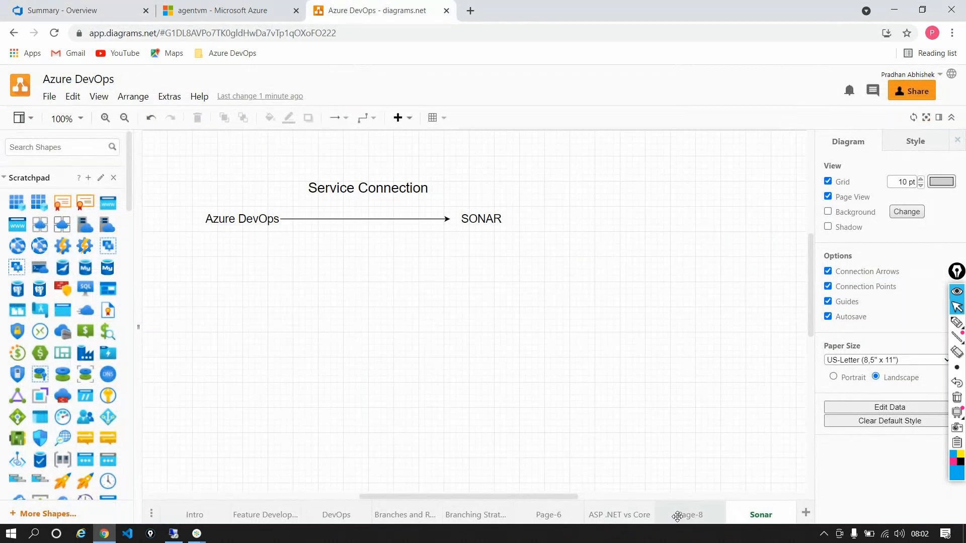
Add a text label reading "Sonar" just above Feature-100 on the Page-8 diagram
{"action": "left_click", "coordinate": [688, 515]}
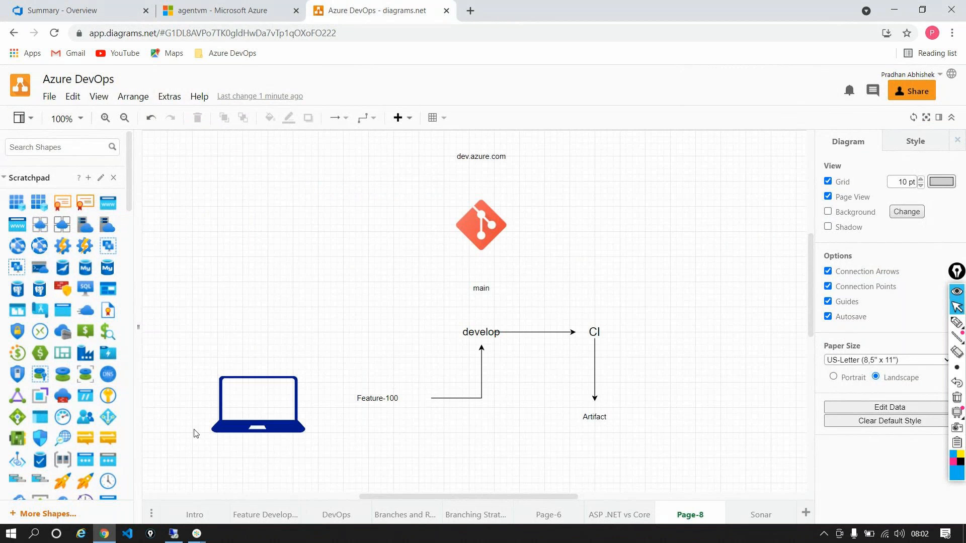
{"action": "left_click", "coordinate": [260, 410]}
{"action": "left_click", "coordinate": [495, 333]}
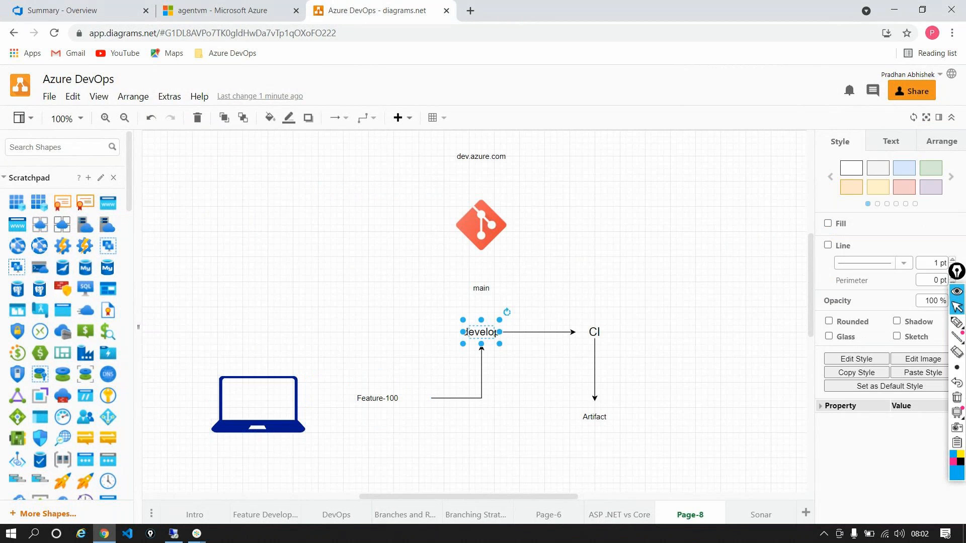
{"action": "left_click", "coordinate": [369, 394]}
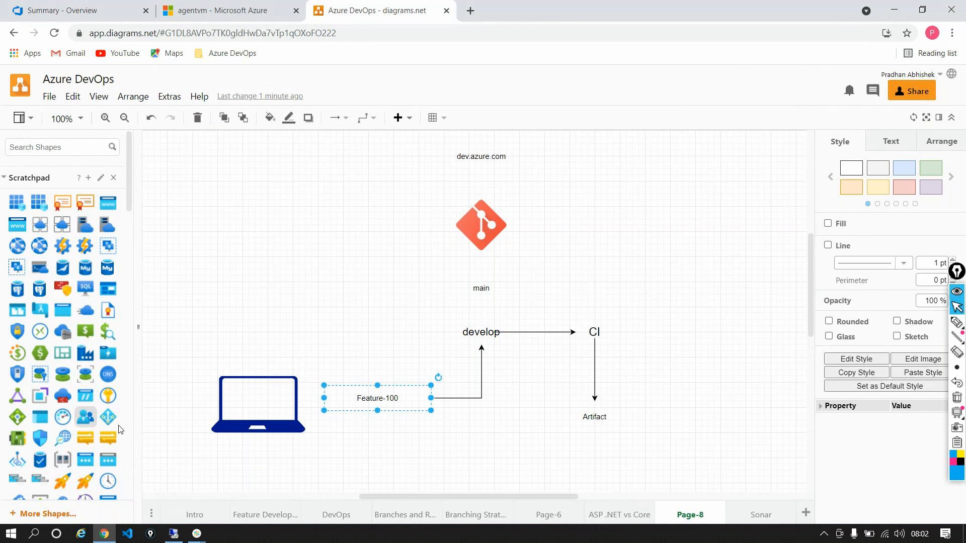
{"action": "scroll", "coordinate": [83, 342], "scroll_direction": "down", "scroll_amount": 1}
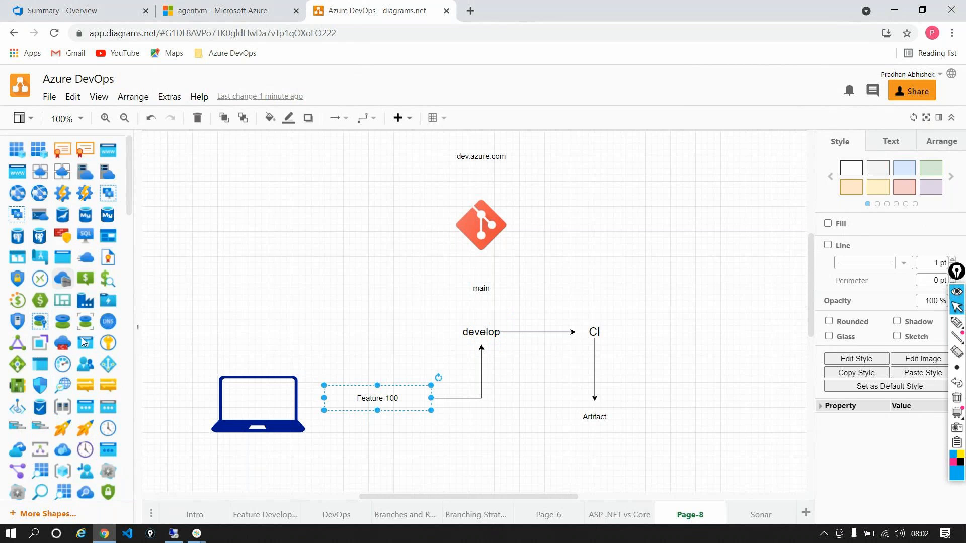
{"action": "scroll", "coordinate": [83, 342], "scroll_direction": "down", "scroll_amount": 5}
{"action": "left_click_drag", "start_coordinate": [62, 371], "coordinate": [385, 347]}
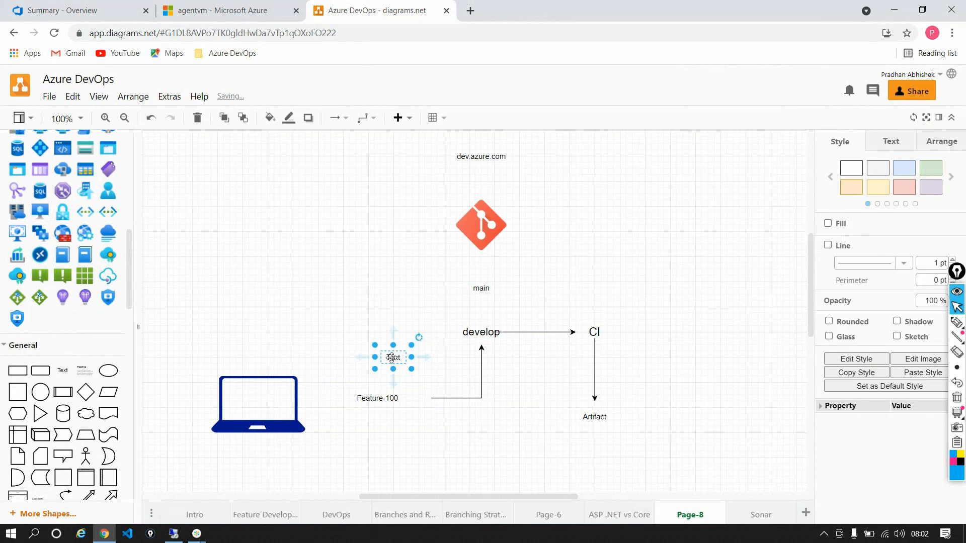
{"action": "type", "text": "Son"}
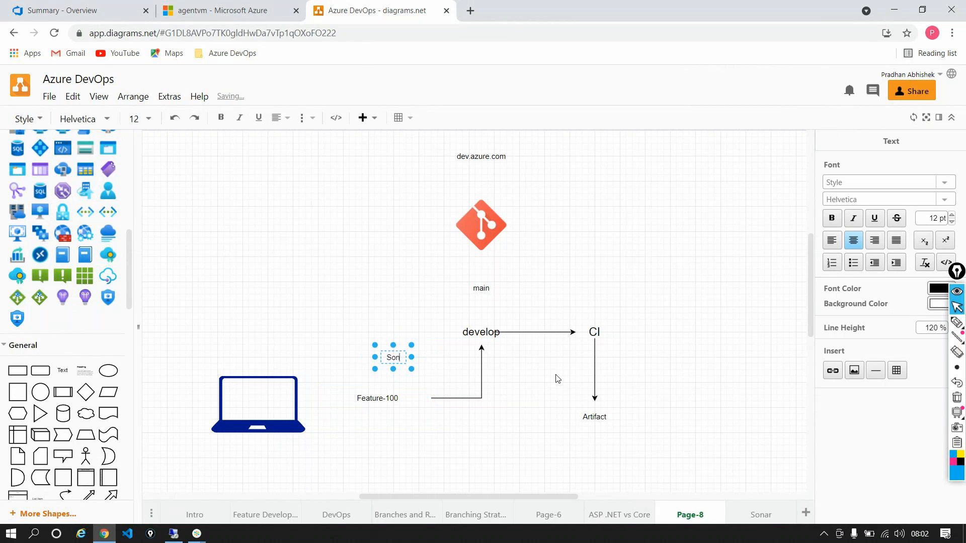
{"action": "type", "text": "ar"}
{"action": "left_click", "coordinate": [342, 252]}
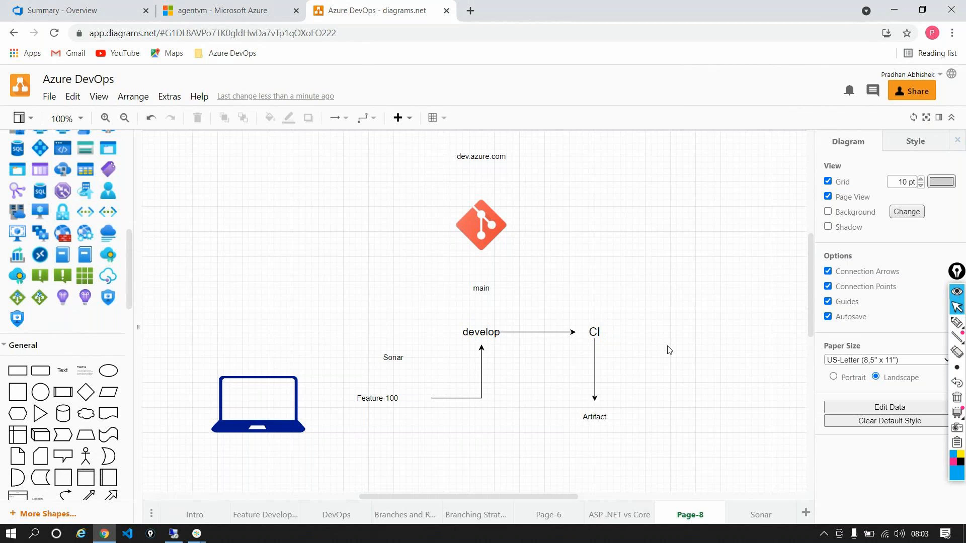
{"action": "left_click", "coordinate": [595, 417]}
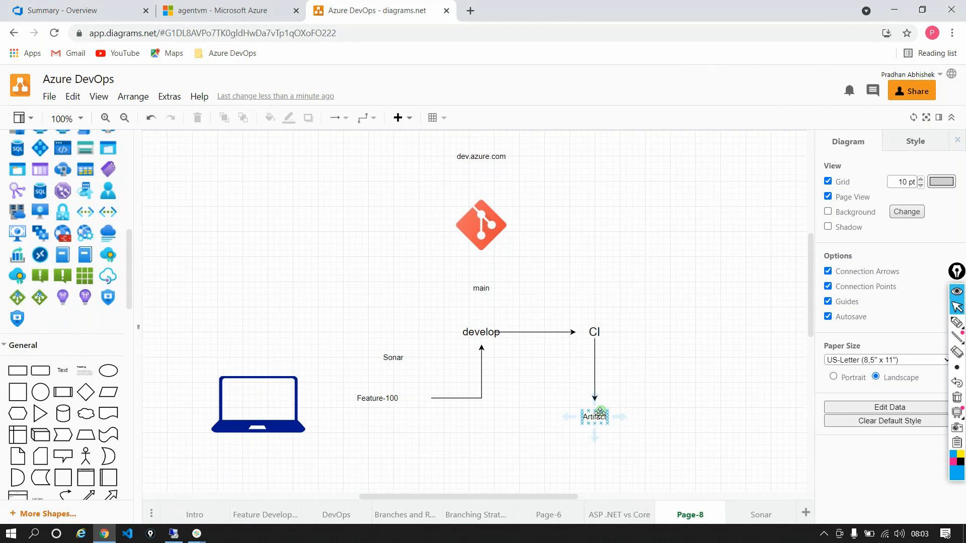
{"action": "left_click", "coordinate": [692, 328]}
Switch to Azure DevOps, open aspnetfullframworkpipeline in the Terraform project for editing, and check its agent pool
{"action": "left_click", "coordinate": [76, 10]}
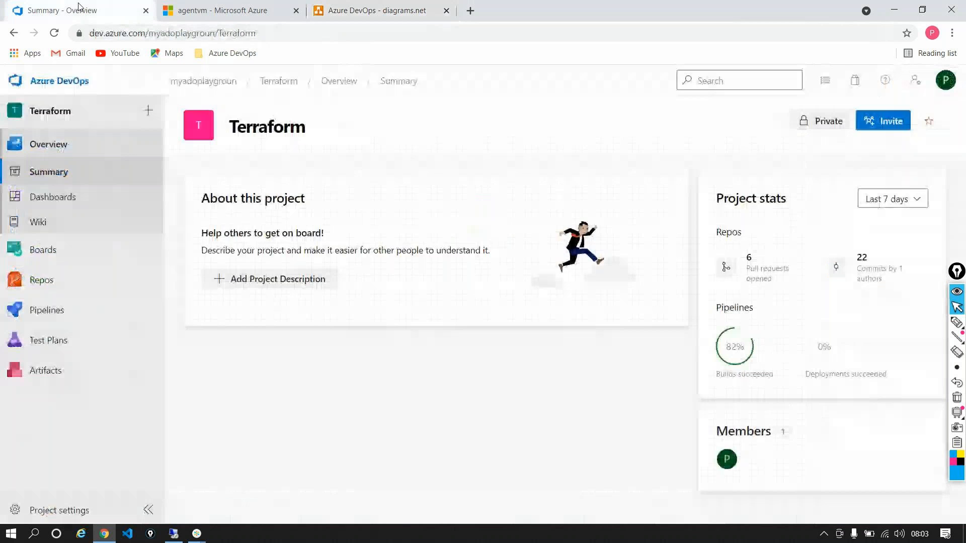
{"action": "left_click", "coordinate": [40, 306]}
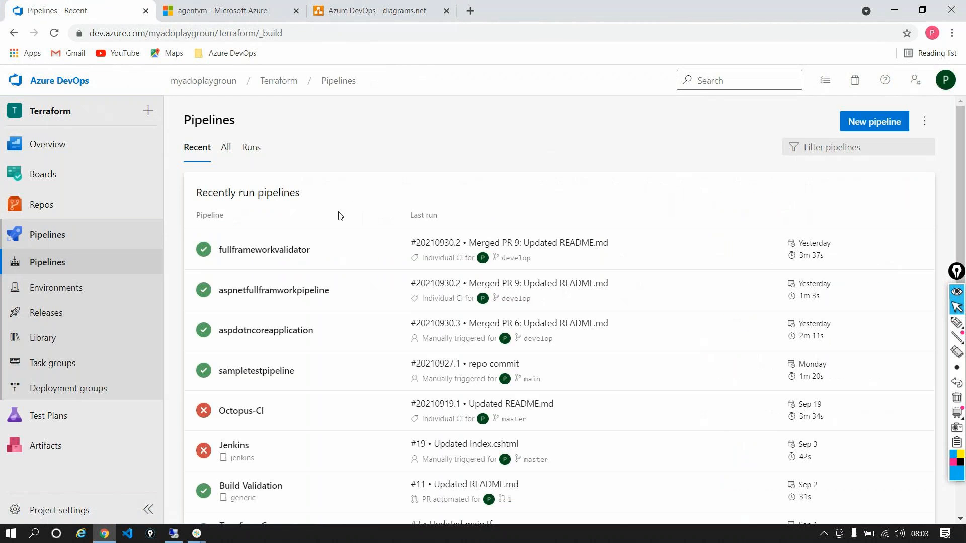
{"action": "left_click", "coordinate": [286, 290]}
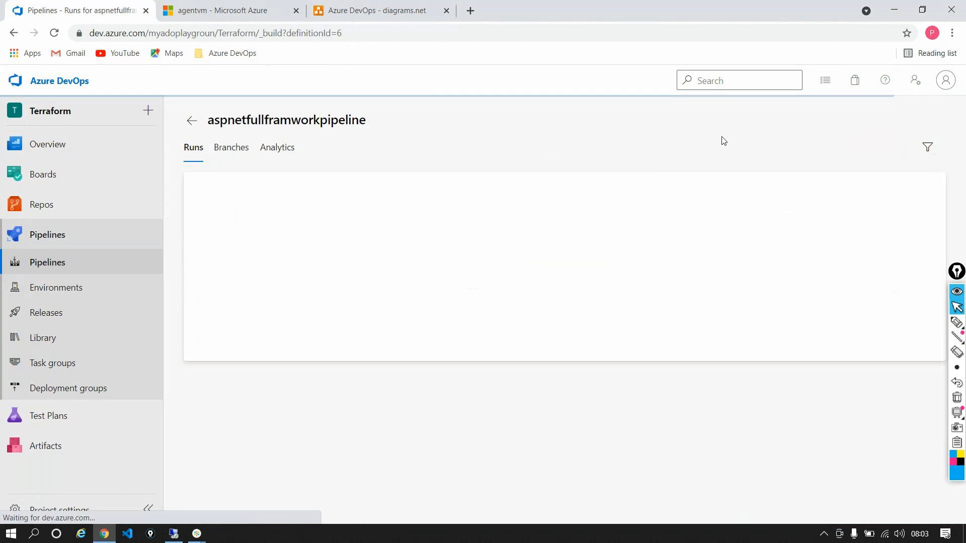
{"action": "left_click", "coordinate": [832, 121]}
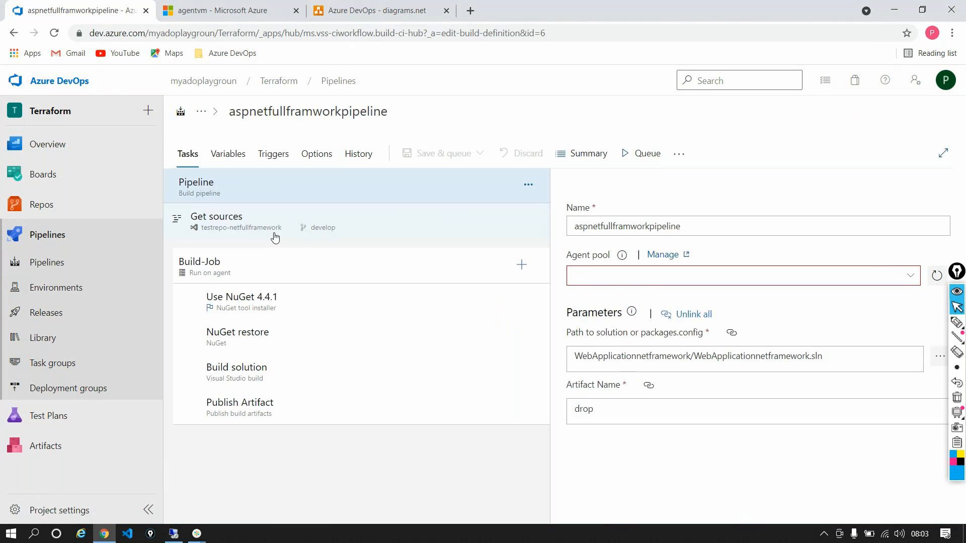
{"action": "left_click", "coordinate": [646, 278]}
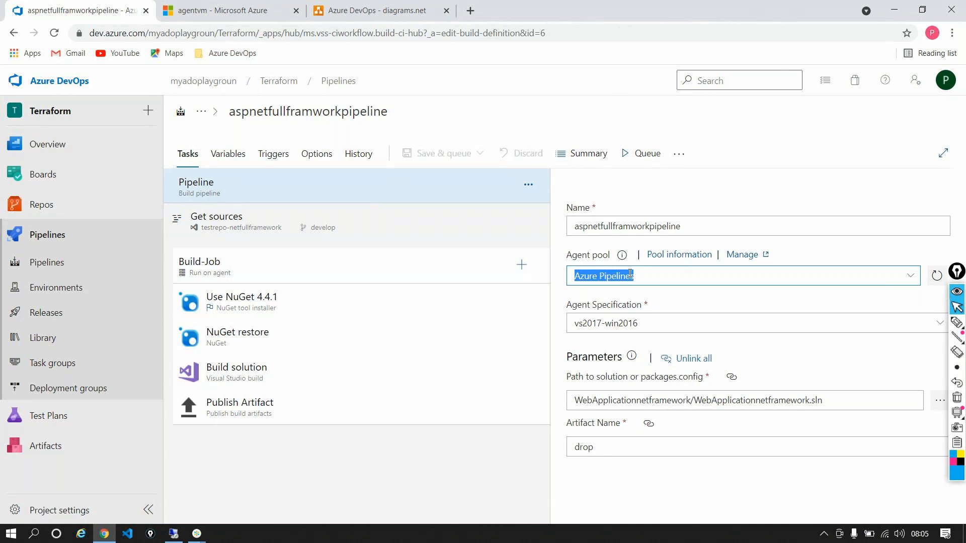
Open the list of agent pools in the Terraform project's settings
{"action": "left_click", "coordinate": [3, 181]}
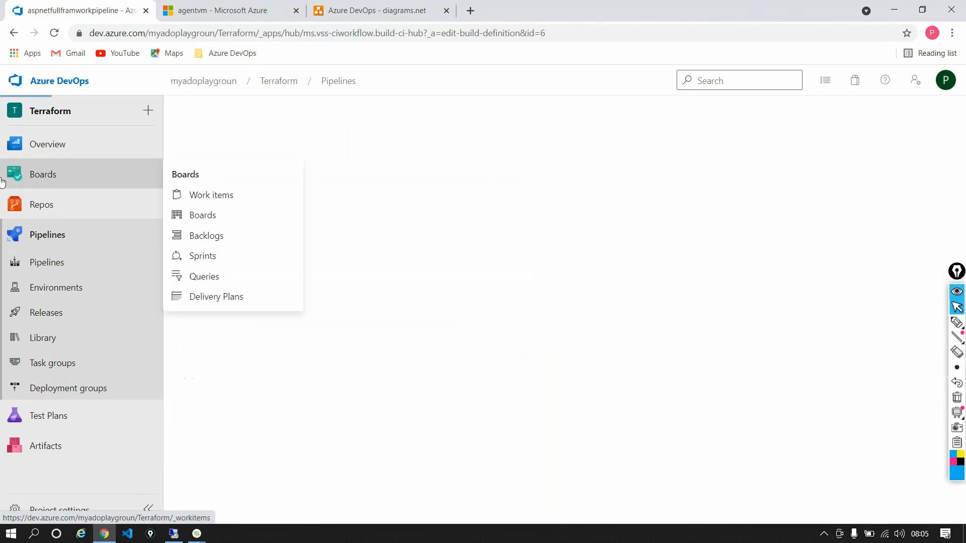
{"action": "scroll", "coordinate": [126, 233], "scroll_direction": "down", "scroll_amount": 3}
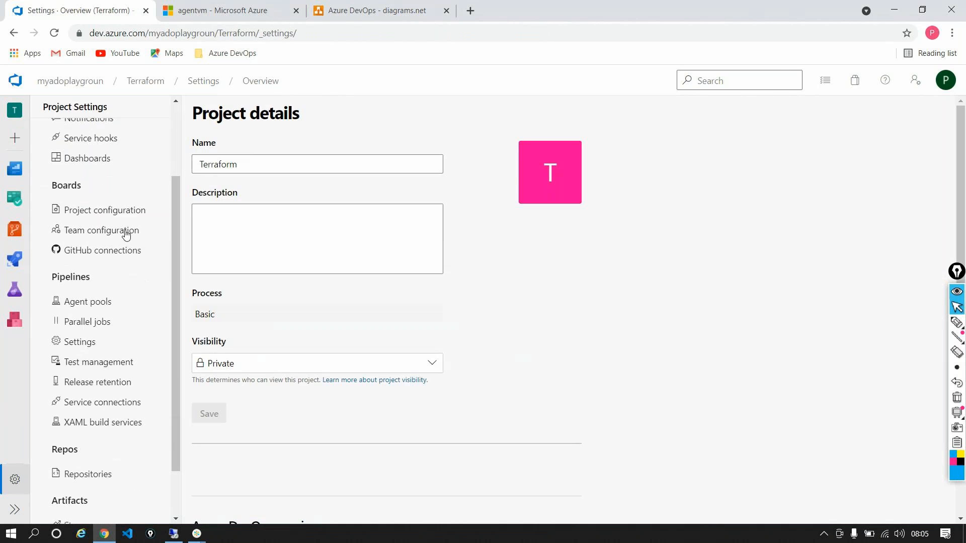
{"action": "scroll", "coordinate": [126, 233], "scroll_direction": "down", "scroll_amount": 2}
{"action": "left_click", "coordinate": [85, 241]}
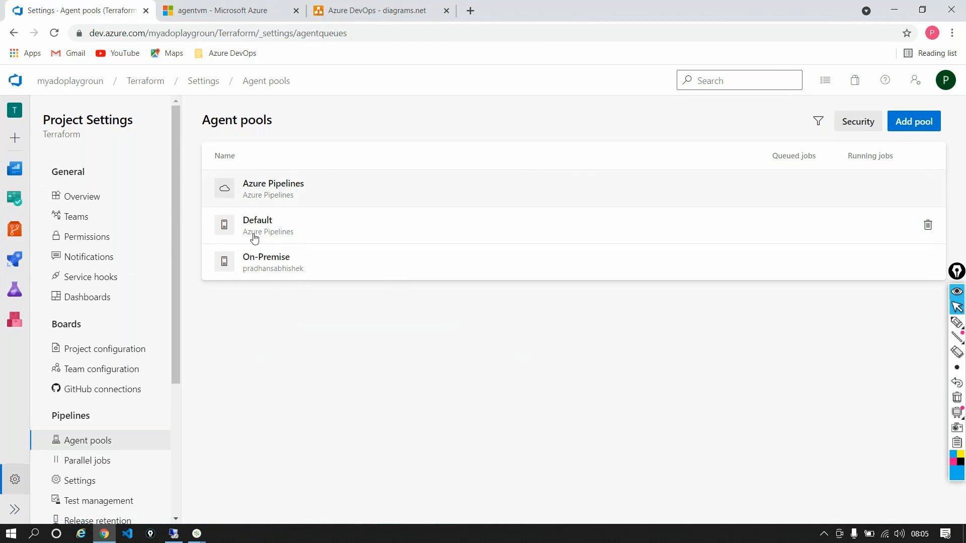
View the capabilities of the Hosted Agent in the Azure Pipelines agent pool
{"action": "left_click", "coordinate": [459, 168]}
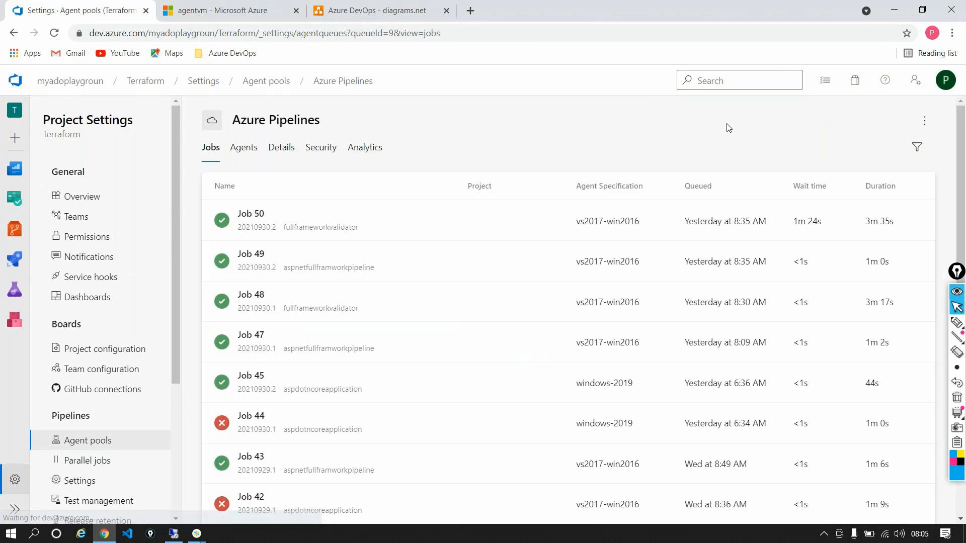
{"action": "left_click", "coordinate": [245, 148]}
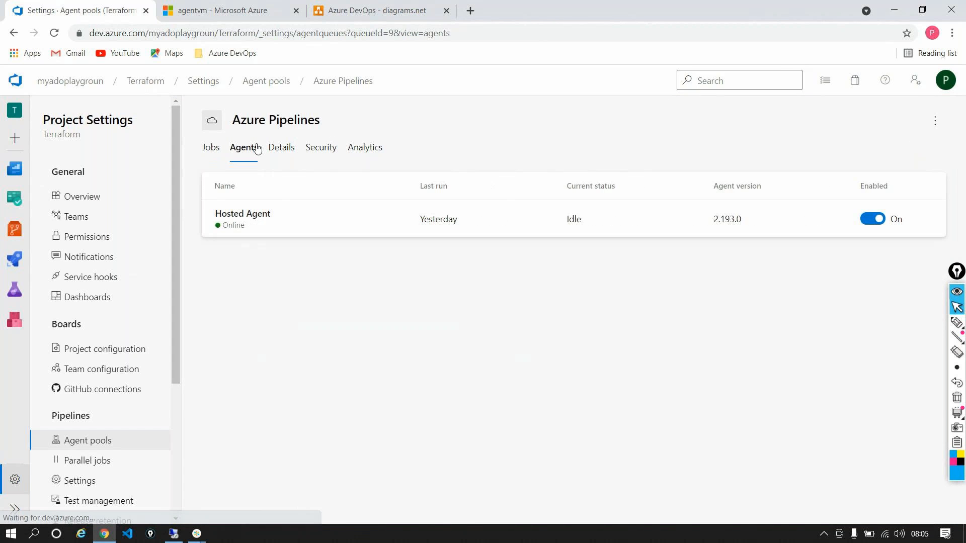
{"action": "left_click", "coordinate": [261, 232]}
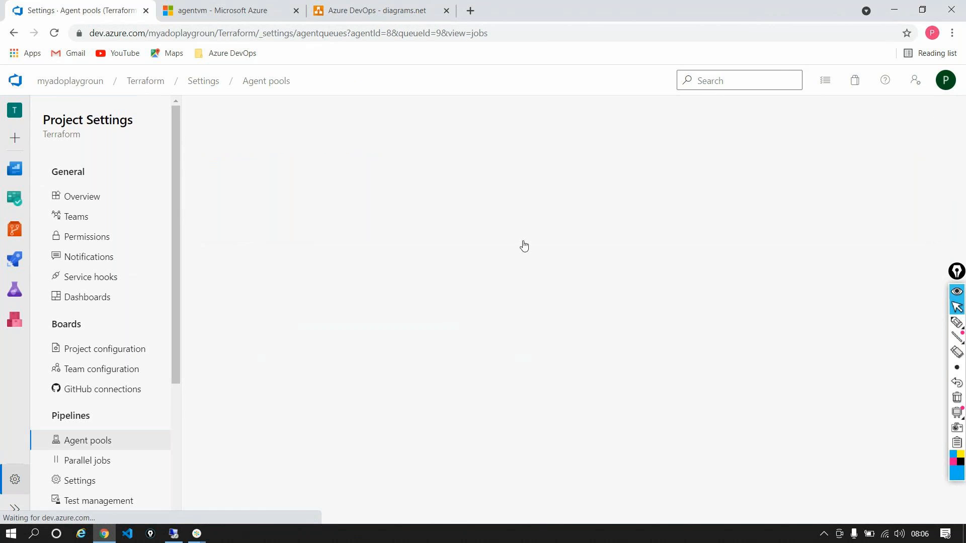
{"action": "left_click", "coordinate": [239, 158]}
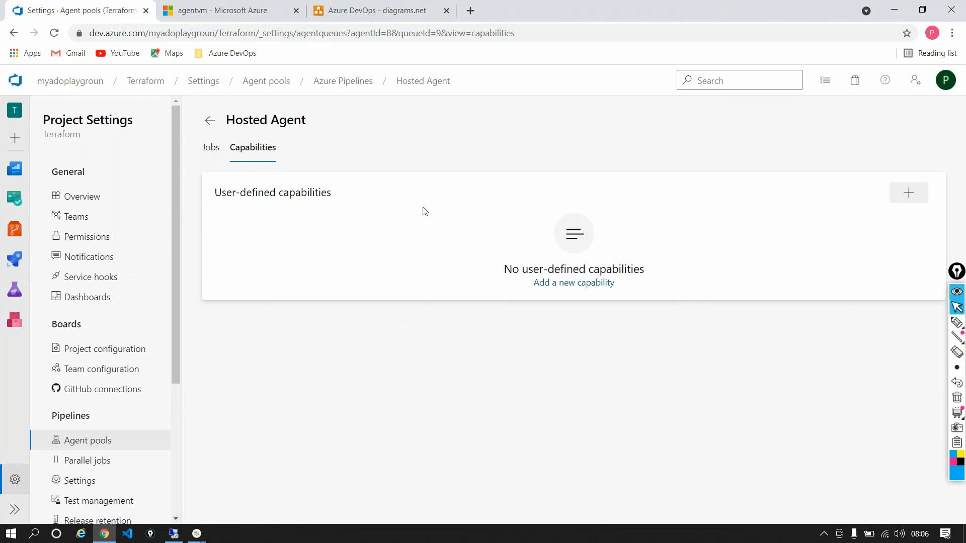
{"action": "left_click", "coordinate": [213, 120]}
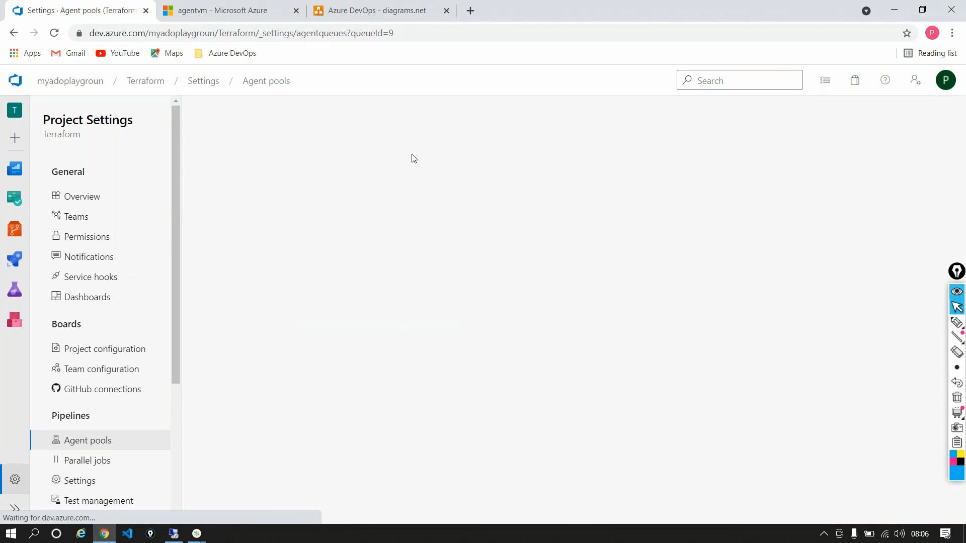
{"action": "left_click", "coordinate": [20, 35]}
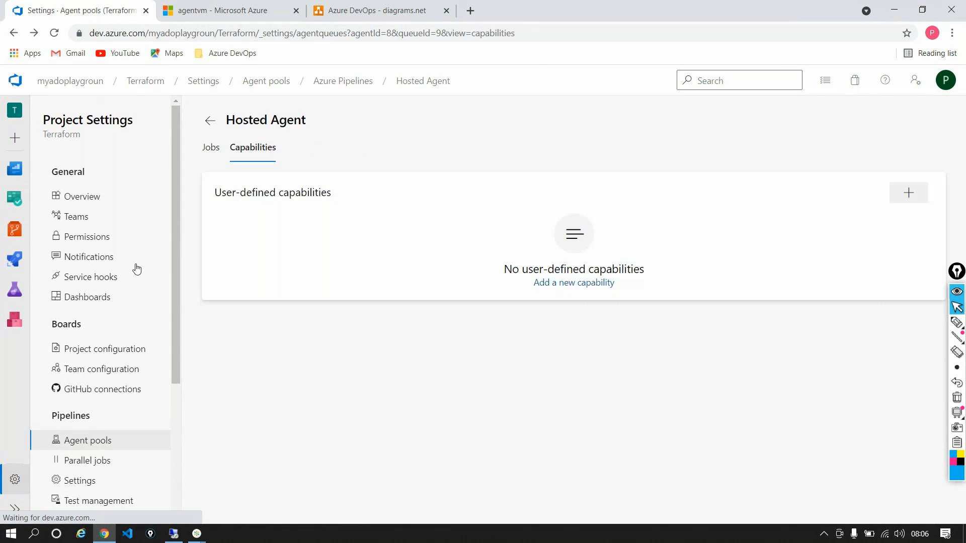
Return to the agent pools and open the capabilities of the onpremmachine agent in the On-Premise pool
{"action": "left_click", "coordinate": [86, 441]}
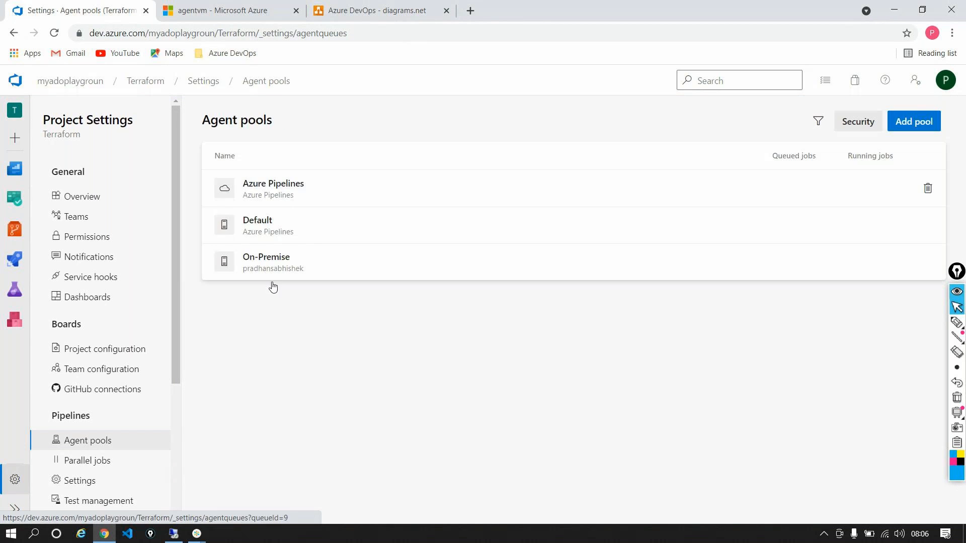
{"action": "left_click", "coordinate": [332, 257]}
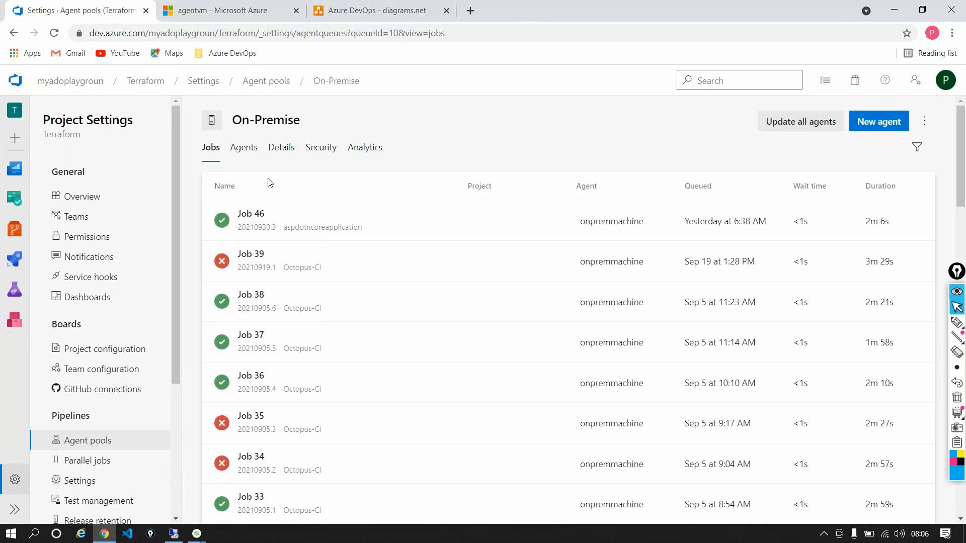
{"action": "left_click", "coordinate": [244, 147]}
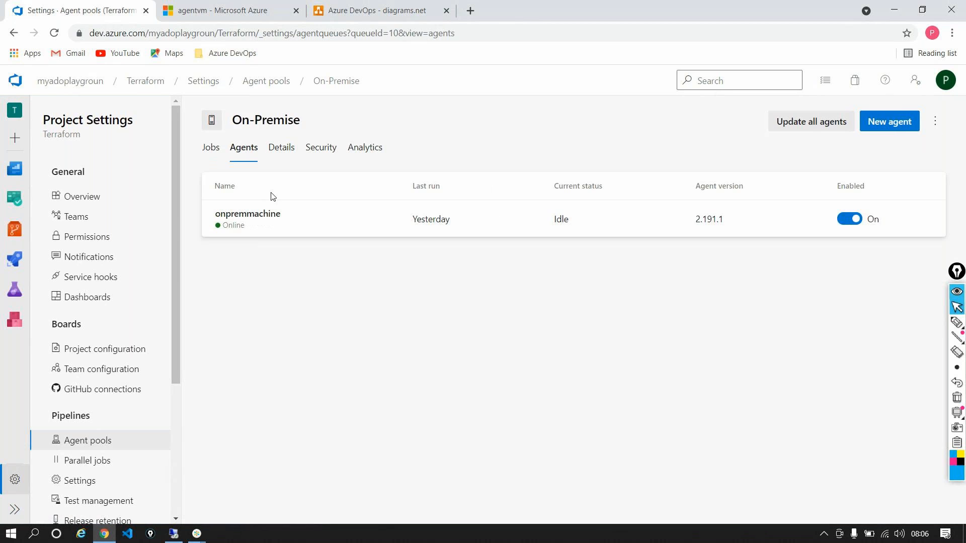
{"action": "left_click", "coordinate": [327, 206]}
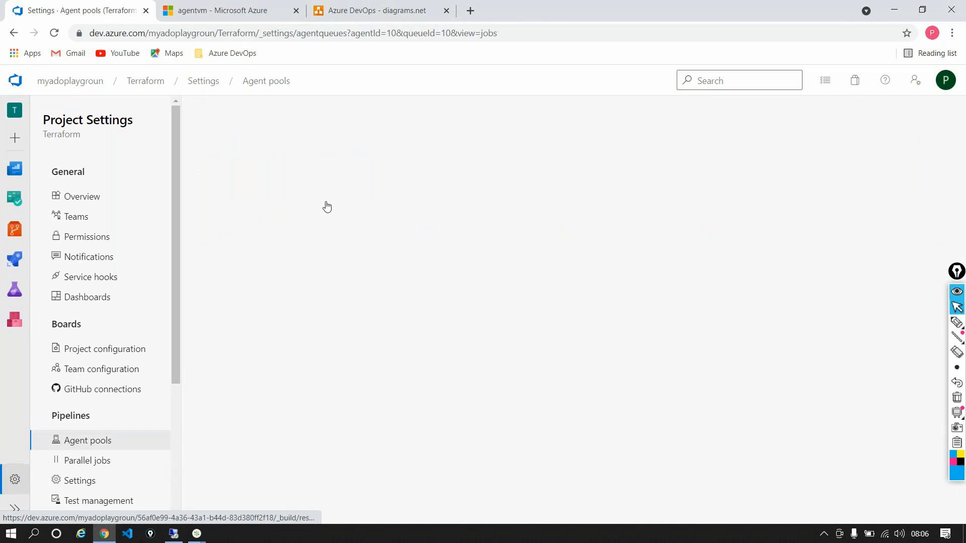
{"action": "left_click", "coordinate": [253, 147]}
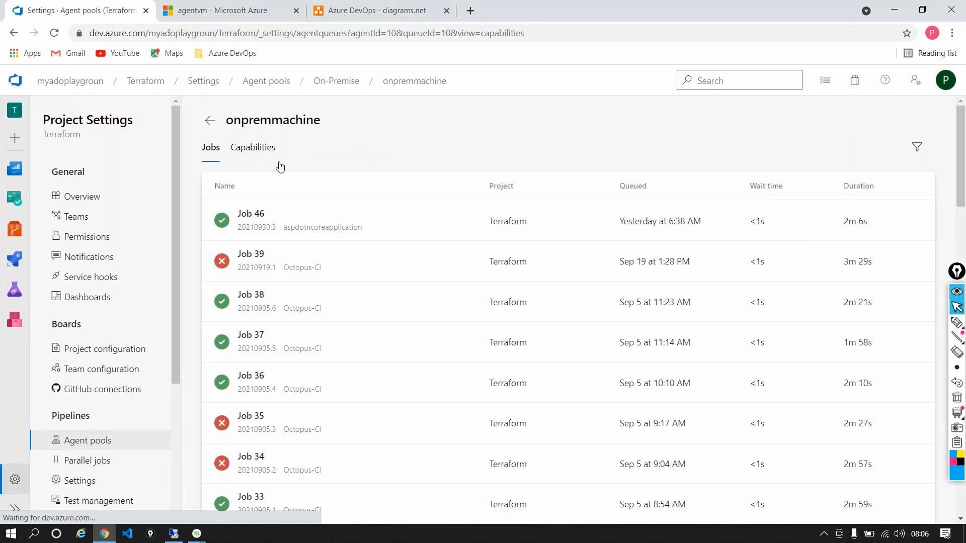
Examine the full list of system capabilities of the onpremmachine agent, including its installed build tools and versions
{"action": "scroll", "coordinate": [534, 290], "scroll_direction": "down", "scroll_amount": 1}
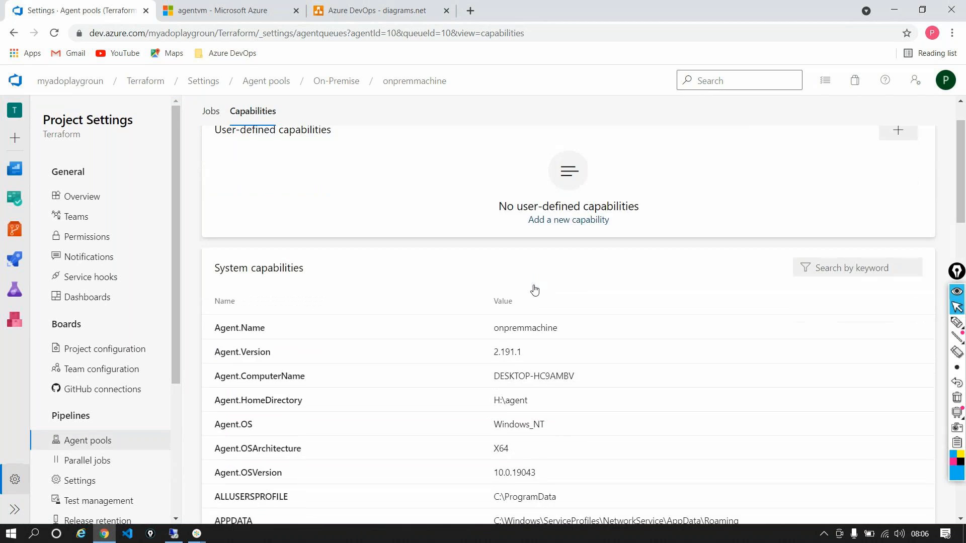
{"action": "scroll", "coordinate": [534, 290], "scroll_direction": "down", "scroll_amount": 2}
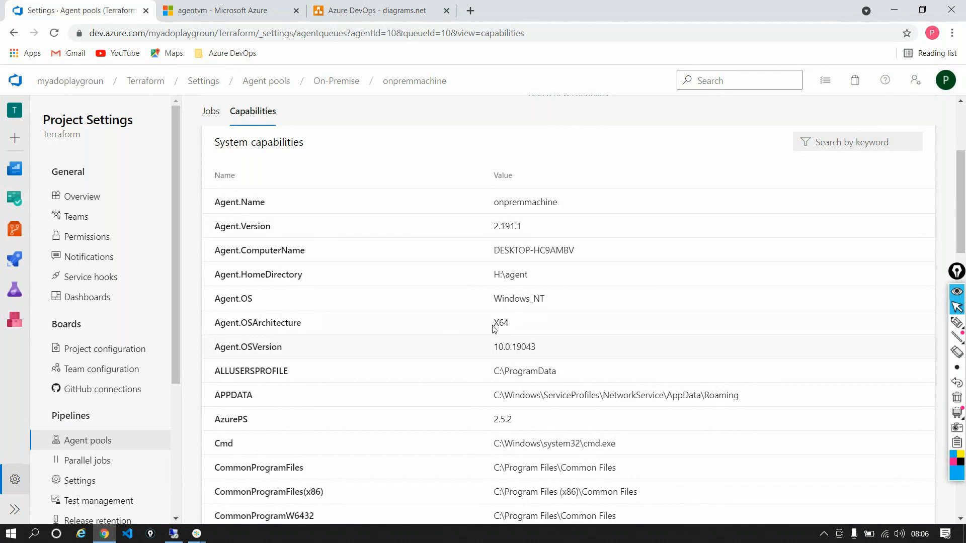
{"action": "scroll", "coordinate": [526, 319], "scroll_direction": "down", "scroll_amount": 4}
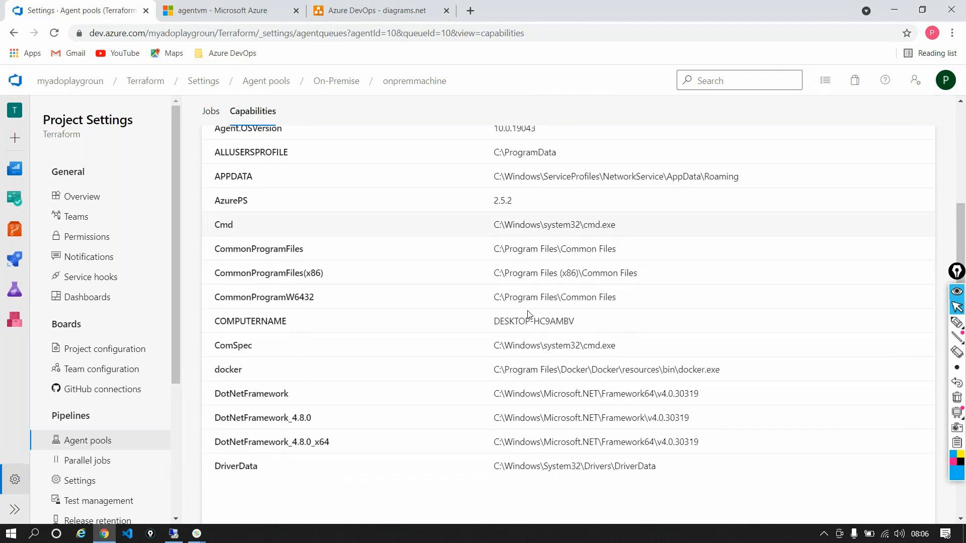
{"action": "scroll", "coordinate": [528, 315], "scroll_direction": "down", "scroll_amount": 3}
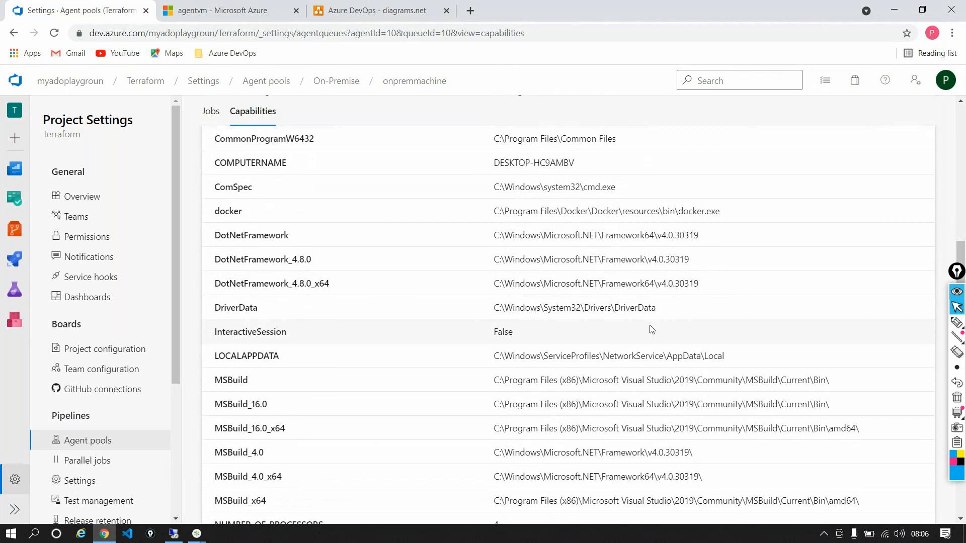
{"action": "scroll", "coordinate": [651, 330], "scroll_direction": "down", "scroll_amount": 1}
{"action": "scroll", "coordinate": [651, 330], "scroll_direction": "down", "scroll_amount": 3}
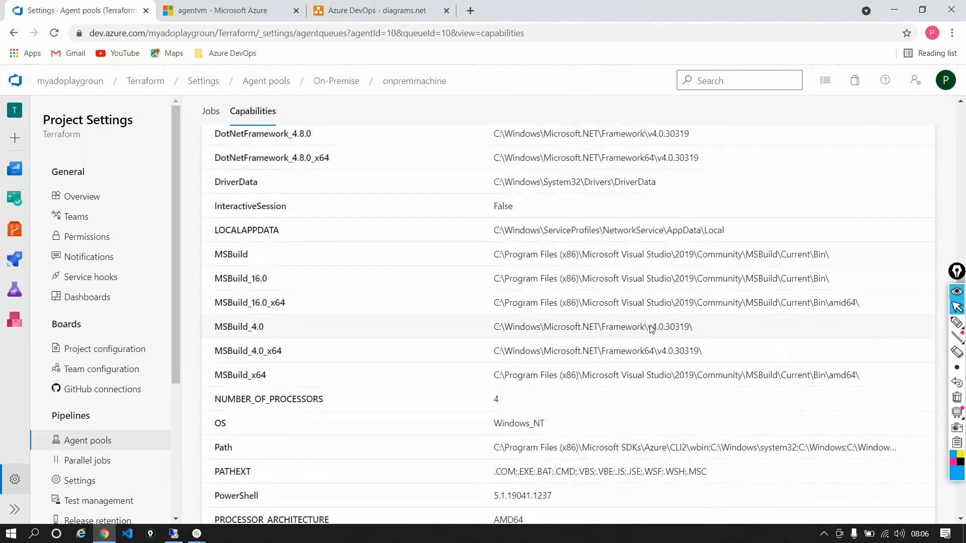
{"action": "scroll", "coordinate": [650, 328], "scroll_direction": "down", "scroll_amount": 1}
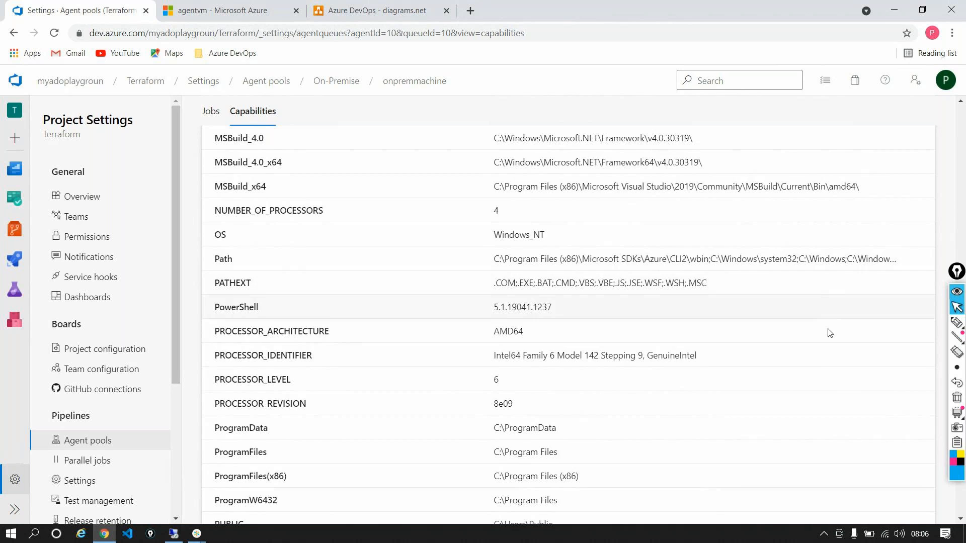
{"action": "scroll", "coordinate": [825, 332], "scroll_direction": "down", "scroll_amount": 5}
{"action": "scroll", "coordinate": [822, 359], "scroll_direction": "down", "scroll_amount": 3}
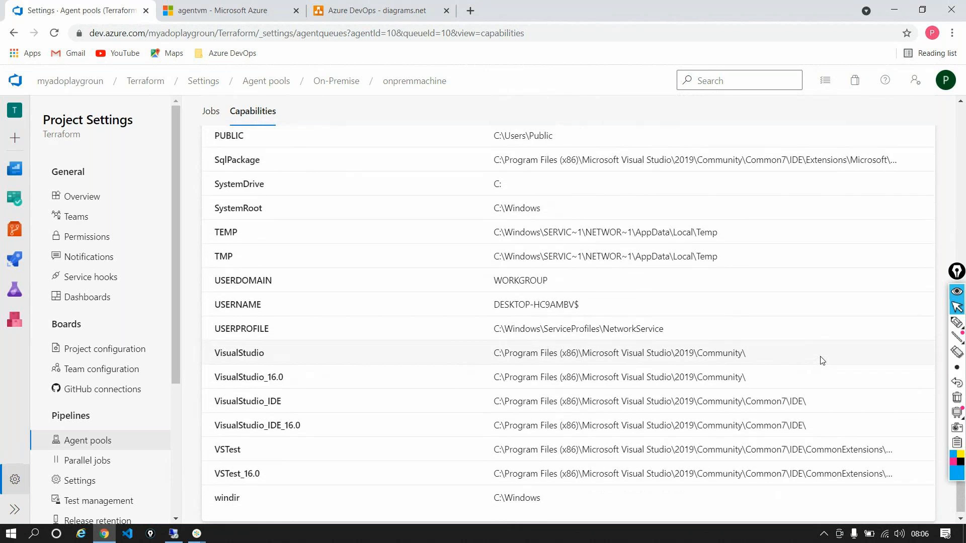
Recheck the onpremmachine agent's system capabilities, including its docker, .NET Framework and MSBuild entries, and view its jobs
{"action": "scroll", "coordinate": [824, 337], "scroll_direction": "up", "scroll_amount": 20}
{"action": "scroll", "coordinate": [638, 292], "scroll_direction": "up", "scroll_amount": 7}
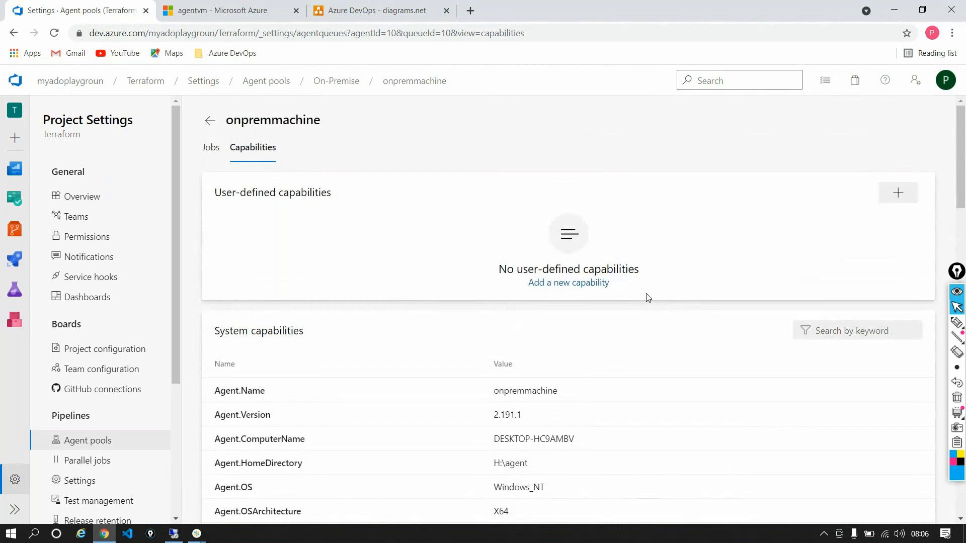
{"action": "scroll", "coordinate": [662, 294], "scroll_direction": "down", "scroll_amount": 4}
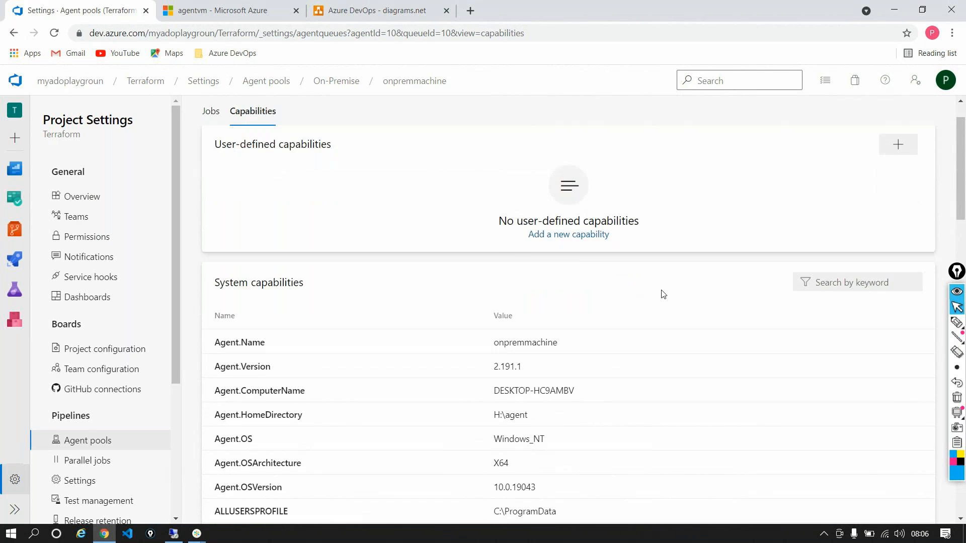
{"action": "scroll", "coordinate": [662, 294], "scroll_direction": "down", "scroll_amount": 5}
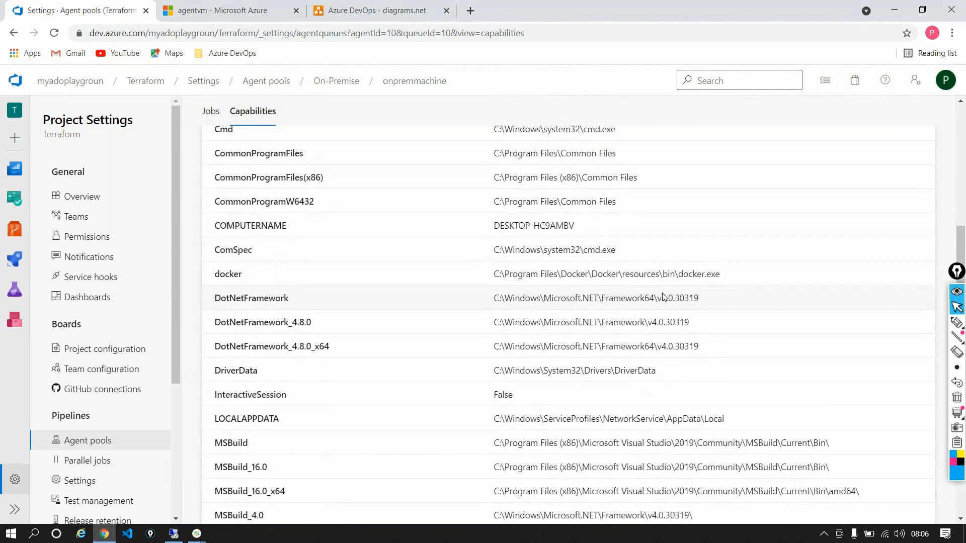
{"action": "scroll", "coordinate": [385, 328], "scroll_direction": "up", "scroll_amount": 6}
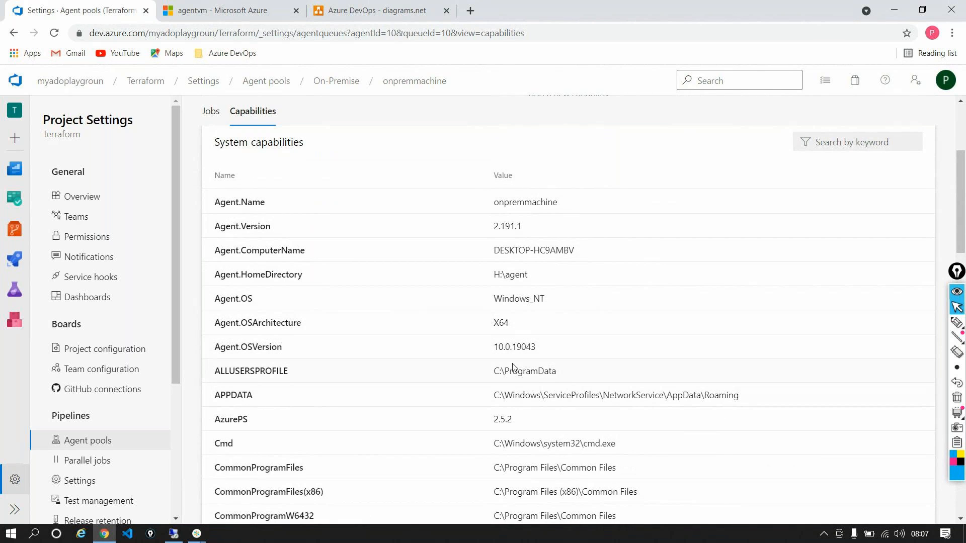
{"action": "scroll", "coordinate": [653, 265], "scroll_direction": "down", "scroll_amount": 9}
{"action": "scroll", "coordinate": [653, 264], "scroll_direction": "down", "scroll_amount": 8}
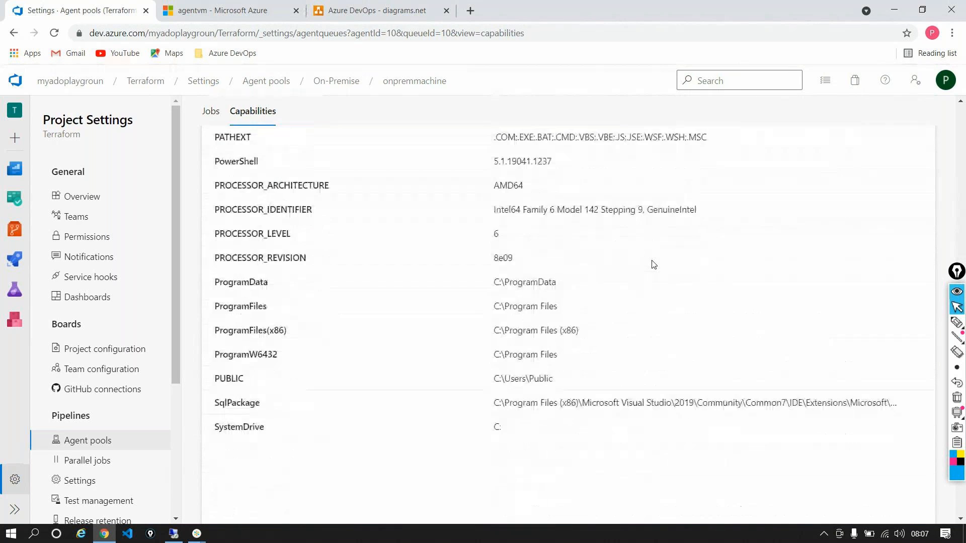
{"action": "scroll", "coordinate": [653, 264], "scroll_direction": "down", "scroll_amount": 2}
{"action": "scroll", "coordinate": [653, 264], "scroll_direction": "up", "scroll_amount": 9}
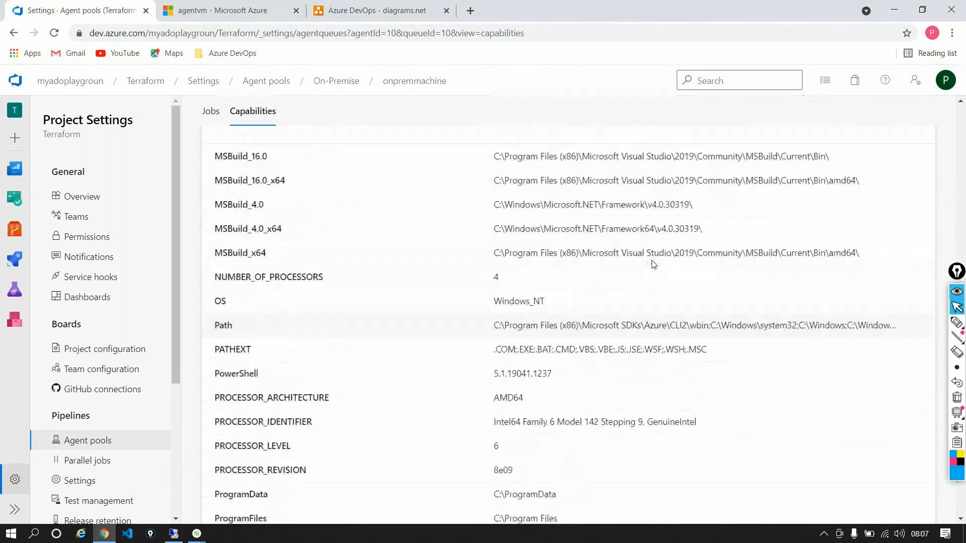
{"action": "left_click", "coordinate": [211, 112]}
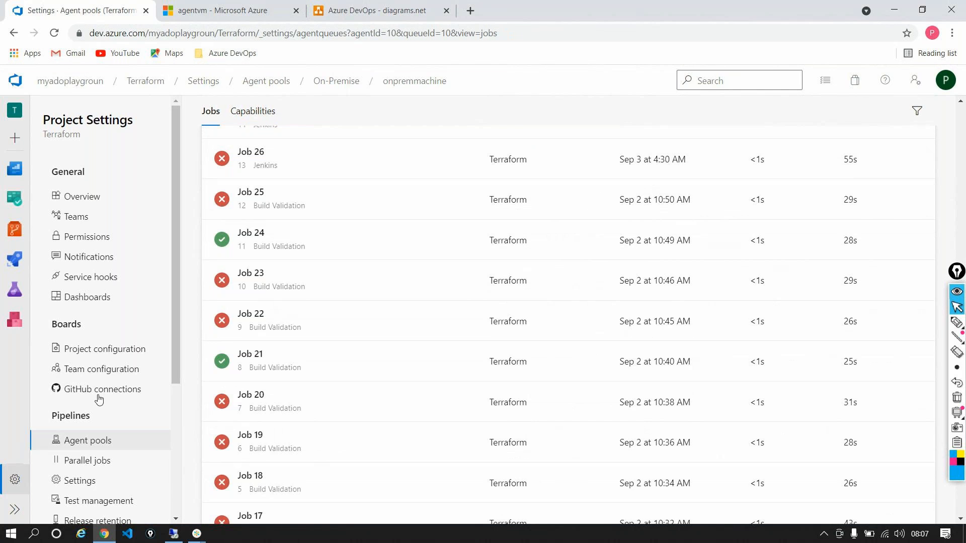
Return to the project's agent pools and start adding a new pool of type Self-hosted
{"action": "left_click", "coordinate": [90, 441]}
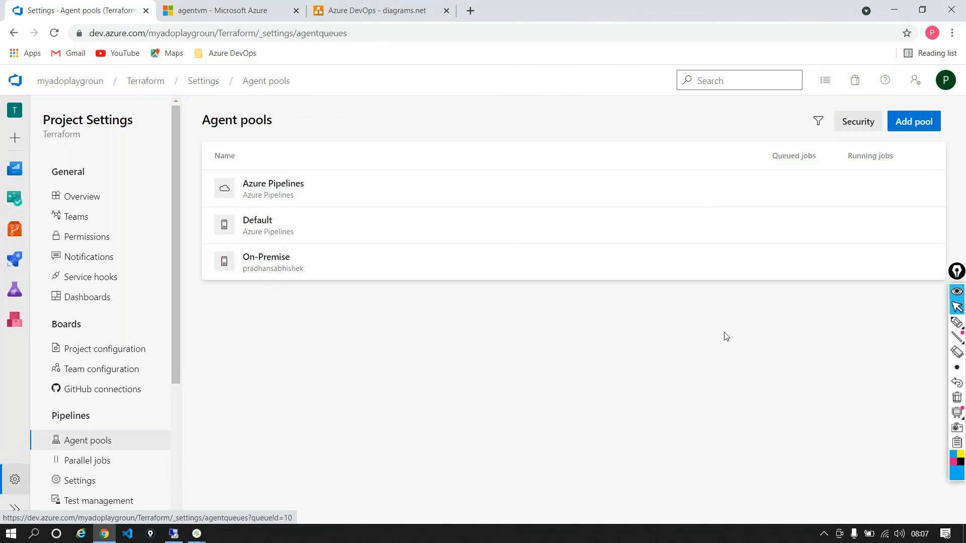
{"action": "left_click", "coordinate": [914, 124]}
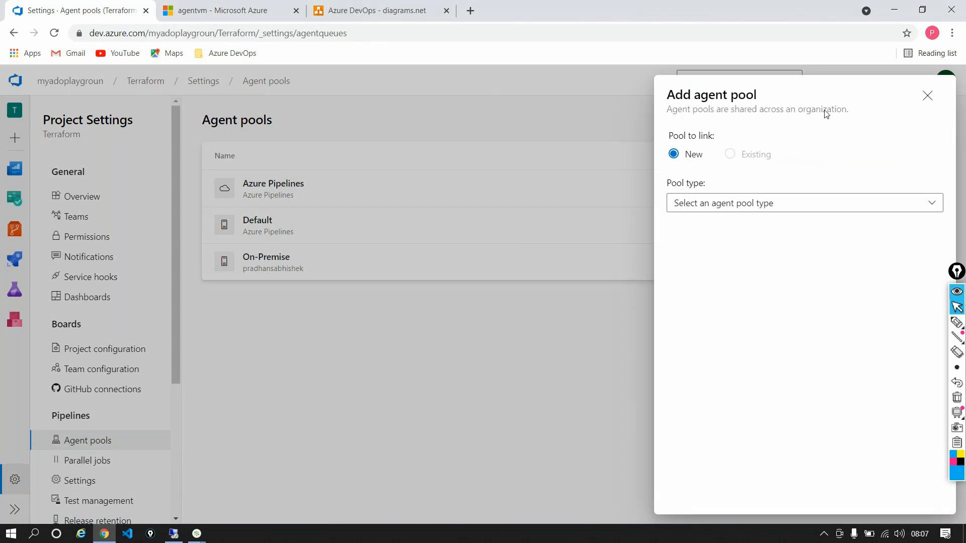
{"action": "left_click", "coordinate": [775, 204]}
{"action": "left_click", "coordinate": [775, 204]}
{"action": "left_click", "coordinate": [730, 215]}
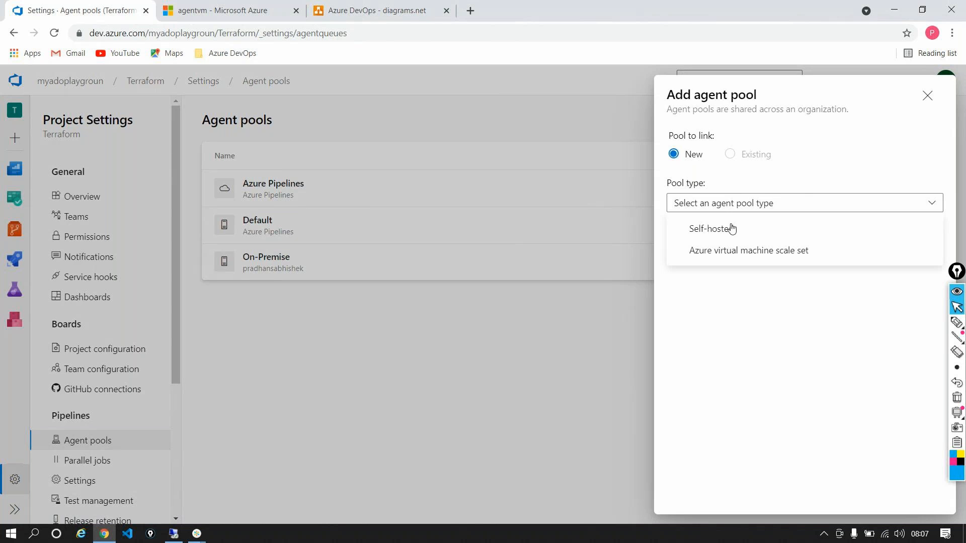
{"action": "left_click", "coordinate": [727, 230]}
Name the new self-hosted pool On-Cloudpool and create it
{"action": "left_click", "coordinate": [718, 279]}
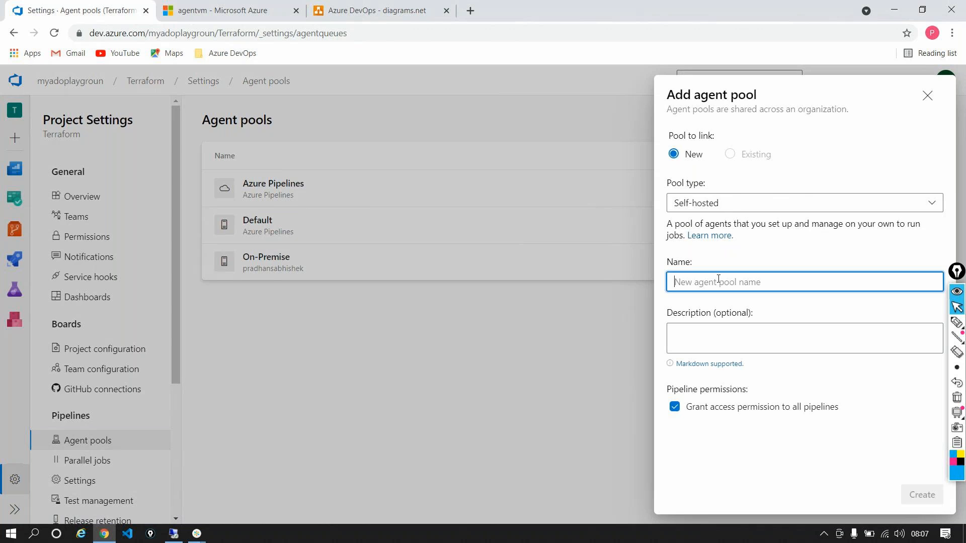
{"action": "type", "text": "On-Cloud"}
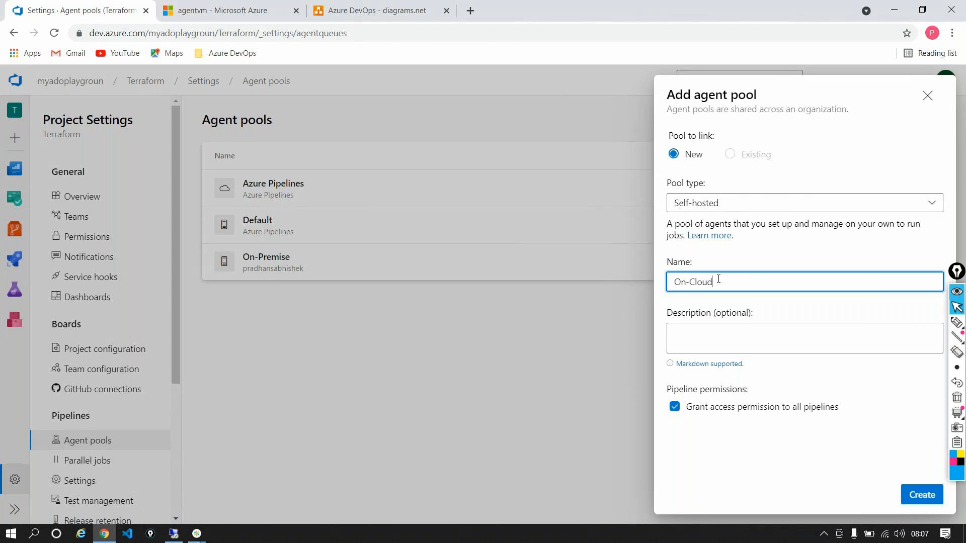
{"action": "type", "text": "pool"}
{"action": "left_click", "coordinate": [918, 500]}
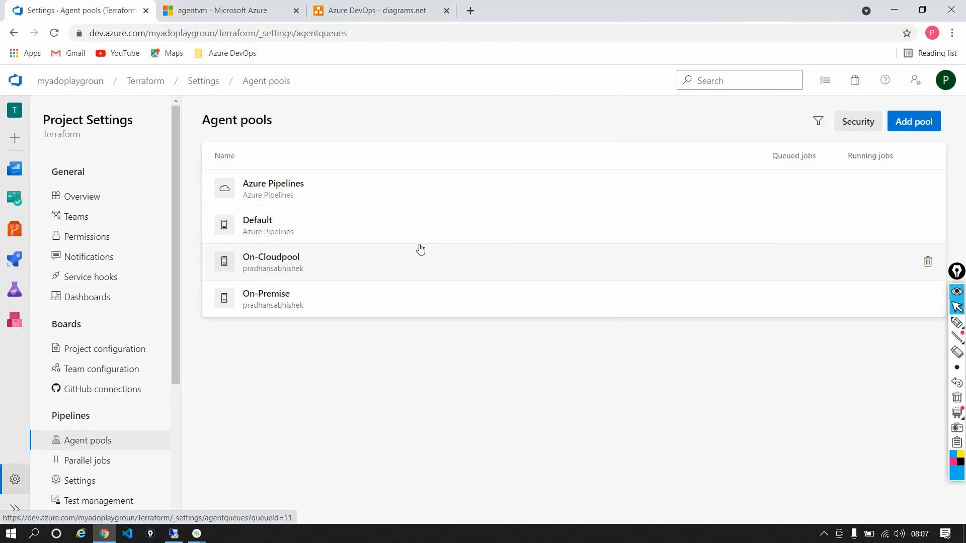
Open the new agent instructions for the On-Cloudpool pool and review the macOS setup commands
{"action": "left_click", "coordinate": [292, 256]}
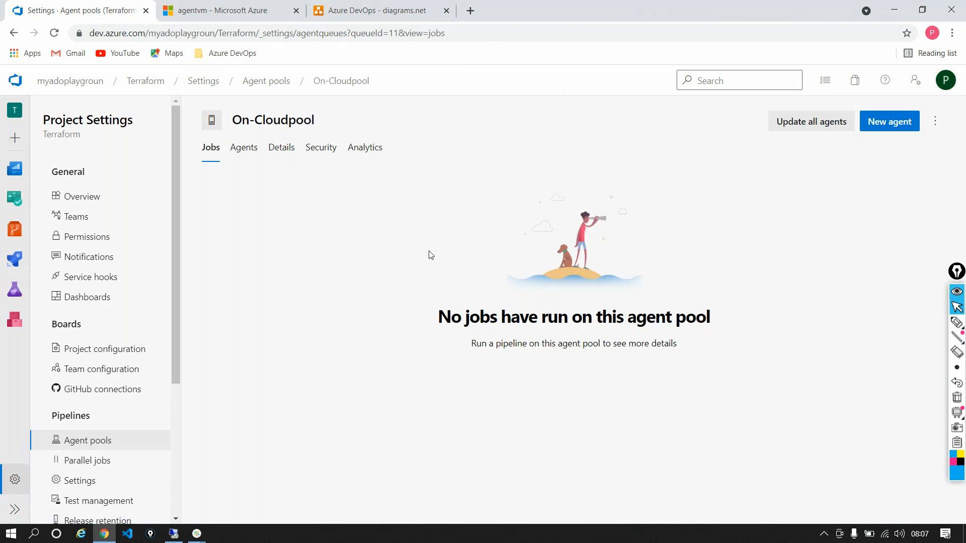
{"action": "left_click", "coordinate": [899, 127]}
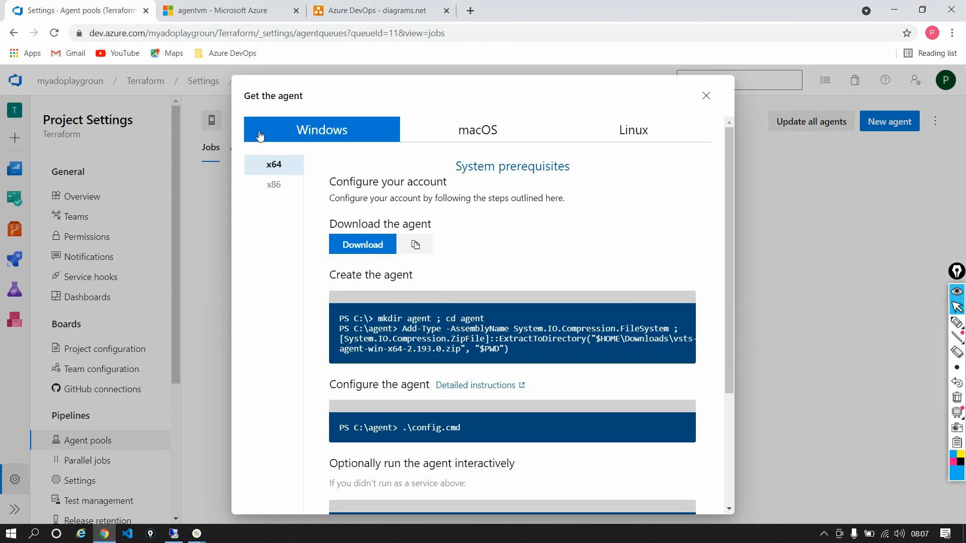
{"action": "left_click", "coordinate": [493, 129]}
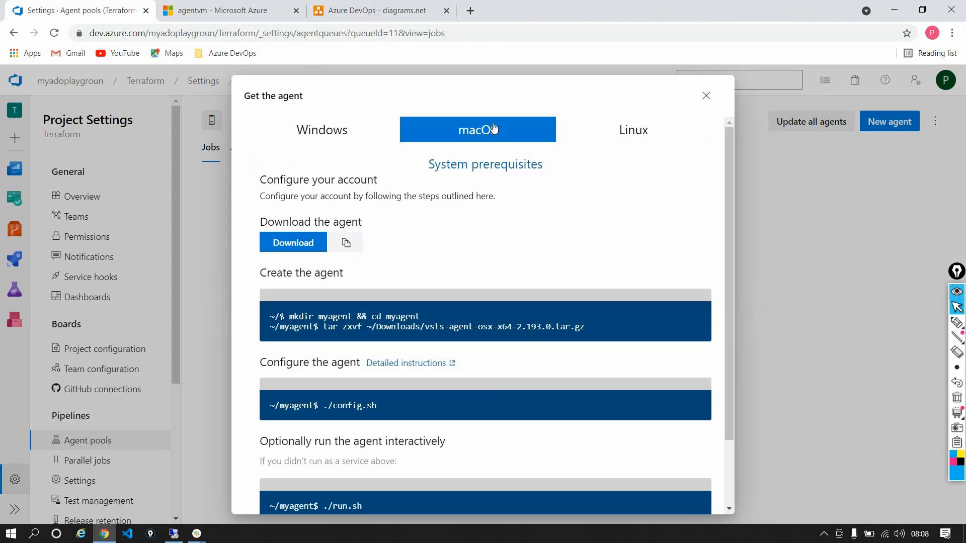
{"action": "scroll", "coordinate": [482, 369], "scroll_direction": "down", "scroll_amount": 1}
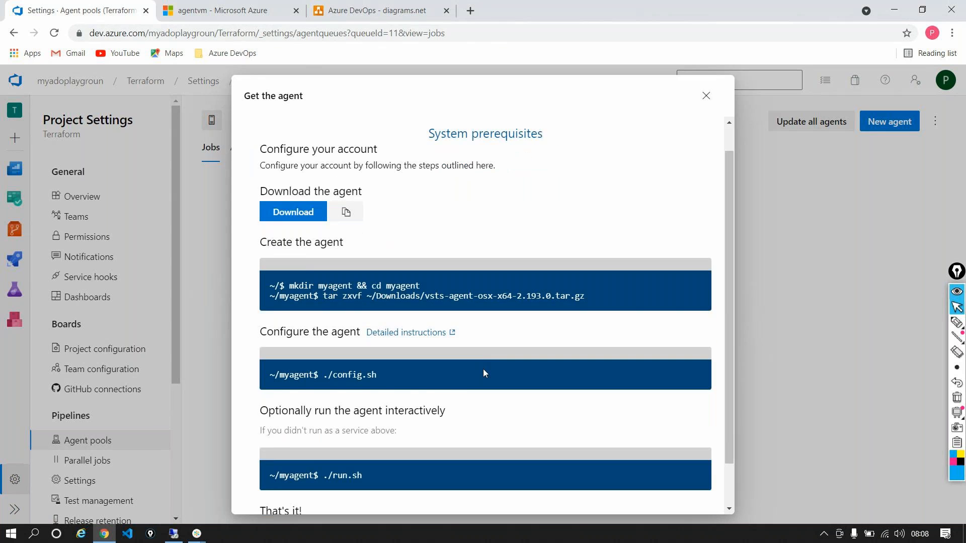
{"action": "scroll", "coordinate": [483, 370], "scroll_direction": "down", "scroll_amount": 1}
{"action": "scroll", "coordinate": [497, 372], "scroll_direction": "up", "scroll_amount": 2}
Review the Linux agent setup commands, and download the Windows x64 agent package
{"action": "left_click", "coordinate": [632, 129]}
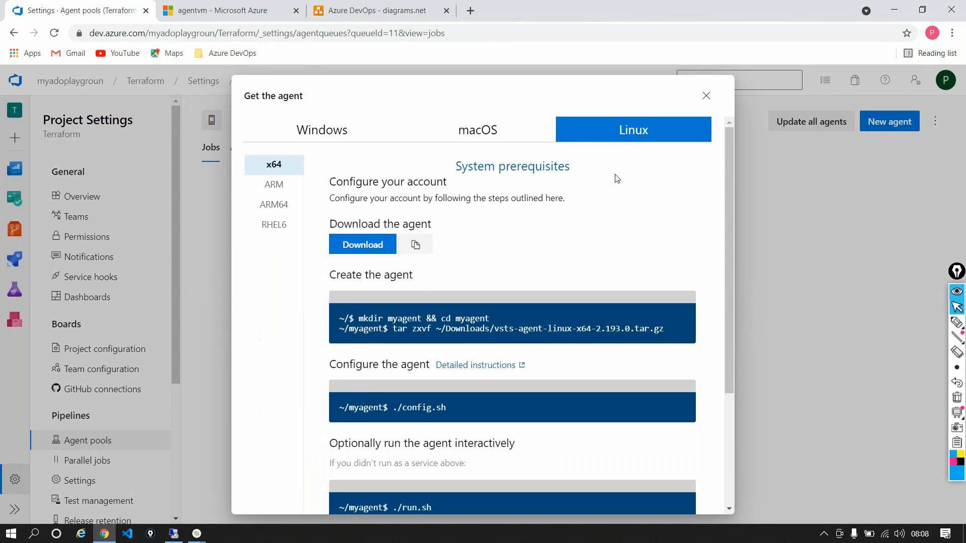
{"action": "scroll", "coordinate": [521, 313], "scroll_direction": "down", "scroll_amount": 1}
{"action": "scroll", "coordinate": [521, 313], "scroll_direction": "down", "scroll_amount": 2}
{"action": "scroll", "coordinate": [523, 313], "scroll_direction": "up", "scroll_amount": 3}
{"action": "left_click", "coordinate": [353, 130]}
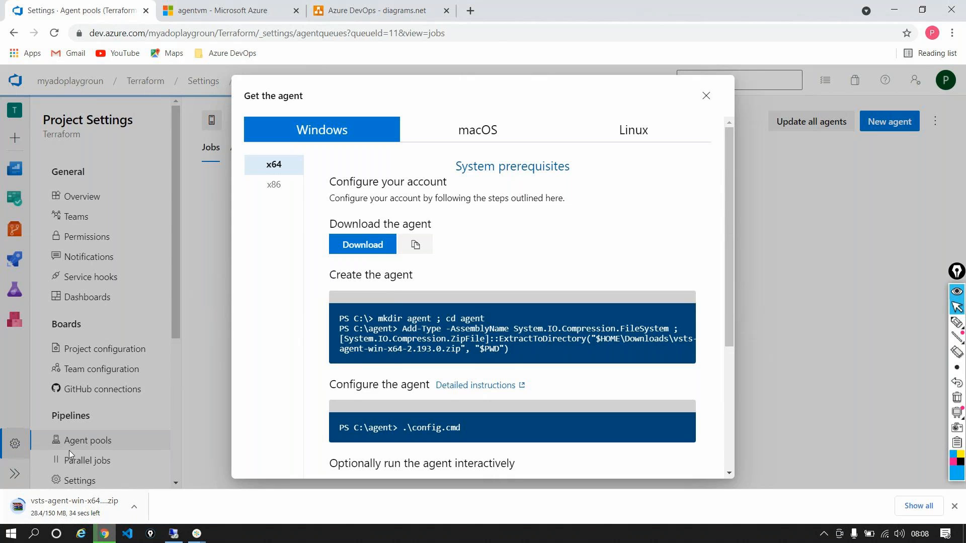
Check the agentvm overview in the Azure portal and search for Visual Studio in the VM's remote desktop session
{"action": "left_click", "coordinate": [185, 6]}
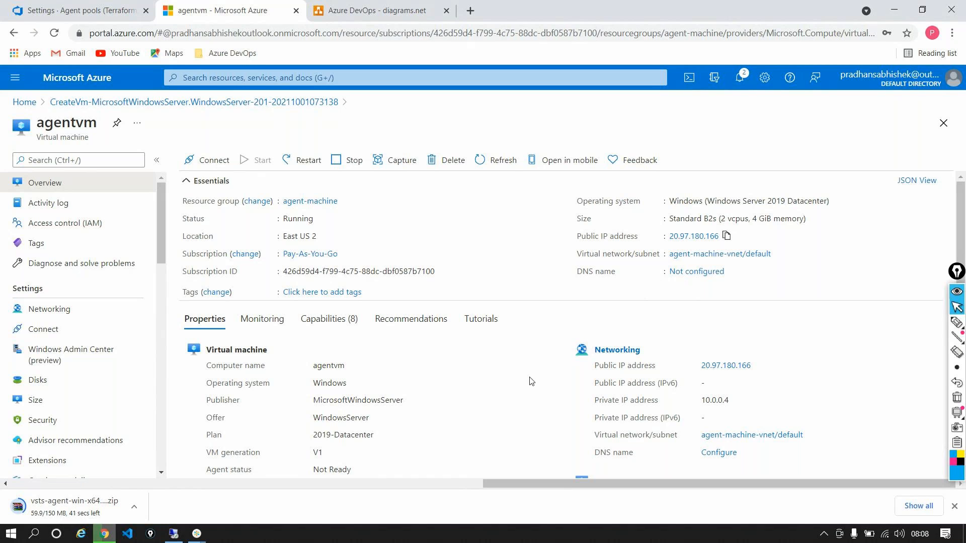
{"action": "left_click", "coordinate": [174, 533]}
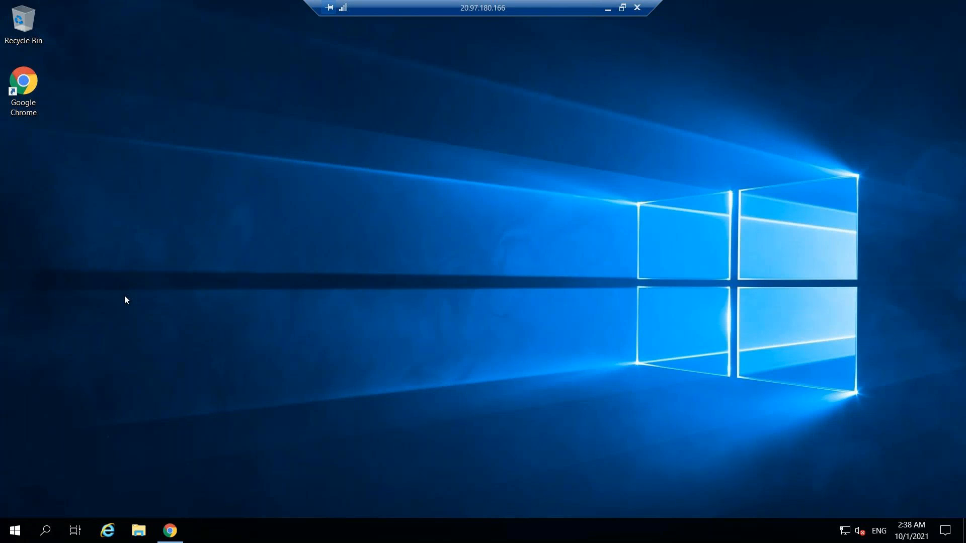
{"action": "left_click", "coordinate": [38, 533]}
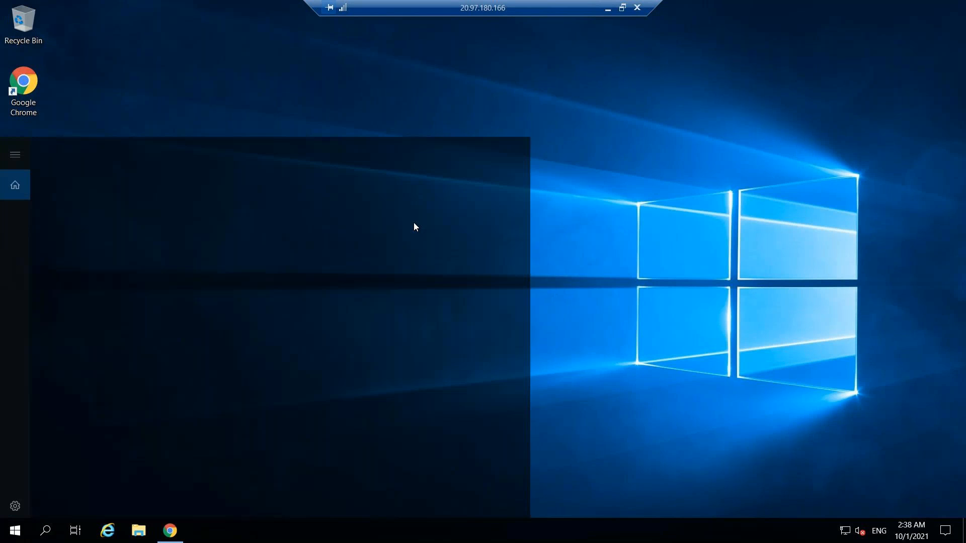
{"action": "type", "text": "visu"}
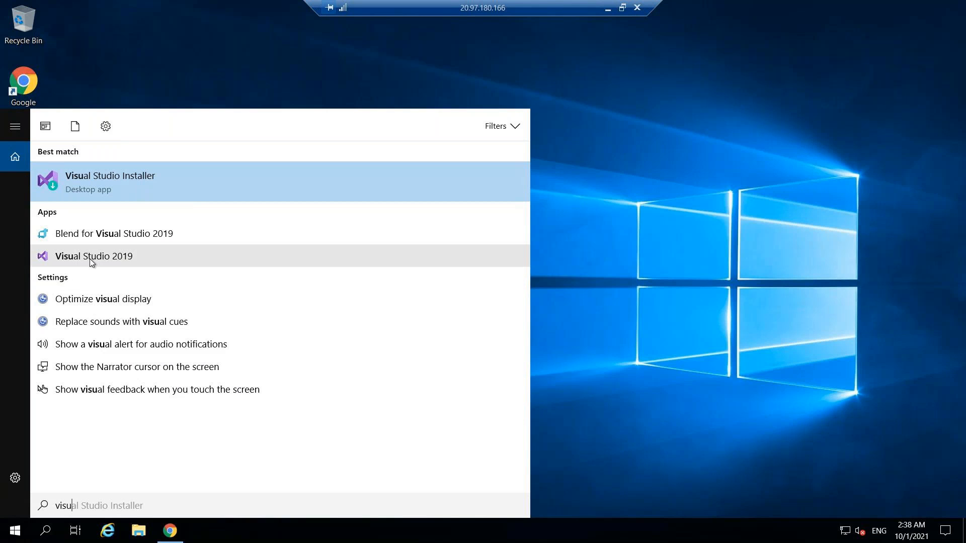
{"action": "left_click", "coordinate": [564, 244]}
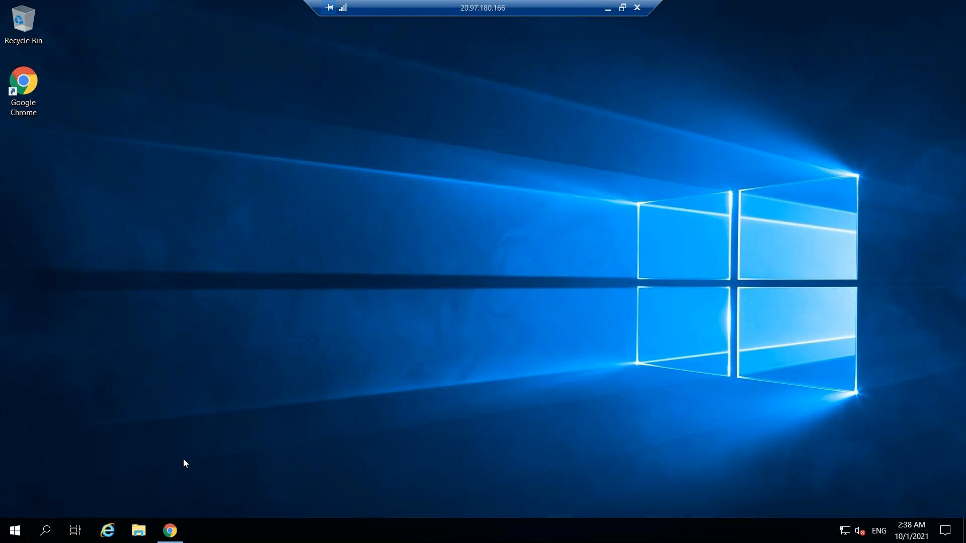
Open Notepad on the virtual machine and list the prerequisites VS and .net core runtime on separate lines
{"action": "key", "text": "super+r"}
{"action": "type", "text": "n"}
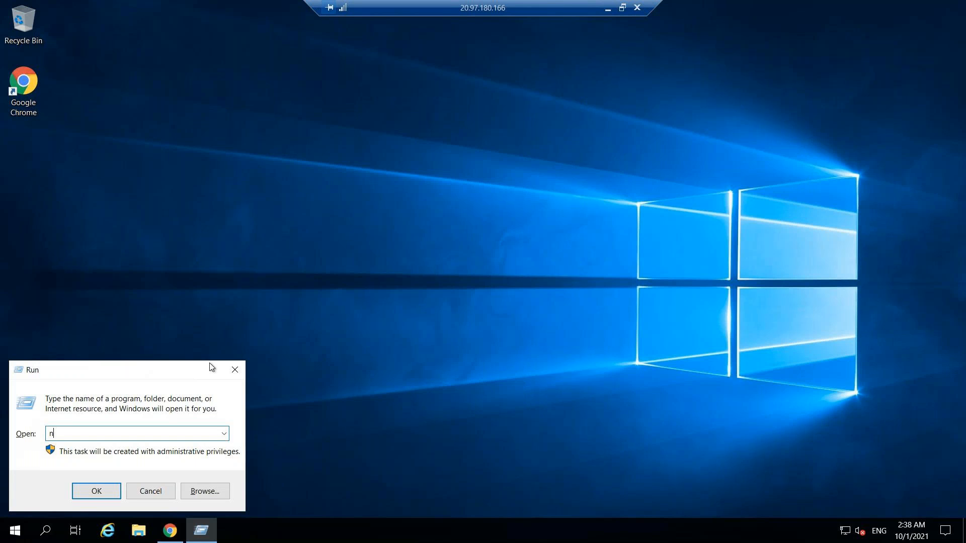
{"action": "type", "text": "otepad"}
{"action": "key", "text": "Return"}
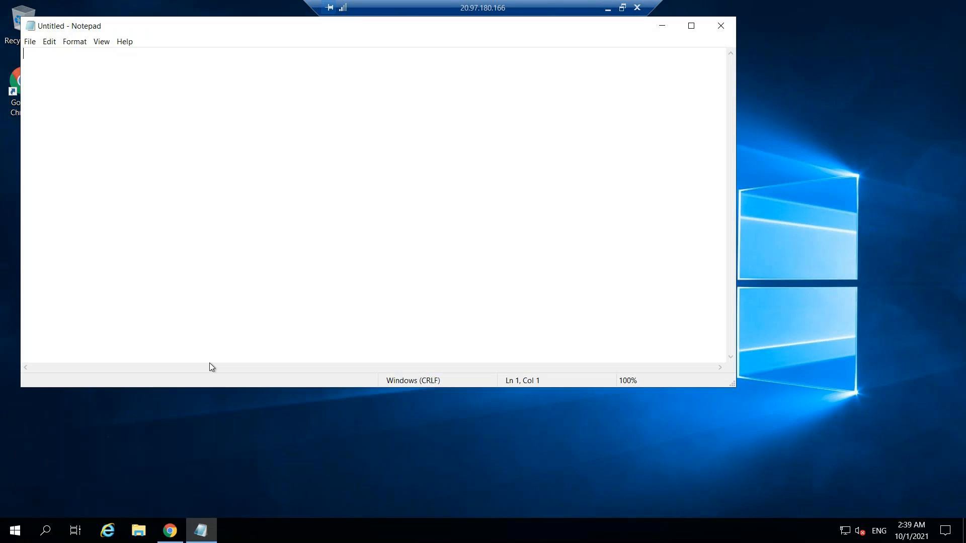
{"action": "type", "text": "vs"}
{"action": "type", "text": ".net coe"}
{"action": "key", "text": "BackSpace"}
{"action": "type", "text": "re"}
{"action": "type", "text": "run"}
{"action": "type", "text": "time "}
{"action": "type", "text": ".net"}
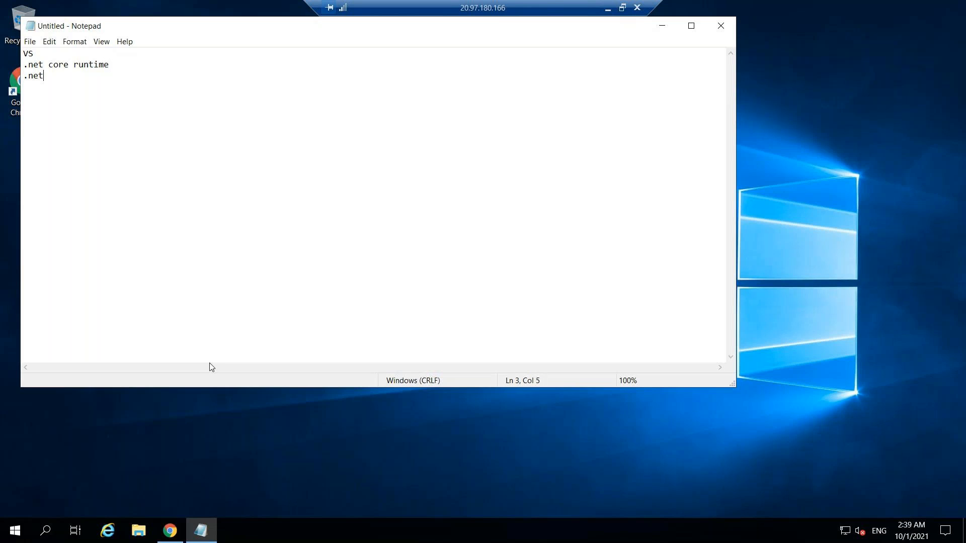
{"action": "type", "text": " full framwork run time"}
Add the lines ".net full framwork run time" and "git exe" to the prerequisites list and minimize Notepad
{"action": "key", "text": "Return"}
{"action": "type", "text": "git "}
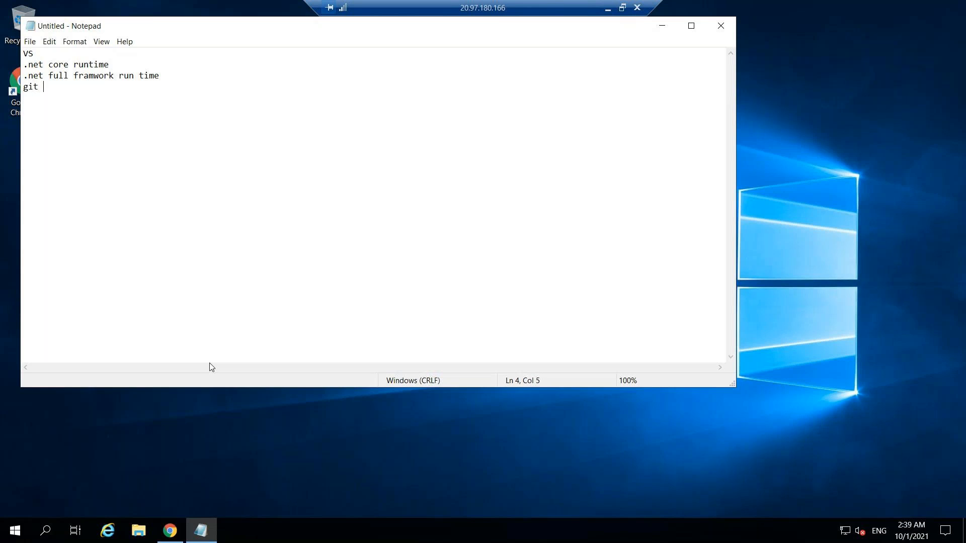
{"action": "type", "text": "exe"}
{"action": "left_click", "coordinate": [669, 28]}
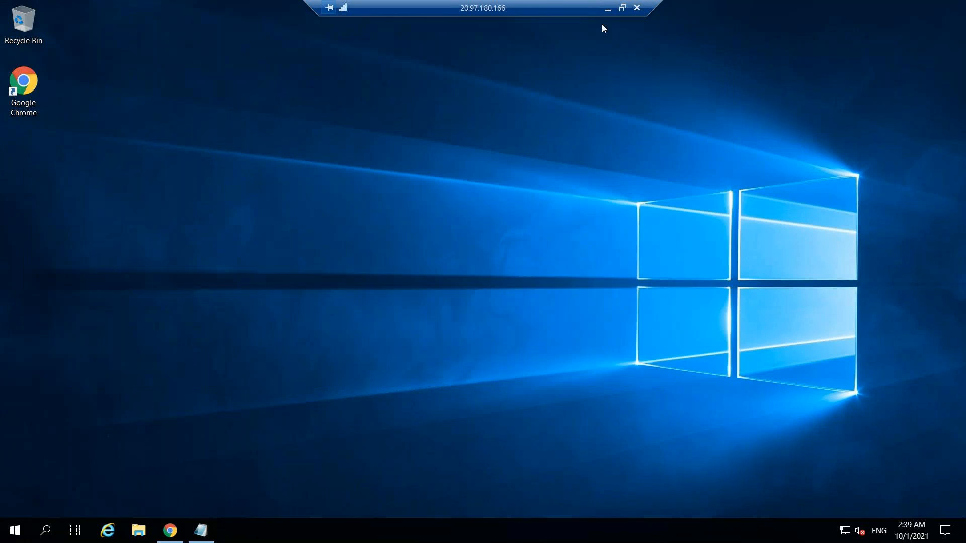
Copy the downloaded vsts-agent-win-x64-2.193.0 archive from the local Downloads folder and paste it onto the virtual machine's desktop
{"action": "left_click", "coordinate": [607, 8]}
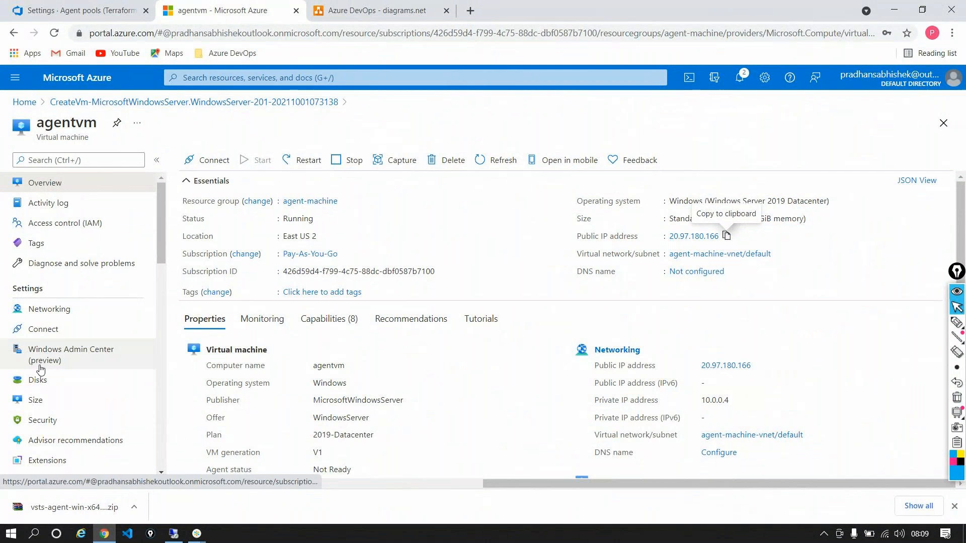
{"action": "left_click", "coordinate": [134, 507]}
{"action": "left_click", "coordinate": [166, 459]}
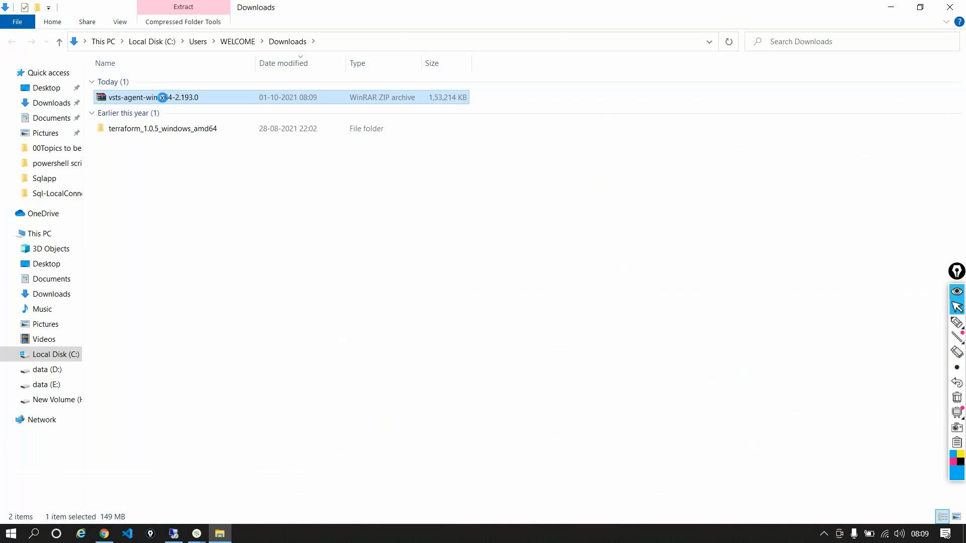
{"action": "right_click", "coordinate": [162, 97]}
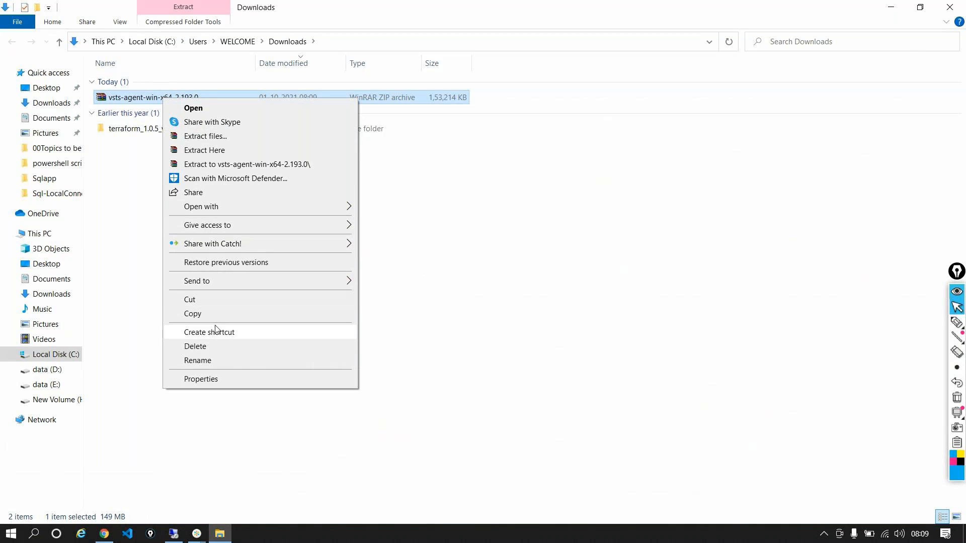
{"action": "left_click", "coordinate": [193, 313]}
{"action": "left_click", "coordinate": [174, 533]}
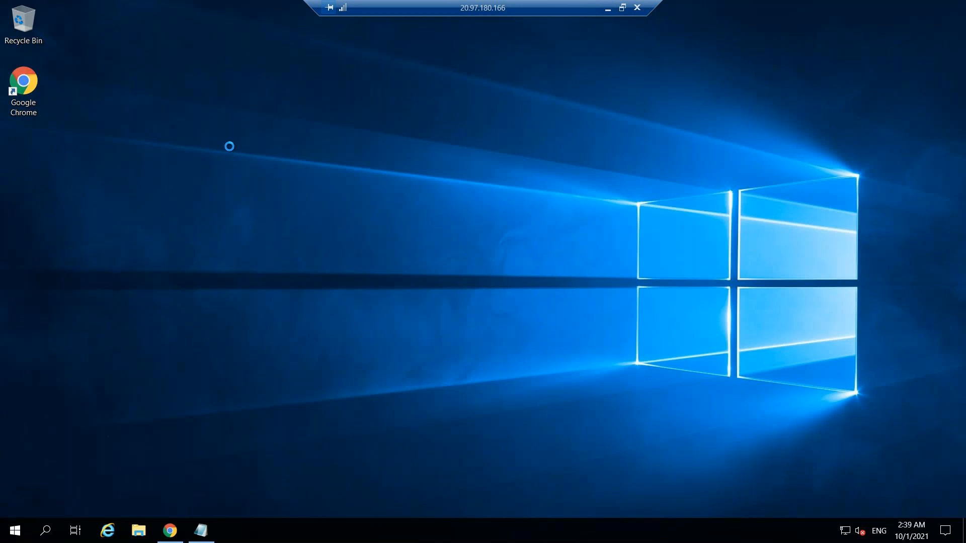
{"action": "right_click", "coordinate": [230, 147]}
{"action": "left_click", "coordinate": [257, 202]}
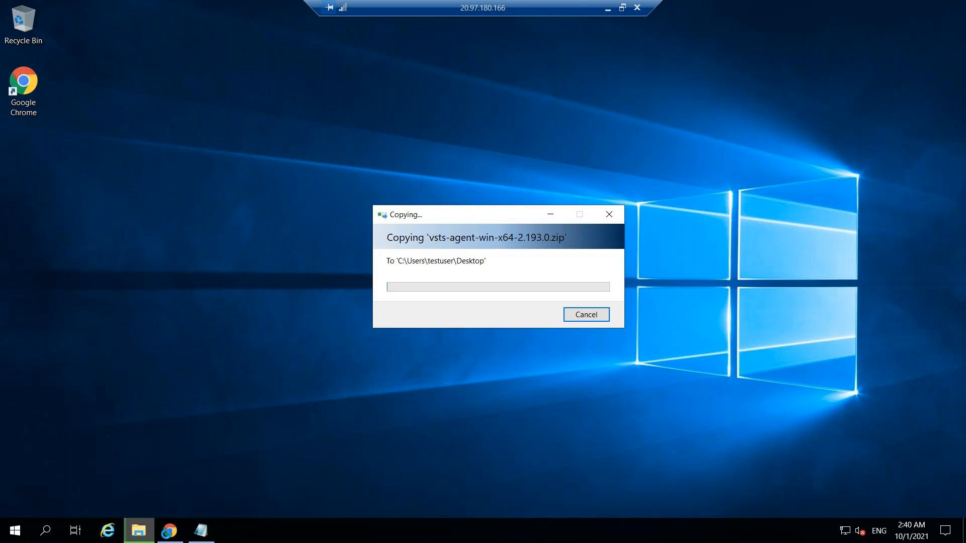
Download the .NET Framework 4.7.2 Runtime web installer in the virtual machine's browser and launch it
{"action": "key", "text": "alt+Tab"}
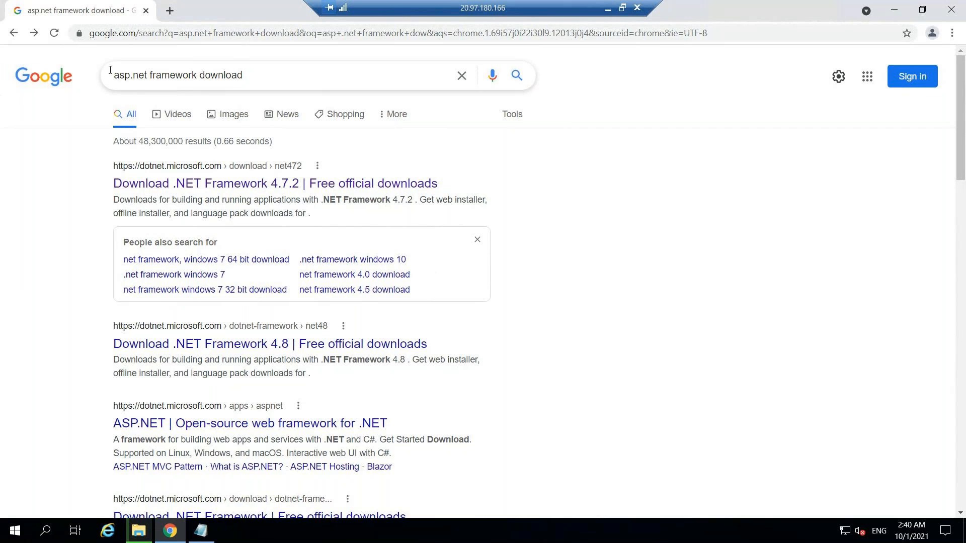
{"action": "left_click", "coordinate": [405, 158]}
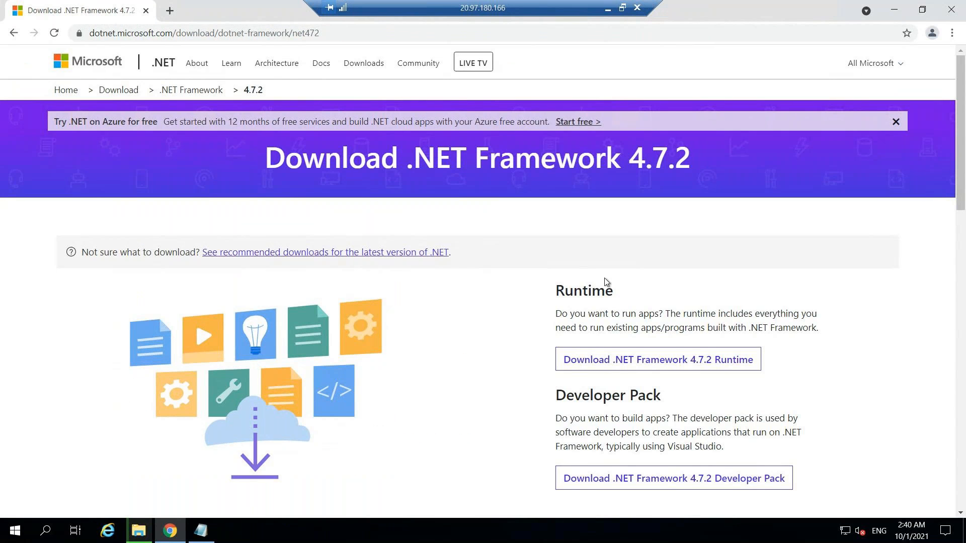
{"action": "scroll", "coordinate": [668, 360], "scroll_direction": "down", "scroll_amount": 1}
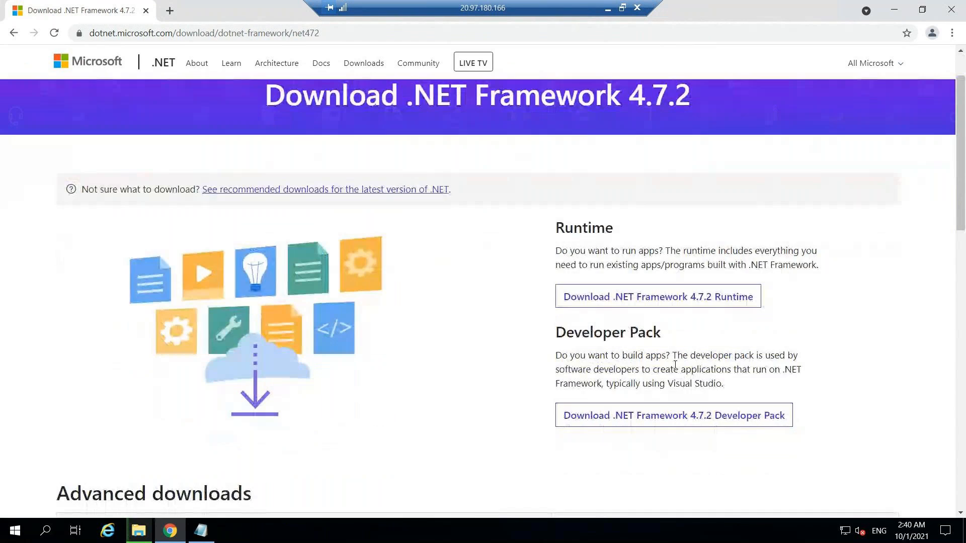
{"action": "left_click", "coordinate": [701, 300]}
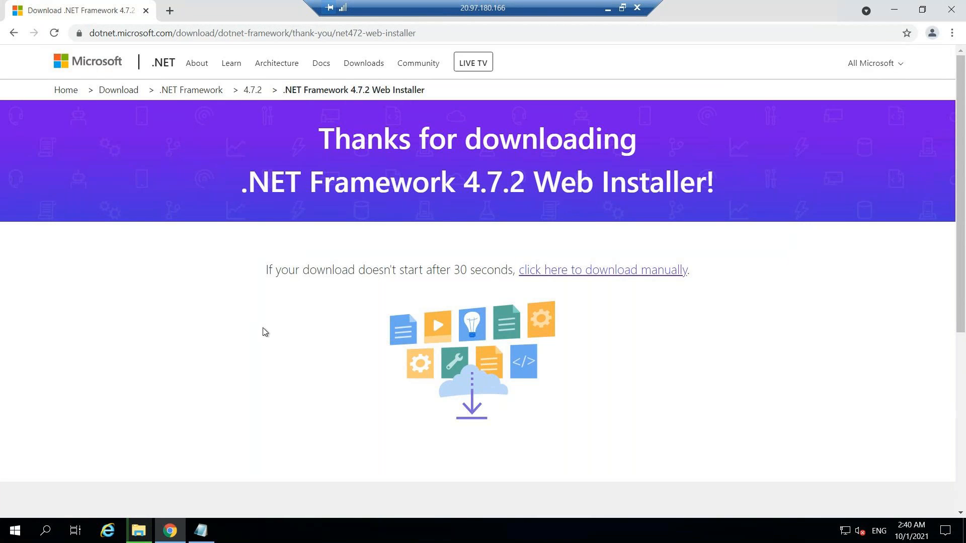
{"action": "left_click", "coordinate": [619, 280]}
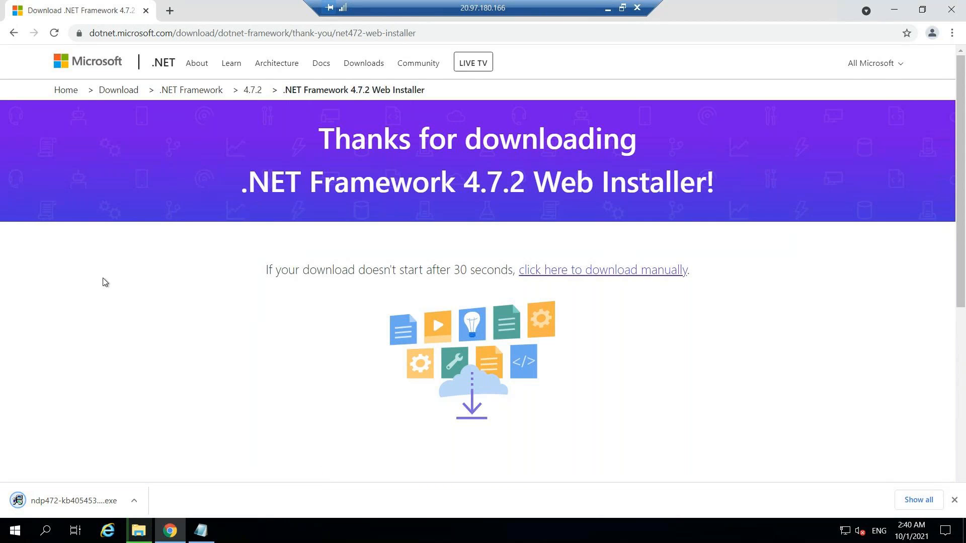
{"action": "left_click", "coordinate": [78, 496]}
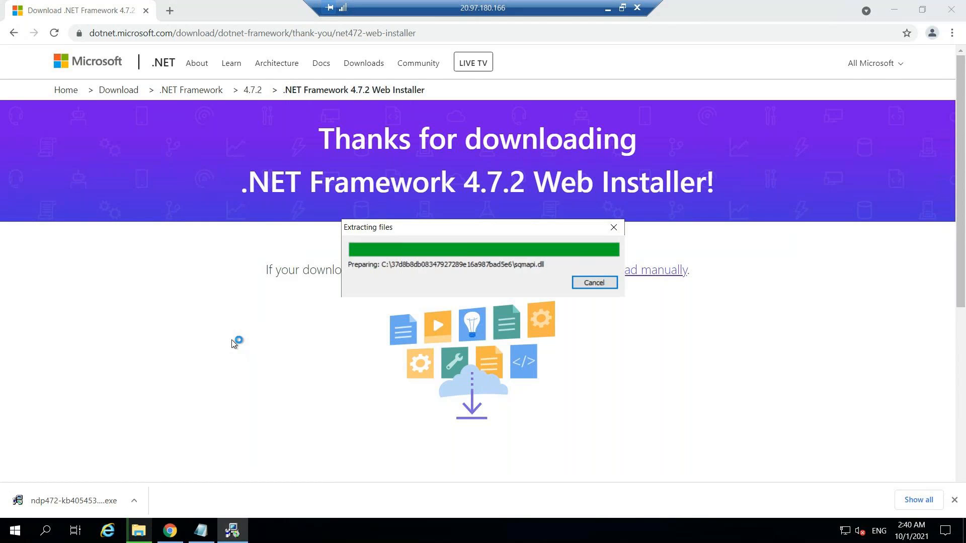
Check the agent archive's copy progress and review the Windows x64 agent setup commands on the local Azure DevOps page
{"action": "left_click", "coordinate": [135, 534]}
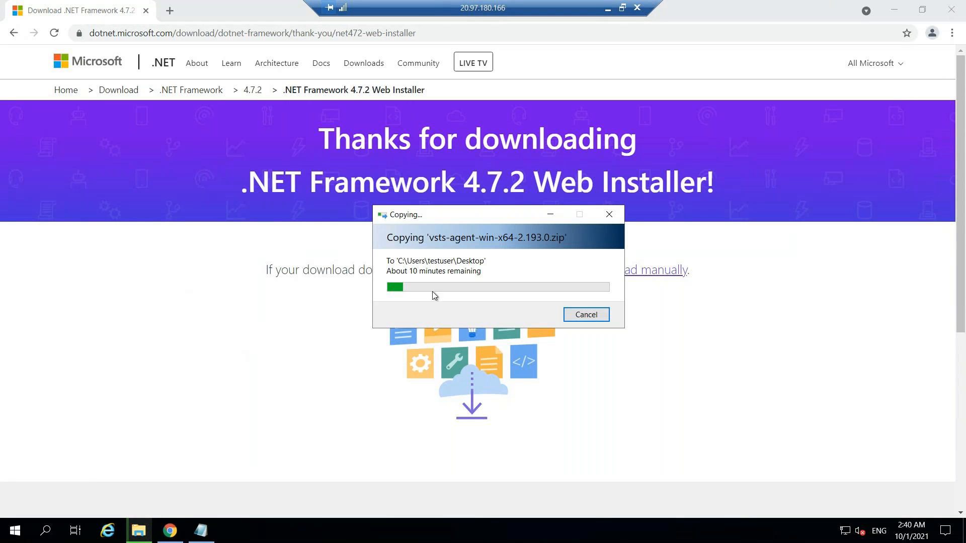
{"action": "left_click", "coordinate": [608, 8]}
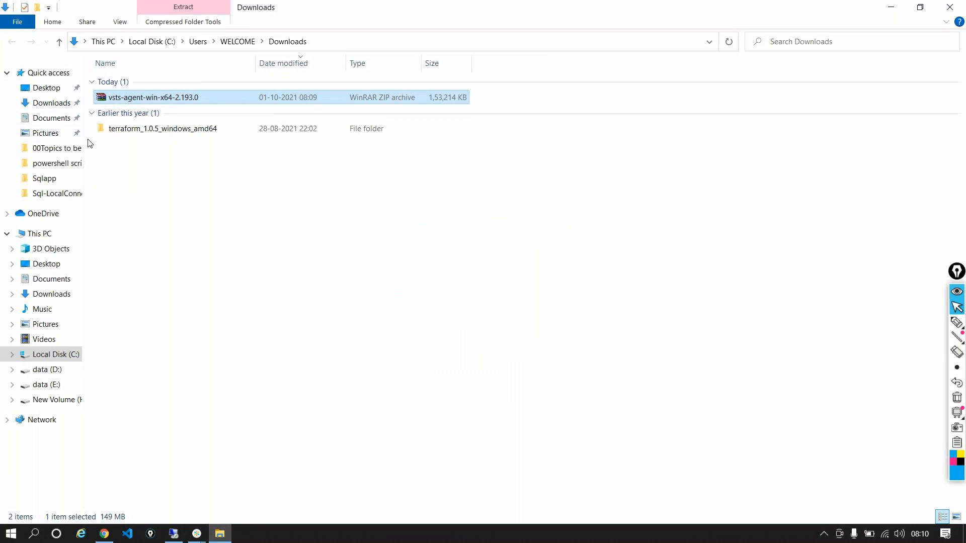
{"action": "left_click", "coordinate": [104, 533]}
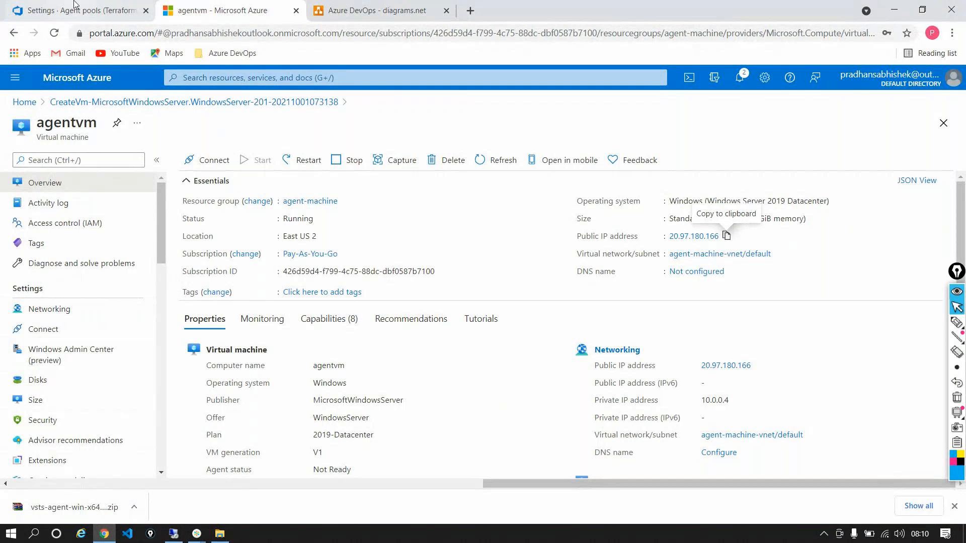
{"action": "left_click", "coordinate": [81, 10]}
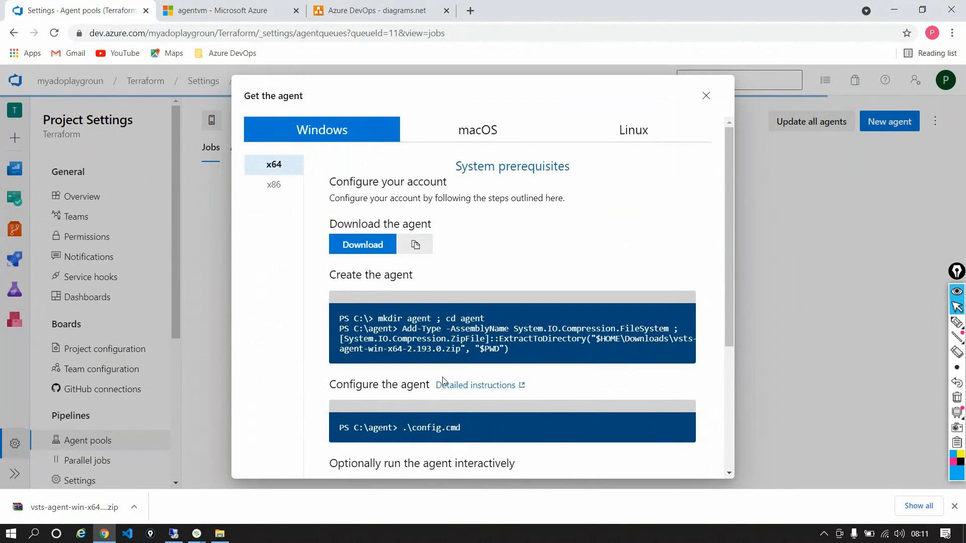
{"action": "scroll", "coordinate": [375, 314], "scroll_direction": "down", "scroll_amount": 1}
{"action": "scroll", "coordinate": [372, 310], "scroll_direction": "down", "scroll_amount": 4}
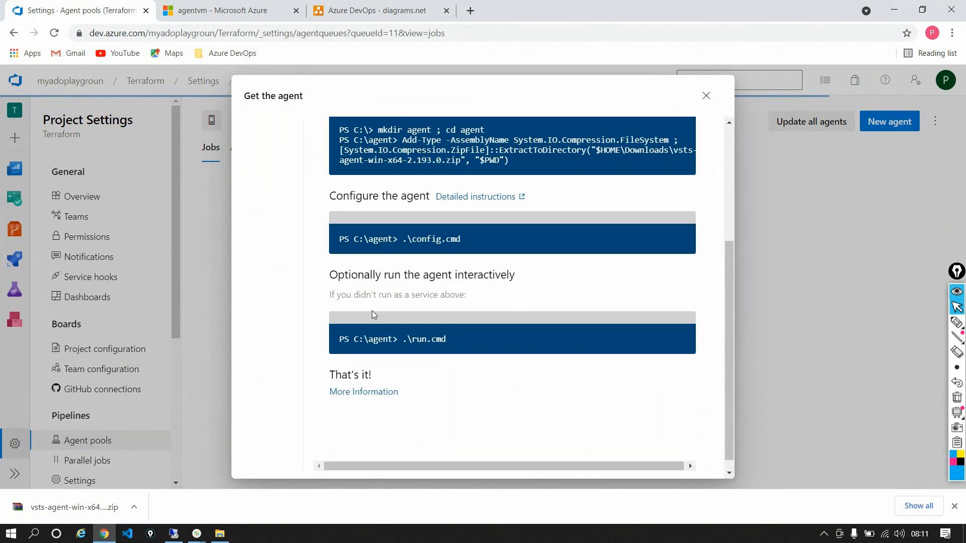
{"action": "scroll", "coordinate": [373, 310], "scroll_direction": "up", "scroll_amount": 4}
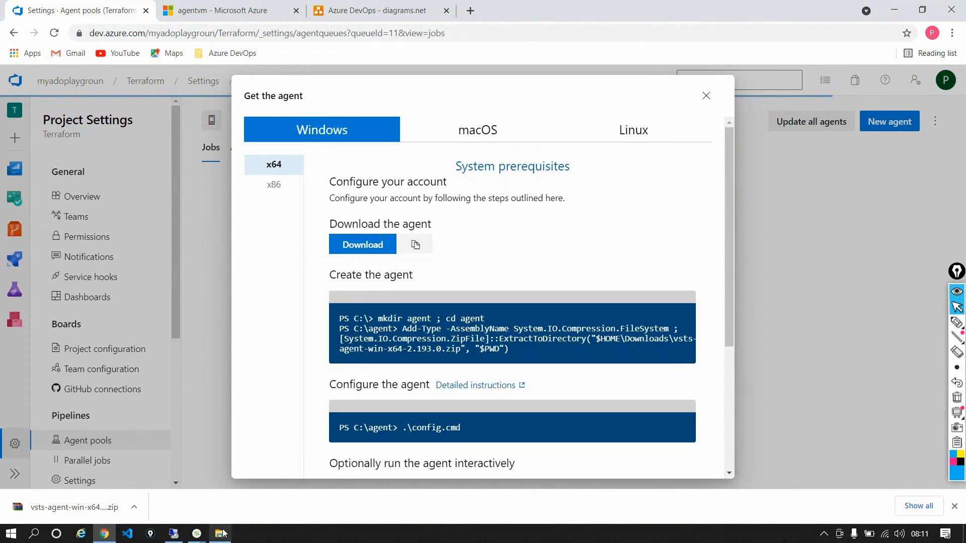
Return to the remote desktop session, minimize the copy progress dialog and search the web for ".net core runtime"
{"action": "left_click", "coordinate": [174, 533]}
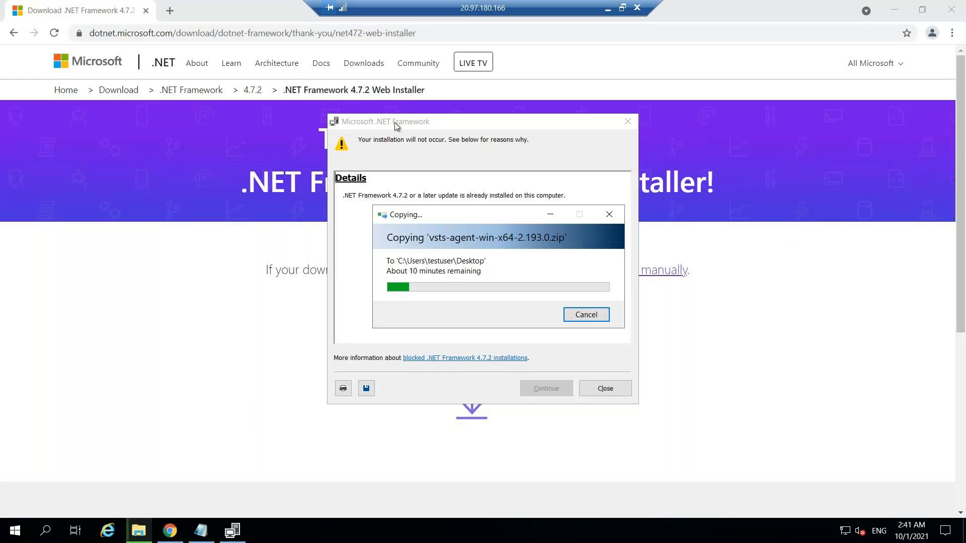
{"action": "left_click", "coordinate": [550, 214]}
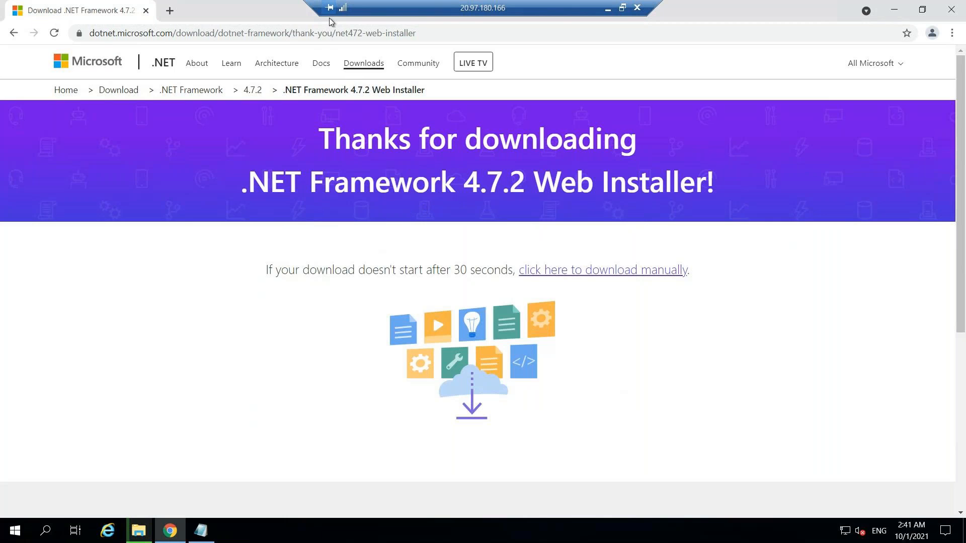
{"action": "left_click", "coordinate": [315, 34]}
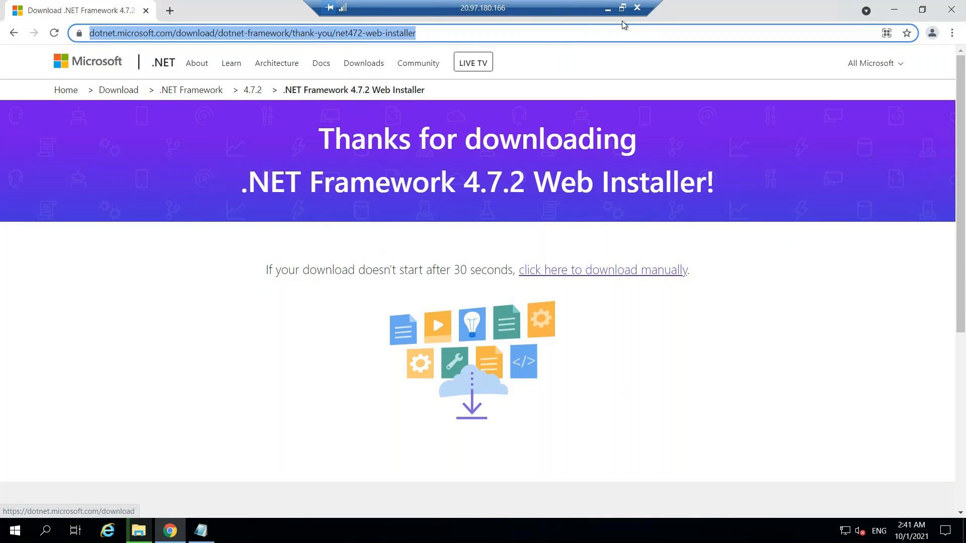
{"action": "type", "text": ".net"}
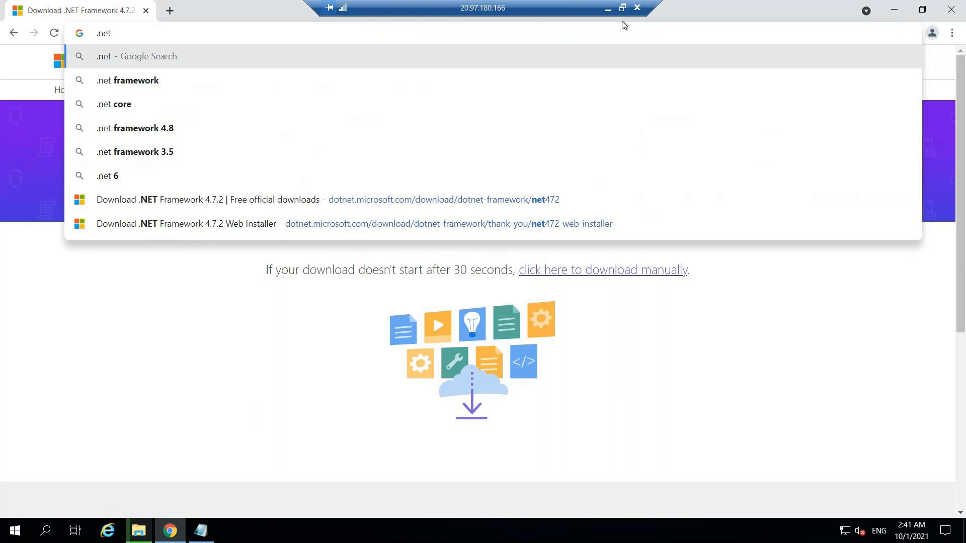
{"action": "type", "text": " core r"}
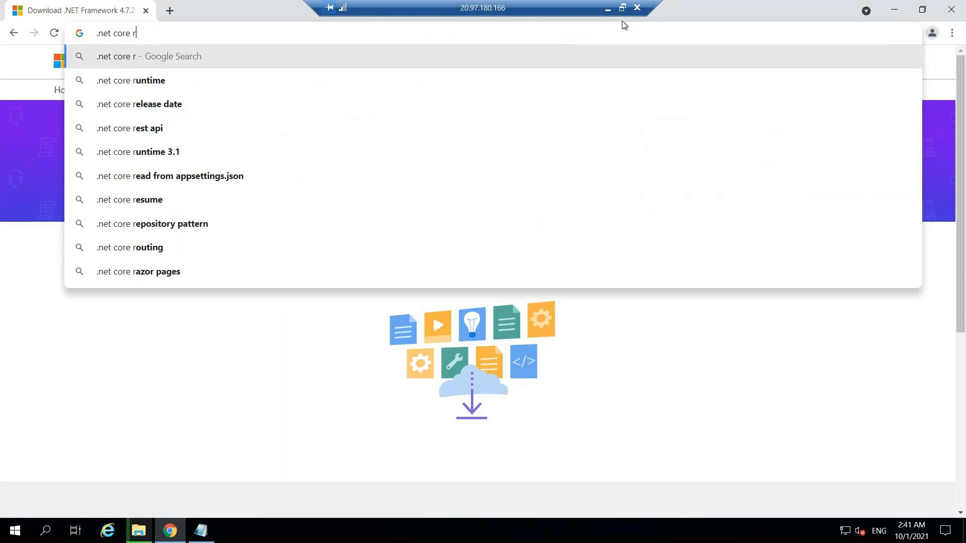
{"action": "key", "text": "Down"}
{"action": "key", "text": "Return"}
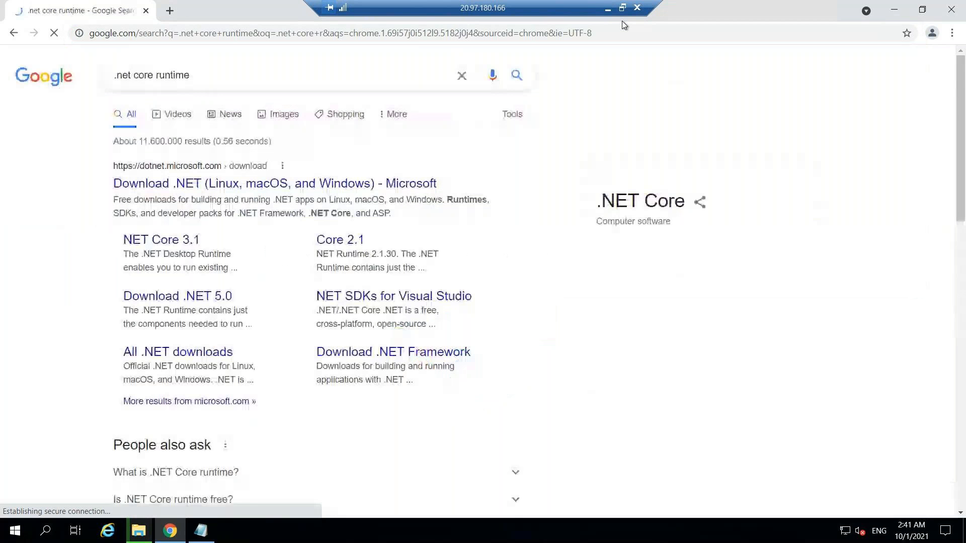
Open Microsoft's Download .NET page from the results and download the .NET 5.0 SDK x64 installer
{"action": "left_click", "coordinate": [241, 184]}
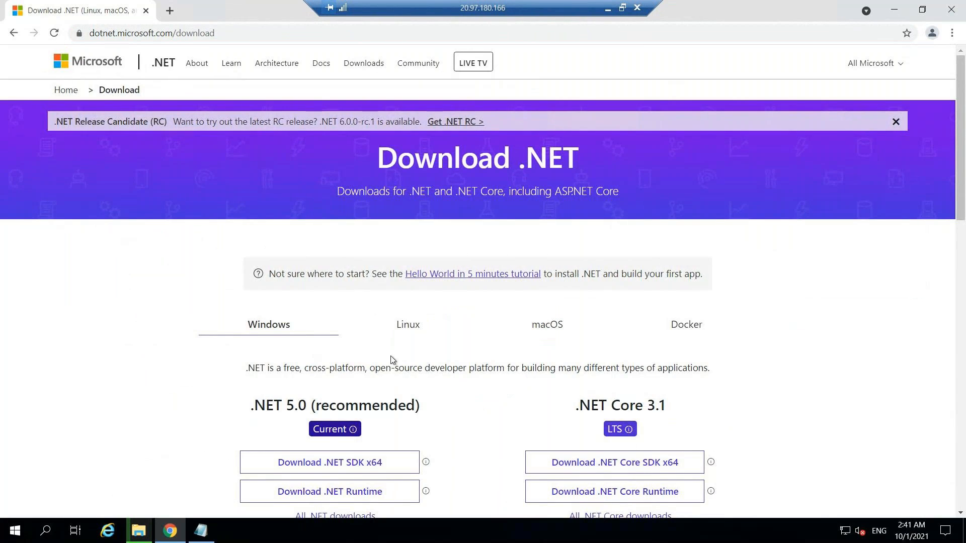
{"action": "scroll", "coordinate": [391, 359], "scroll_direction": "down", "scroll_amount": 1}
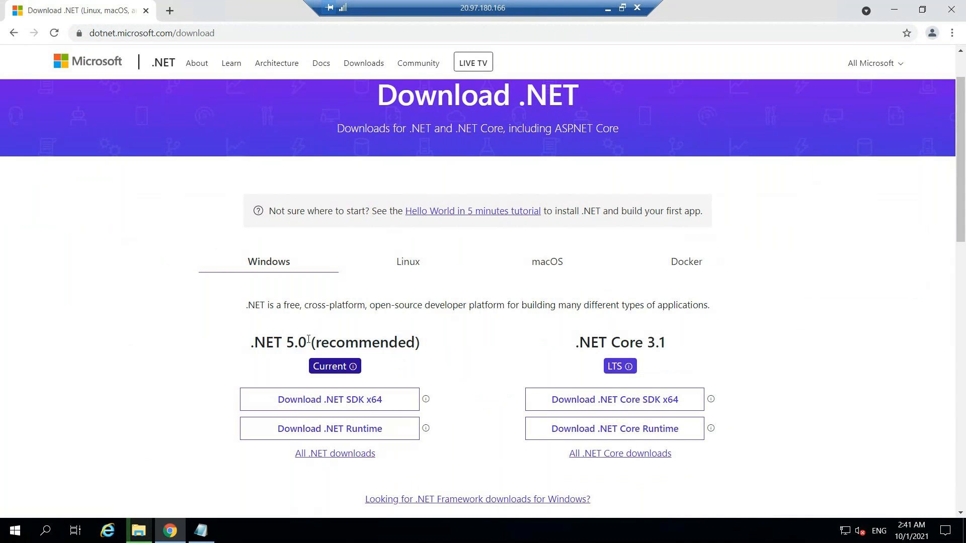
{"action": "scroll", "coordinate": [281, 338], "scroll_direction": "down", "scroll_amount": 1}
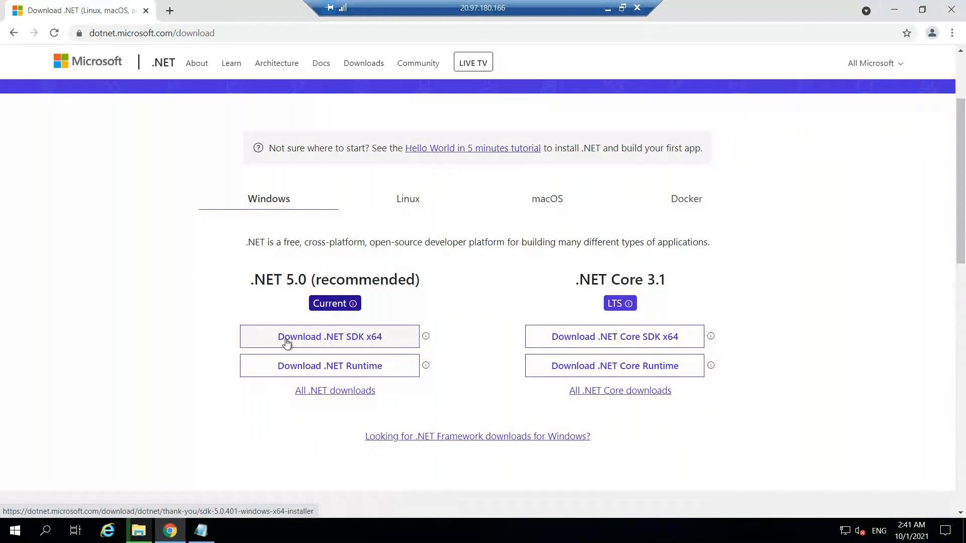
{"action": "left_click", "coordinate": [286, 342]}
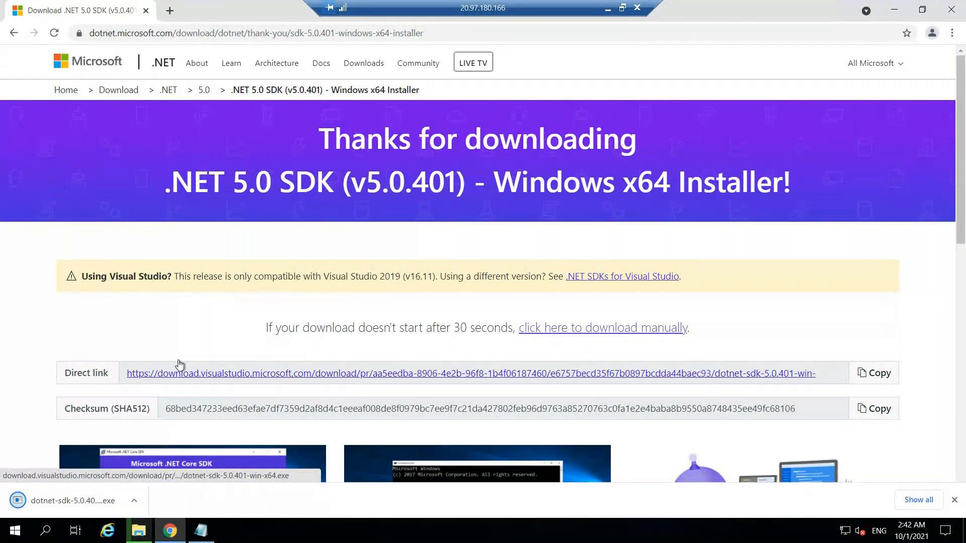
Run the downloaded .NET SDK 5.0.401 installer, install the SDK and close the installer
{"action": "left_click", "coordinate": [88, 501]}
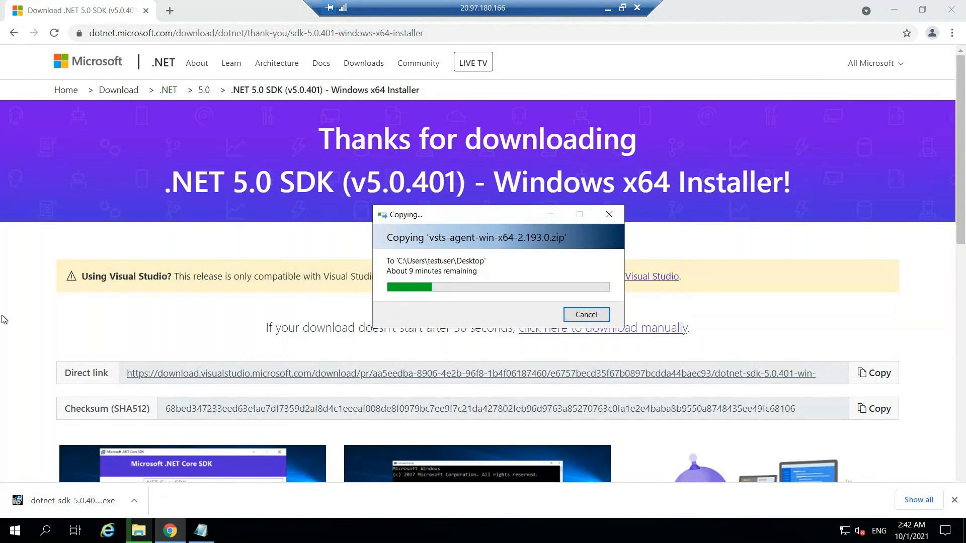
{"action": "left_click", "coordinate": [76, 498]}
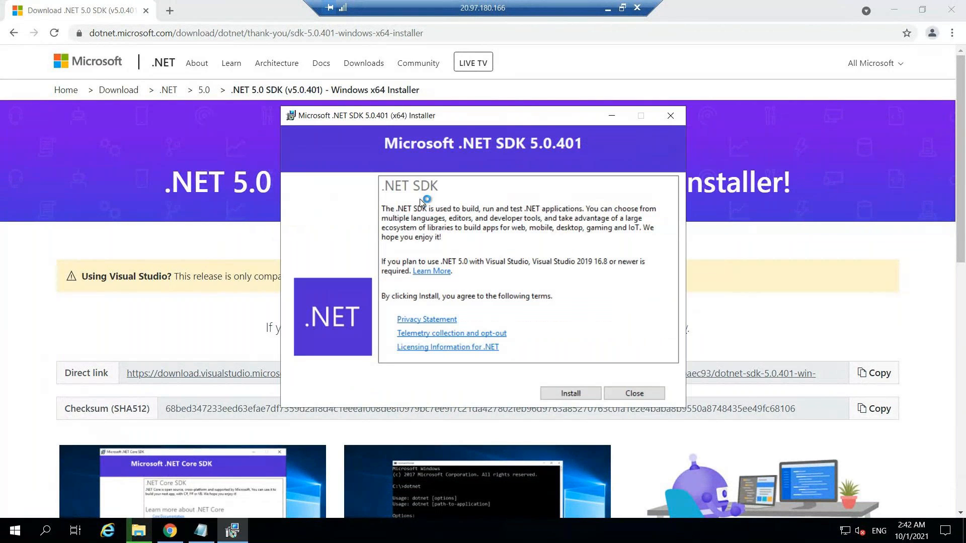
{"action": "left_click", "coordinate": [570, 393]}
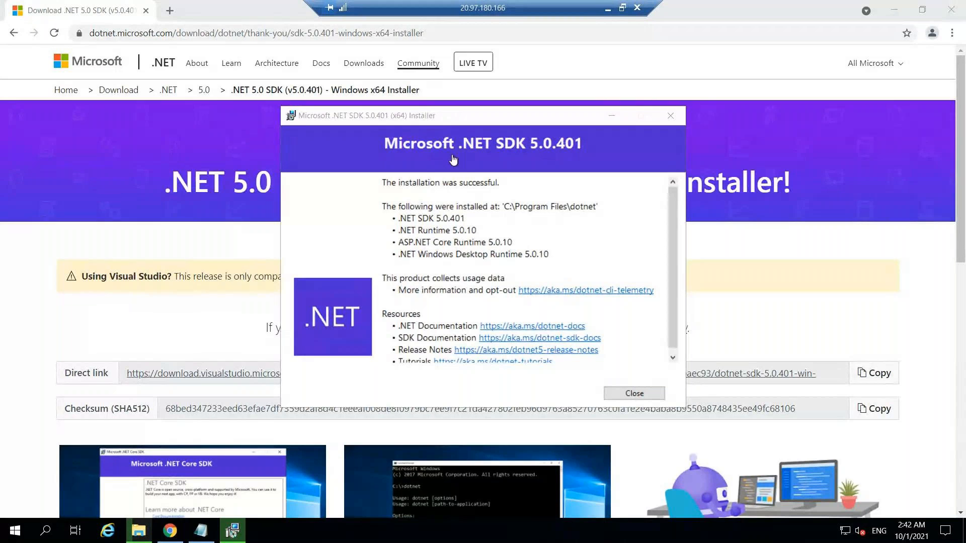
{"action": "scroll", "coordinate": [508, 203], "scroll_direction": "down", "scroll_amount": 1}
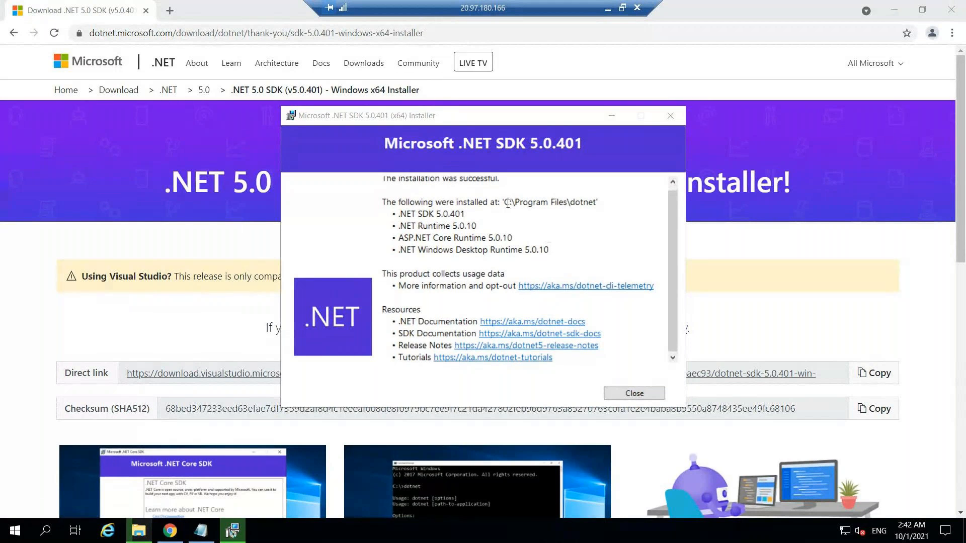
{"action": "scroll", "coordinate": [631, 402], "scroll_direction": "up", "scroll_amount": 1}
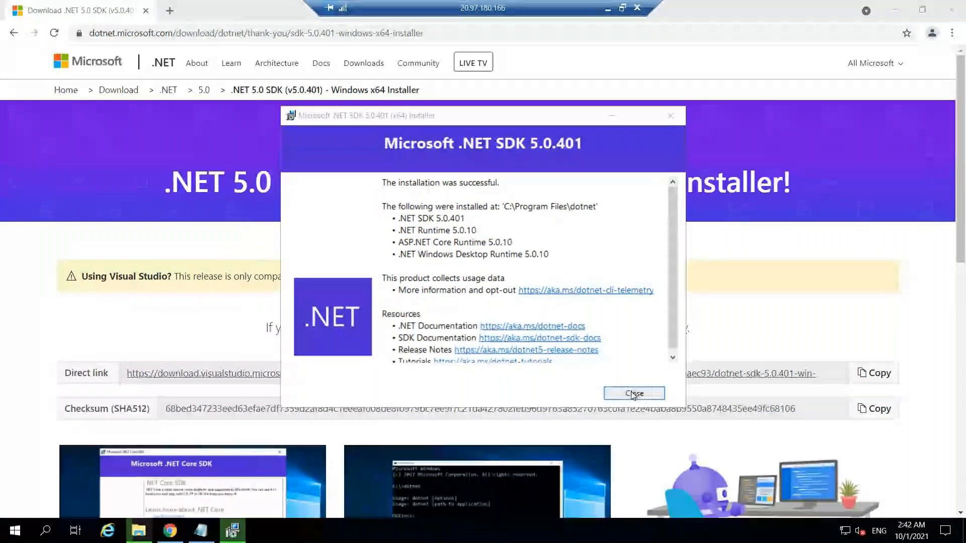
{"action": "left_click", "coordinate": [634, 393]}
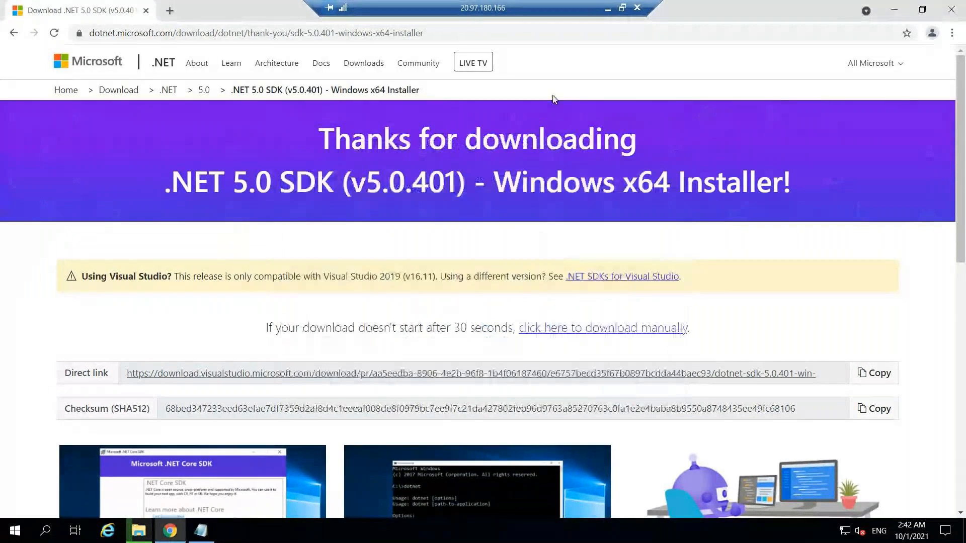
Review the VS, .NET and git entries in the Notepad prerequisites list and minimize Notepad
{"action": "key", "text": "alt+Tab"}
{"action": "left_click_drag", "start_coordinate": [116, 65], "coordinate": [4, 76]}
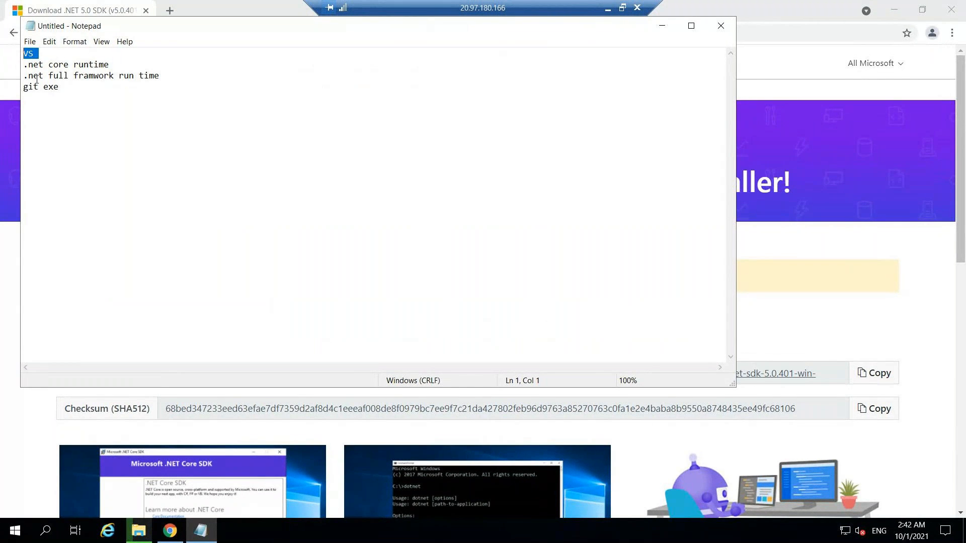
{"action": "left_click_drag", "start_coordinate": [160, 76], "coordinate": [29, 76]}
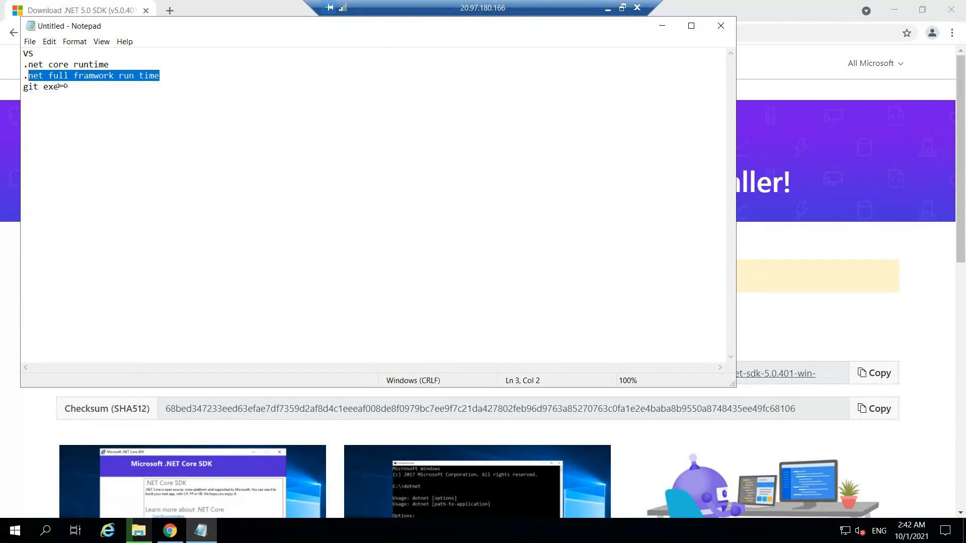
{"action": "left_click", "coordinate": [658, 46]}
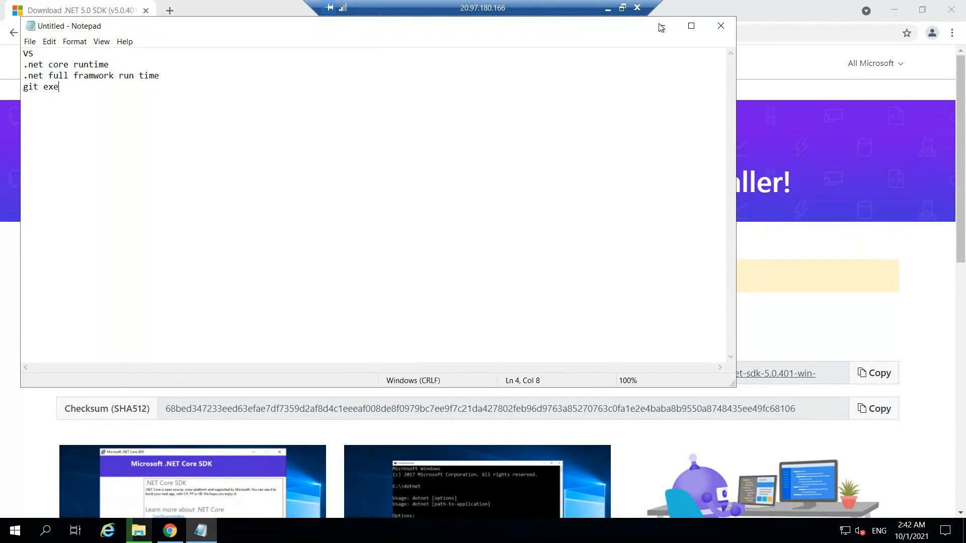
{"action": "left_click", "coordinate": [660, 28]}
Search for "git for windows" in a new browser tab and download Git-2.33.0.2-64-bit.exe from gitforwindows.org
{"action": "left_click", "coordinate": [171, 11]}
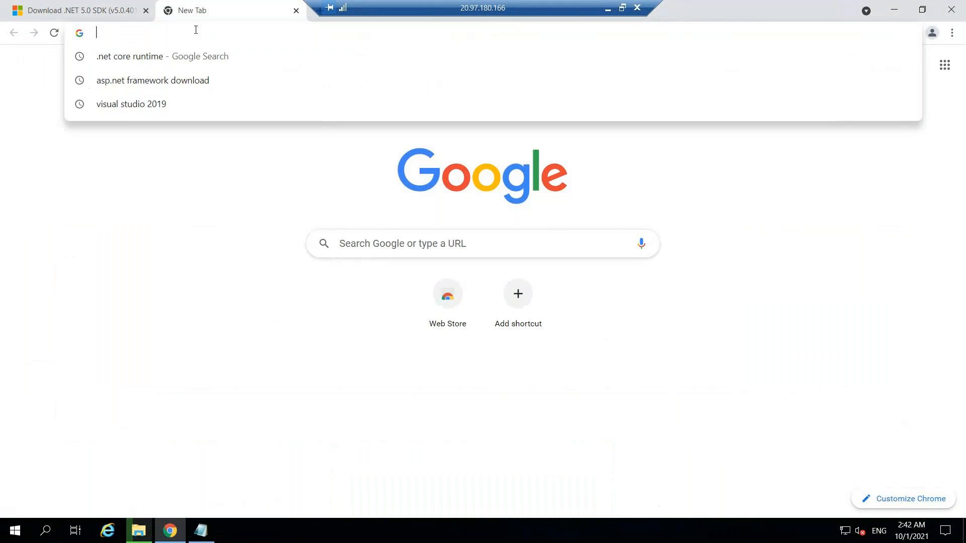
{"action": "type", "text": "git "}
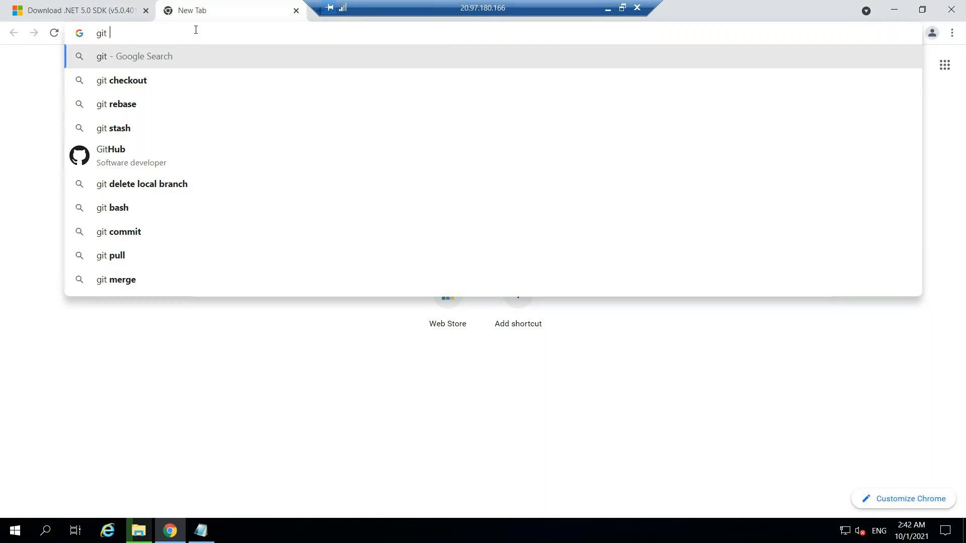
{"action": "type", "text": "for wi"}
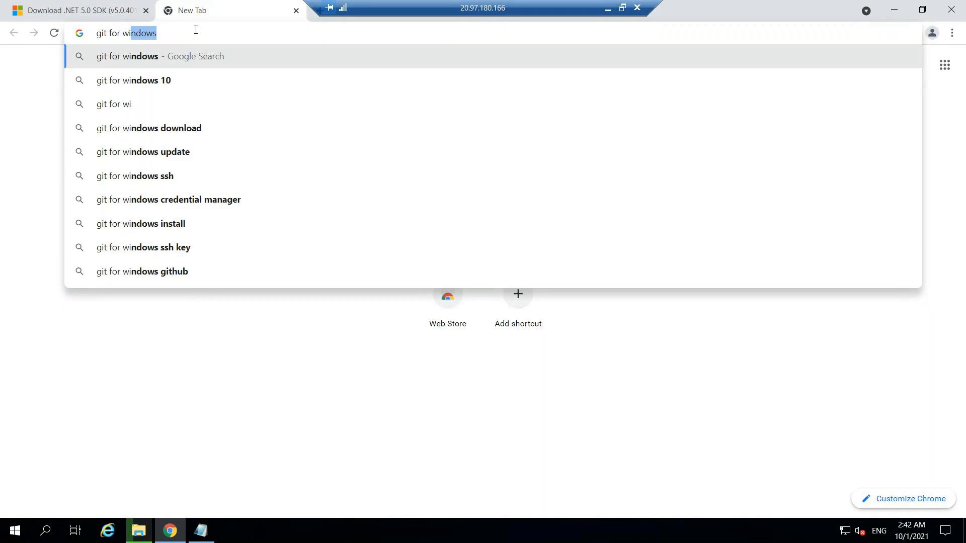
{"action": "type", "text": "ndows"}
{"action": "key", "text": "Return"}
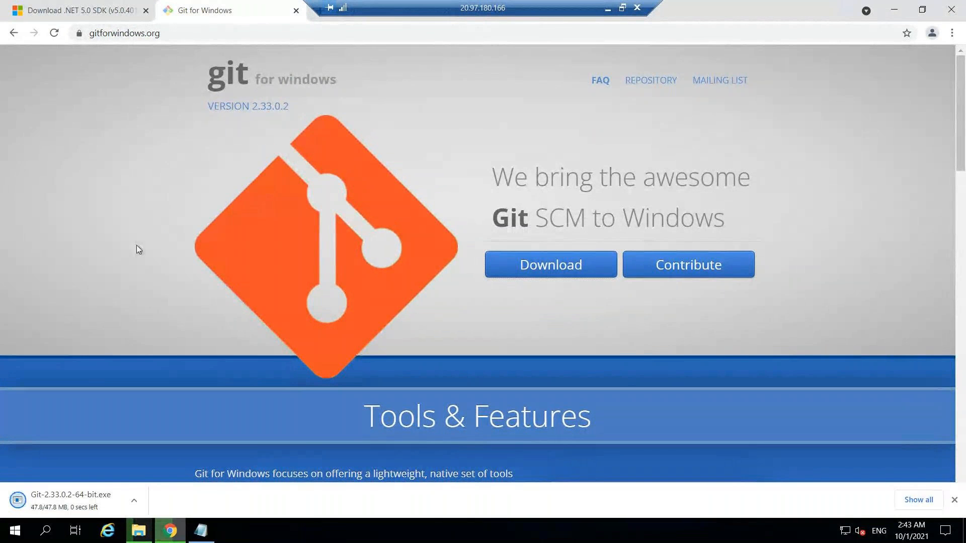
Run the downloaded Git 2.33.0.2 installer, keep the default options on every page and start the installation
{"action": "left_click", "coordinate": [79, 503]}
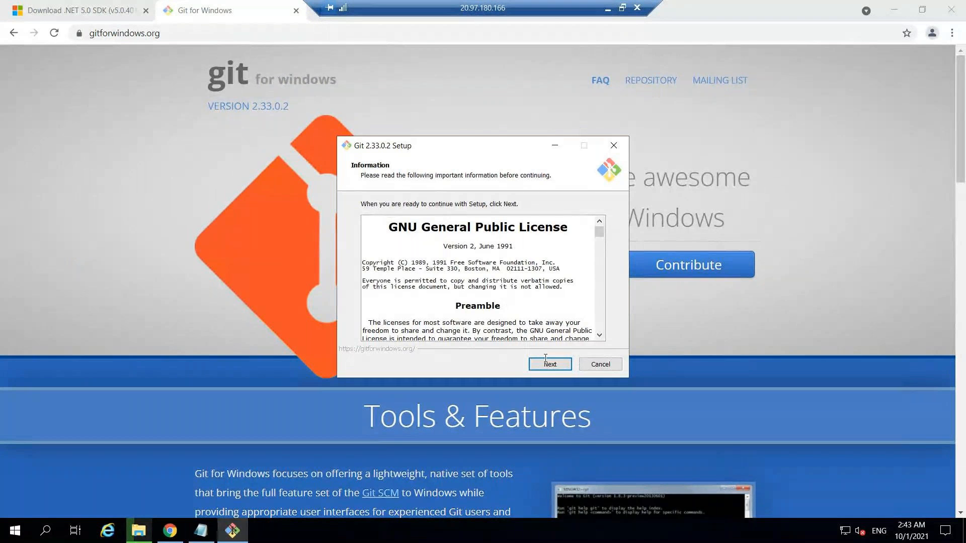
{"action": "left_click", "coordinate": [549, 366]}
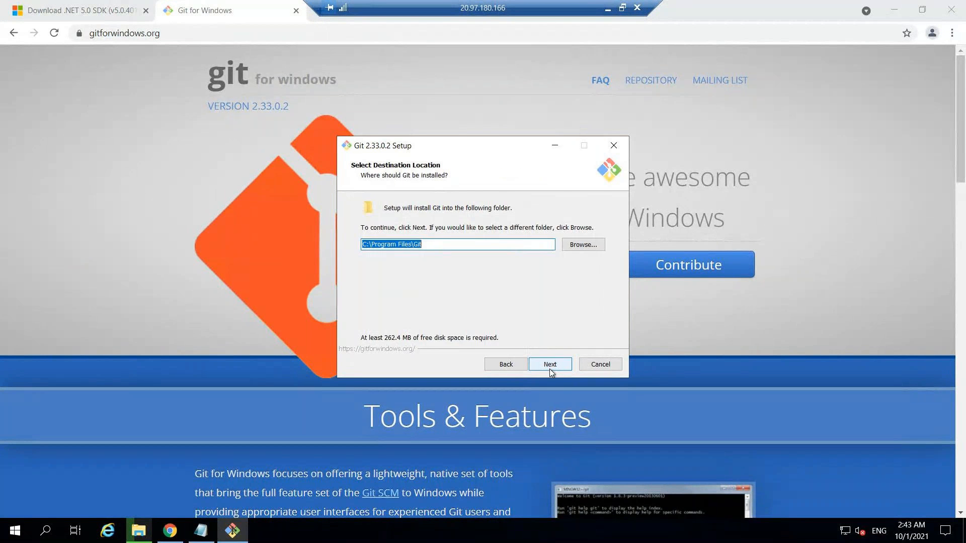
{"action": "left_click", "coordinate": [549, 366]}
{"action": "left_click", "coordinate": [549, 366]}
{"action": "left_click", "coordinate": [549, 367]}
{"action": "left_click", "coordinate": [550, 366]}
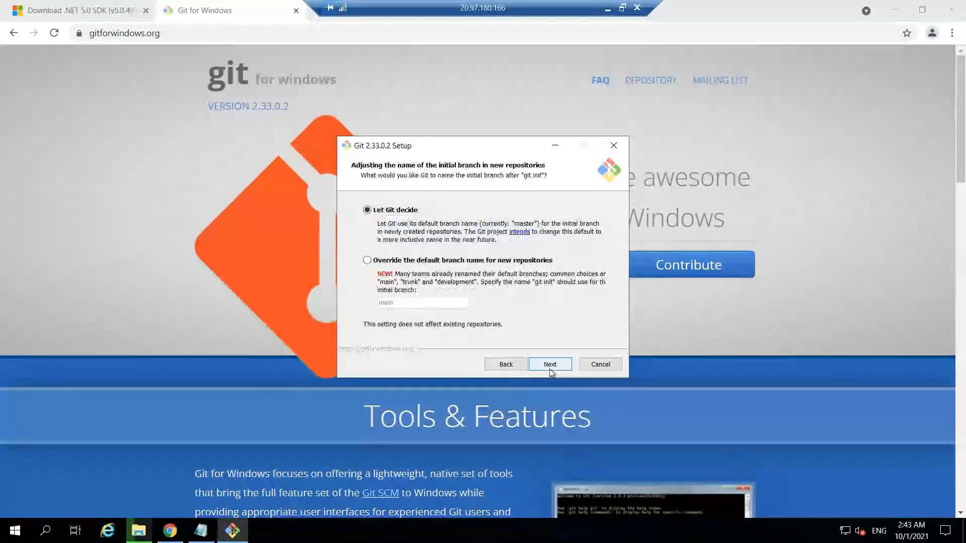
{"action": "left_click", "coordinate": [549, 366]}
{"action": "left_click", "coordinate": [550, 366]}
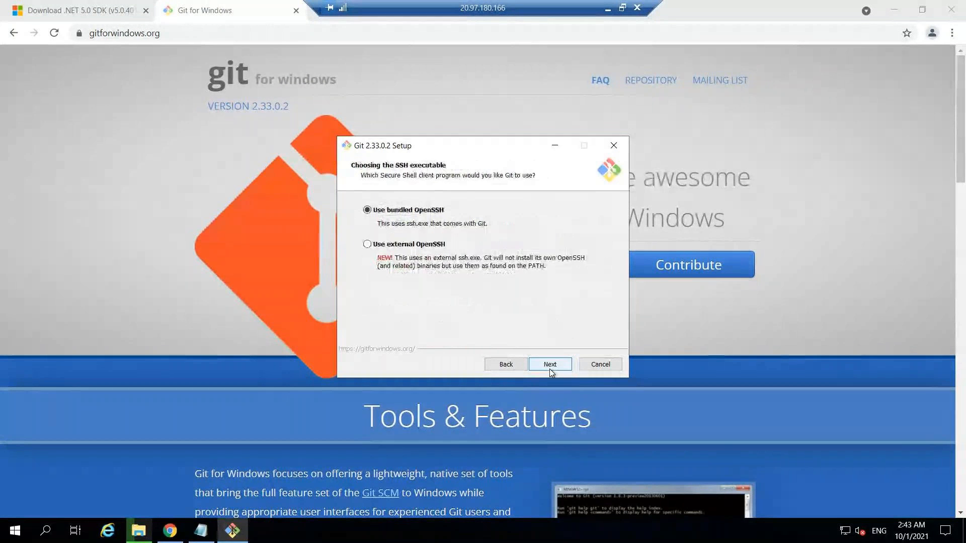
{"action": "left_click", "coordinate": [549, 367]}
{"action": "left_click", "coordinate": [549, 366]}
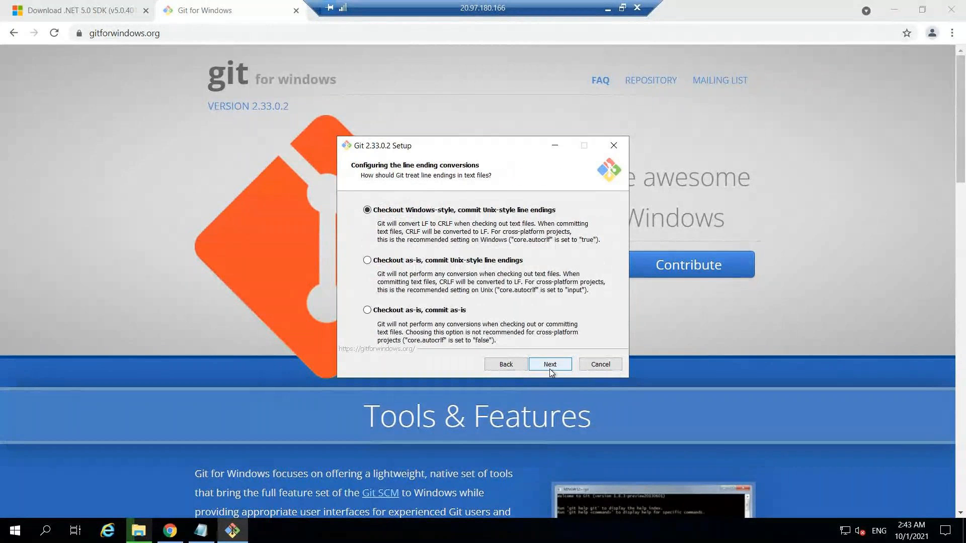
{"action": "left_click", "coordinate": [549, 366]}
{"action": "left_click", "coordinate": [549, 366]}
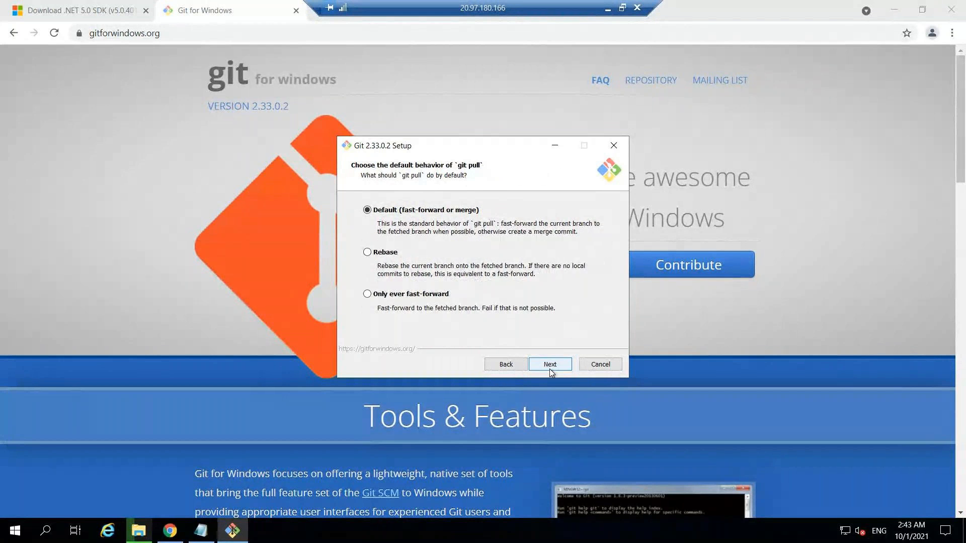
{"action": "left_click", "coordinate": [549, 366]}
{"action": "left_click", "coordinate": [549, 366]}
{"action": "left_click", "coordinate": [549, 366]}
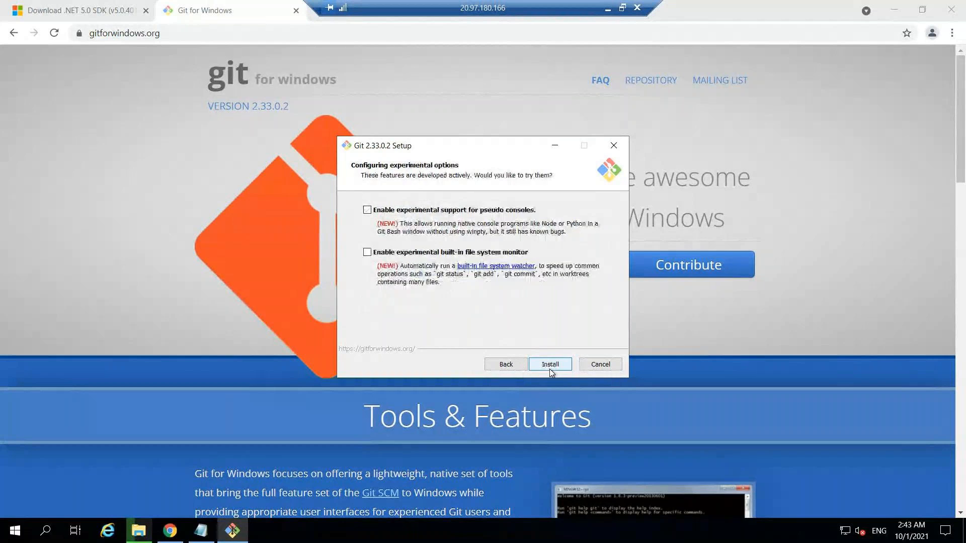
{"action": "left_click", "coordinate": [549, 369]}
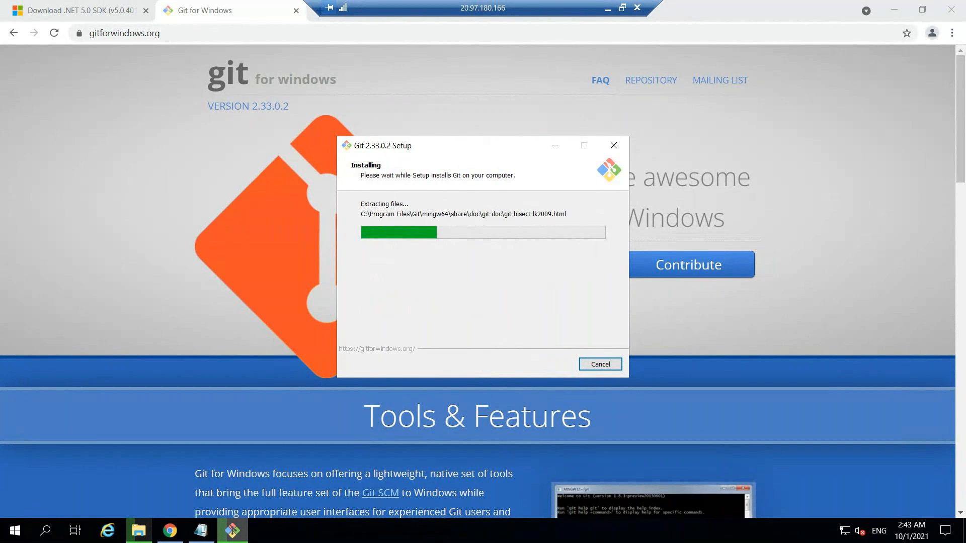
Check the prerequisites list in Notepad while Git installs, and minimize Notepad
{"action": "mouse_move", "coordinate": [202, 536]}
{"action": "left_click", "coordinate": [217, 465]}
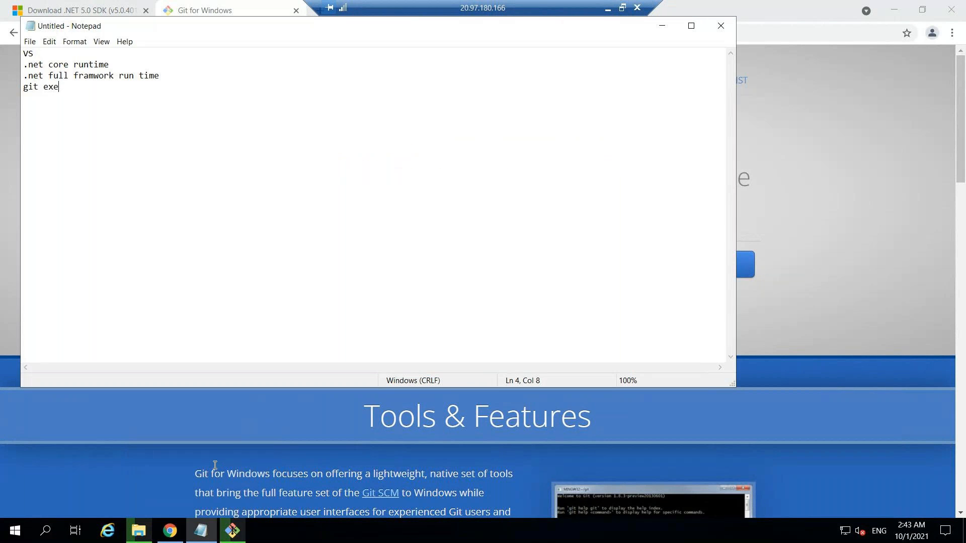
{"action": "left_click", "coordinate": [664, 26]}
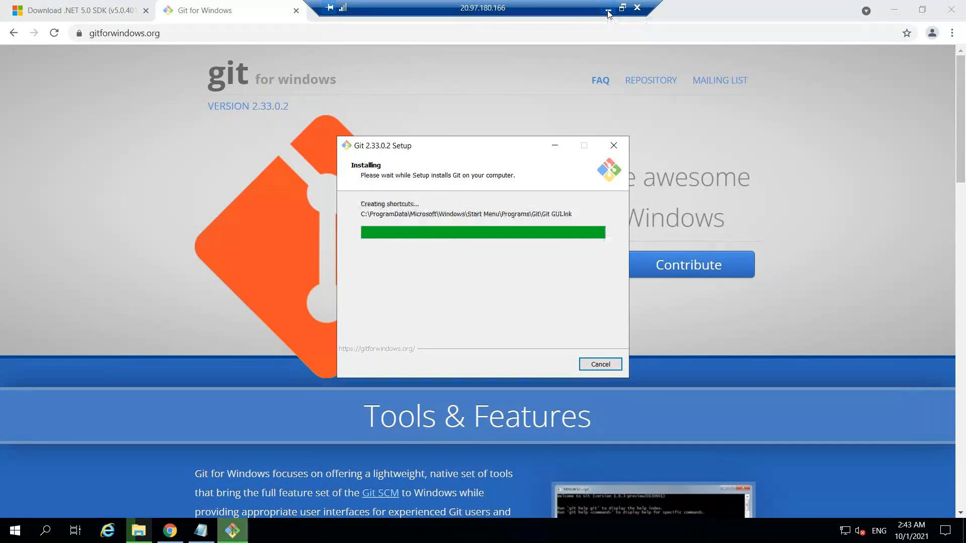
Finish the Git setup wizard and dismiss the app chooser for the release notes file
{"action": "left_click", "coordinate": [608, 11]}
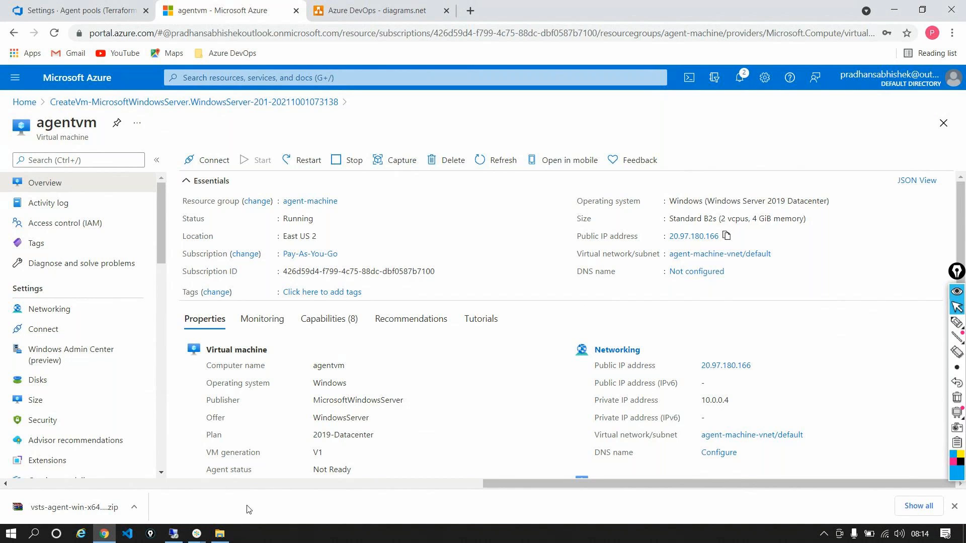
{"action": "left_click", "coordinate": [173, 534]}
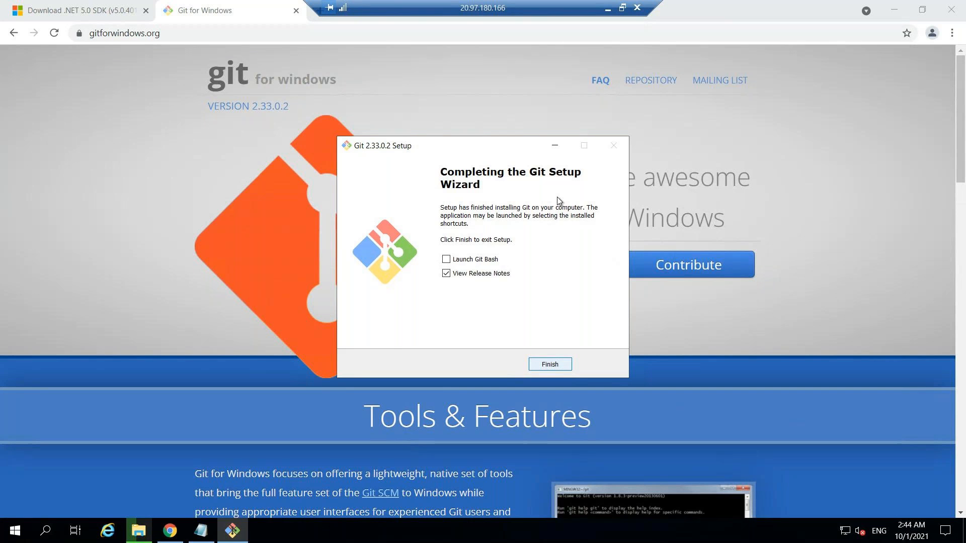
{"action": "key", "text": "Return"}
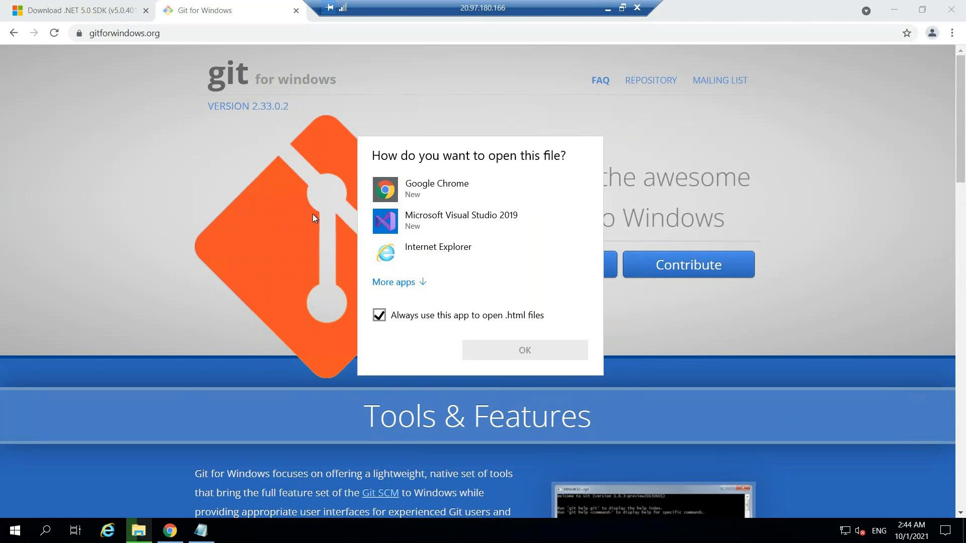
{"action": "left_click", "coordinate": [254, 121]}
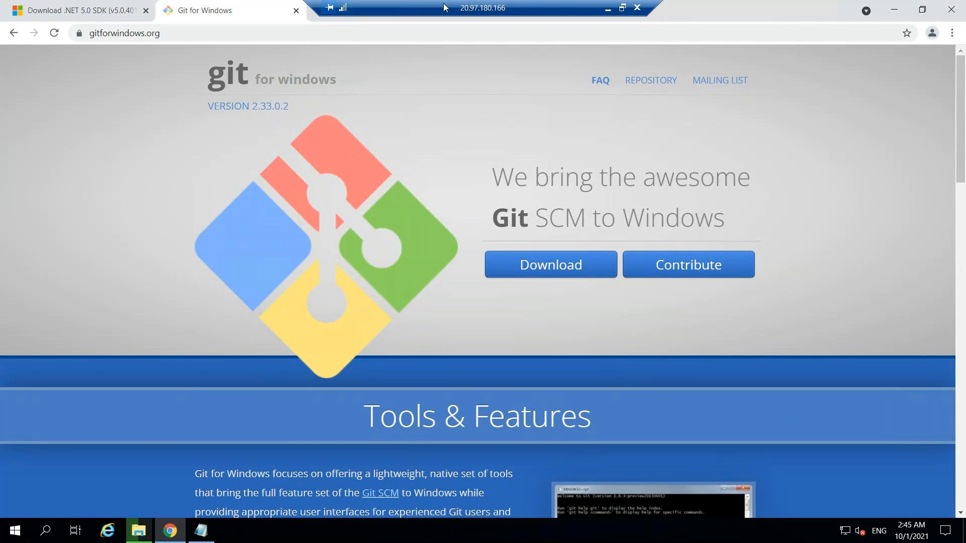
Switch from the remote session to the Agent pools browser page on the host and close its downloads bar
{"action": "left_click", "coordinate": [608, 7]}
{"action": "left_click", "coordinate": [82, 11]}
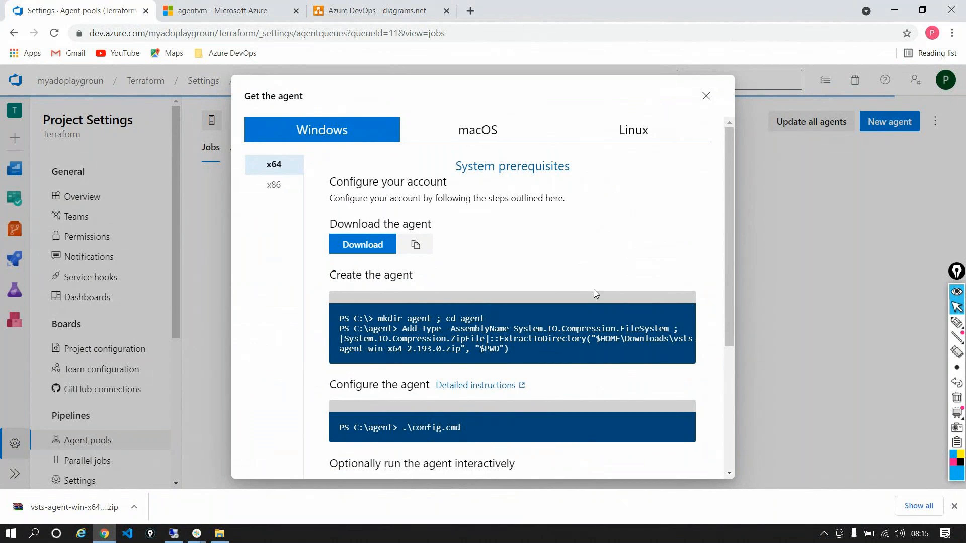
{"action": "left_click", "coordinate": [955, 506]}
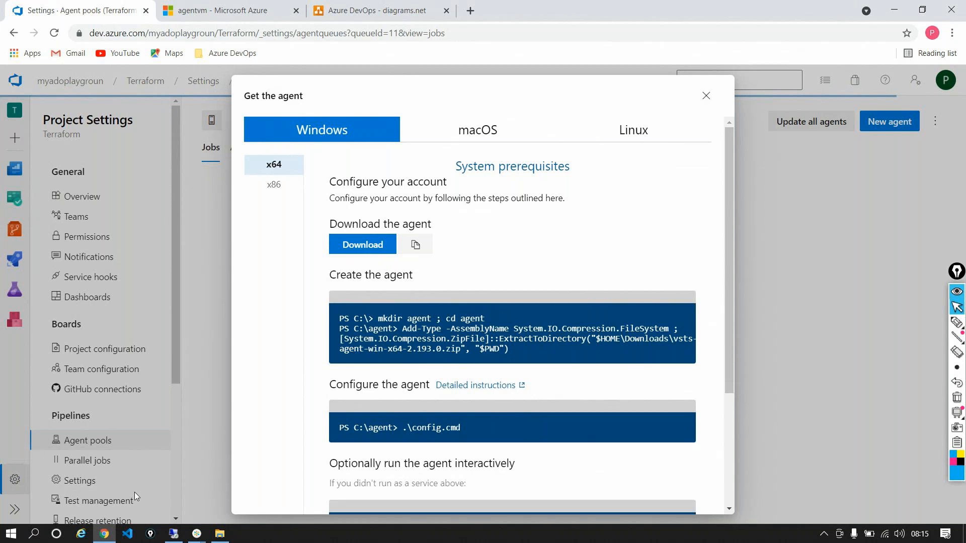
Check the copy progress of vsts-agent-win-x64-2.193.0.zip in the remote session and return to the host
{"action": "left_click", "coordinate": [175, 533]}
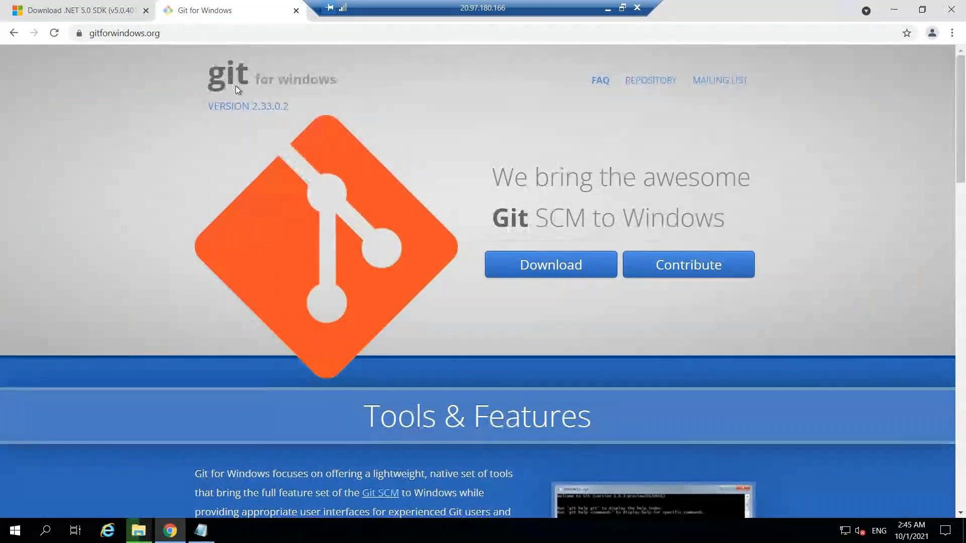
{"action": "left_click", "coordinate": [606, 6]}
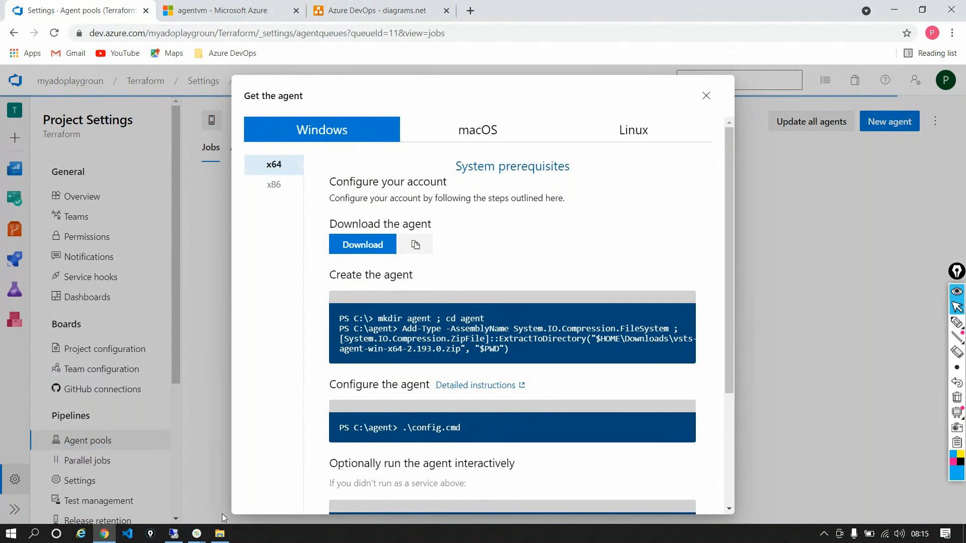
{"action": "mouse_move", "coordinate": [204, 541]}
{"action": "left_click", "coordinate": [246, 473]}
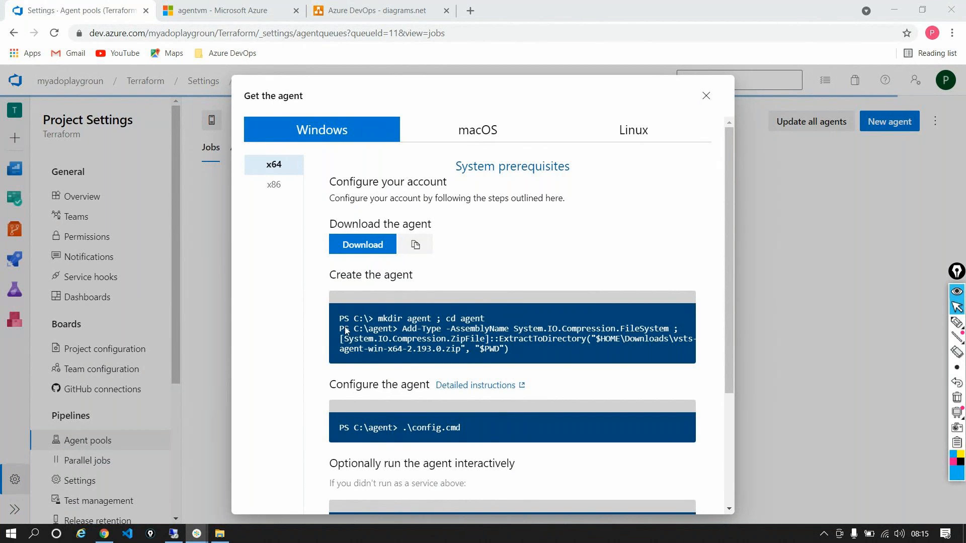
{"action": "left_click", "coordinate": [174, 534]}
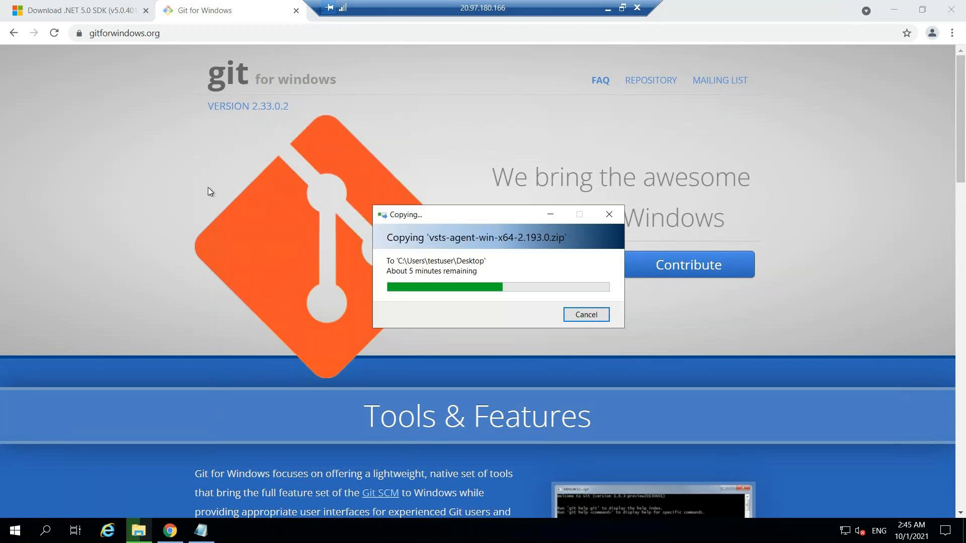
{"action": "left_click", "coordinate": [607, 8]}
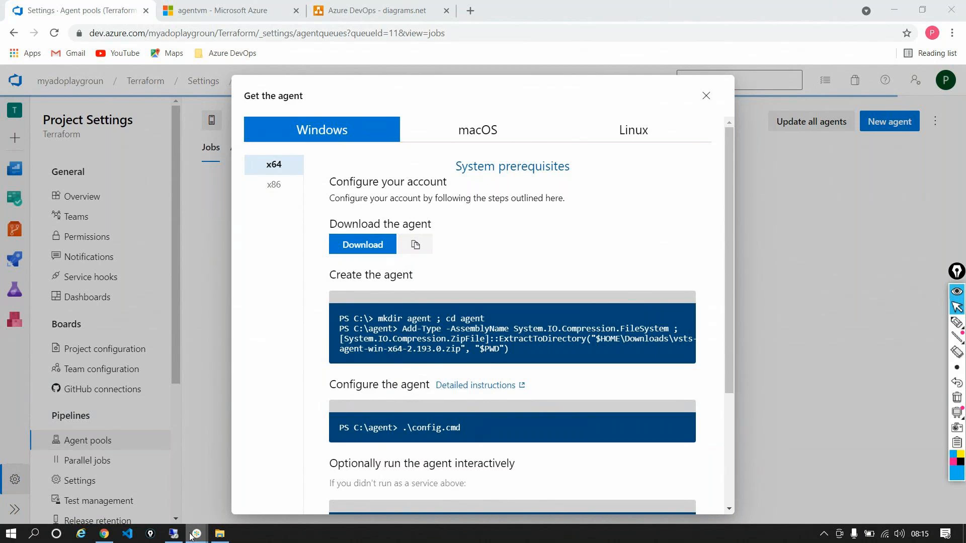
Review the macOS, Linux and Windows agent download, creation and configuration instructions in the Get the agent dialog
{"action": "left_click", "coordinate": [112, 537]}
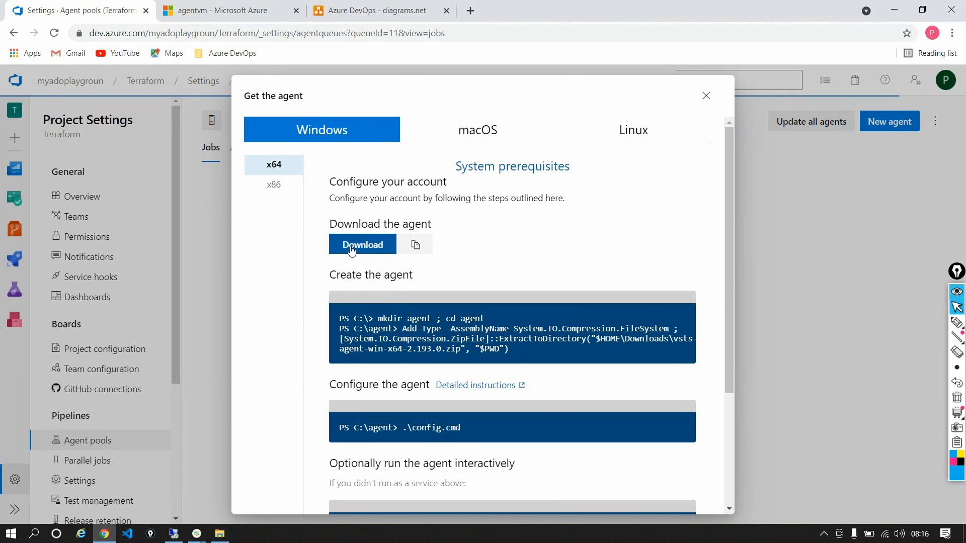
{"action": "left_click", "coordinate": [486, 127]}
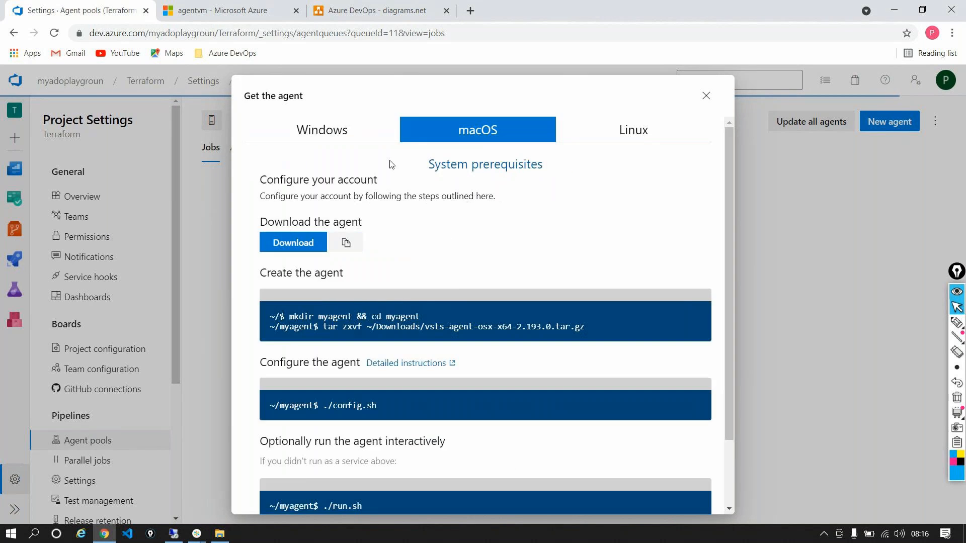
{"action": "left_click", "coordinate": [623, 133]}
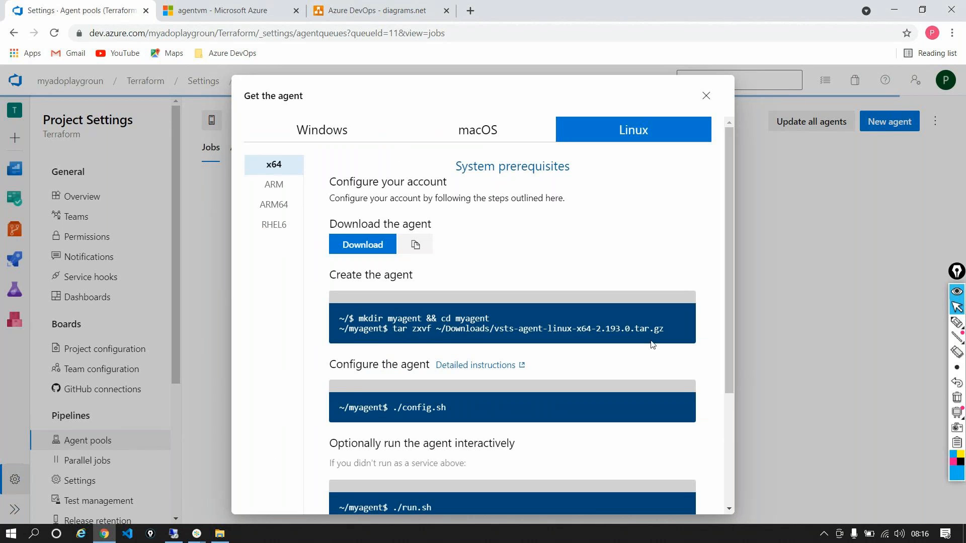
{"action": "left_click", "coordinate": [346, 134]}
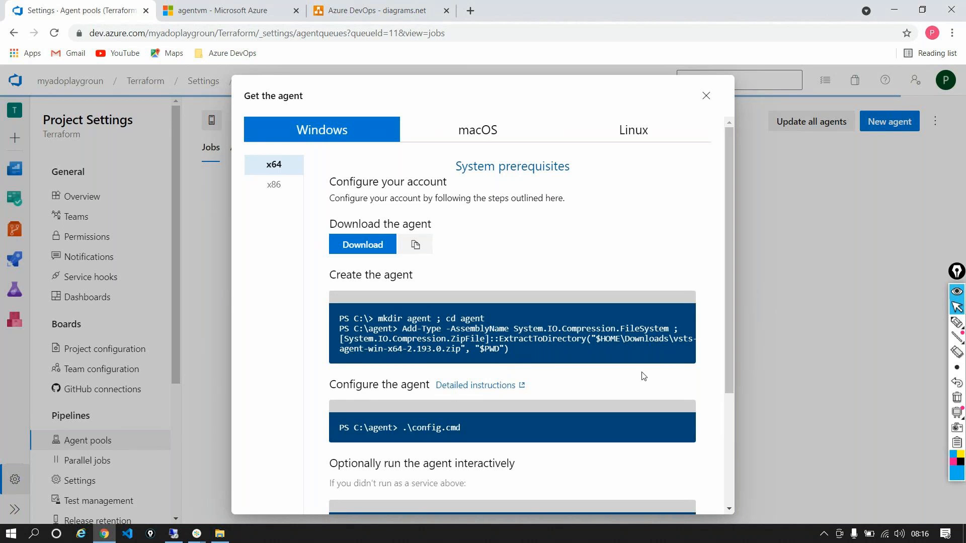
{"action": "scroll", "coordinate": [637, 368], "scroll_direction": "down", "scroll_amount": 1}
{"action": "scroll", "coordinate": [635, 367], "scroll_direction": "down", "scroll_amount": 1}
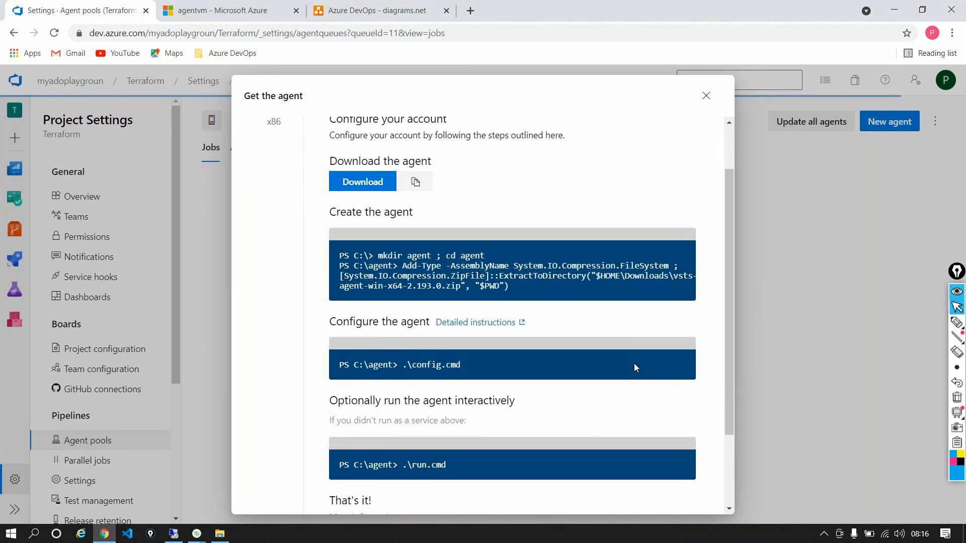
{"action": "scroll", "coordinate": [633, 366], "scroll_direction": "up", "scroll_amount": 2}
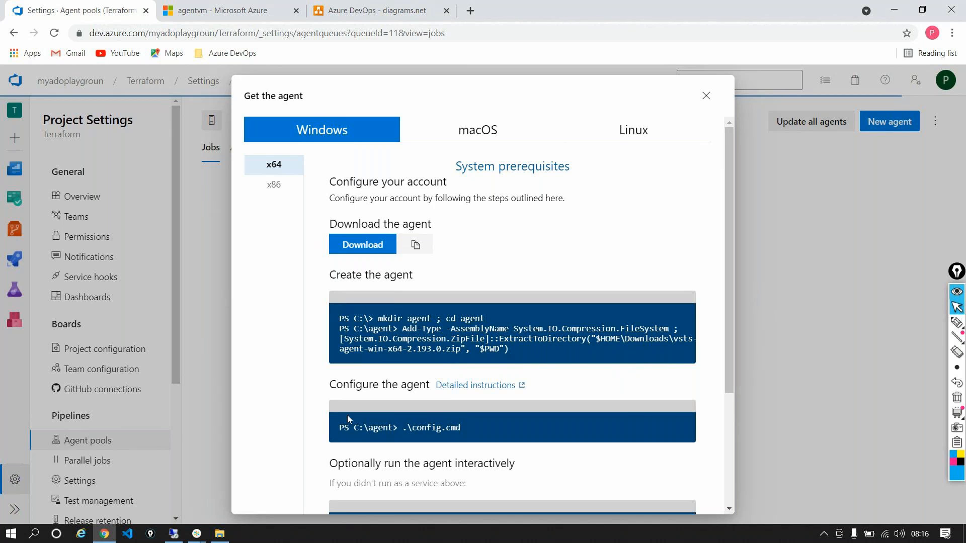
Switch back to the agentvm remote session and open dev.azure.com in a new browser tab
{"action": "left_click", "coordinate": [174, 534]}
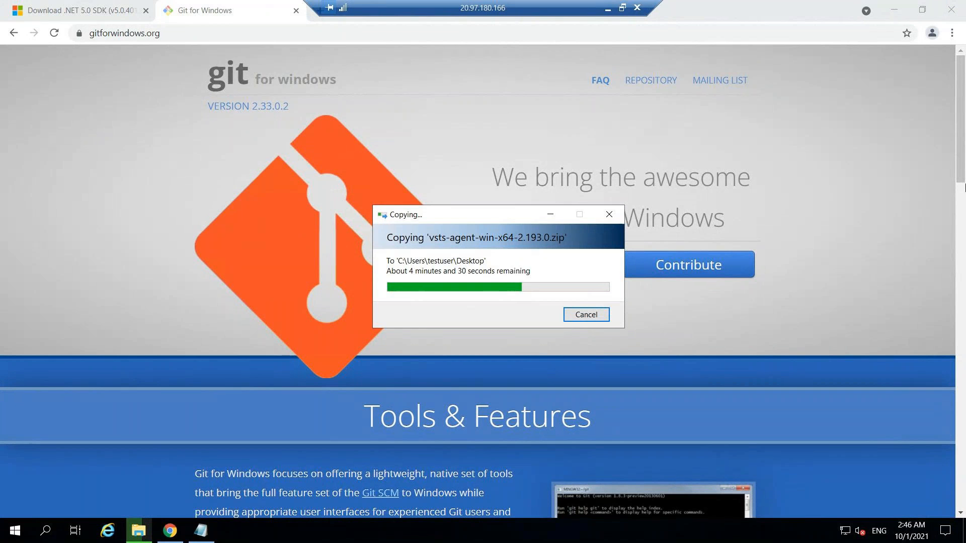
{"action": "left_click_drag", "start_coordinate": [543, 8], "coordinate": [763, 8]}
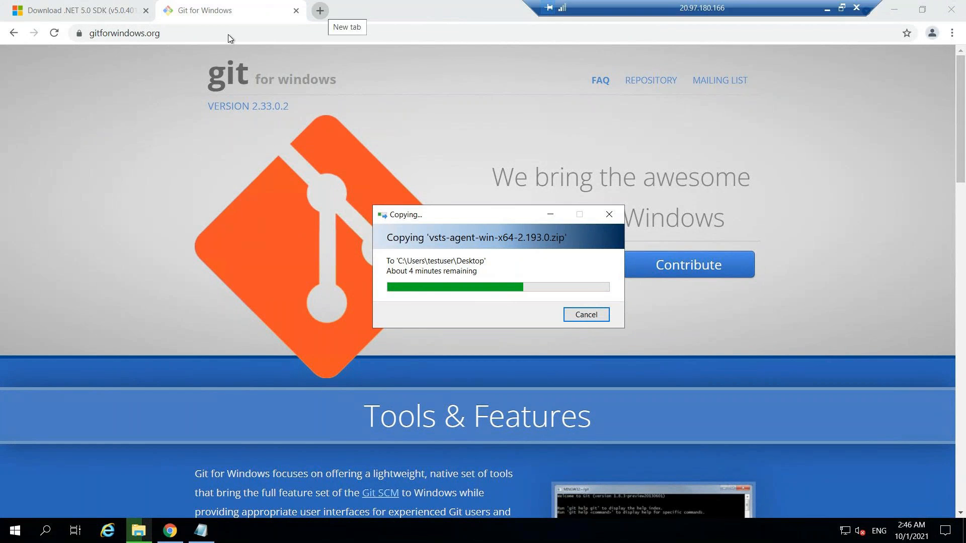
{"action": "key", "text": "ctrl+t"}
{"action": "type", "text": "dev.azure"}
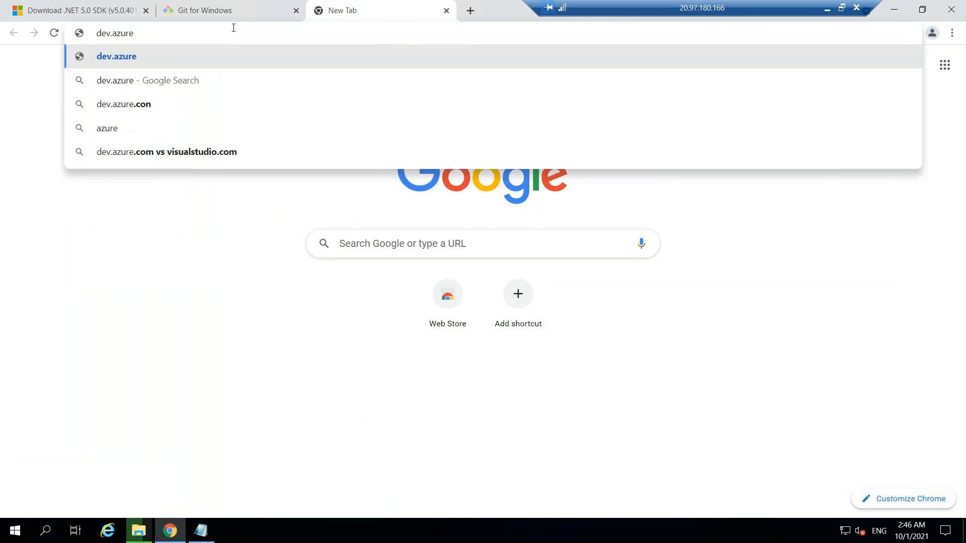
{"action": "type", "text": ".com"}
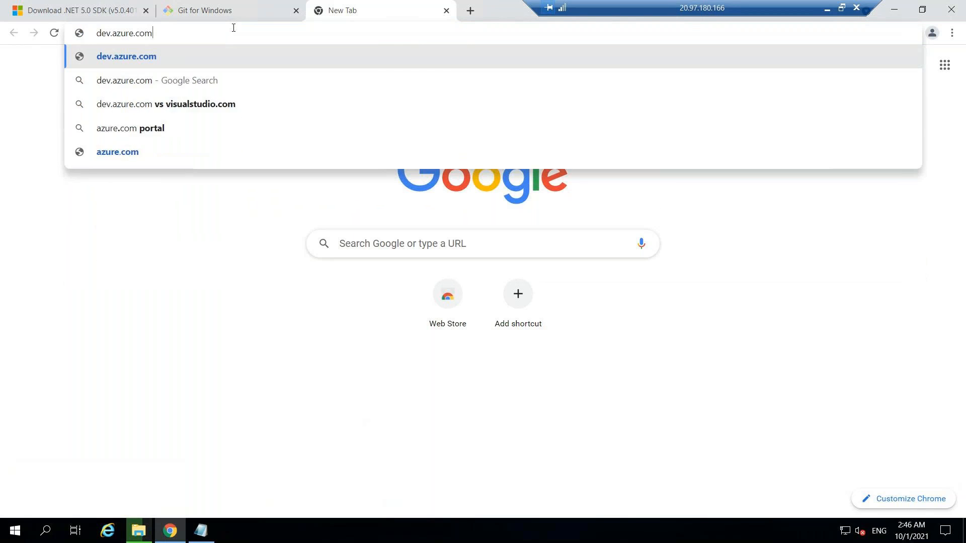
{"action": "key", "text": "Return"}
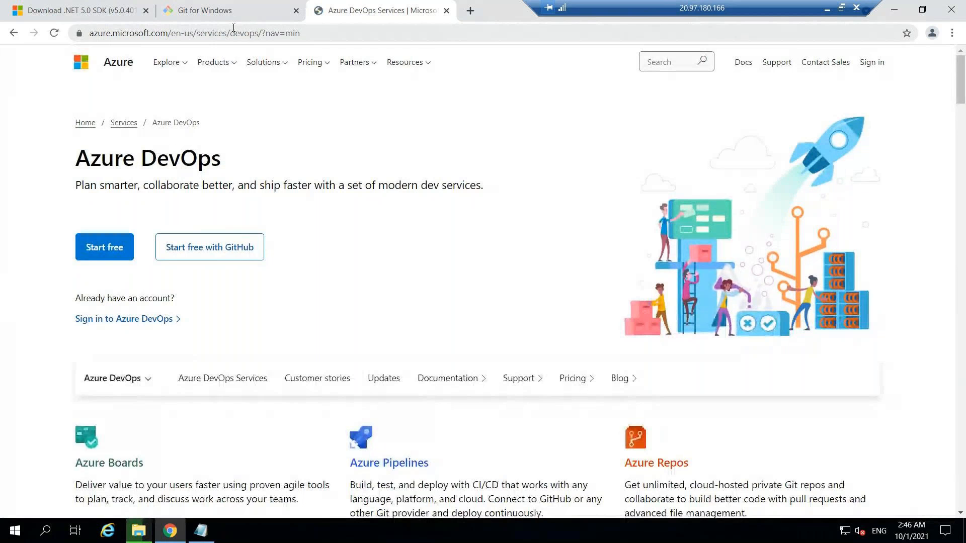
Start signing in to Azure DevOps and submit the Microsoft account e-mail address
{"action": "left_click", "coordinate": [122, 319]}
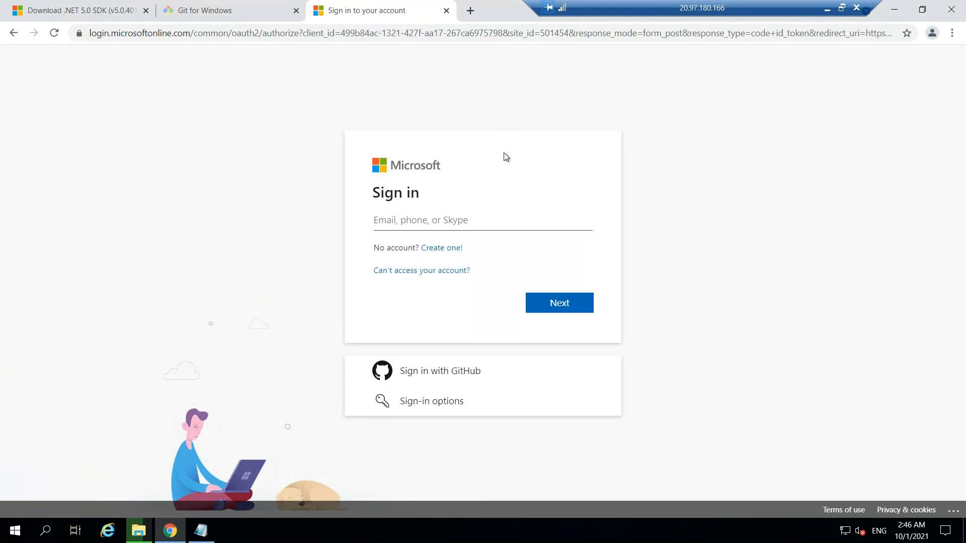
{"action": "left_click", "coordinate": [495, 221]}
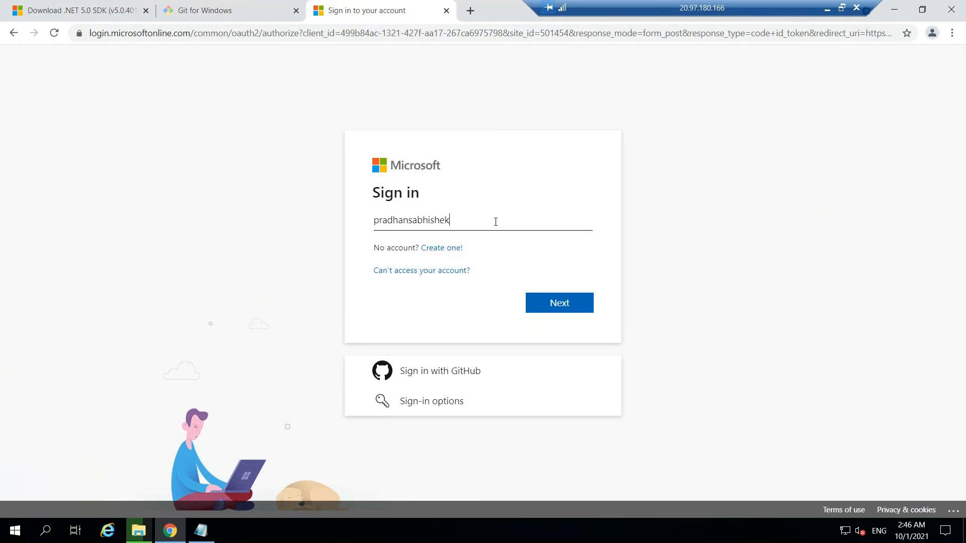
{"action": "key", "text": "Return"}
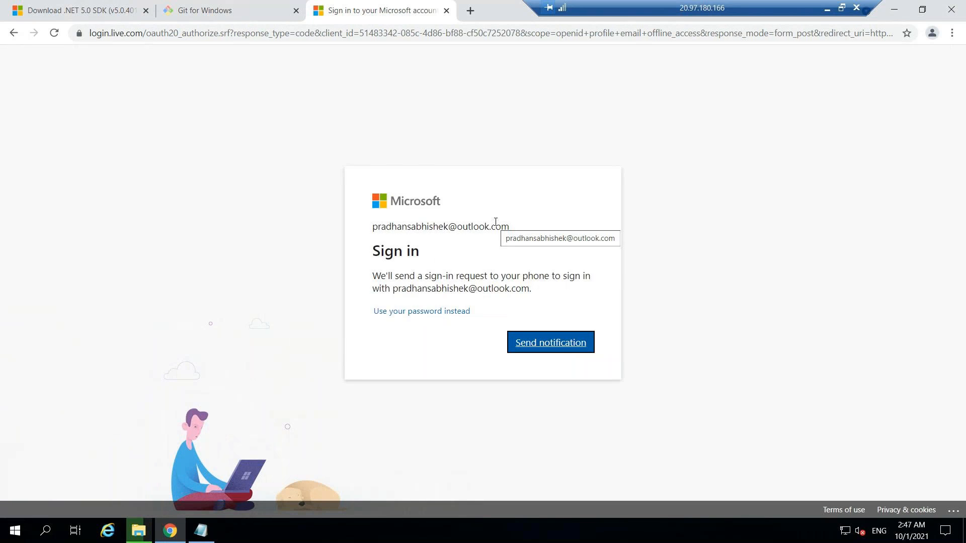
Request the phone sign-in notification for the Microsoft account and decline to stay signed in
{"action": "left_click", "coordinate": [571, 340]}
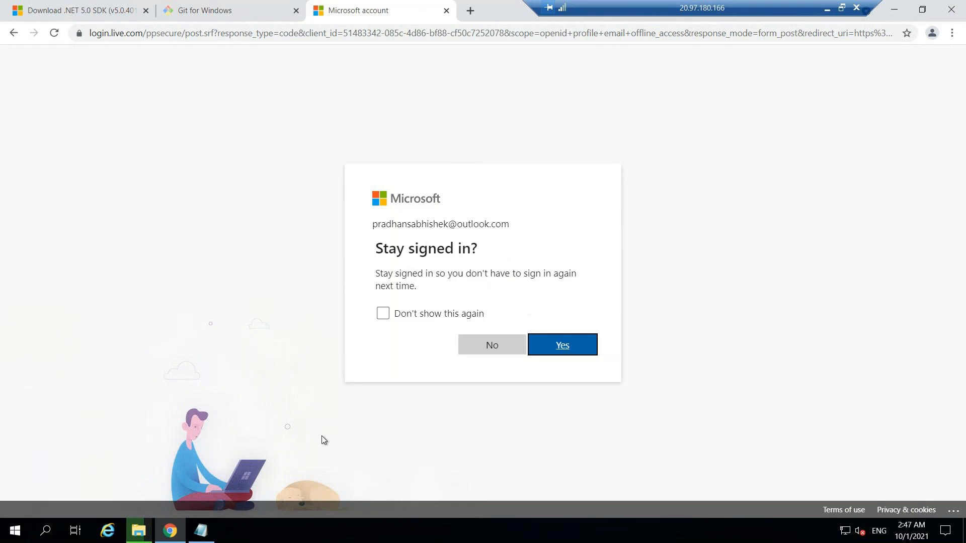
{"action": "key", "text": "shift+Tab"}
{"action": "key", "text": "Return"}
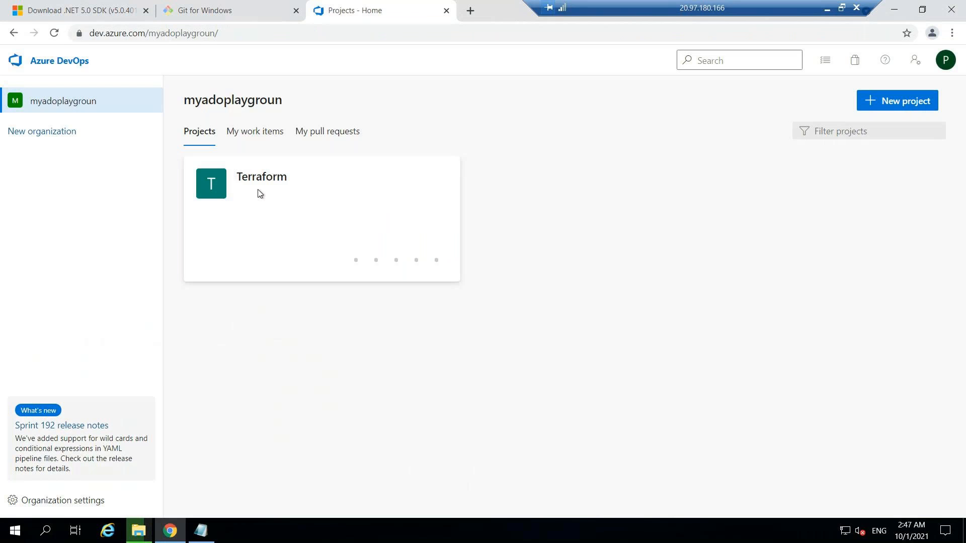
Open the On-Cloudpool agent pool in the Terraform project's settings and download the Windows x64 agent
{"action": "left_click", "coordinate": [259, 194]}
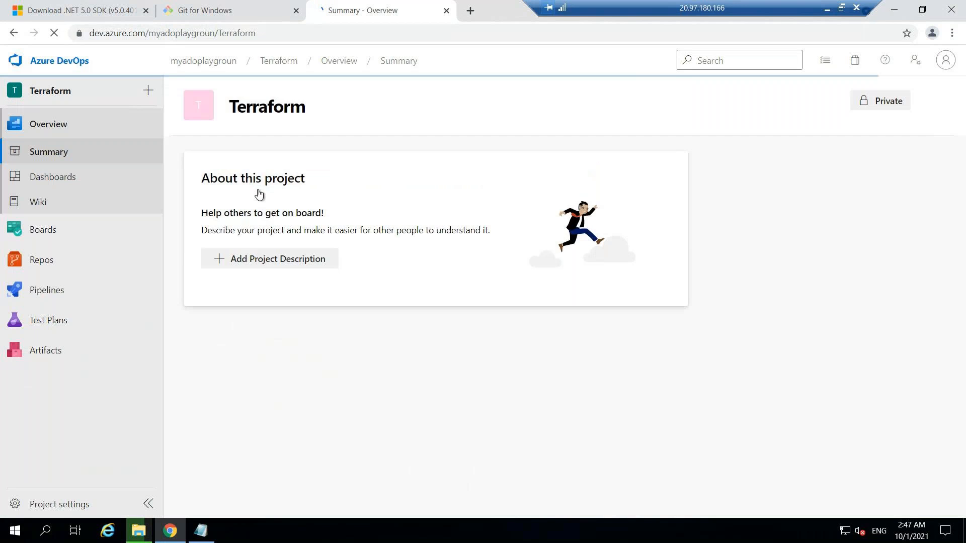
{"action": "left_click", "coordinate": [76, 496]}
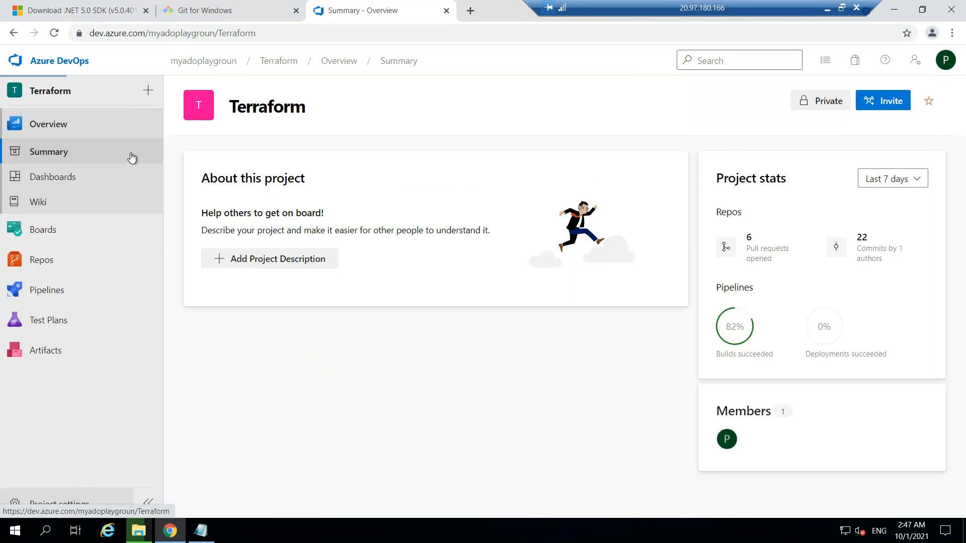
{"action": "left_click", "coordinate": [88, 420]}
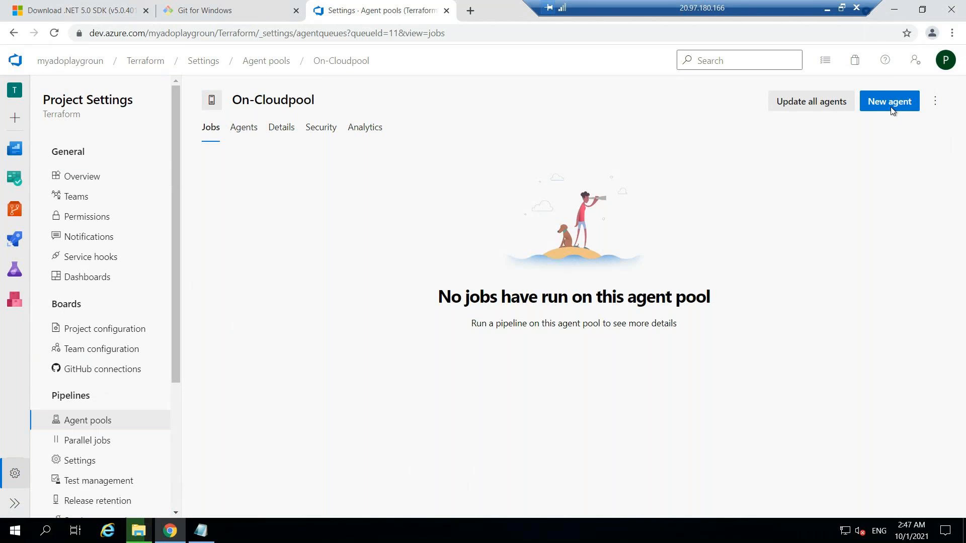
{"action": "left_click", "coordinate": [889, 102]}
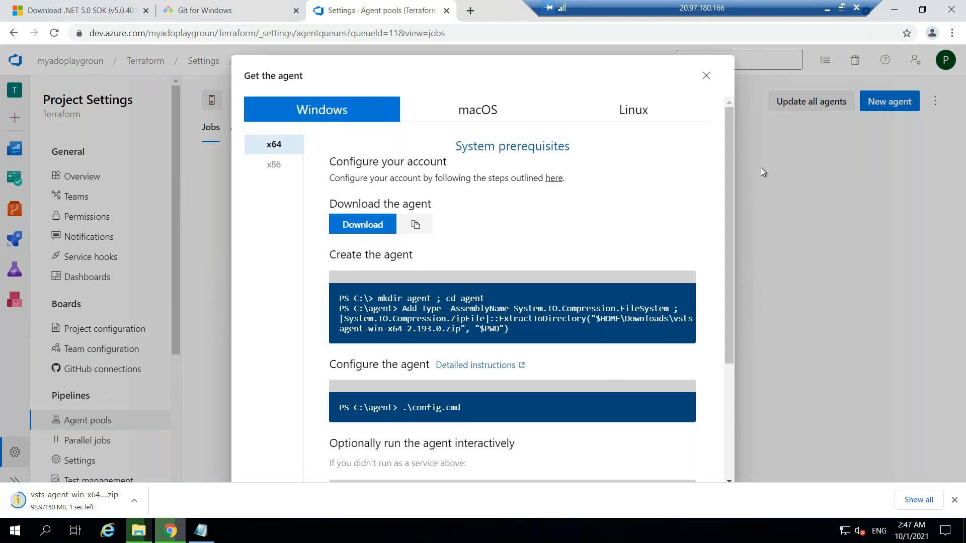
Show the downloaded vsts-agent-win-x64-2.193.0 archive in its folder and extract it to Downloads\vsts-agent-win-x64-2.193.0
{"action": "left_click", "coordinate": [136, 502]}
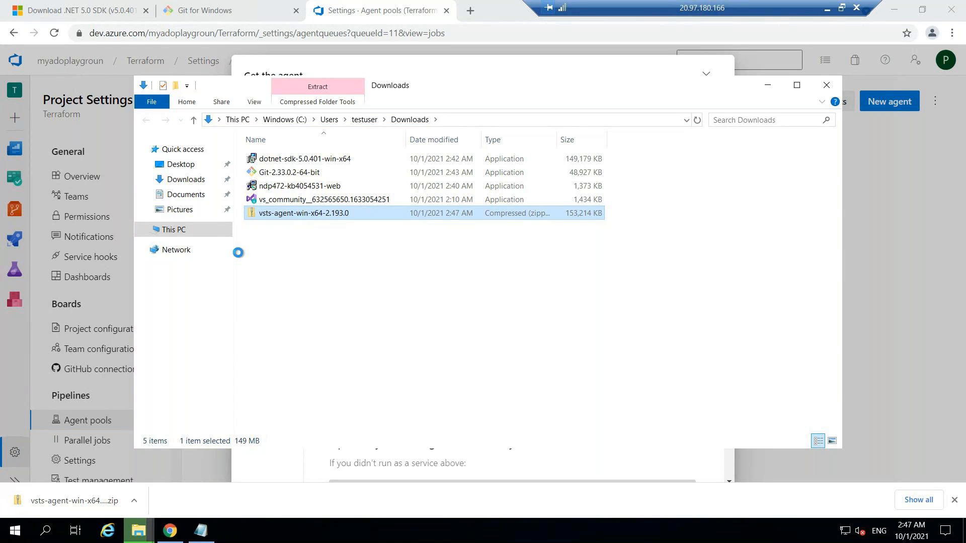
{"action": "double_click", "coordinate": [281, 213]}
{"action": "right_click", "coordinate": [281, 215]}
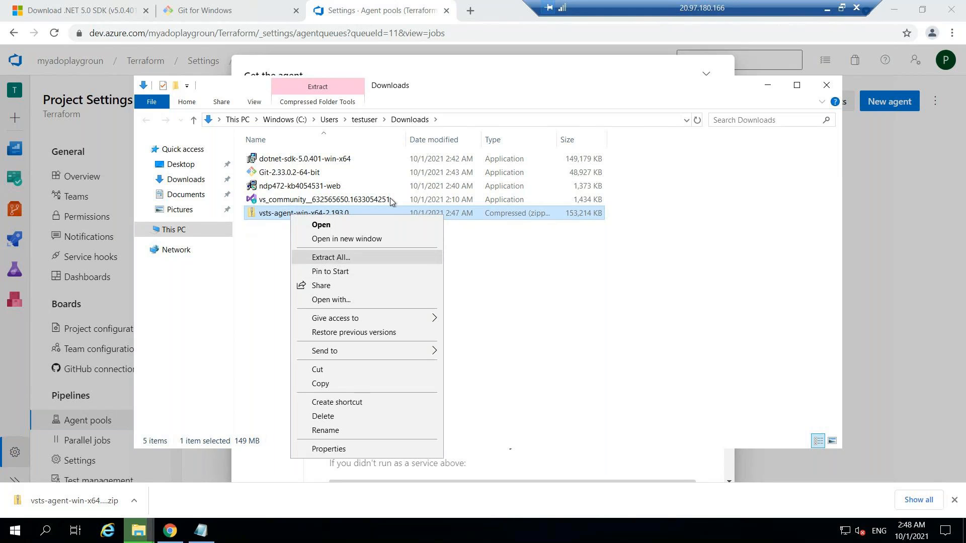
{"action": "key", "text": "Return"}
{"action": "left_click", "coordinate": [578, 395]}
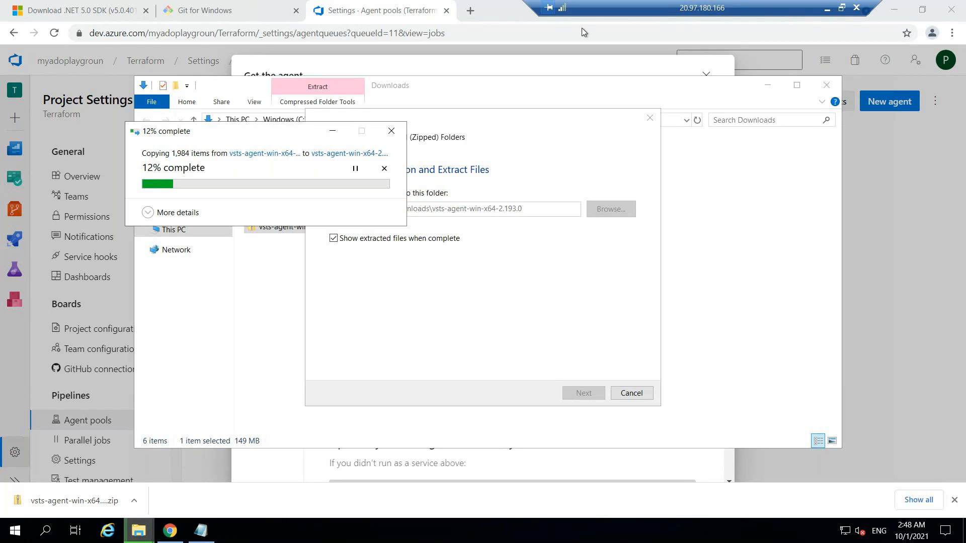
Return the remote session to full screen and minimize its browser to check the extraction progress
{"action": "left_click_drag", "start_coordinate": [597, 7], "coordinate": [436, 34]}
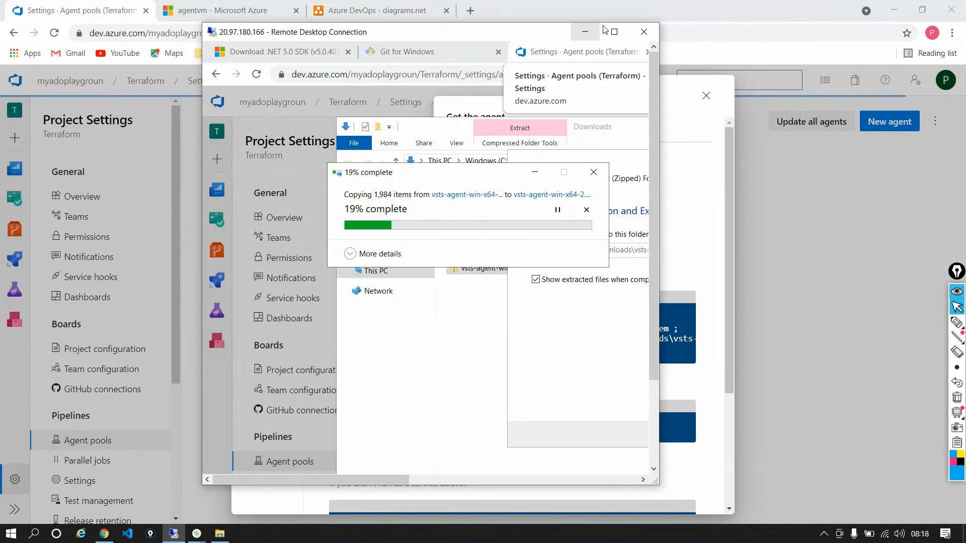
{"action": "mouse_move", "coordinate": [527, 36]}
{"action": "left_mouse_down"}
{"action": "mouse_move", "coordinate": [531, 1]}
{"action": "mouse_move", "coordinate": [520, 35]}
{"action": "left_mouse_up"}
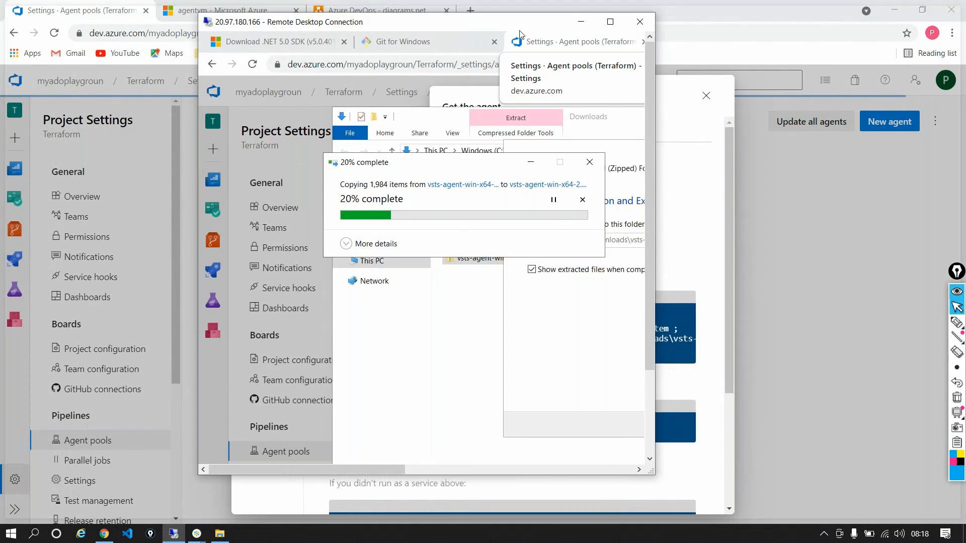
{"action": "left_click", "coordinate": [610, 21]}
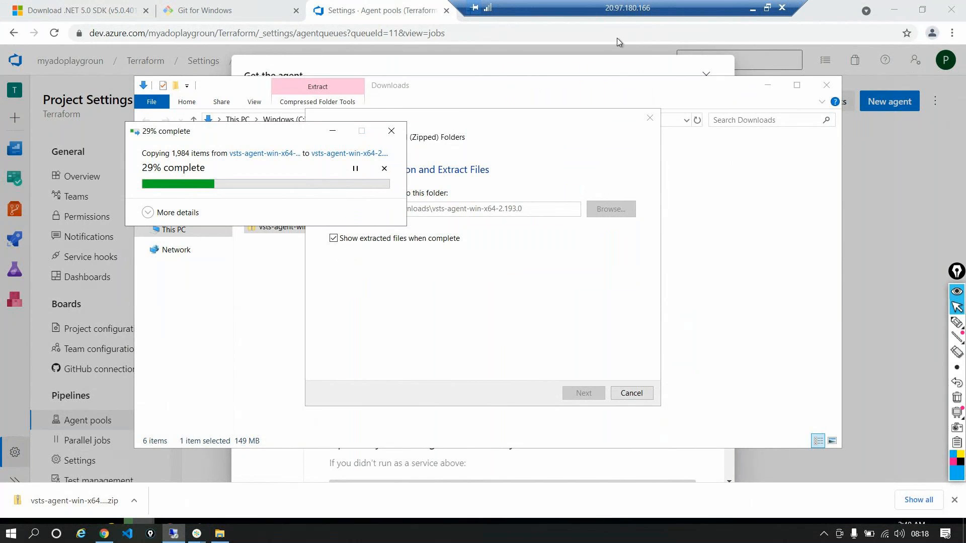
{"action": "double_click", "coordinate": [605, 9]}
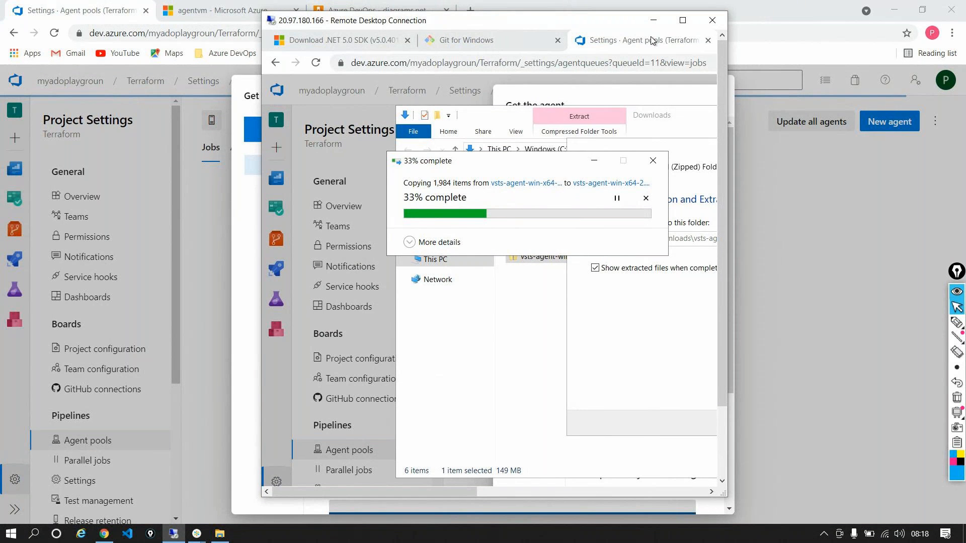
{"action": "left_click", "coordinate": [673, 26]}
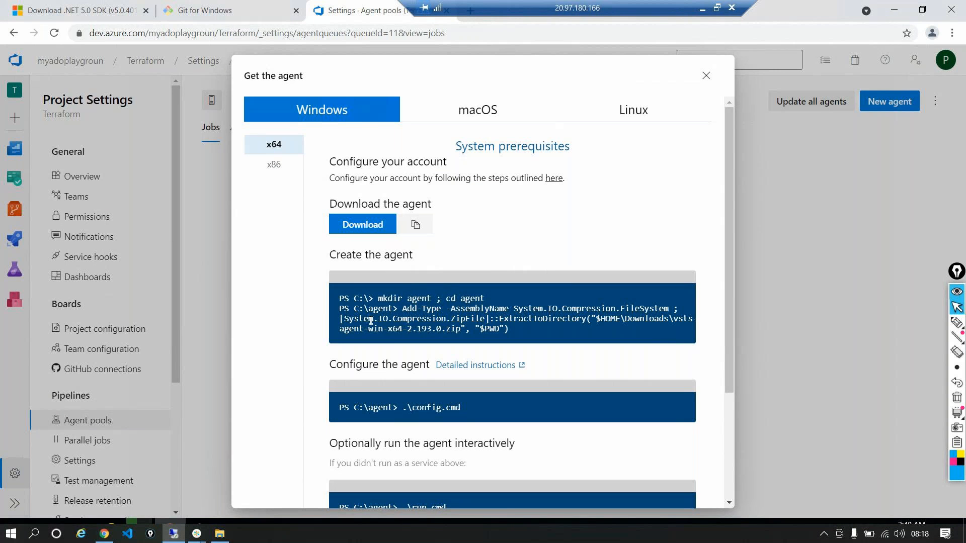
{"action": "left_click", "coordinate": [897, 11]}
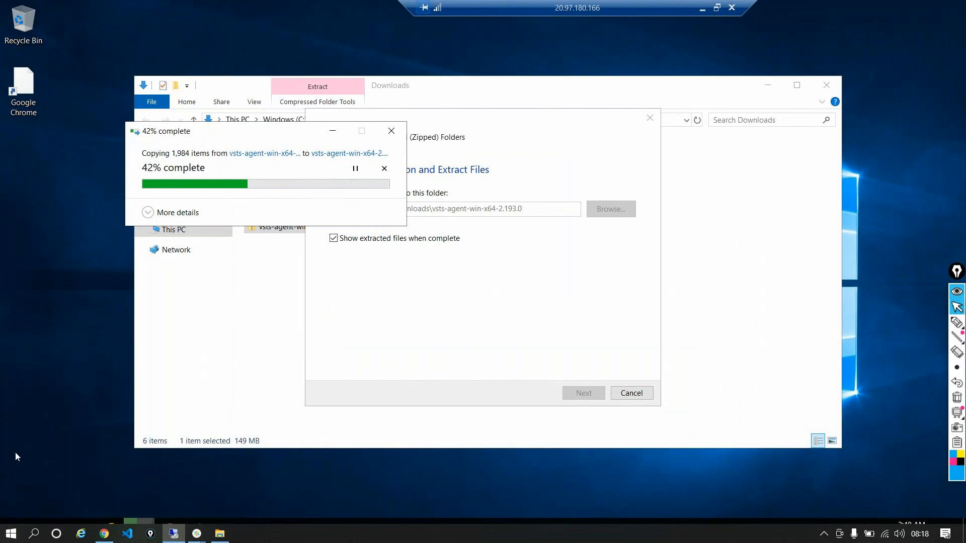
{"action": "right_click", "coordinate": [372, 534]}
{"action": "left_click", "coordinate": [135, 475]}
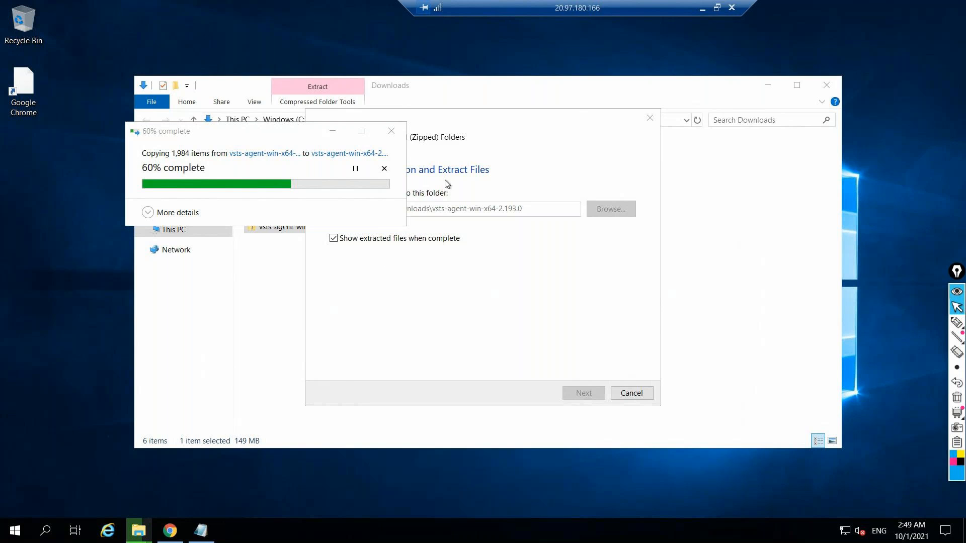
Close the Get the agent dialog on the host and look up the VM size on agentvm's Azure overview
{"action": "left_click", "coordinate": [702, 8]}
{"action": "left_click", "coordinate": [706, 96]}
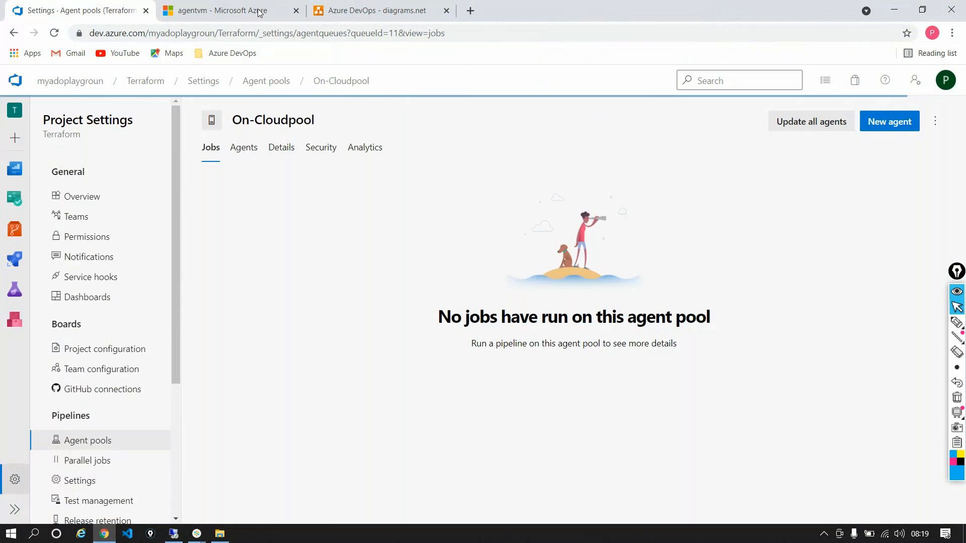
{"action": "left_click", "coordinate": [258, 12]}
{"action": "scroll", "coordinate": [731, 434], "scroll_direction": "down", "scroll_amount": 2}
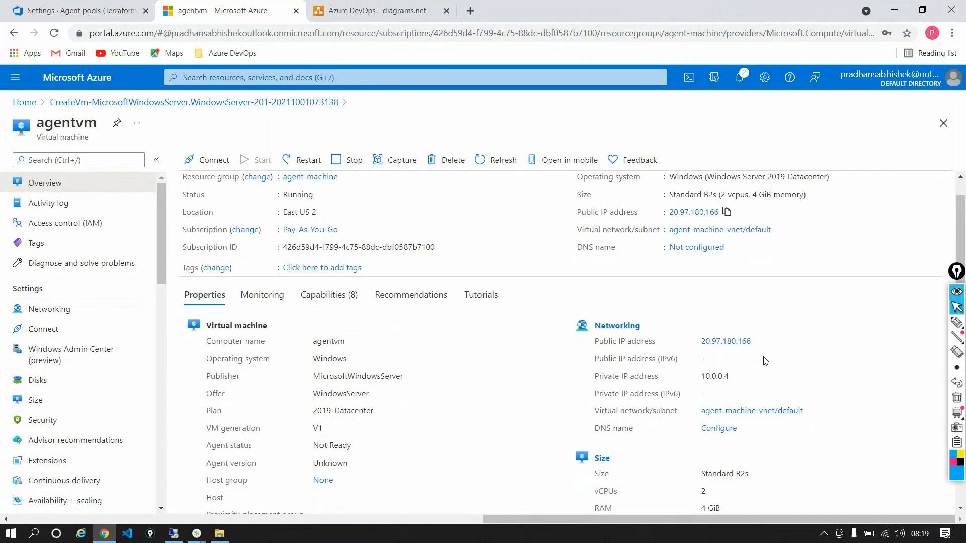
{"action": "triple_click", "coordinate": [731, 434]}
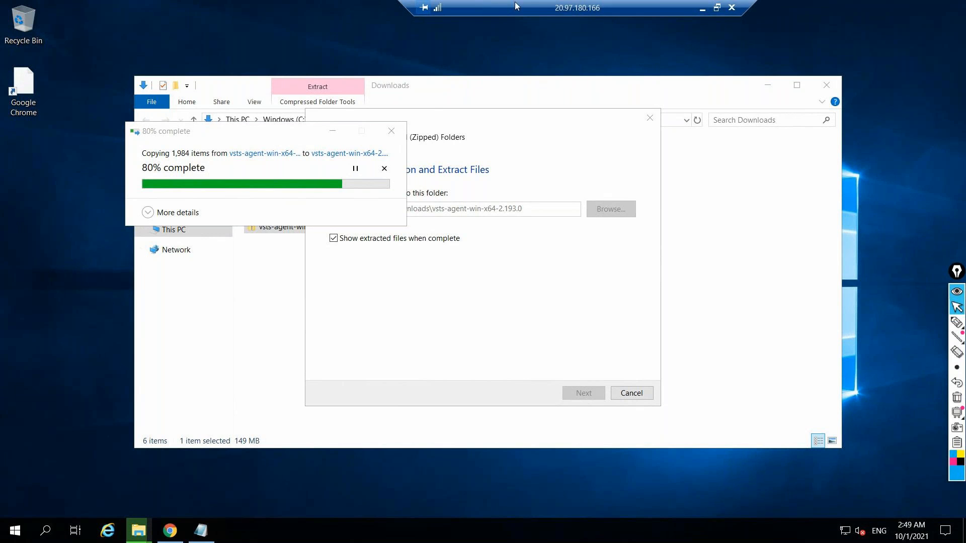
{"action": "left_click_drag", "start_coordinate": [515, 6], "coordinate": [456, 6]}
{"action": "left_click", "coordinate": [641, 8]}
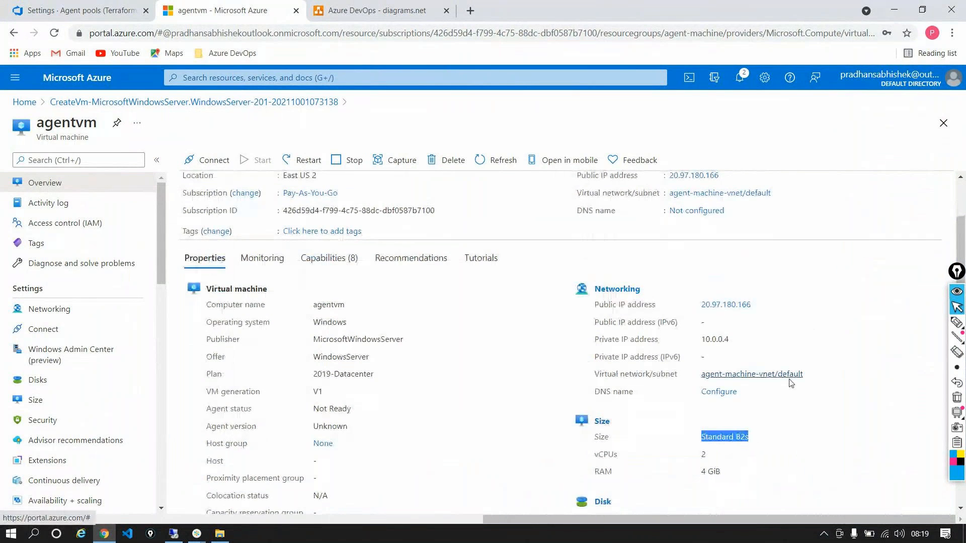
Review the size, vCPU count and RAM of agentvm in its Azure properties
{"action": "scroll", "coordinate": [752, 371], "scroll_direction": "up", "scroll_amount": 2}
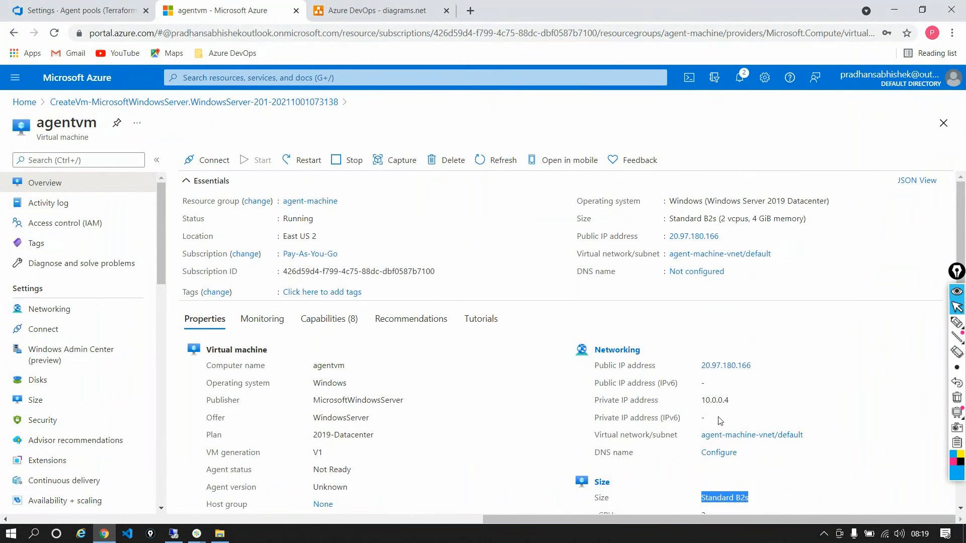
{"action": "scroll", "coordinate": [721, 421], "scroll_direction": "down", "scroll_amount": 1}
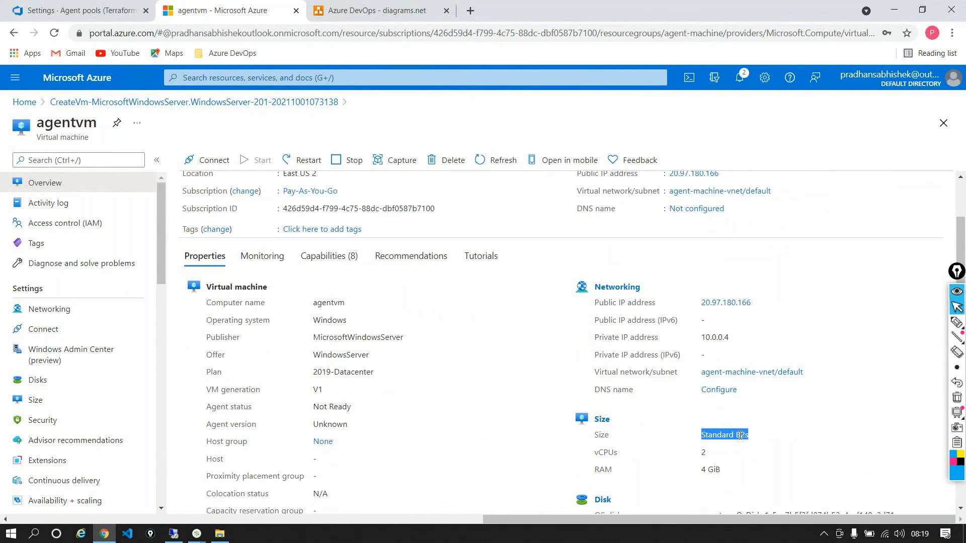
{"action": "scroll", "coordinate": [740, 436], "scroll_direction": "down", "scroll_amount": 1}
{"action": "double_click", "coordinate": [704, 390]}
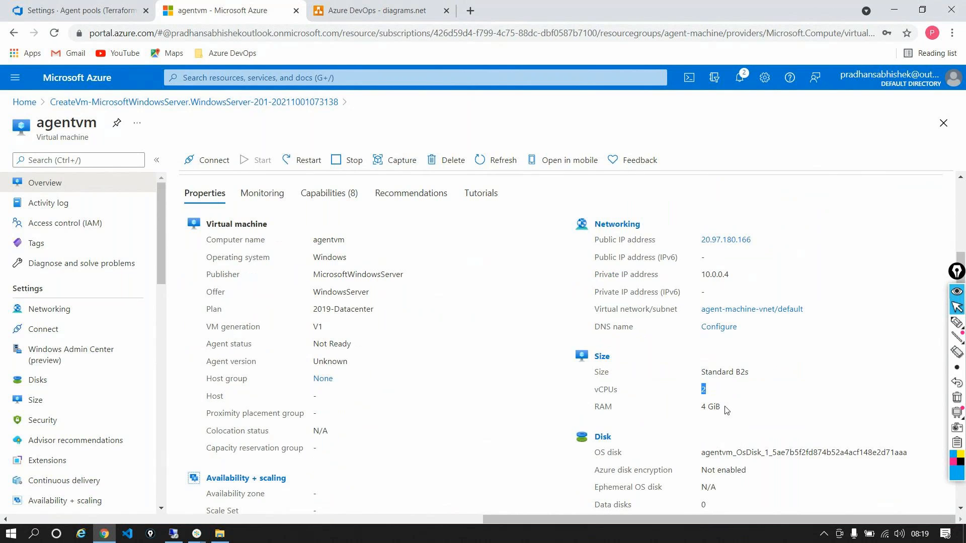
{"action": "triple_click", "coordinate": [710, 406]}
{"action": "scroll", "coordinate": [737, 361], "scroll_direction": "up", "scroll_amount": 2}
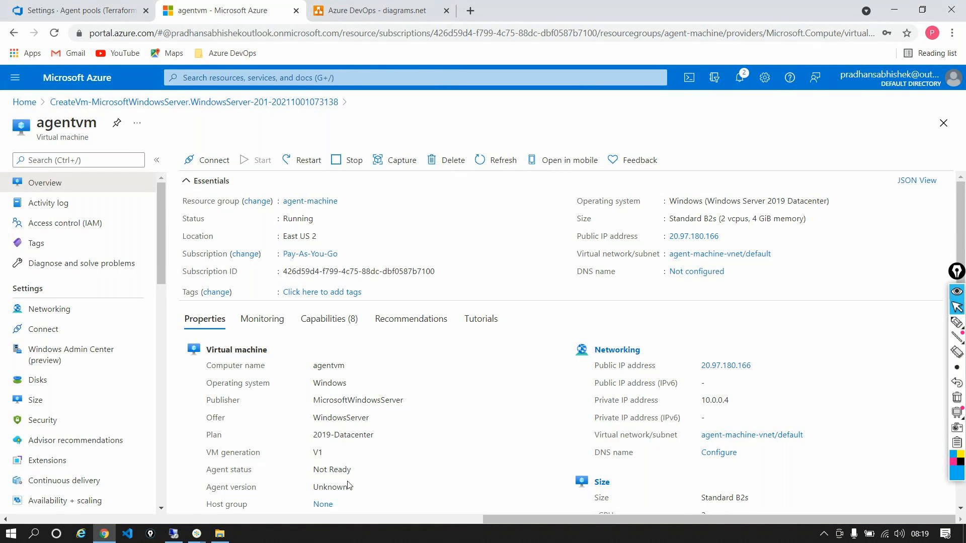
Check the extracted agent files in the remote session and revisit the On-Cloudpool page on the host
{"action": "left_click", "coordinate": [173, 533]}
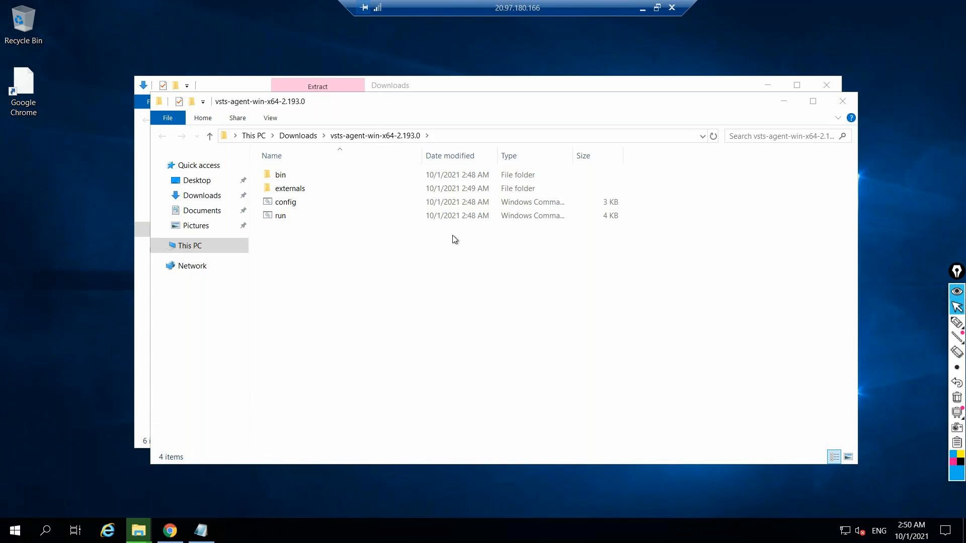
{"action": "left_click", "coordinate": [644, 9]}
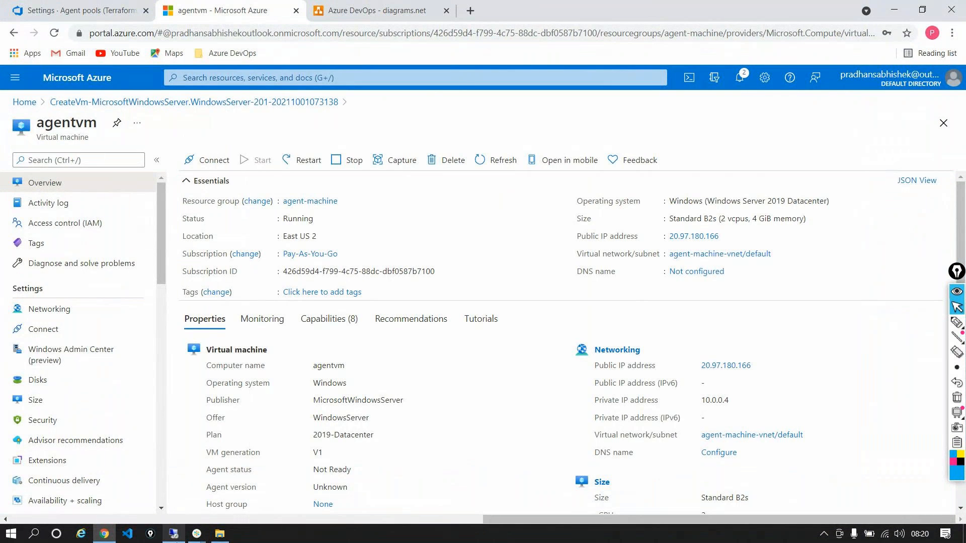
{"action": "left_click", "coordinate": [81, 10]}
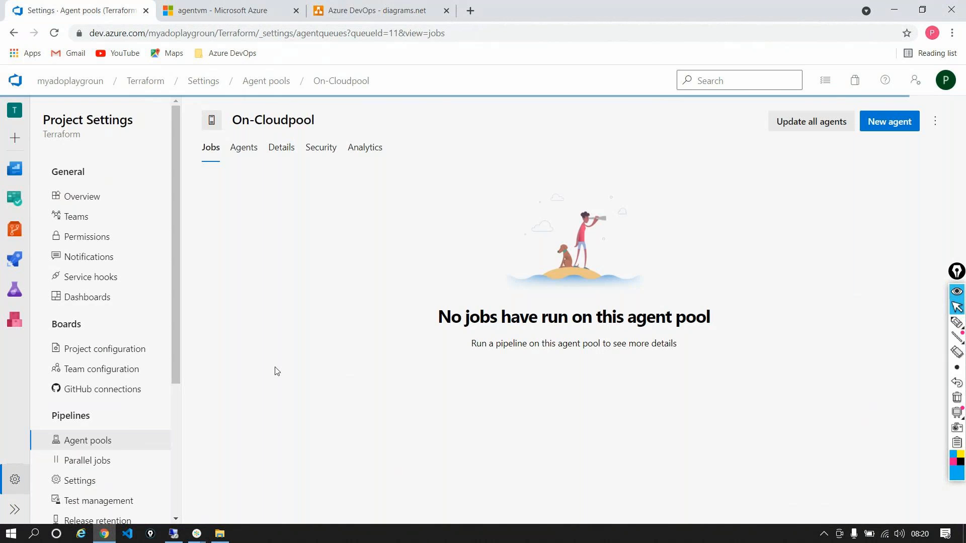
Switch to the remote session and copy the extracted vsts-agent-win-x64-2.193.0 folder from Downloads to the root of the C: drive
{"action": "left_click", "coordinate": [174, 534]}
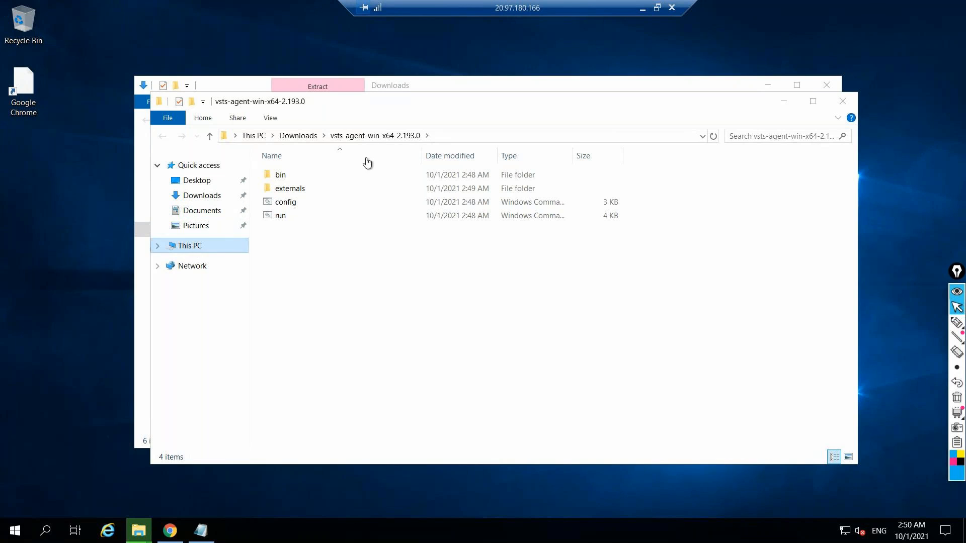
{"action": "left_click", "coordinate": [340, 184]}
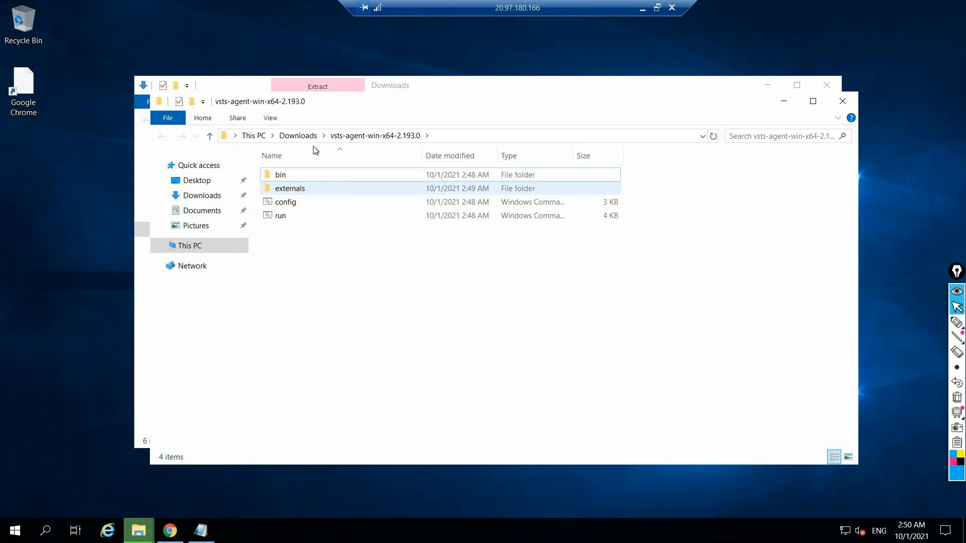
{"action": "left_click", "coordinate": [299, 136]}
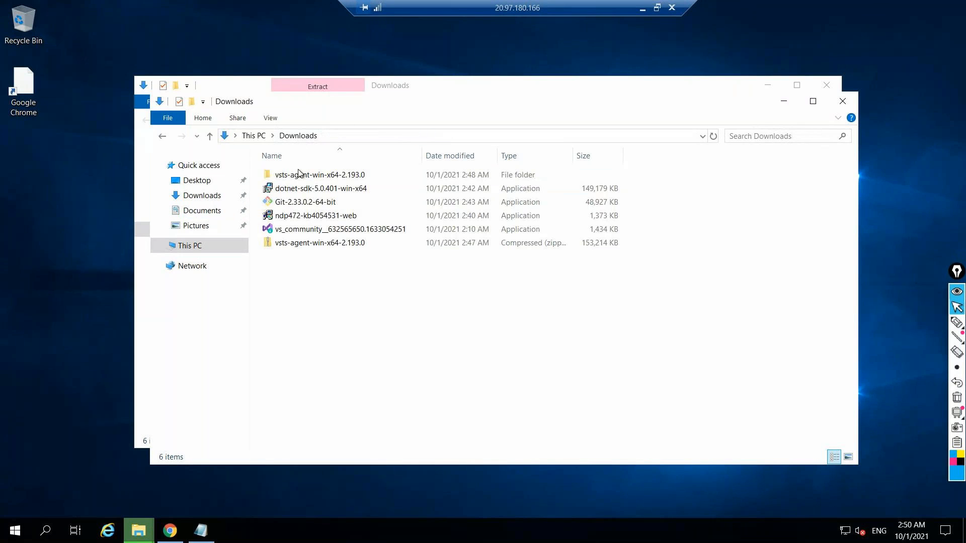
{"action": "left_click", "coordinate": [318, 176]}
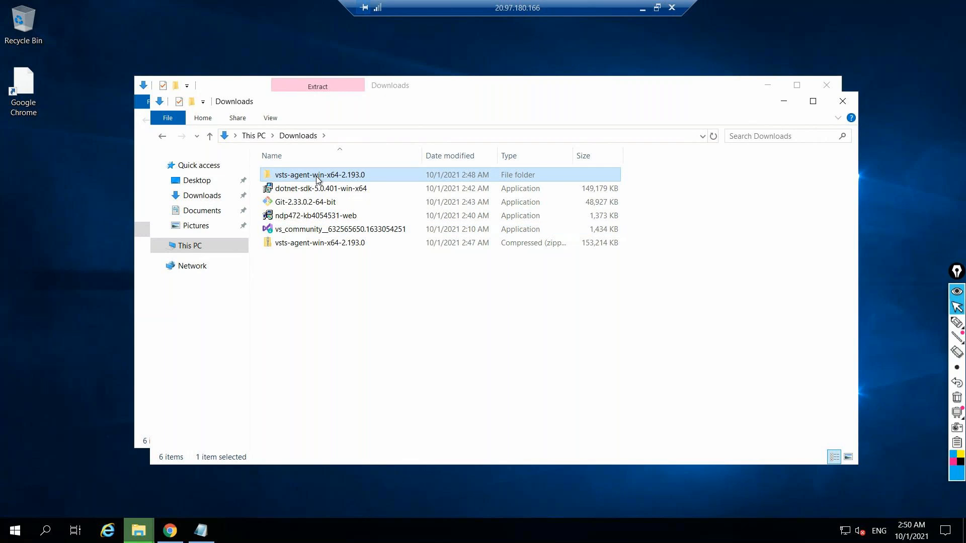
{"action": "right_click", "coordinate": [317, 176]}
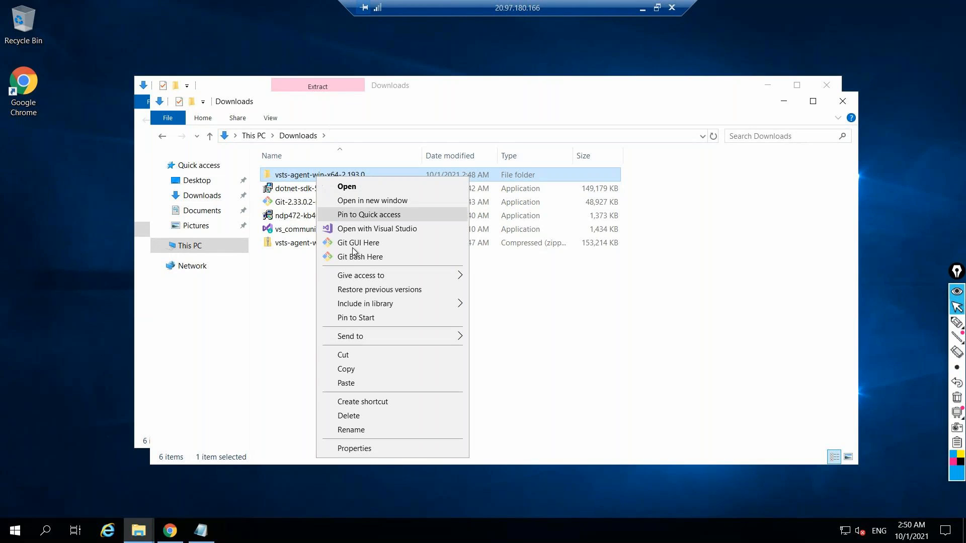
{"action": "left_click", "coordinate": [346, 369]}
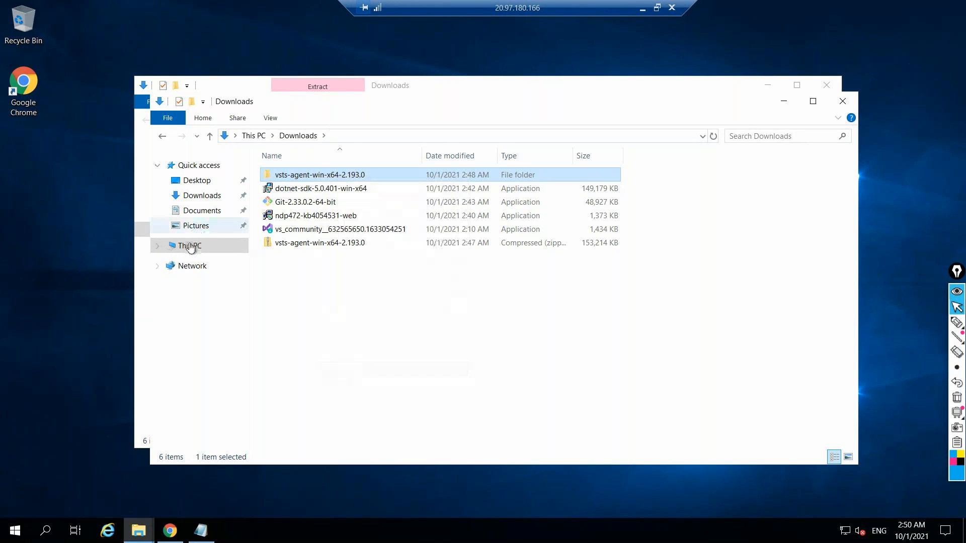
{"action": "left_click", "coordinate": [190, 247]}
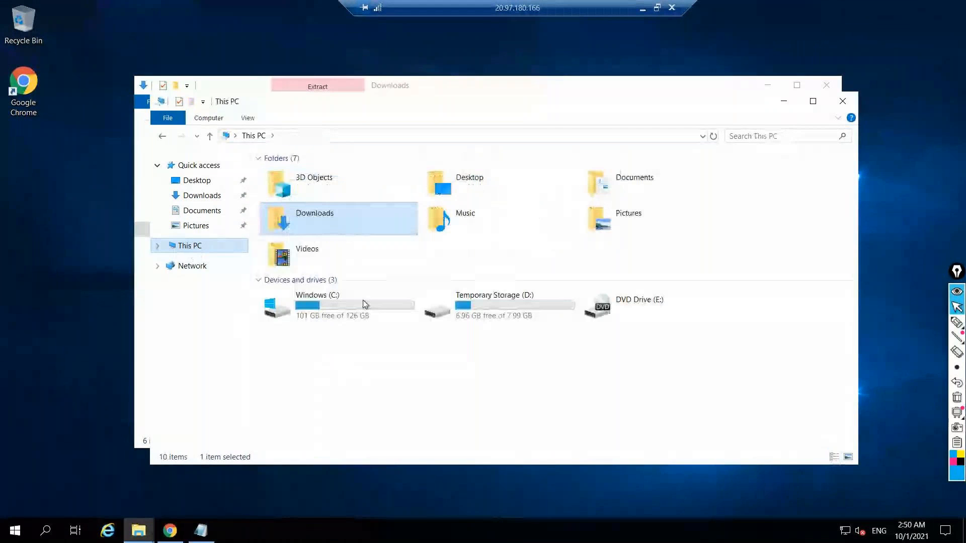
{"action": "double_click", "coordinate": [363, 300]}
{"action": "right_click", "coordinate": [315, 282]}
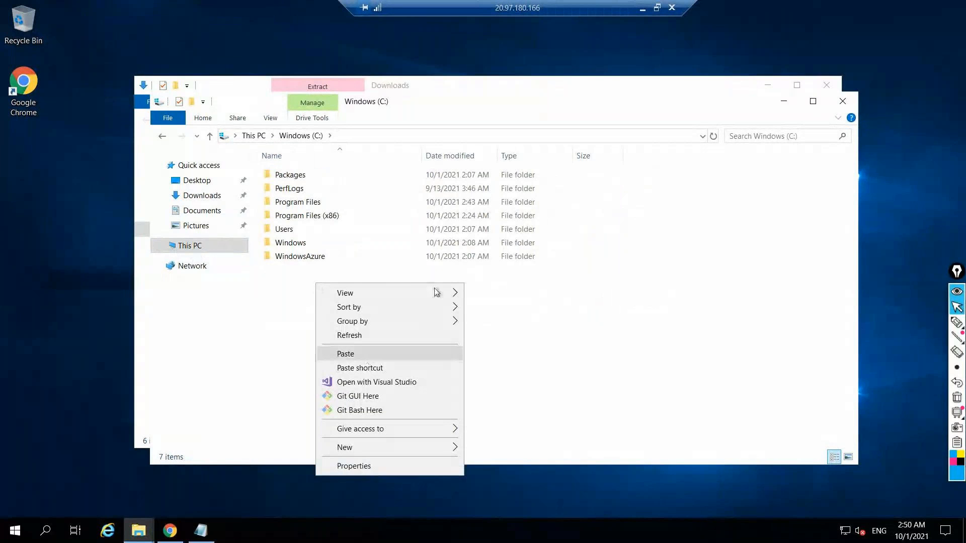
{"action": "left_click", "coordinate": [366, 355]}
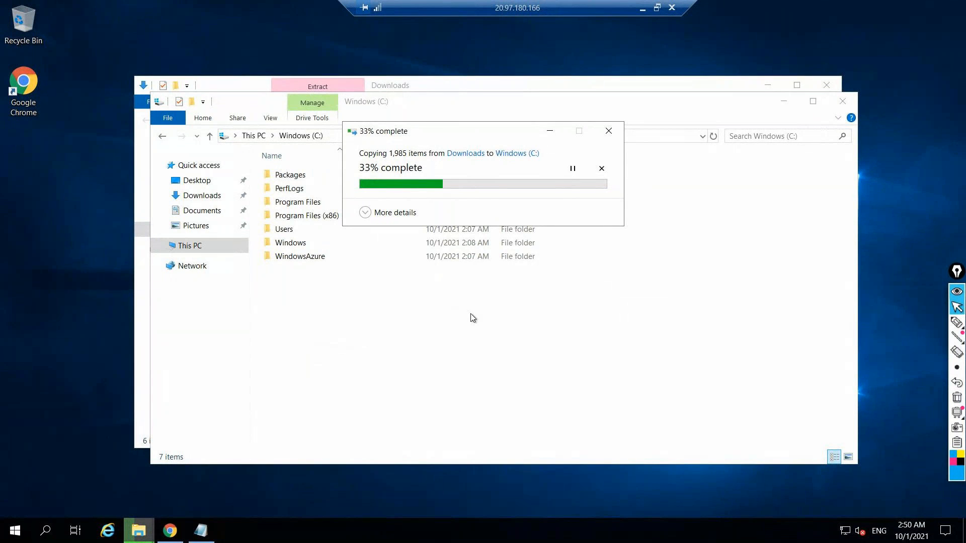
{"action": "left_click", "coordinate": [640, 8]}
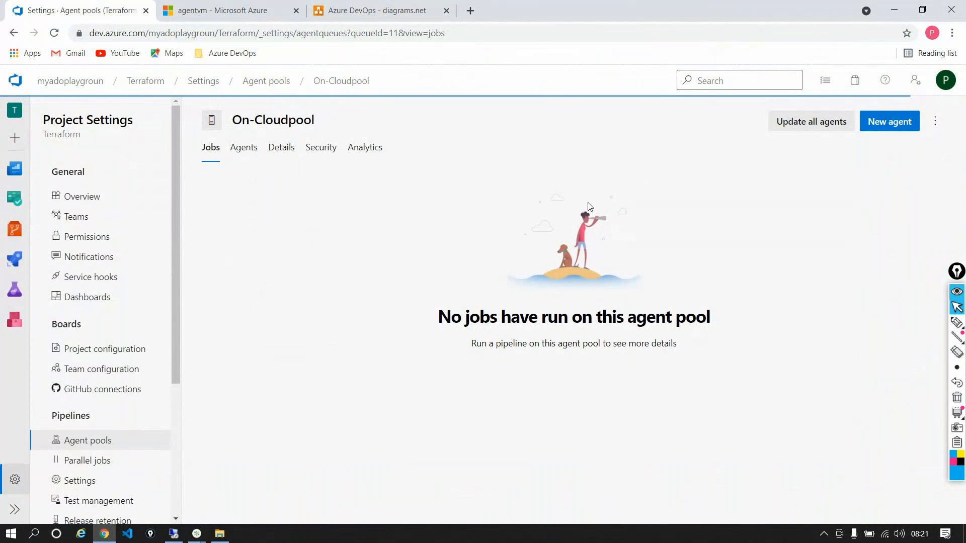
{"action": "left_click", "coordinate": [221, 10]}
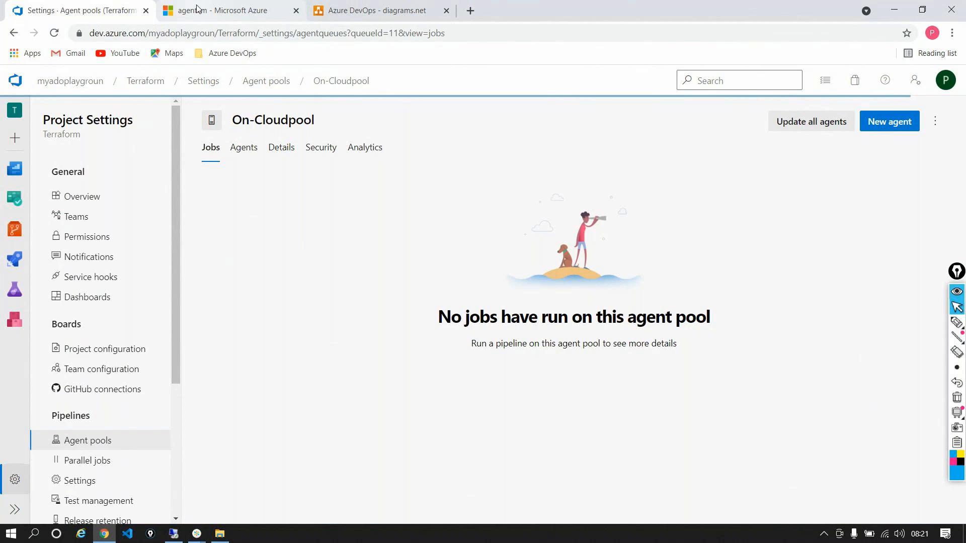
{"action": "left_click", "coordinate": [80, 11]}
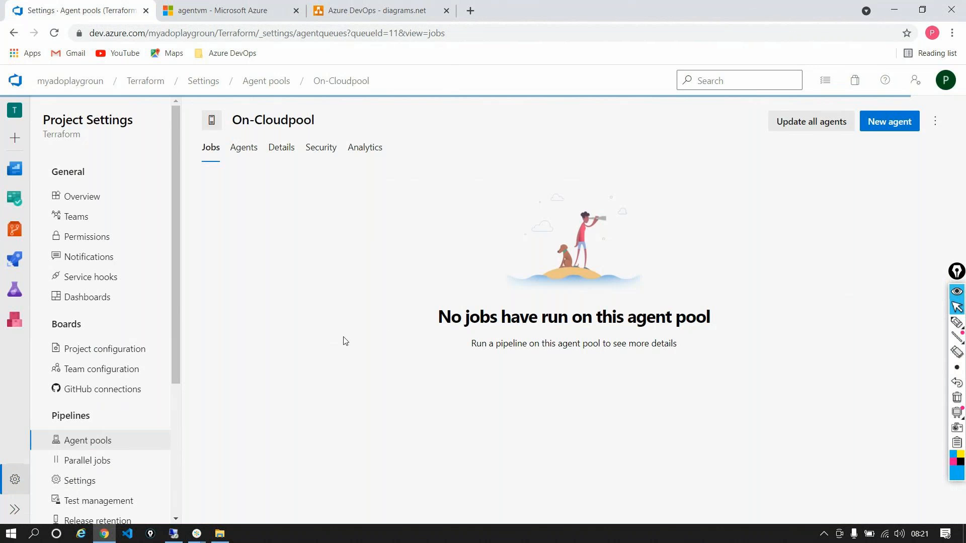
Return to the remote session and open a command prompt in C:\vsts-agent-win-x64-2.193.0, moving its window clear of the file list
{"action": "left_click", "coordinate": [174, 534]}
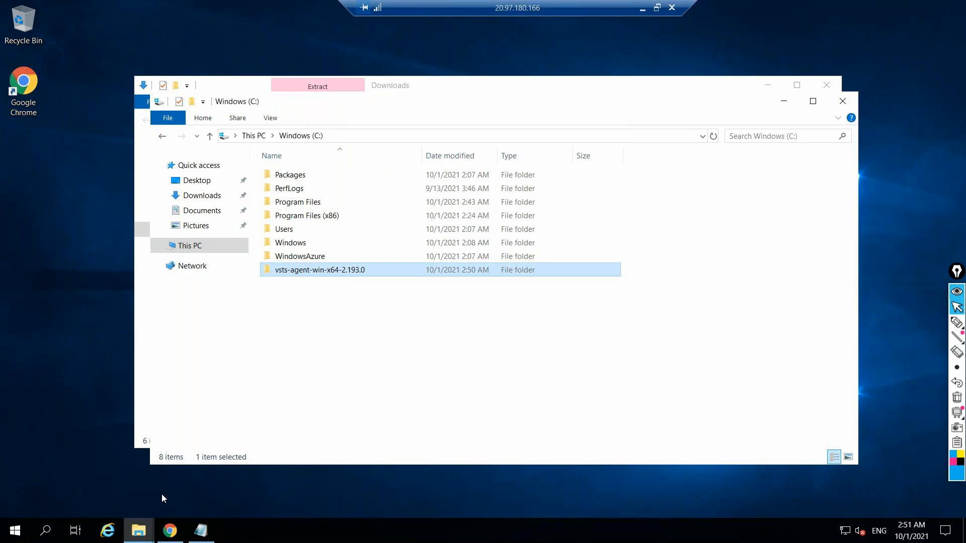
{"action": "double_click", "coordinate": [317, 273]}
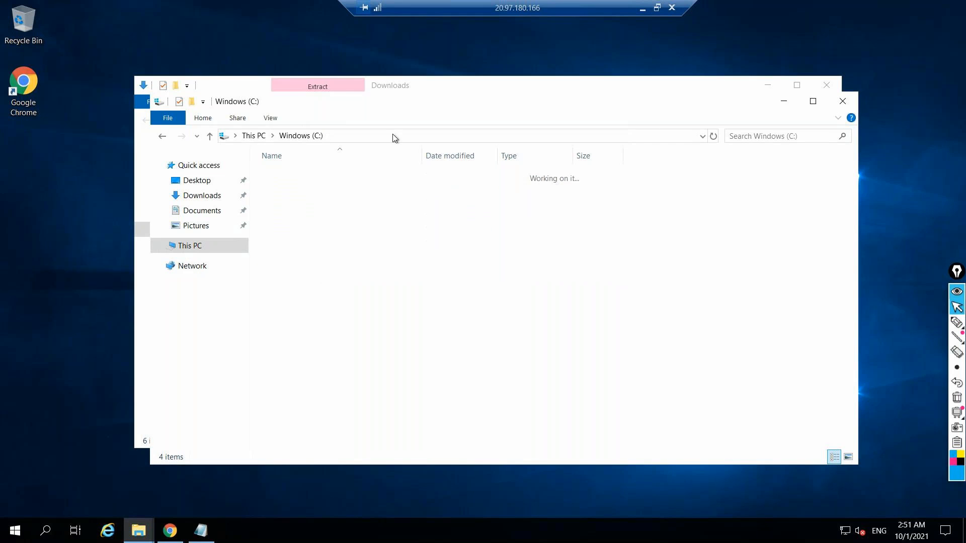
{"action": "left_click", "coordinate": [449, 135]}
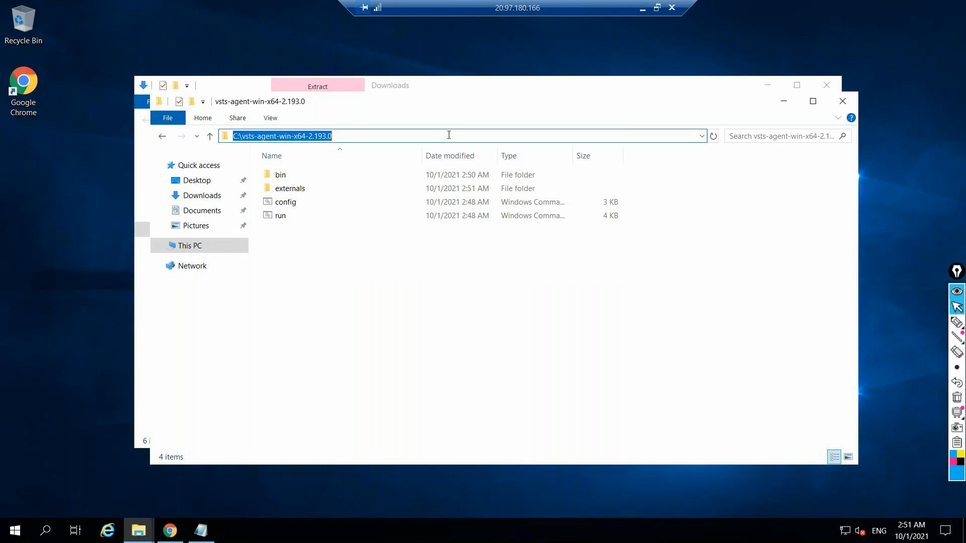
{"action": "double_click", "coordinate": [528, 107]}
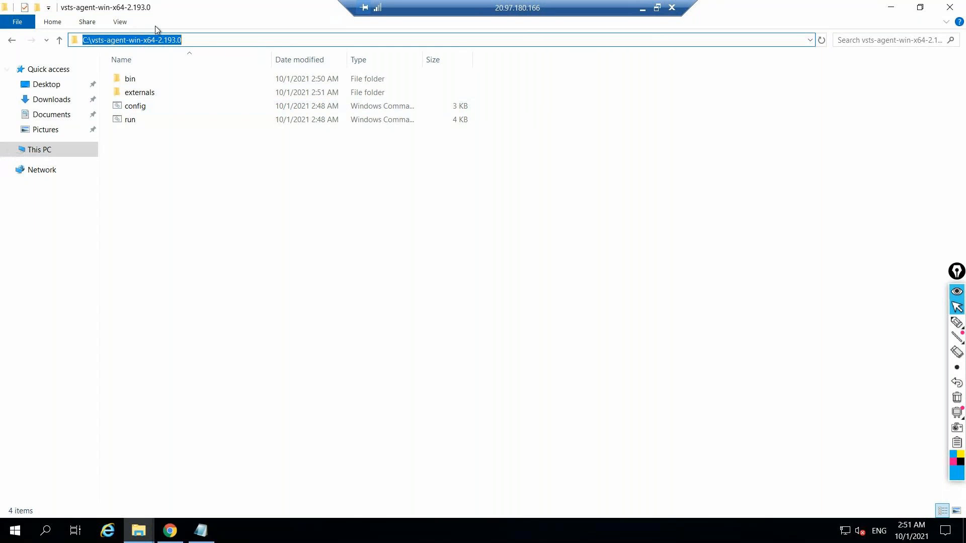
{"action": "left_click", "coordinate": [193, 40]}
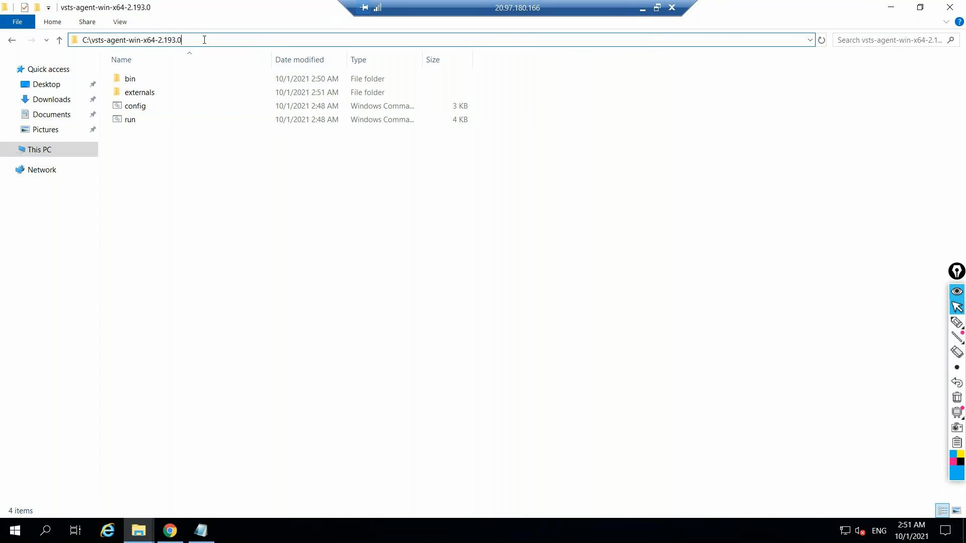
{"action": "key", "text": "ctrl+a"}
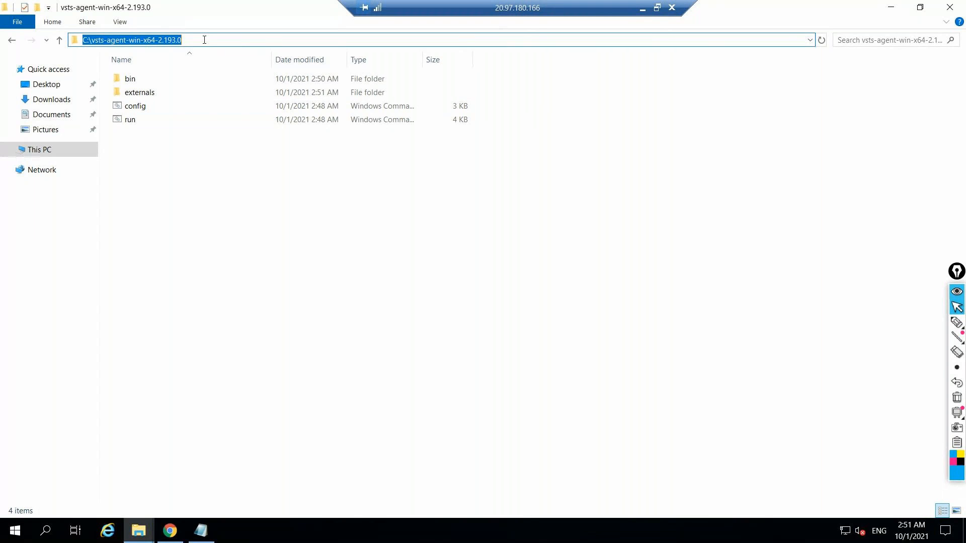
{"action": "type", "text": "cmd"}
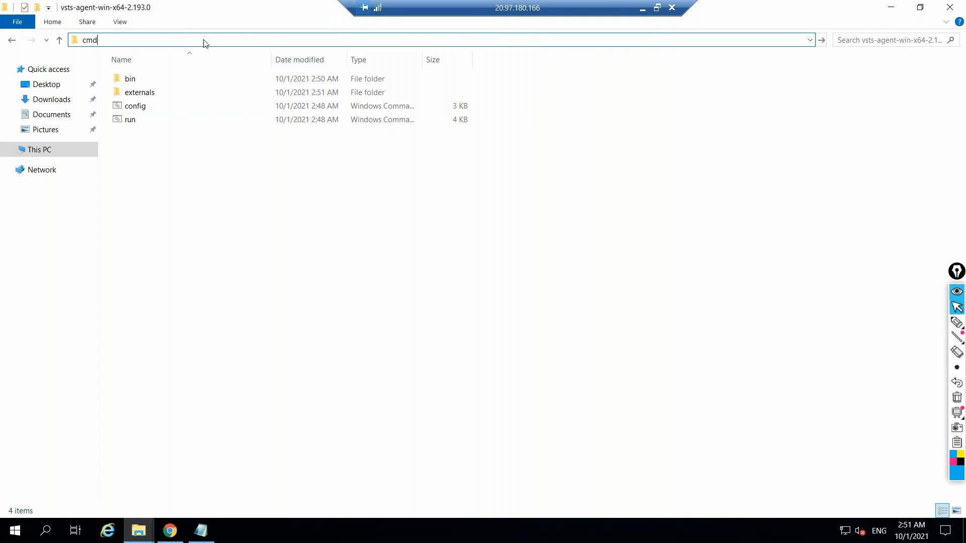
{"action": "key", "text": "Return"}
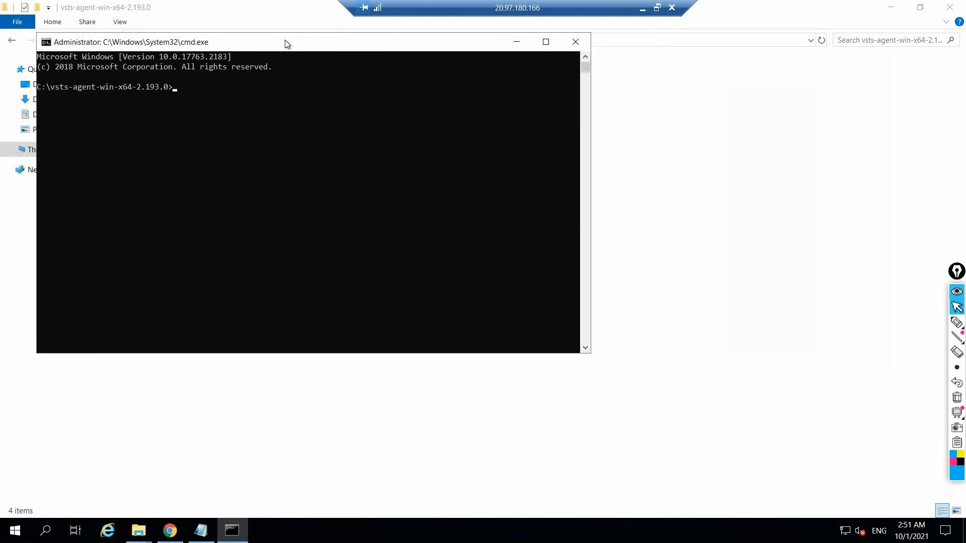
{"action": "left_click_drag", "start_coordinate": [286, 44], "coordinate": [507, 233]}
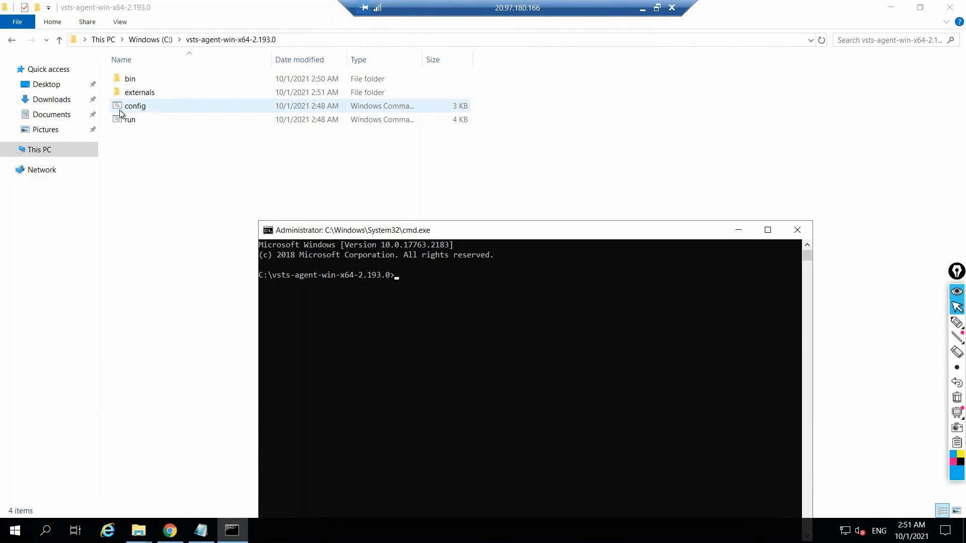
Run .\config.cmd to start the agent configuration and reposition the console window
{"action": "type", "text": ".\\confi"}
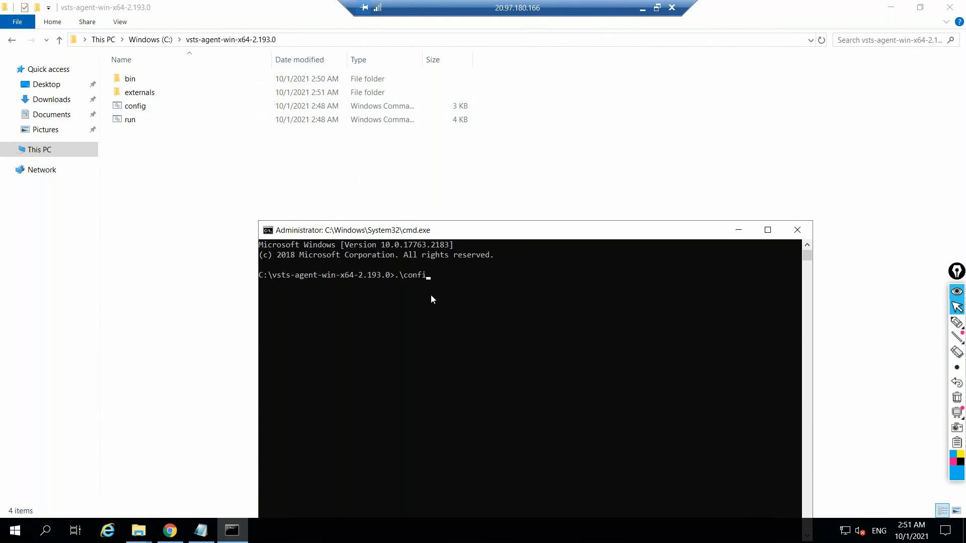
{"action": "type", "text": "g.cmd"}
{"action": "key", "text": "Return"}
{"action": "left_click_drag", "start_coordinate": [539, 234], "coordinate": [526, 212]}
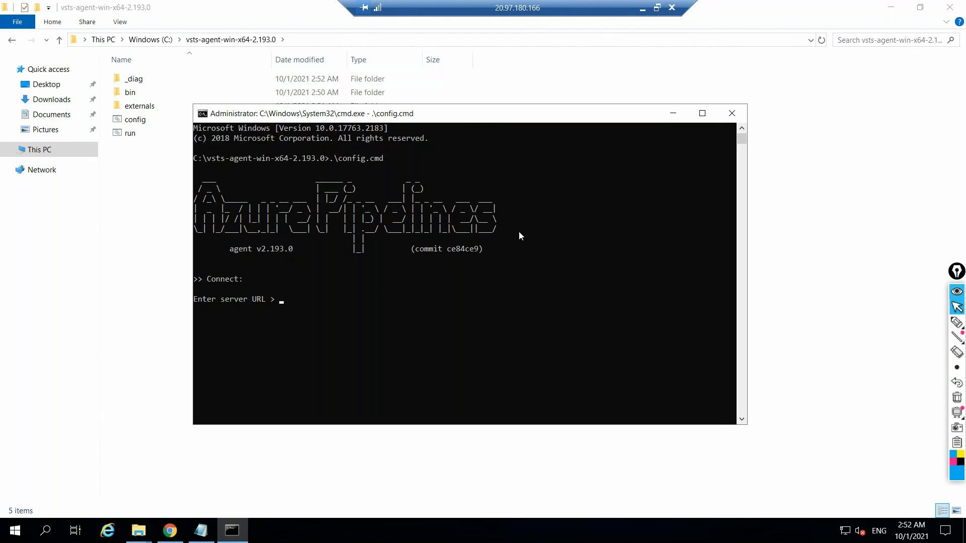
{"action": "left_click", "coordinate": [644, 9]}
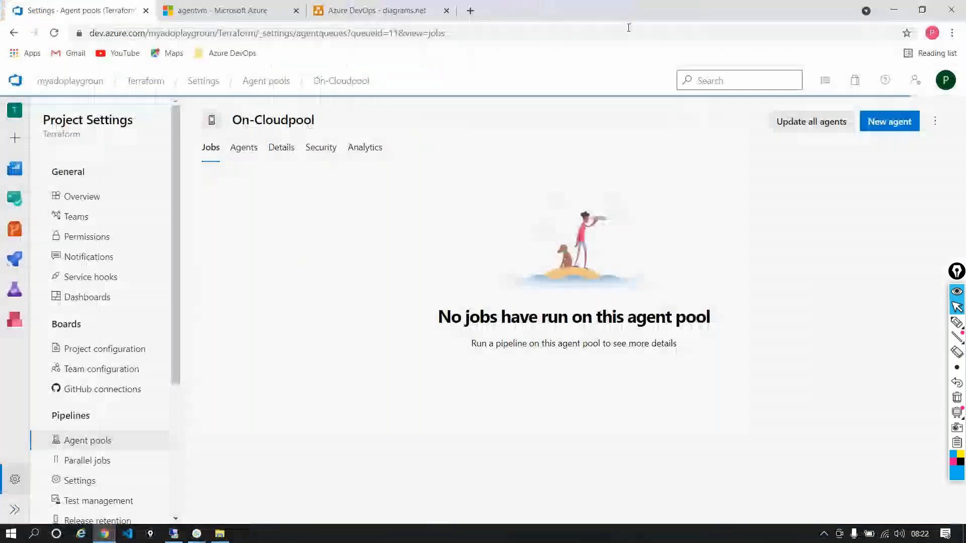
{"action": "left_click", "coordinate": [216, 31]}
{"action": "left_click", "coordinate": [232, 34]}
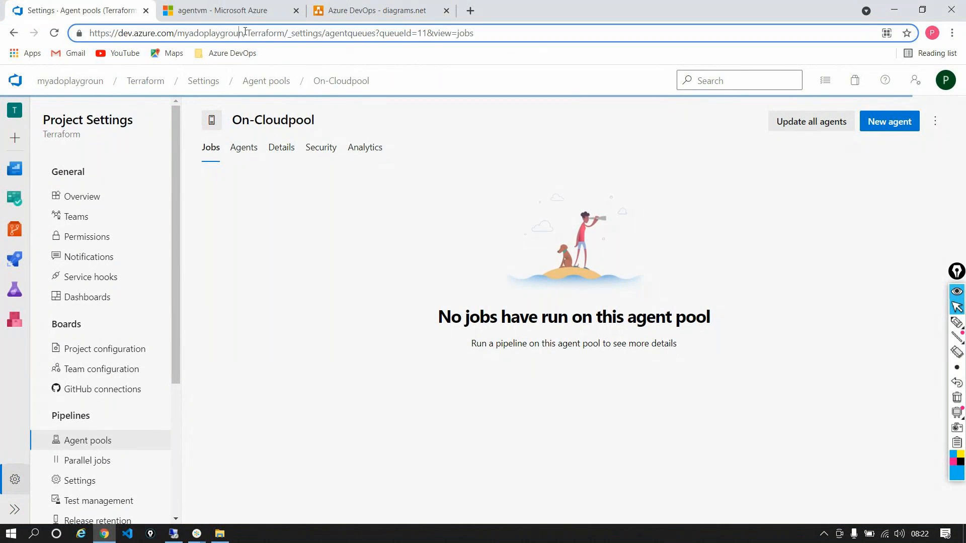
{"action": "left_click_drag", "start_coordinate": [244, 33], "coordinate": [89, 32]}
{"action": "key", "text": "super+c"}
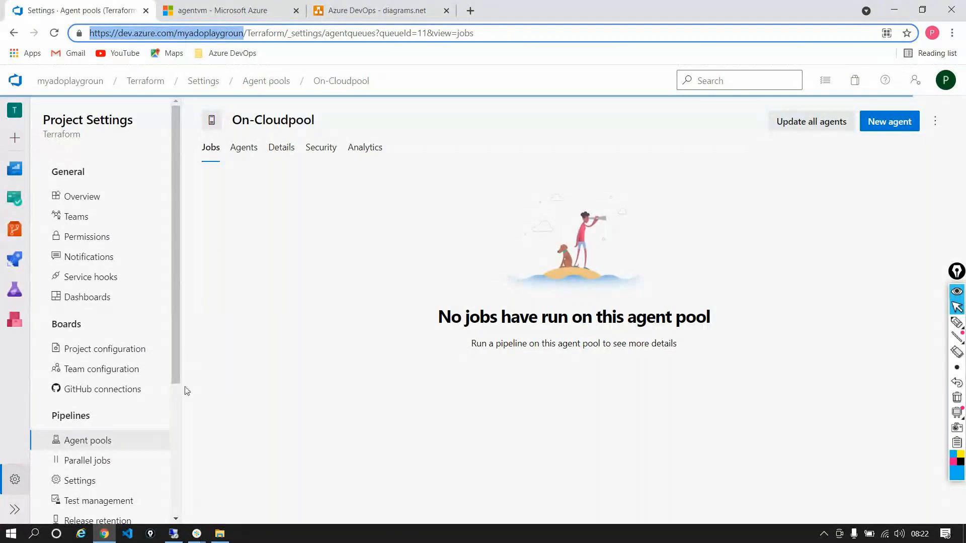
{"action": "left_click", "coordinate": [174, 534]}
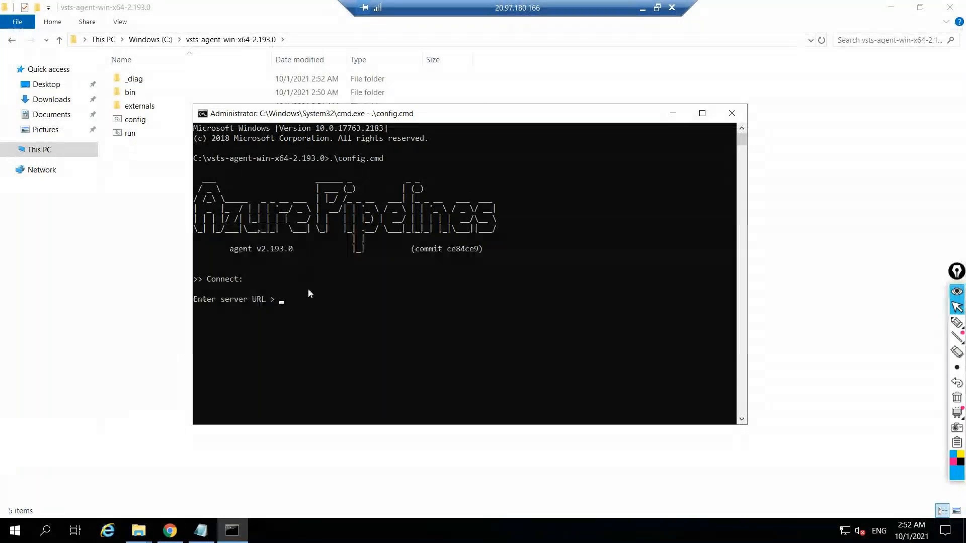
{"action": "right_click", "coordinate": [336, 315]}
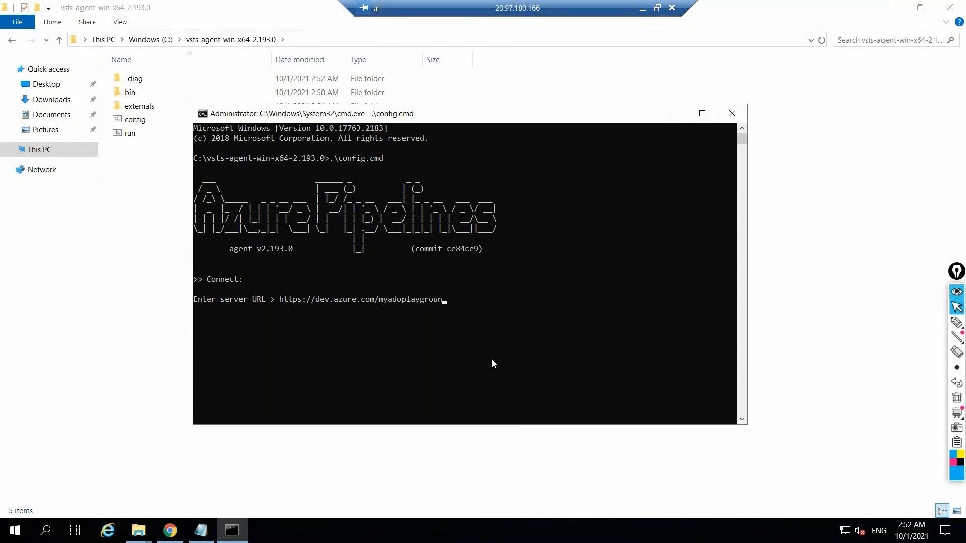
{"action": "key", "text": "Return"}
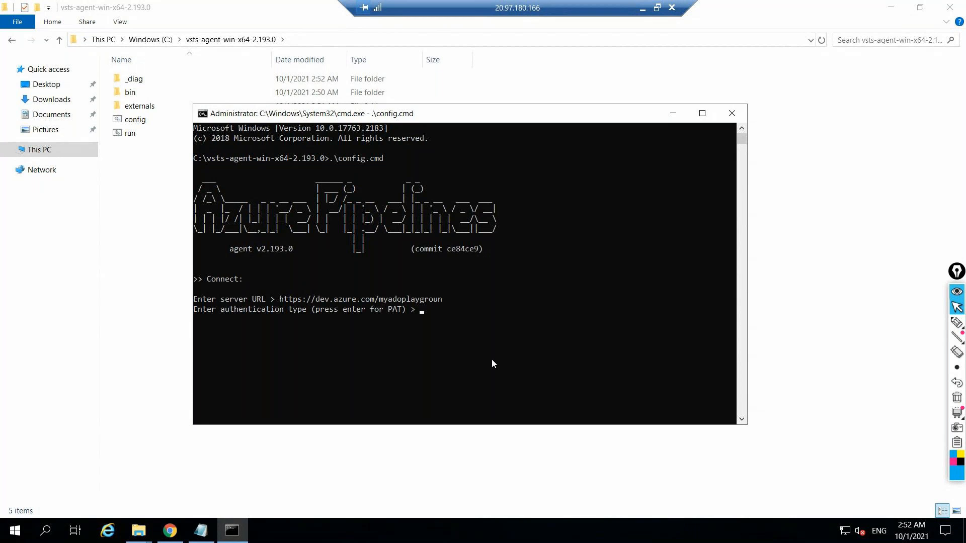
Sketch over the host's On-Cloudpool page a box with a circled SAS label and an arrow to a second box labelled devOps
{"action": "left_click", "coordinate": [644, 9]}
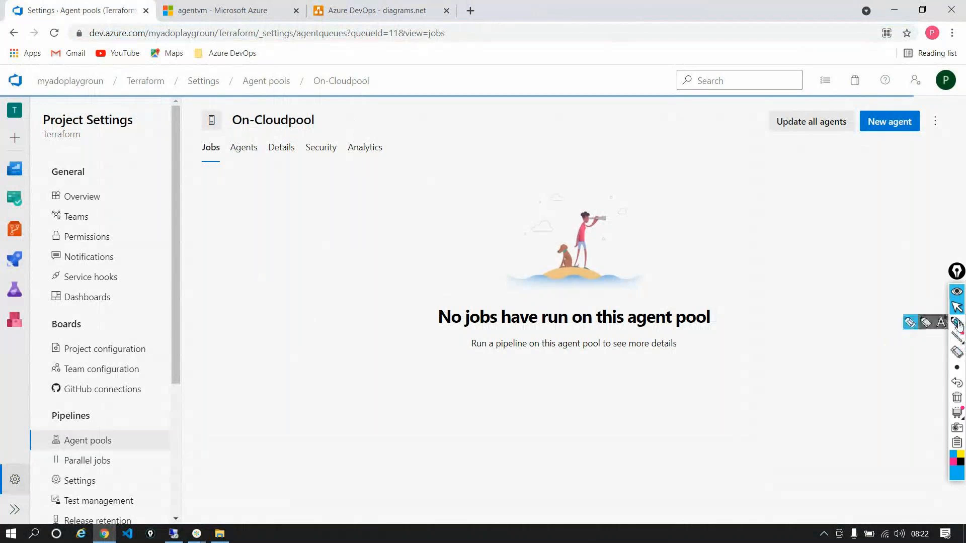
{"action": "mouse_move", "coordinate": [955, 322]}
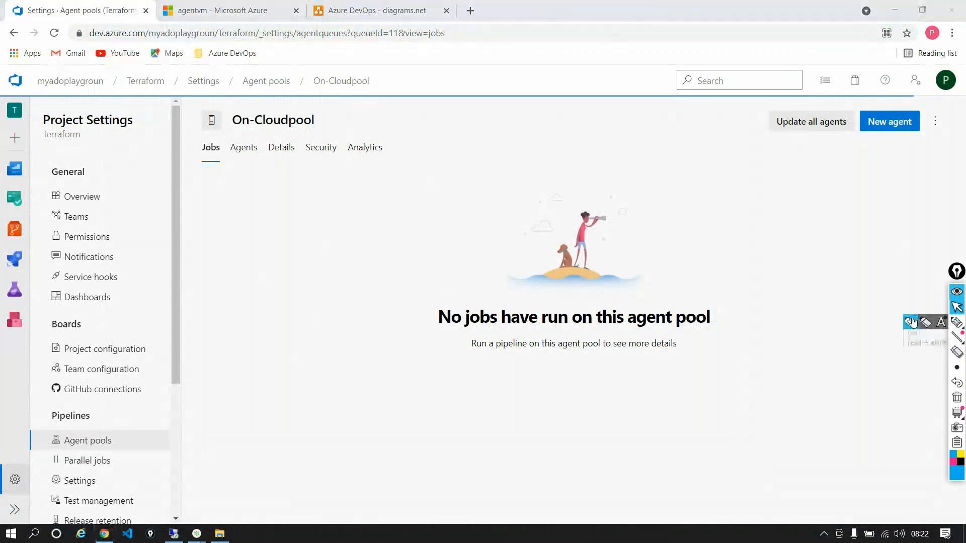
{"action": "left_click", "coordinate": [912, 322]}
{"action": "mouse_move", "coordinate": [266, 253]}
{"action": "left_mouse_down"}
{"action": "mouse_move", "coordinate": [273, 315]}
{"action": "mouse_move", "coordinate": [350, 318]}
{"action": "mouse_move", "coordinate": [292, 234]}
{"action": "mouse_move", "coordinate": [264, 259]}
{"action": "left_mouse_up"}
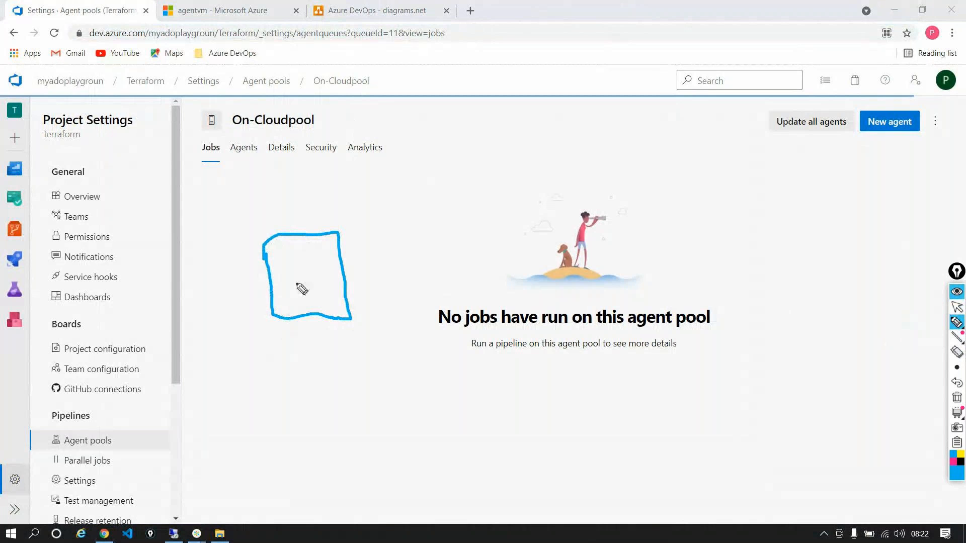
{"action": "mouse_move", "coordinate": [278, 198]}
{"action": "left_mouse_down"}
{"action": "mouse_move", "coordinate": [258, 218]}
{"action": "mouse_move", "coordinate": [331, 194]}
{"action": "mouse_move", "coordinate": [324, 205]}
{"action": "left_mouse_up"}
{"action": "left_click_drag", "start_coordinate": [443, 201], "coordinate": [471, 280]}
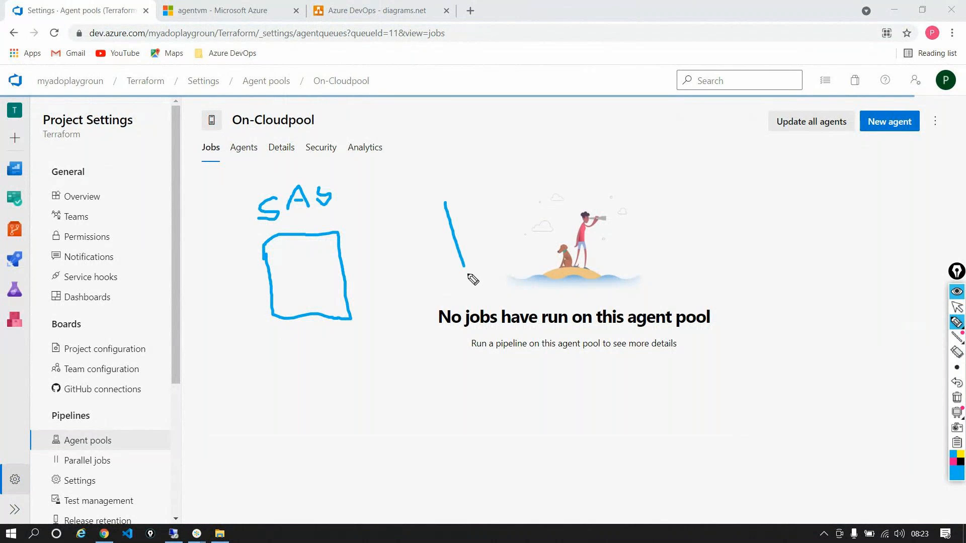
{"action": "left_click_drag", "start_coordinate": [442, 201], "coordinate": [480, 286]}
{"action": "mouse_move", "coordinate": [462, 148]}
{"action": "left_mouse_down"}
{"action": "mouse_move", "coordinate": [473, 177]}
{"action": "mouse_move", "coordinate": [517, 152]}
{"action": "mouse_move", "coordinate": [545, 159]}
{"action": "mouse_move", "coordinate": [548, 151]}
{"action": "mouse_move", "coordinate": [572, 169]}
{"action": "left_mouse_up"}
{"action": "mouse_move", "coordinate": [573, 136]}
{"action": "left_mouse_down"}
{"action": "mouse_move", "coordinate": [575, 148]}
{"action": "mouse_move", "coordinate": [596, 132]}
{"action": "mouse_move", "coordinate": [590, 146]}
{"action": "left_mouse_up"}
{"action": "mouse_move", "coordinate": [333, 162]}
{"action": "left_mouse_down"}
{"action": "mouse_move", "coordinate": [244, 221]}
{"action": "mouse_move", "coordinate": [367, 213]}
{"action": "mouse_move", "coordinate": [359, 165]}
{"action": "mouse_move", "coordinate": [326, 162]}
{"action": "left_mouse_up"}
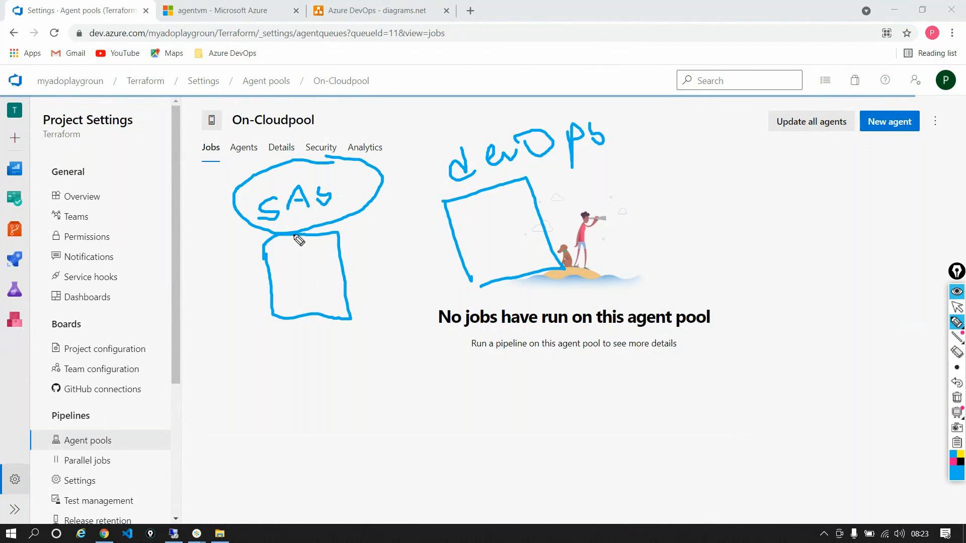
{"action": "mouse_move", "coordinate": [307, 285]}
{"action": "left_mouse_down"}
{"action": "mouse_move", "coordinate": [360, 265]}
{"action": "mouse_move", "coordinate": [474, 249]}
{"action": "left_mouse_up"}
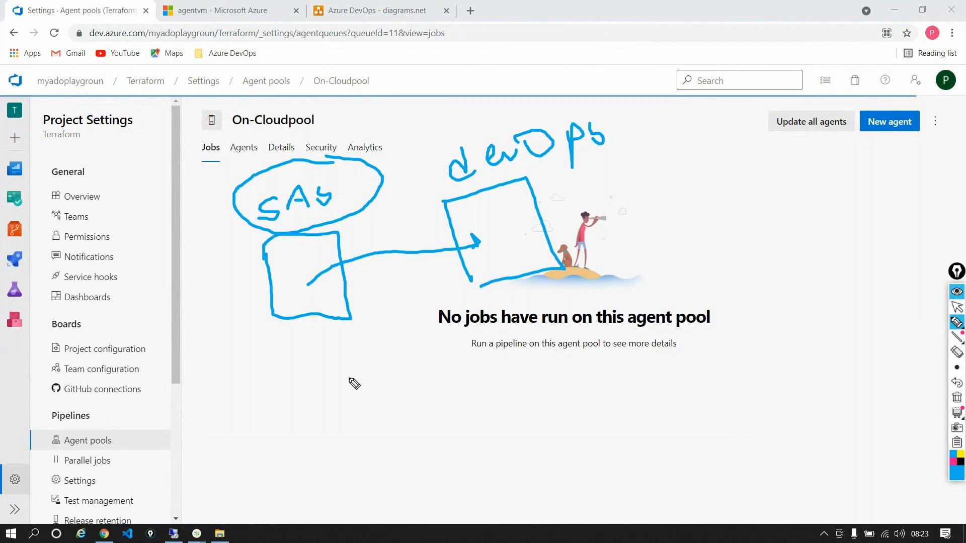
Handwrite an underlined PAT label below the sketch, clear all the annotations and return to the normal pointer
{"action": "mouse_move", "coordinate": [316, 394]}
{"action": "left_mouse_down"}
{"action": "mouse_move", "coordinate": [329, 434]}
{"action": "mouse_move", "coordinate": [333, 378]}
{"action": "mouse_move", "coordinate": [318, 396]}
{"action": "mouse_move", "coordinate": [395, 400]}
{"action": "mouse_move", "coordinate": [384, 391]}
{"action": "left_mouse_up"}
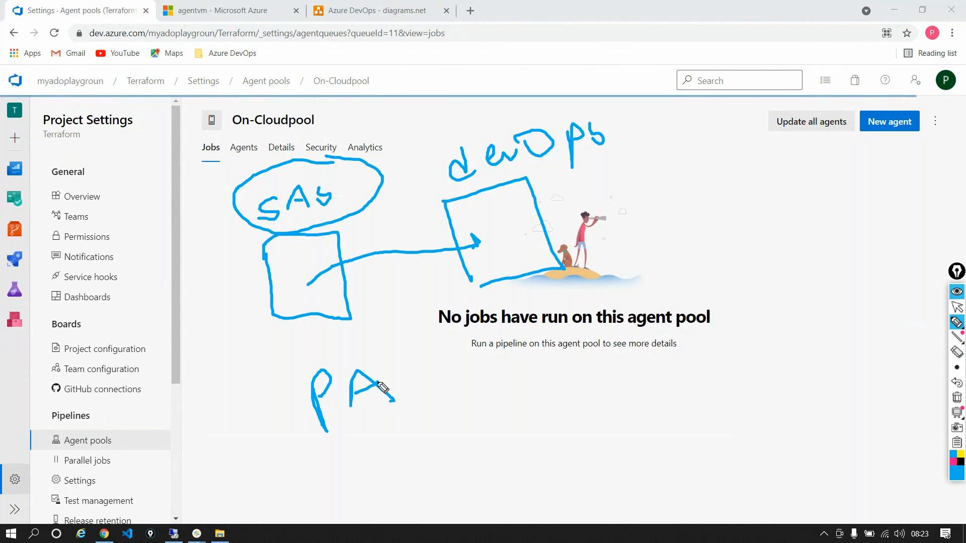
{"action": "left_click_drag", "start_coordinate": [396, 354], "coordinate": [451, 329]}
{"action": "left_click_drag", "start_coordinate": [417, 342], "coordinate": [436, 390]}
{"action": "left_click_drag", "start_coordinate": [311, 446], "coordinate": [512, 393]}
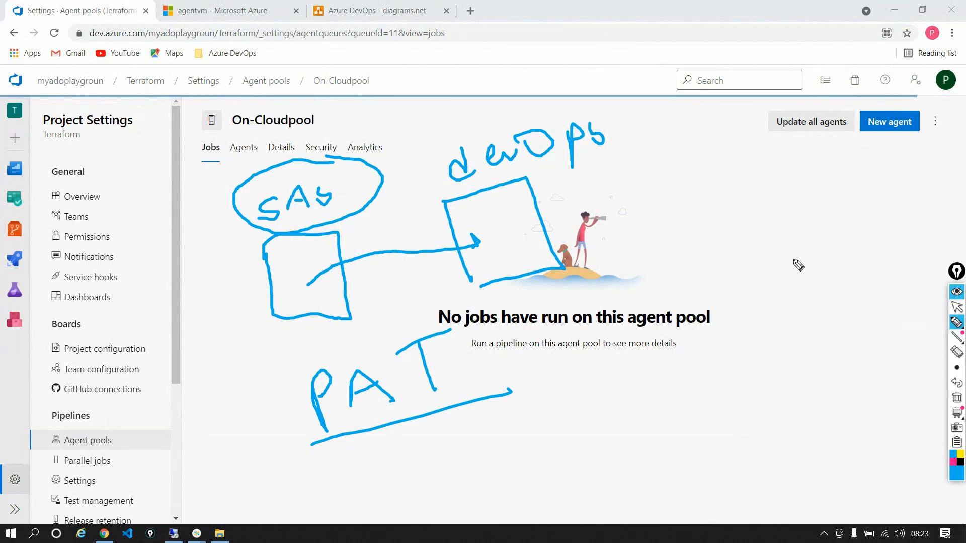
{"action": "left_click", "coordinate": [954, 400]}
{"action": "left_click", "coordinate": [957, 306]}
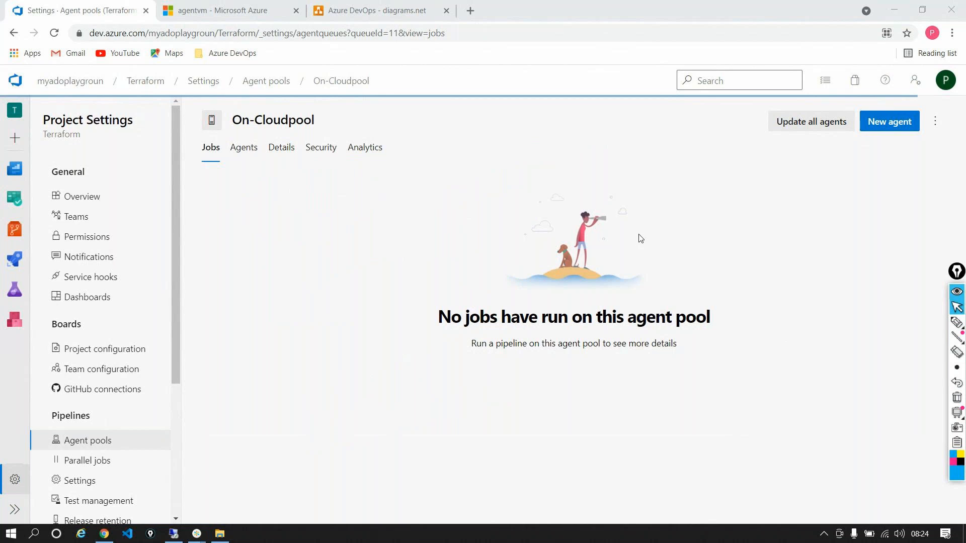
Open the personal access tokens page from the Azure DevOps user settings
{"action": "left_click", "coordinate": [954, 82]}
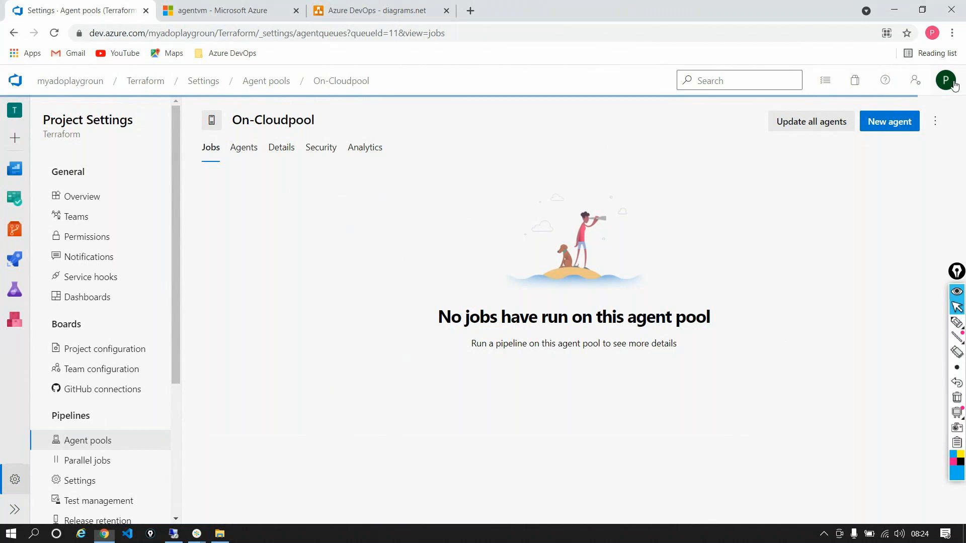
{"action": "left_click", "coordinate": [915, 81]}
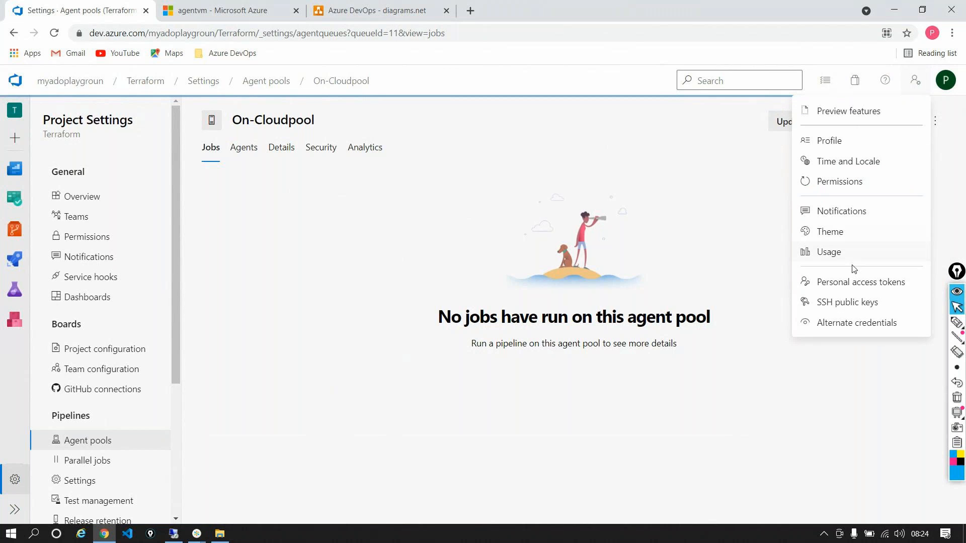
{"action": "left_click", "coordinate": [843, 291]}
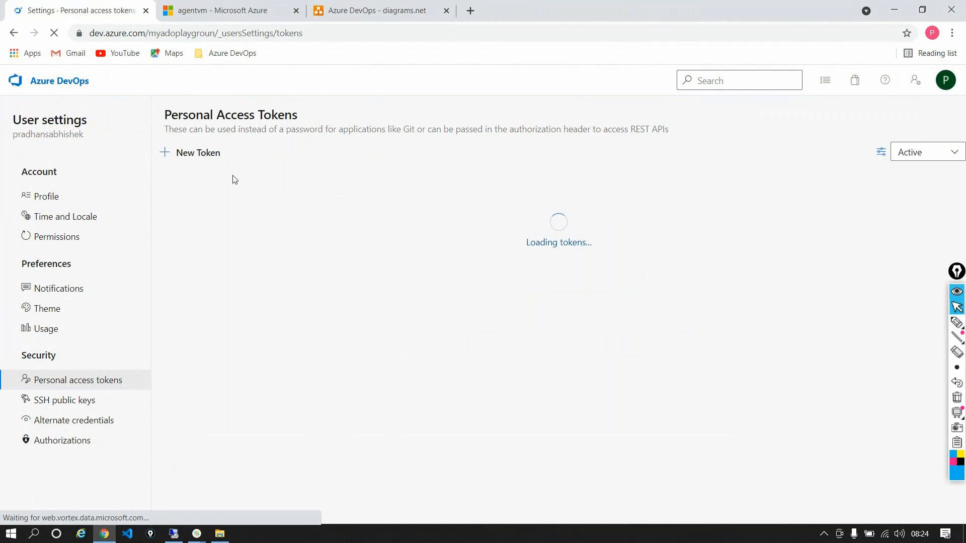
Start a new personal access token and name it tokenforagent
{"action": "left_click", "coordinate": [216, 160]}
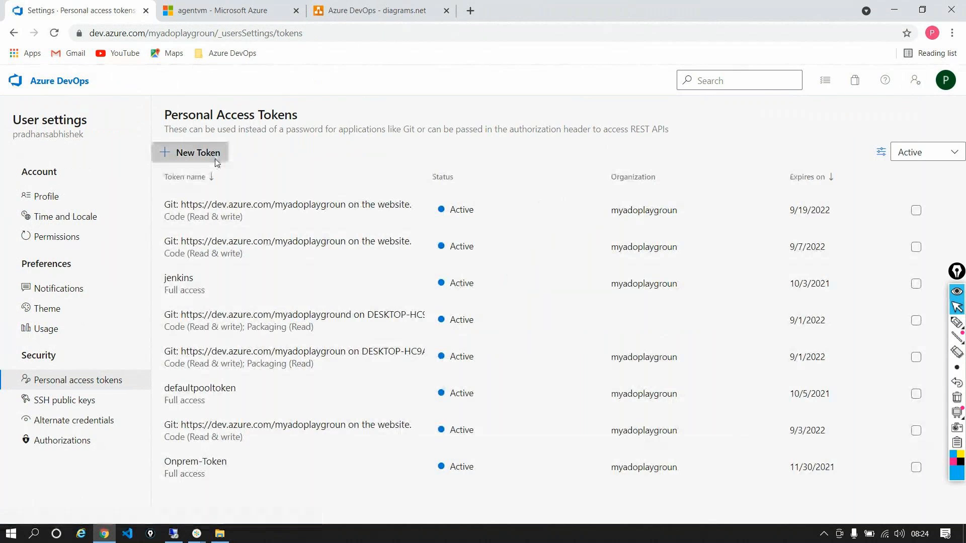
{"action": "left_click", "coordinate": [589, 144]}
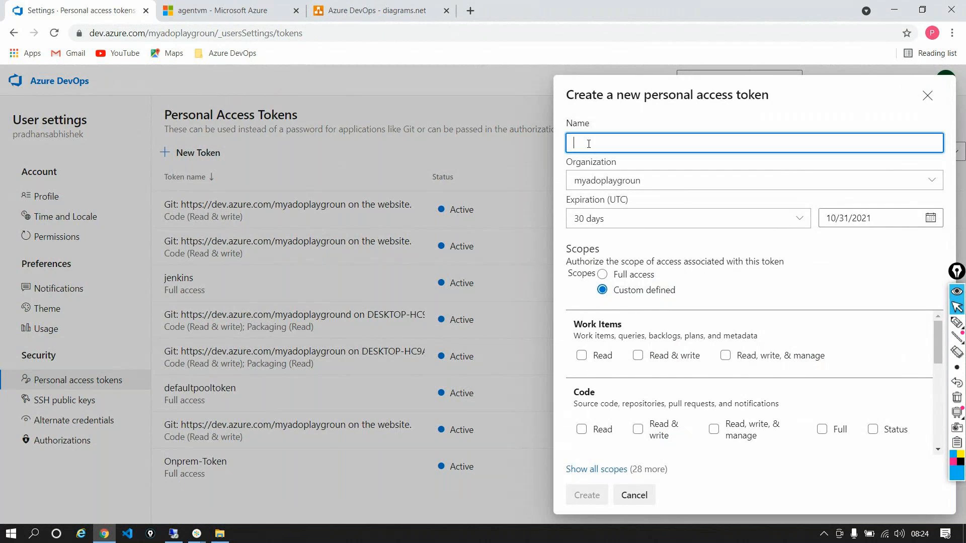
{"action": "type", "text": "tokenforagent"}
Give the token the Full access scope and set its expiration to 90 days
{"action": "scroll", "coordinate": [667, 326], "scroll_direction": "down", "scroll_amount": 5}
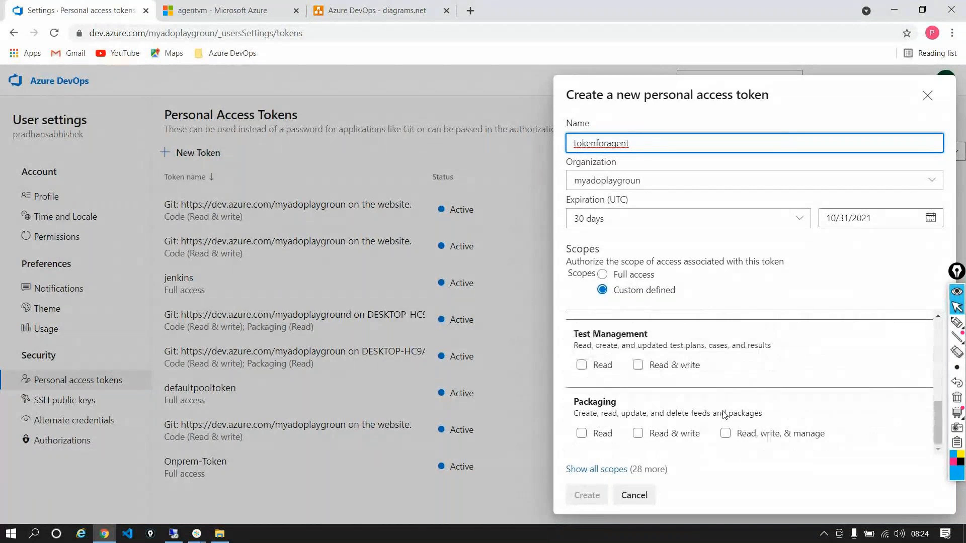
{"action": "scroll", "coordinate": [724, 415], "scroll_direction": "up", "scroll_amount": 5}
{"action": "left_click", "coordinate": [602, 274]}
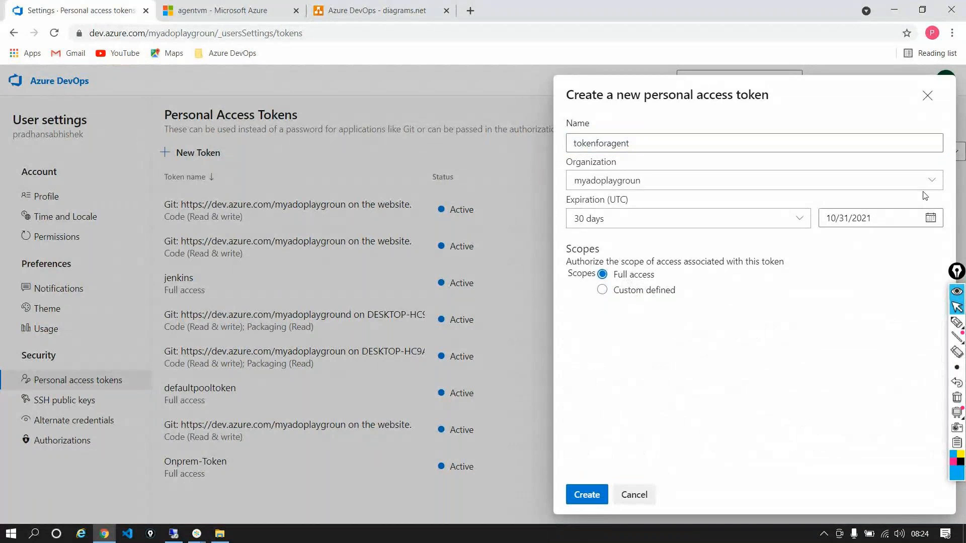
{"action": "left_click", "coordinate": [704, 218]}
{"action": "left_click", "coordinate": [704, 267]}
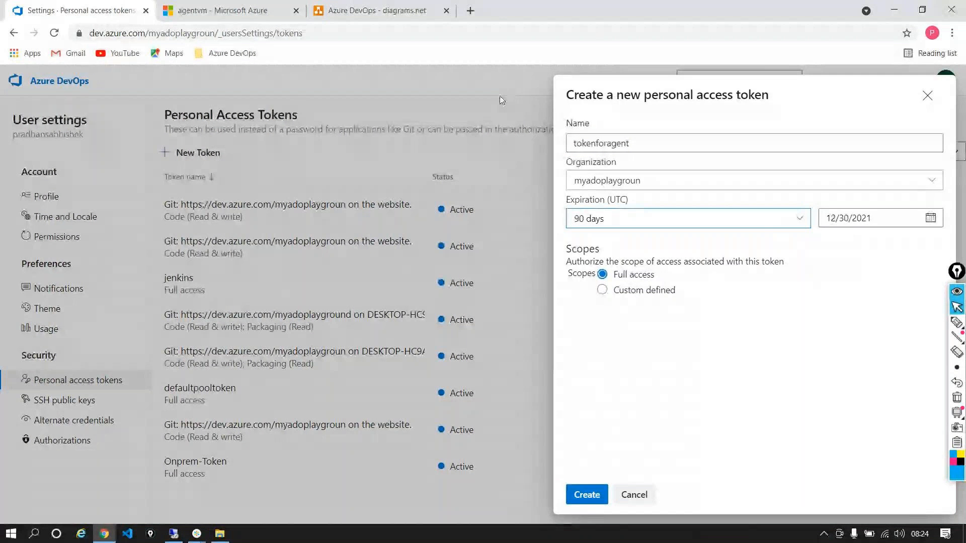
Try the Custom defined expiration with its date calendar, and set the expiration back to 90 days
{"action": "left_click", "coordinate": [795, 217]}
{"action": "left_click", "coordinate": [654, 367]}
{"action": "left_click", "coordinate": [931, 217]}
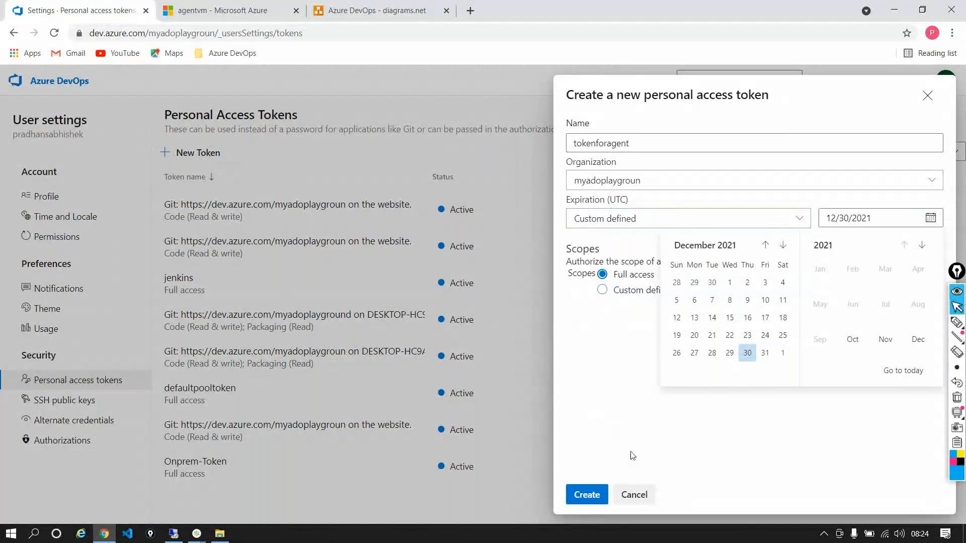
{"action": "left_click", "coordinate": [759, 218]}
{"action": "left_click", "coordinate": [757, 218]}
{"action": "left_click", "coordinate": [639, 284]}
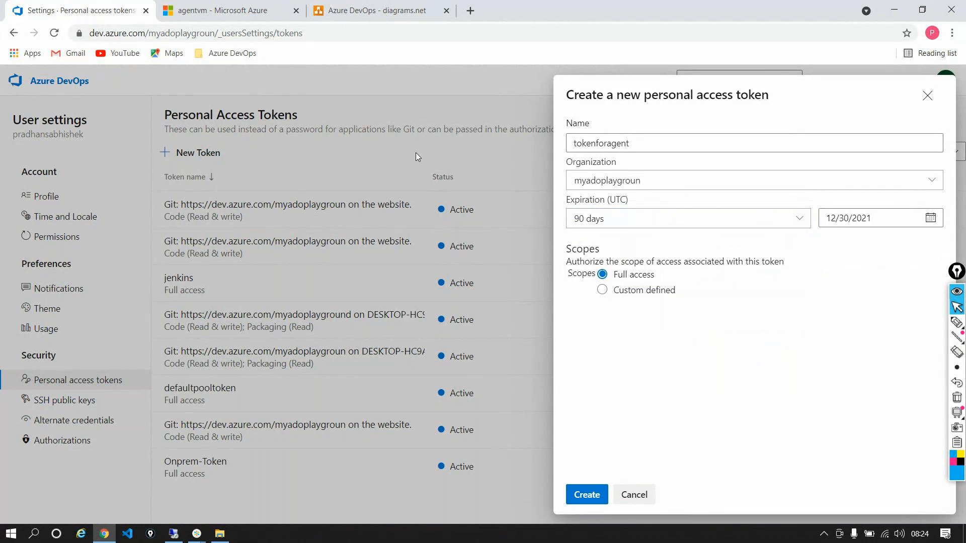
Create the token, paste its copied value into a new Notepad document as a backup, and dismiss the token confirmation
{"action": "left_click", "coordinate": [586, 495]}
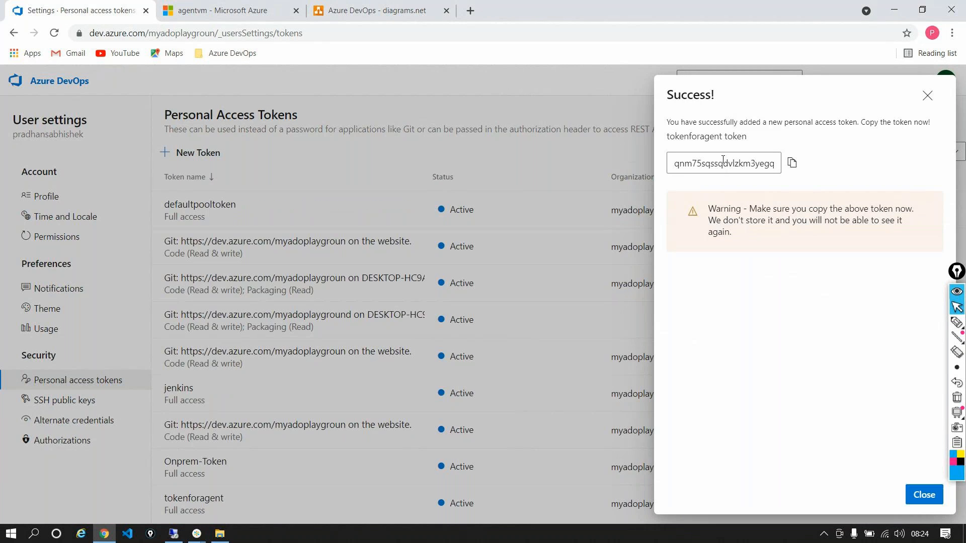
{"action": "left_click", "coordinate": [792, 163]}
{"action": "key", "text": "super+r"}
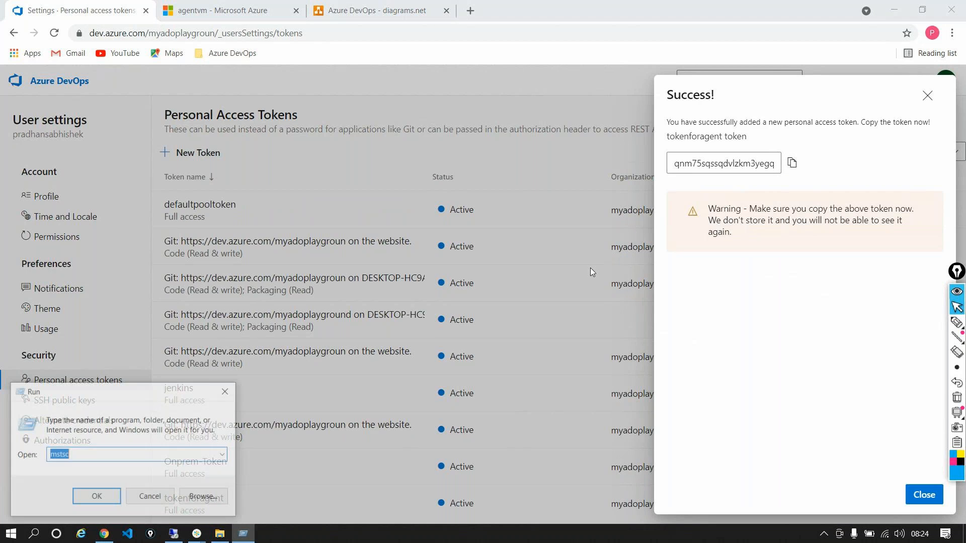
{"action": "type", "text": "notepad"}
{"action": "key", "text": "Return"}
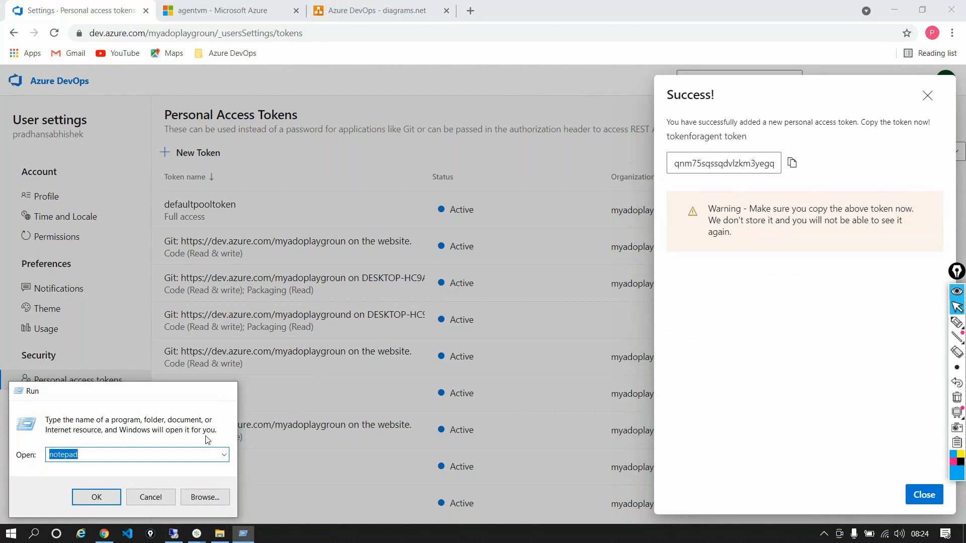
{"action": "key", "text": "ctrl+v"}
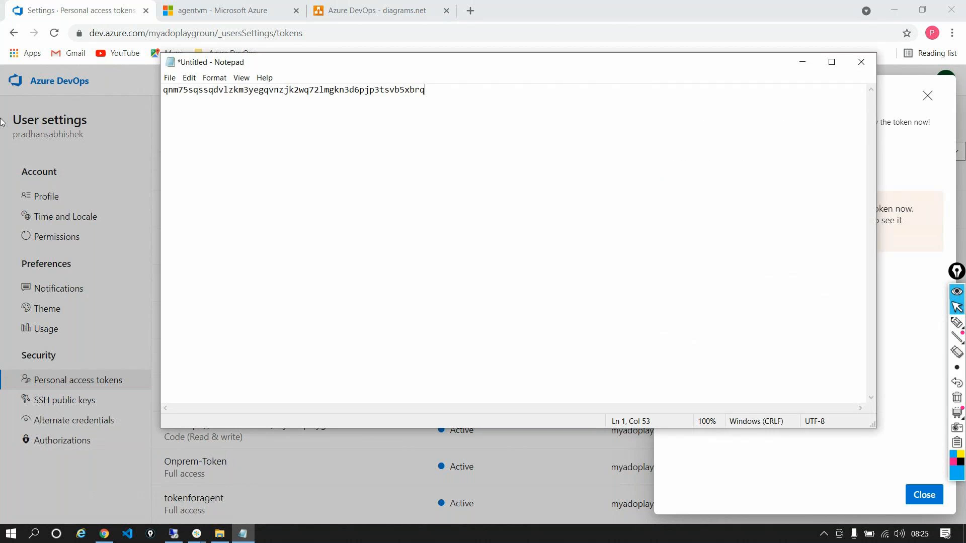
{"action": "left_click", "coordinate": [805, 62]}
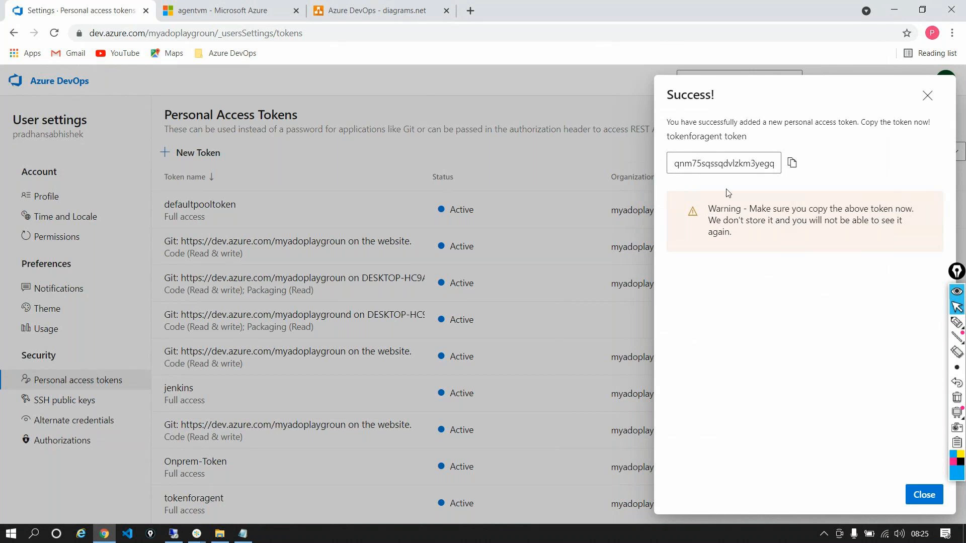
{"action": "triple_click", "coordinate": [730, 217]}
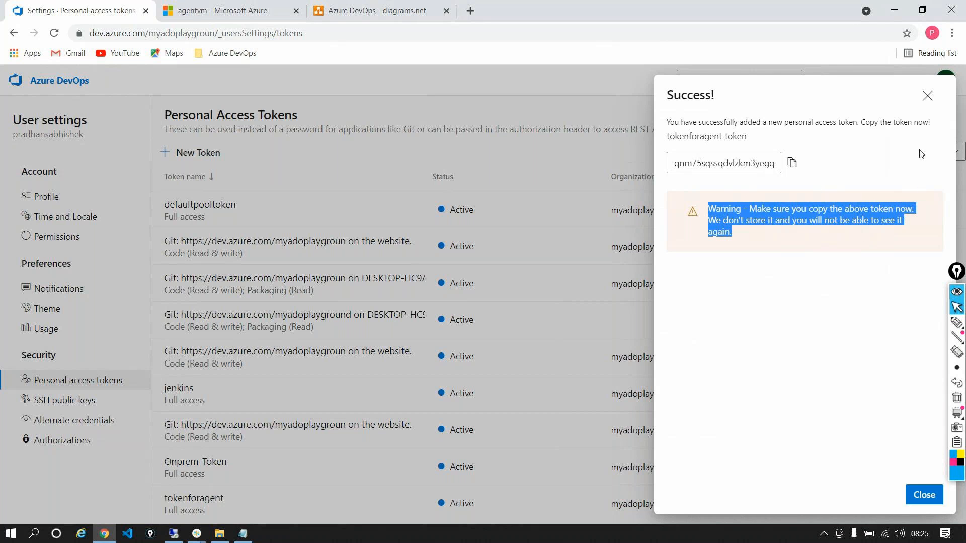
{"action": "left_click", "coordinate": [927, 95]}
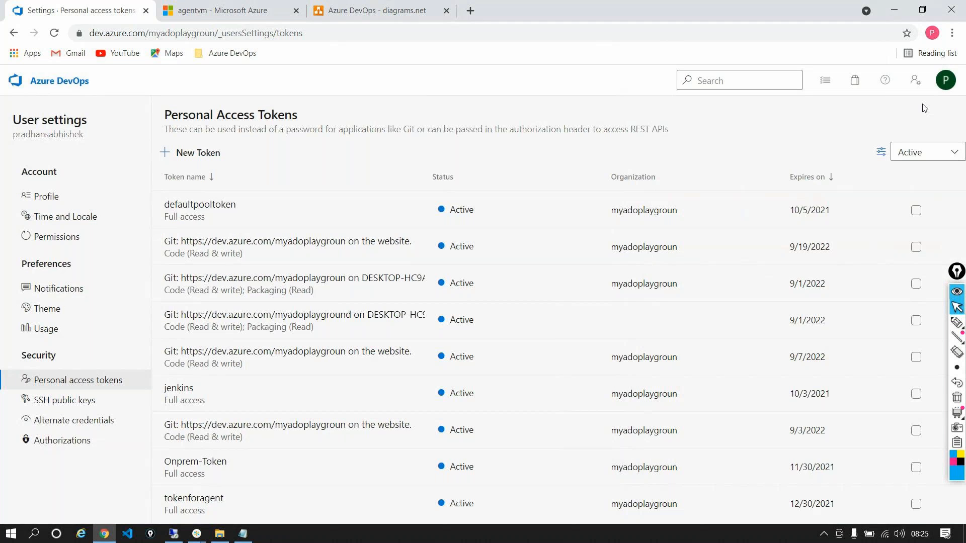
Return to the agent configuration in the remote session, accept PAT authentication and paste the personal access token
{"action": "left_click", "coordinate": [243, 533]}
{"action": "key", "text": "ctrl+a"}
{"action": "left_click", "coordinate": [174, 533]}
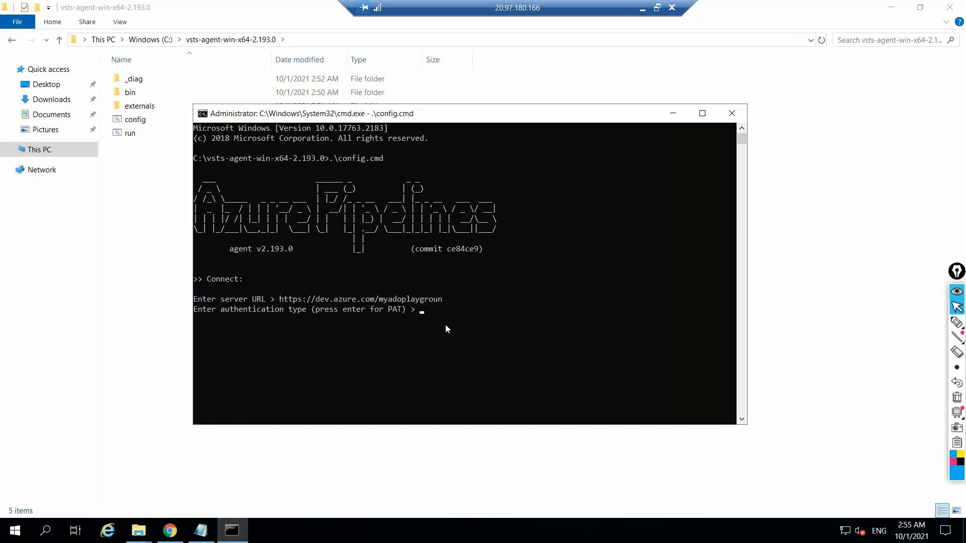
{"action": "key", "text": "Return"}
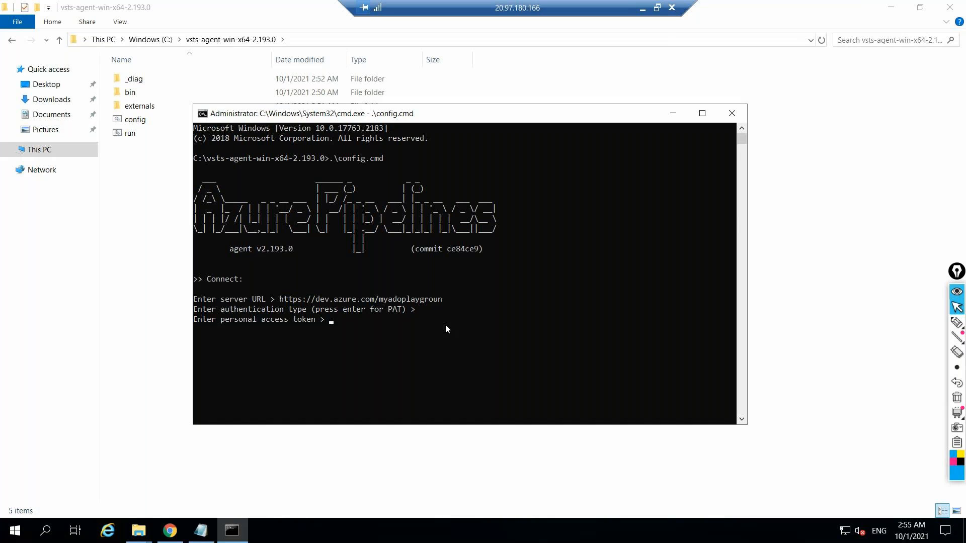
{"action": "key", "text": "ctrl+v"}
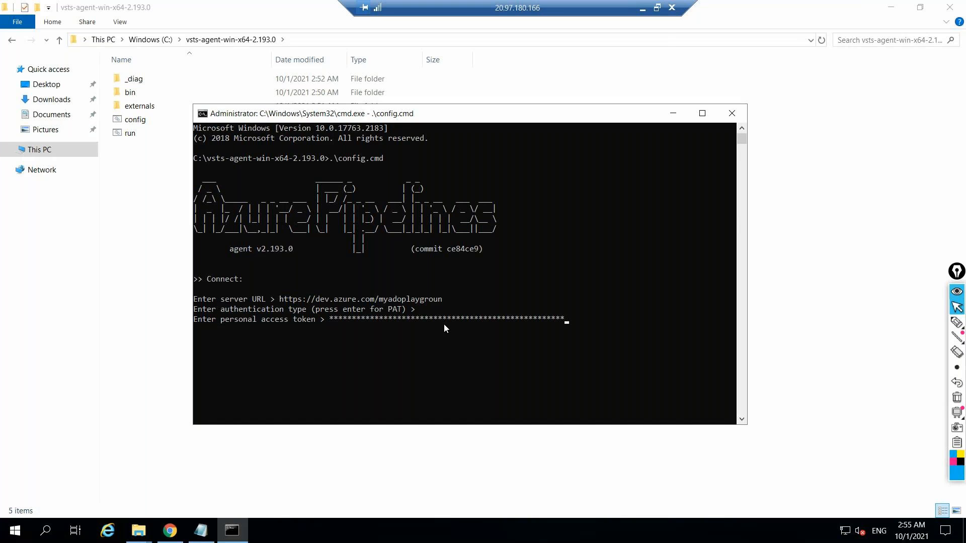
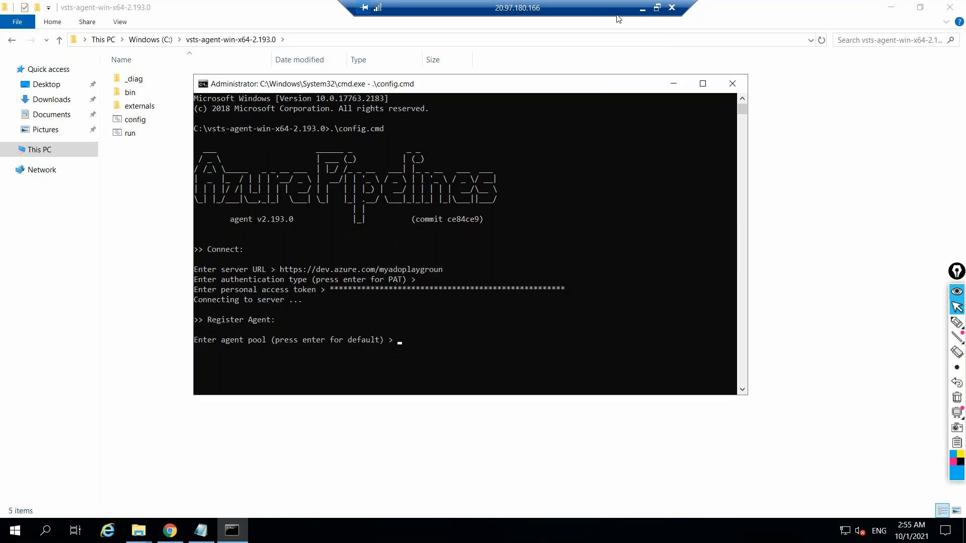
Switch to Azure DevOps in the local browser and open the Terraform project's agent pools to look up the pool name
{"action": "left_click", "coordinate": [642, 9]}
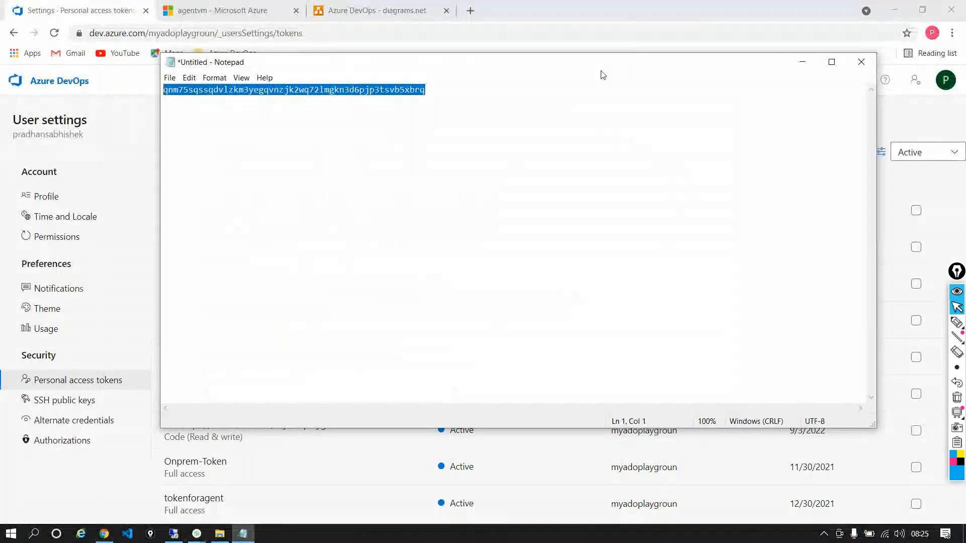
{"action": "left_click", "coordinate": [801, 61]}
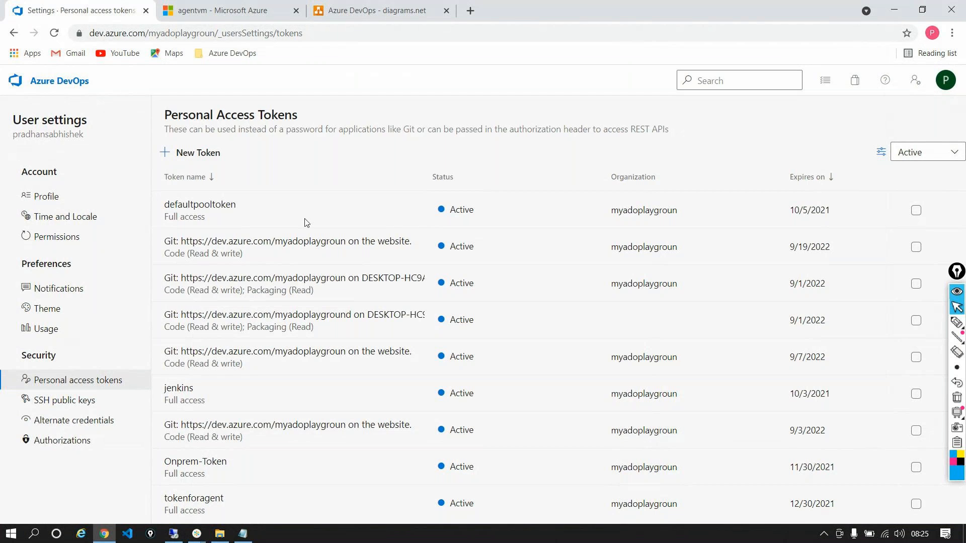
{"action": "left_click", "coordinate": [85, 82]}
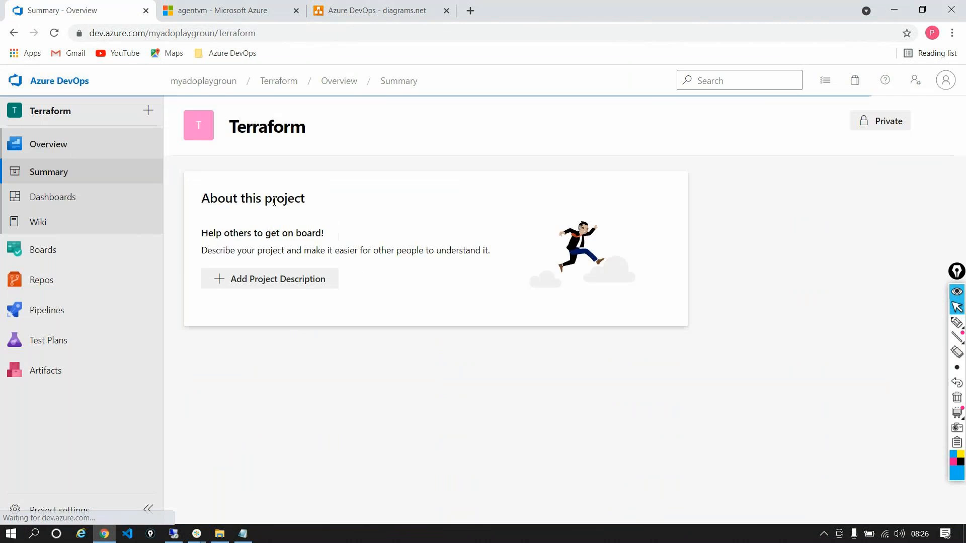
{"action": "left_click", "coordinate": [61, 509]}
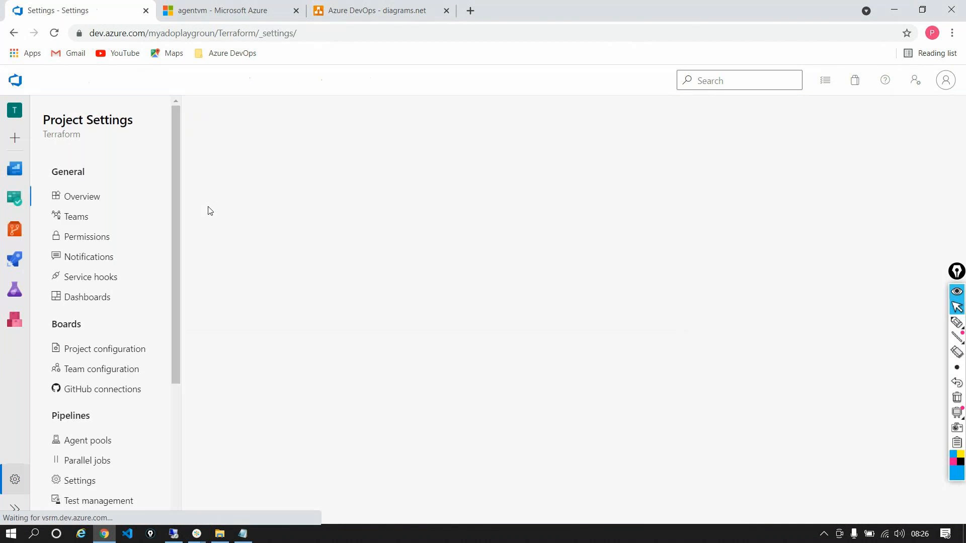
{"action": "left_click", "coordinate": [81, 440]}
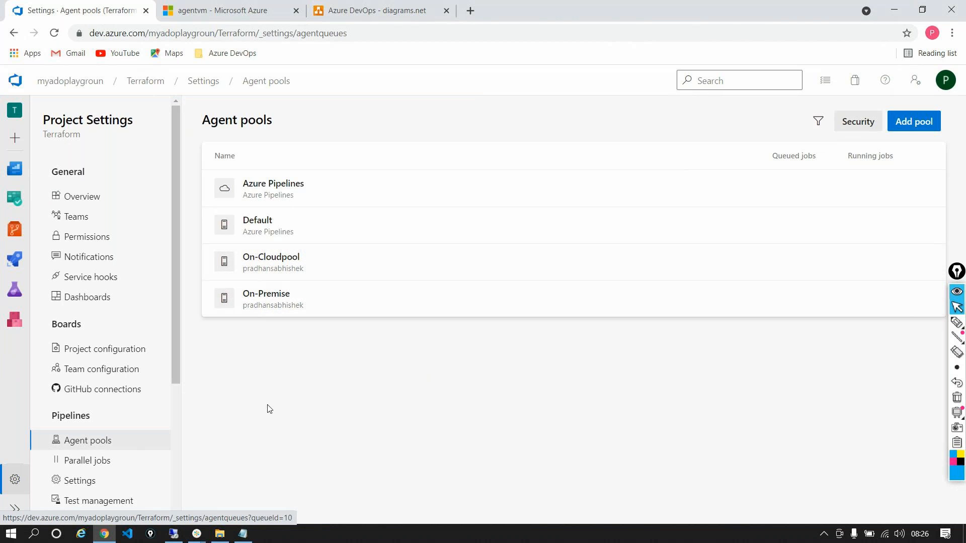
Return to the agent configuration in the remote session and enter On-Cloudpool as the agent pool
{"action": "left_click", "coordinate": [176, 536]}
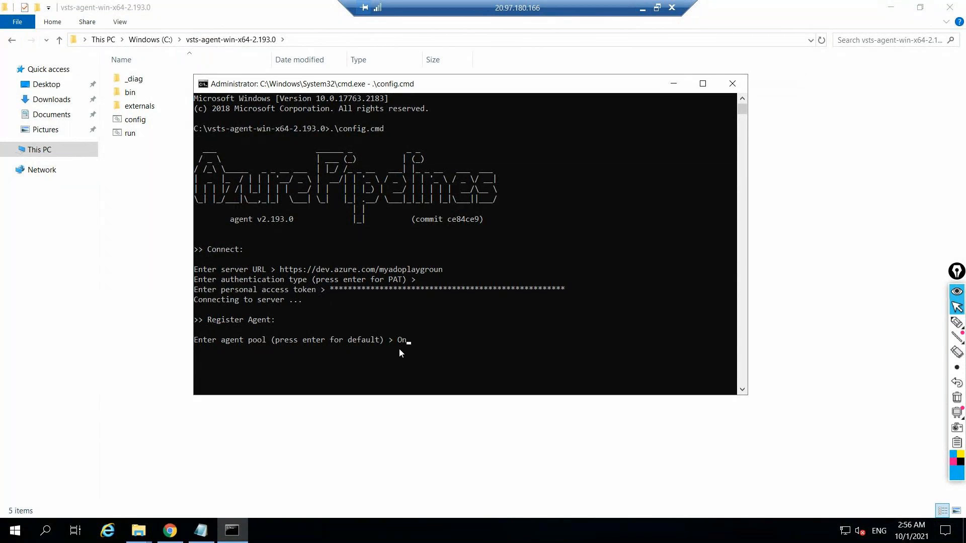
{"action": "type", "text": "On-Cloudpool"}
{"action": "key", "text": "Return"}
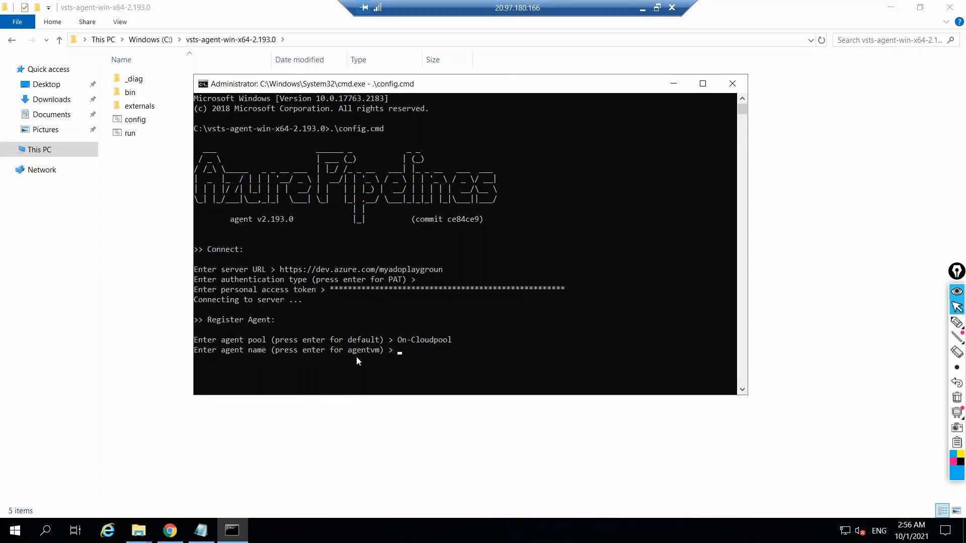
Check the agentvm page in the Azure portal, and name the agent agent-01-win in the remote configuration
{"action": "left_click", "coordinate": [643, 8]}
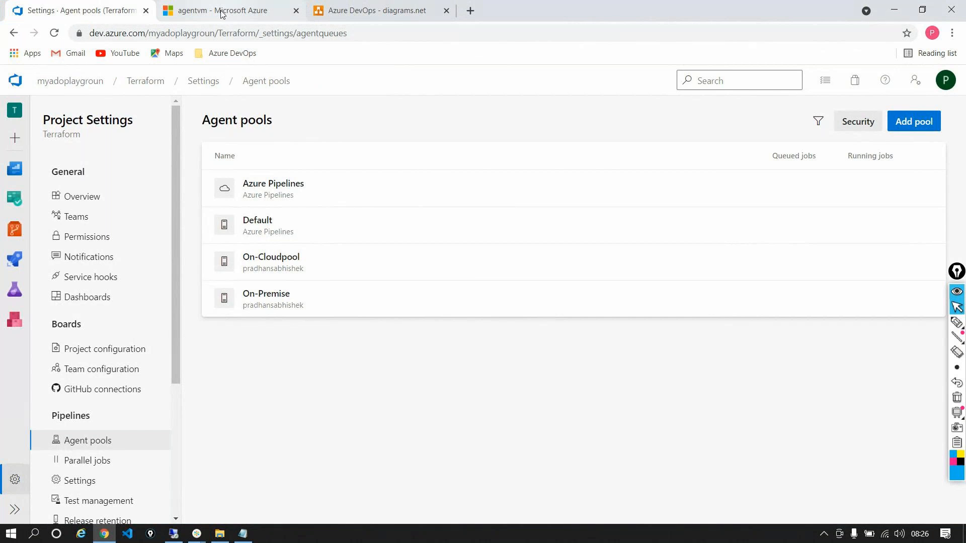
{"action": "left_click", "coordinate": [222, 14]}
{"action": "left_click", "coordinate": [173, 534]}
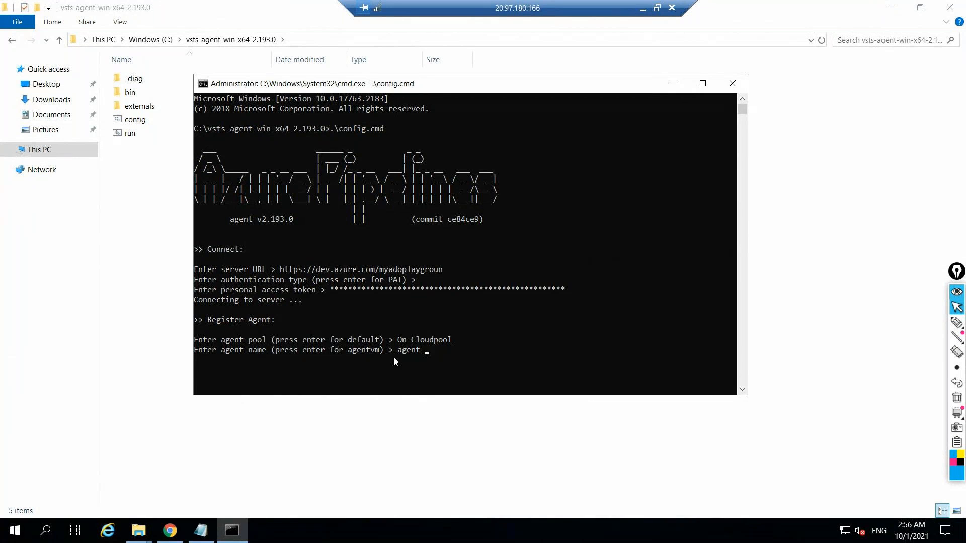
{"action": "type", "text": "01-win"}
{"action": "key", "text": "Return"}
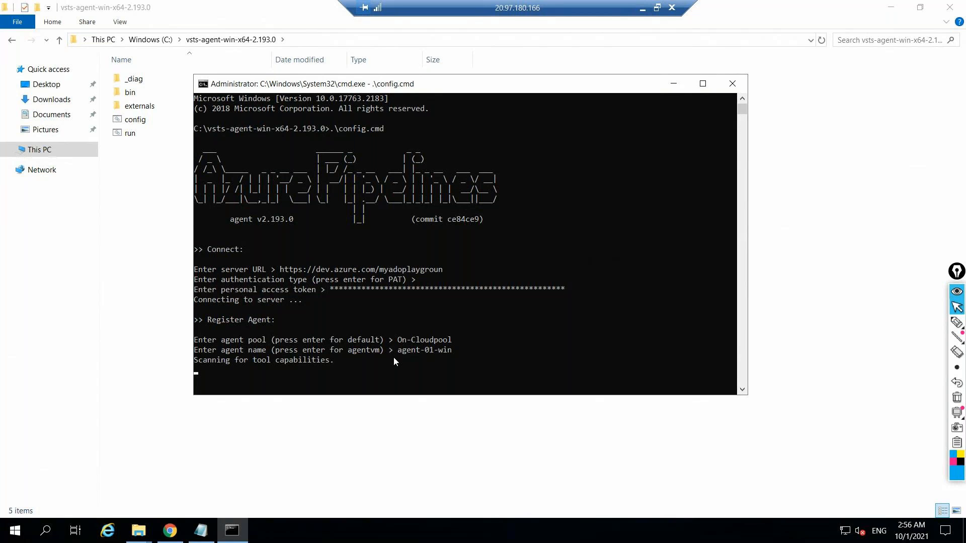
Maximize the command window, review the agent pools in Azure DevOps, and accept the default _work folder in the agent configuration
{"action": "left_click", "coordinate": [702, 83]}
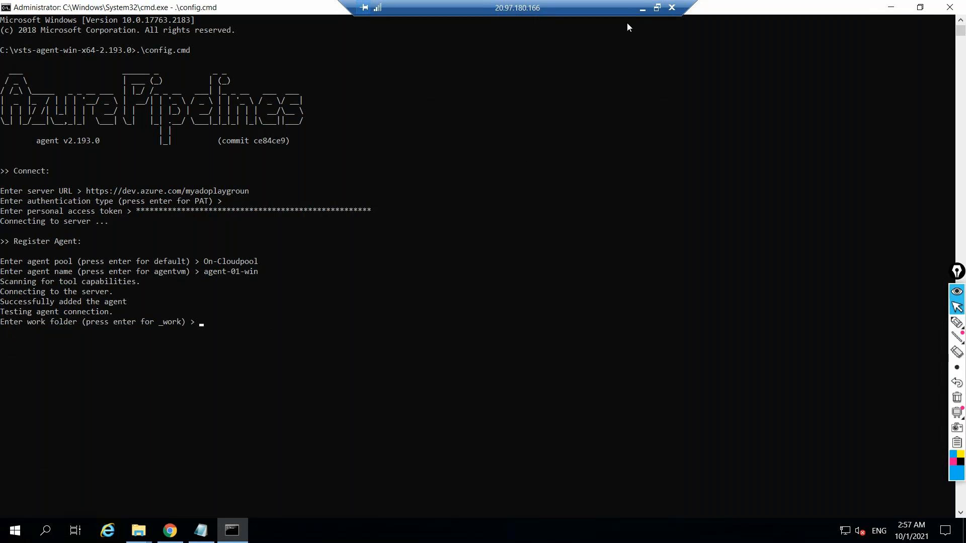
{"action": "left_click", "coordinate": [643, 9]}
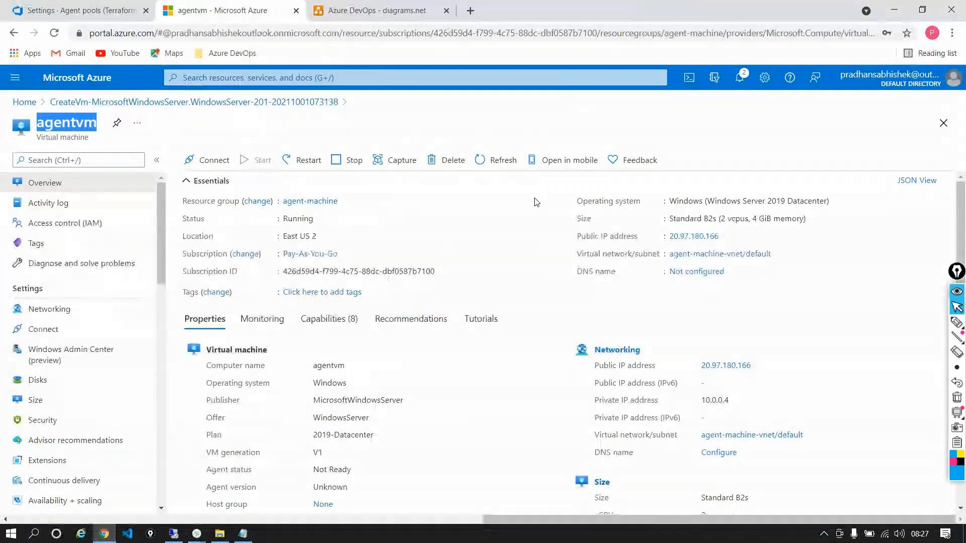
{"action": "left_click", "coordinate": [104, 11]}
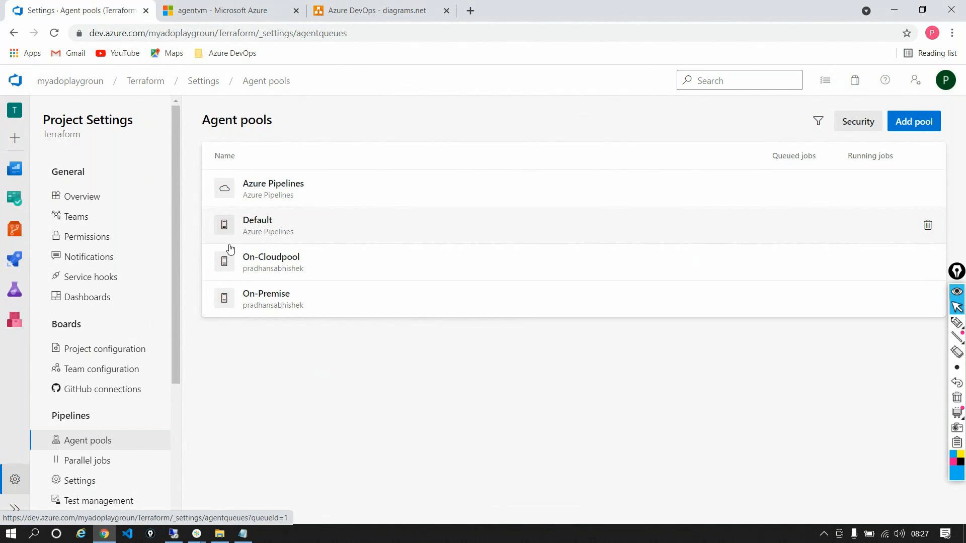
{"action": "left_click", "coordinate": [176, 536]}
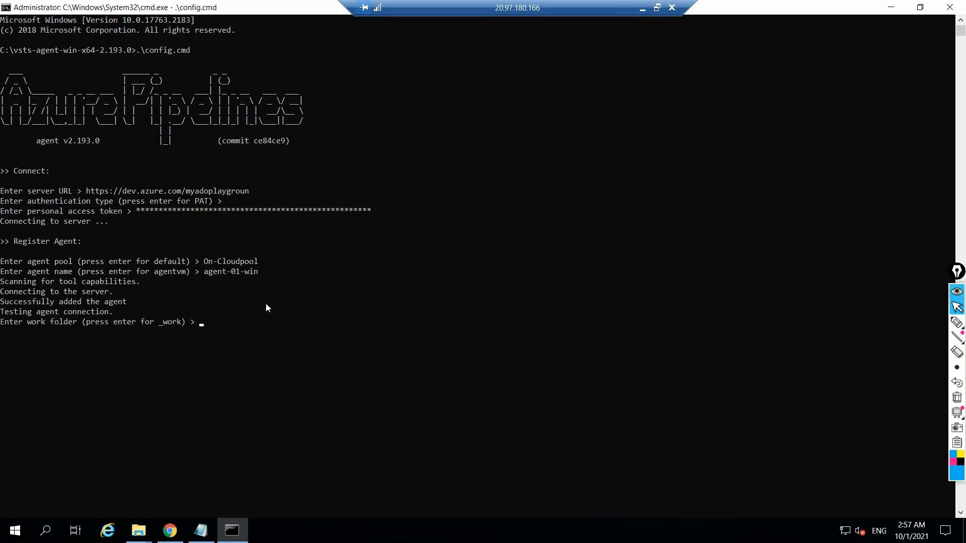
{"action": "key", "text": "Return"}
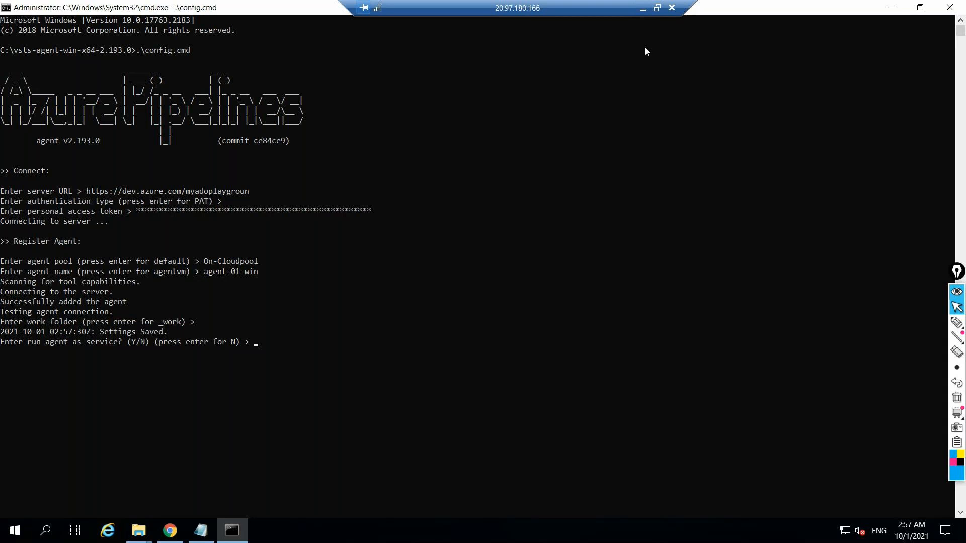
Open Task Manager on the remote machine in its detailed view, examine the list of Windows services, and close it
{"action": "left_click", "coordinate": [893, 8]}
{"action": "right_click", "coordinate": [482, 533]}
{"action": "left_click", "coordinate": [519, 467]}
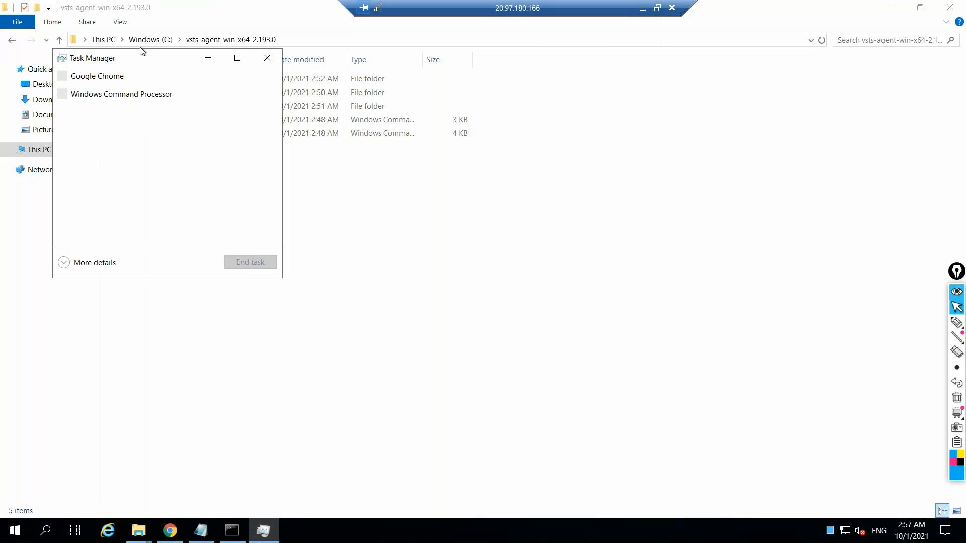
{"action": "left_click", "coordinate": [94, 265]}
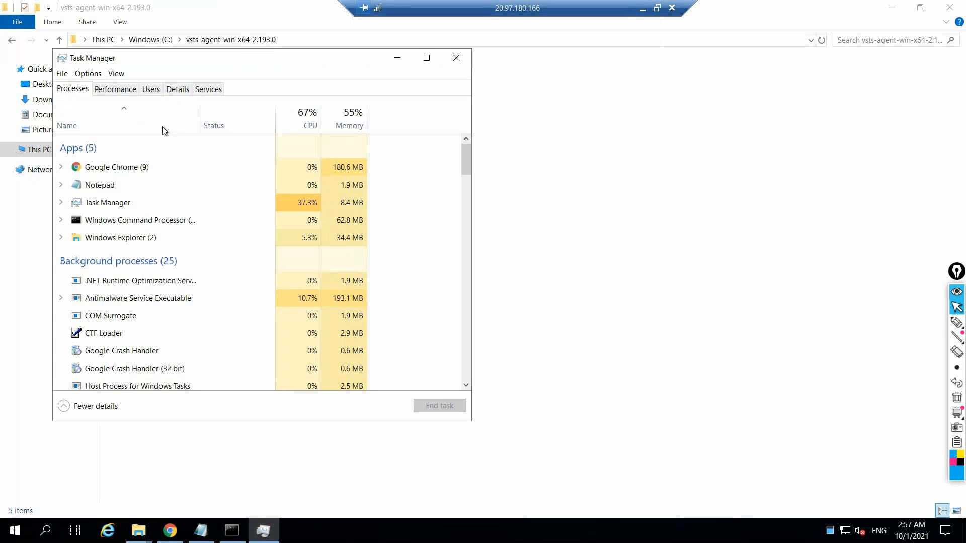
{"action": "left_click", "coordinate": [199, 92]}
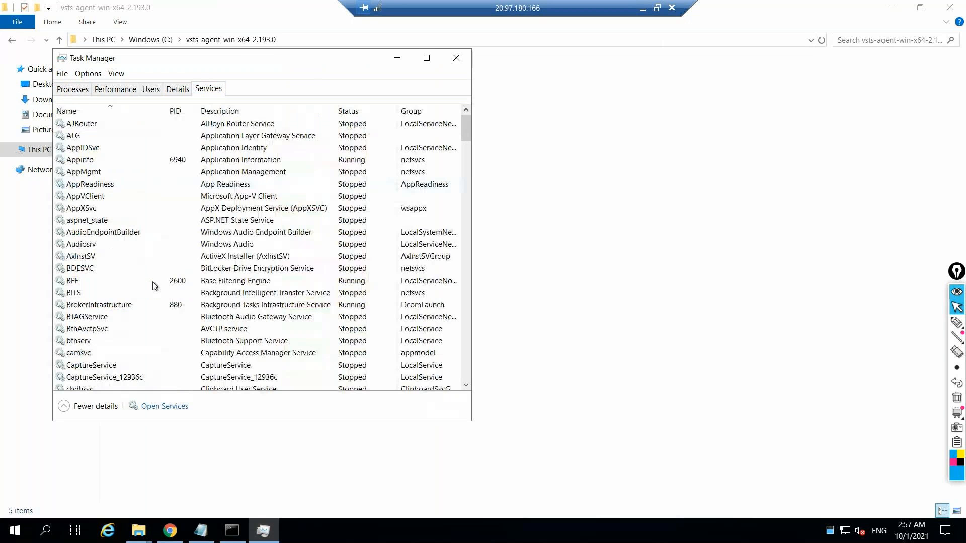
{"action": "left_click_drag", "start_coordinate": [466, 141], "coordinate": [463, 98]}
{"action": "left_click", "coordinate": [456, 58]}
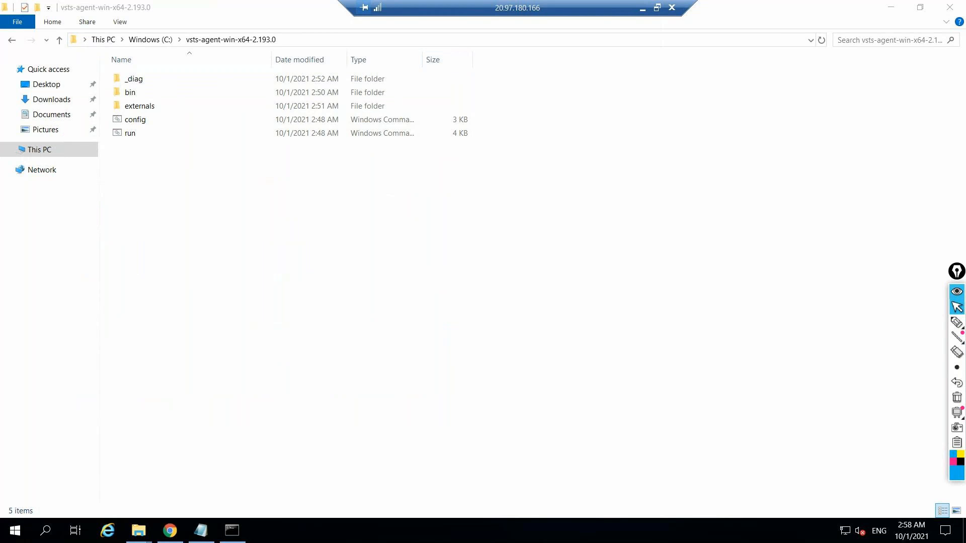
Return to the agent configuration and answer Y to run the agent as a service
{"action": "left_click", "coordinate": [241, 533]}
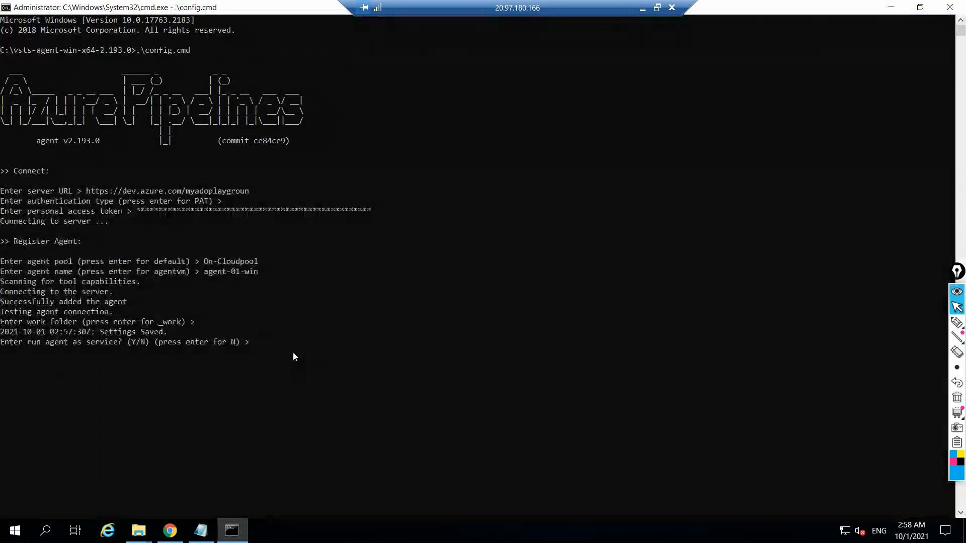
{"action": "left_click", "coordinate": [891, 7]}
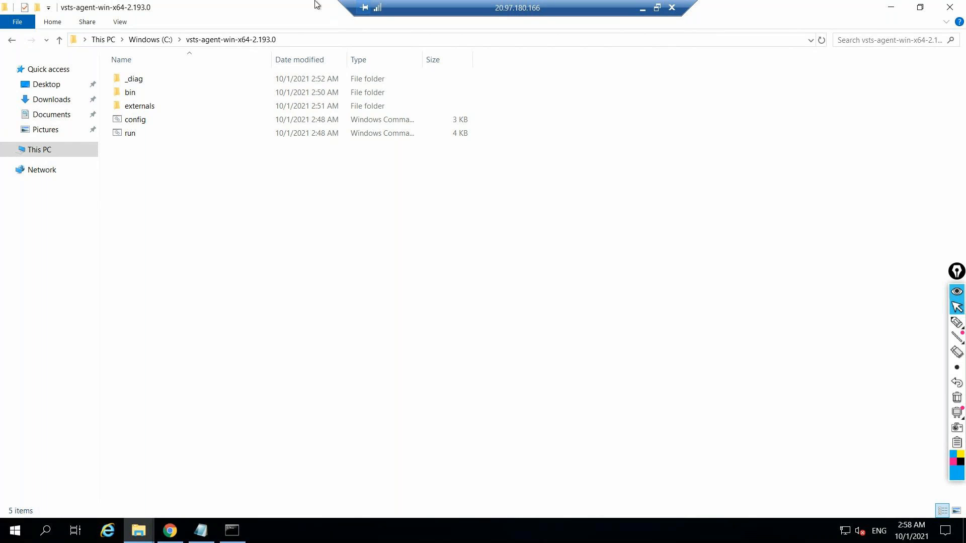
{"action": "left_click", "coordinate": [232, 531]}
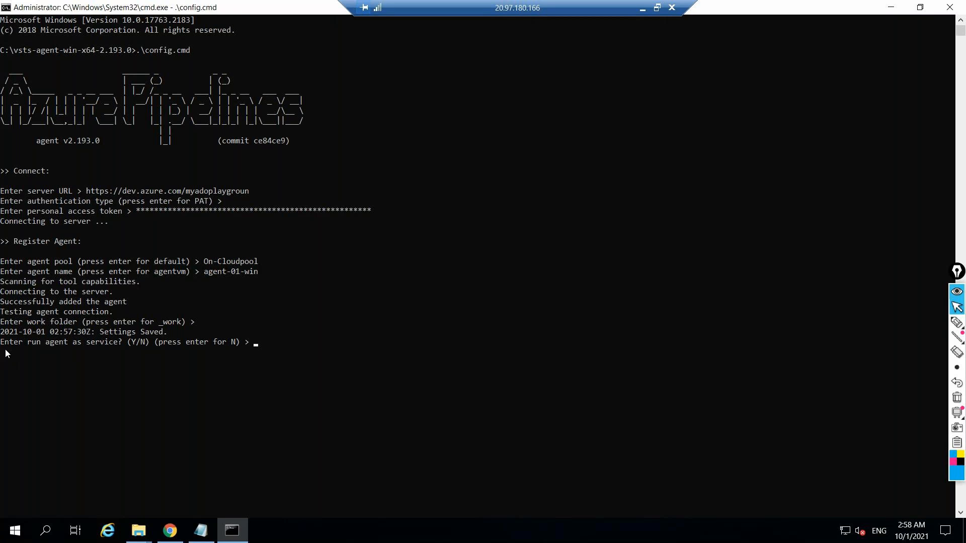
{"action": "left_click_drag", "start_coordinate": [4, 343], "coordinate": [120, 343]}
{"action": "left_click", "coordinate": [269, 341]}
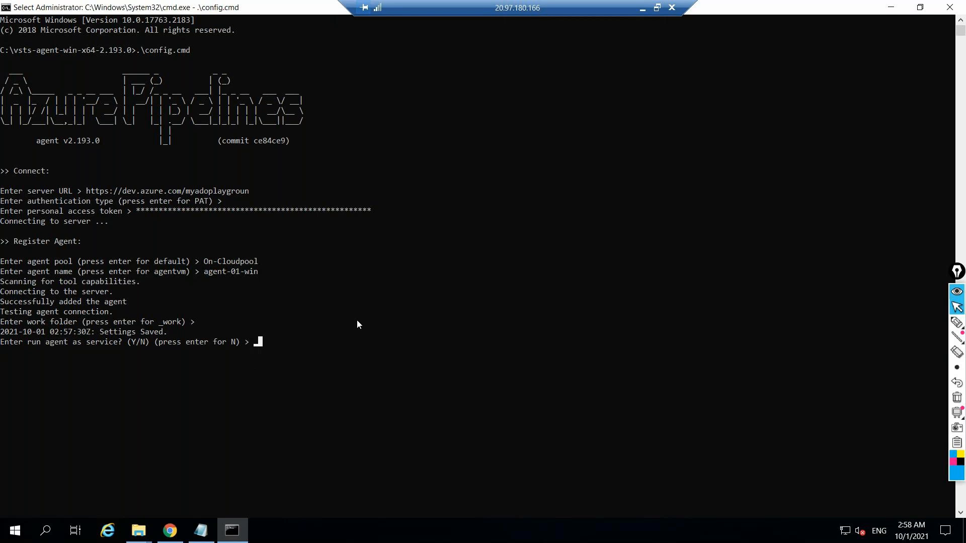
{"action": "type", "text": "Y"}
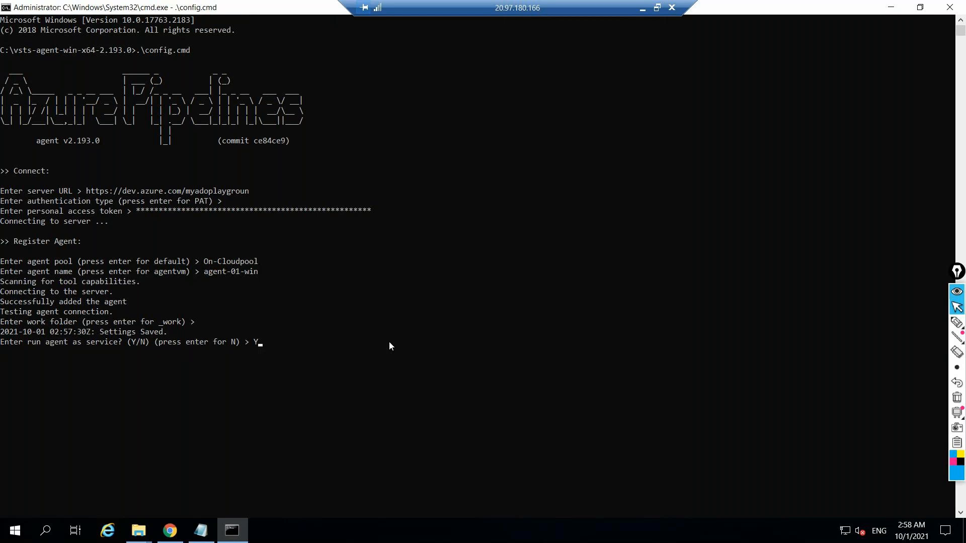
{"action": "key", "text": "Return"}
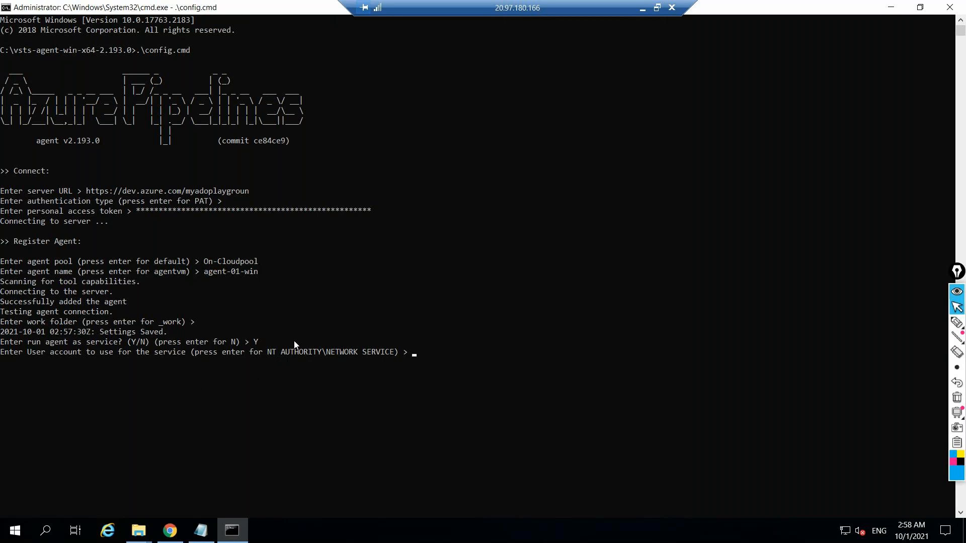
Accept the default NT AUTHORITY\NETWORK SERVICE account for the service and the default N so that it starts immediately
{"action": "left_click_drag", "start_coordinate": [267, 351], "coordinate": [393, 354]}
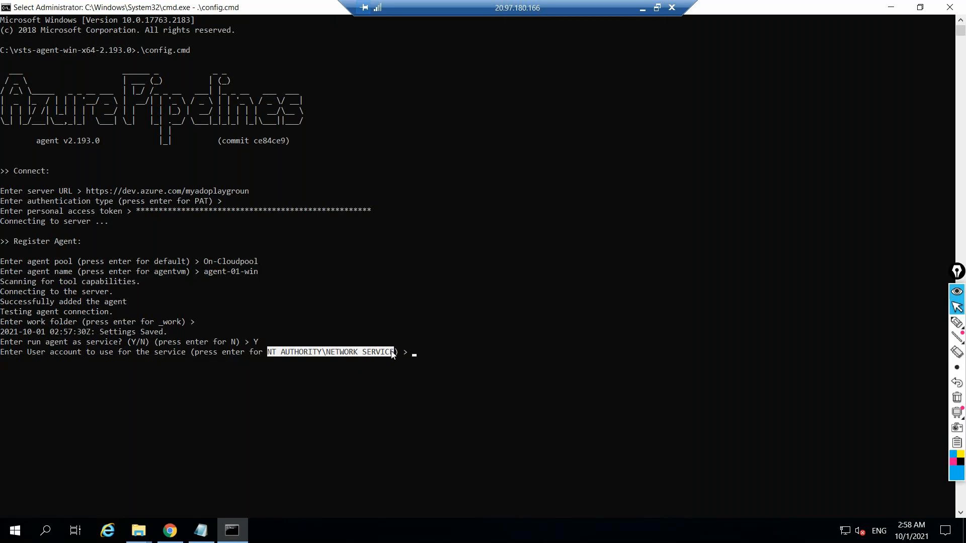
{"action": "right_click", "coordinate": [416, 352]}
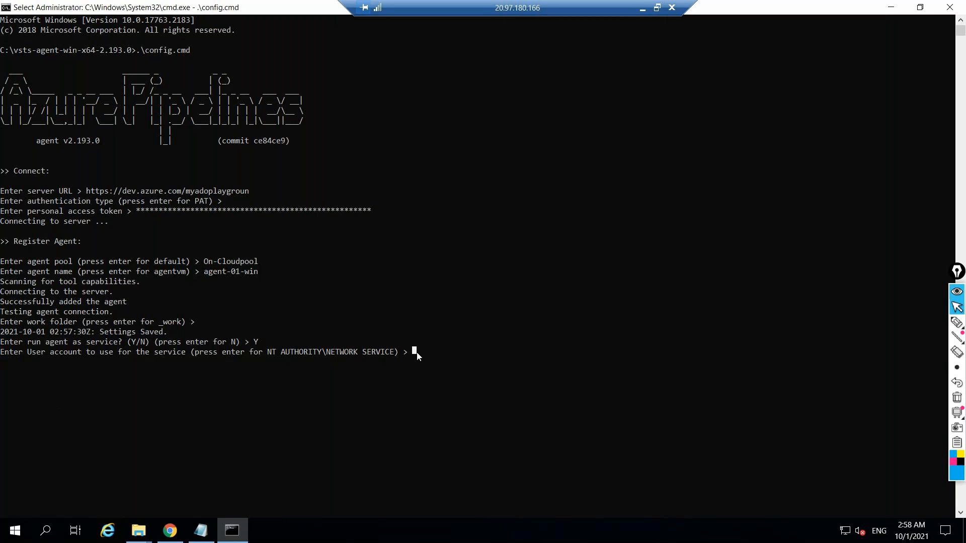
{"action": "right_click", "coordinate": [416, 352]}
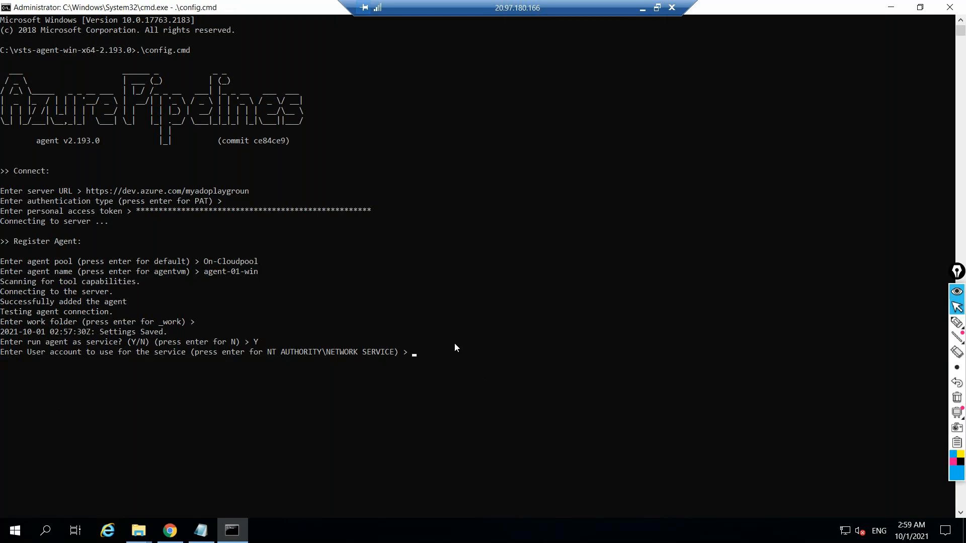
{"action": "left_click", "coordinate": [415, 359]}
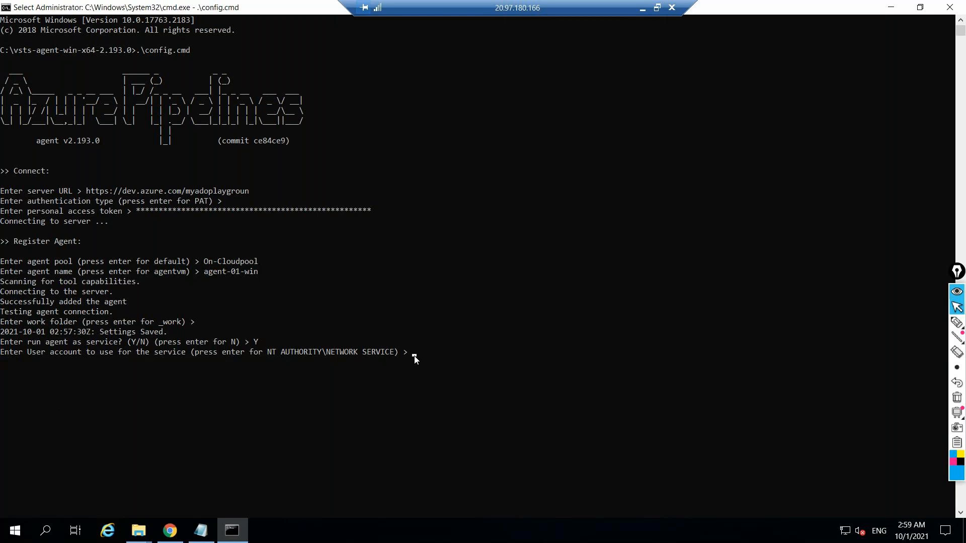
{"action": "right_click", "coordinate": [414, 355]}
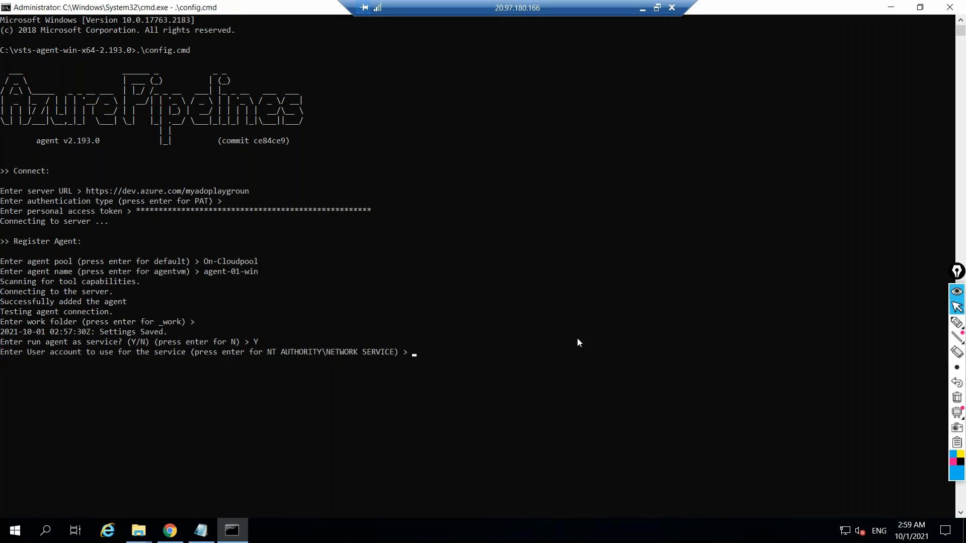
{"action": "left_click", "coordinate": [436, 352]}
{"action": "left_click", "coordinate": [412, 358]}
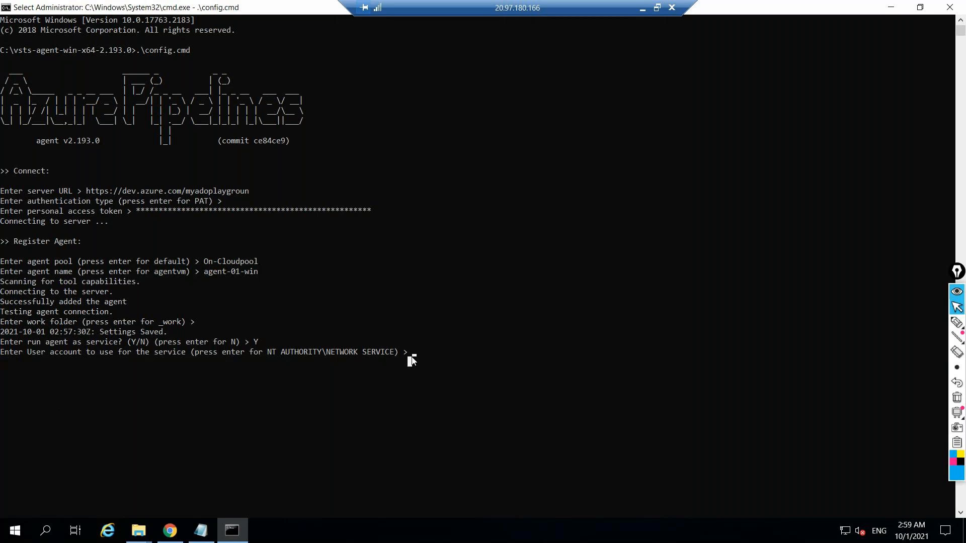
{"action": "key", "text": "Escape"}
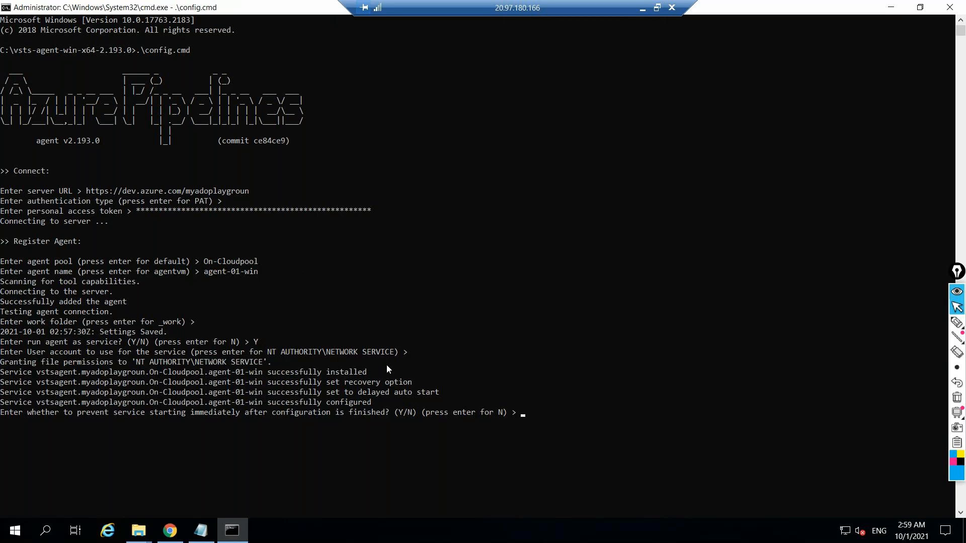
{"action": "key", "text": "Return"}
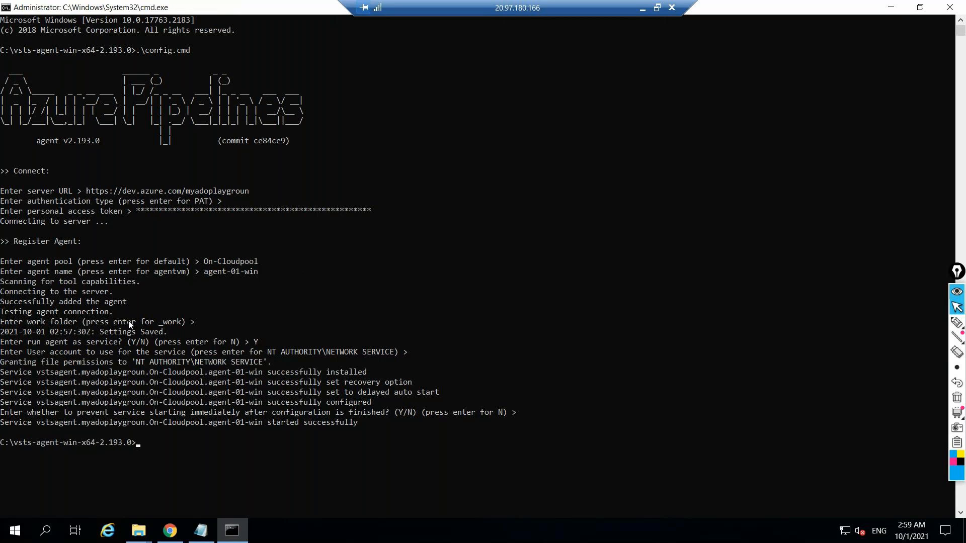
Switch to Azure DevOps and open the list of agents in the On-Cloudpool pool
{"action": "left_click", "coordinate": [641, 9]}
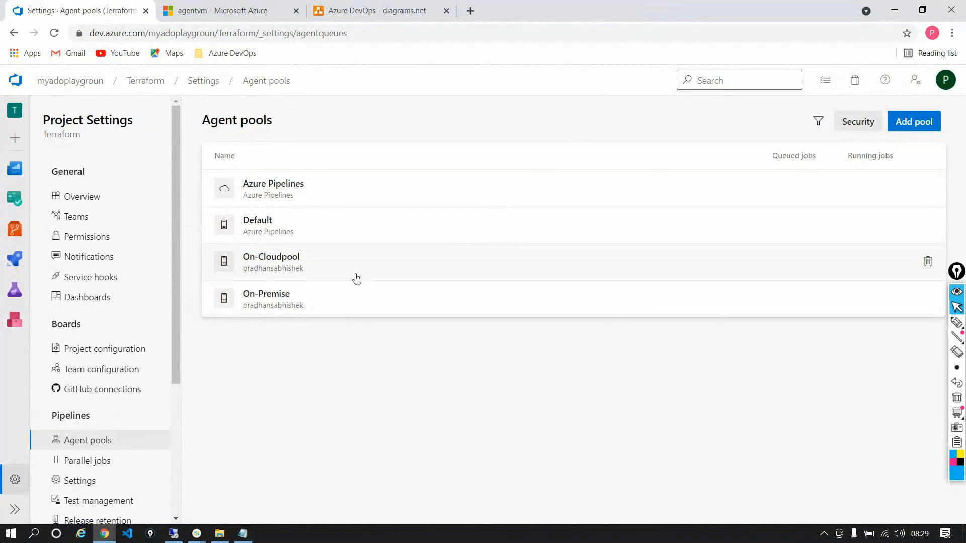
{"action": "left_click", "coordinate": [294, 291]}
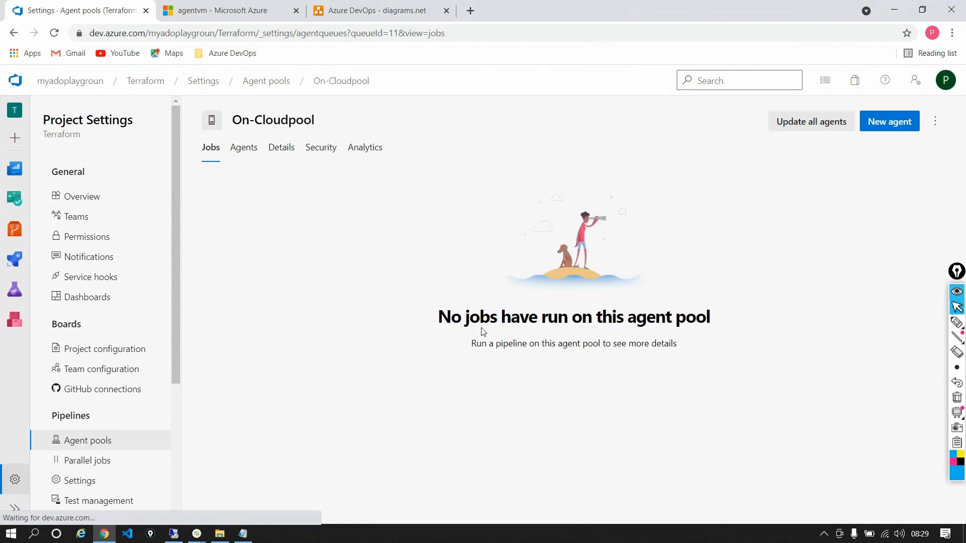
{"action": "left_click", "coordinate": [243, 148]}
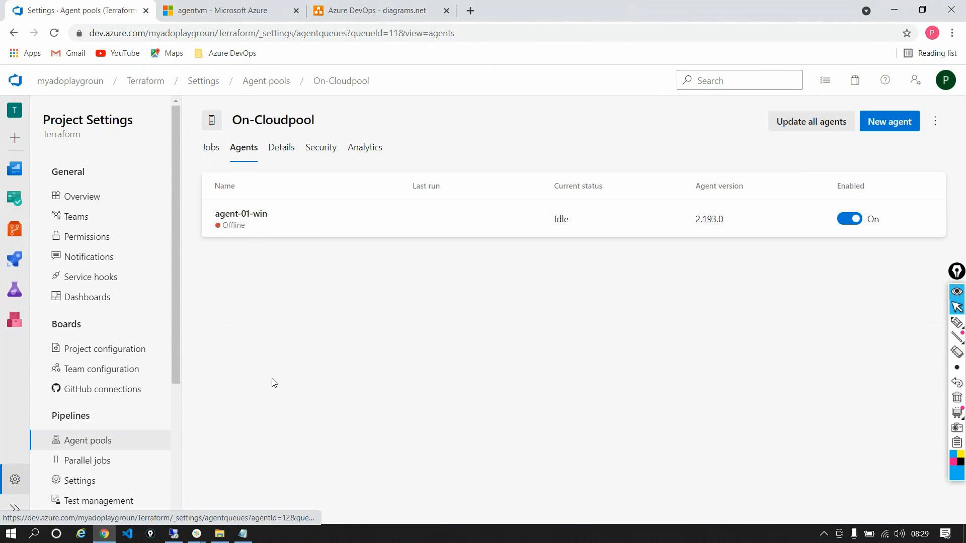
Return to the remote machine and close its command window and the vsts-agent-win-x64-2.193.0 folder window
{"action": "left_click", "coordinate": [182, 537]}
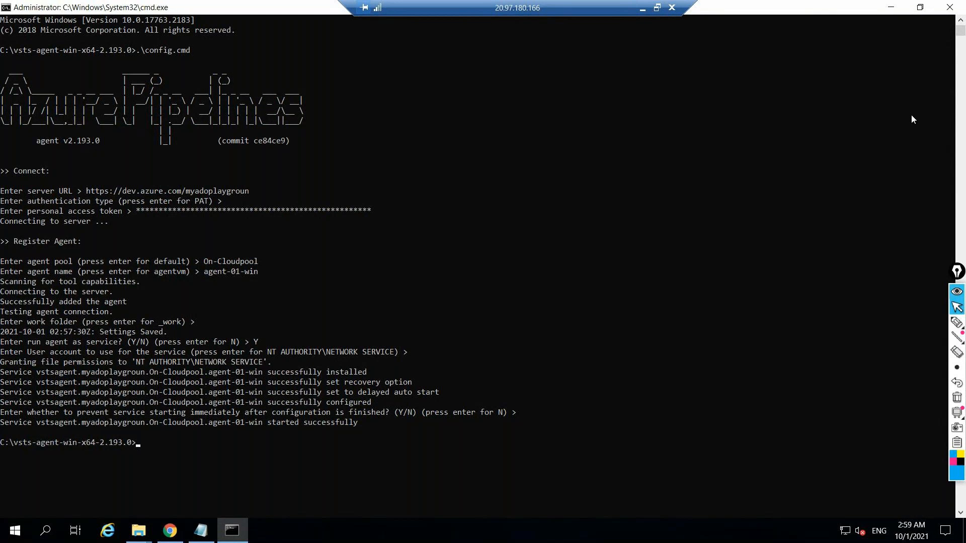
{"action": "left_click", "coordinate": [949, 7]}
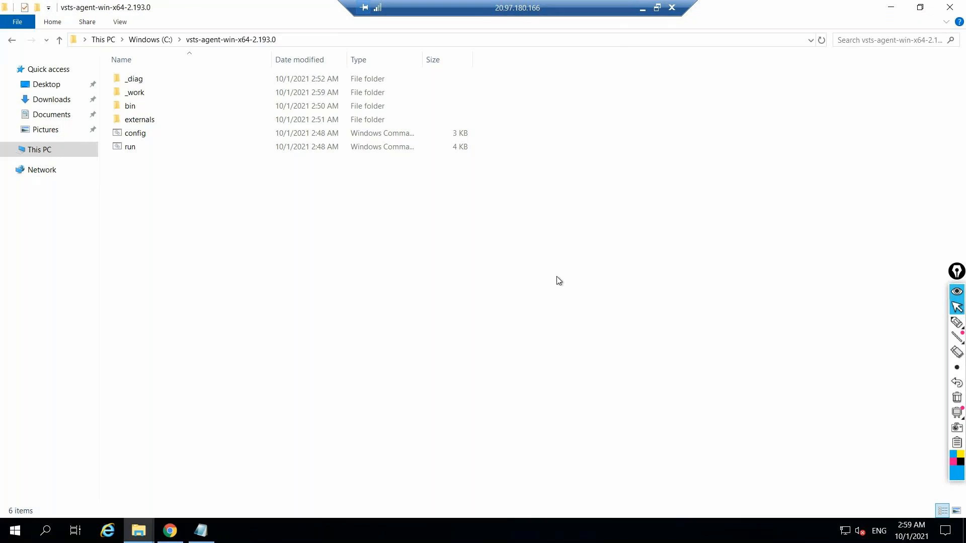
{"action": "left_click", "coordinate": [949, 7]}
{"action": "left_click", "coordinate": [827, 84]}
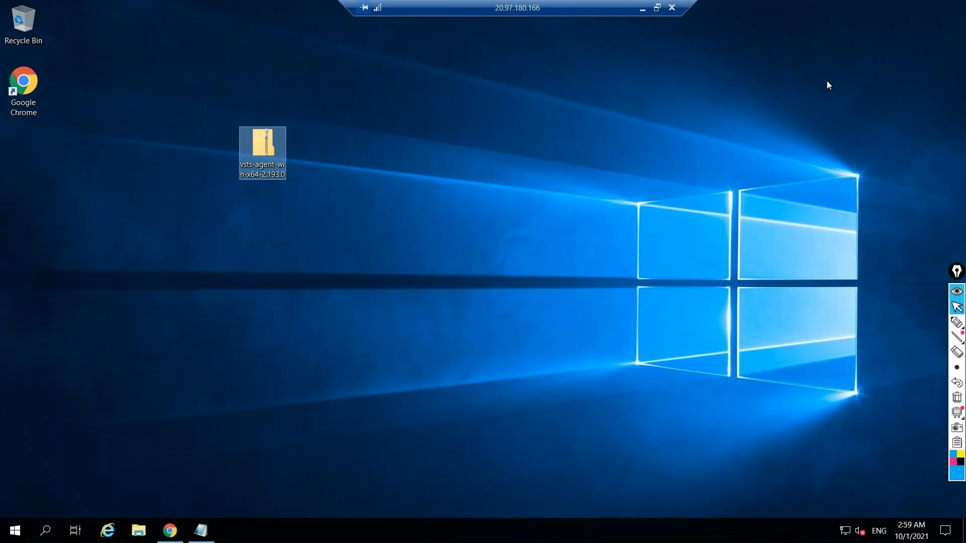
Move the vsts-agent-win-x64-2.193.0 archive beneath the Google Chrome shortcut on the remote desktop and close the open Notepad file
{"action": "left_click_drag", "start_coordinate": [247, 152], "coordinate": [23, 158]}
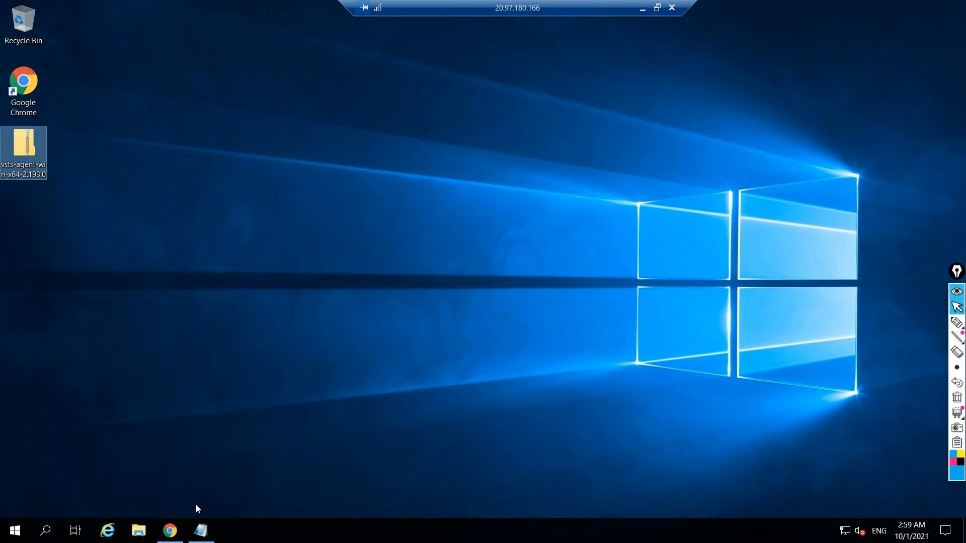
{"action": "left_click", "coordinate": [201, 529]}
{"action": "left_click", "coordinate": [721, 25]}
{"action": "left_click", "coordinate": [501, 266]}
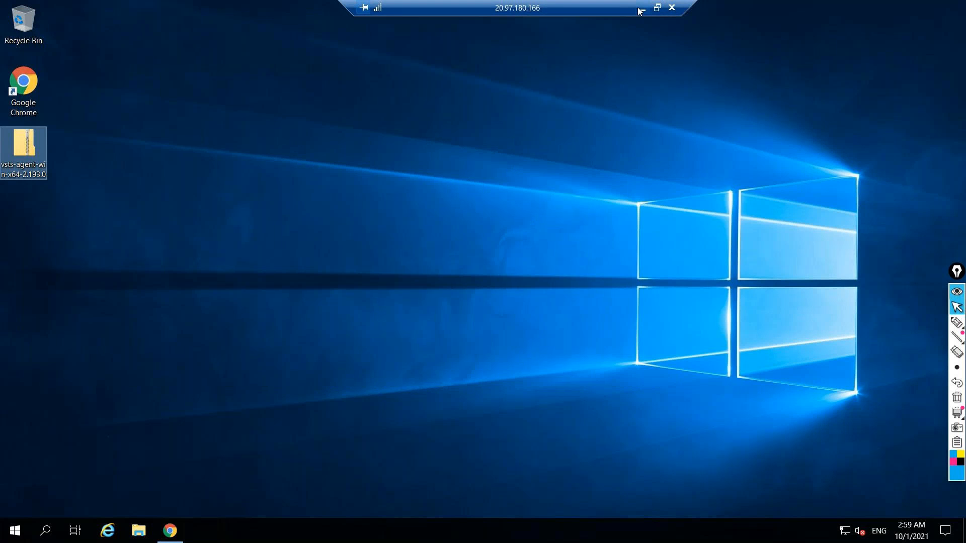
In Azure DevOps, review the new agent setup instructions for Windows, macOS and Linux x64, then close them
{"action": "left_click", "coordinate": [640, 9]}
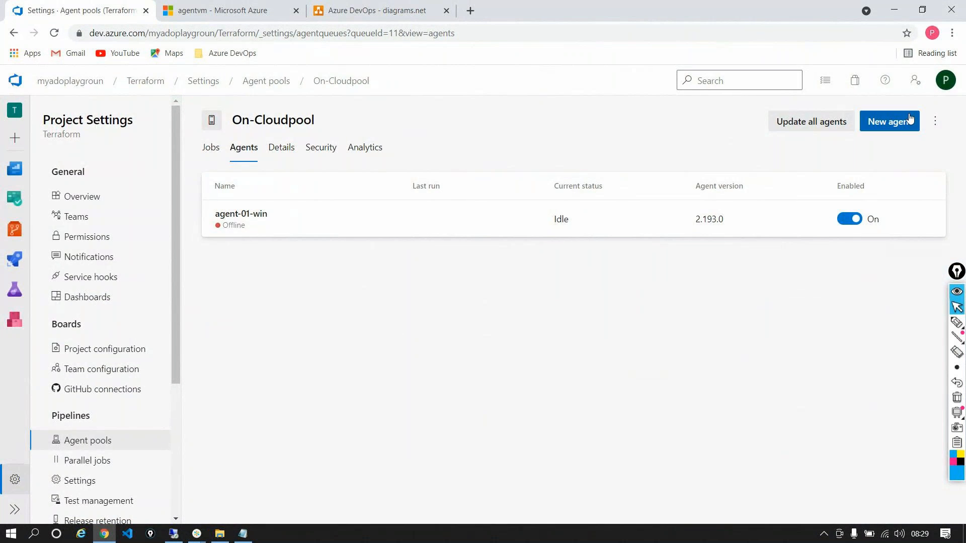
{"action": "left_click", "coordinate": [910, 120]}
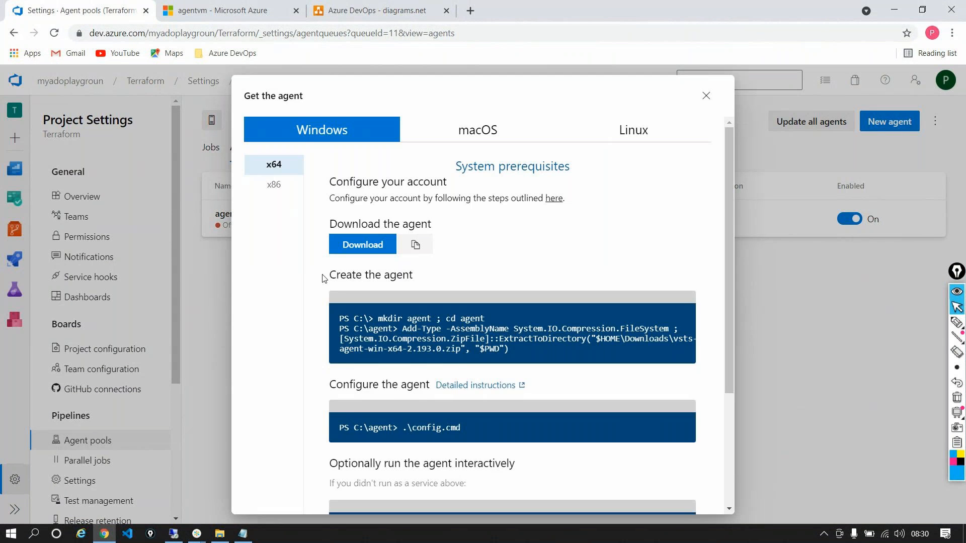
{"action": "scroll", "coordinate": [422, 344], "scroll_direction": "down", "scroll_amount": 2}
{"action": "scroll", "coordinate": [421, 344], "scroll_direction": "down", "scroll_amount": 1}
{"action": "scroll", "coordinate": [421, 344], "scroll_direction": "up", "scroll_amount": 5}
{"action": "left_click", "coordinate": [533, 130]}
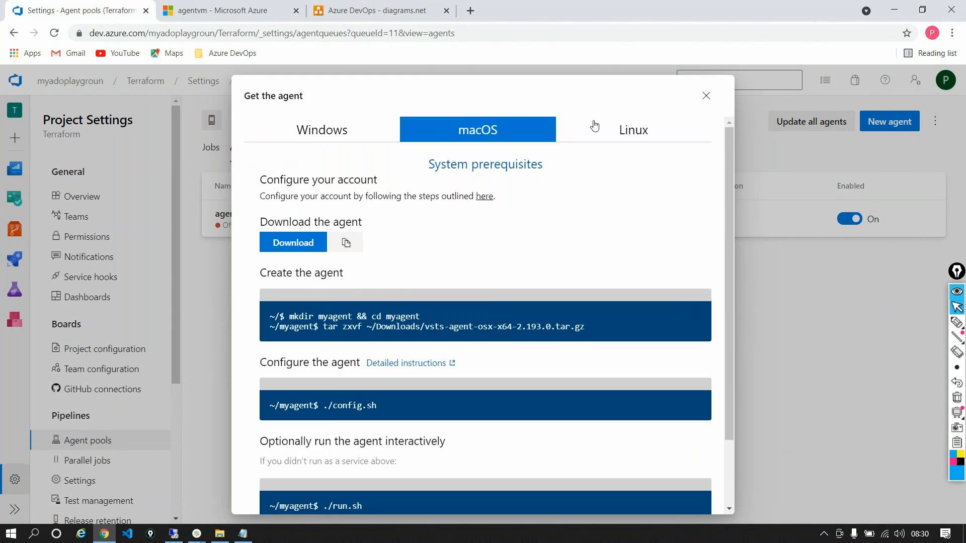
{"action": "left_click", "coordinate": [594, 126]}
{"action": "scroll", "coordinate": [459, 258], "scroll_direction": "down", "scroll_amount": 3}
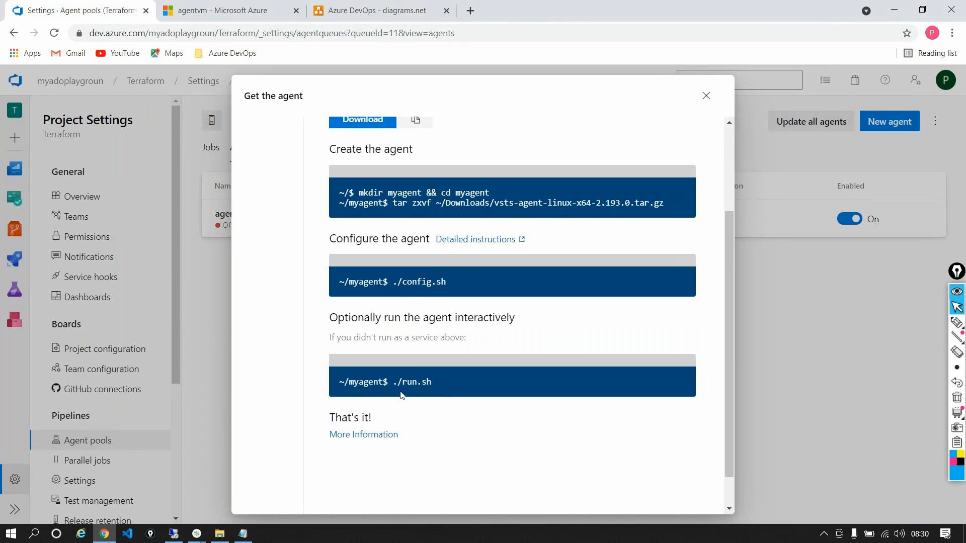
{"action": "scroll", "coordinate": [473, 458], "scroll_direction": "up", "scroll_amount": 3}
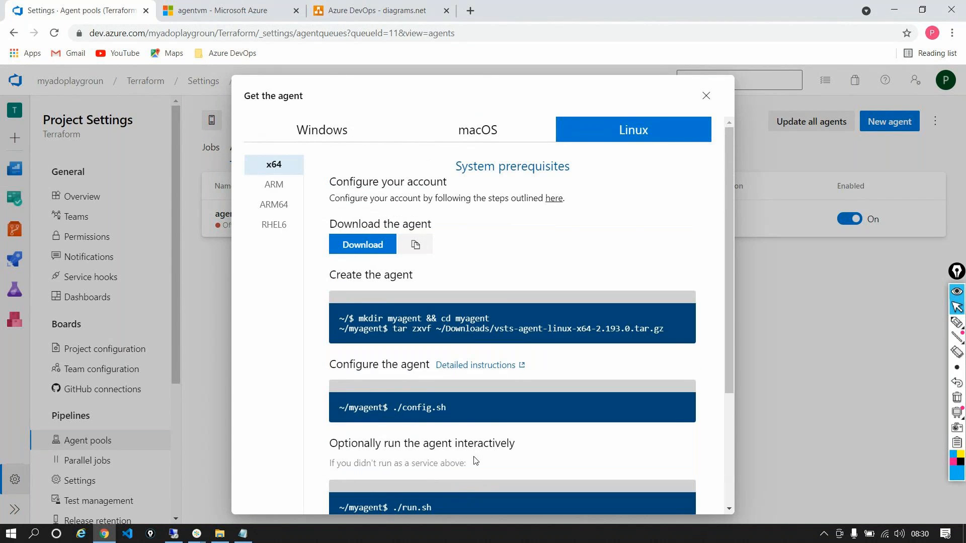
{"action": "left_click", "coordinate": [705, 94]}
Return to the remote machine and shut it down with the reason Other (Unplanned)
{"action": "left_click", "coordinate": [174, 534]}
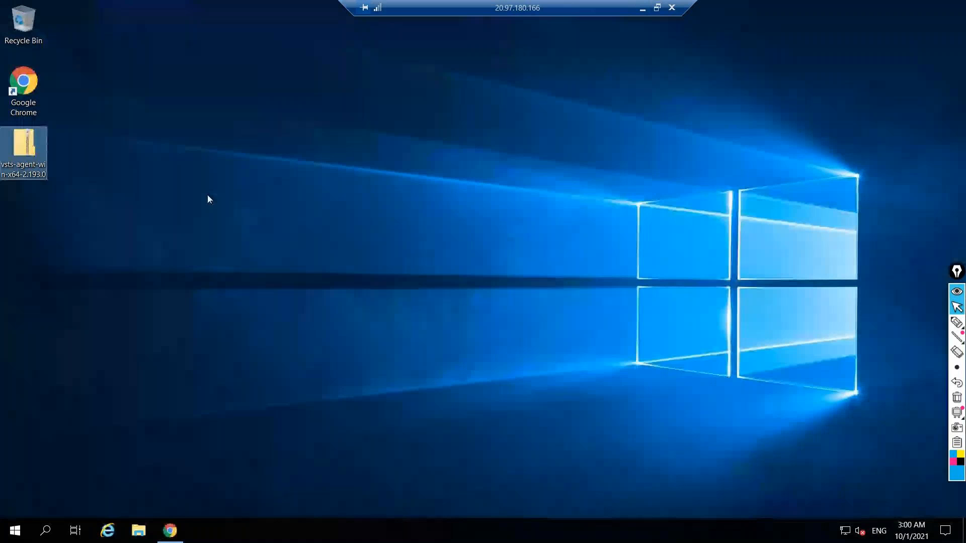
{"action": "right_click", "coordinate": [10, 522]}
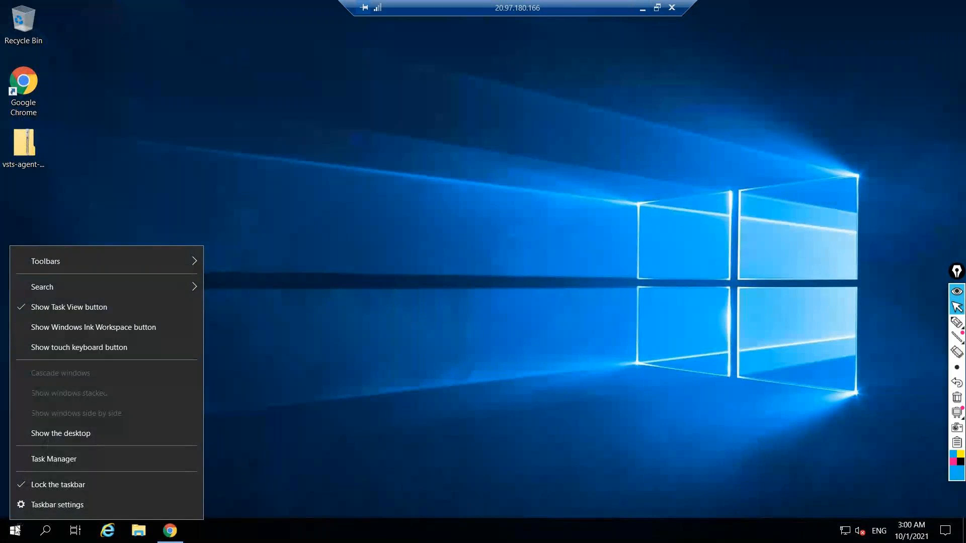
{"action": "right_click", "coordinate": [11, 531]}
{"action": "left_click", "coordinate": [16, 521]}
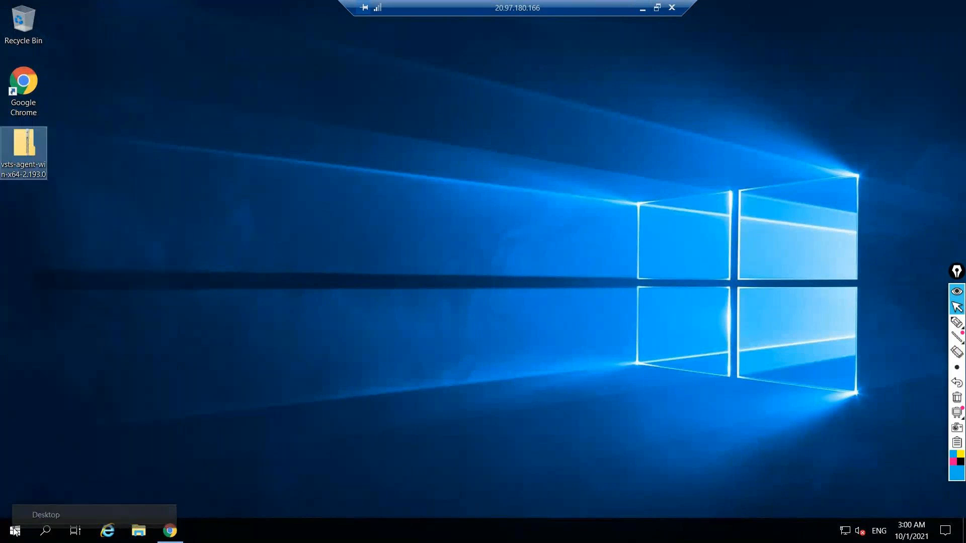
{"action": "right_click", "coordinate": [13, 527]}
{"action": "mouse_move", "coordinate": [86, 486]}
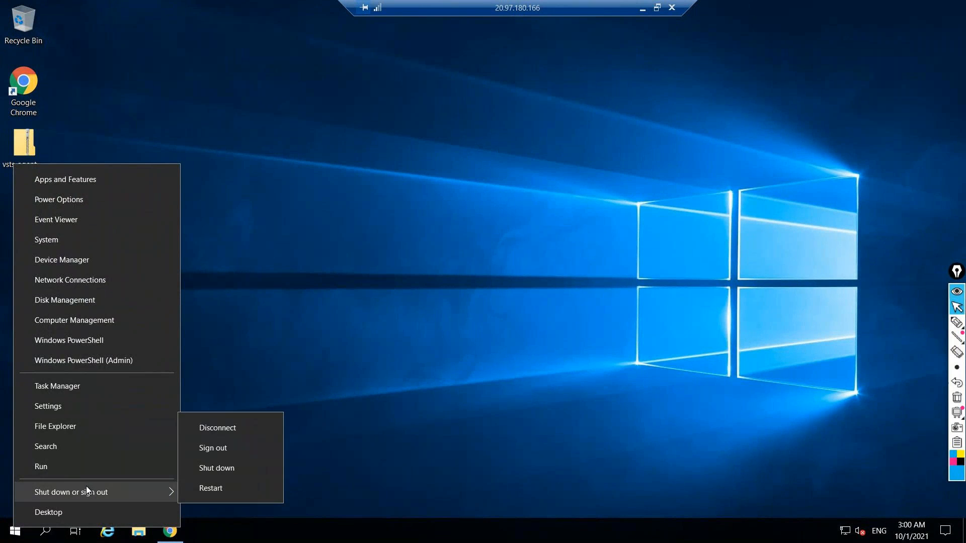
{"action": "left_click", "coordinate": [214, 468]}
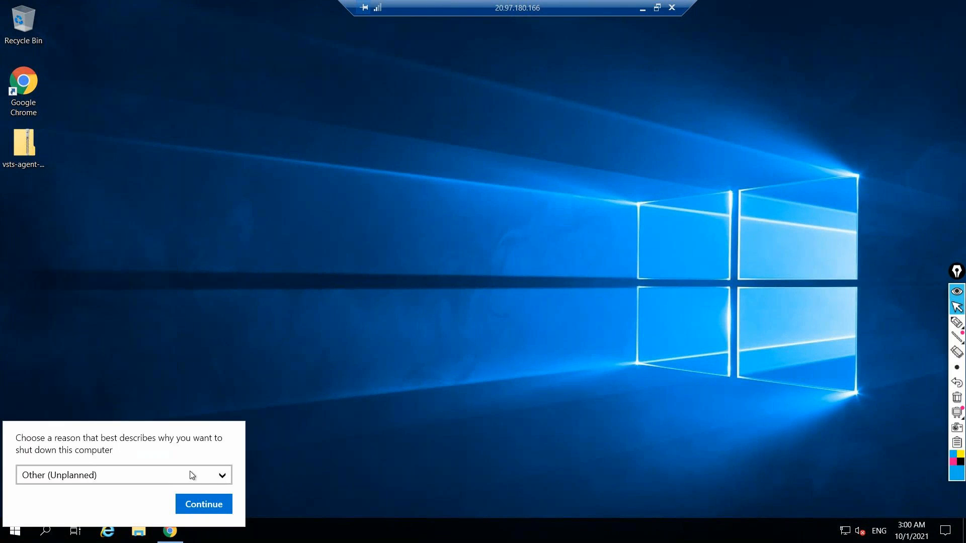
{"action": "left_click", "coordinate": [194, 509]}
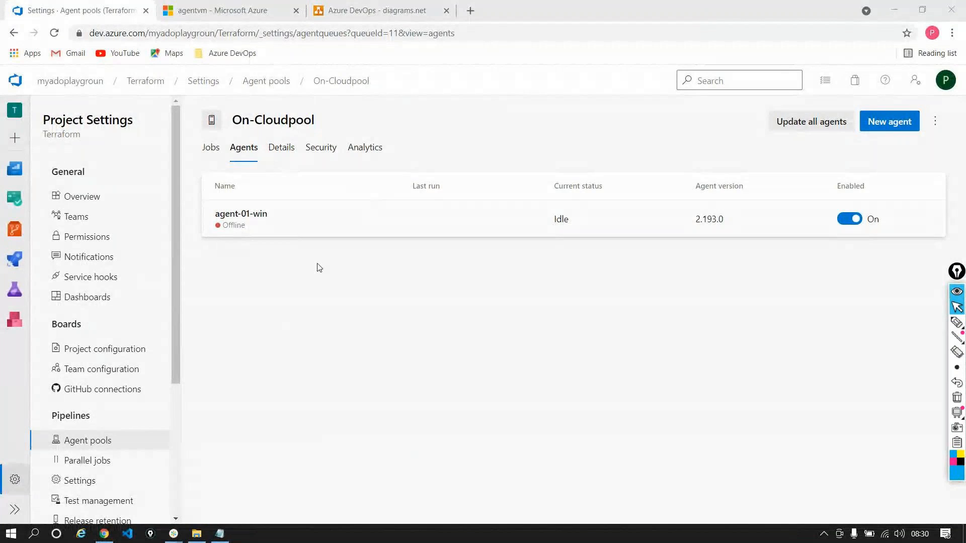
Stop the agentvm virtual machine in the Azure portal, reserving its public IP address
{"action": "left_click", "coordinate": [254, 13]}
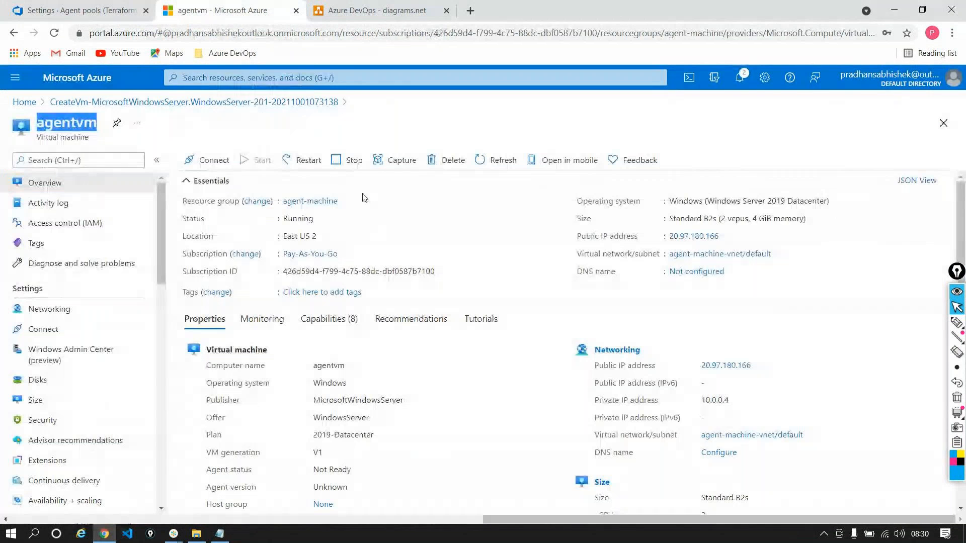
{"action": "left_click", "coordinate": [348, 159]}
{"action": "left_click", "coordinate": [186, 255]}
{"action": "left_click", "coordinate": [211, 320]}
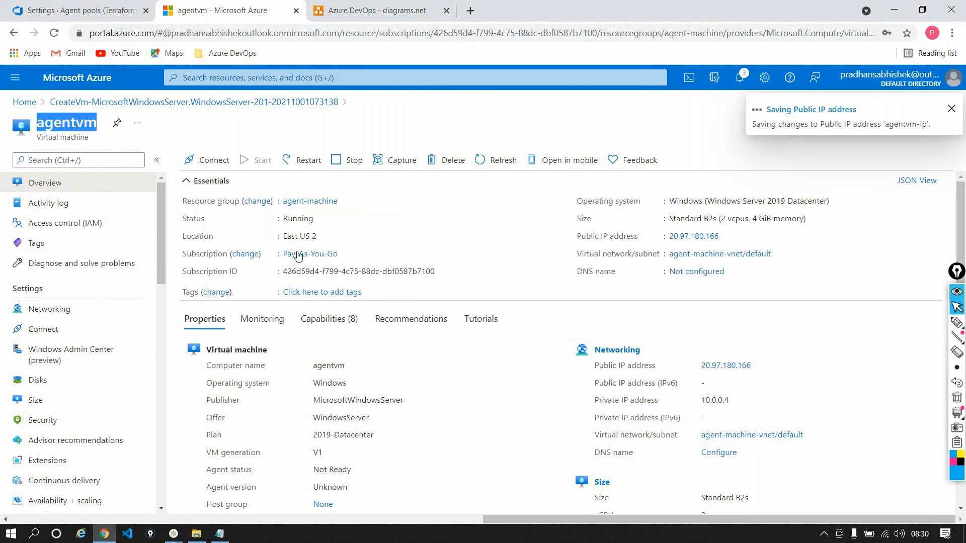
Return to the On-Cloudpool agents in Azure DevOps and view the user settings options, including personal access tokens
{"action": "left_click", "coordinate": [118, 13]}
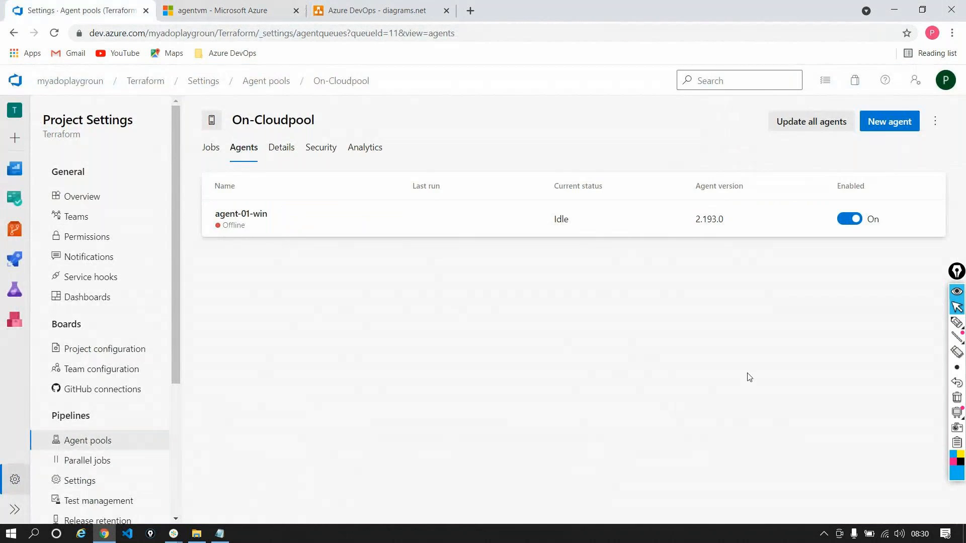
{"action": "left_click", "coordinate": [923, 78]}
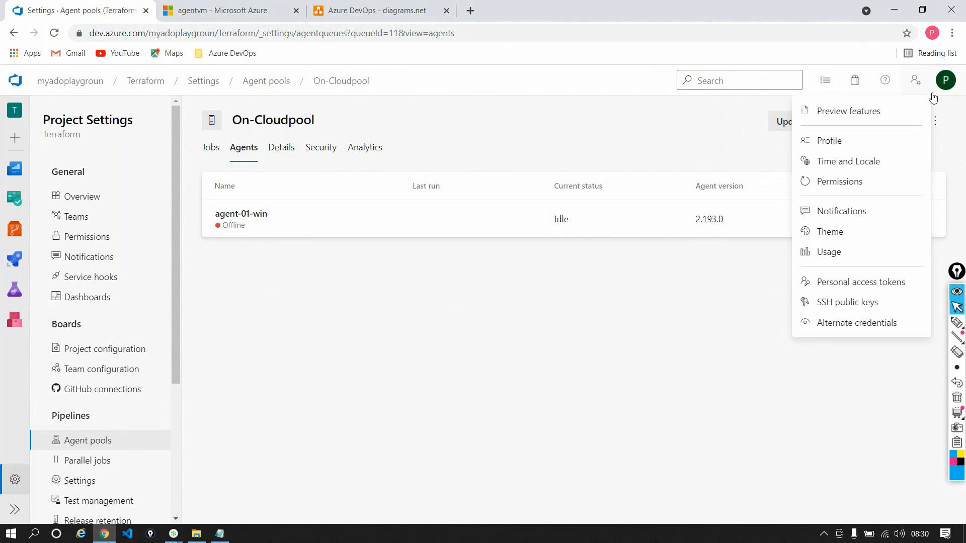
{"action": "left_click", "coordinate": [749, 261]}
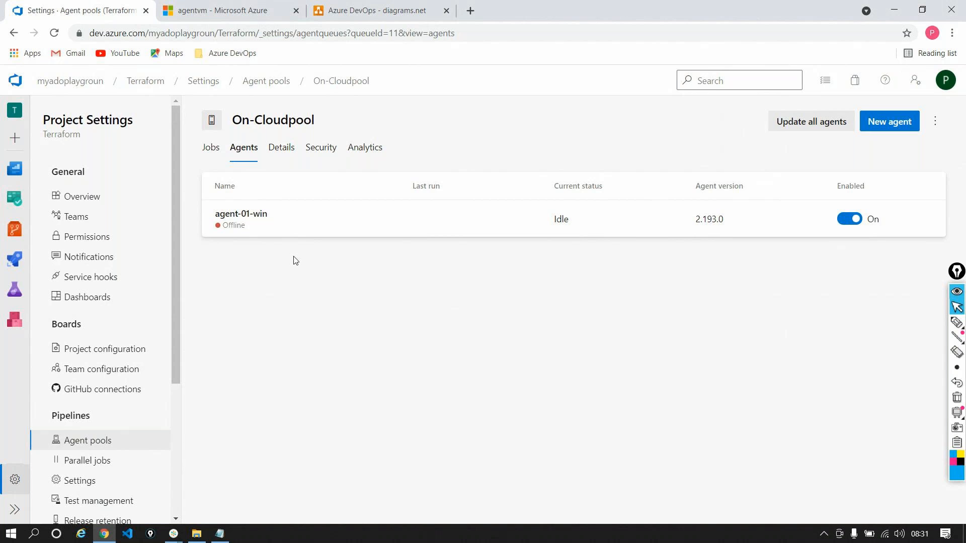
Refresh the agentvm overview in the Azure portal and check the notifications for the stop operation
{"action": "left_click", "coordinate": [215, 9]}
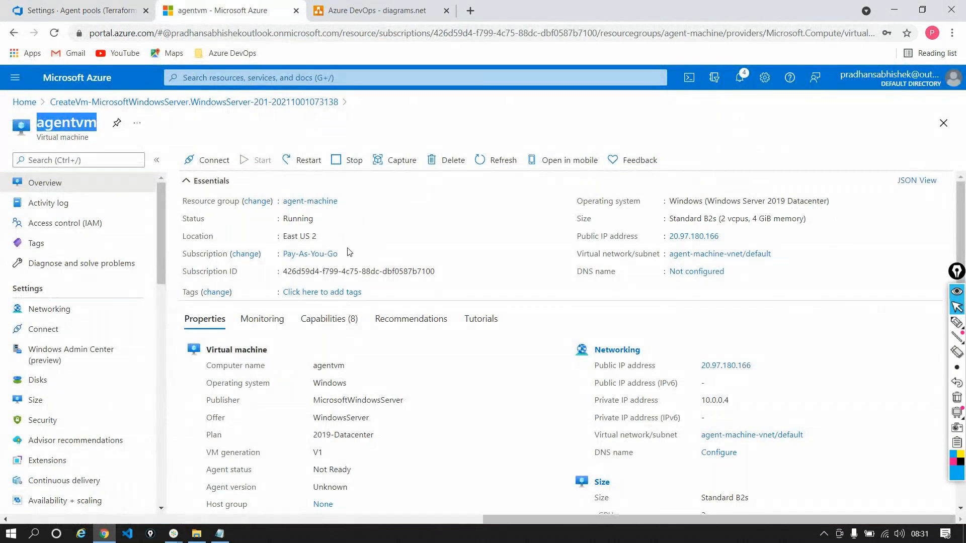
{"action": "left_click", "coordinate": [503, 159]}
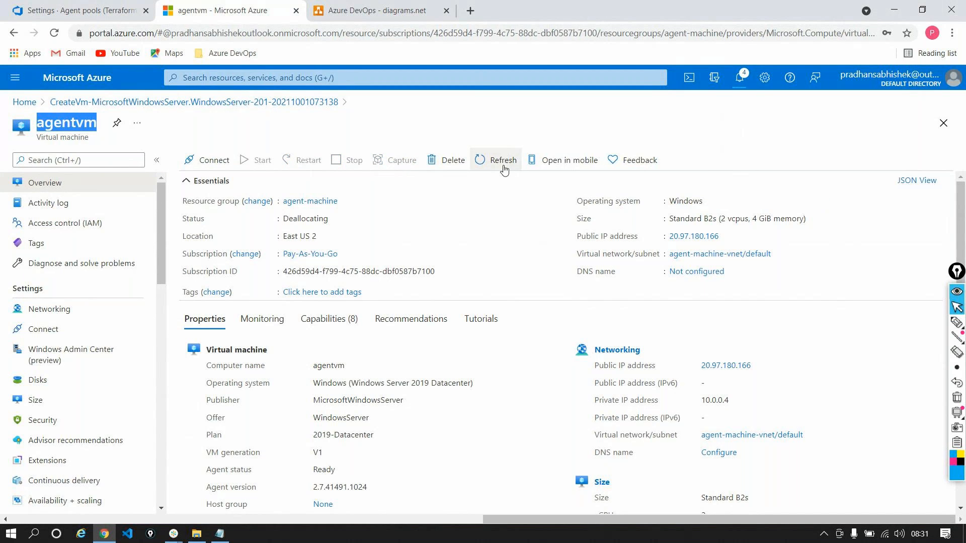
{"action": "left_click", "coordinate": [736, 79]}
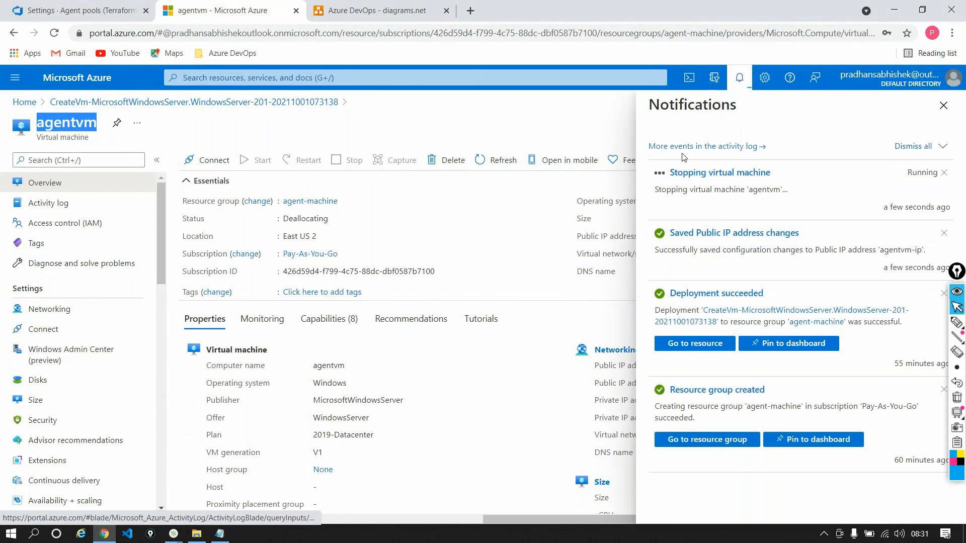
{"action": "left_click", "coordinate": [943, 106]}
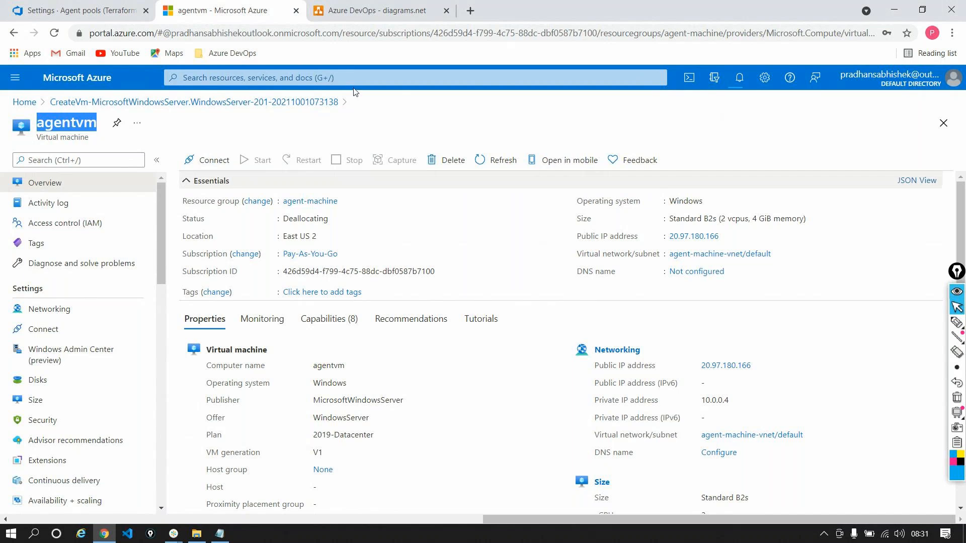
Check agent-01-win in Azure DevOps, then recheck the stop operation's notifications and refresh the agentvm overview in the Azure portal
{"action": "left_click", "coordinate": [112, 11]}
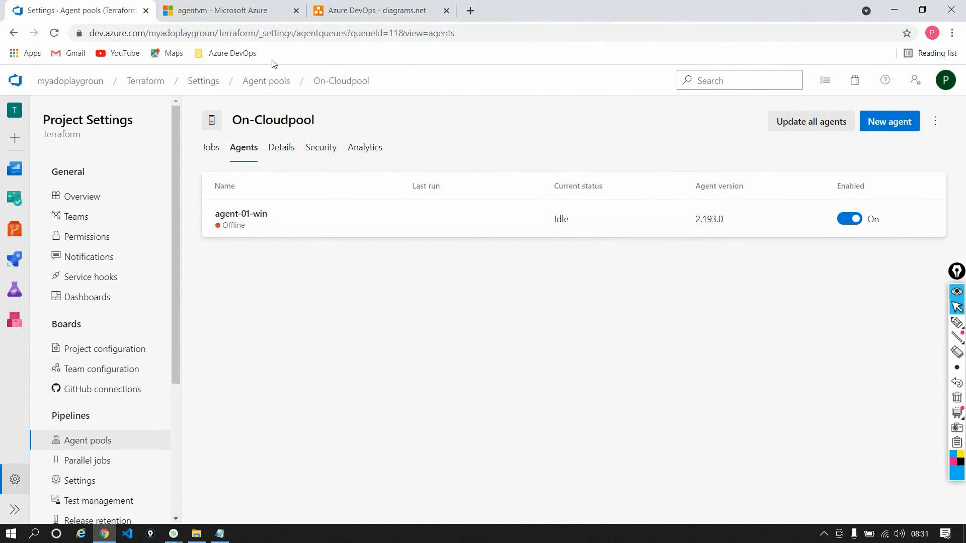
{"action": "left_click", "coordinate": [257, 9]}
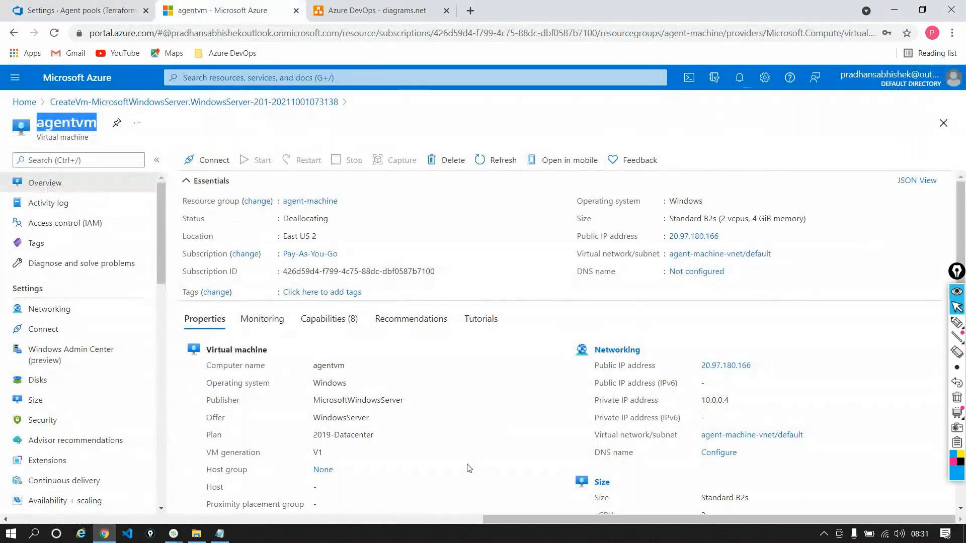
{"action": "left_click", "coordinate": [739, 88]}
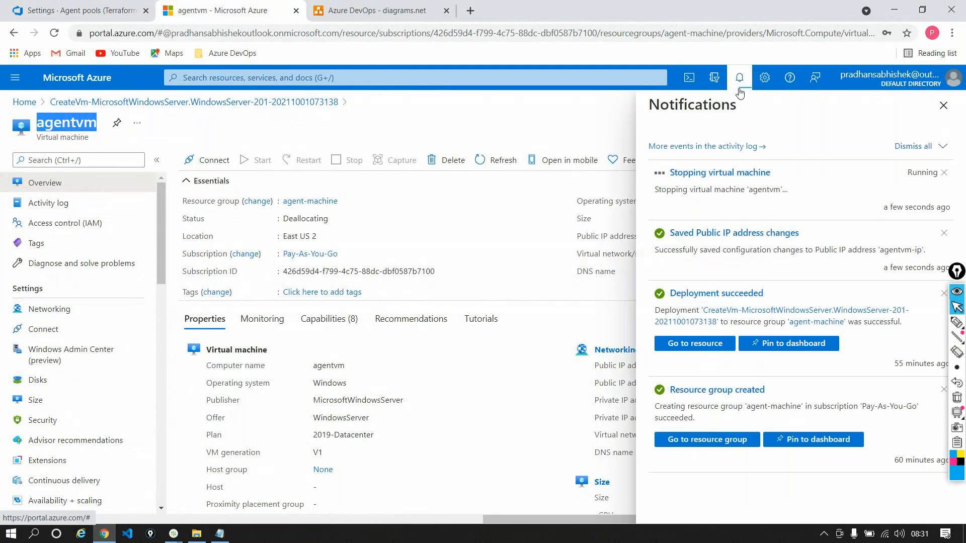
{"action": "left_click", "coordinate": [740, 92]}
{"action": "left_click", "coordinate": [486, 161]}
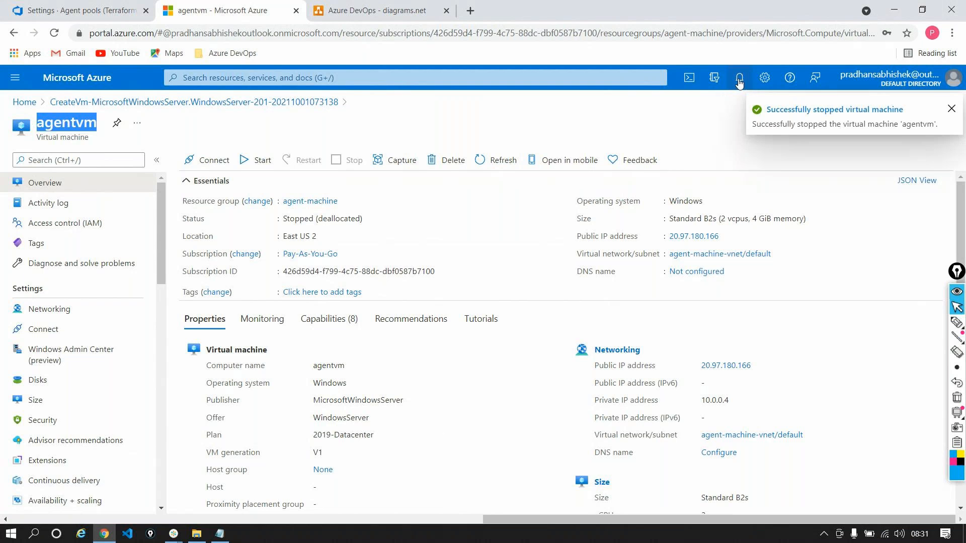
Start the agentvm virtual machine in the Azure portal
{"action": "left_click", "coordinate": [253, 161]}
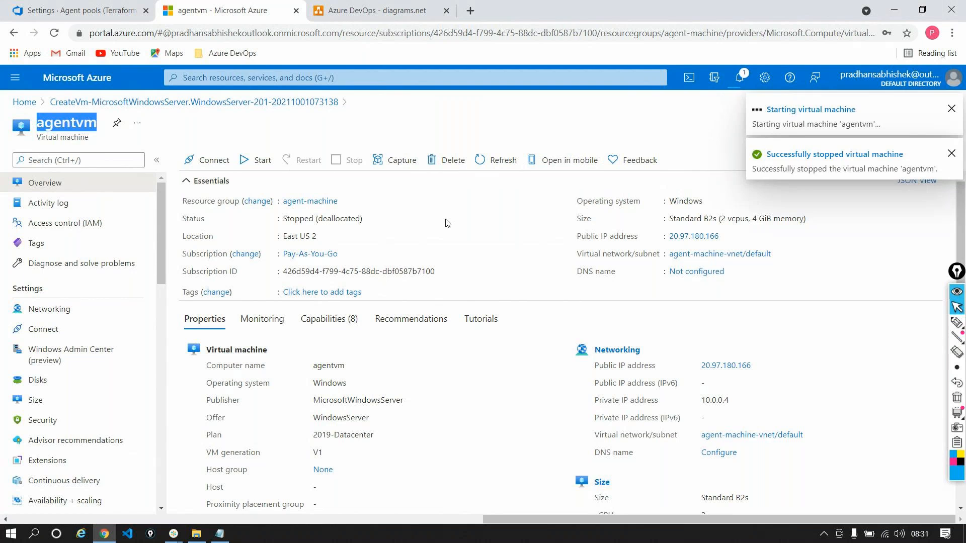
{"action": "left_click", "coordinate": [173, 534]}
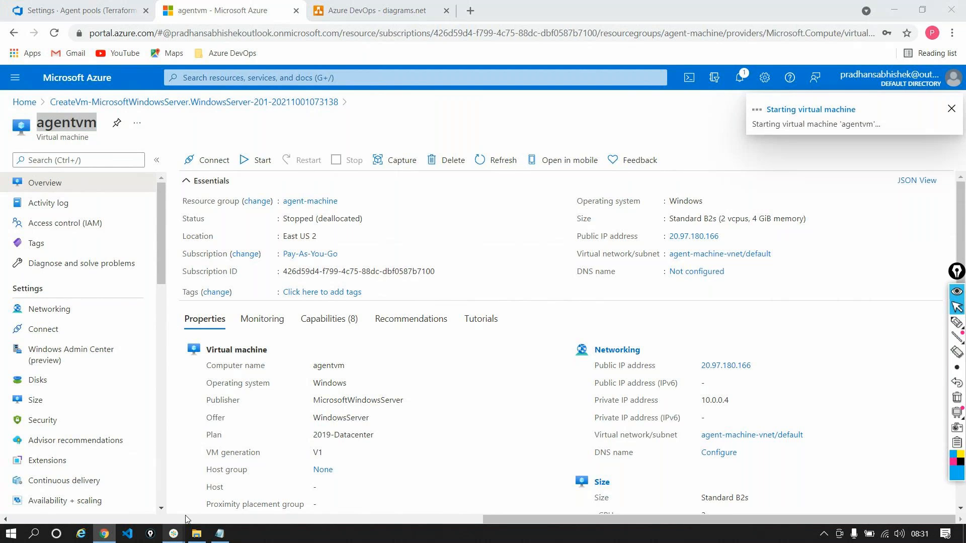
{"action": "left_click", "coordinate": [209, 479]}
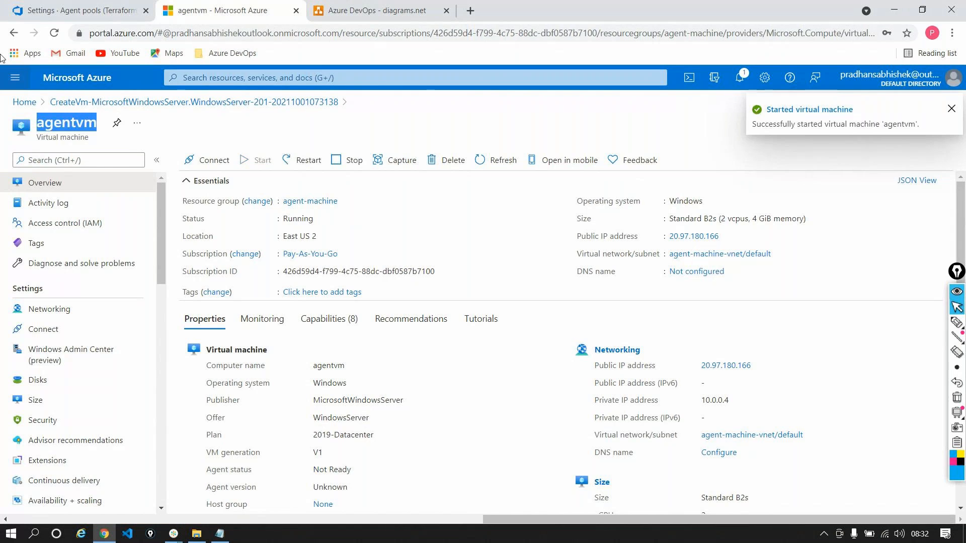
Open aspnetfullframworkpipeline for editing in Azure DevOps and try setting its agent pool to On-Cloudpool
{"action": "left_click", "coordinate": [32, 10]}
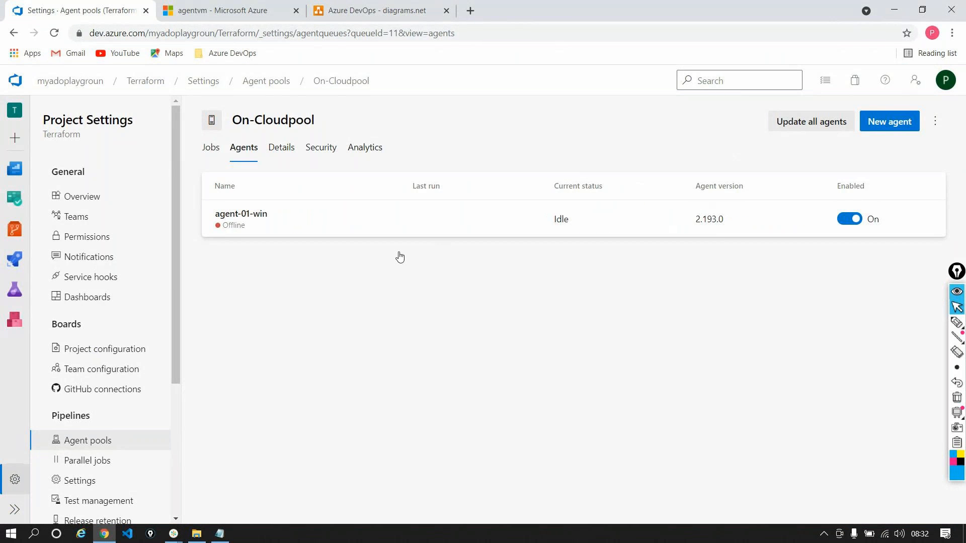
{"action": "left_click_drag", "start_coordinate": [233, 124], "coordinate": [347, 115]}
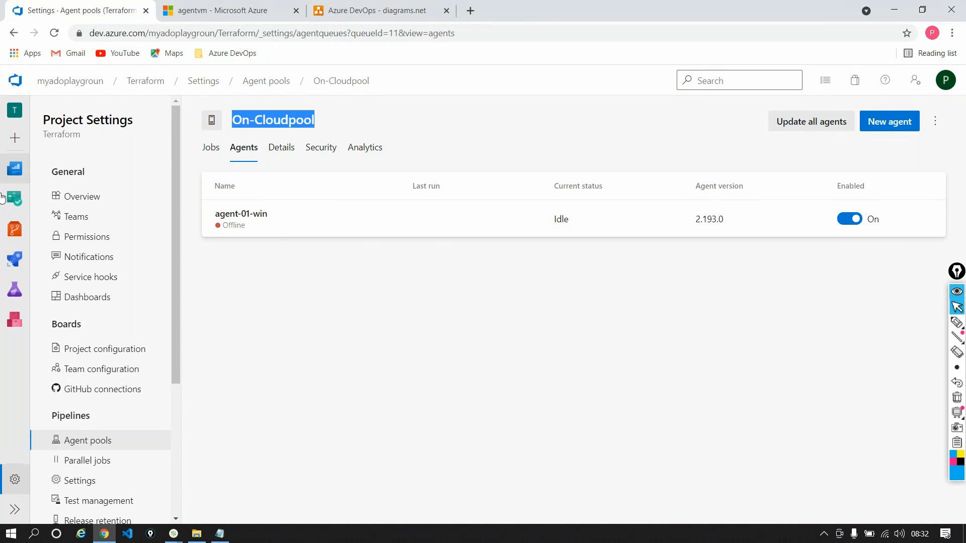
{"action": "mouse_move", "coordinate": [15, 259]}
{"action": "left_click", "coordinate": [76, 280]}
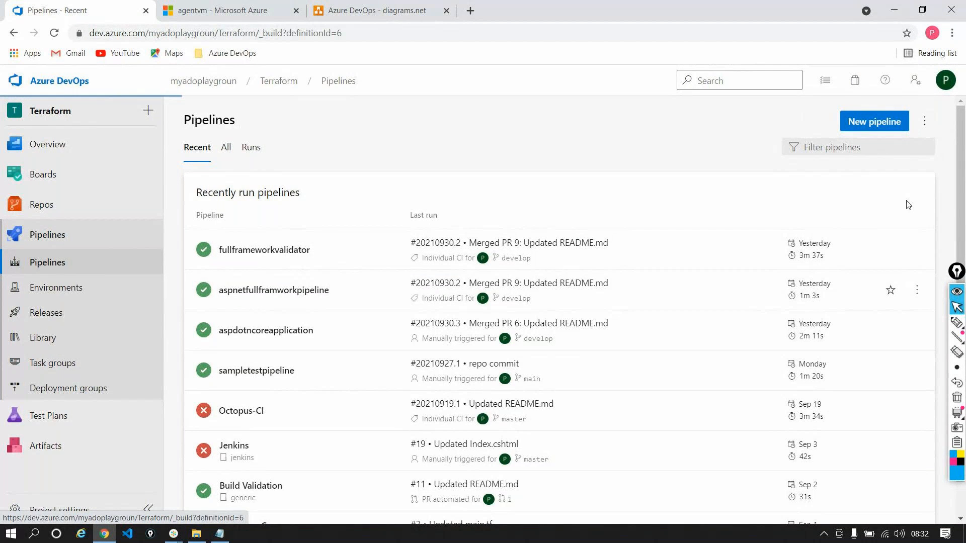
{"action": "left_click", "coordinate": [846, 121]}
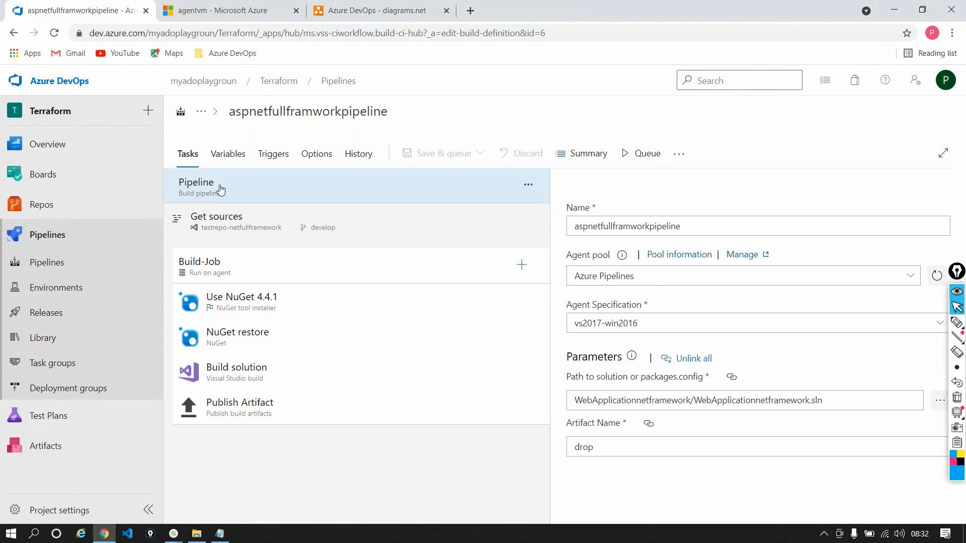
{"action": "left_click", "coordinate": [910, 275]}
{"action": "left_click", "coordinate": [624, 376]}
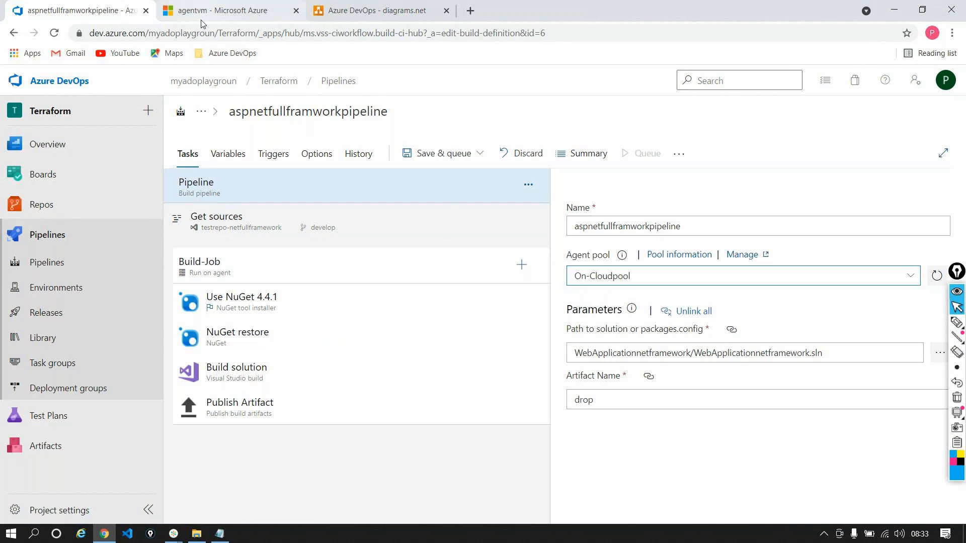
Check agentvm's running status and VM size in the Azure portal, switching back briefly to the open pipeline
{"action": "left_click", "coordinate": [223, 11]}
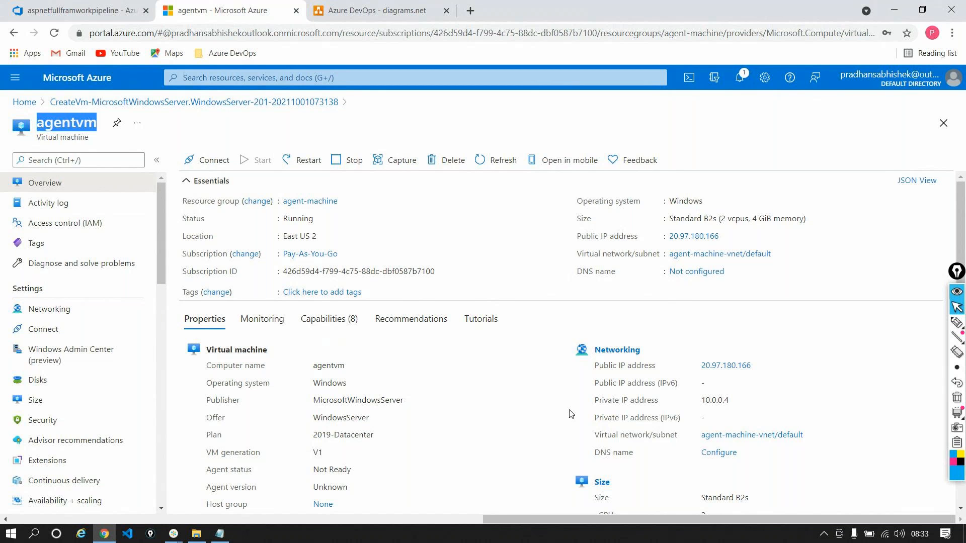
{"action": "scroll", "coordinate": [655, 388], "scroll_direction": "down", "scroll_amount": 1}
{"action": "scroll", "coordinate": [656, 388], "scroll_direction": "down", "scroll_amount": 3}
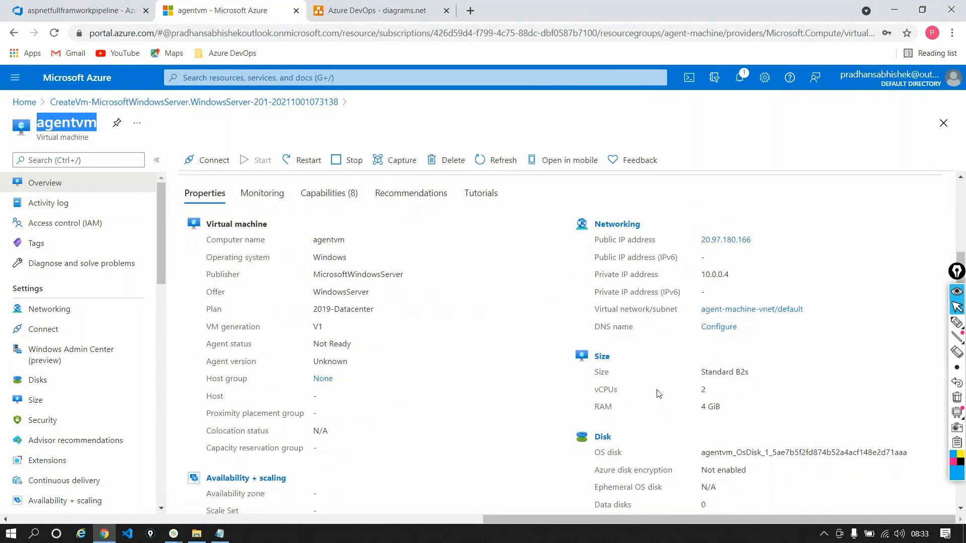
{"action": "double_click", "coordinate": [711, 374]}
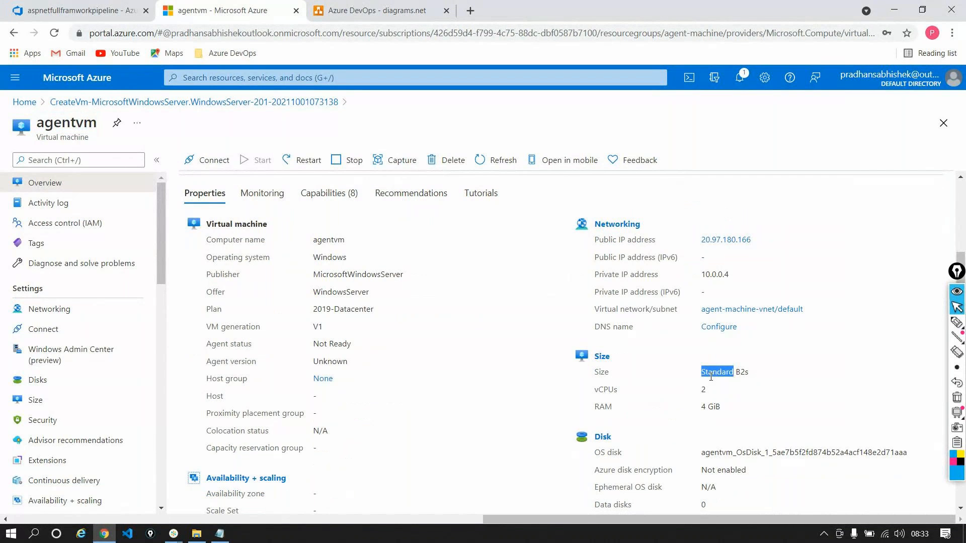
{"action": "triple_click", "coordinate": [711, 375]}
{"action": "left_click", "coordinate": [86, 10]}
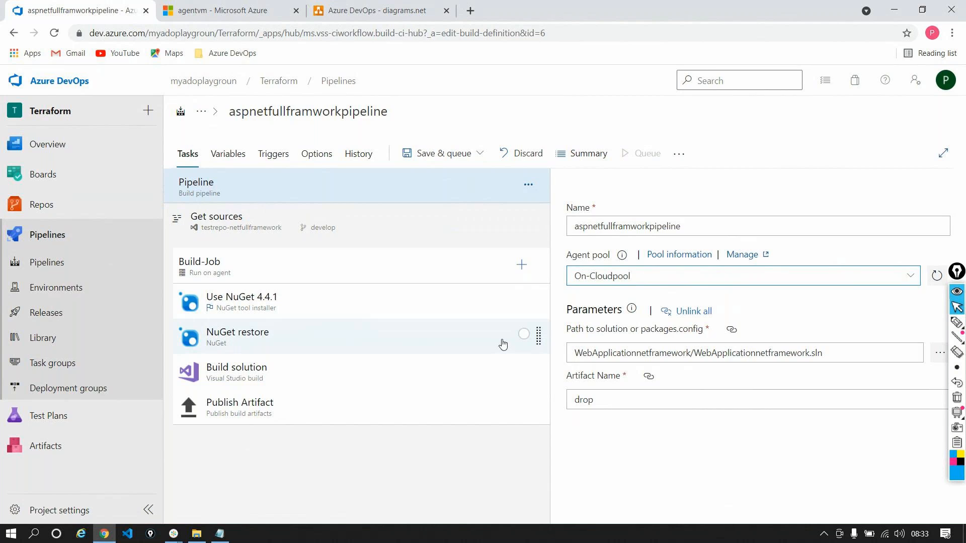
{"action": "left_click", "coordinate": [289, 10]}
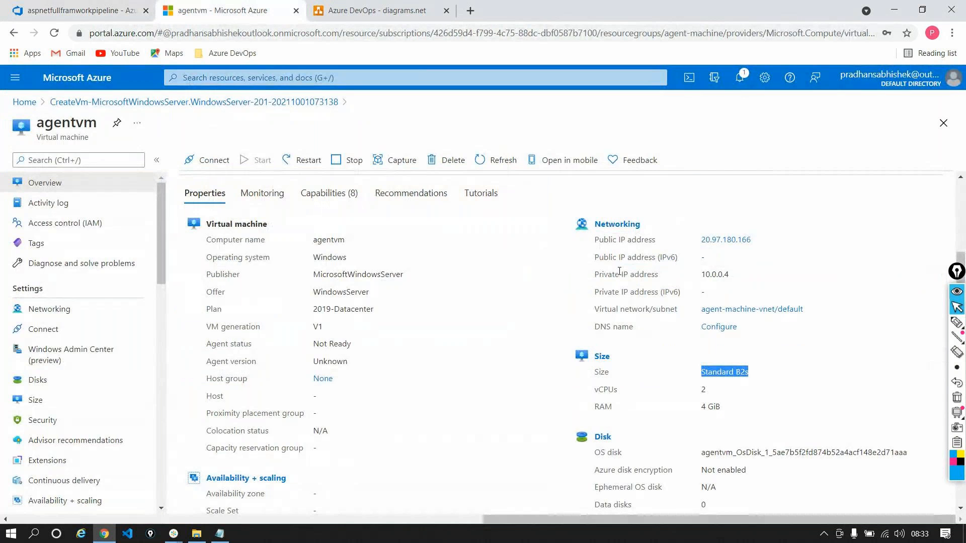
{"action": "scroll", "coordinate": [604, 290], "scroll_direction": "up", "scroll_amount": 2}
{"action": "scroll", "coordinate": [604, 290], "scroll_direction": "up", "scroll_amount": 1}
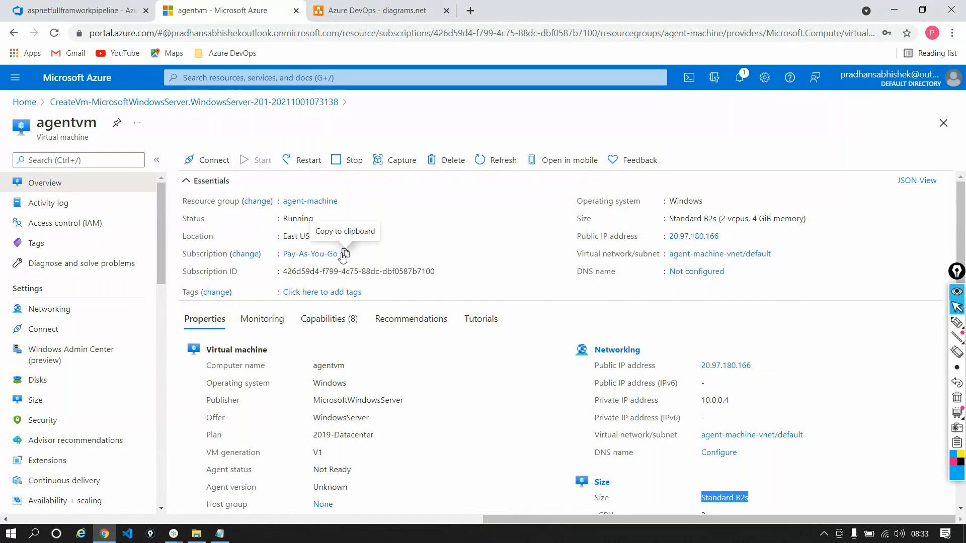
{"action": "left_click", "coordinate": [345, 253]}
Launch Remote Desktop Connection with mstsc and start connecting to agentvm at 20.97.180.166
{"action": "key", "text": "super+r"}
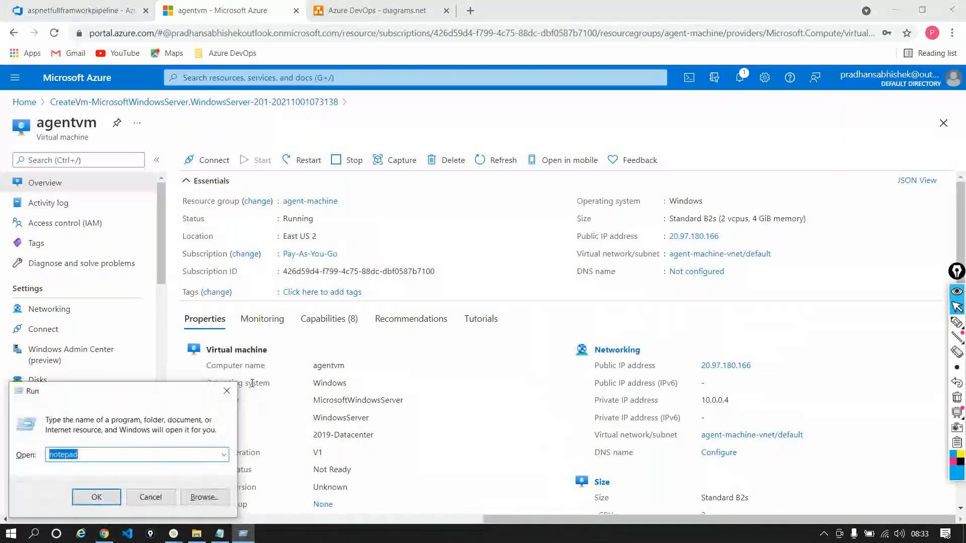
{"action": "type", "text": "mstsc"}
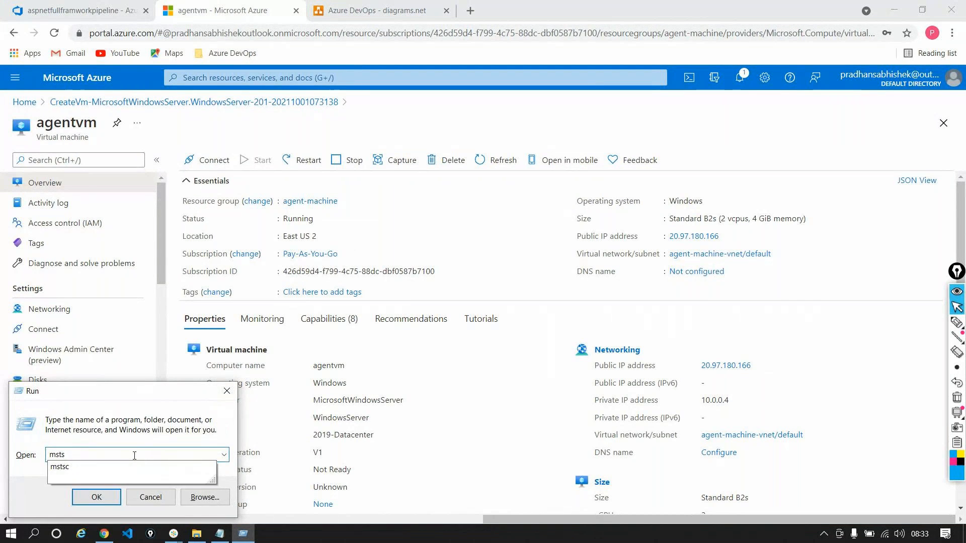
{"action": "key", "text": "Return"}
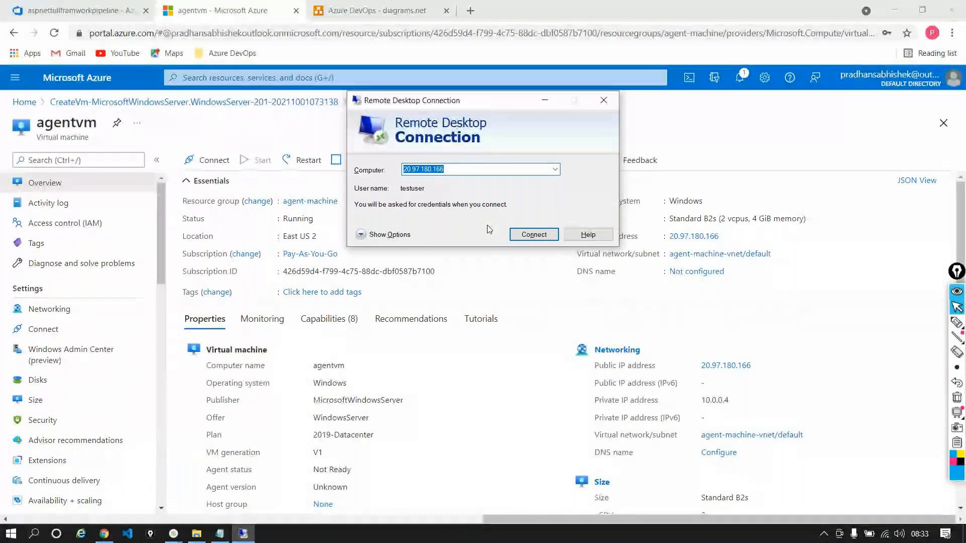
{"action": "left_click", "coordinate": [530, 235]}
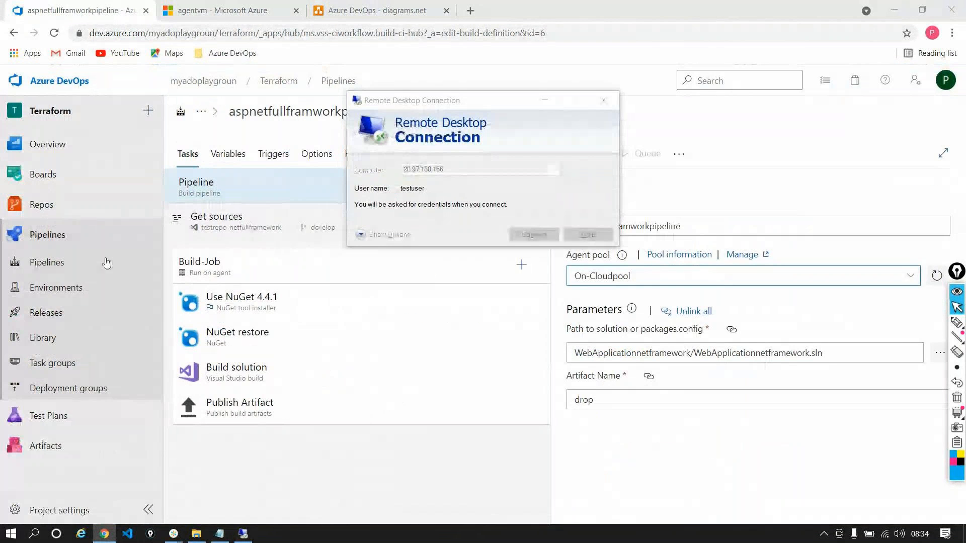
Leave the pipeline editor and view the On-Cloudpool agents in the Terraform project settings
{"action": "left_click", "coordinate": [534, 330]}
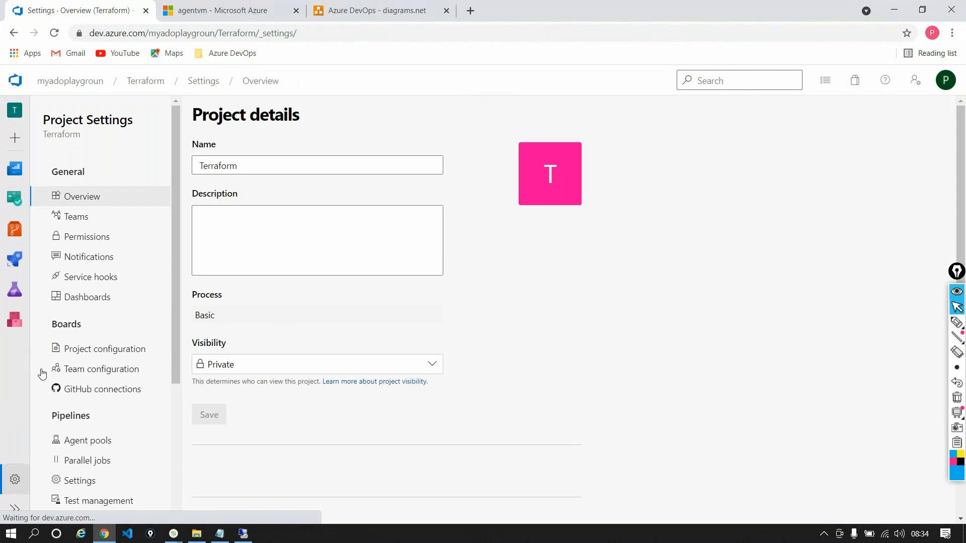
{"action": "left_click", "coordinate": [90, 441]}
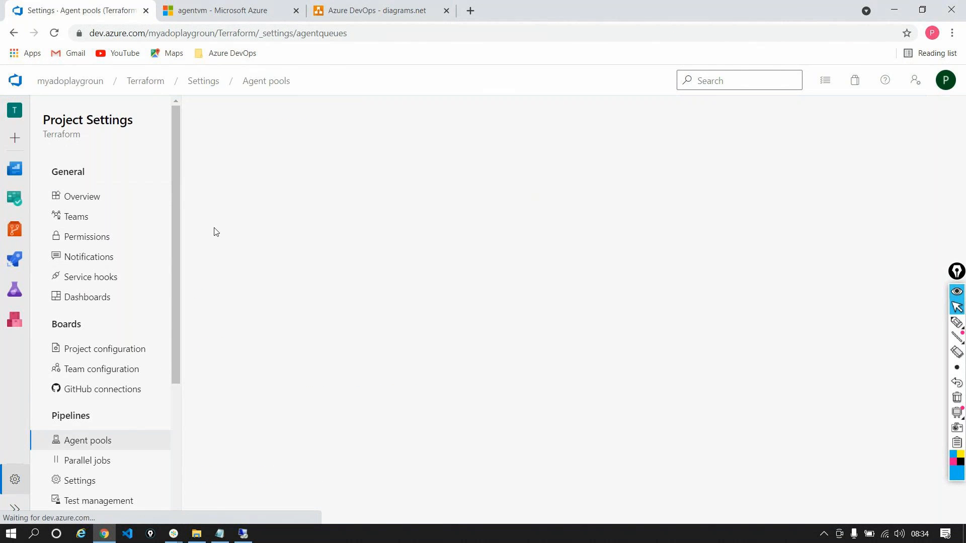
{"action": "left_click", "coordinate": [322, 260]}
{"action": "left_click", "coordinate": [244, 149]}
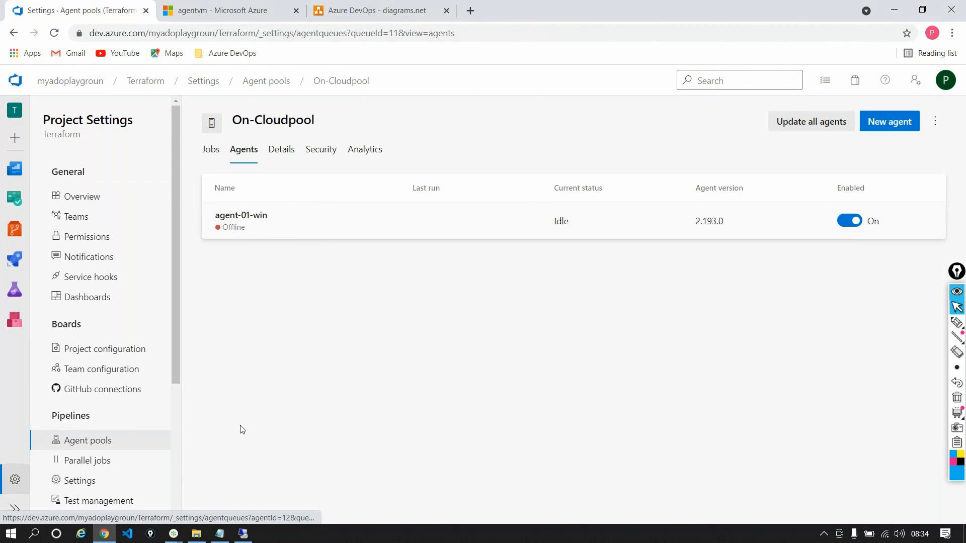
Enter the account password for the remote connection and accept the certificate warning to sign in to agentvm
{"action": "type", "text": "••••••••••"}
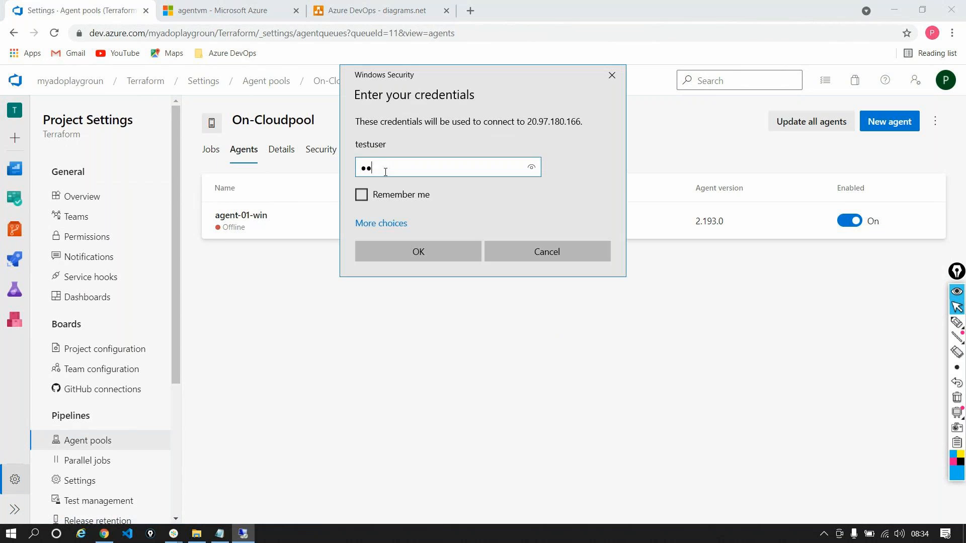
{"action": "type", "text": "••"}
{"action": "key", "text": "Return"}
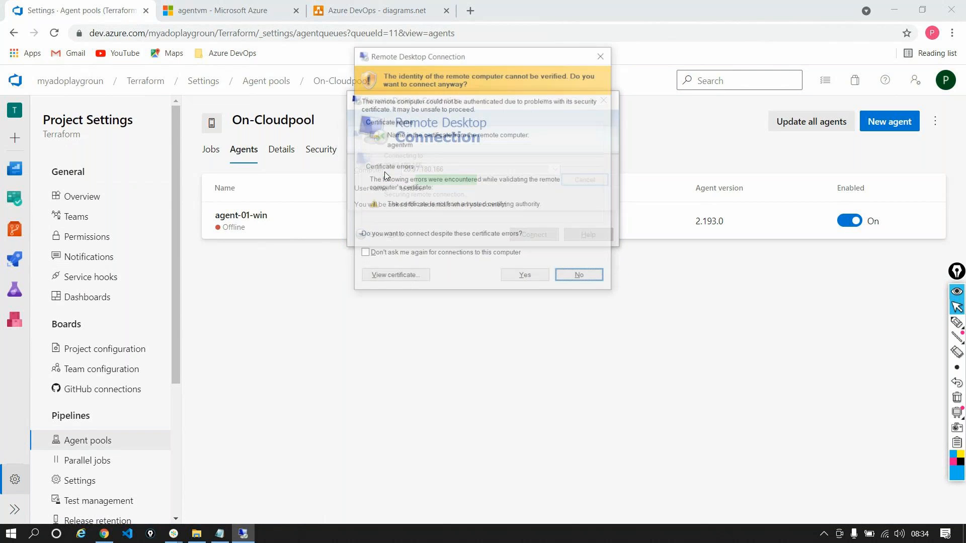
{"action": "left_click", "coordinate": [526, 277]}
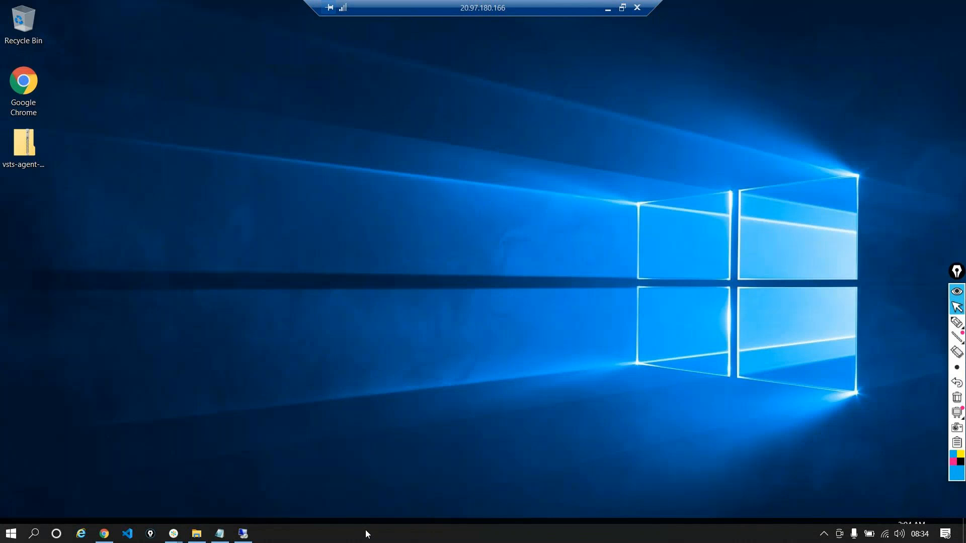
{"action": "right_click", "coordinate": [366, 530]}
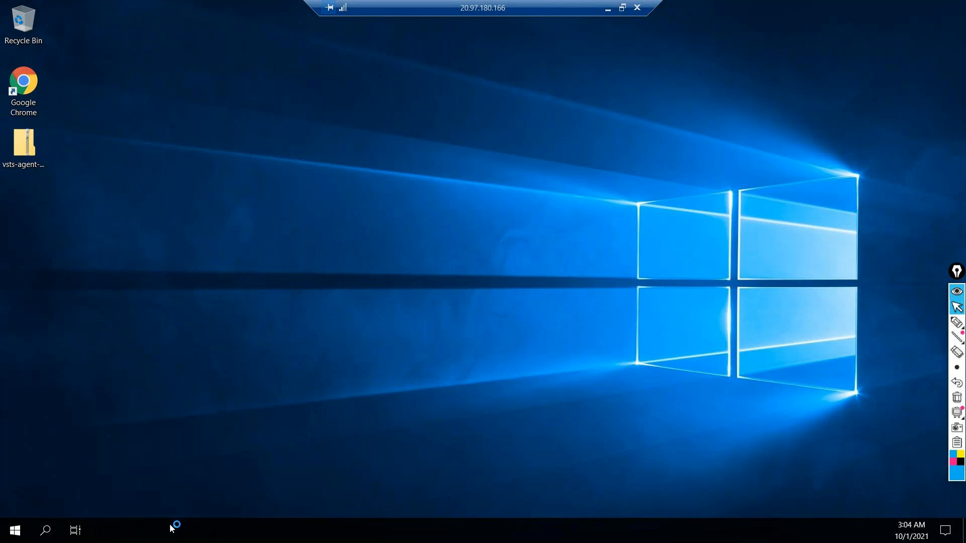
Minimize the remote session to check agent-01-win's status in Azure DevOps
{"action": "left_click", "coordinate": [608, 8]}
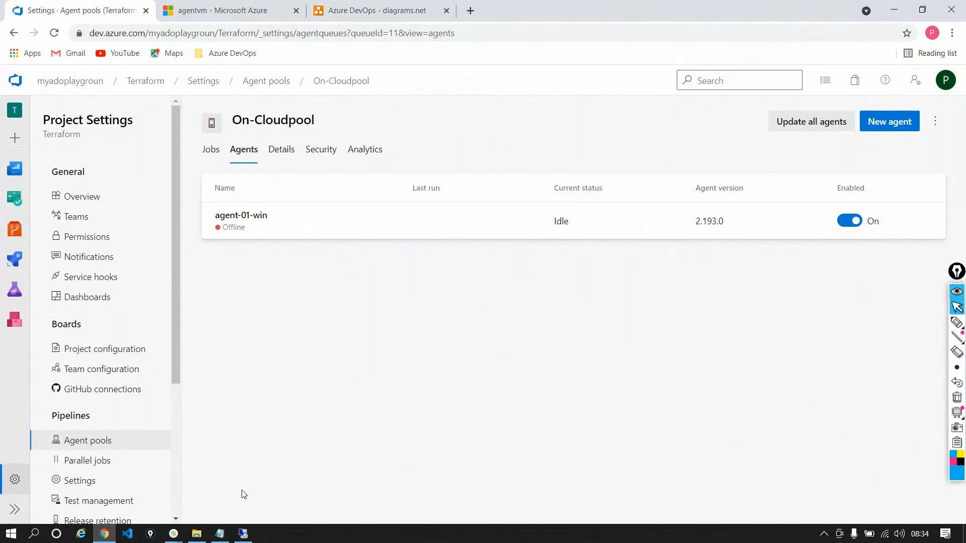
{"action": "left_click", "coordinate": [240, 532]}
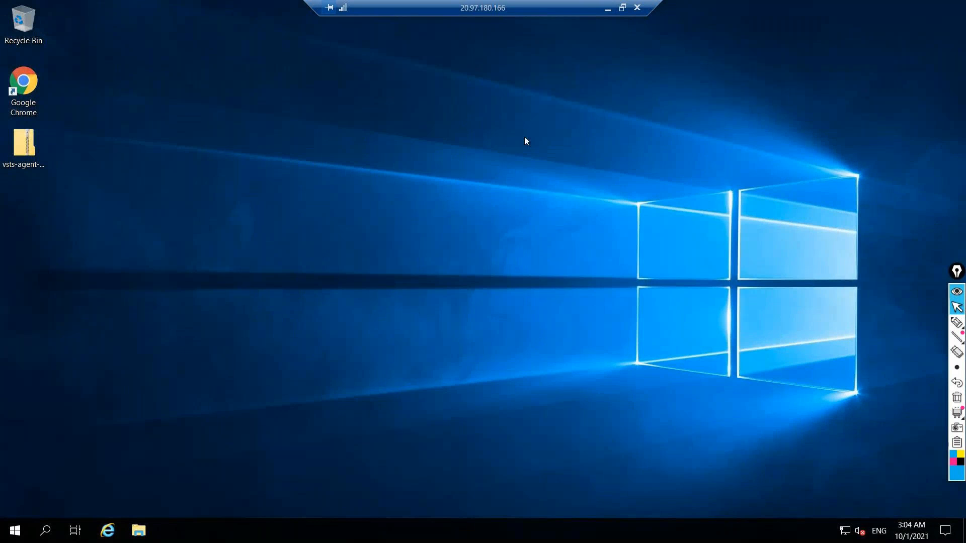
{"action": "left_click", "coordinate": [608, 9]}
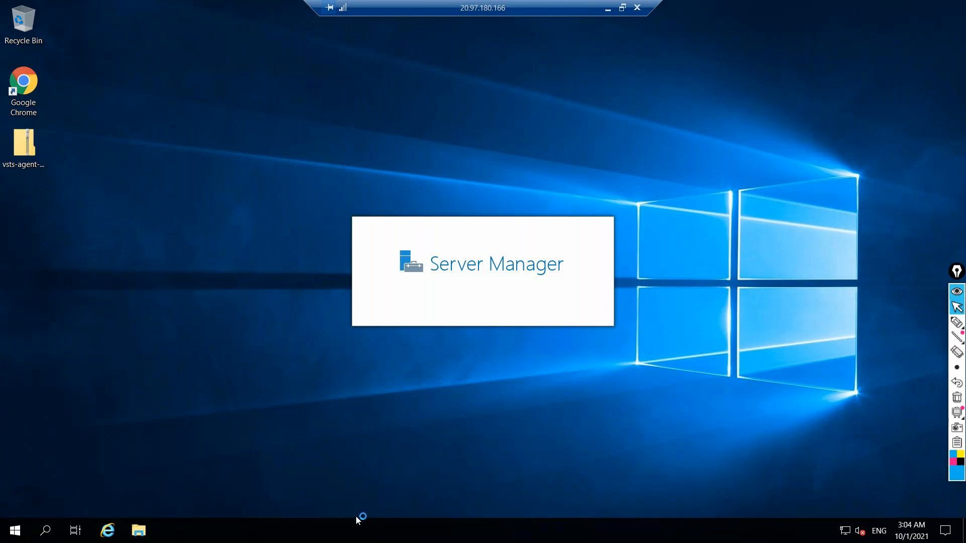
Inspect the Azure Pipelines Agent service in agentvm's Services console via Task Manager, then recheck agent-01-win in Azure DevOps
{"action": "right_click", "coordinate": [356, 516]}
{"action": "left_click", "coordinate": [286, 537]}
{"action": "right_click", "coordinate": [286, 537]}
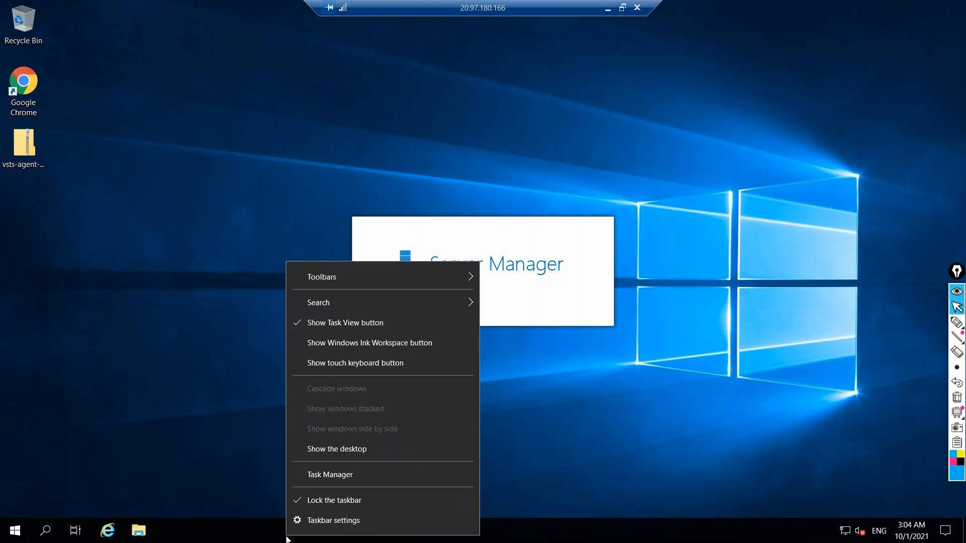
{"action": "left_click", "coordinate": [327, 475]}
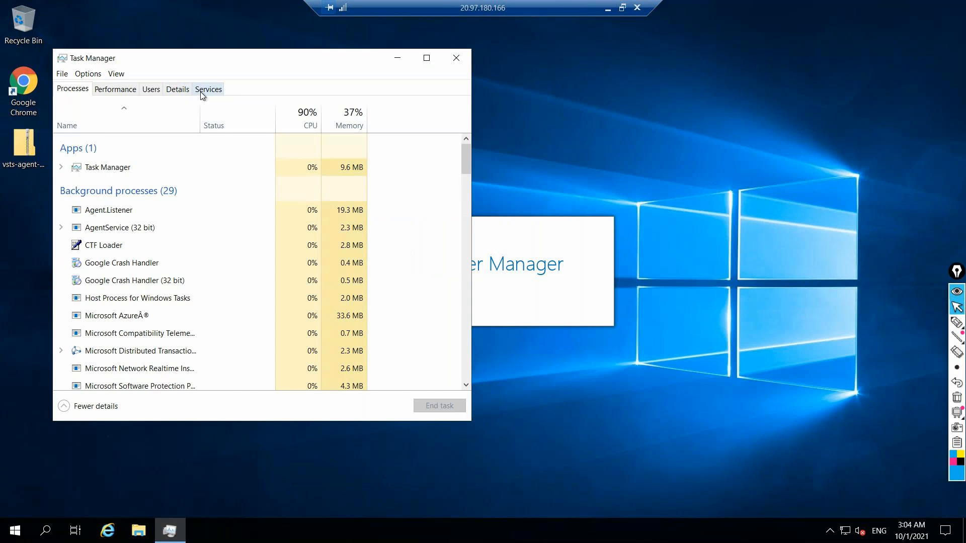
{"action": "left_click", "coordinate": [201, 92]}
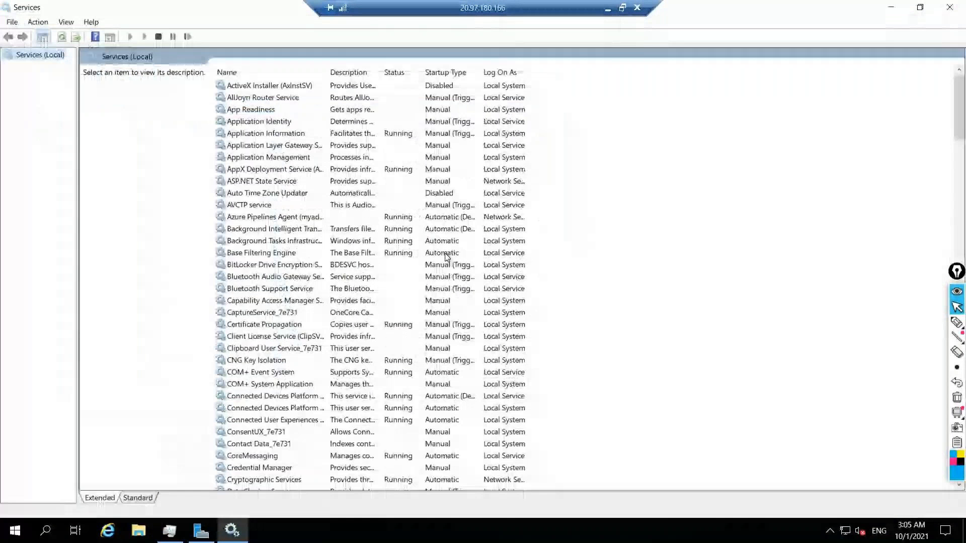
{"action": "left_click", "coordinate": [254, 217]}
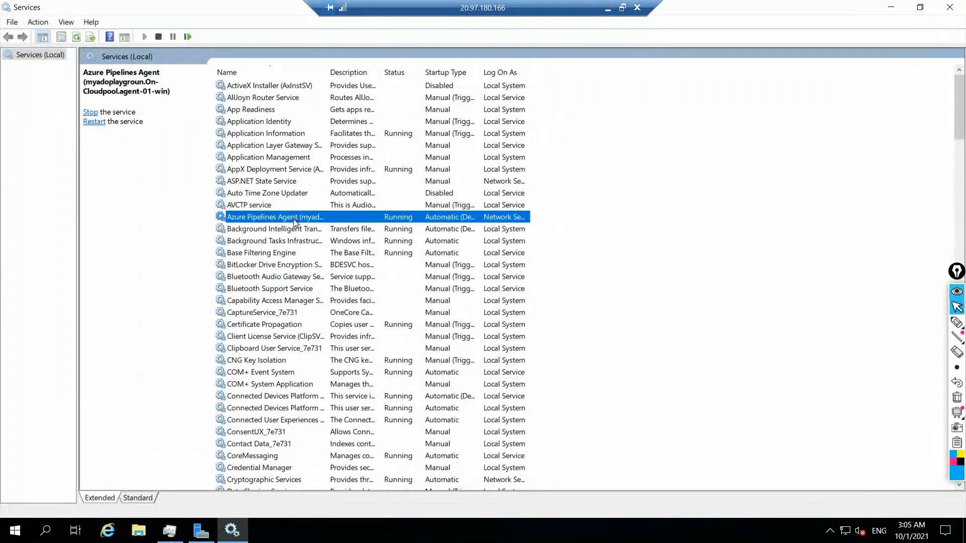
{"action": "left_click", "coordinate": [608, 8]}
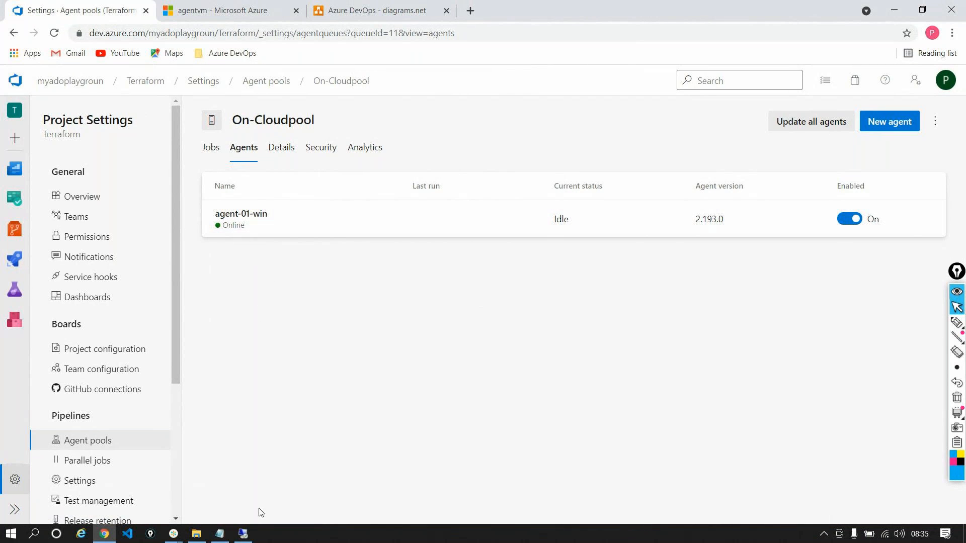
Return to the remote session and close Services, Task Manager and the Windows Admin Center message
{"action": "left_click", "coordinate": [244, 532]}
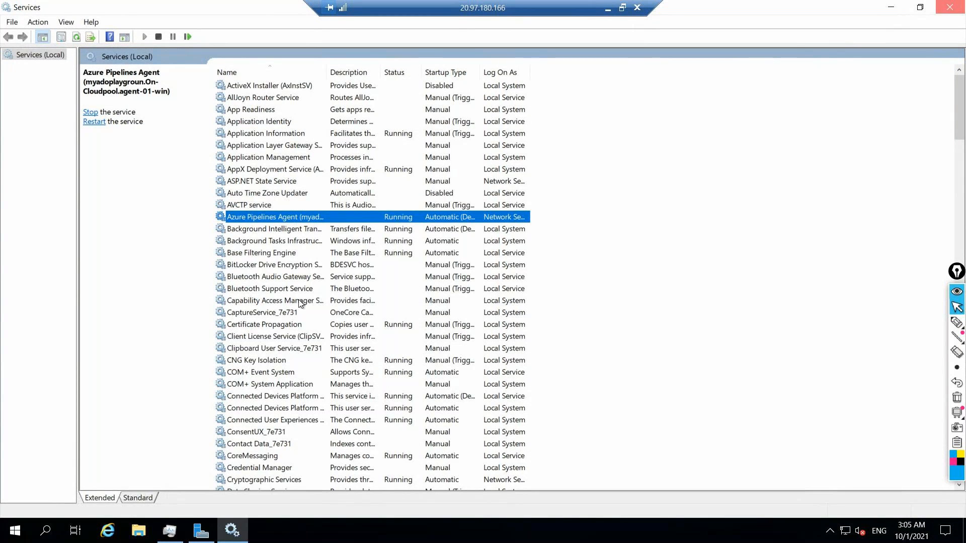
{"action": "left_click", "coordinate": [950, 7]}
{"action": "left_click", "coordinate": [457, 58]}
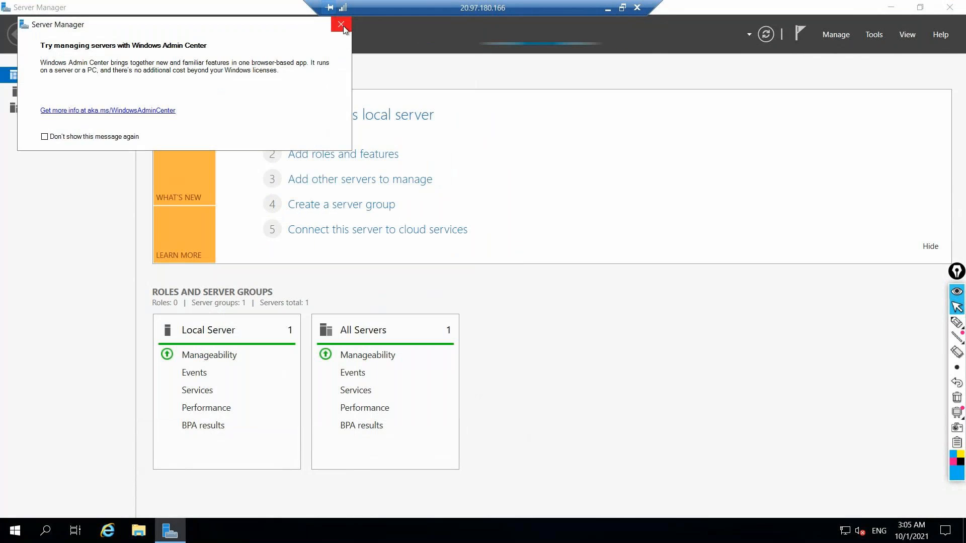
{"action": "left_click", "coordinate": [341, 25]}
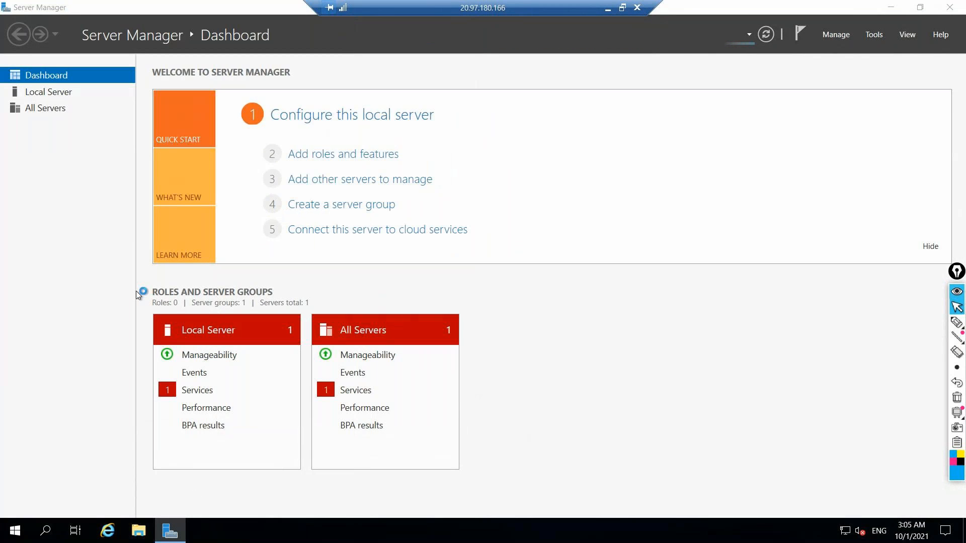
Copy the vsts-agent-win-x64-2.193.0 folder from agentvm's Windows (C:) drive to the Temporary Storage (D:) drive
{"action": "key", "text": "super+e"}
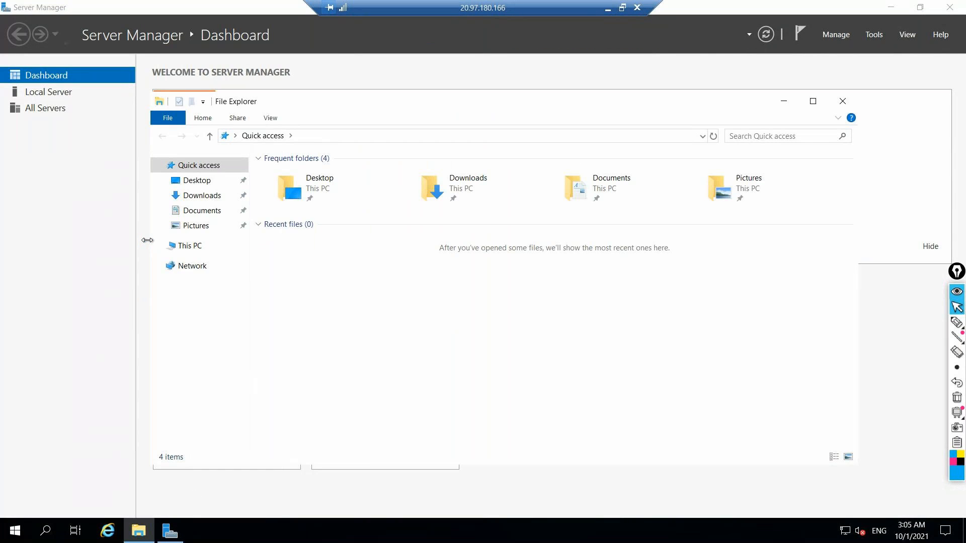
{"action": "left_click", "coordinate": [191, 246]}
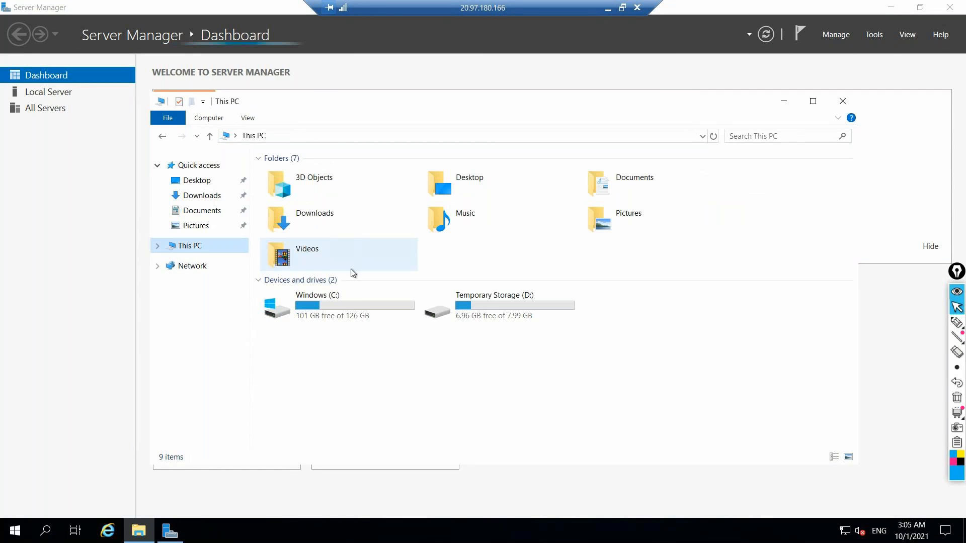
{"action": "double_click", "coordinate": [355, 299]}
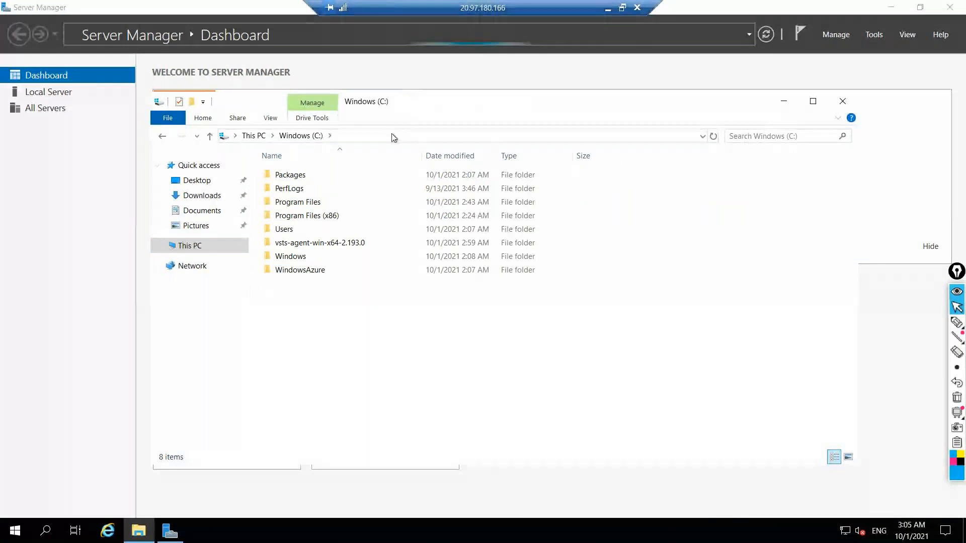
{"action": "double_click", "coordinate": [299, 243]}
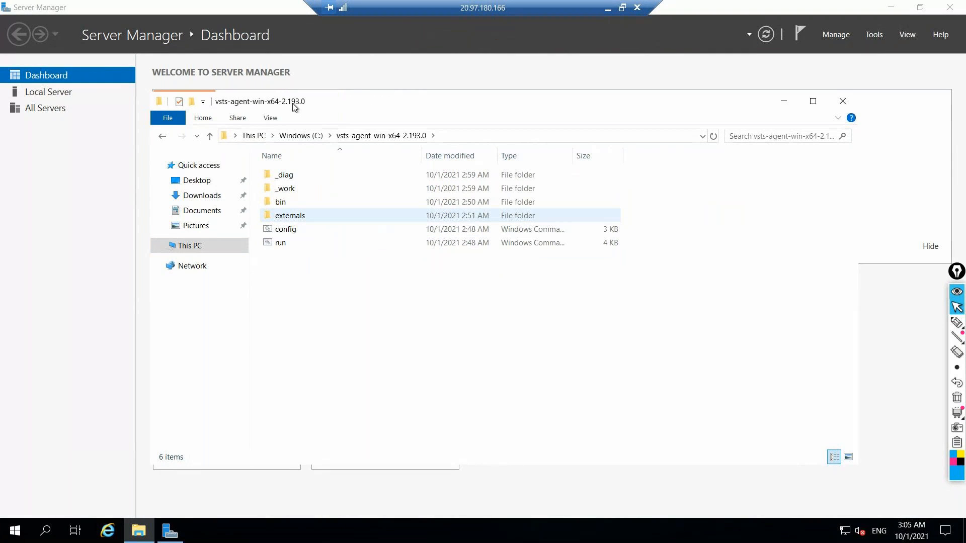
{"action": "left_click", "coordinate": [164, 135]}
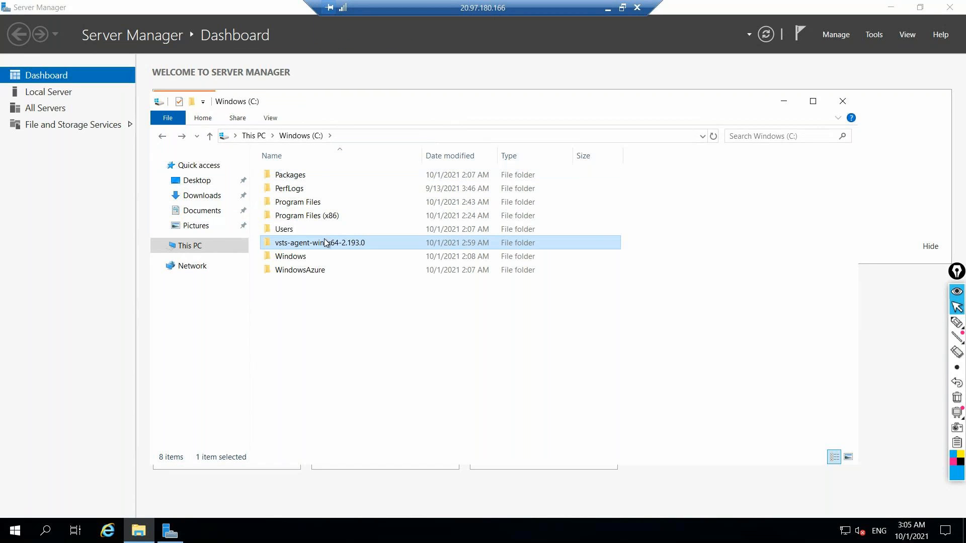
{"action": "right_click", "coordinate": [325, 243]}
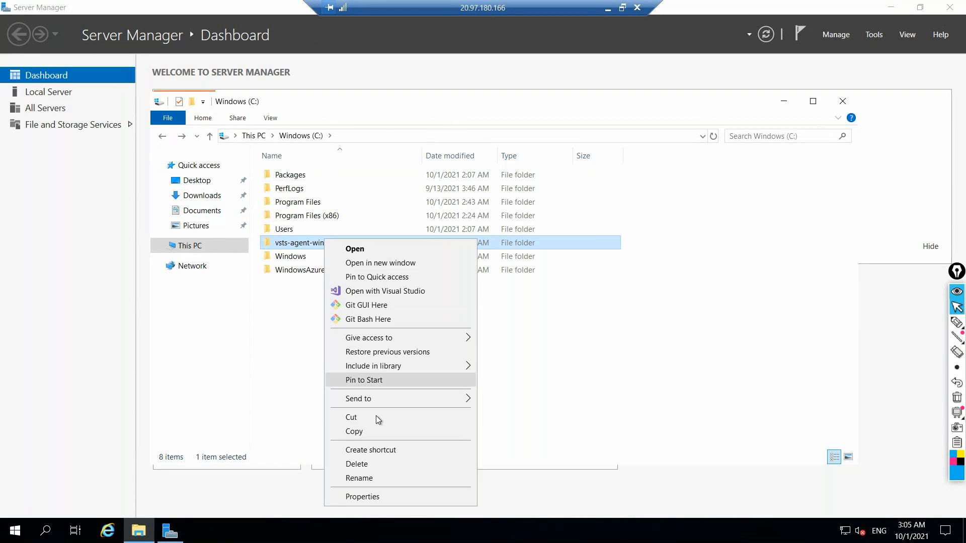
{"action": "left_click", "coordinate": [373, 431]}
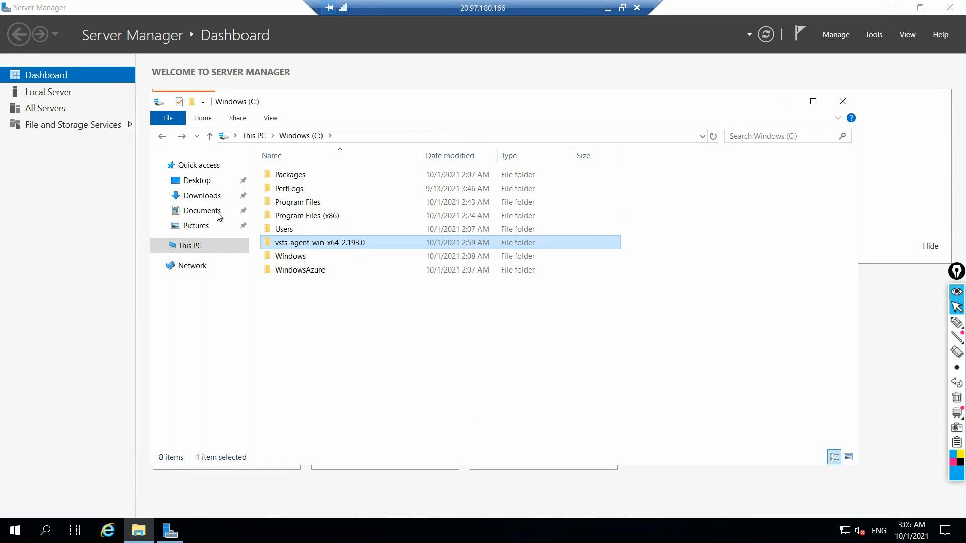
{"action": "left_click", "coordinate": [162, 136]}
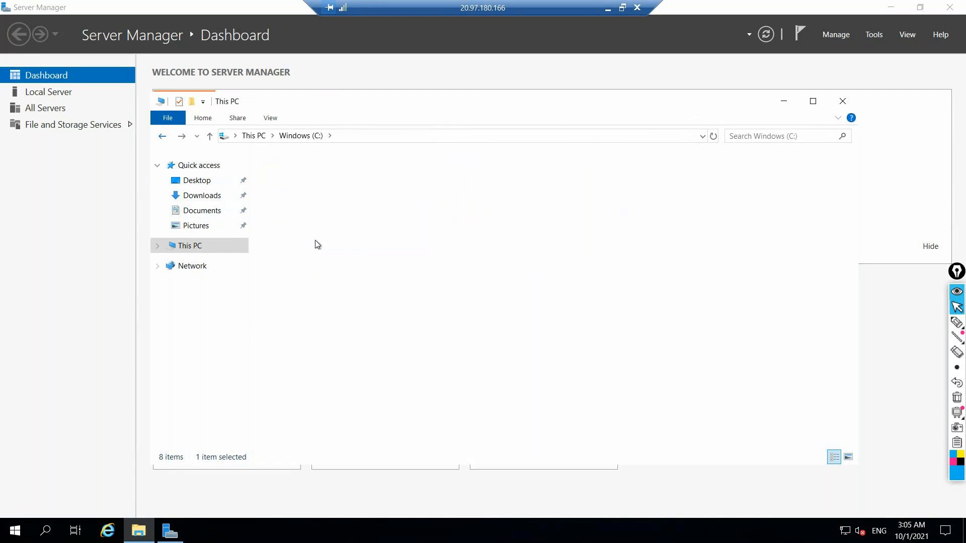
{"action": "key", "text": "Return"}
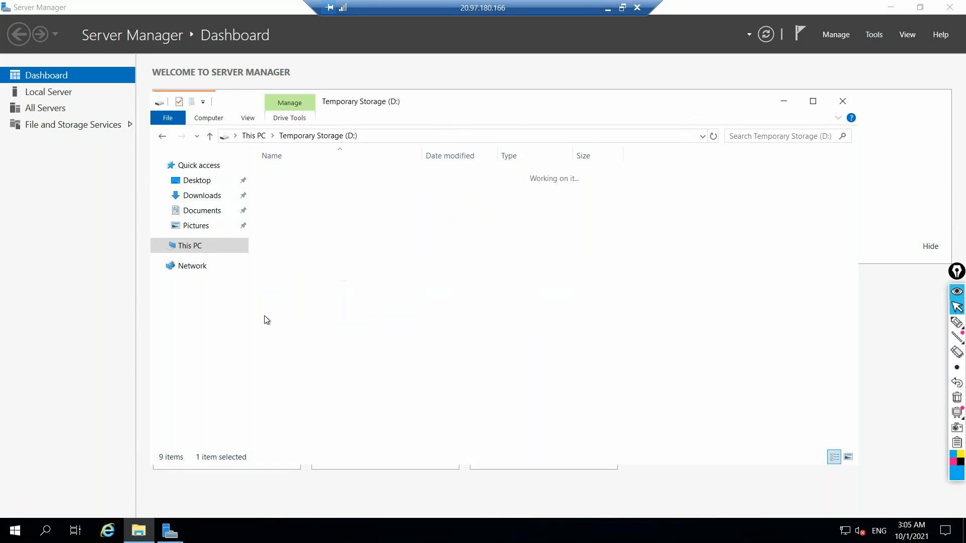
{"action": "right_click", "coordinate": [306, 230]}
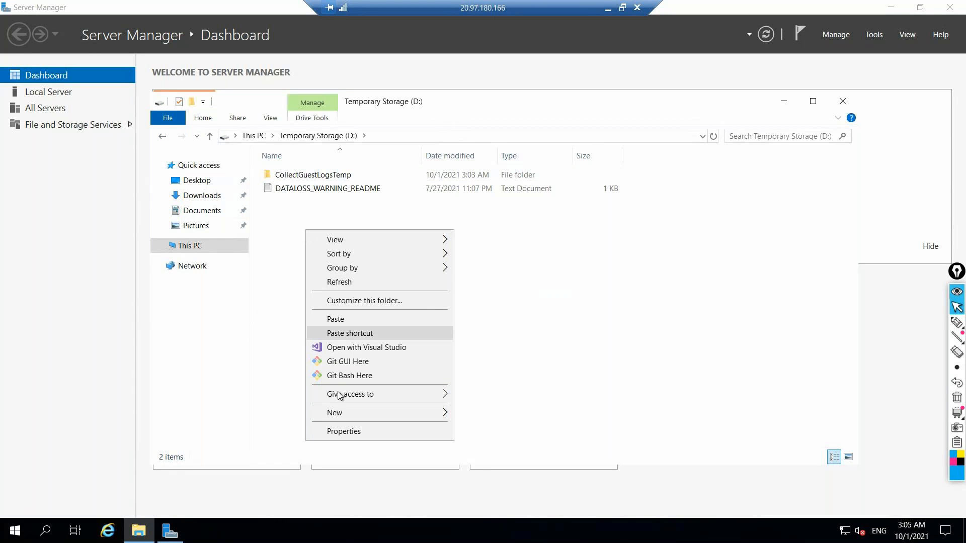
{"action": "left_click", "coordinate": [336, 319]}
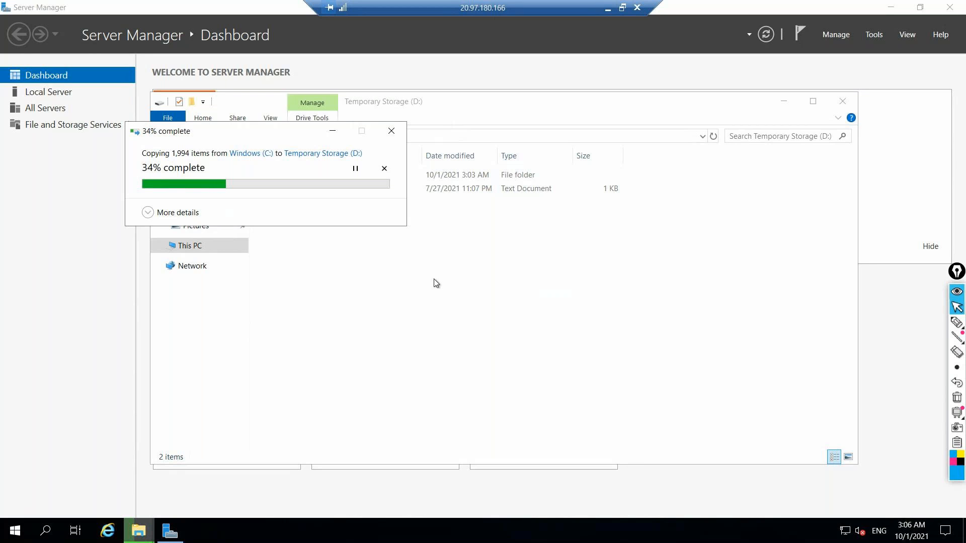
Switch between the remote session and Azure DevOps to check agent-01-win's status and the folder copy's progress
{"action": "left_click", "coordinate": [607, 7]}
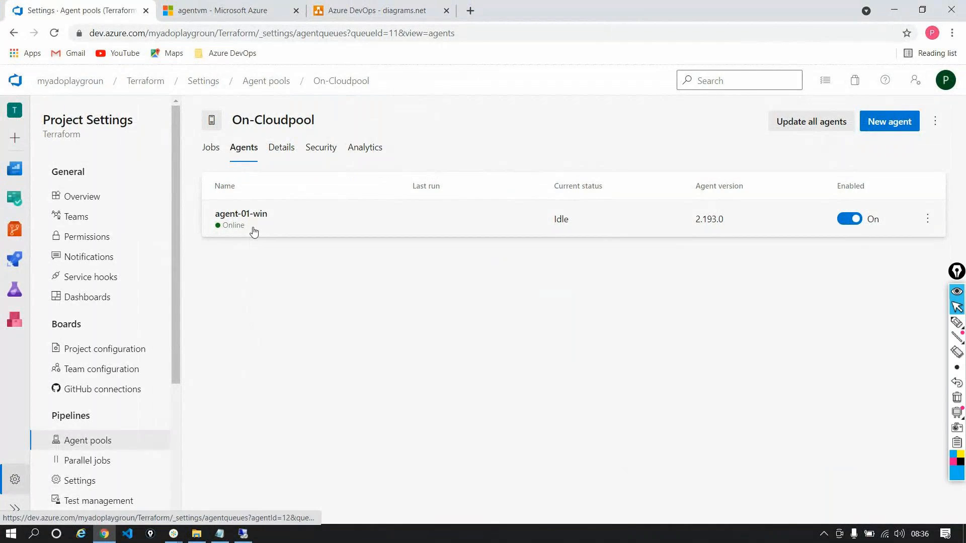
{"action": "key", "text": "alt+Tab"}
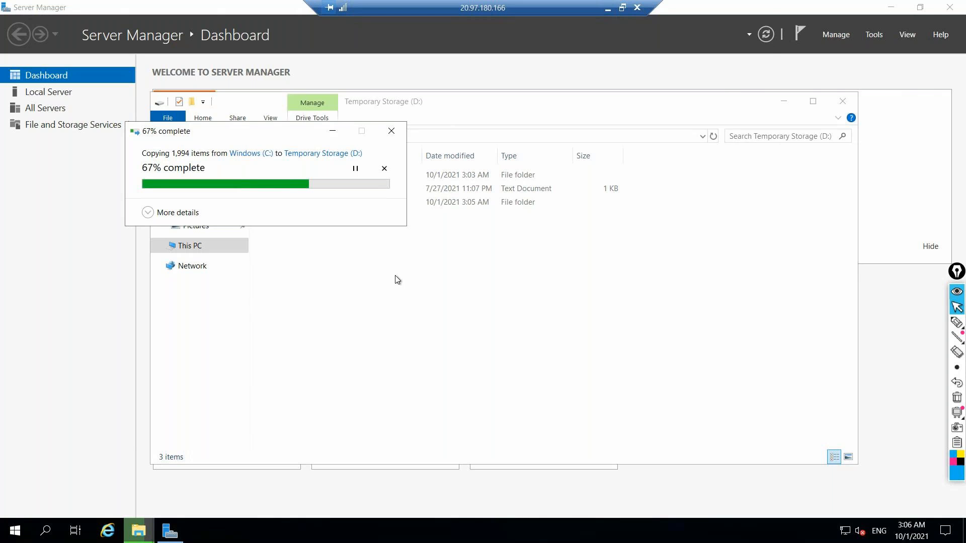
{"action": "left_click", "coordinate": [607, 12]}
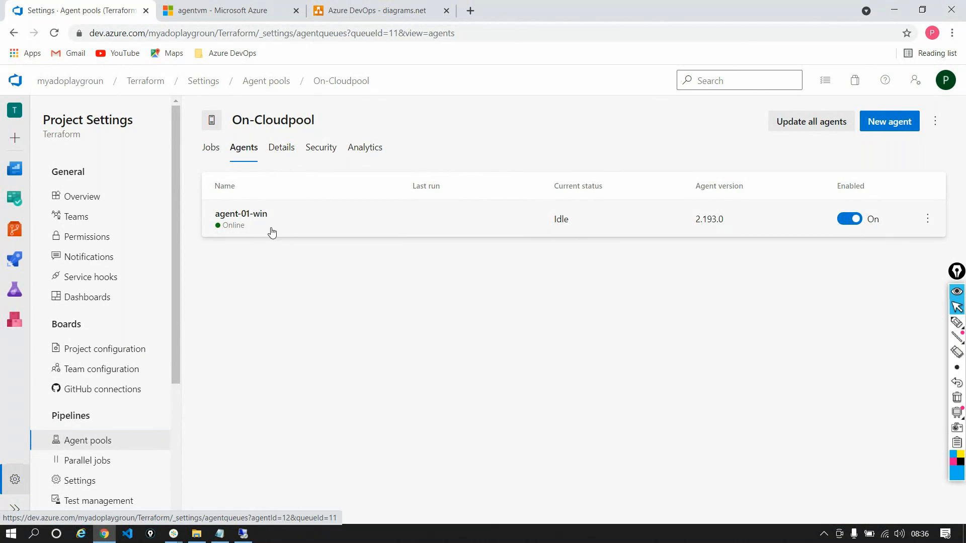
{"action": "left_click", "coordinate": [244, 534]}
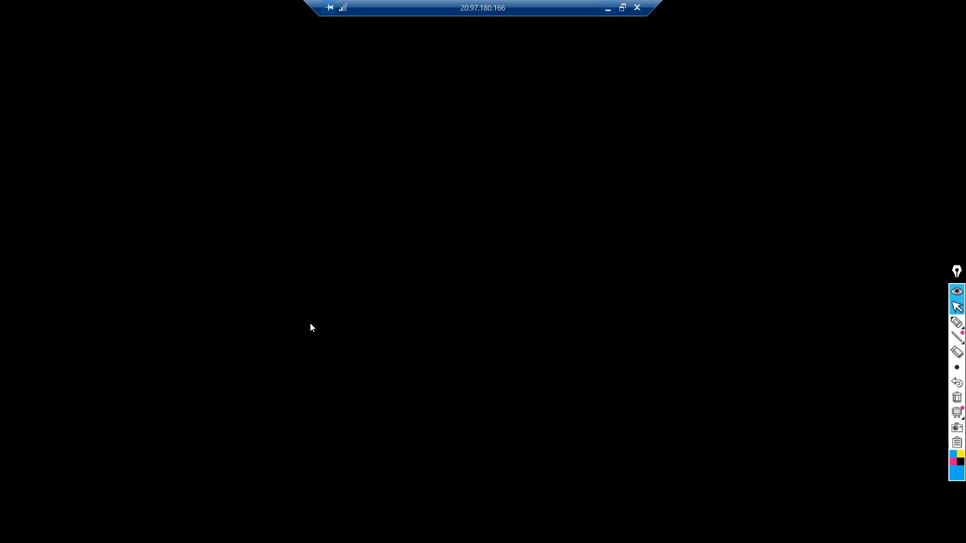
{"action": "left_click", "coordinate": [608, 8]}
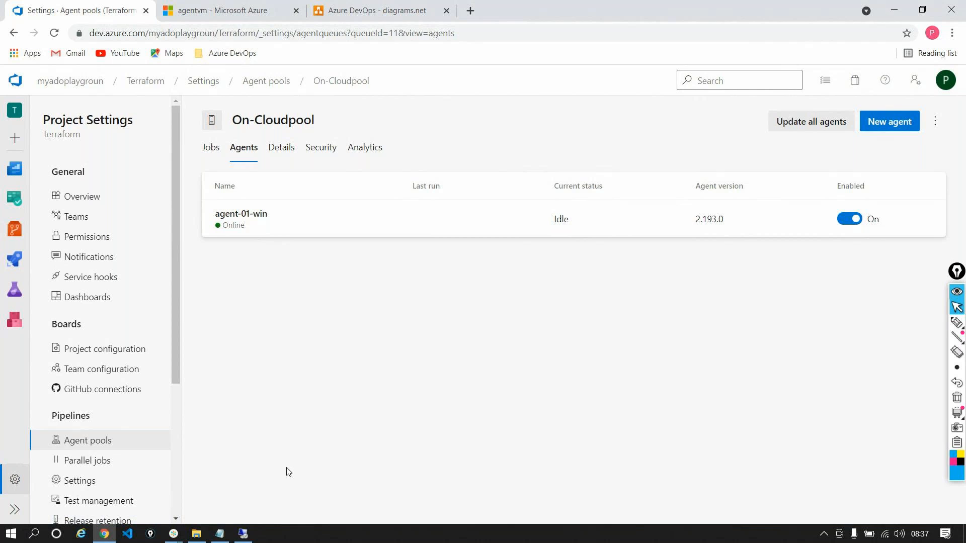
{"action": "left_click", "coordinate": [249, 541]}
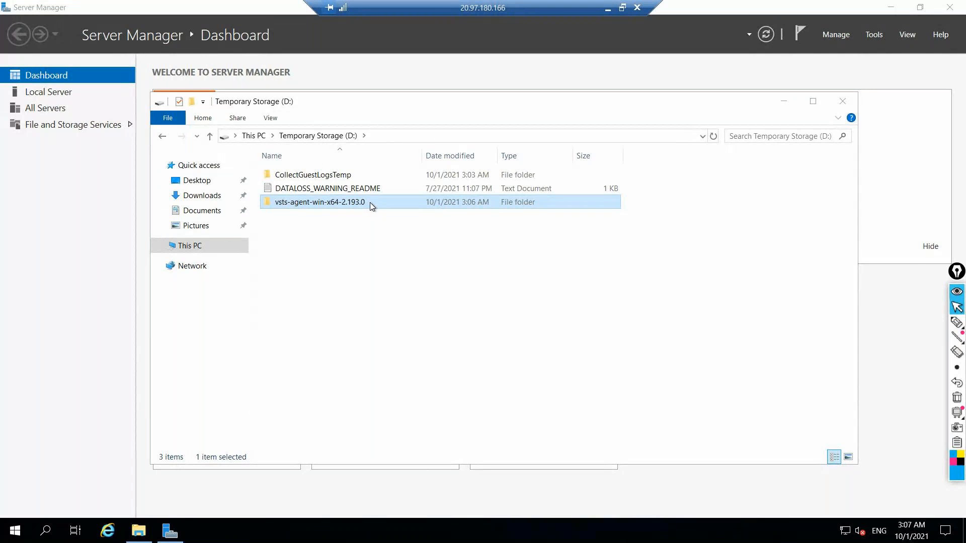
Minimize the remote session and inspect agentvm's vCPU and RAM size in the Azure portal
{"action": "left_click", "coordinate": [605, 9]}
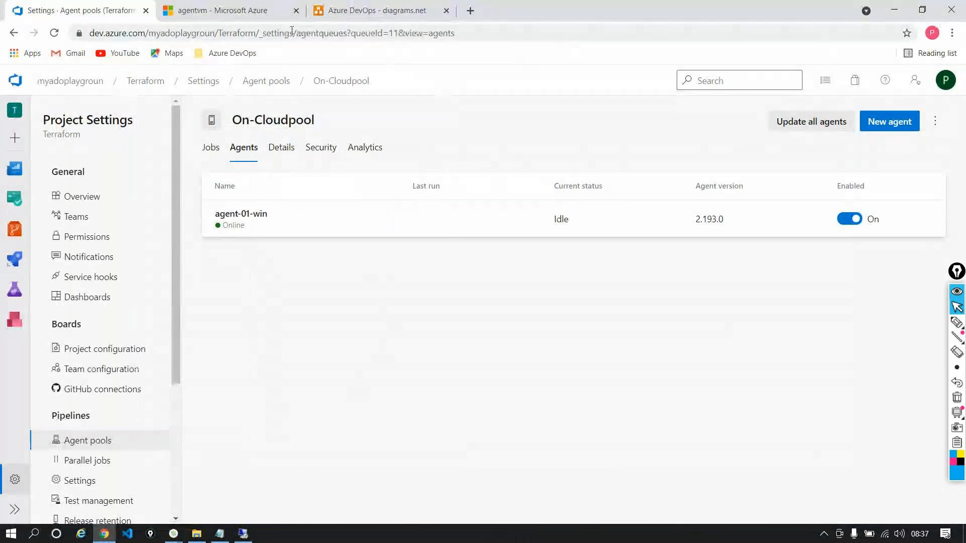
{"action": "left_click", "coordinate": [237, 11]}
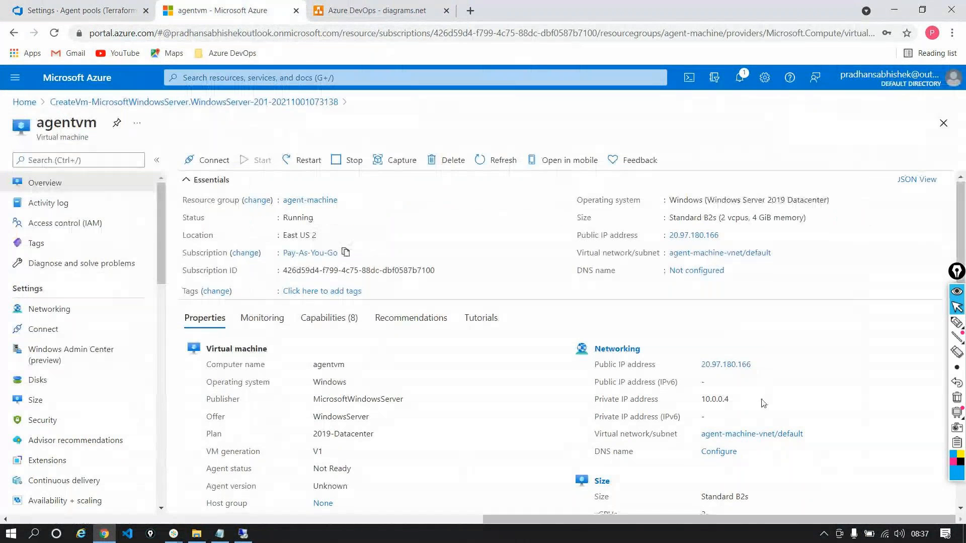
{"action": "scroll", "coordinate": [759, 402], "scroll_direction": "down", "scroll_amount": 3}
{"action": "double_click", "coordinate": [713, 407]}
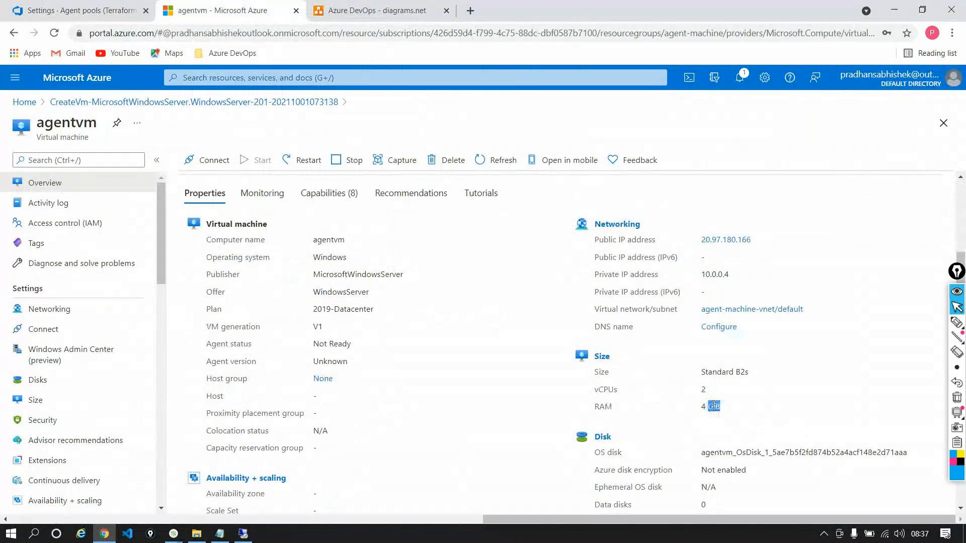
{"action": "triple_click", "coordinate": [714, 406]}
Return to the remote session and rename the copied agent folder on the D: drive to testmachine
{"action": "left_click", "coordinate": [245, 535]}
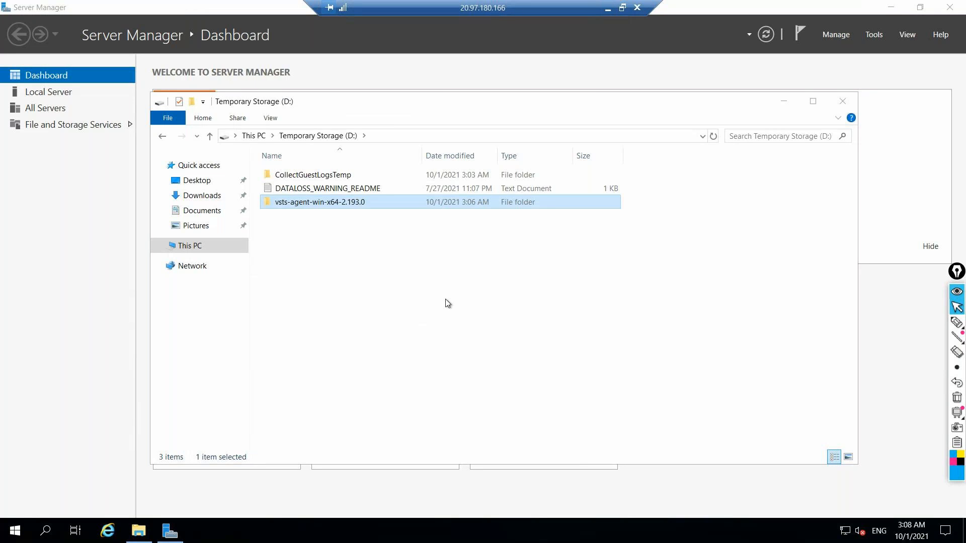
{"action": "left_click", "coordinate": [373, 200]}
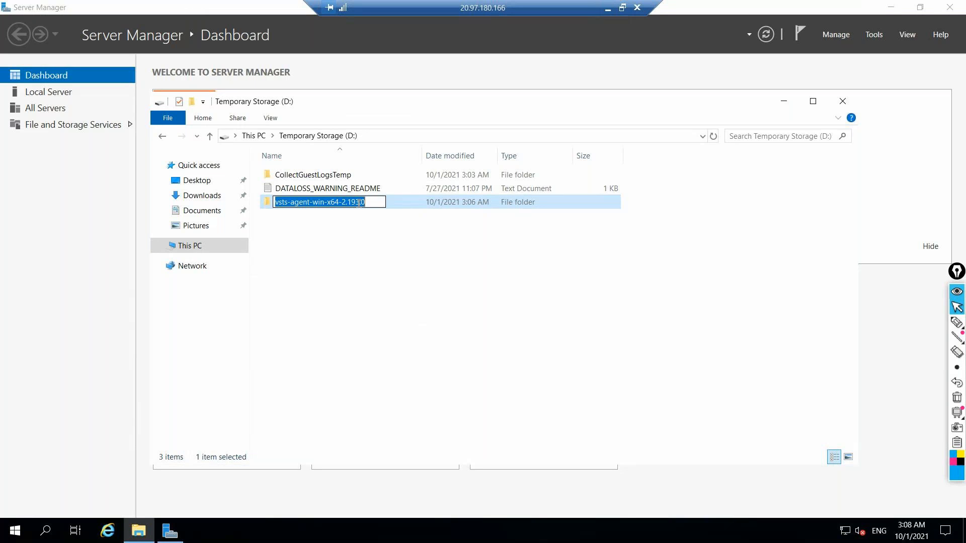
{"action": "type", "text": "testmachine"}
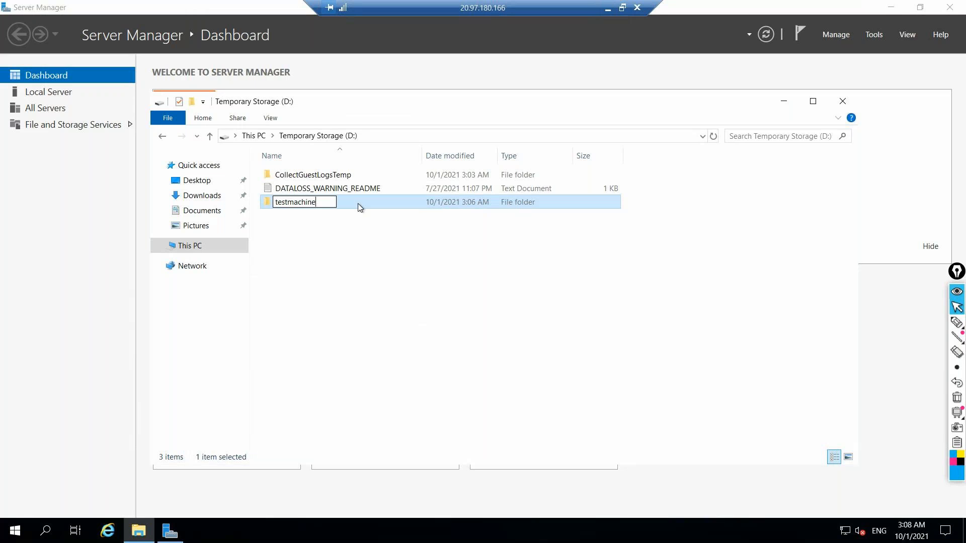
{"action": "key", "text": "Return"}
Try to configure the copied agent by running .\config.cmd from a command prompt in D:\testmachine, and close both windows
{"action": "double_click", "coordinate": [357, 203]}
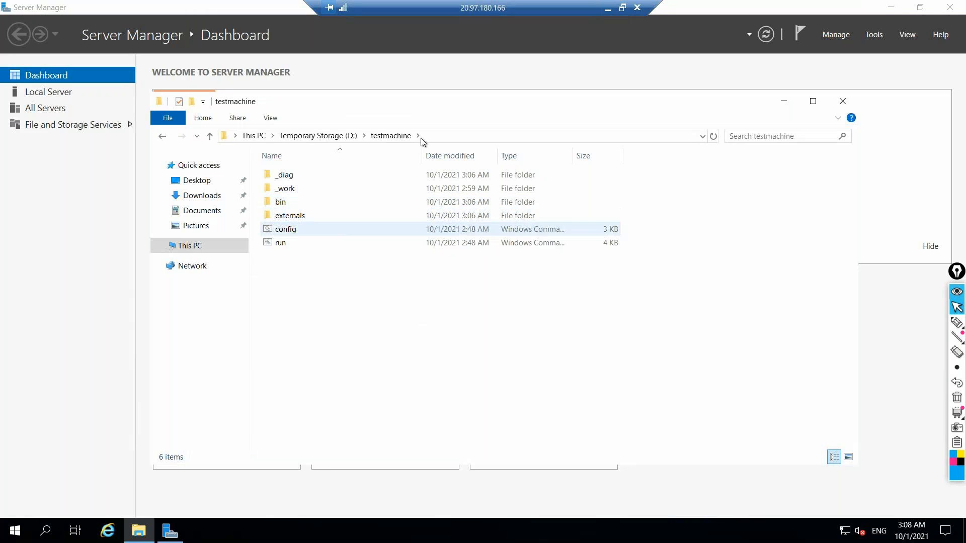
{"action": "left_click", "coordinate": [450, 132]}
{"action": "type", "text": "cmd"}
{"action": "key", "text": "Return"}
{"action": "type", "text": ".\\c"}
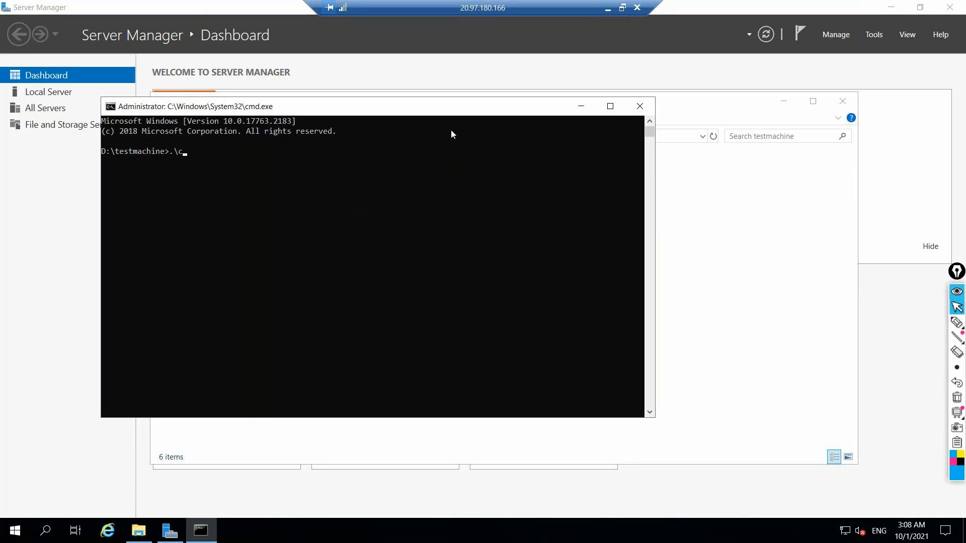
{"action": "type", "text": "onfig.cmd"}
{"action": "key", "text": "Return"}
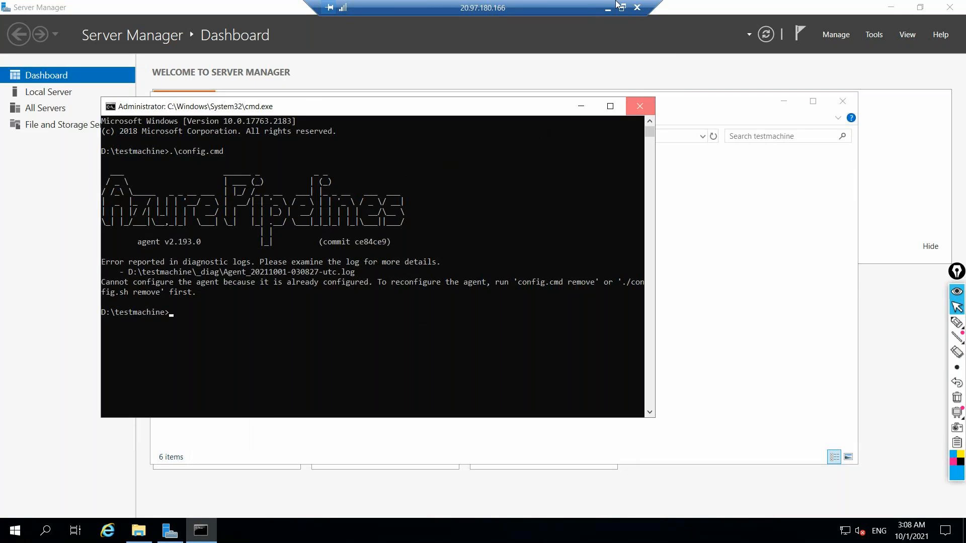
{"action": "left_click", "coordinate": [639, 106]}
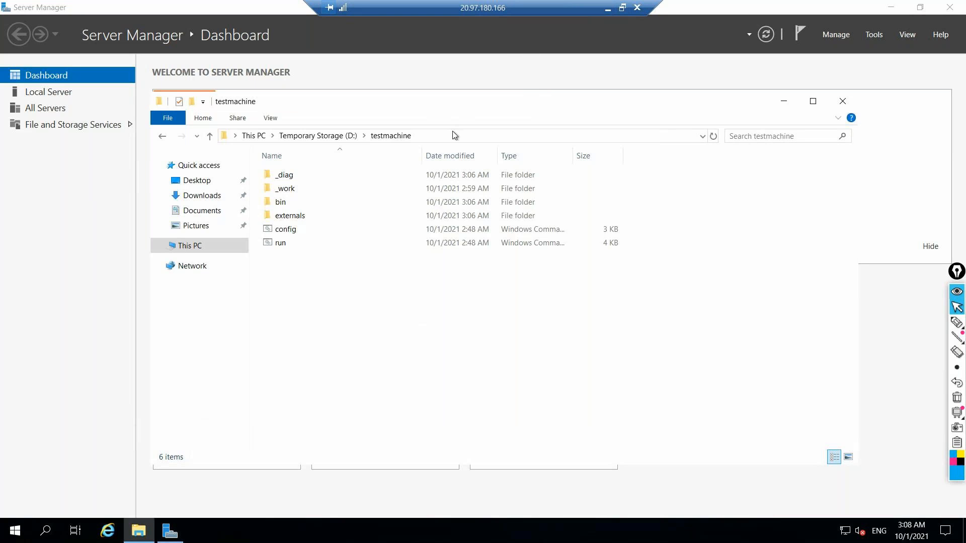
{"action": "left_click", "coordinate": [844, 102]}
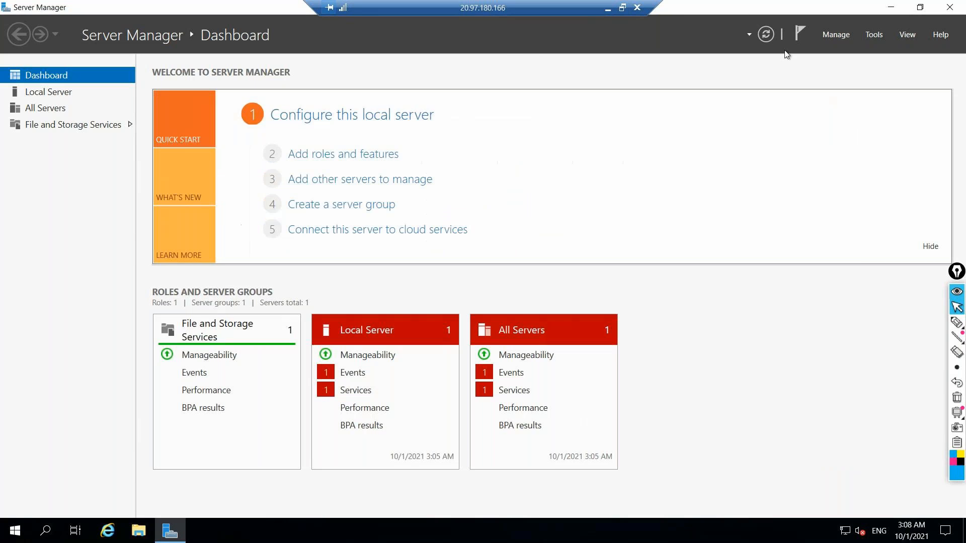
Examine the extracted vsts-agent-win-x64-2.193.0 folder's contents and the agent zip archive's available actions in Downloads
{"action": "left_click", "coordinate": [141, 529]}
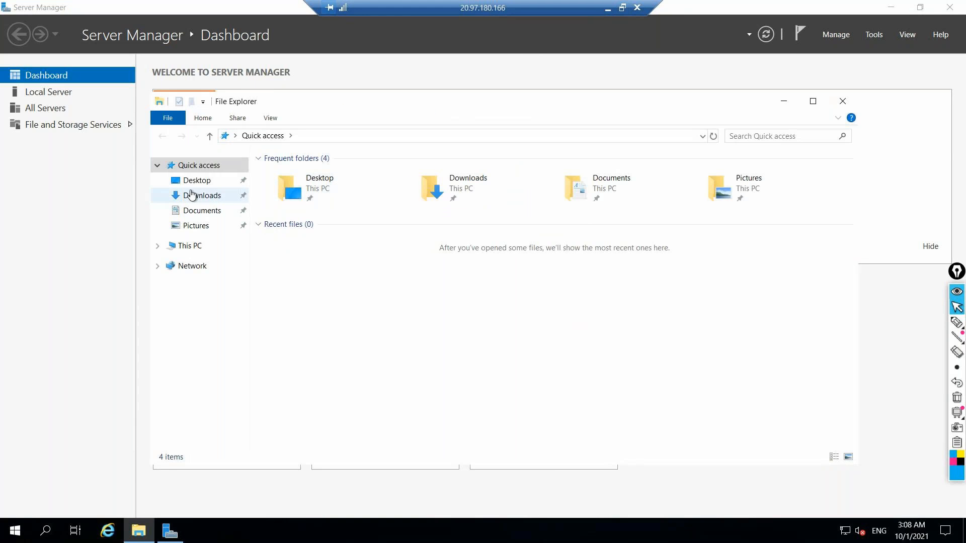
{"action": "double_click", "coordinate": [455, 185]}
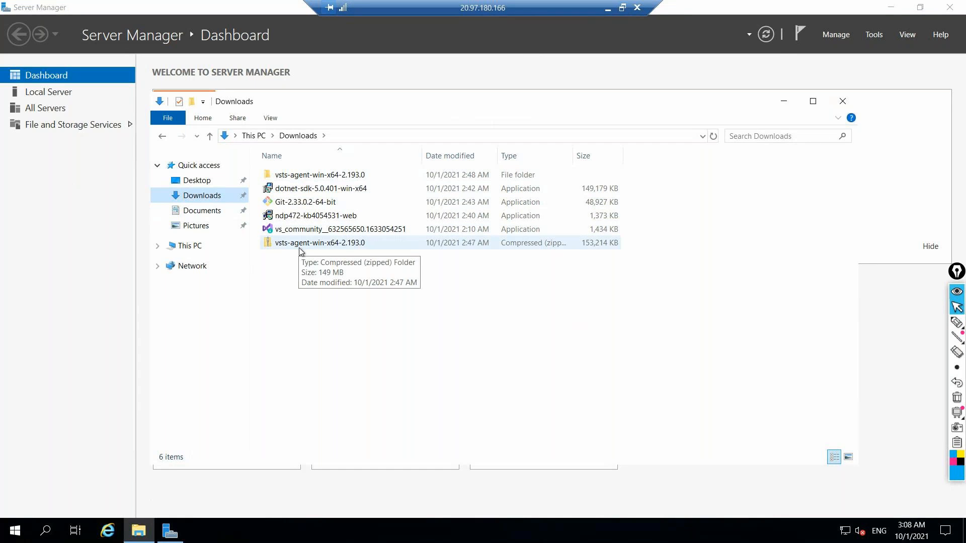
{"action": "double_click", "coordinate": [296, 181]}
{"action": "left_click_drag", "start_coordinate": [360, 277], "coordinate": [294, 188]}
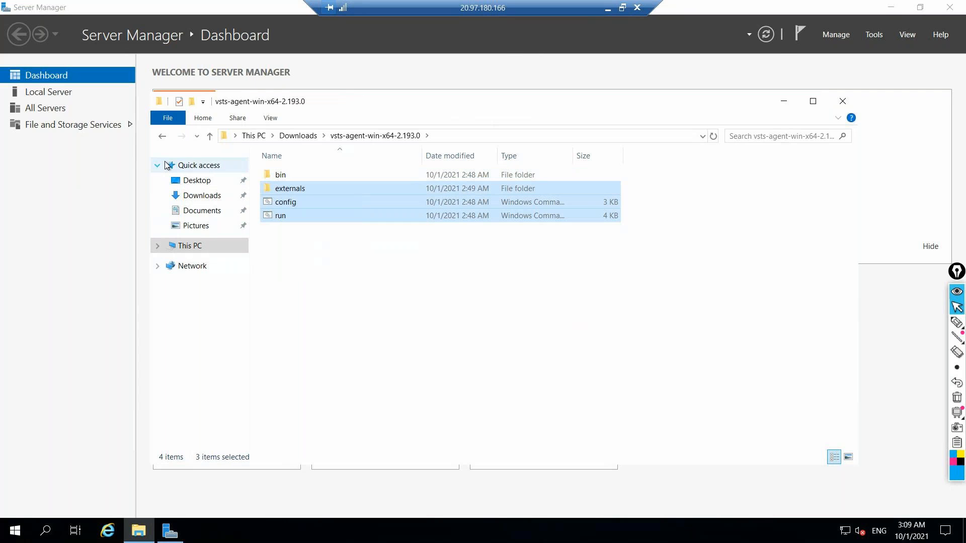
{"action": "left_click", "coordinate": [332, 319]}
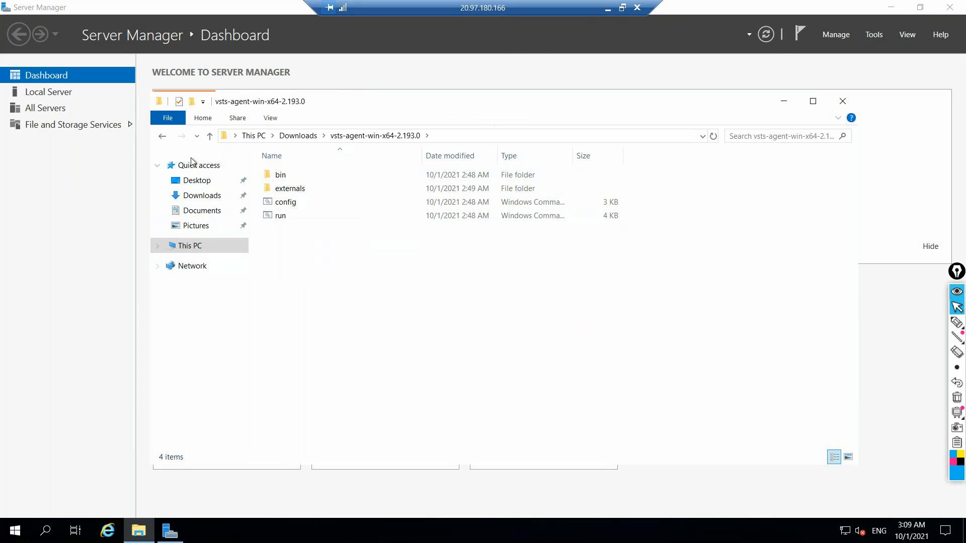
{"action": "left_click", "coordinate": [161, 136]}
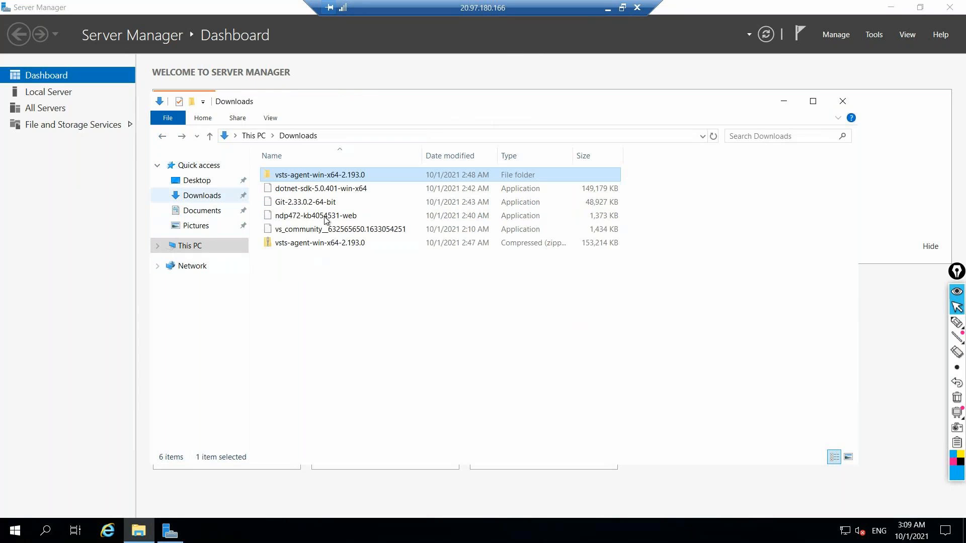
{"action": "left_click", "coordinate": [320, 242]}
{"action": "right_click", "coordinate": [320, 241]}
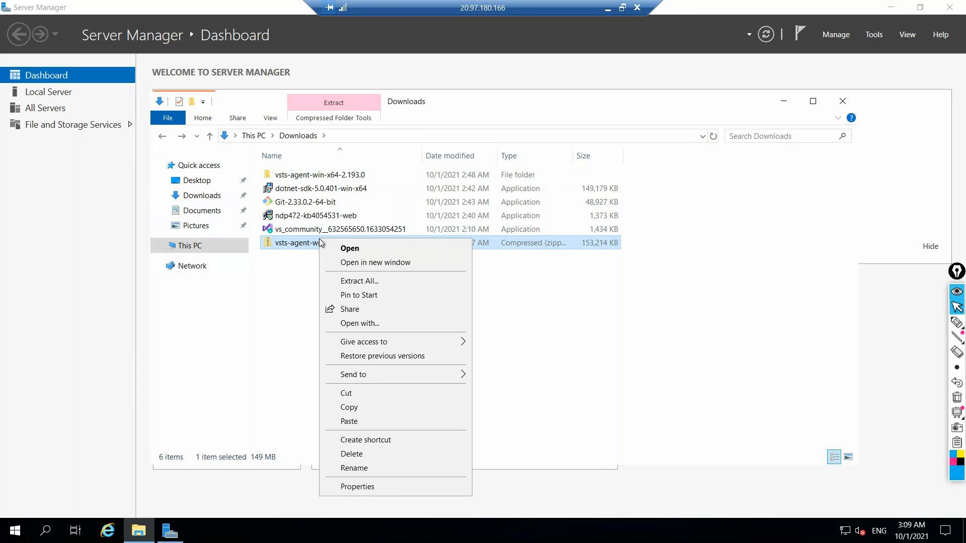
{"action": "left_click", "coordinate": [290, 299]}
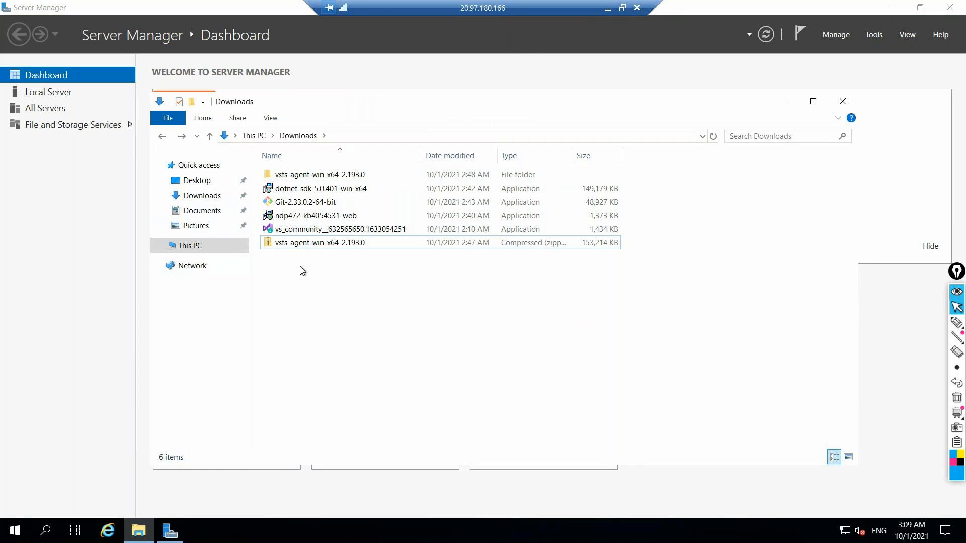
Minimize the remote session, view the On-Cloudpool agents list in Azure DevOps, and return to the remote session
{"action": "left_click", "coordinate": [609, 9]}
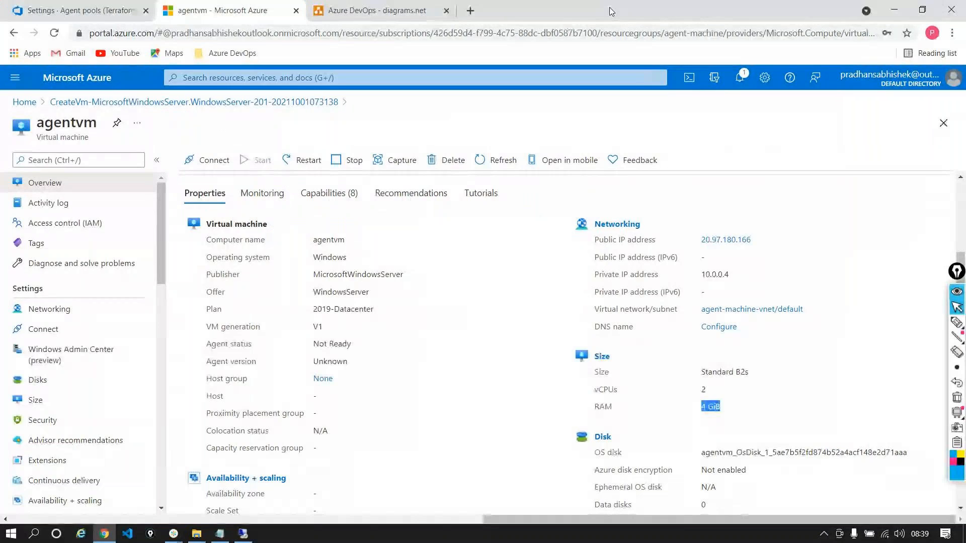
{"action": "left_click", "coordinate": [75, 11]}
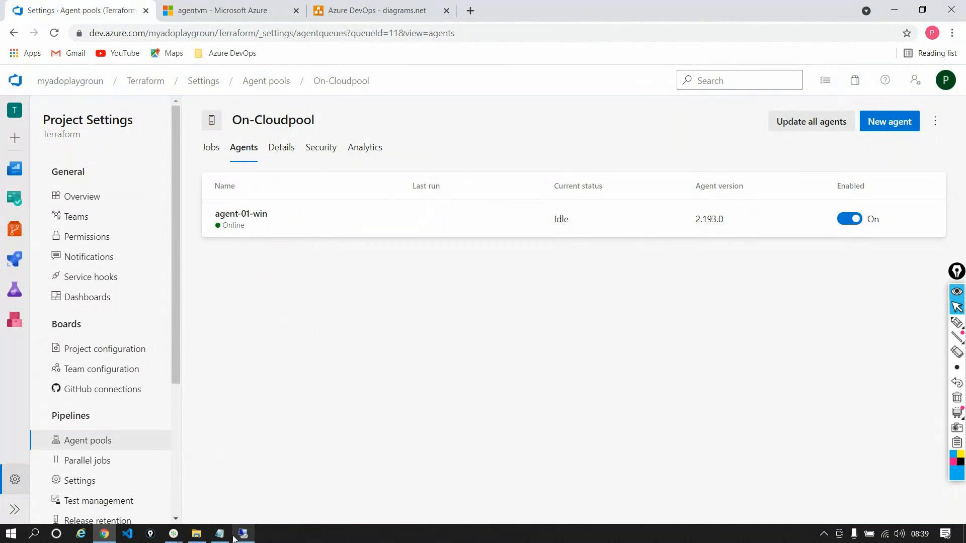
{"action": "mouse_move", "coordinate": [174, 533]}
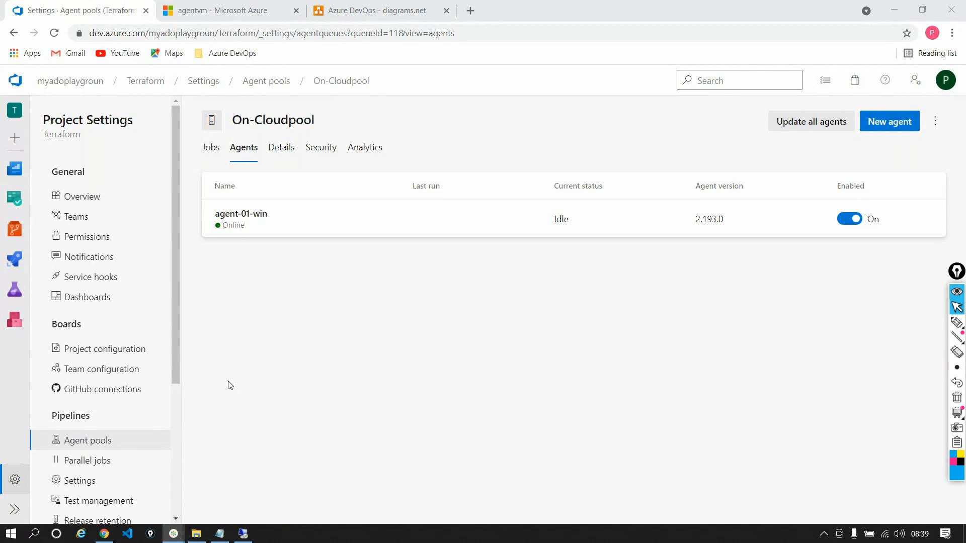
{"action": "left_click", "coordinate": [243, 533]}
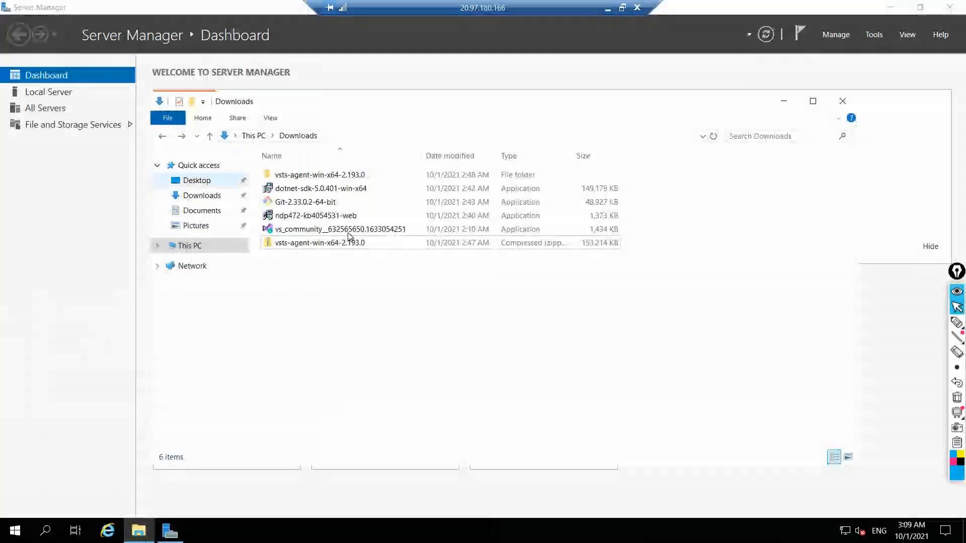
Start extracting the vsts-agent-win-x64-2.193.0 zip in Downloads and browse to the Windows (C:) drive as the destination
{"action": "right_click", "coordinate": [336, 244]}
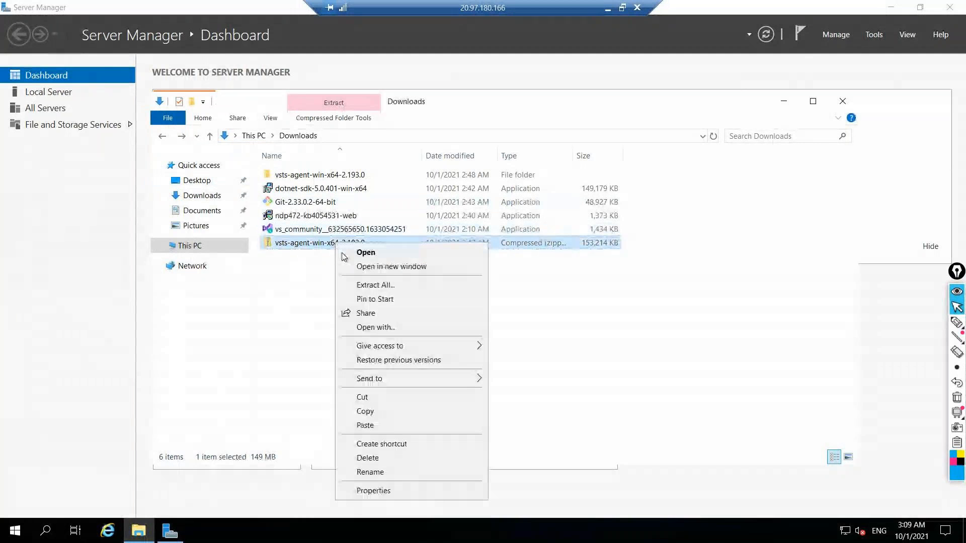
{"action": "left_click", "coordinate": [375, 284]}
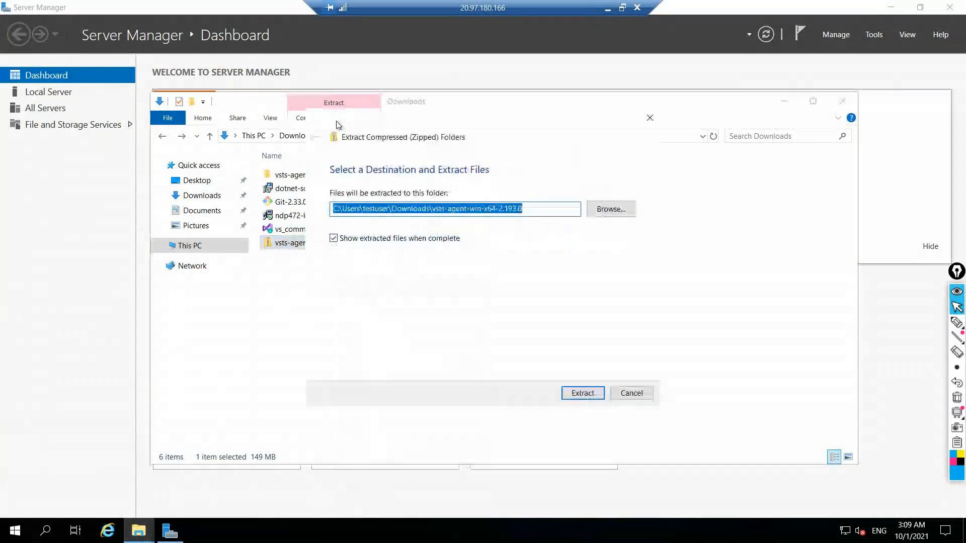
{"action": "left_click", "coordinate": [622, 207]}
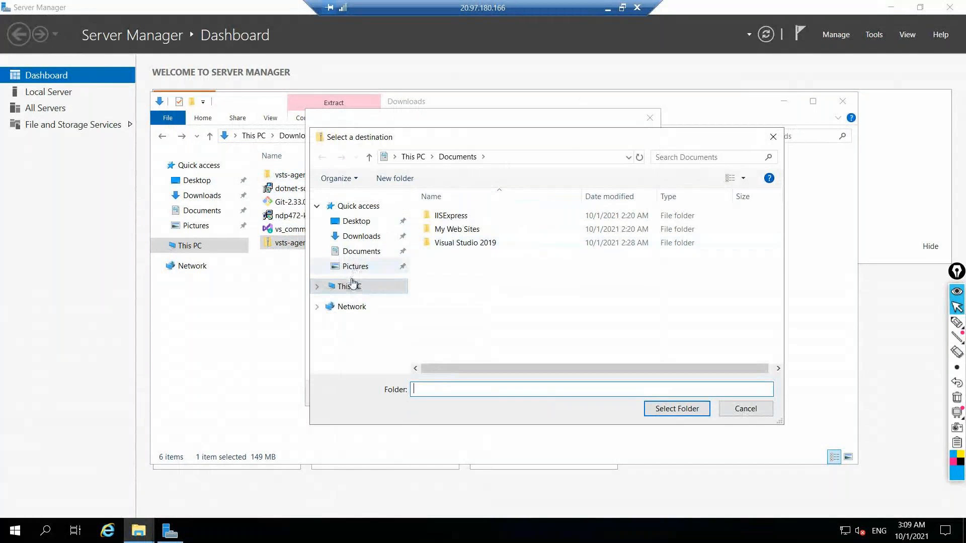
{"action": "left_click", "coordinate": [350, 286]}
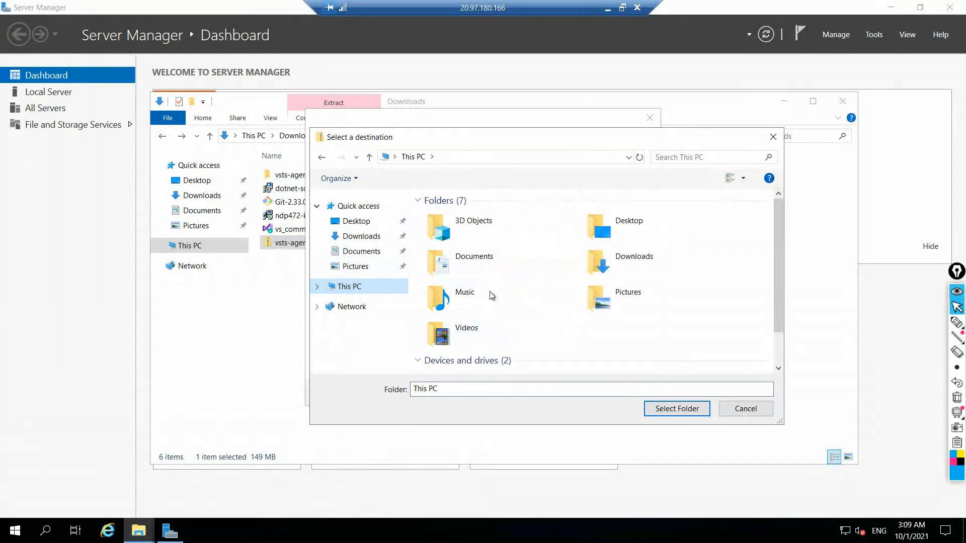
{"action": "scroll", "coordinate": [492, 295], "scroll_direction": "down", "scroll_amount": 2}
{"action": "double_click", "coordinate": [490, 358]}
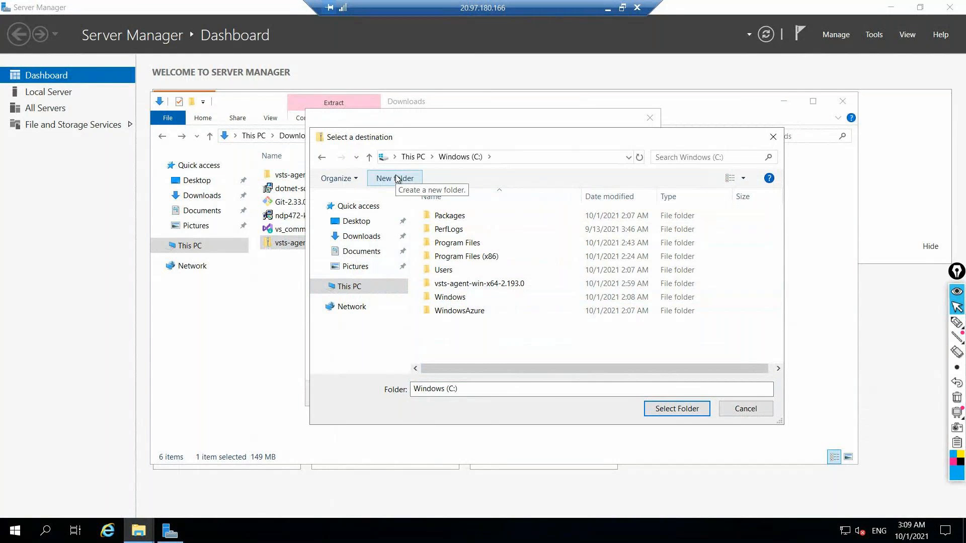
Create a new folder named agent-02 on the C: drive and extract the agent archive into it
{"action": "left_click", "coordinate": [397, 179]}
{"action": "type", "text": "agent"}
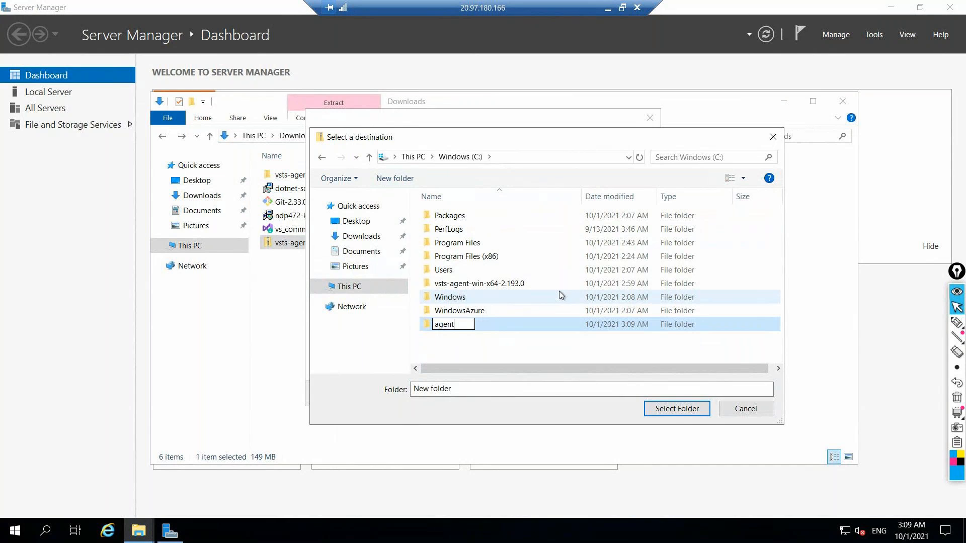
{"action": "type", "text": "-01"}
{"action": "left_click", "coordinate": [521, 357]}
{"action": "left_click", "coordinate": [505, 330]}
{"action": "left_click", "coordinate": [675, 409]}
{"action": "left_click", "coordinate": [598, 399]}
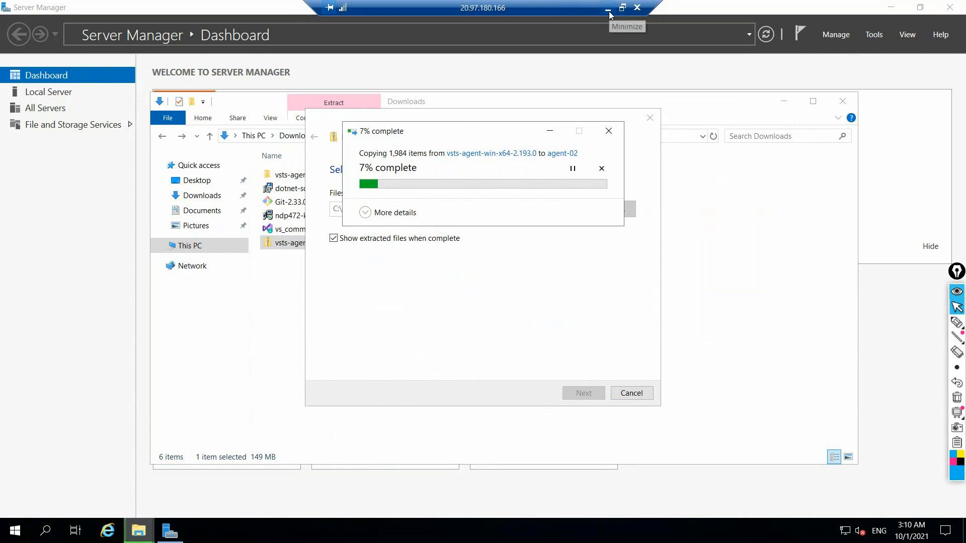
Examine the existing agent folder C:\vsts-agent-win-x64-2.193.0 and check the progress of the extraction
{"action": "left_click", "coordinate": [209, 244]}
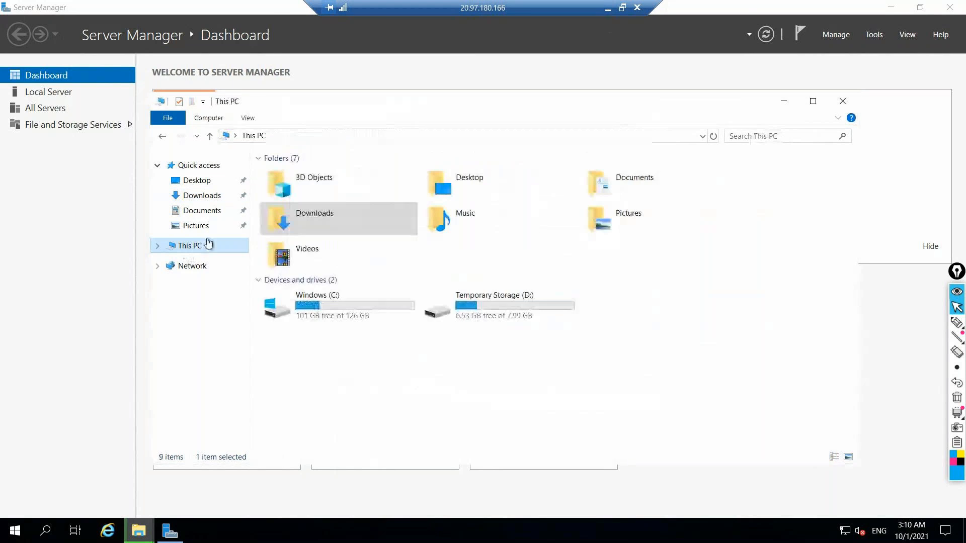
{"action": "double_click", "coordinate": [374, 302]}
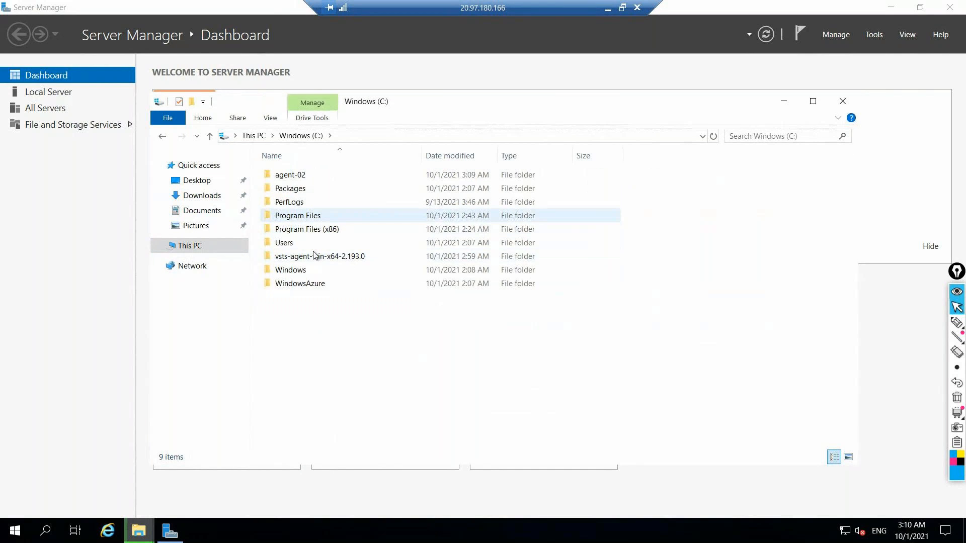
{"action": "double_click", "coordinate": [313, 255]}
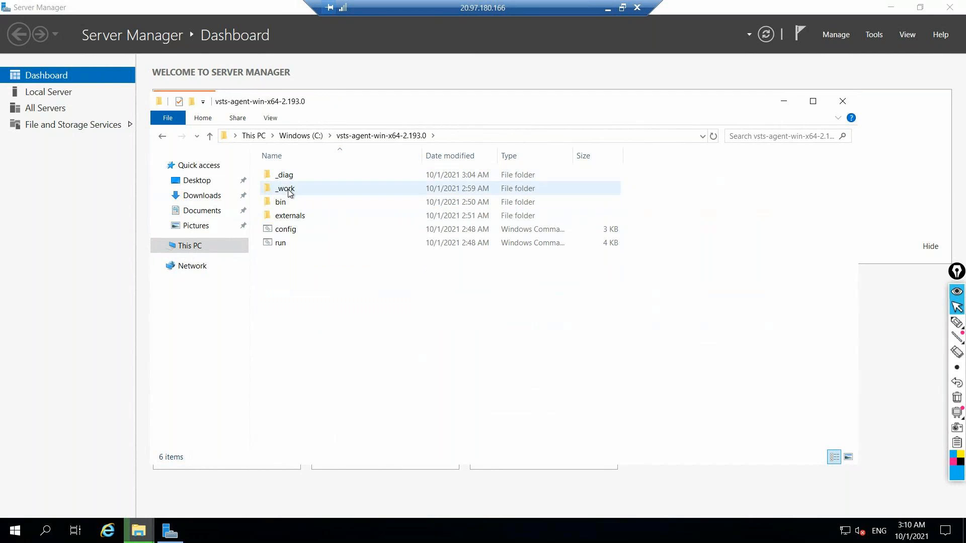
{"action": "left_click", "coordinate": [162, 136]}
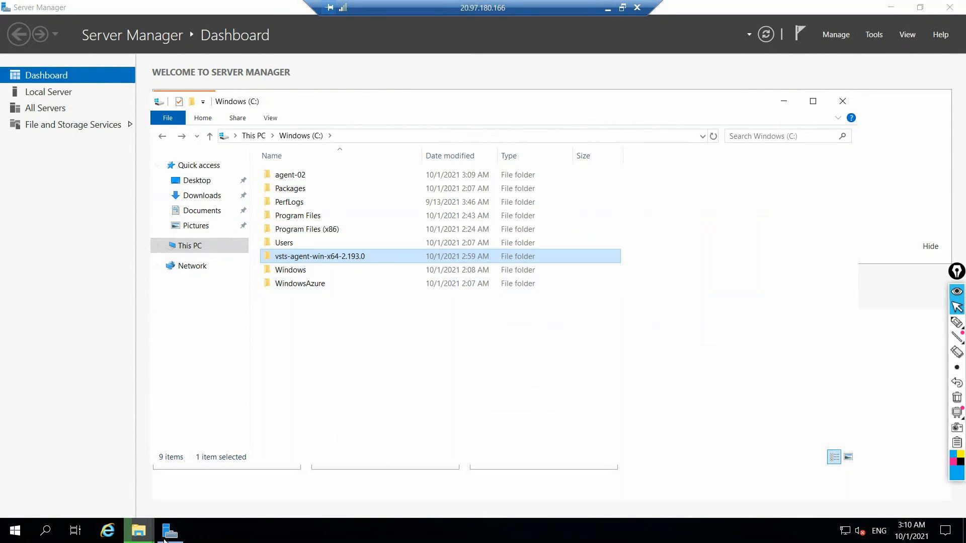
{"action": "left_click", "coordinate": [146, 528]}
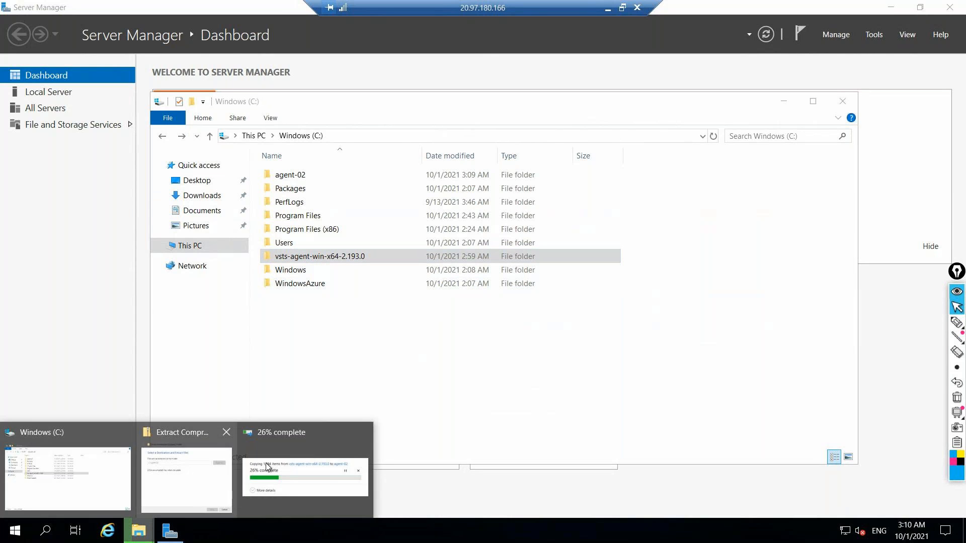
{"action": "left_click", "coordinate": [269, 468]}
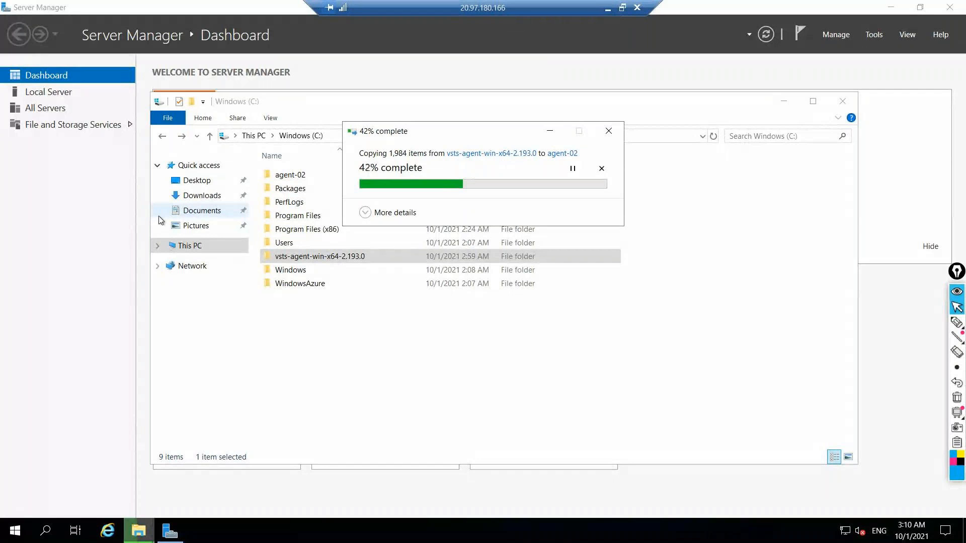
Inspect the testmachine folder on the D: drive, return to the C: drive, and check the extraction progress again
{"action": "left_click", "coordinate": [181, 250]}
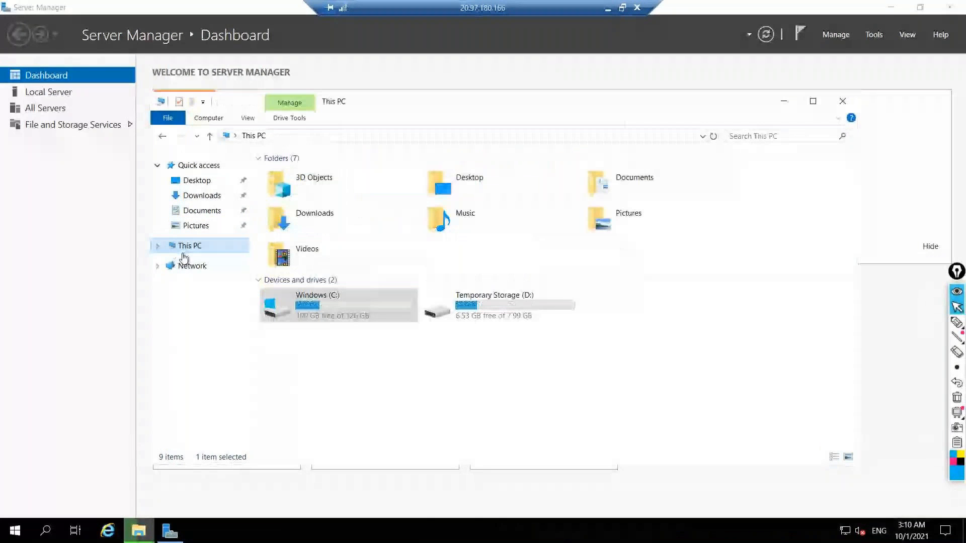
{"action": "double_click", "coordinate": [449, 309]}
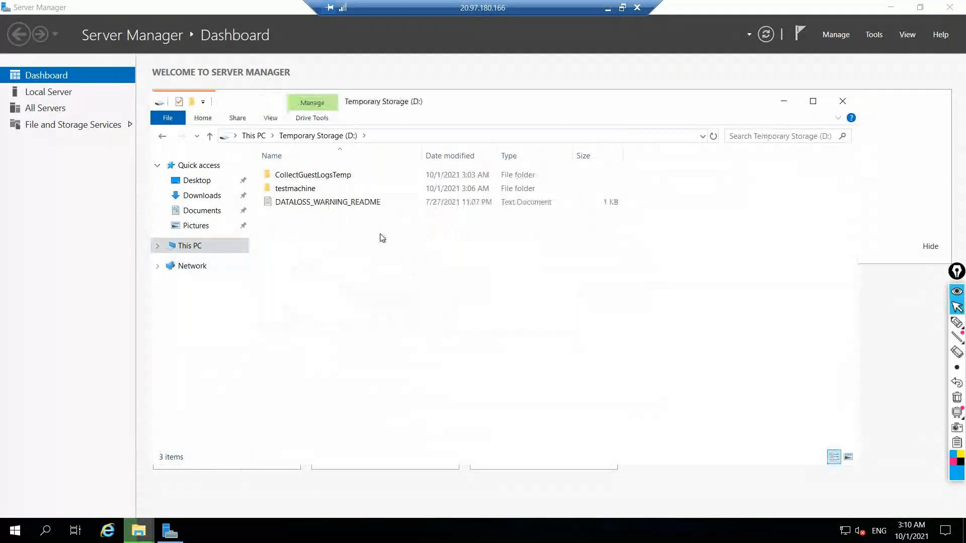
{"action": "double_click", "coordinate": [295, 189]}
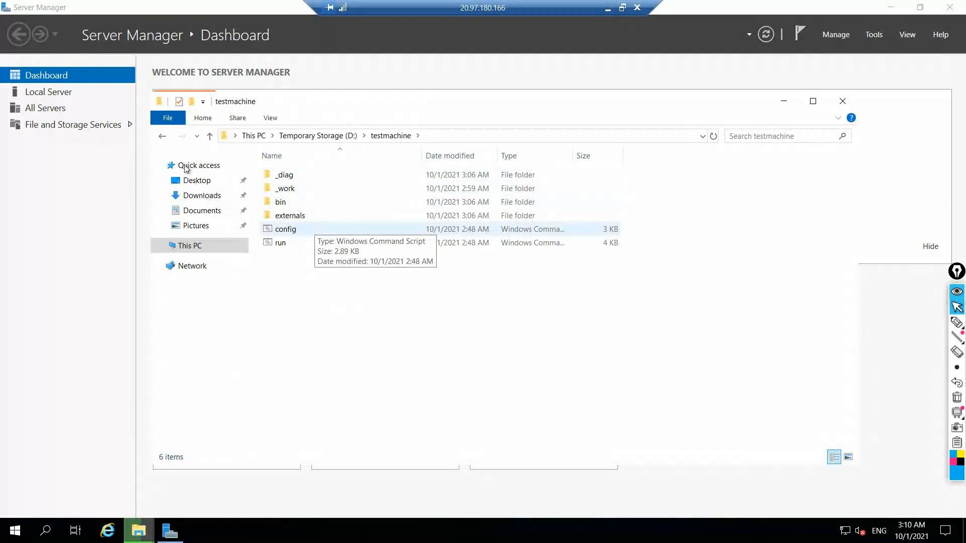
{"action": "left_click", "coordinate": [164, 136]}
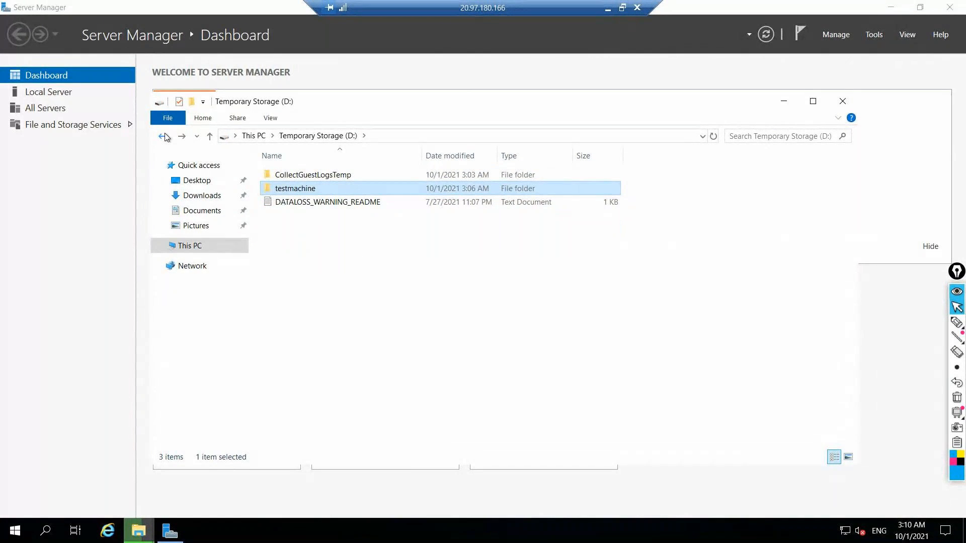
{"action": "left_click", "coordinate": [164, 136]}
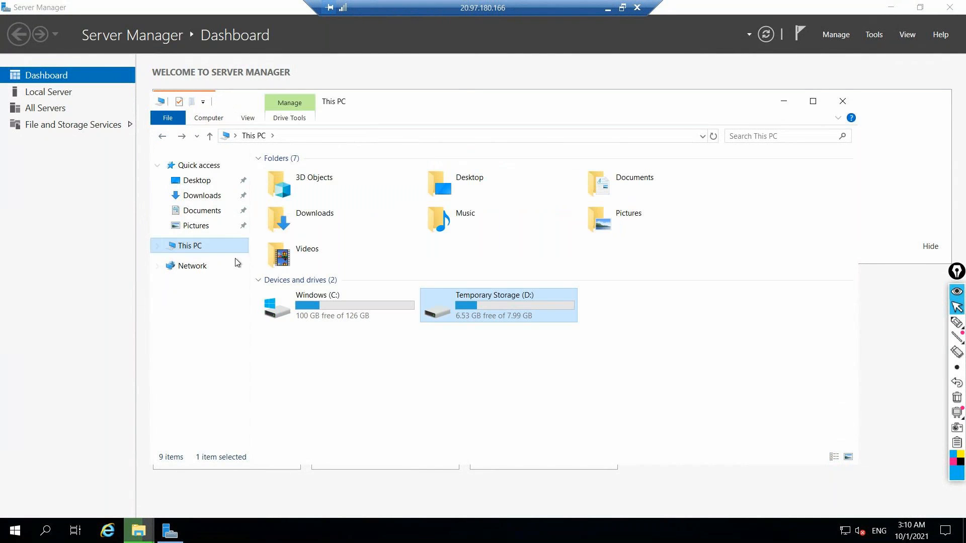
{"action": "double_click", "coordinate": [335, 312]}
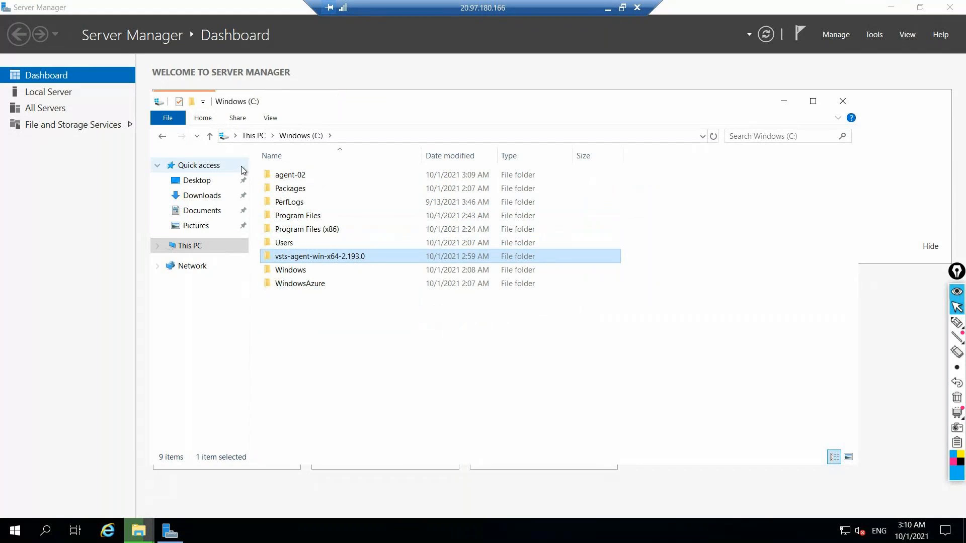
{"action": "left_click", "coordinate": [139, 531]}
{"action": "left_click", "coordinate": [257, 470]}
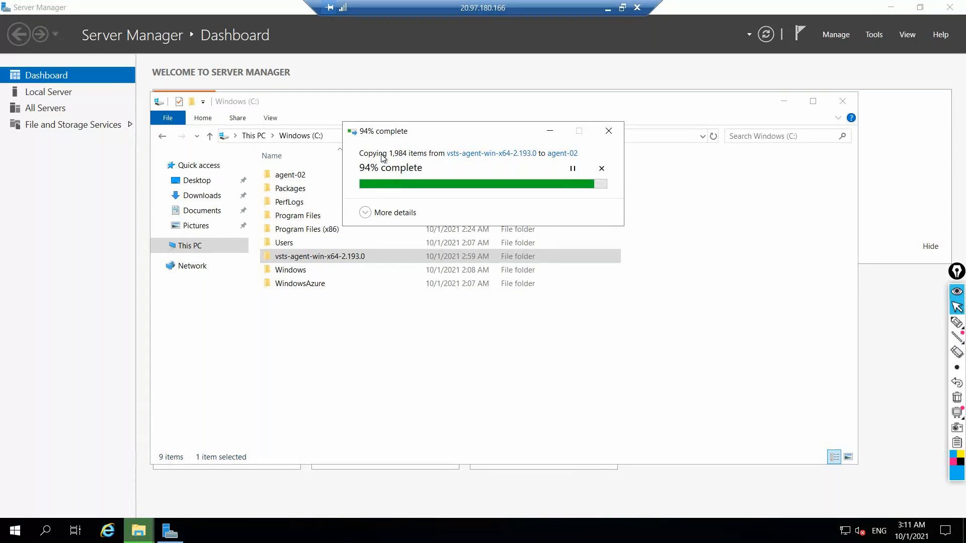
View the list of Windows services in Task Manager and close it
{"action": "right_click", "coordinate": [327, 539]}
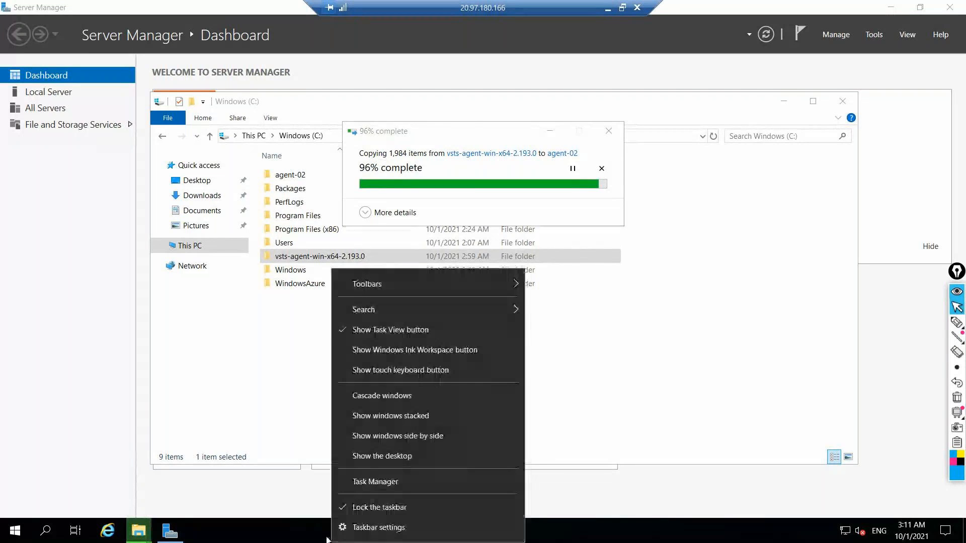
{"action": "left_click", "coordinate": [375, 481]}
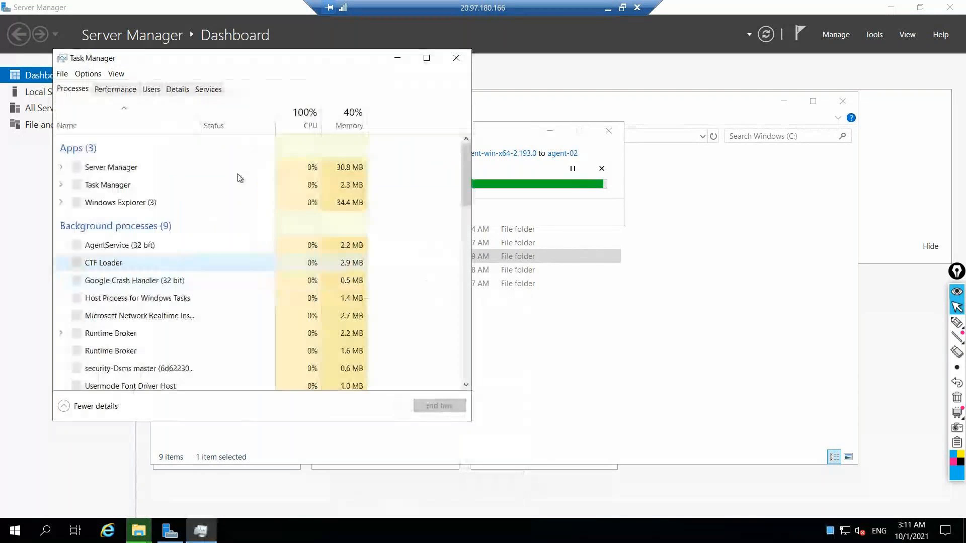
{"action": "left_click", "coordinate": [189, 83]}
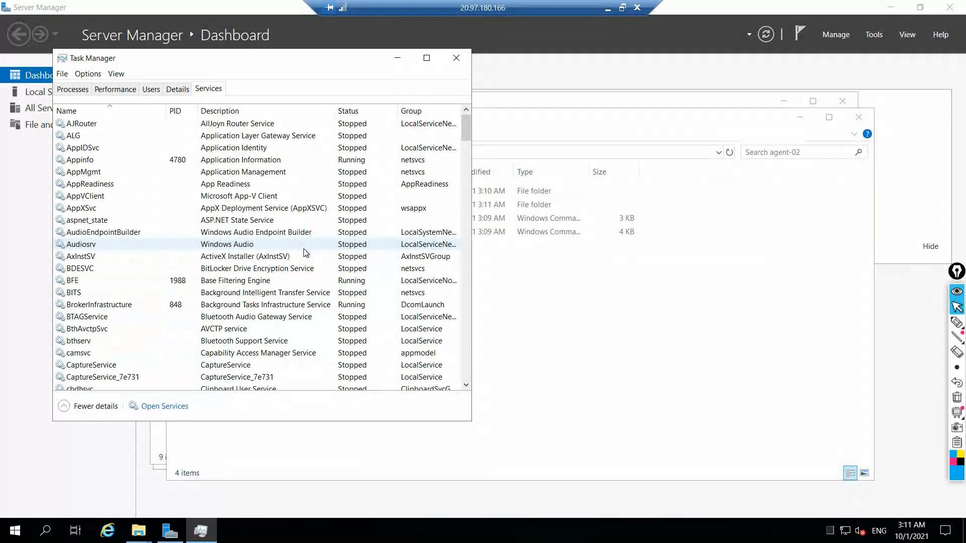
{"action": "left_click", "coordinate": [462, 55]}
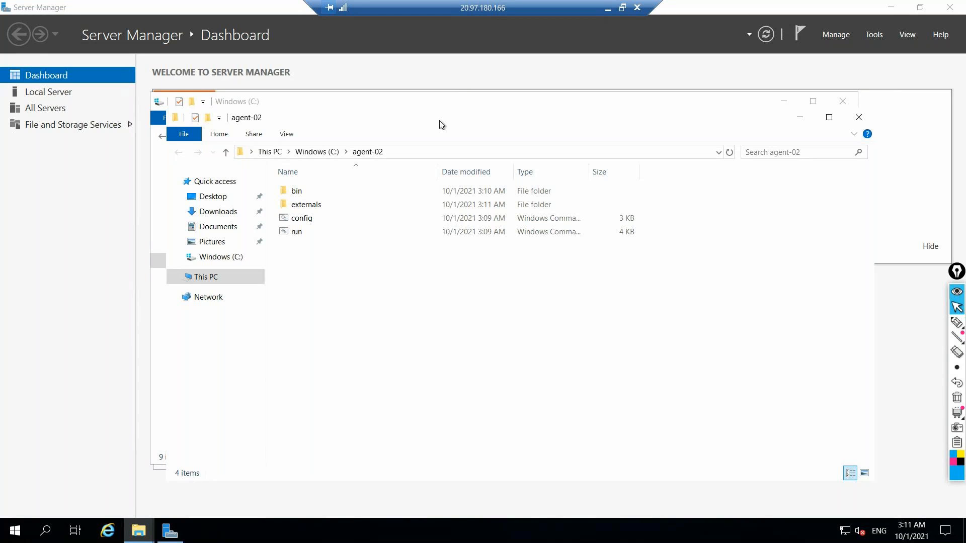
Open a command prompt in C:\agent-02 and run .\config.cmd to start configuring the second agent
{"action": "left_click", "coordinate": [395, 153]}
{"action": "type", "text": "cmd"}
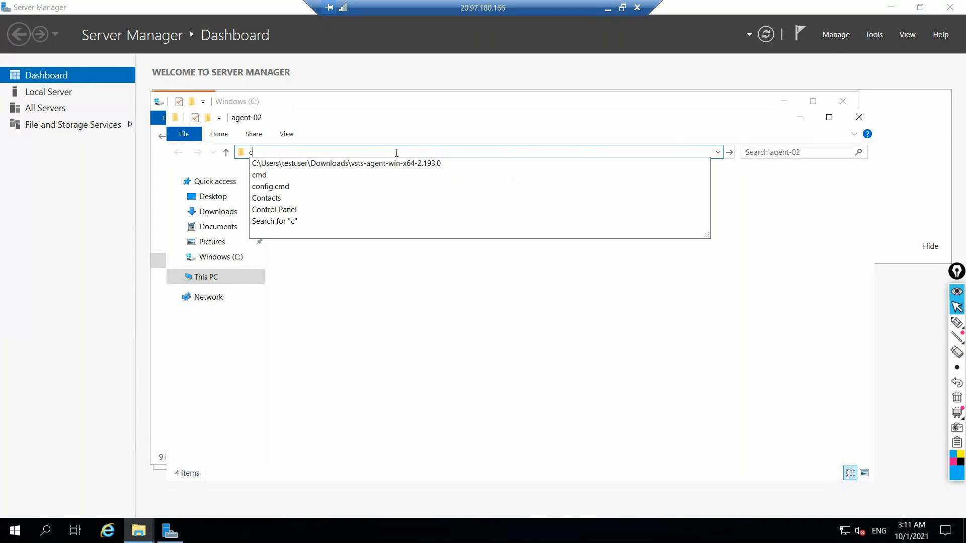
{"action": "key", "text": "Return"}
{"action": "type", "text": ".\\cong"}
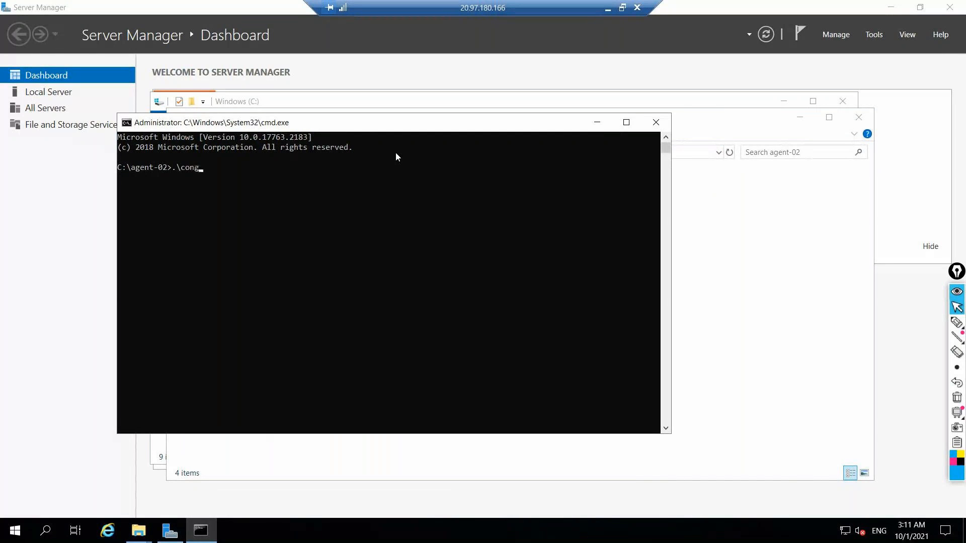
{"action": "key", "text": "BackSpace"}
{"action": "type", "text": "fig"}
{"action": "key", "text": "Tab"}
{"action": "key", "text": "Return"}
{"action": "left_click", "coordinate": [610, 9]}
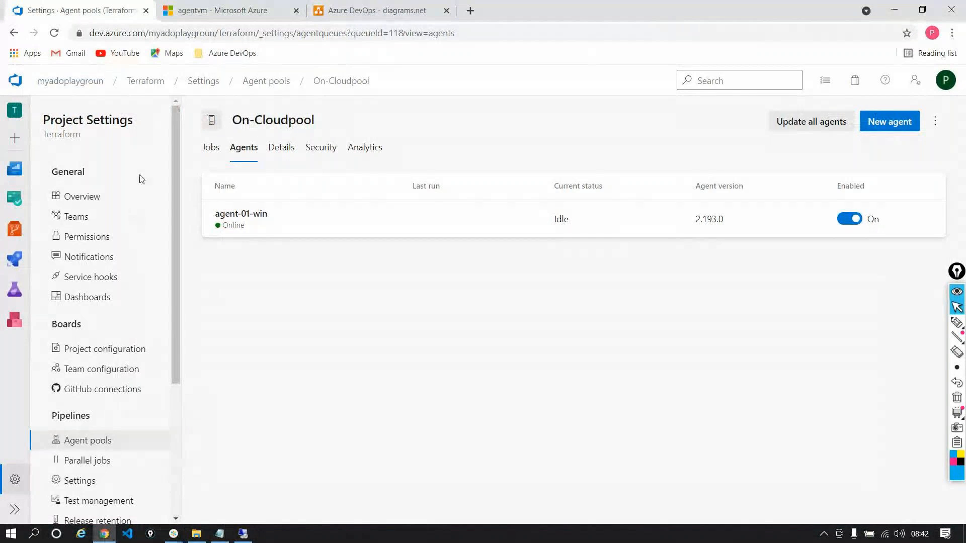
{"action": "left_click", "coordinate": [222, 35]}
{"action": "double_click", "coordinate": [223, 34]}
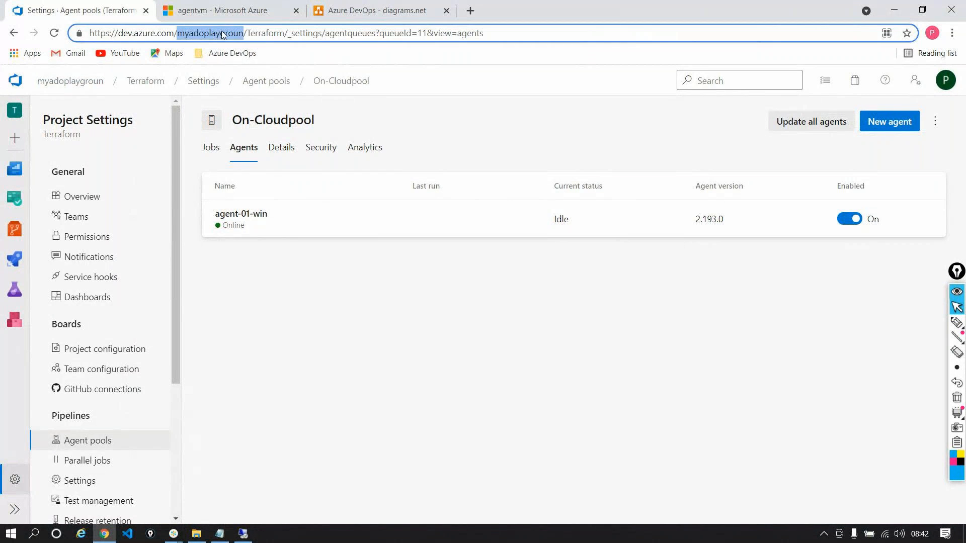
{"action": "left_click", "coordinate": [223, 34]}
{"action": "left_click_drag", "start_coordinate": [89, 33], "coordinate": [244, 33]}
{"action": "key", "text": "super+c"}
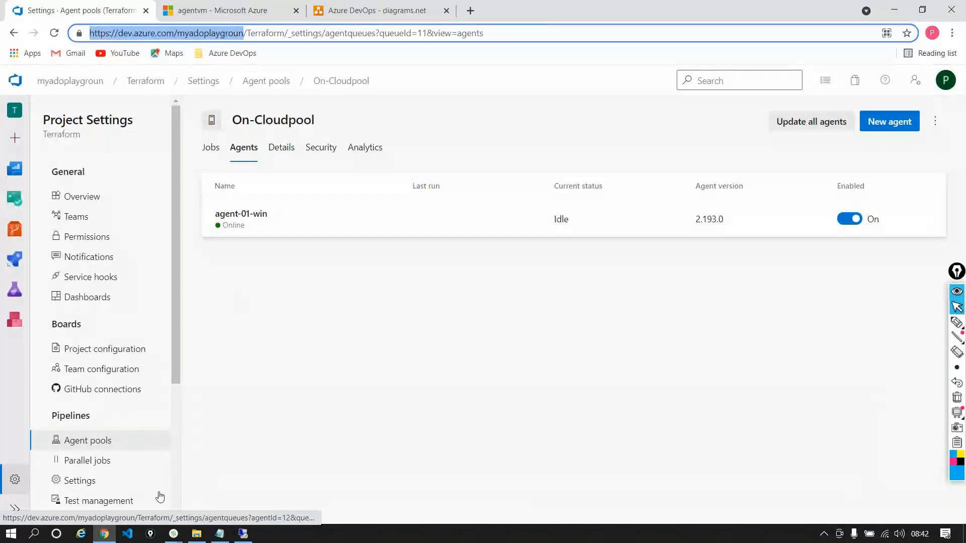
{"action": "left_click", "coordinate": [220, 533]}
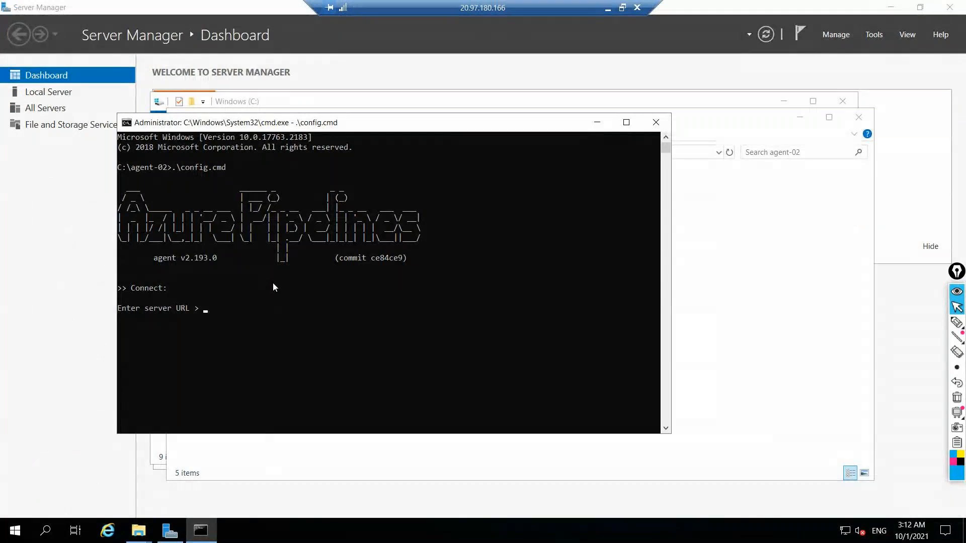
{"action": "right_click", "coordinate": [311, 323]}
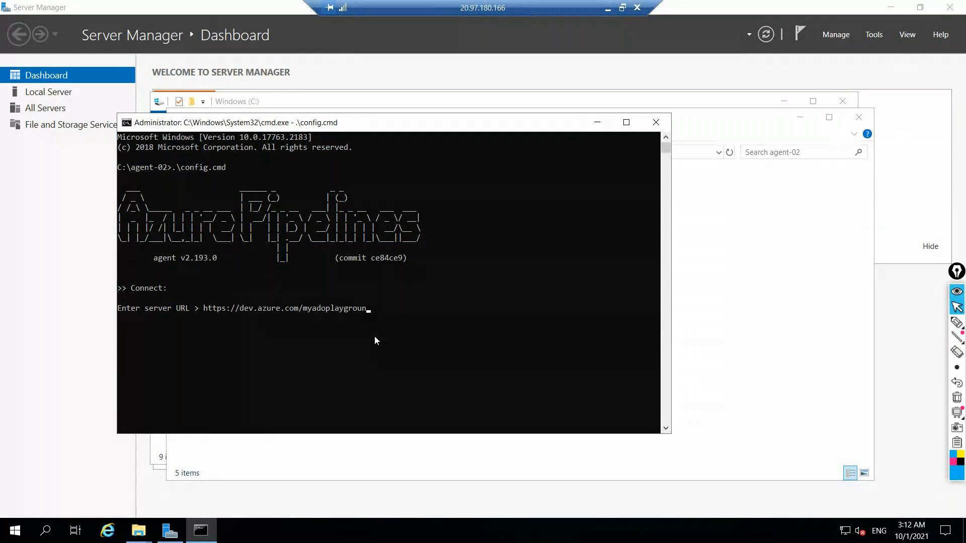
{"action": "key", "text": "Return"}
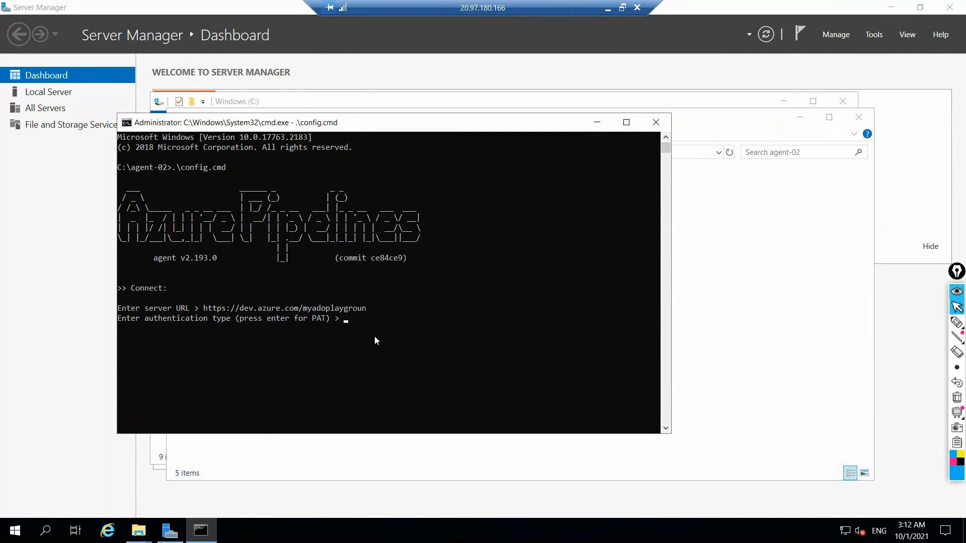
{"action": "left_click", "coordinate": [607, 8]}
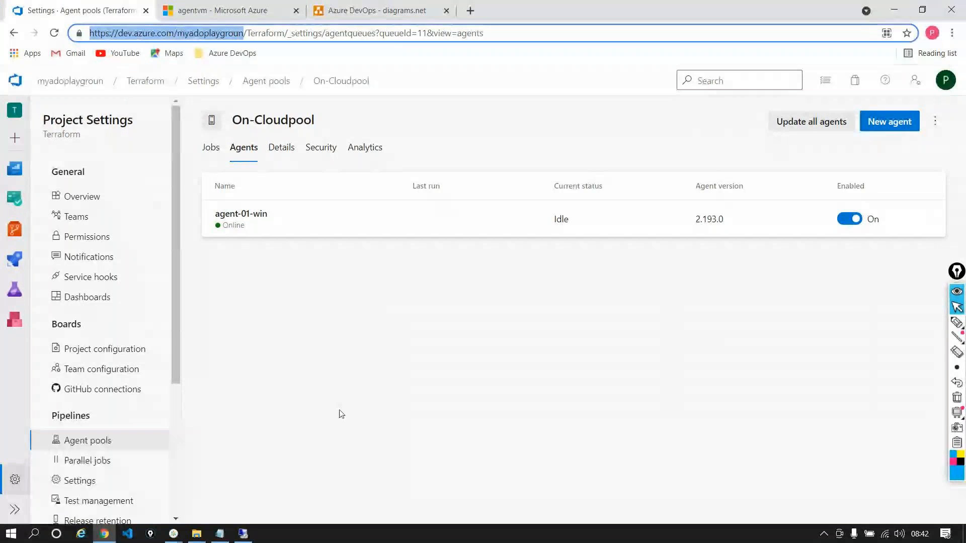
{"action": "left_click", "coordinate": [215, 535]}
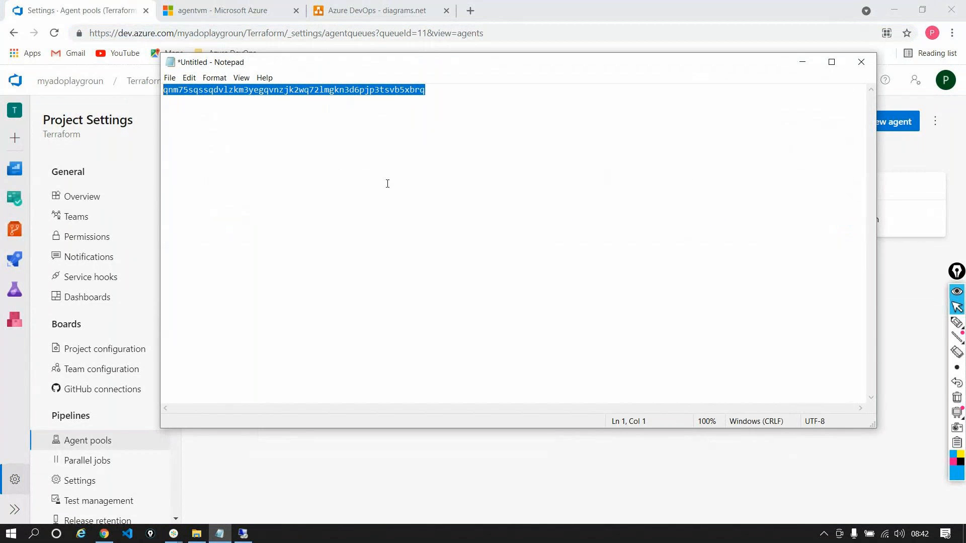
{"action": "left_click", "coordinate": [237, 537]}
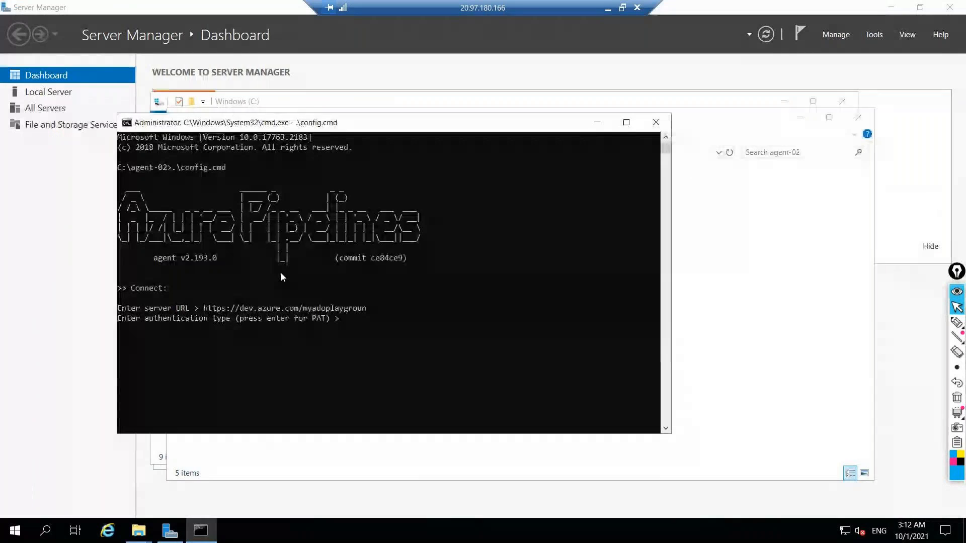
{"action": "right_click", "coordinate": [358, 326]}
{"action": "double_click", "coordinate": [361, 318]}
{"action": "key", "text": "BackSpace"}
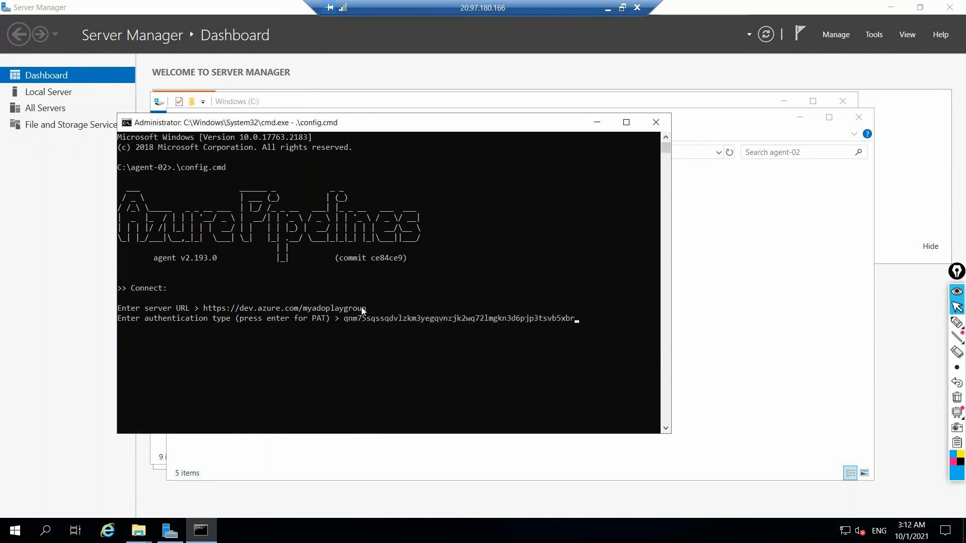
{"action": "key", "text": "BackSpace"}
{"action": "key", "text": "BackSpace"}
{"action": "key", "text": "BackSpace"}
{"action": "key", "text": "BackSpace"}
{"action": "key", "text": "BackSpace"}
{"action": "key", "text": "BackSpace"}
{"action": "key", "text": "BackSpace"}
{"action": "key", "text": "BackSpace"}
{"action": "key", "text": "BackSpace"}
{"action": "key", "text": "BackSpace"}
{"action": "key", "text": "BackSpace"}
{"action": "key", "text": "BackSpace"}
{"action": "key", "text": "BackSpace"}
{"action": "key", "text": "BackSpace"}
{"action": "key", "text": "BackSpace"}
{"action": "key", "text": "BackSpace"}
{"action": "key", "text": "BackSpace"}
{"action": "key", "text": "BackSpace"}
{"action": "key", "text": "BackSpace"}
{"action": "key", "text": "BackSpace"}
{"action": "key", "text": "BackSpace"}
{"action": "key", "text": "BackSpace"}
{"action": "key", "text": "BackSpace"}
{"action": "key", "text": "BackSpace"}
{"action": "key", "text": "BackSpace"}
{"action": "key", "text": "BackSpace"}
{"action": "key", "text": "BackSpace"}
{"action": "key", "text": "BackSpace"}
{"action": "key", "text": "BackSpace"}
{"action": "key", "text": "BackSpace"}
{"action": "key", "text": "BackSpace"}
{"action": "key", "text": "BackSpace"}
{"action": "key", "text": "BackSpace"}
{"action": "key", "text": "BackSpace"}
{"action": "key", "text": "BackSpace"}
{"action": "key", "text": "BackSpace"}
{"action": "key", "text": "BackSpace"}
{"action": "key", "text": "BackSpace"}
Accept the default PAT authentication type and paste the personal access token to connect to the server
{"action": "key", "text": "Return"}
{"action": "key", "text": "ctrl+v"}
{"action": "key", "text": "Return"}
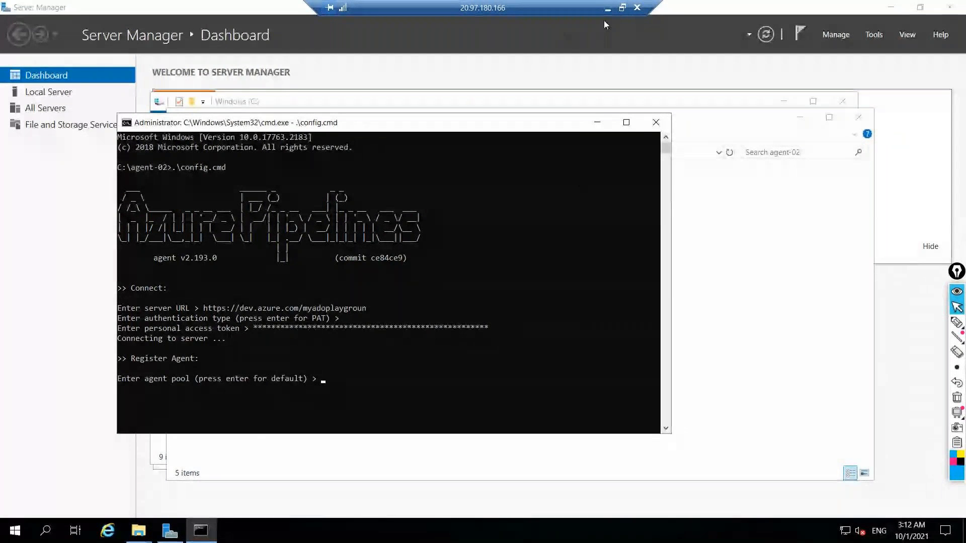
Copy the pool name On-Cloudpool from the Azure DevOps page and enter it as the agent pool in the remote configuration
{"action": "left_click", "coordinate": [607, 7]}
{"action": "left_click", "coordinate": [802, 61]}
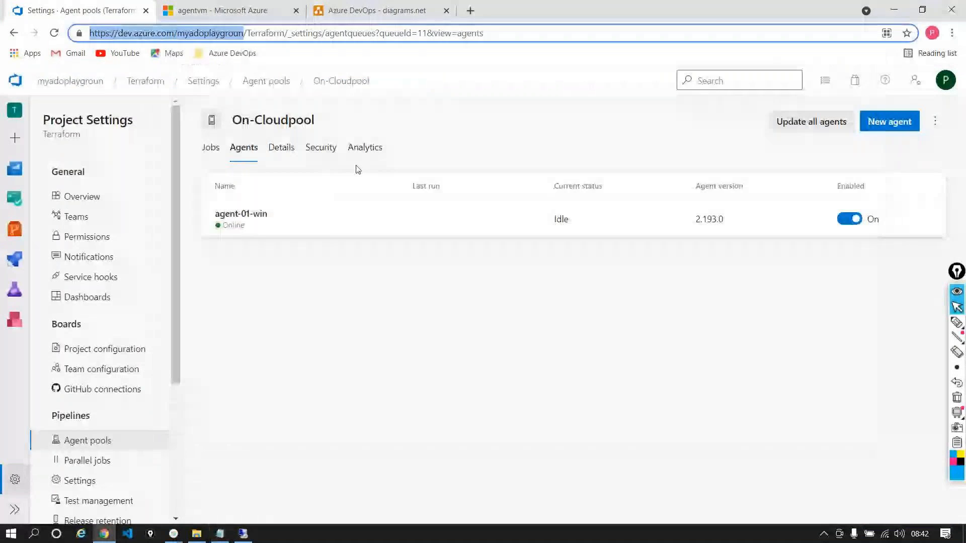
{"action": "left_click_drag", "start_coordinate": [231, 120], "coordinate": [328, 107]}
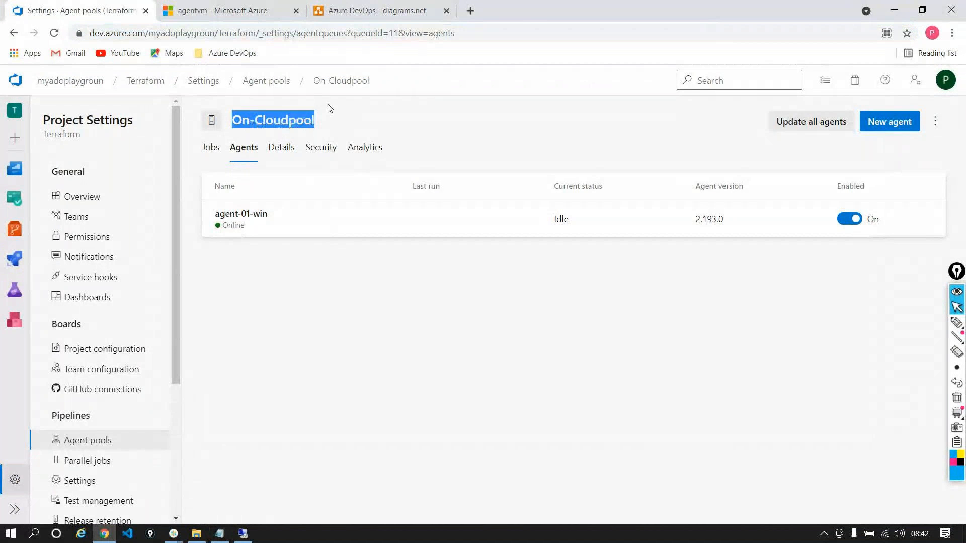
{"action": "right_click", "coordinate": [278, 119]}
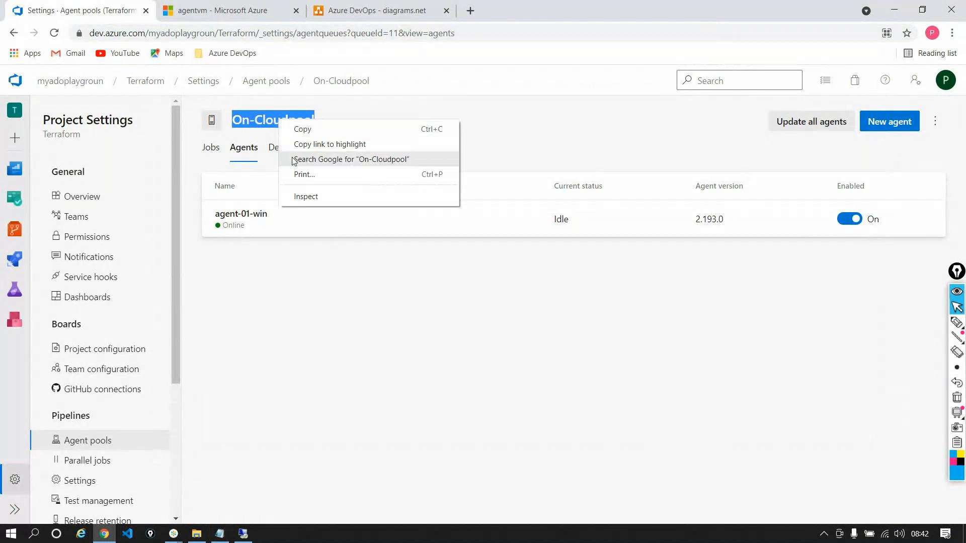
{"action": "left_click", "coordinate": [302, 128]}
{"action": "key", "text": "alt+Tab"}
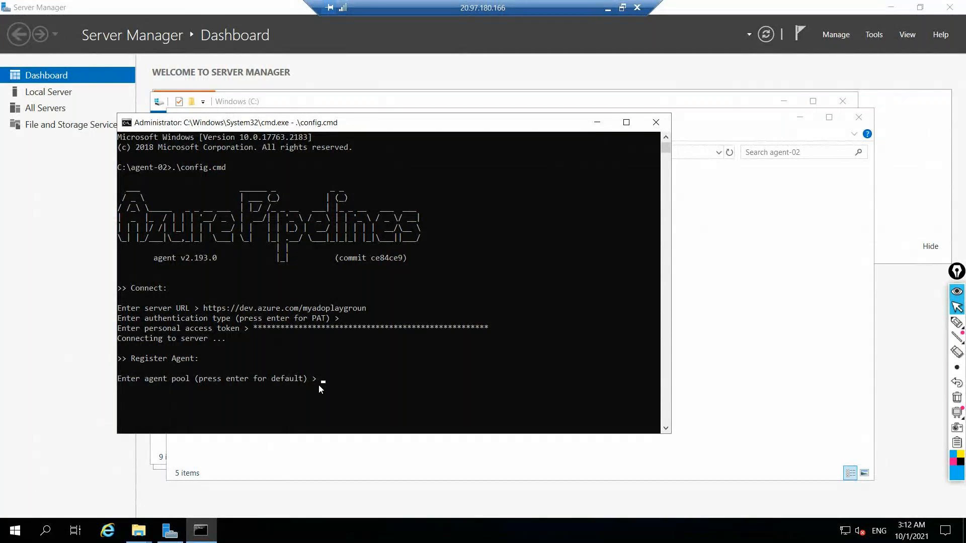
{"action": "key", "text": "ctrl+v"}
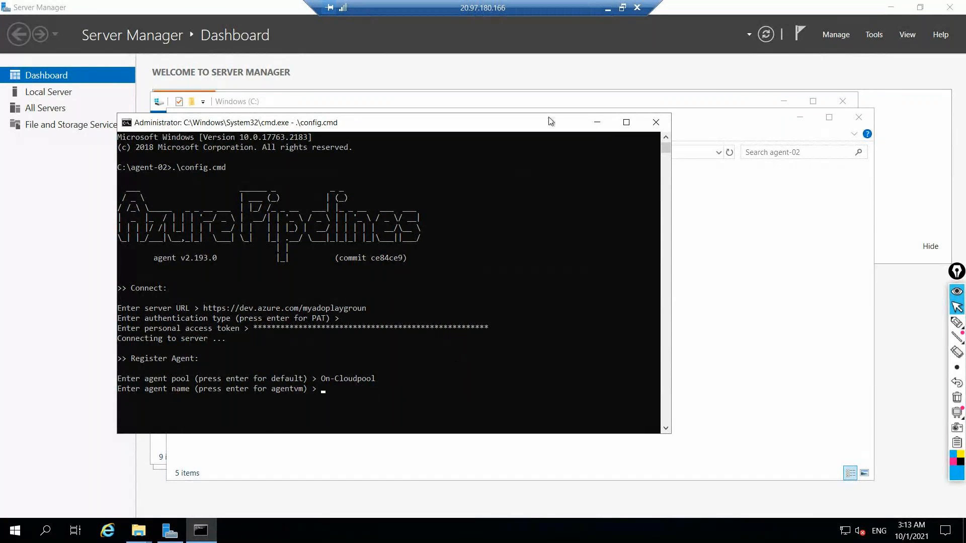
Check the existing agent's naming in the On-Cloudpool list and enter agent-02-win as the new agent's name
{"action": "left_click", "coordinate": [608, 9]}
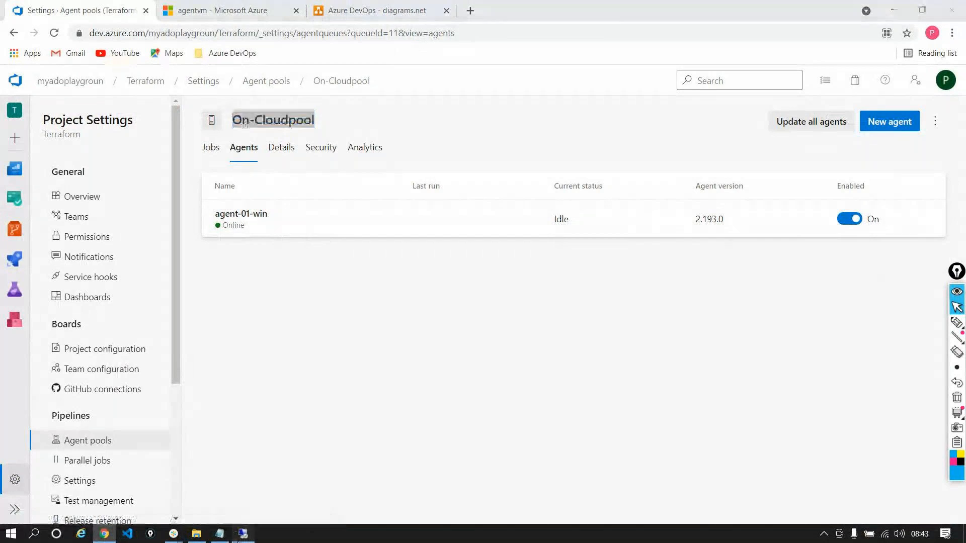
{"action": "left_click", "coordinate": [243, 533]}
{"action": "type", "text": "agent"}
{"action": "type", "text": "-0"}
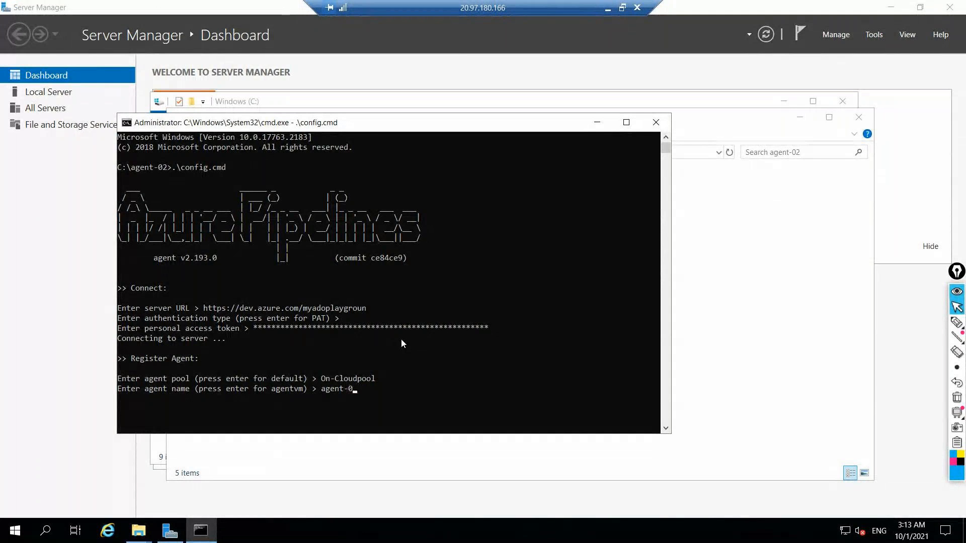
{"action": "type", "text": "2-win"}
{"action": "key", "text": "Return"}
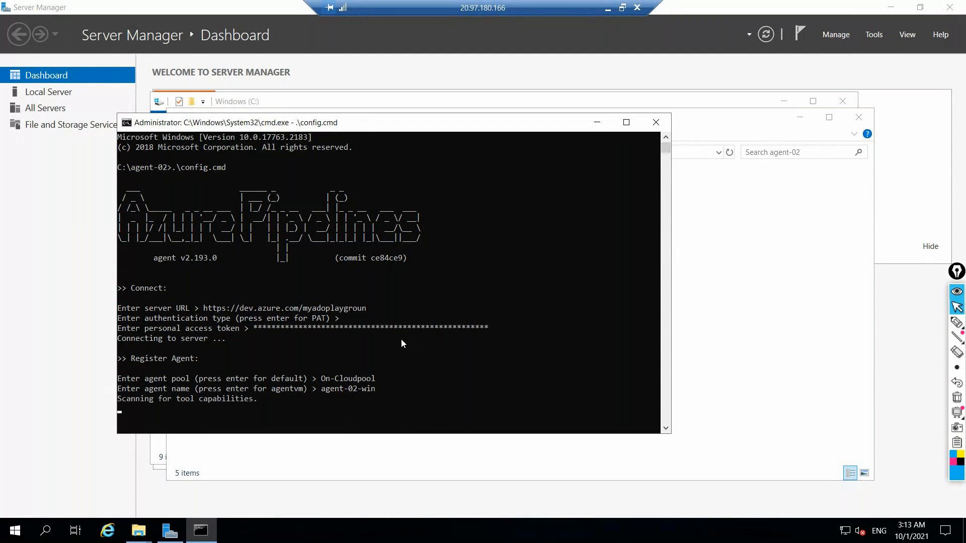
Finish the configuration with the default work folder, running the agent as a service under the default account without preventing its immediate start
{"action": "left_click", "coordinate": [626, 122]}
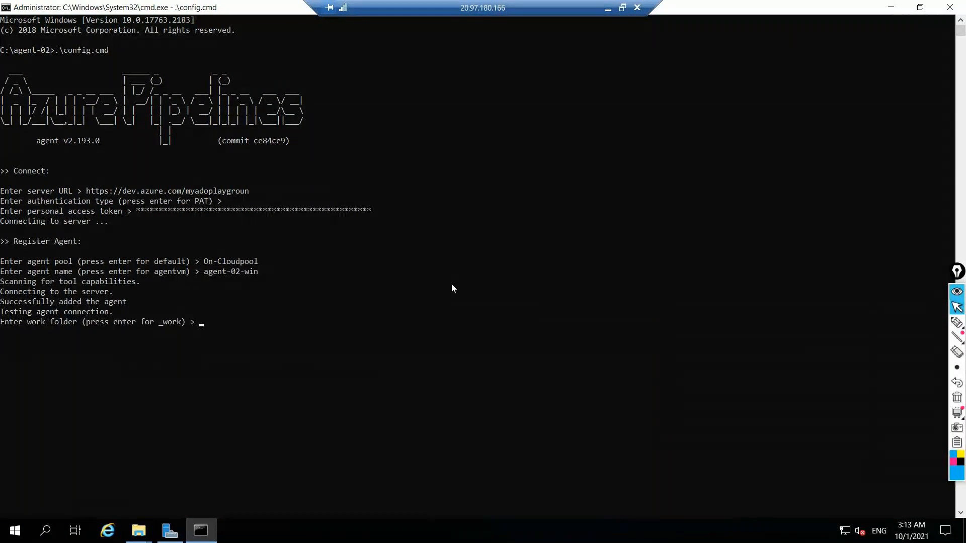
{"action": "key", "text": "Return"}
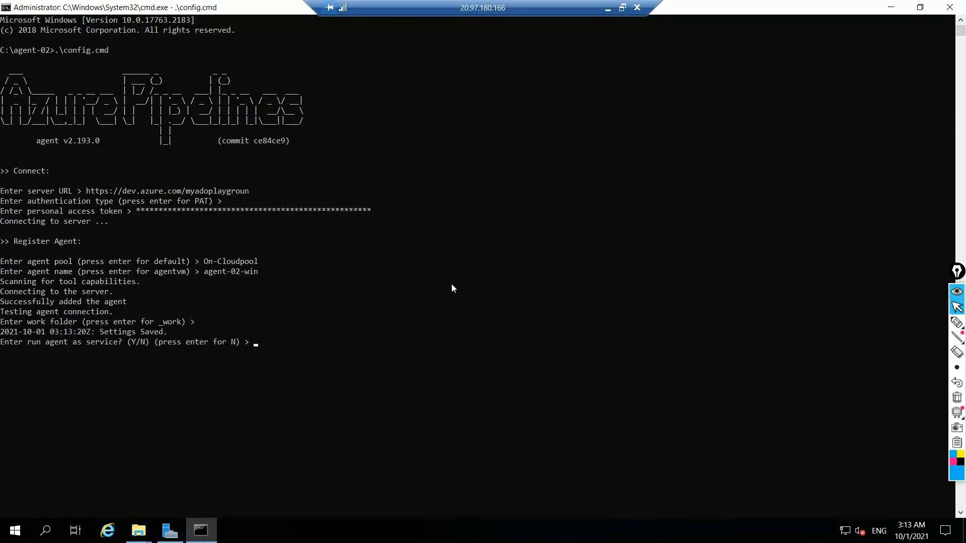
{"action": "type", "text": "Y"}
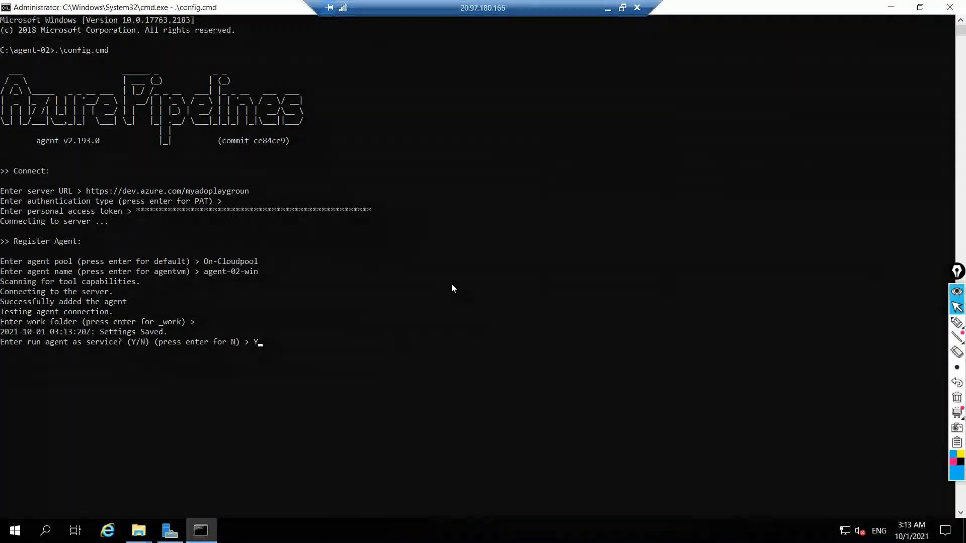
{"action": "key", "text": "Return"}
{"action": "key", "text": "Return"}
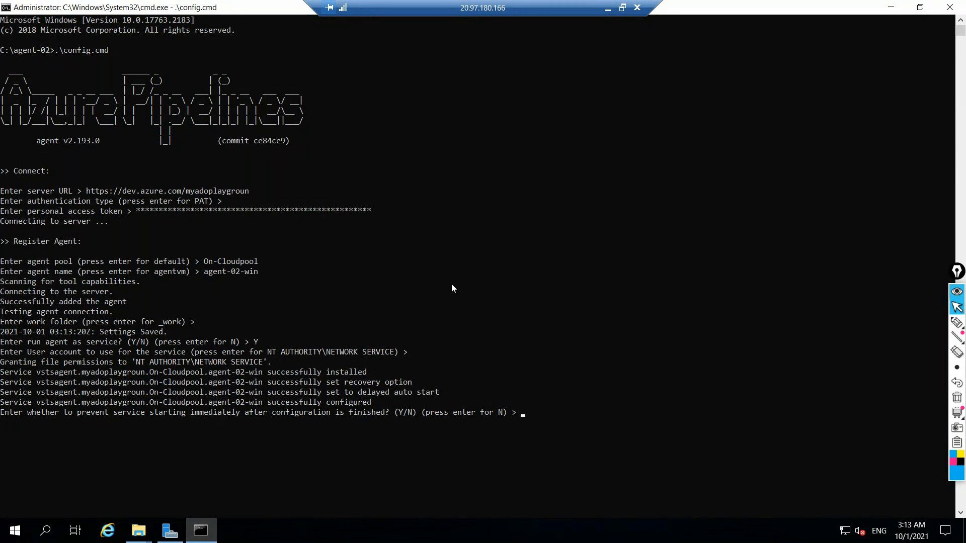
{"action": "key", "text": "Return"}
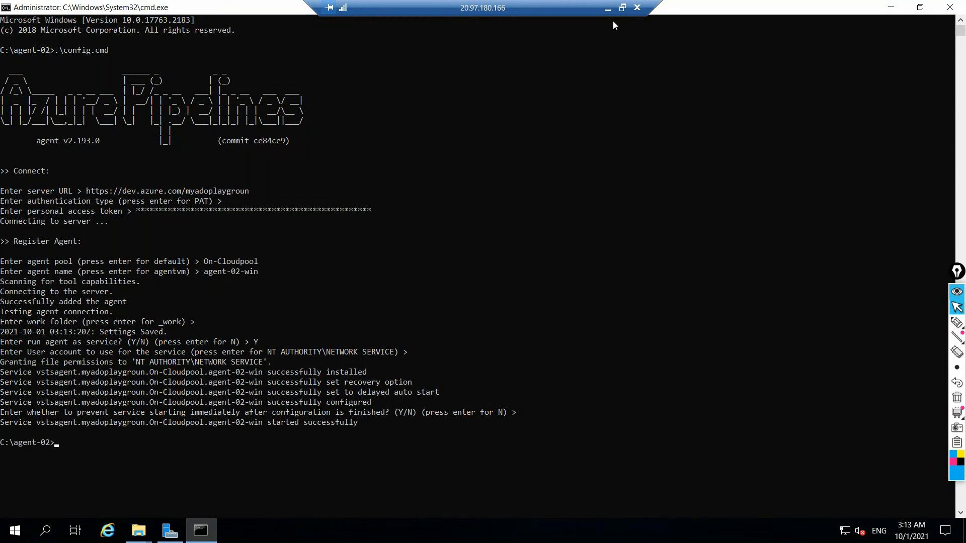
Check the agents listed in On-Cloudpool and close the command prompt, folder windows and Server Manager in the remote session
{"action": "left_click", "coordinate": [608, 9]}
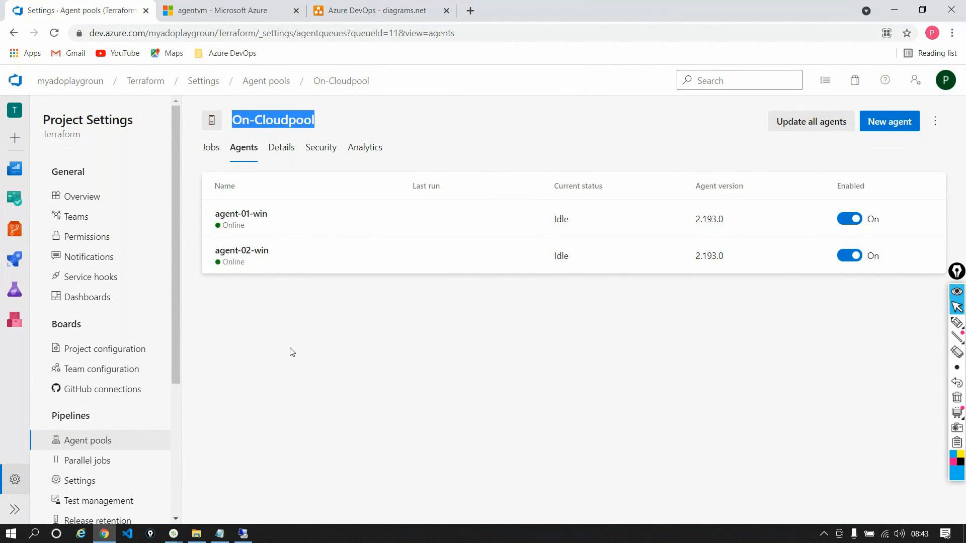
{"action": "key", "text": "alt+Tab"}
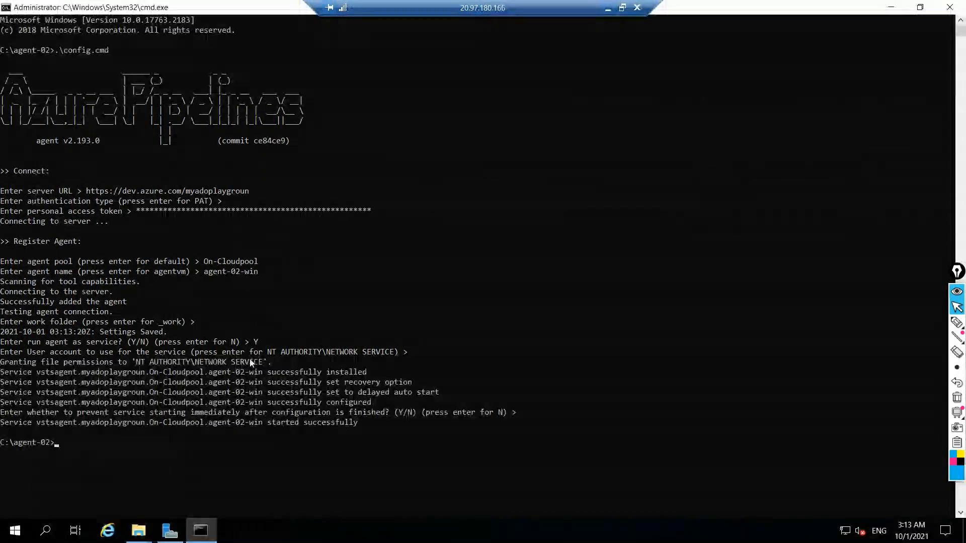
{"action": "left_click", "coordinate": [949, 7]}
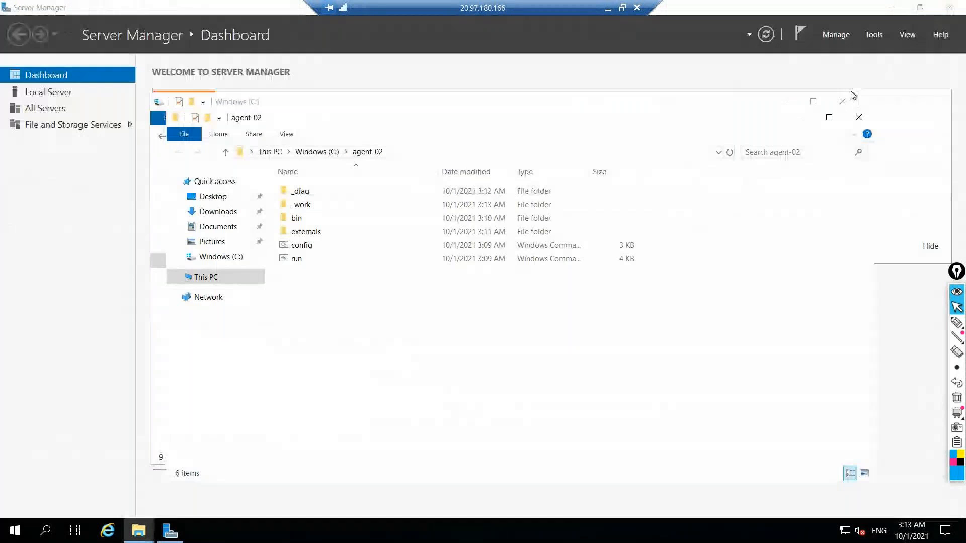
{"action": "left_click", "coordinate": [859, 117]}
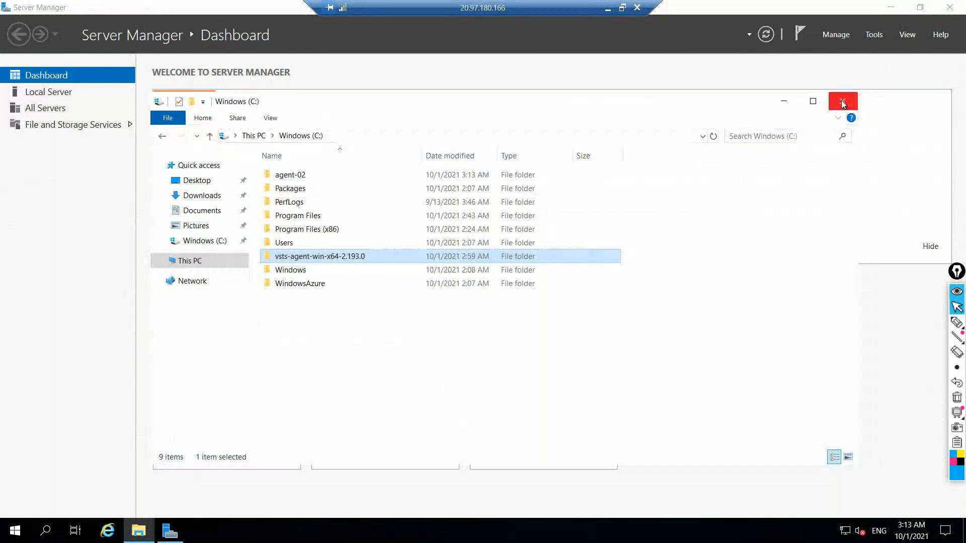
{"action": "left_click", "coordinate": [843, 104]}
{"action": "left_click", "coordinate": [949, 7]}
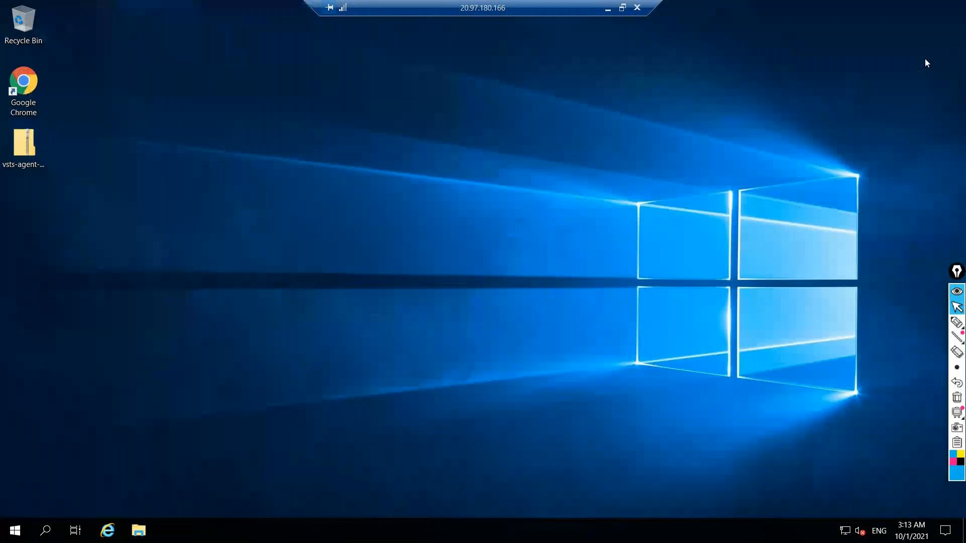
{"action": "left_click", "coordinate": [607, 8]}
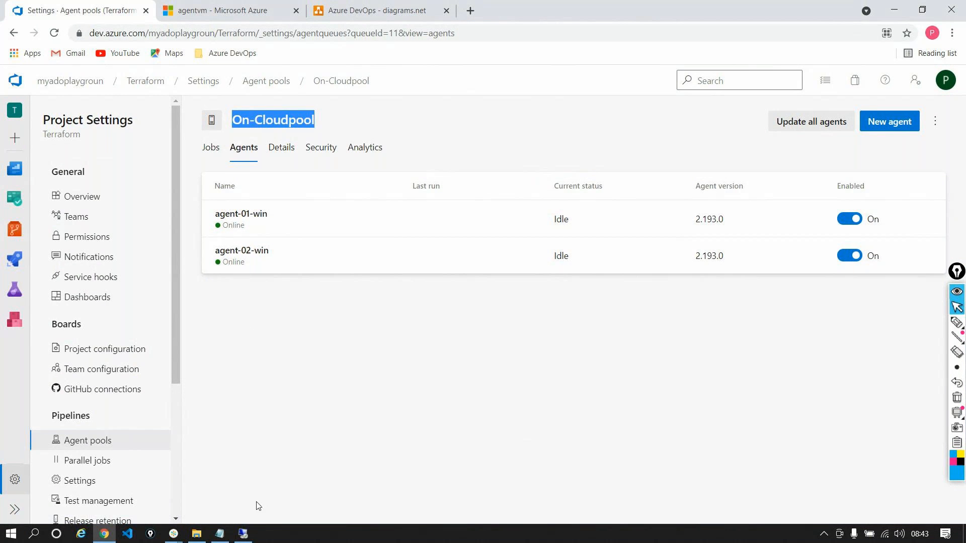
{"action": "left_click", "coordinate": [242, 534]}
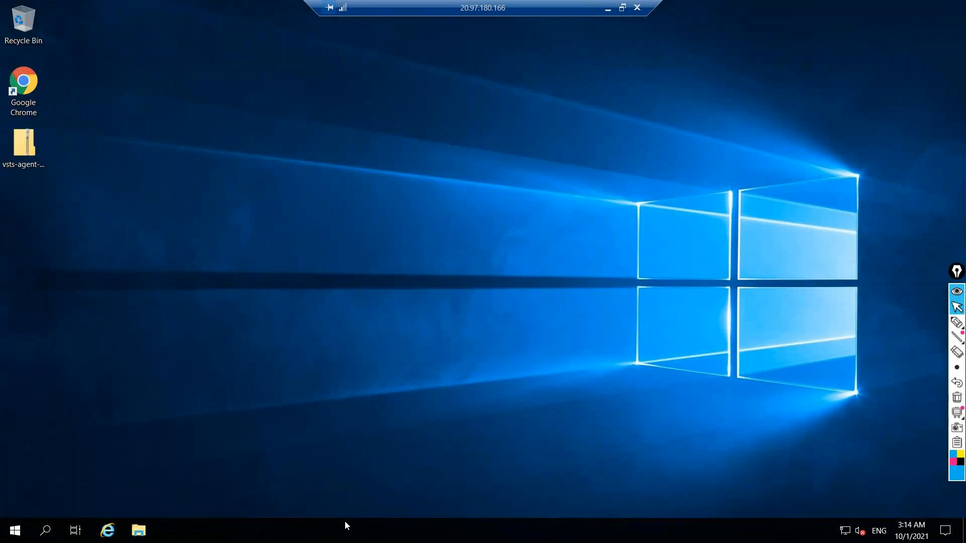
Open the Windows Services console, widen the Name column, and inspect the Azure Pipelines Agent services for agent-01-win and agent-02-win
{"action": "right_click", "coordinate": [345, 521]}
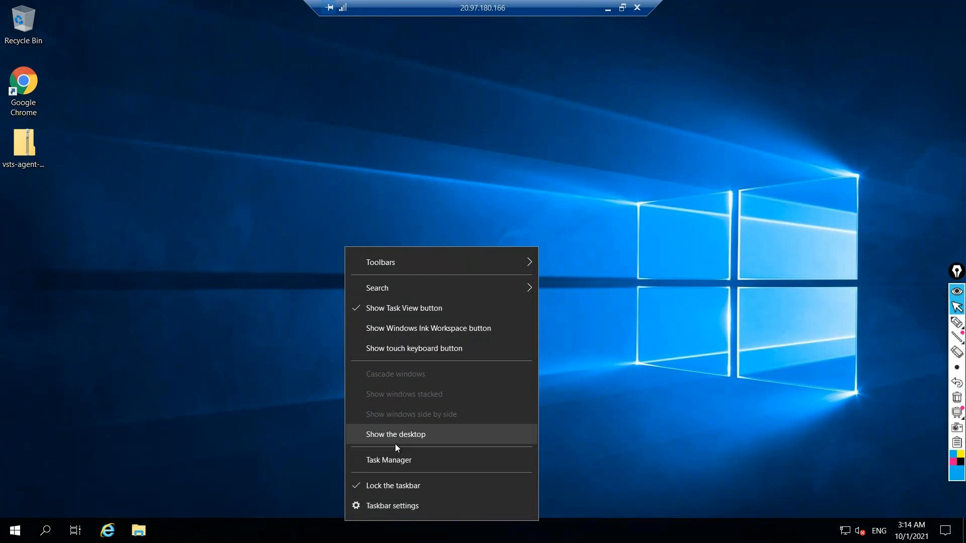
{"action": "key", "text": "Return"}
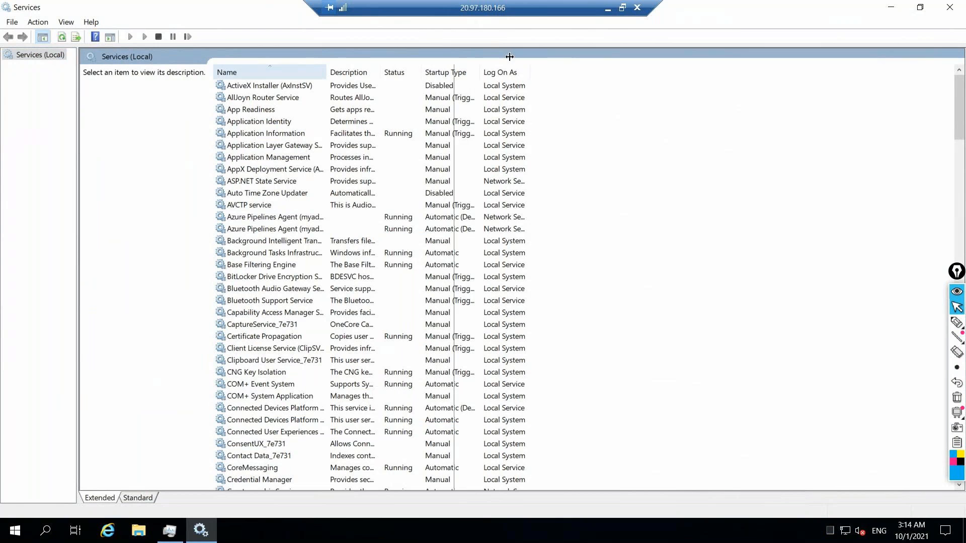
{"action": "left_click_drag", "start_coordinate": [577, 71], "coordinate": [577, 71]}
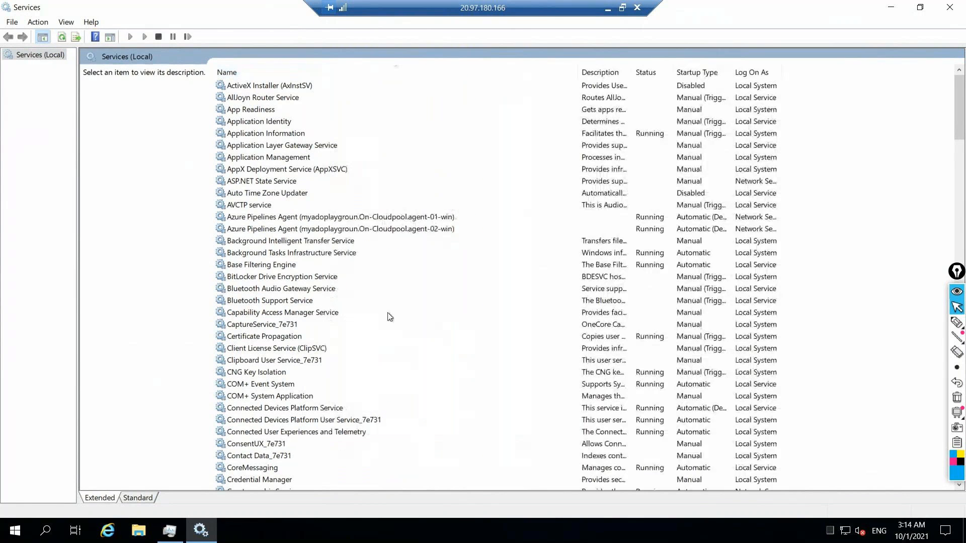
{"action": "left_click", "coordinate": [330, 217]}
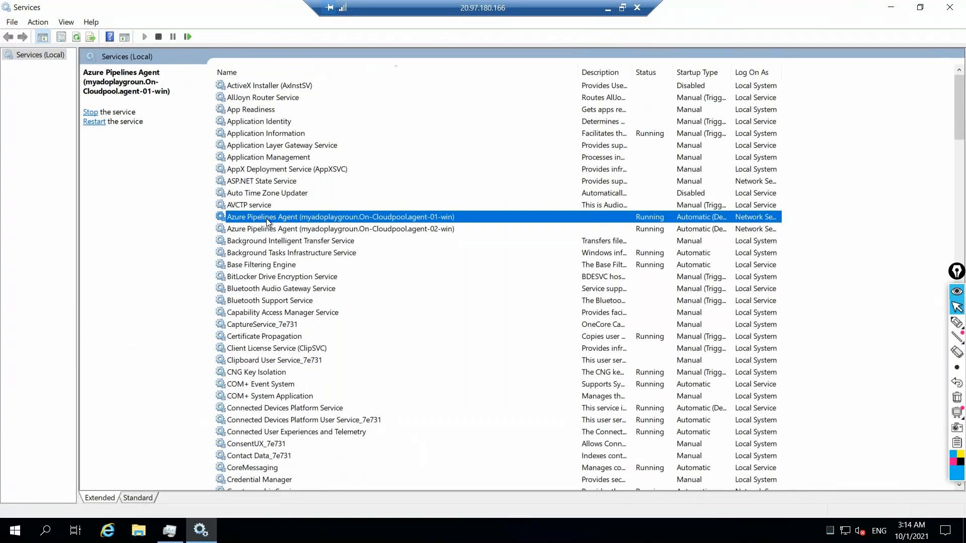
{"action": "left_click", "coordinate": [413, 229]}
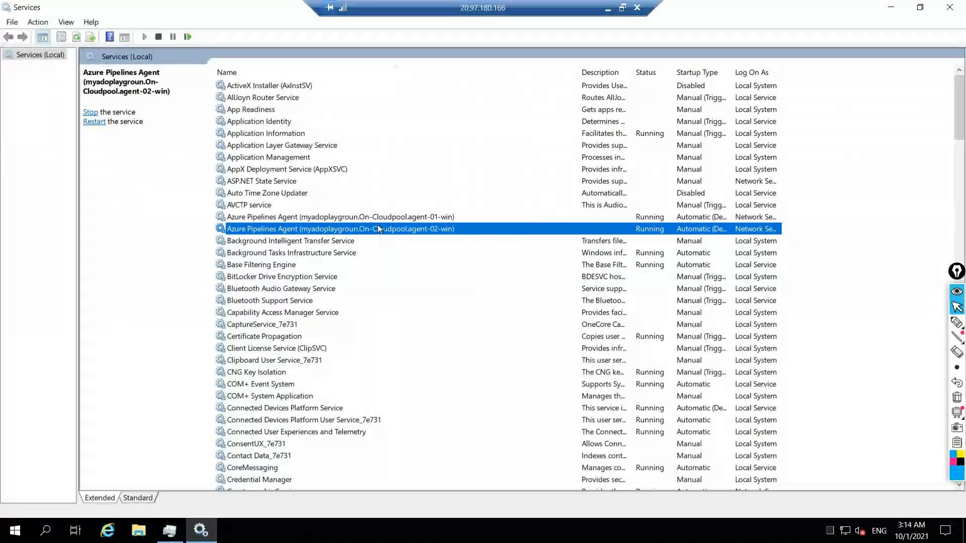
Stop the Azure Pipelines Agent service of agent-02-win and check that agent's status in the On-Cloudpool pool
{"action": "right_click", "coordinate": [377, 229]}
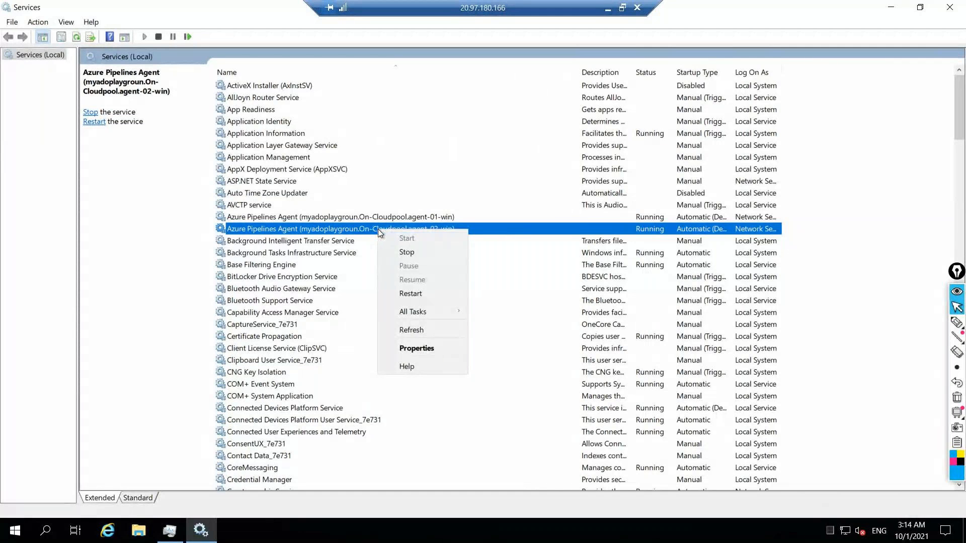
{"action": "left_click", "coordinate": [400, 250]}
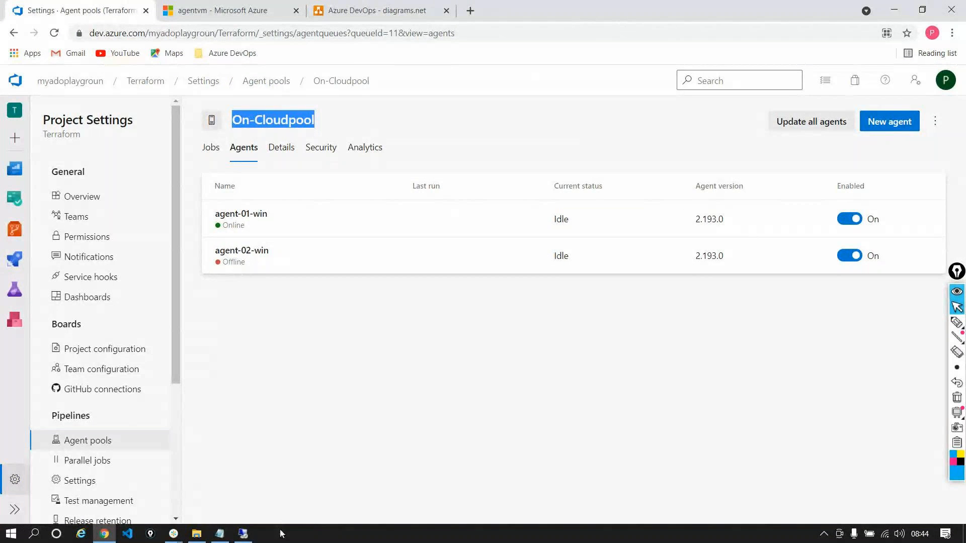
{"action": "left_click", "coordinate": [253, 535]}
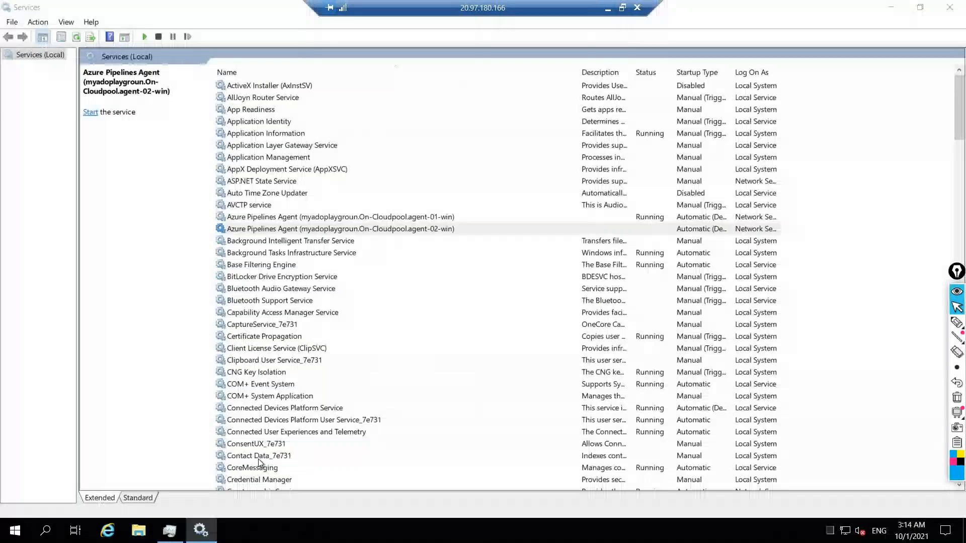
Start the Azure Pipelines Agent service of agent-02-win and check that agent's status in the On-Cloudpool pool
{"action": "right_click", "coordinate": [382, 229]}
{"action": "left_click", "coordinate": [390, 235]}
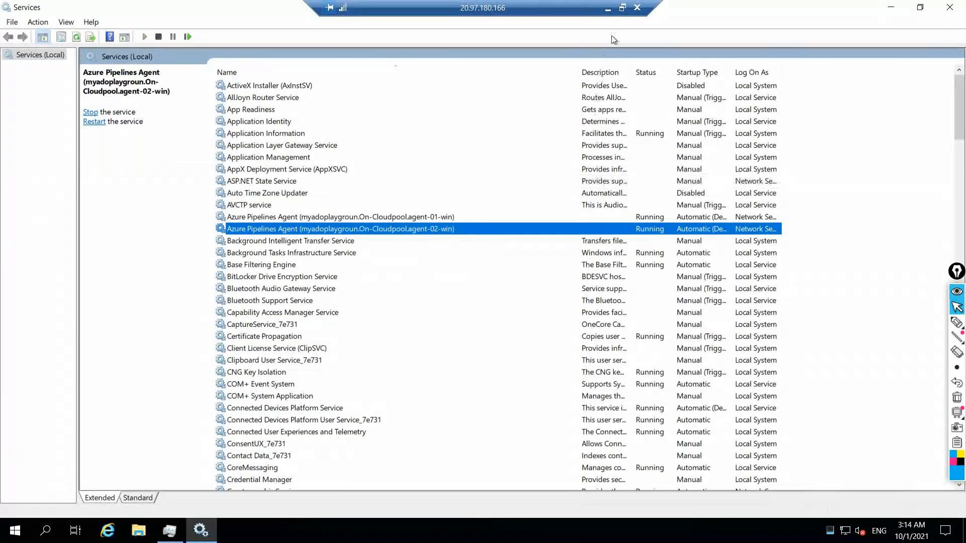
{"action": "left_click", "coordinate": [607, 8]}
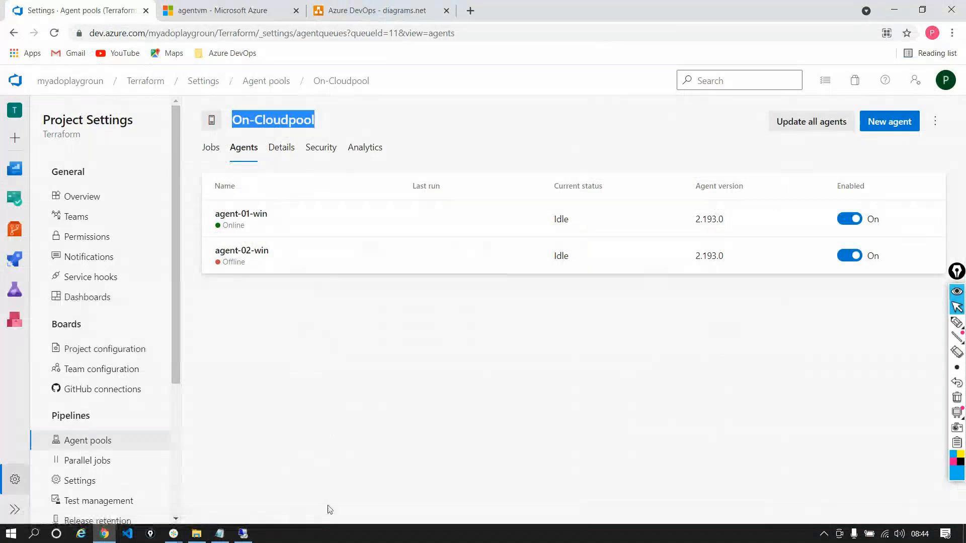
{"action": "left_click", "coordinate": [243, 533]}
{"action": "left_click", "coordinate": [711, 229]}
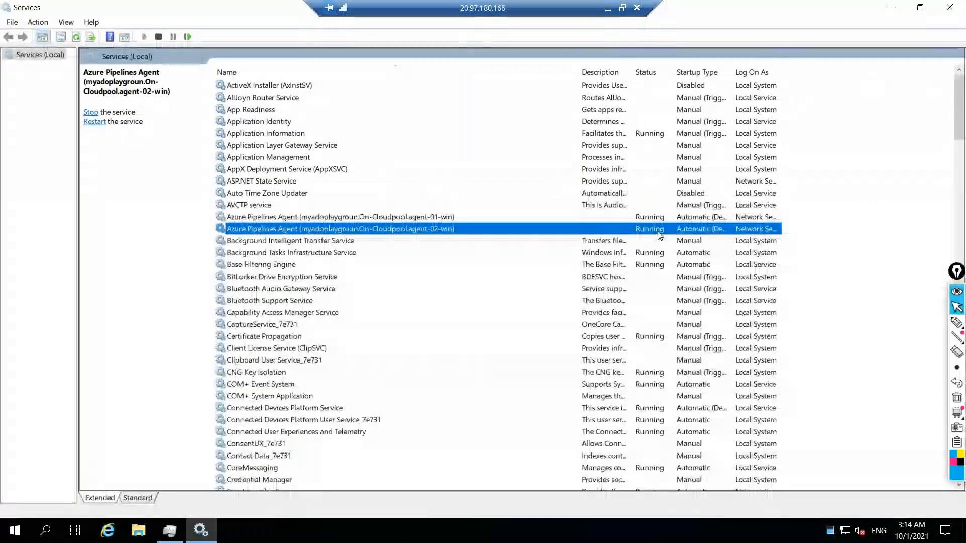
{"action": "left_click", "coordinate": [608, 8]}
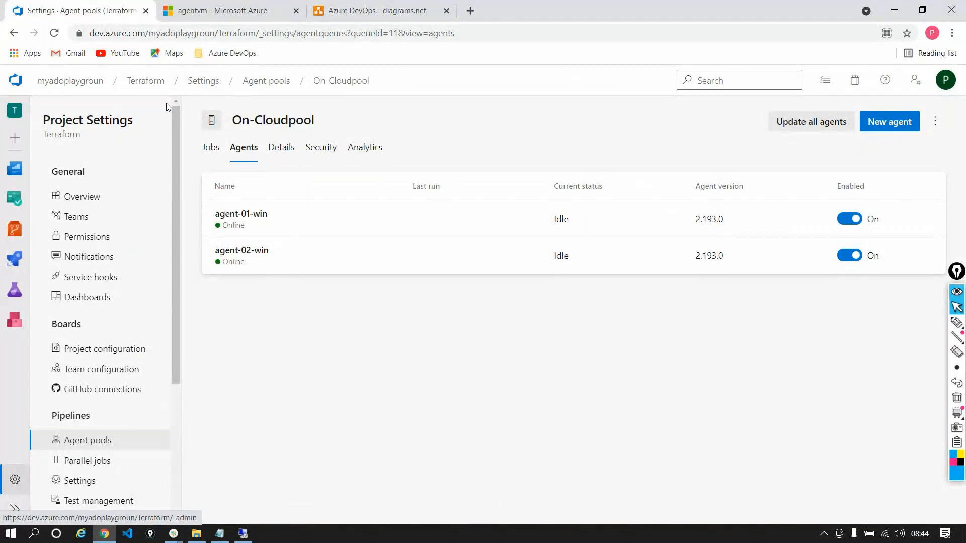
Open aspnetfullframworkpipeline for editing and change its agent pool to On-Cloudpool
{"action": "mouse_move", "coordinate": [15, 259]}
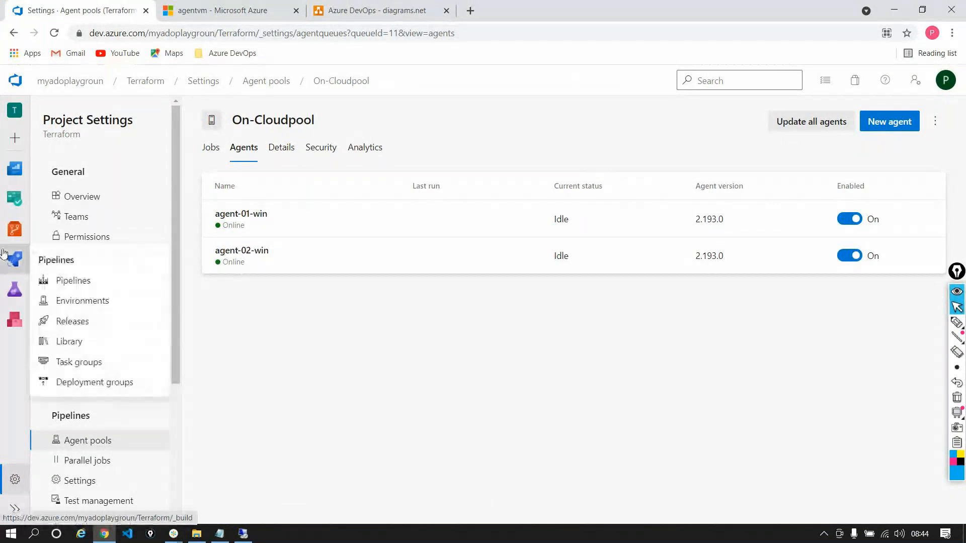
{"action": "left_click", "coordinate": [61, 280]}
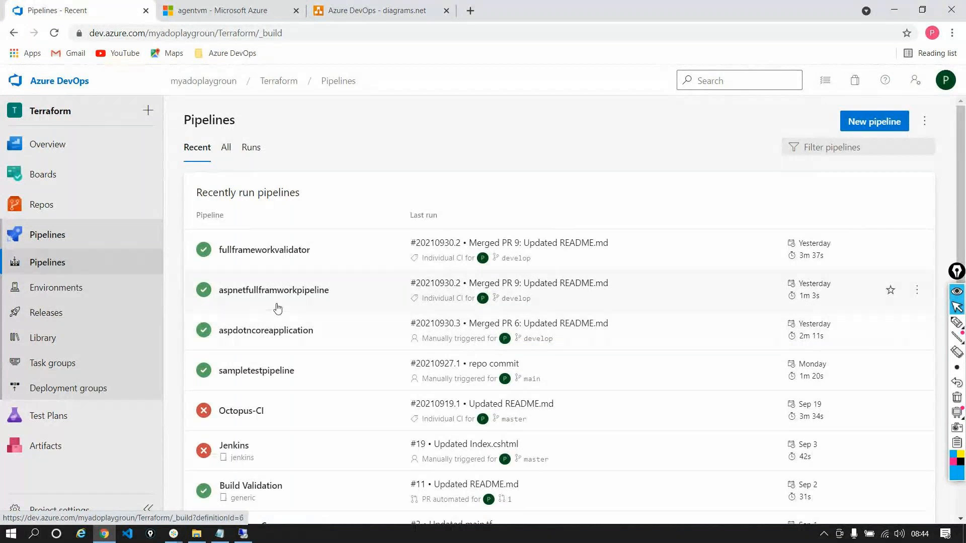
{"action": "left_click", "coordinate": [271, 300]}
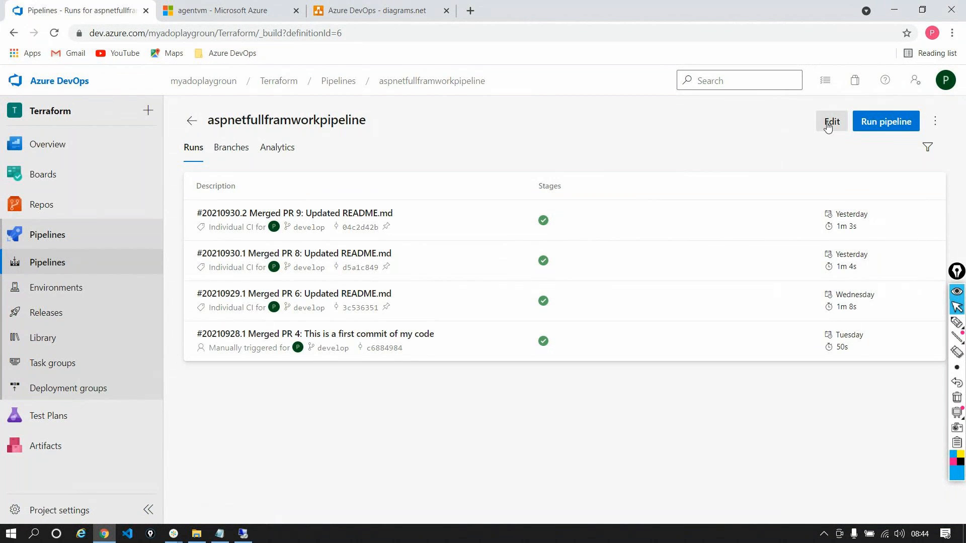
{"action": "left_click", "coordinate": [830, 123]}
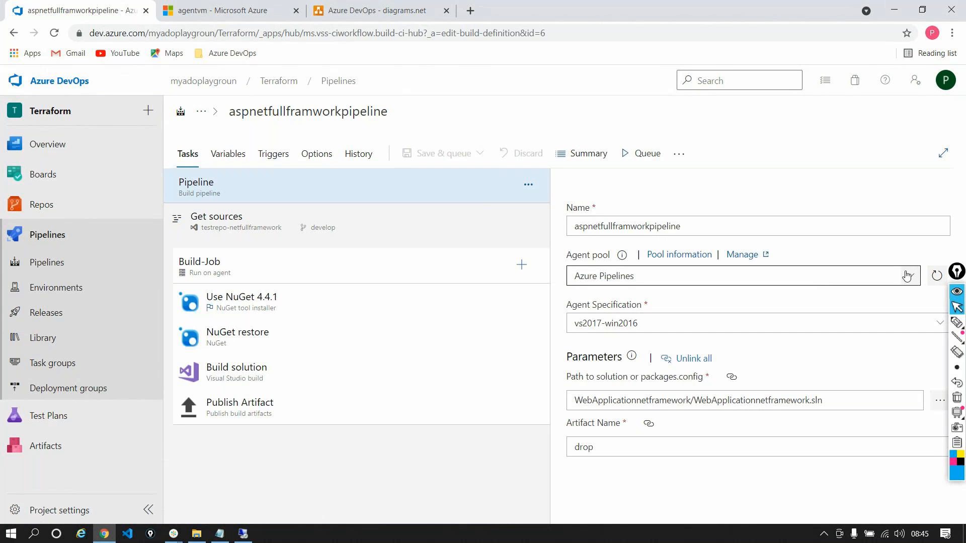
{"action": "left_click", "coordinate": [910, 277]}
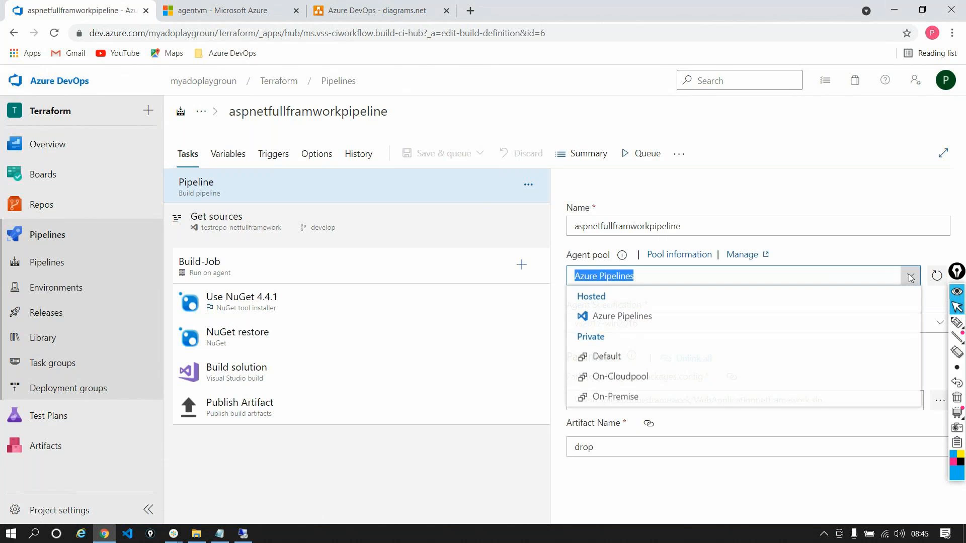
{"action": "left_click", "coordinate": [650, 381]}
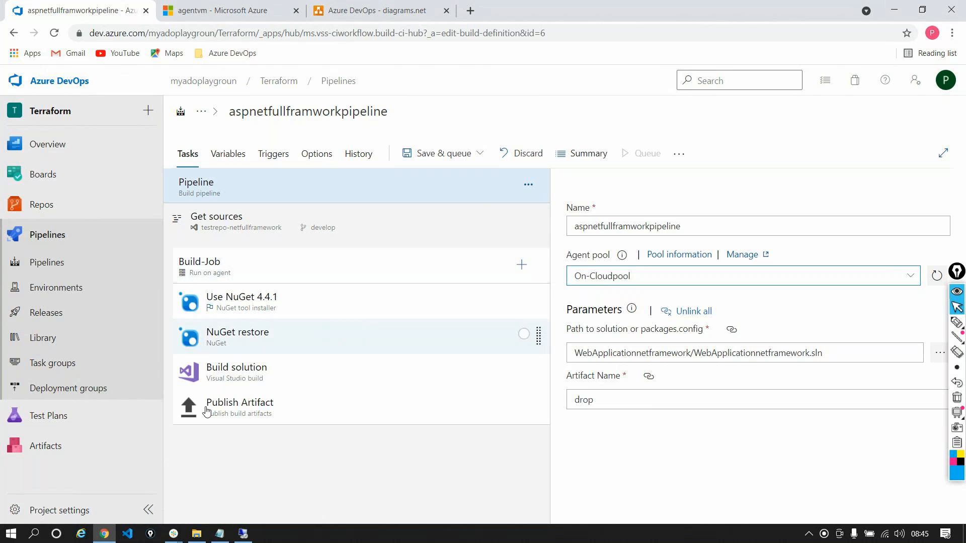
Open the project settings in a separate browser tab and view the agents of the On-Cloudpool pool
{"action": "right_click", "coordinate": [98, 503]}
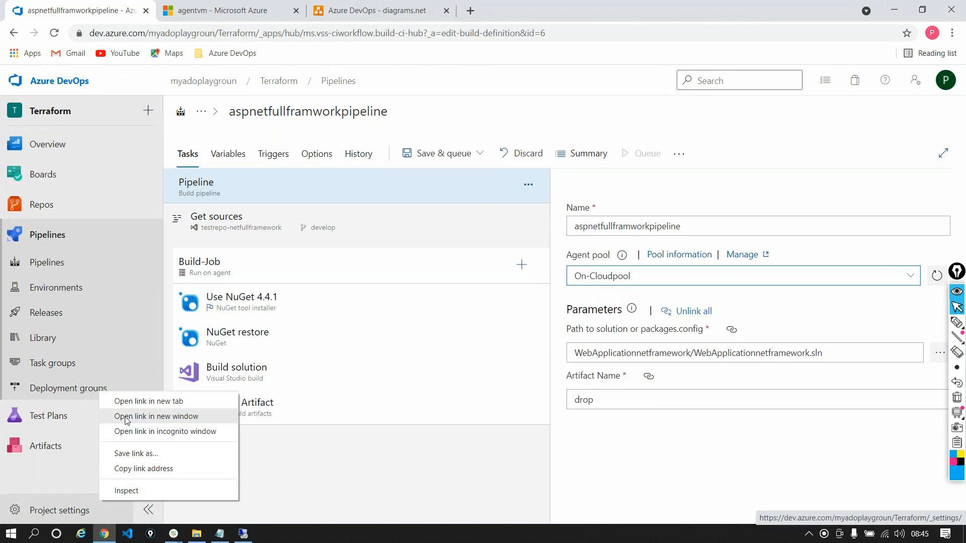
{"action": "left_click", "coordinate": [120, 401]}
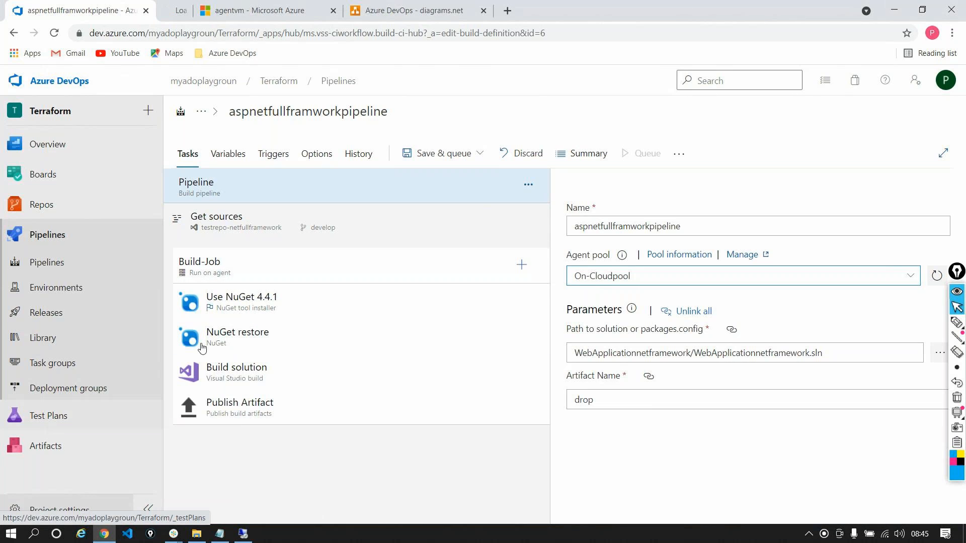
{"action": "key", "text": "ctrl+Tab"}
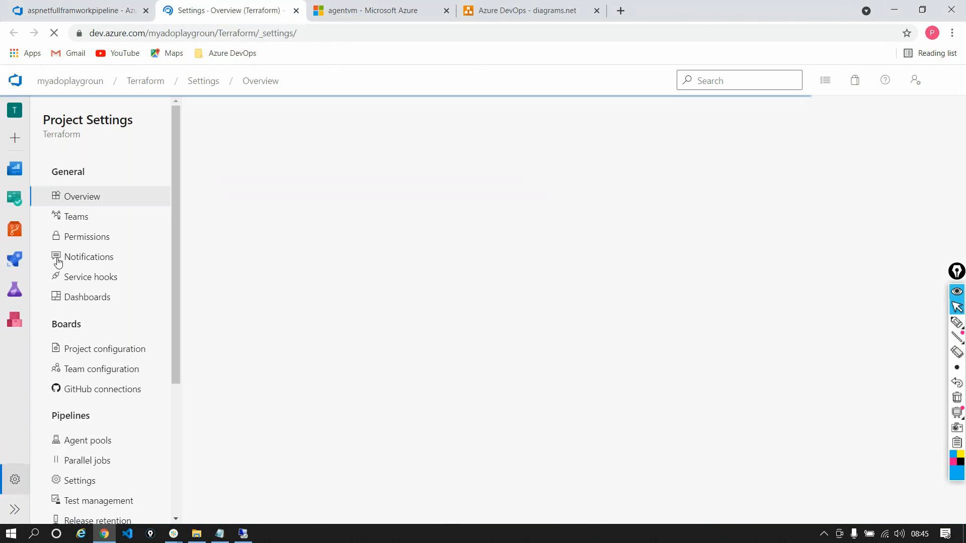
{"action": "left_click", "coordinate": [100, 446]}
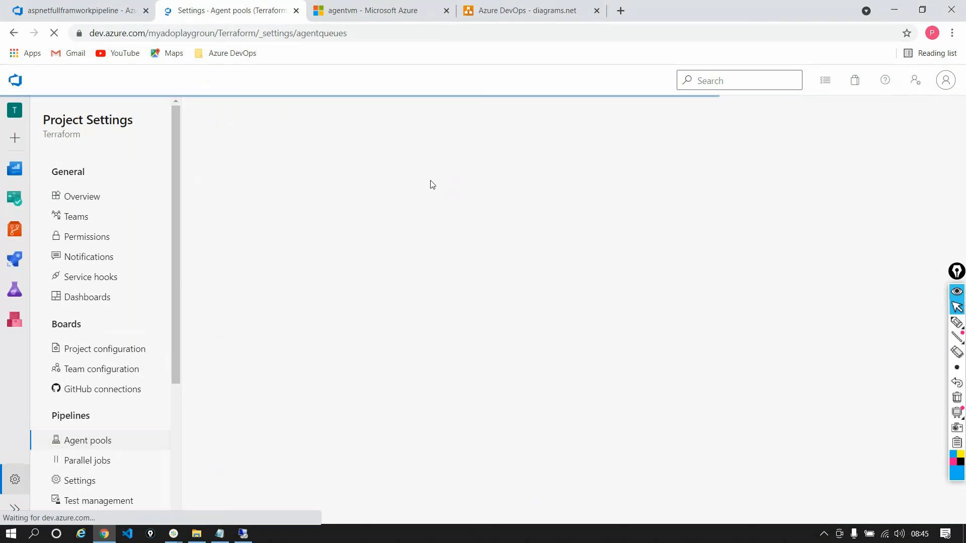
{"action": "left_click", "coordinate": [276, 257]}
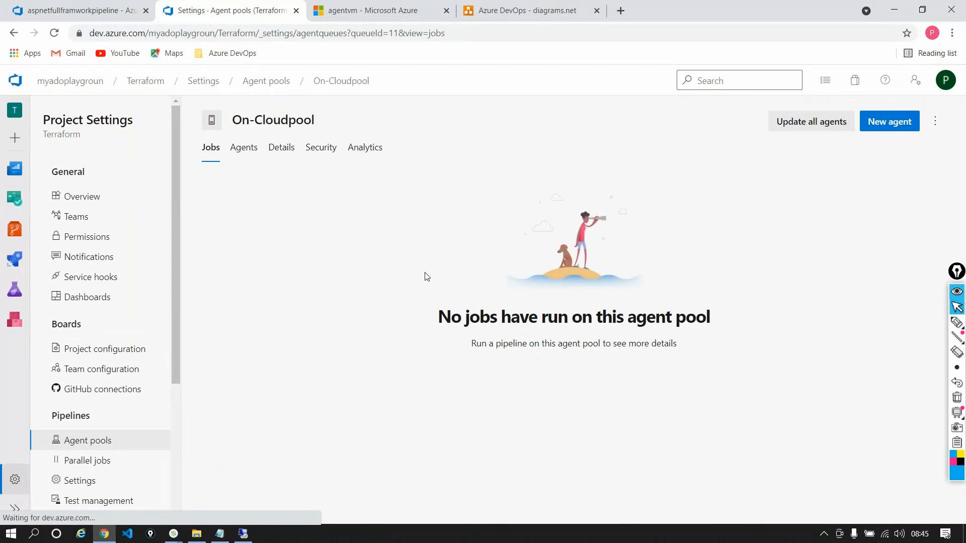
{"action": "left_click", "coordinate": [243, 148]}
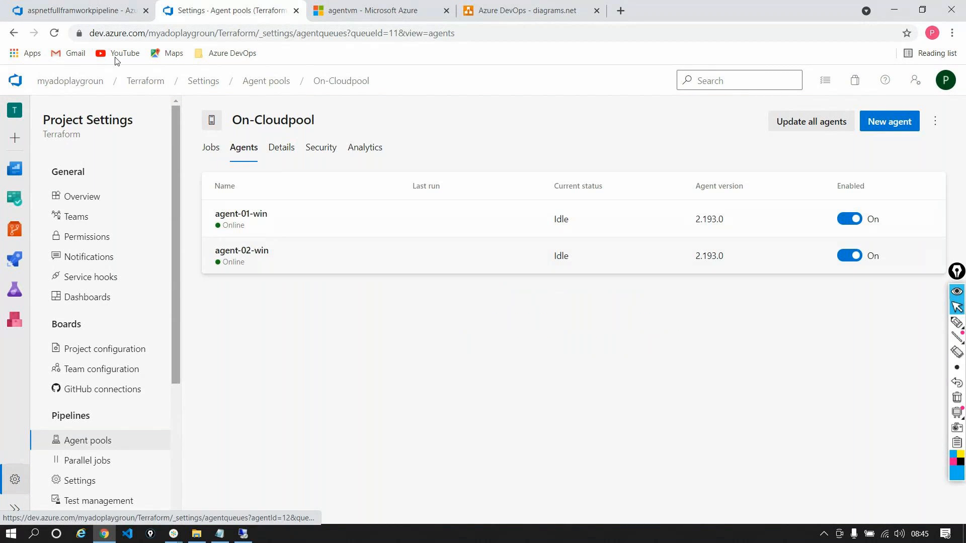
Save and run aspnetfullframworkpipeline on On-Cloudpool from the develop branch with the comment "Changed the pool to self hosted"
{"action": "left_click", "coordinate": [46, 9]}
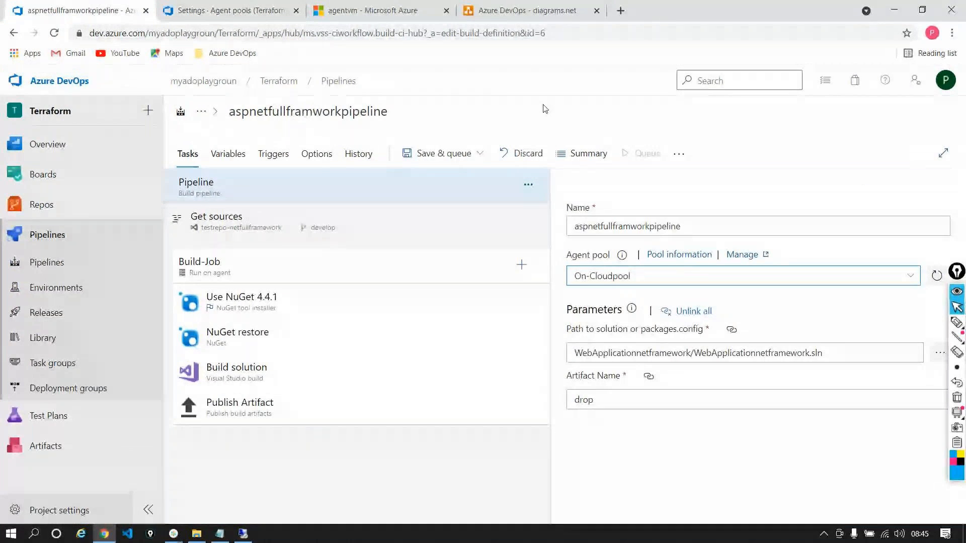
{"action": "left_click", "coordinate": [456, 162]}
{"action": "left_click", "coordinate": [446, 184]}
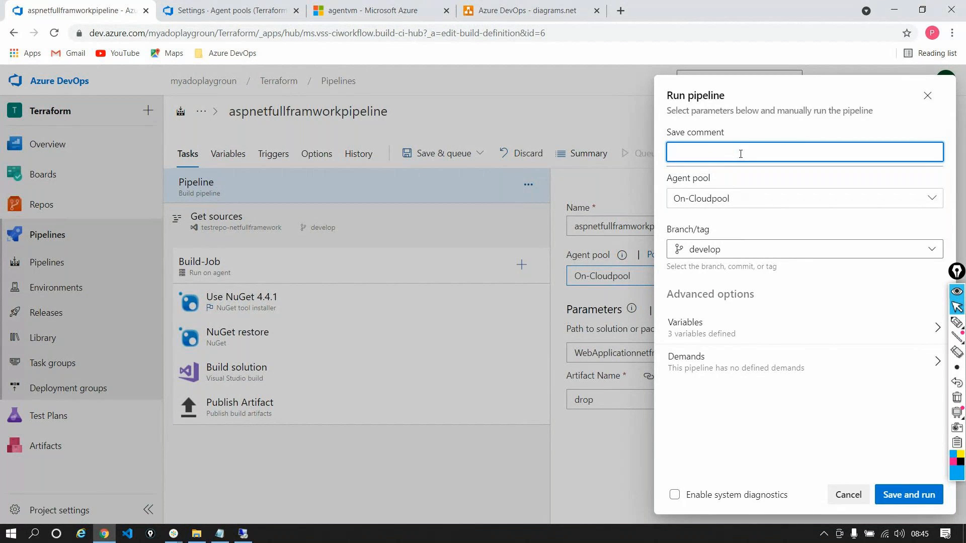
{"action": "type", "text": "Changed you"}
{"action": "key", "text": "BackSpace"}
{"action": "key", "text": "BackSpace"}
{"action": "key", "text": "BackSpace"}
{"action": "type", "text": "the pool"}
{"action": "type", "text": "to self hi"}
{"action": "key", "text": "BackSpace"}
{"action": "type", "text": "ostd"}
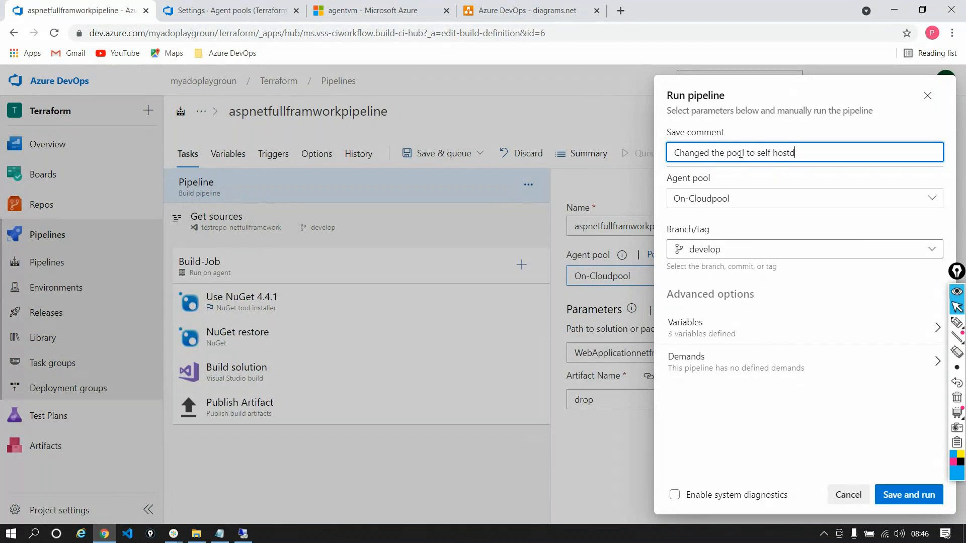
{"action": "key", "text": "BackSpace"}
{"action": "type", "text": "ed"}
{"action": "left_click", "coordinate": [907, 496]}
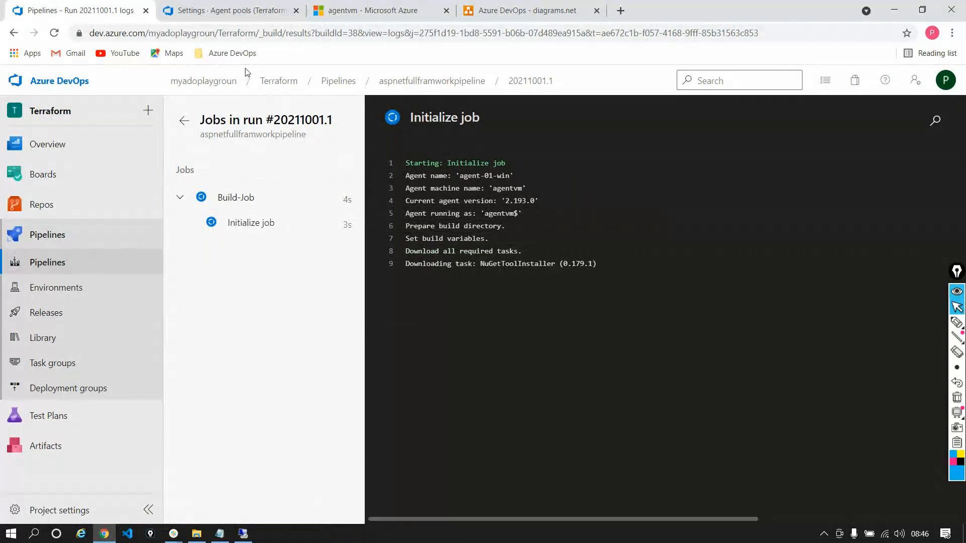
Check which agent handles the job in On-Cloudpool and examine the run's initialization and repository checkout logs
{"action": "left_click", "coordinate": [216, 10]}
{"action": "left_click", "coordinate": [209, 148]}
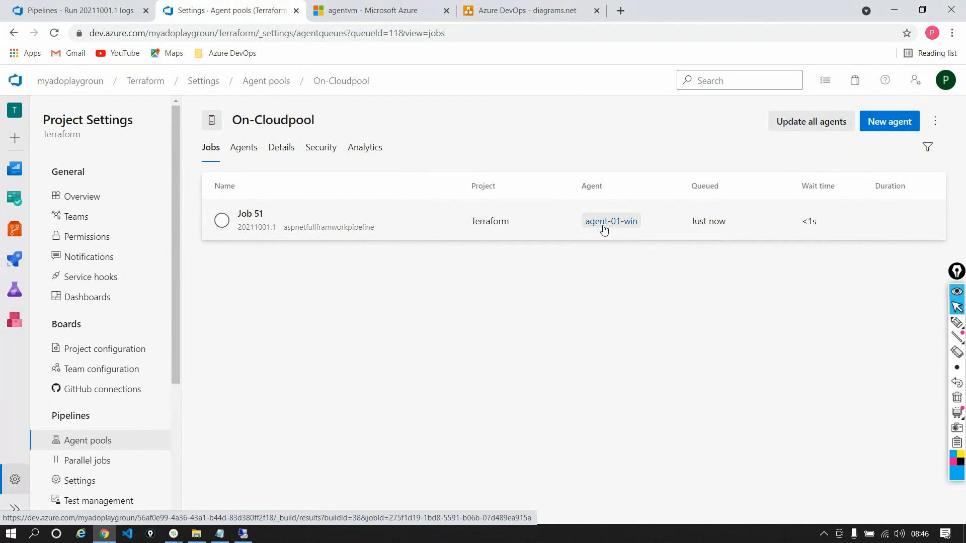
{"action": "left_click", "coordinate": [59, 16]}
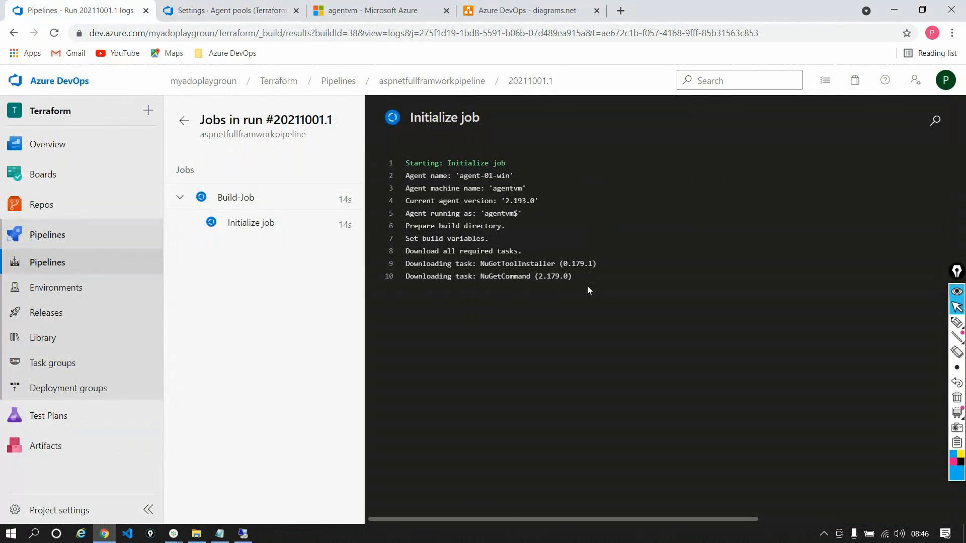
{"action": "left_click_drag", "start_coordinate": [458, 177], "coordinate": [510, 177]}
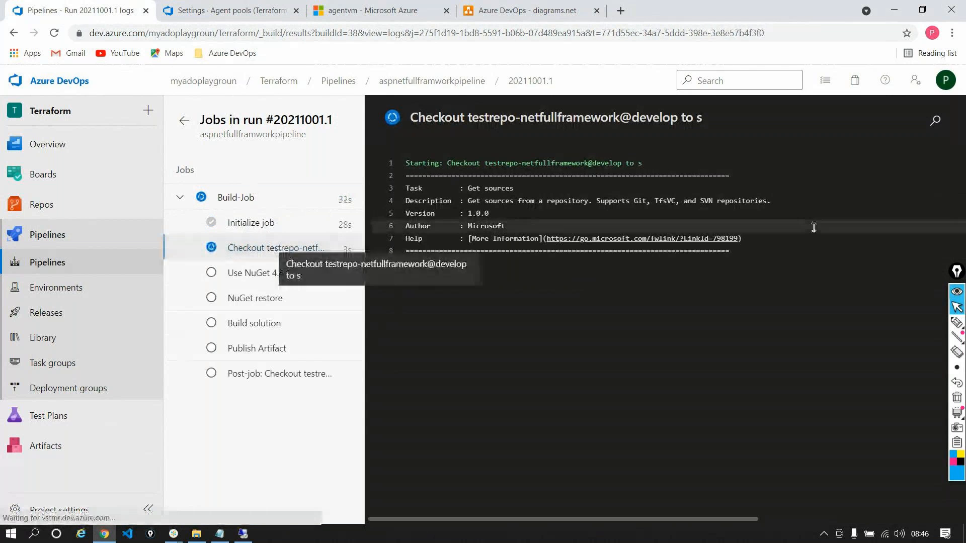
{"action": "left_click", "coordinate": [248, 255]}
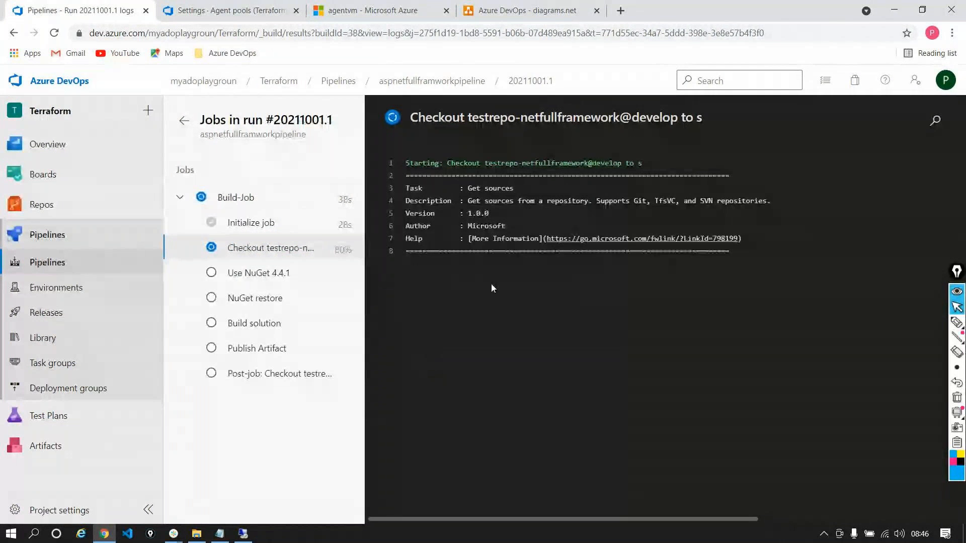
Switch to the Azure DevOps diagram in diagrams.net, add a page after Sonar, and place an enlarged virtual machine icon on it
{"action": "left_click", "coordinate": [555, 16]}
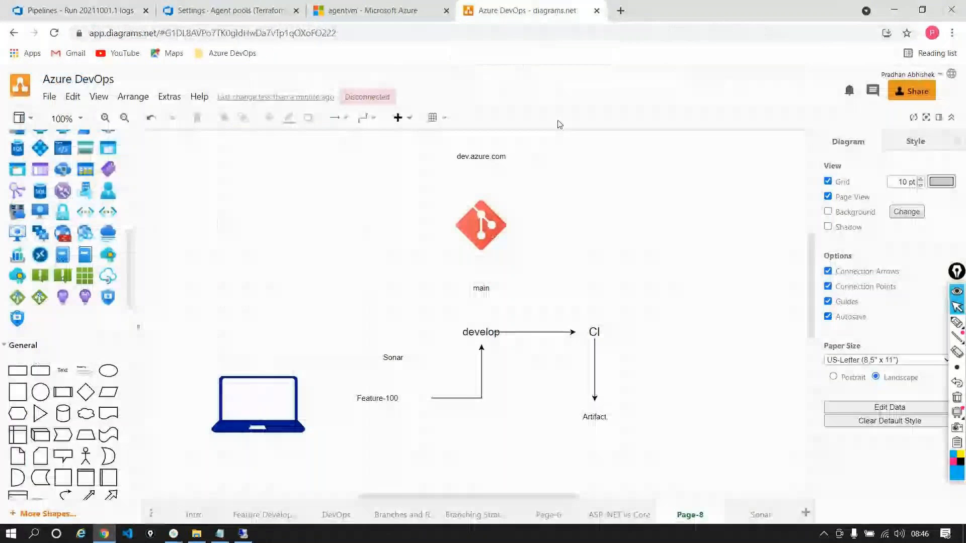
{"action": "left_click", "coordinate": [764, 511]}
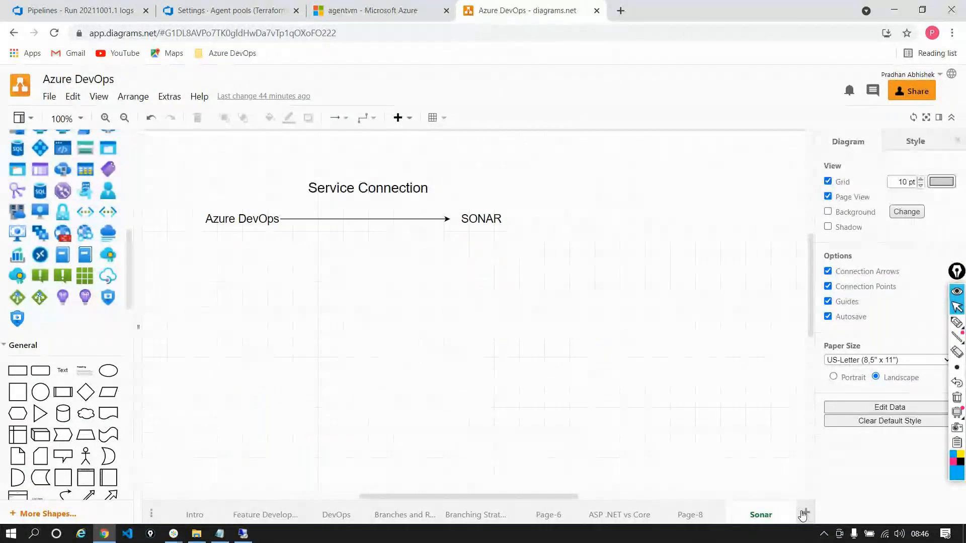
{"action": "left_click", "coordinate": [805, 513]}
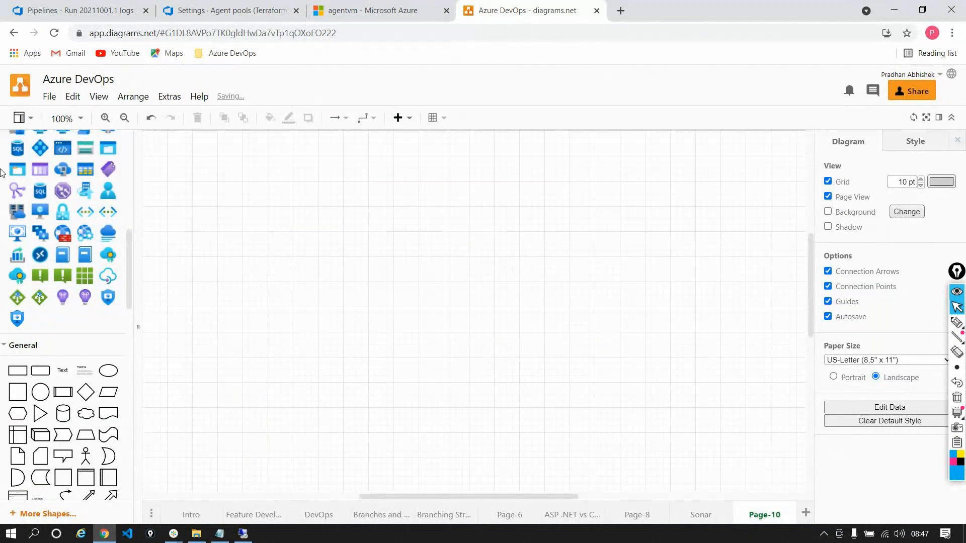
{"action": "left_click", "coordinate": [34, 210]}
{"action": "left_click_drag", "start_coordinate": [368, 299], "coordinate": [400, 331]}
{"action": "left_click", "coordinate": [546, 254]}
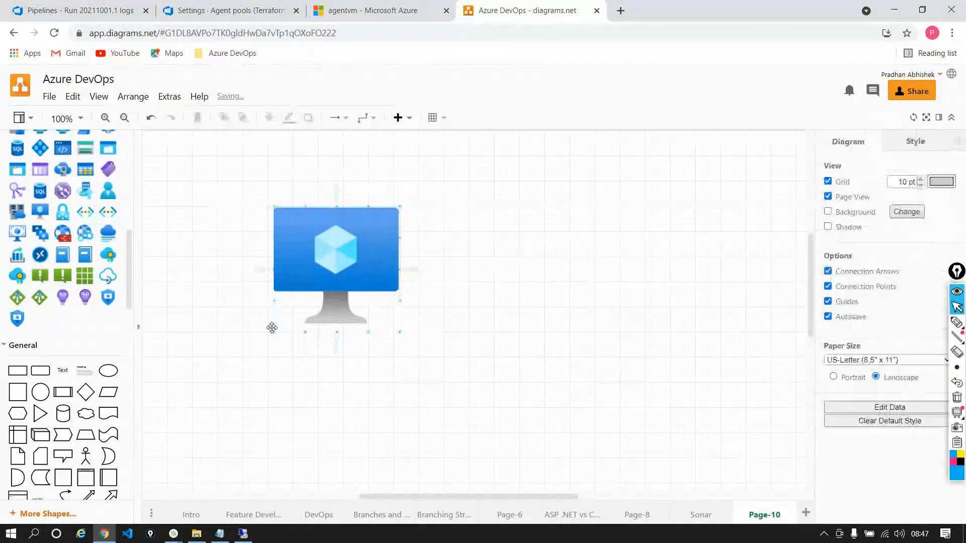
Add a text label reading "_work" beside the virtual machine icon and enlarge its font
{"action": "scroll", "coordinate": [87, 311], "scroll_direction": "down", "scroll_amount": 1}
{"action": "left_click_drag", "start_coordinate": [62, 308], "coordinate": [595, 282]}
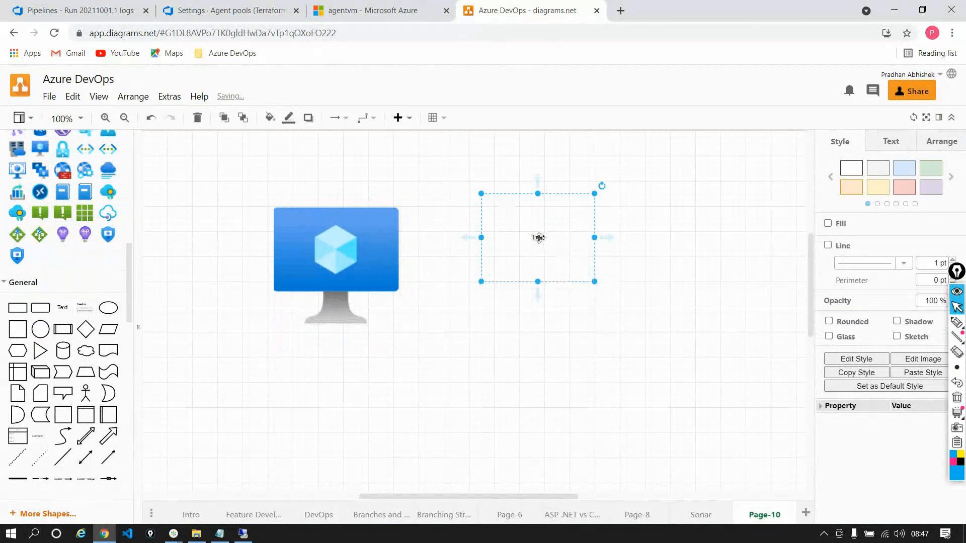
{"action": "double_click", "coordinate": [538, 238]}
{"action": "key", "text": "BackSpace"}
{"action": "type", "text": "_work"}
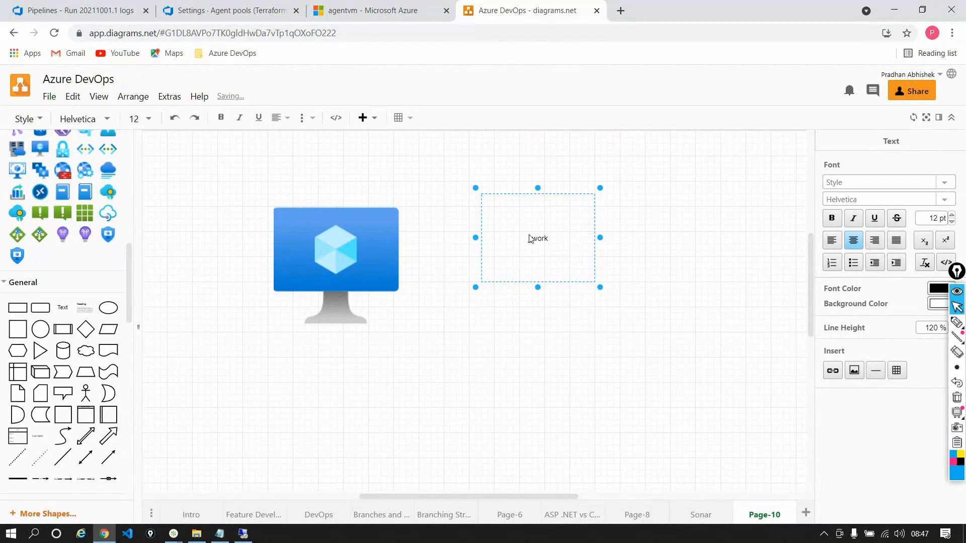
{"action": "double_click", "coordinate": [513, 233]}
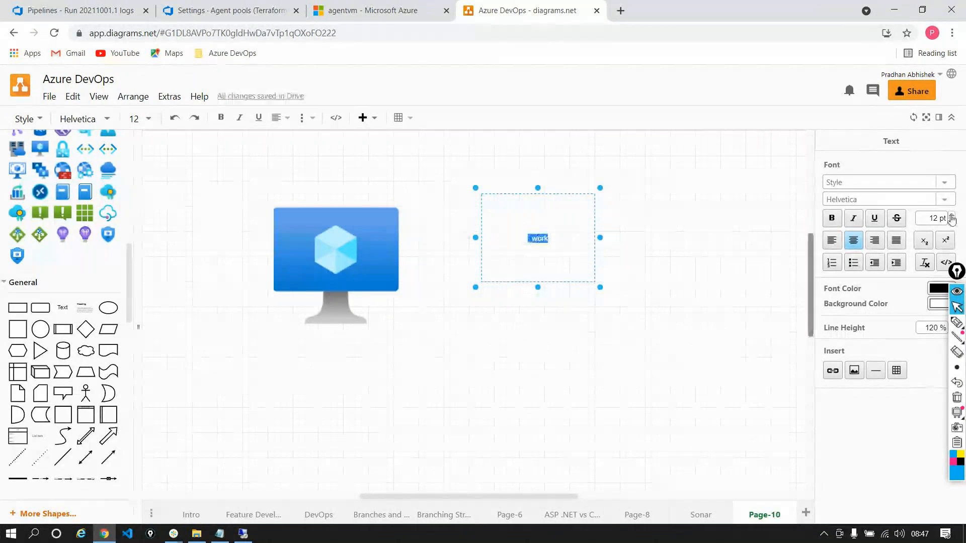
{"action": "left_click", "coordinate": [951, 216]}
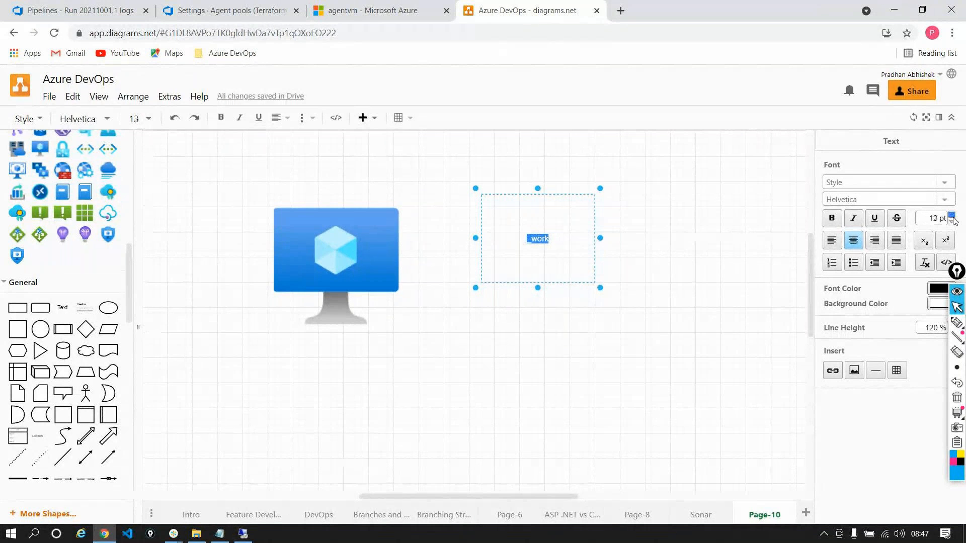
{"action": "left_click", "coordinate": [623, 293]}
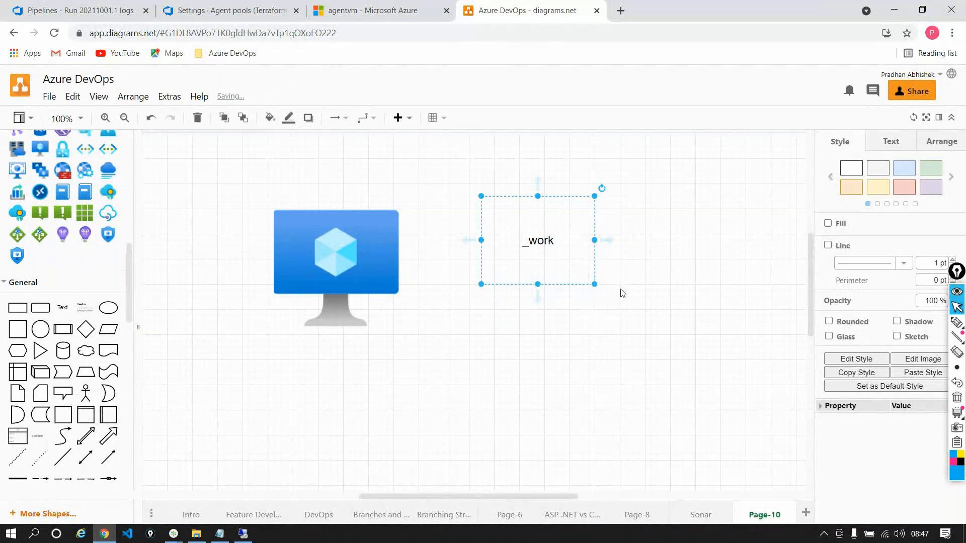
{"action": "left_click", "coordinate": [631, 312]}
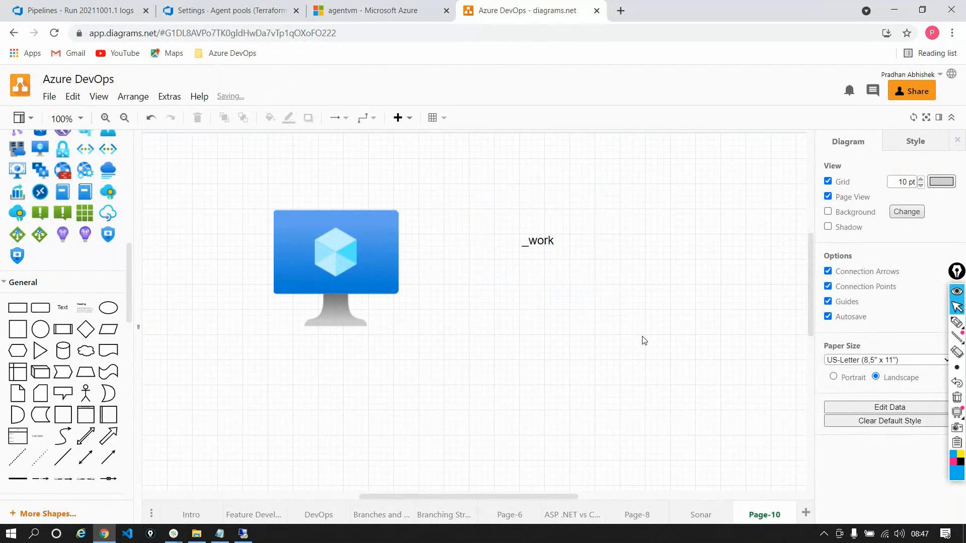
Return to the pipeline run in Azure DevOps and read through the testrepo-netfullframework checkout log while the job finishes
{"action": "left_click", "coordinate": [231, 11]}
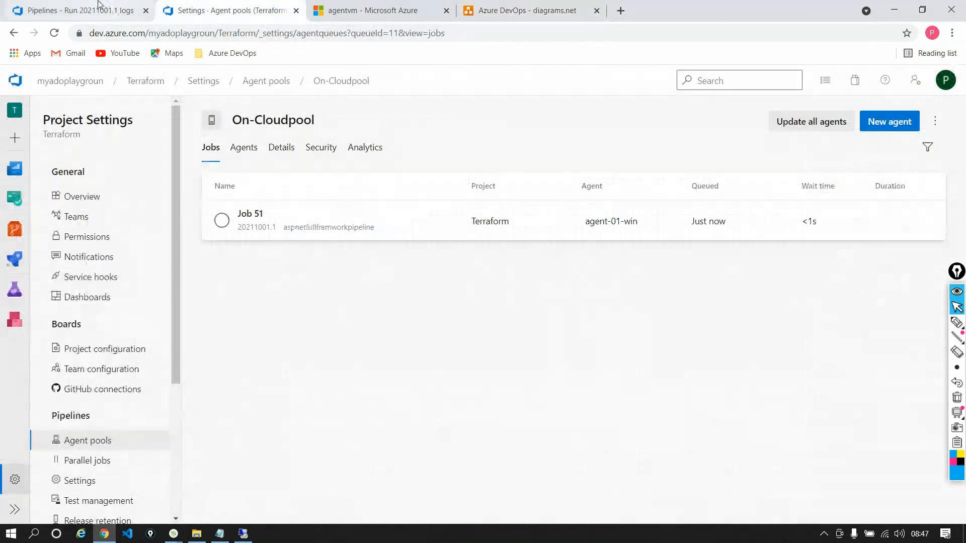
{"action": "left_click", "coordinate": [99, 9]}
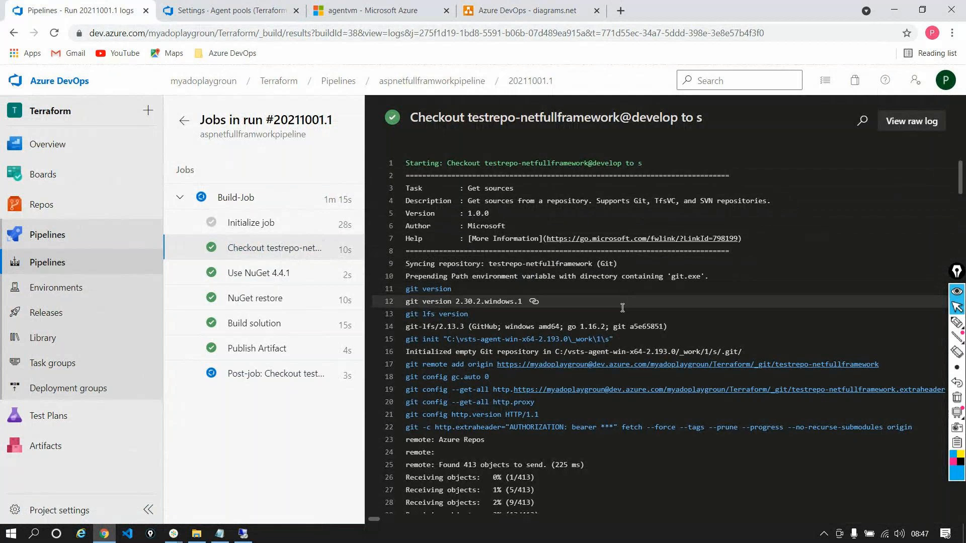
{"action": "scroll", "coordinate": [623, 304], "scroll_direction": "down", "scroll_amount": 3}
{"action": "scroll", "coordinate": [623, 308], "scroll_direction": "down", "scroll_amount": 9}
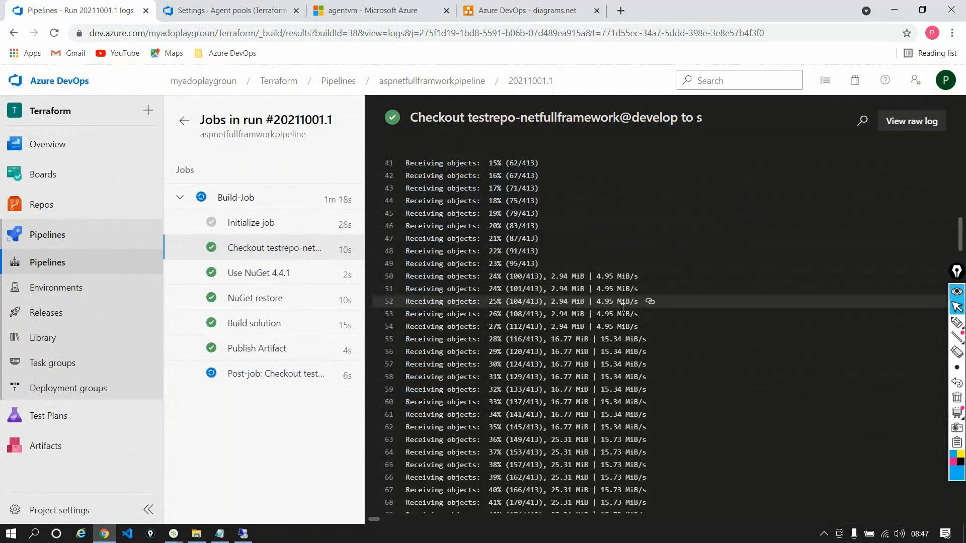
{"action": "scroll", "coordinate": [622, 308], "scroll_direction": "down", "scroll_amount": 6}
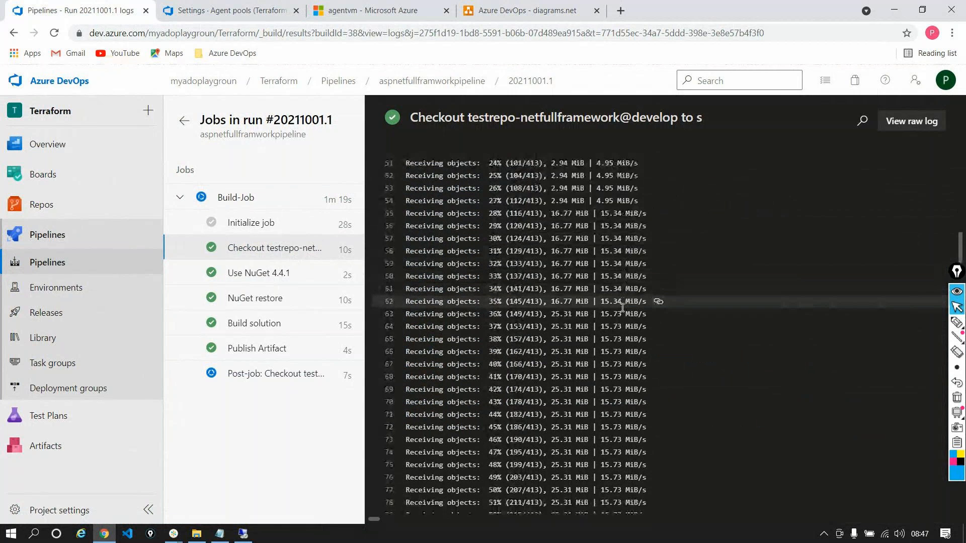
{"action": "scroll", "coordinate": [622, 308], "scroll_direction": "down", "scroll_amount": 8}
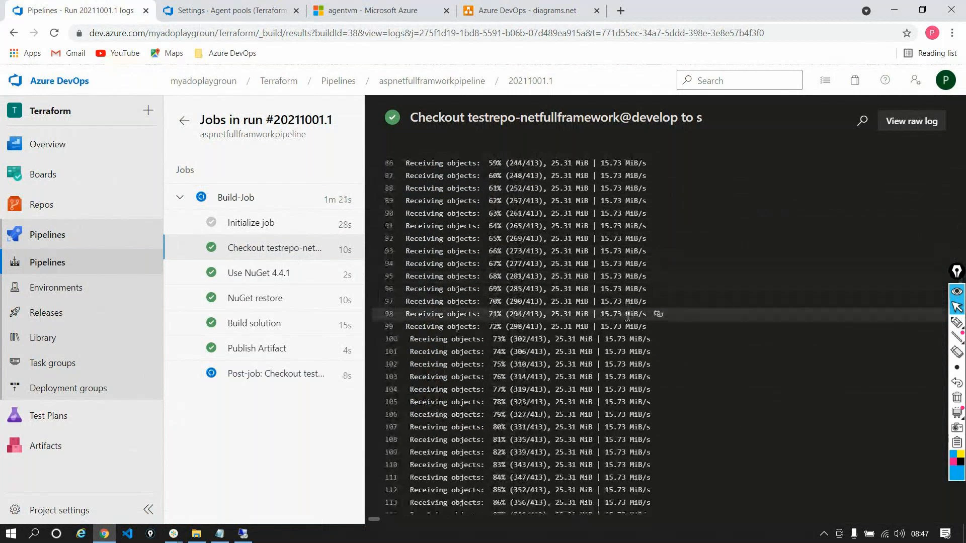
{"action": "scroll", "coordinate": [627, 317], "scroll_direction": "down", "scroll_amount": 3}
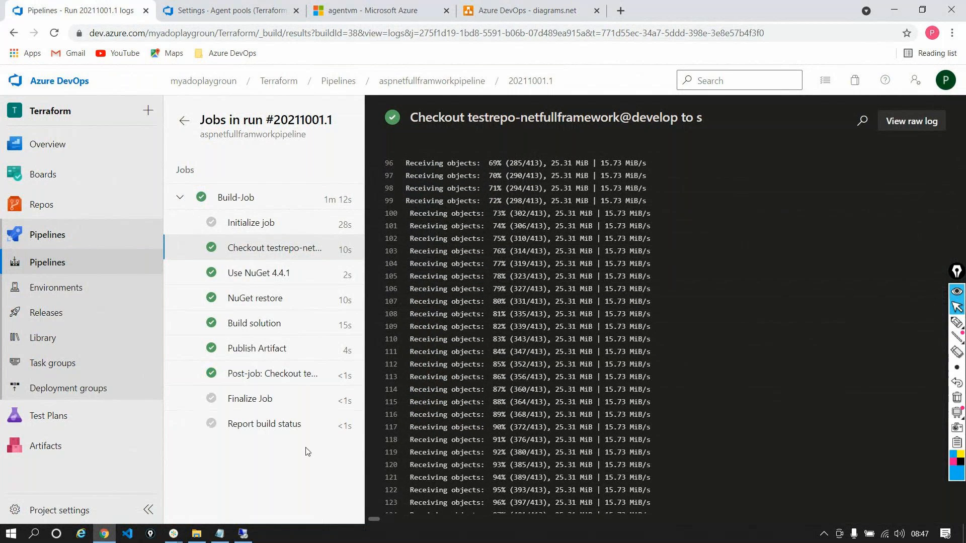
Switch back to the diagrams.net drawing and add a large text box reading "s - source" below the _work label
{"action": "left_click", "coordinate": [513, 13]}
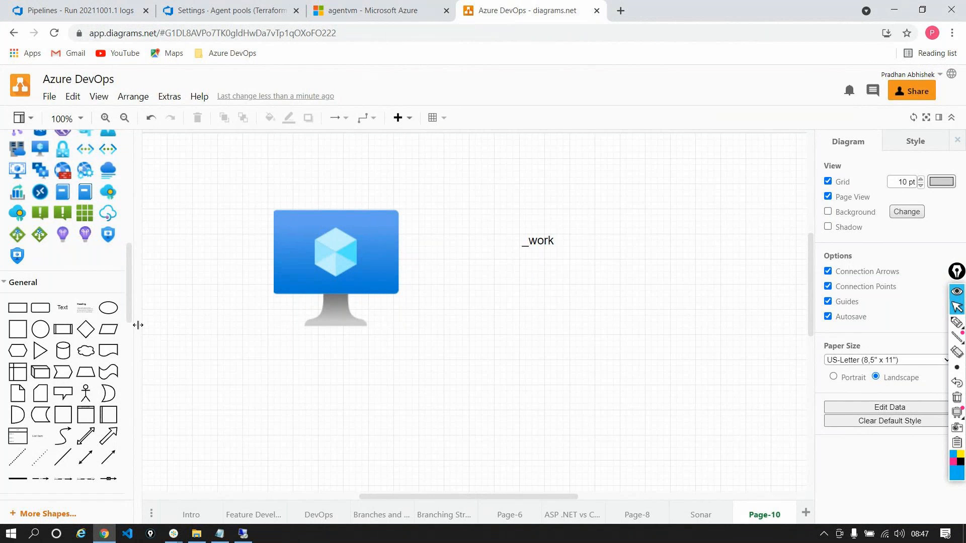
{"action": "left_click_drag", "start_coordinate": [62, 308], "coordinate": [483, 295]}
{"action": "left_click_drag", "start_coordinate": [512, 293], "coordinate": [632, 395]}
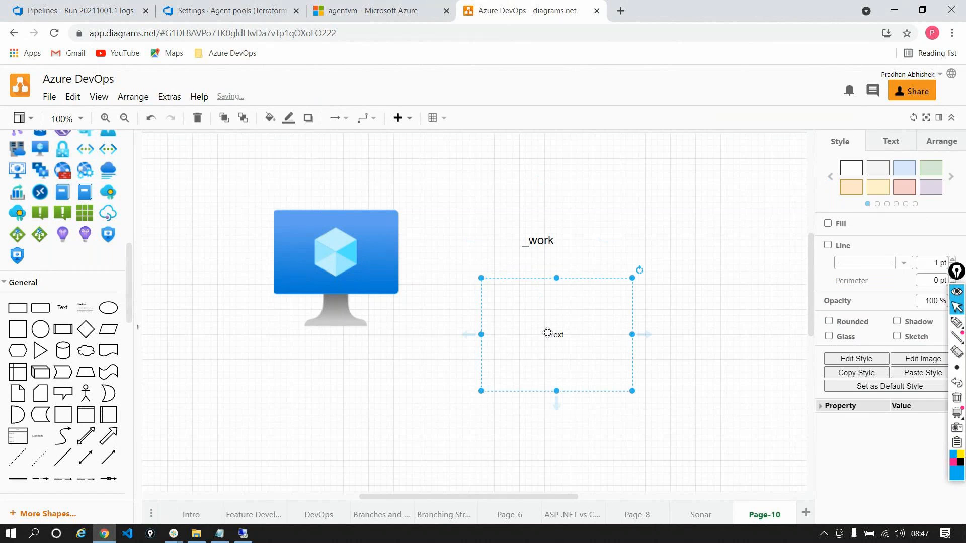
{"action": "key", "text": "F2"}
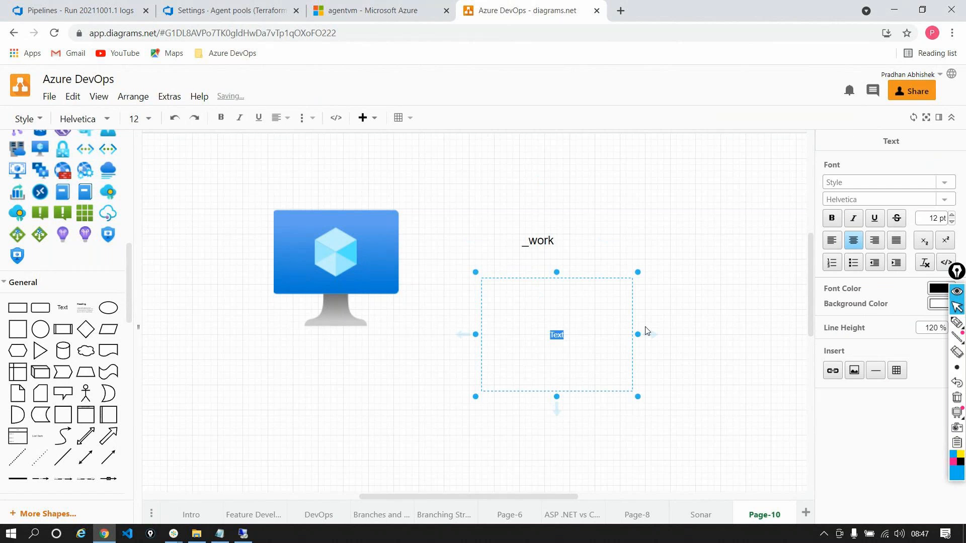
{"action": "type", "text": "s - source"}
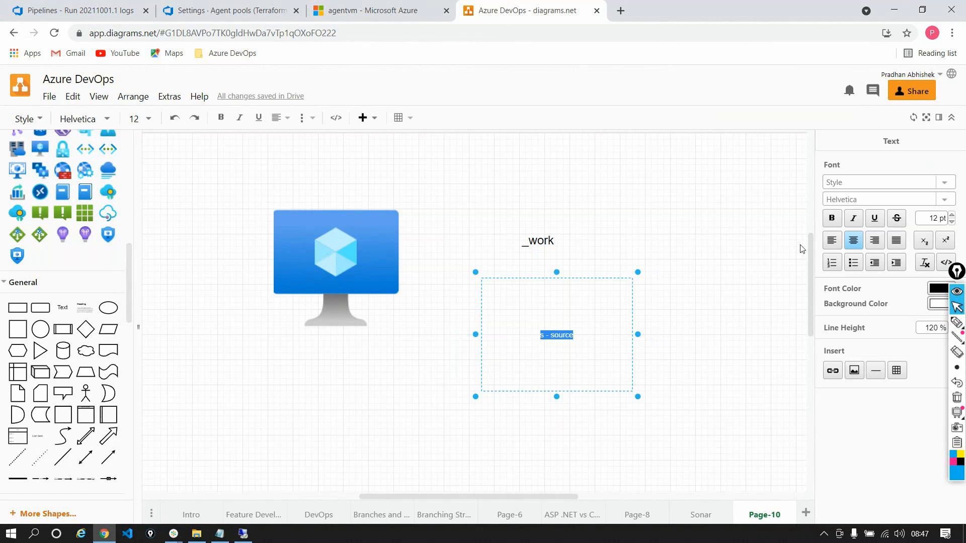
Set the font size of the "s - source" text to 26 pt
{"action": "left_click", "coordinate": [953, 216]}
{"action": "left_click", "coordinate": [952, 215]}
{"action": "left_click", "coordinate": [952, 216]}
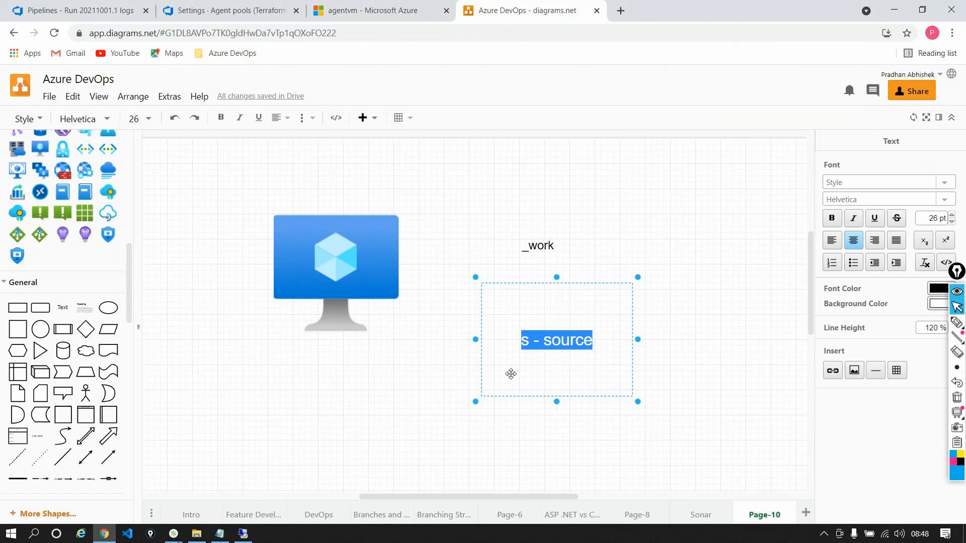
Add a second line reading "b - Binaries" below "s - source" in the same text box
{"action": "left_click", "coordinate": [613, 346]}
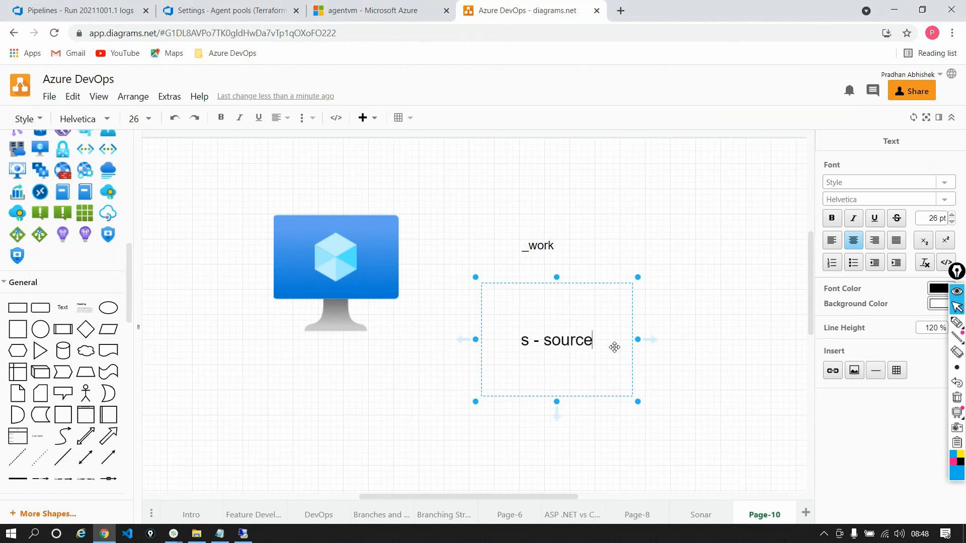
{"action": "key", "text": "Return"}
{"action": "type", "text": "b "}
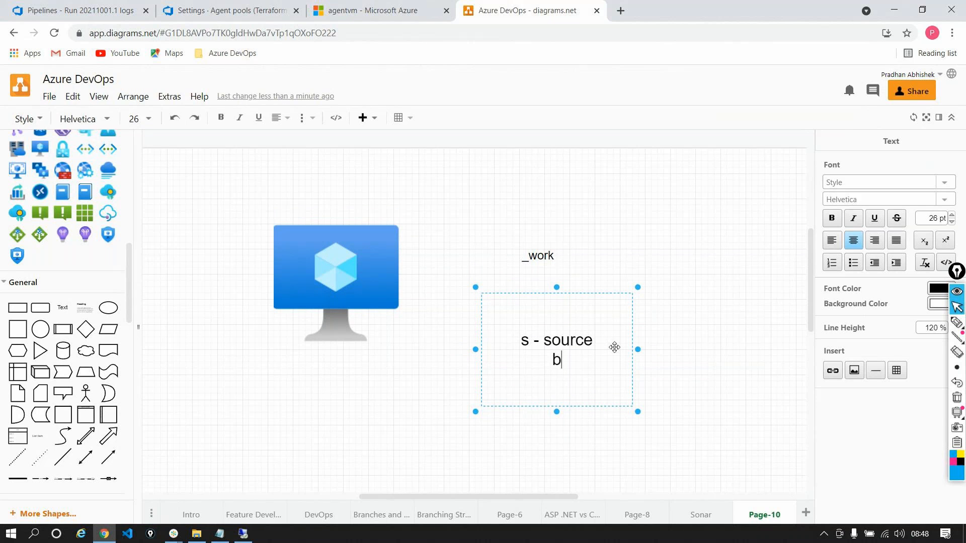
{"action": "type", "text": "- Binaries"}
{"action": "key", "text": "BackSpace"}
{"action": "key", "text": "BackSpace"}
{"action": "key", "text": "BackSpace"}
{"action": "type", "text": "ies"}
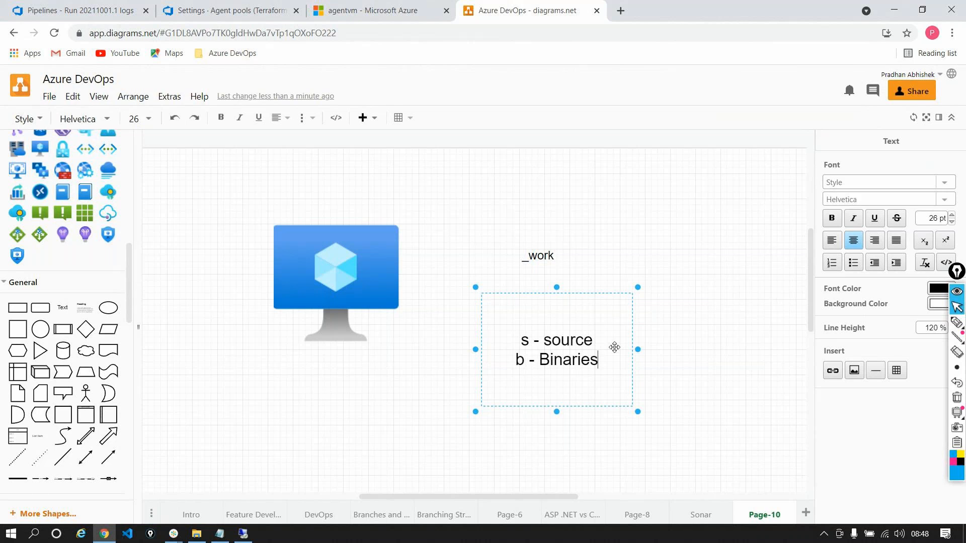
Switch to the pipeline run in Azure DevOps and examine the Use NuGet 4.4.1, NuGet restore and Build solution logs
{"action": "left_click", "coordinate": [32, 14]}
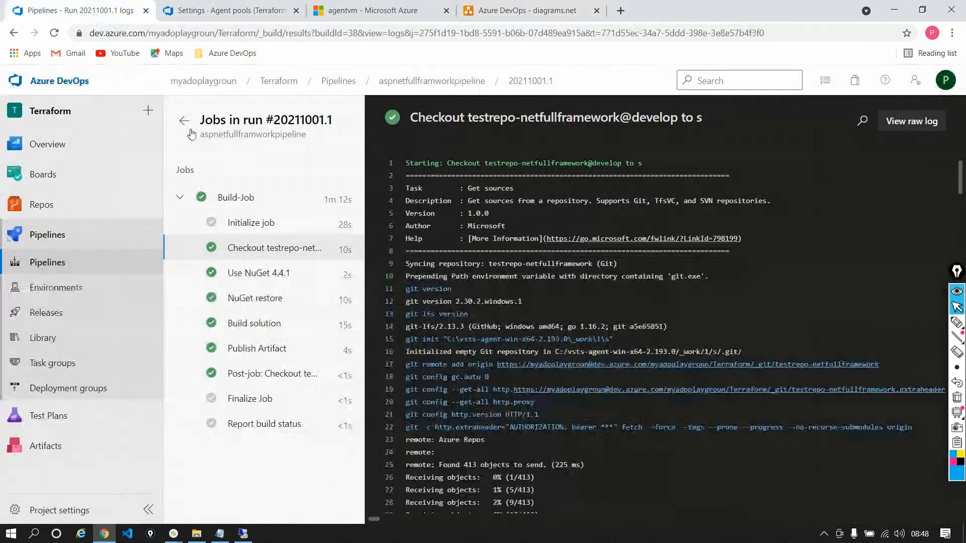
{"action": "left_click", "coordinate": [267, 274]}
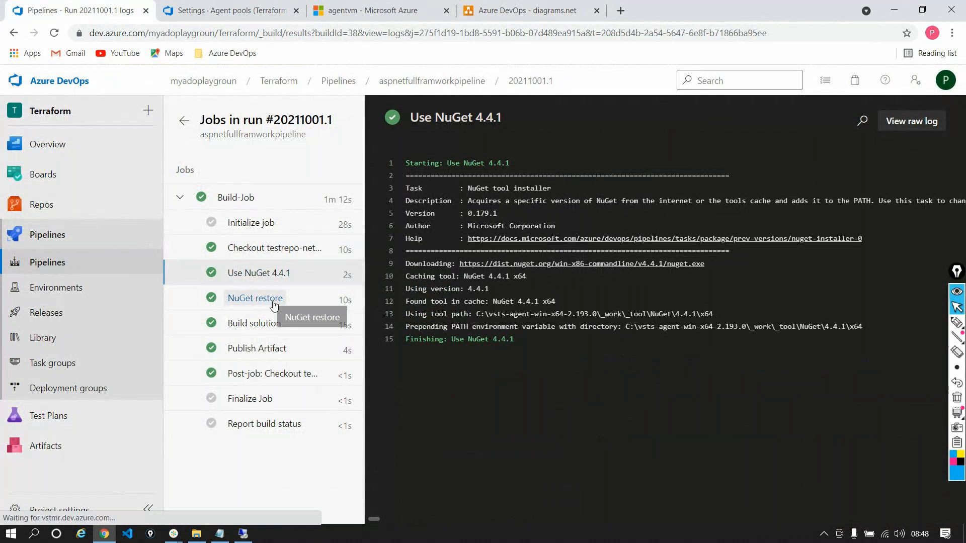
{"action": "left_click", "coordinate": [273, 301]}
{"action": "key", "text": "Return"}
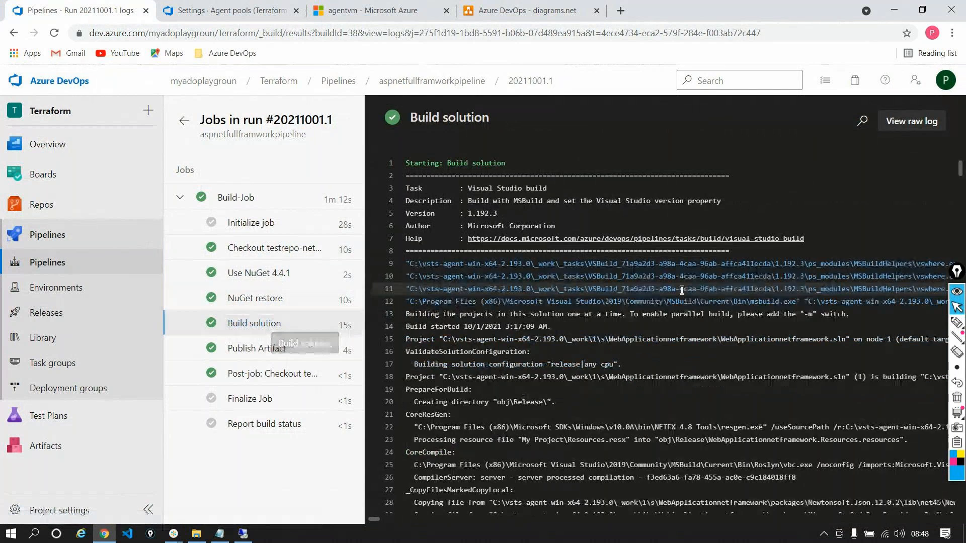
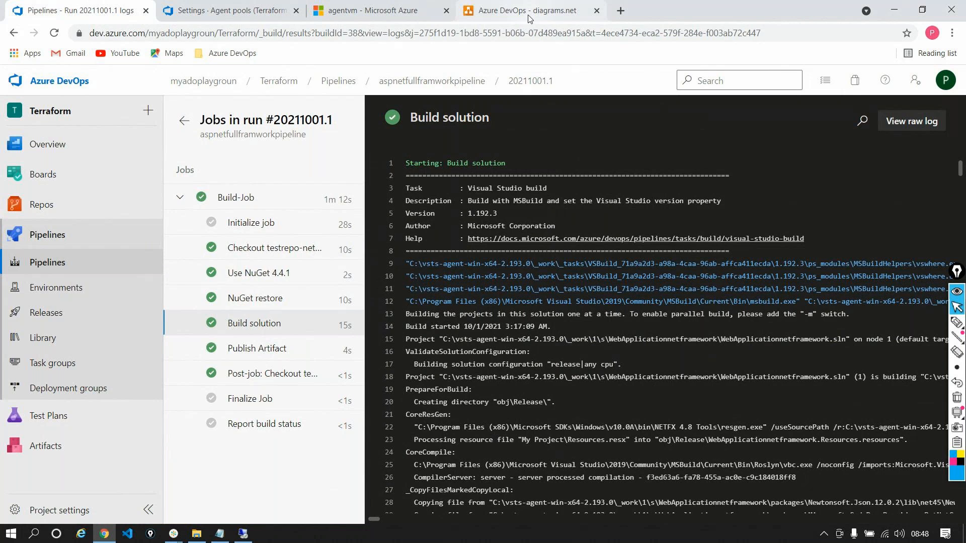
Switch to the diagrams.net drawing and add a third line reading "a - Artifacts folder" to the text box below _work
{"action": "left_click", "coordinate": [564, 11]}
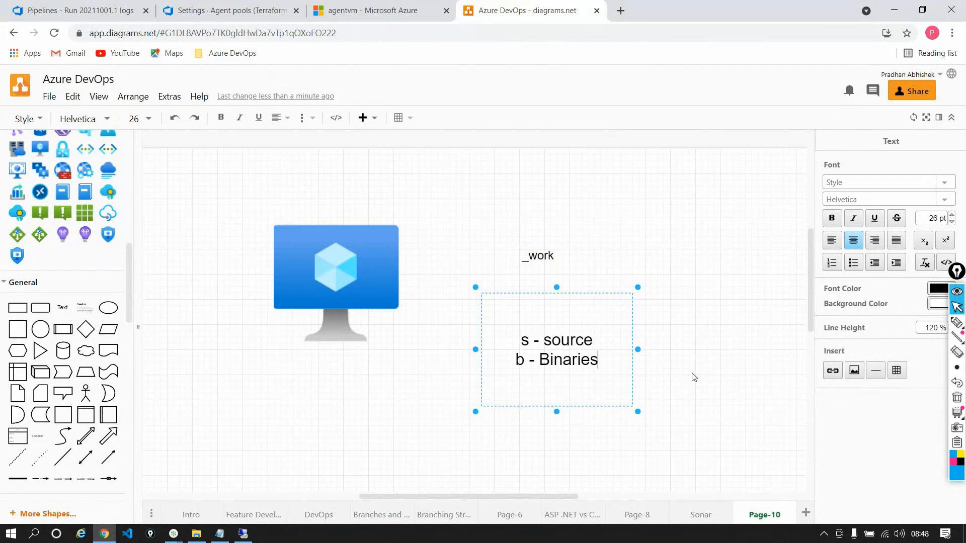
{"action": "key", "text": "Return"}
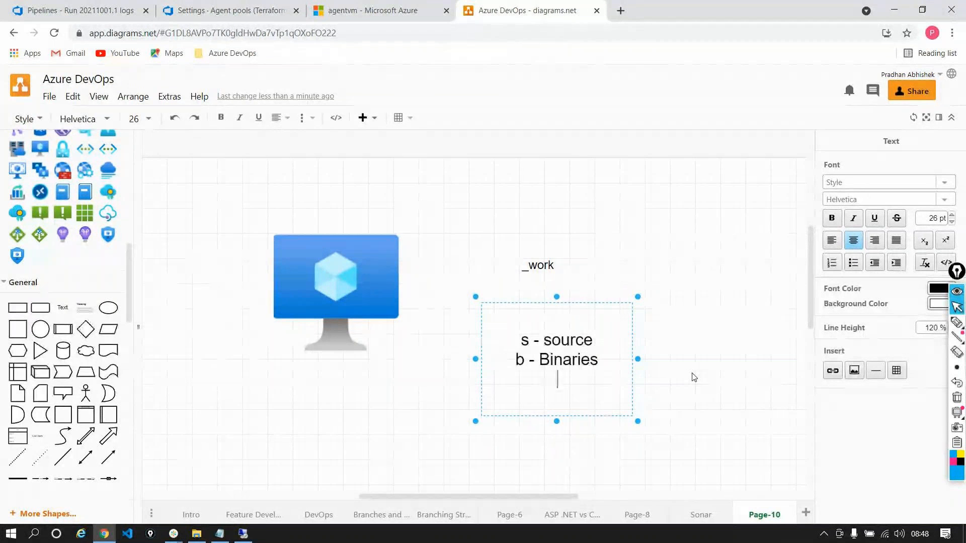
{"action": "type", "text": "a - Arti"}
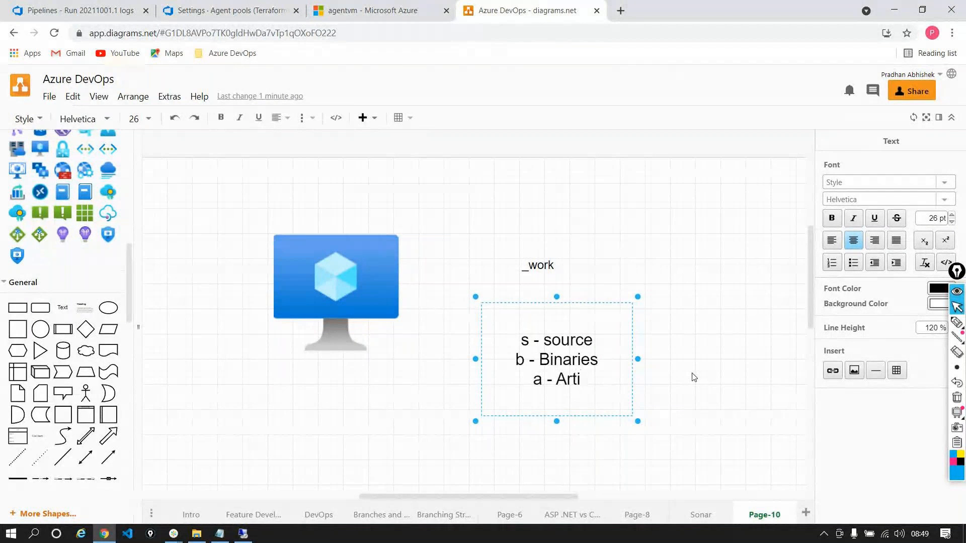
{"action": "type", "text": "facts f"}
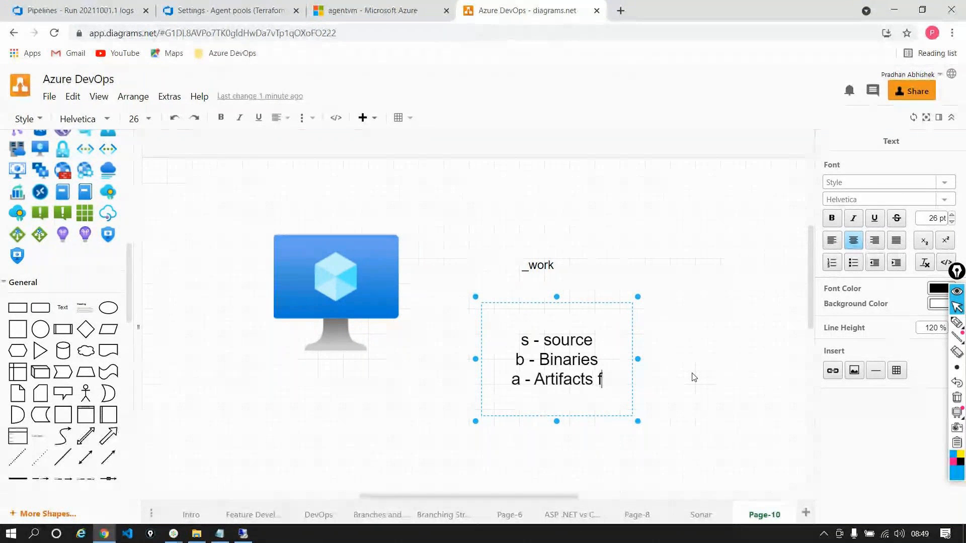
{"action": "type", "text": "older"}
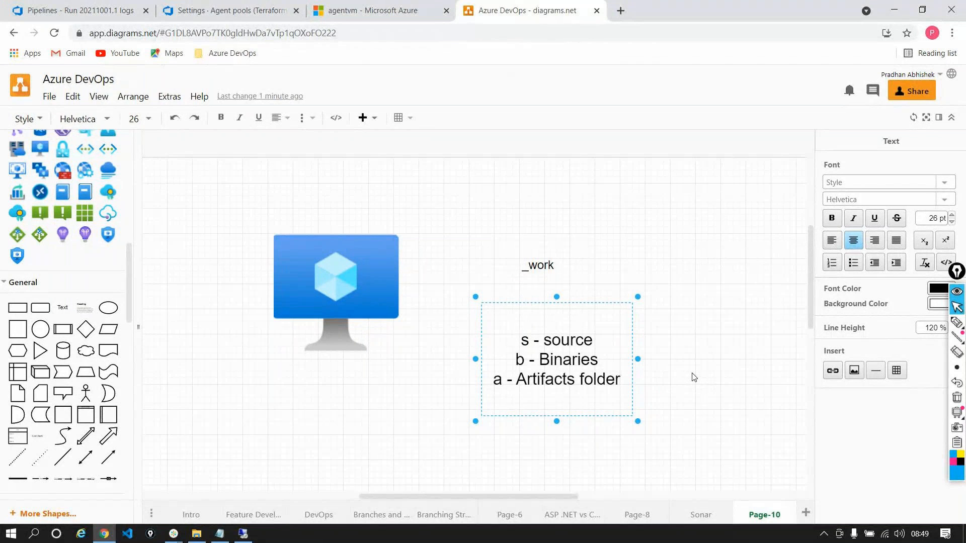
Switch to the remote agent VM and close the Services window and the other window left open there
{"action": "left_click", "coordinate": [244, 534]}
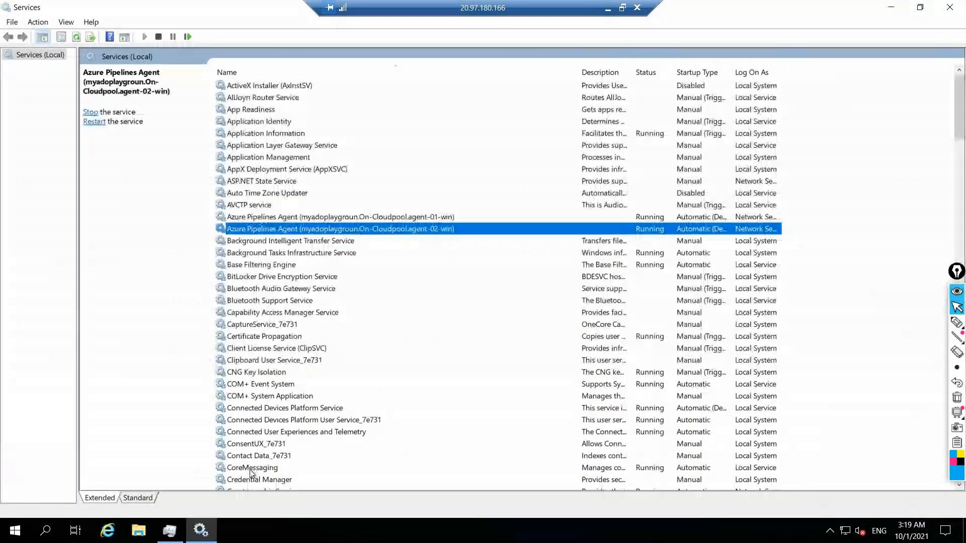
{"action": "left_click", "coordinate": [949, 7]}
{"action": "left_click", "coordinate": [456, 57]}
Browse to C:\vsts-agent-win-x64-2.193.0\_work in a maximized File Explorer window on the agent VM
{"action": "left_click", "coordinate": [139, 530]}
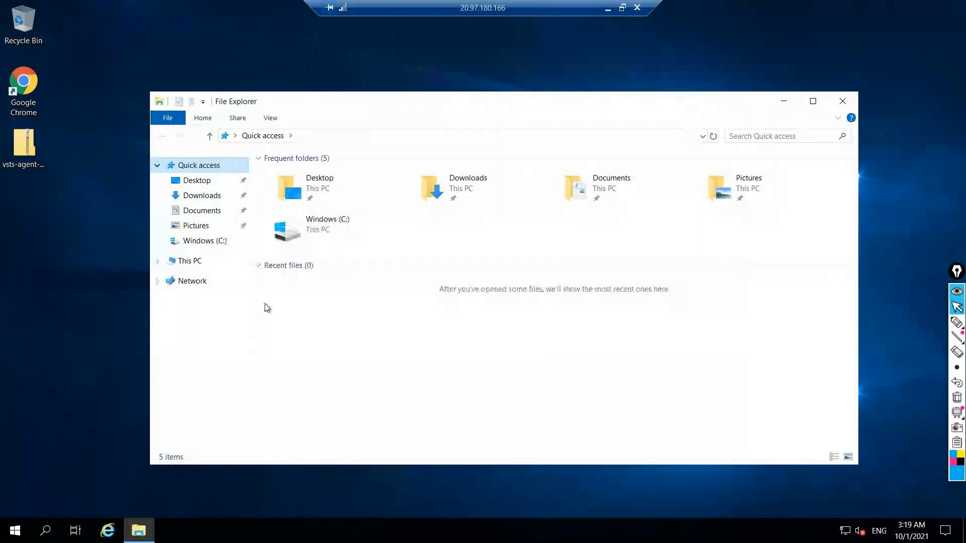
{"action": "left_click", "coordinate": [186, 263]}
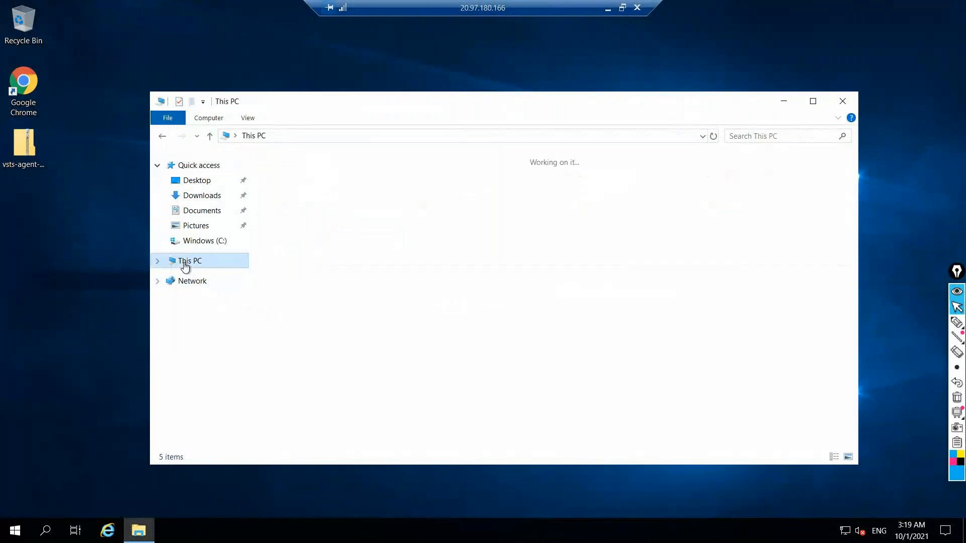
{"action": "double_click", "coordinate": [316, 313]}
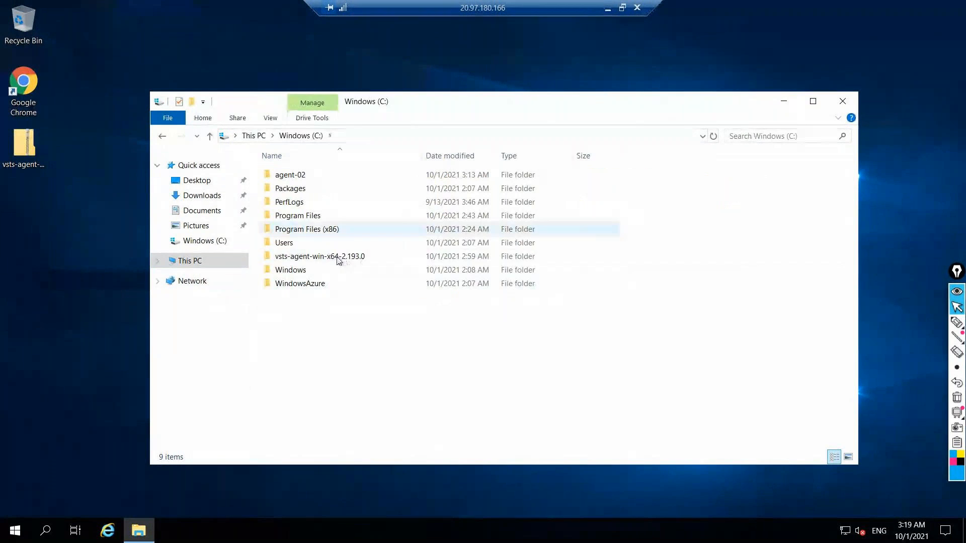
{"action": "double_click", "coordinate": [332, 257]}
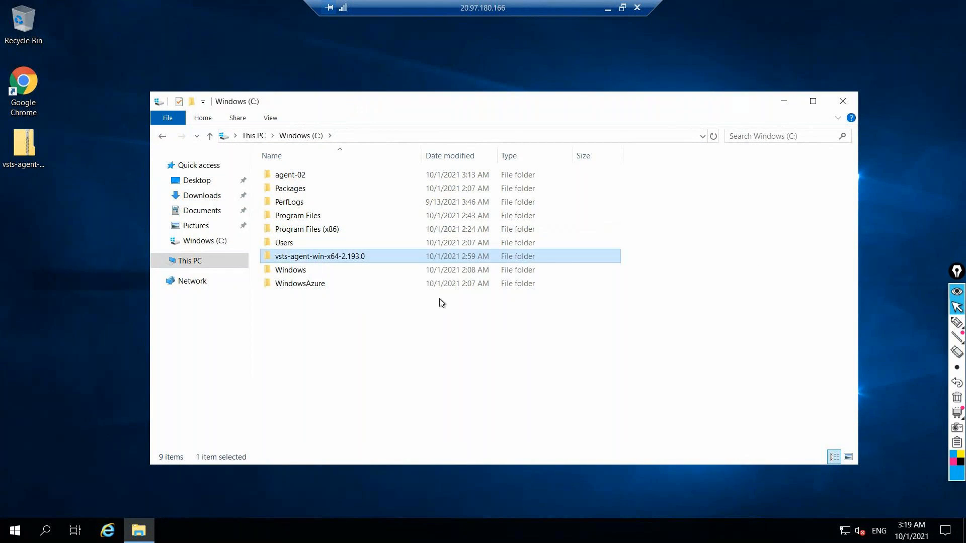
{"action": "double_click", "coordinate": [256, 103]}
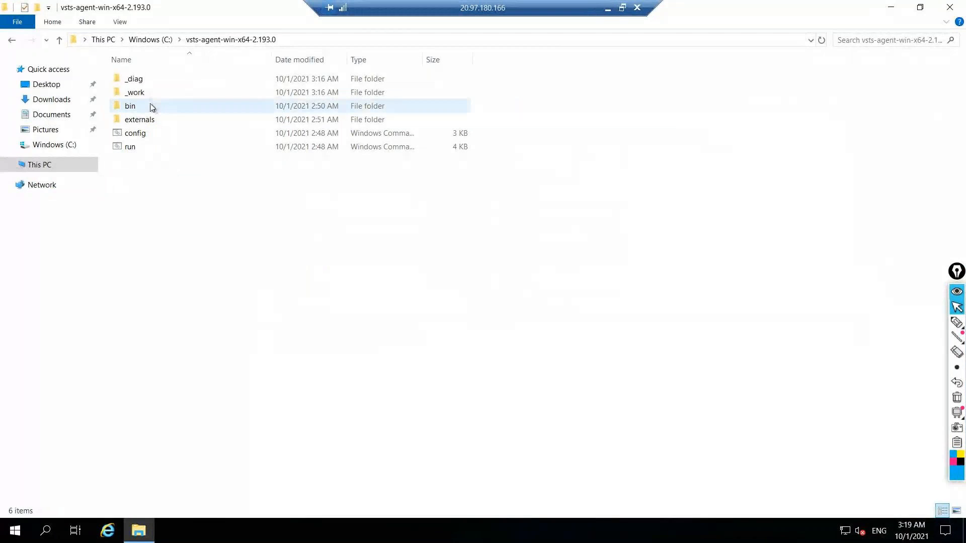
{"action": "double_click", "coordinate": [137, 93]}
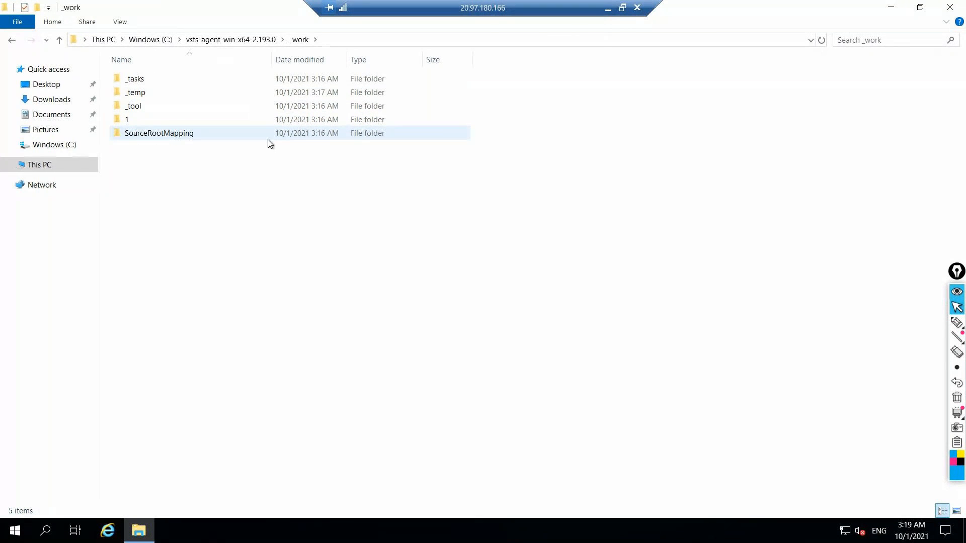
Switch to the pipeline run in Azure DevOps and examine the Checkout testrepo-netfullframework@develop to s log
{"action": "left_click", "coordinate": [607, 11]}
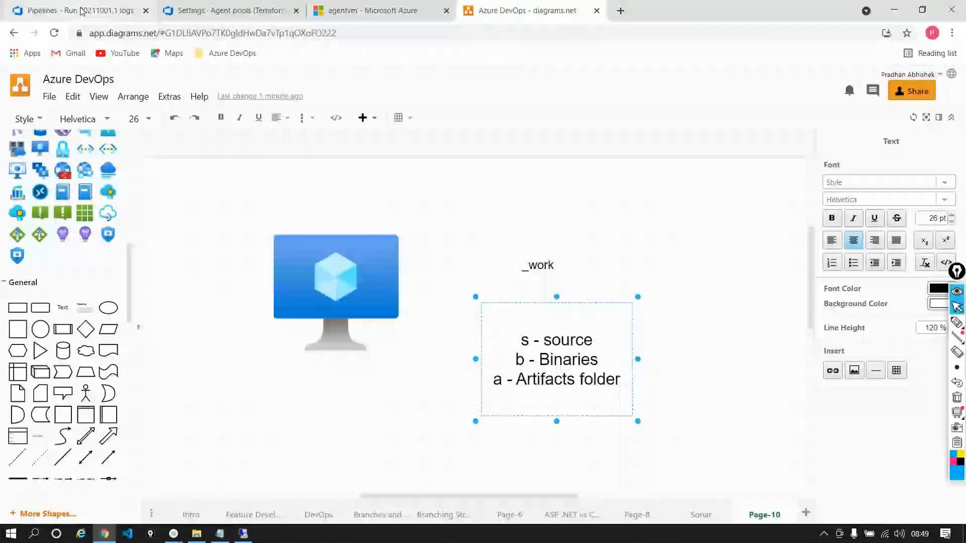
{"action": "left_click", "coordinate": [82, 11]}
{"action": "left_click", "coordinate": [262, 248]}
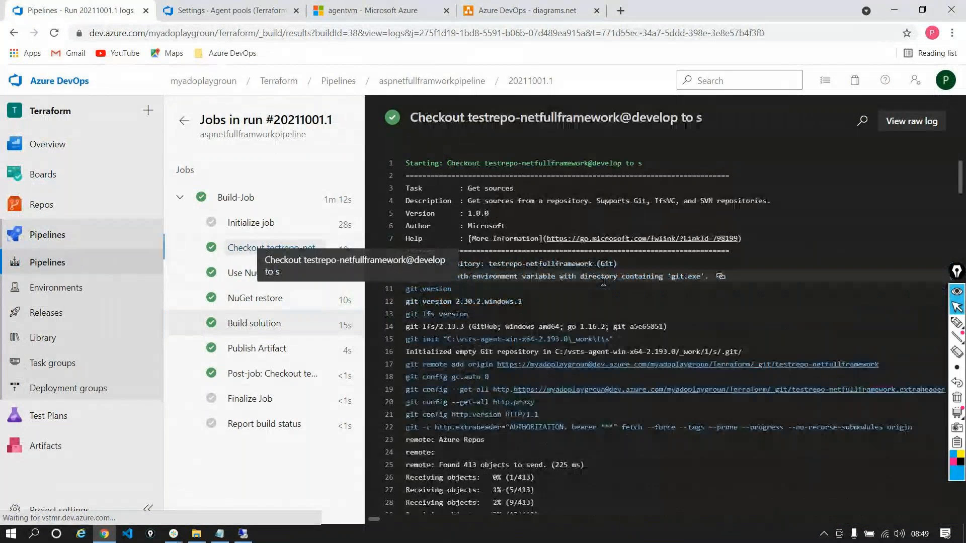
{"action": "scroll", "coordinate": [582, 371], "scroll_direction": "down", "scroll_amount": 3}
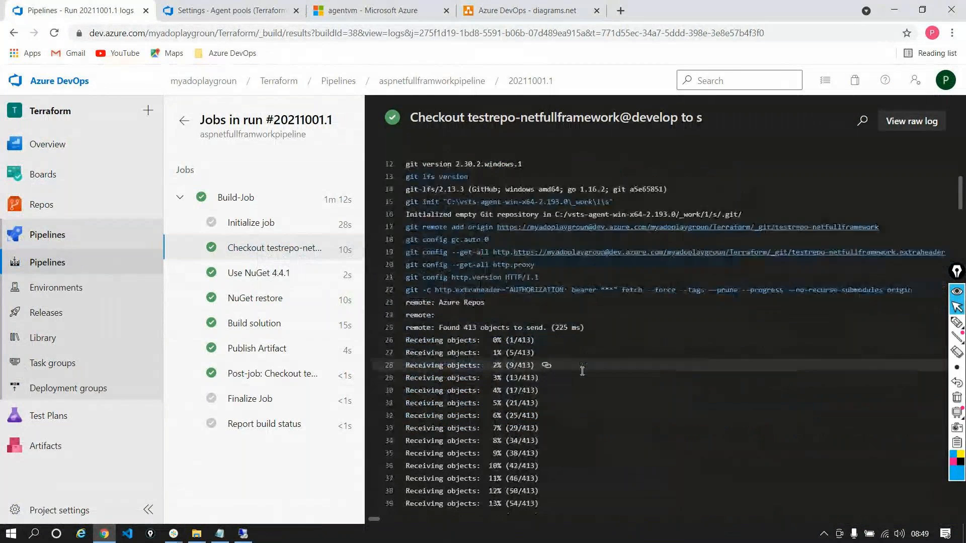
{"action": "scroll", "coordinate": [582, 371], "scroll_direction": "down", "scroll_amount": 20}
{"action": "scroll", "coordinate": [582, 372], "scroll_direction": "down", "scroll_amount": 20}
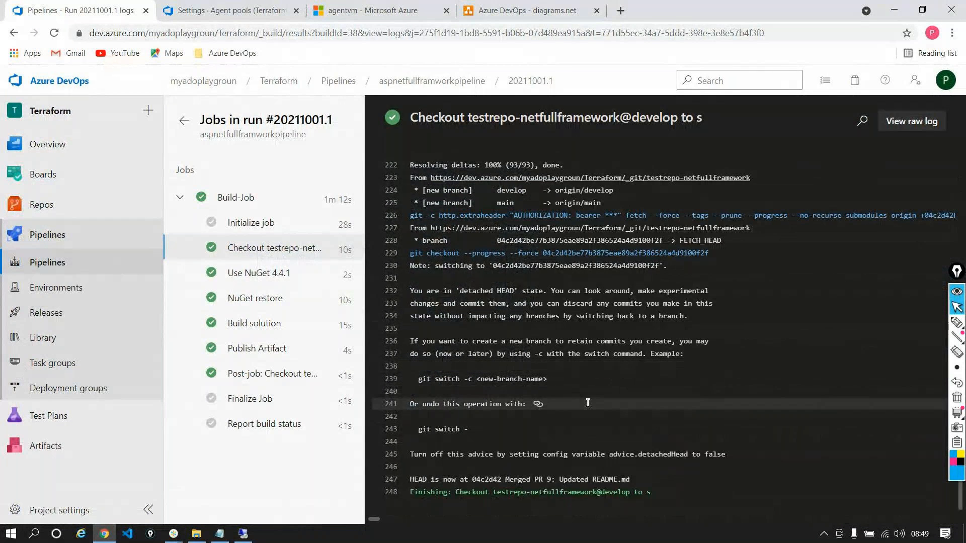
{"action": "scroll", "coordinate": [587, 403], "scroll_direction": "up", "scroll_amount": 1}
{"action": "scroll", "coordinate": [588, 402], "scroll_direction": "up", "scroll_amount": 1}
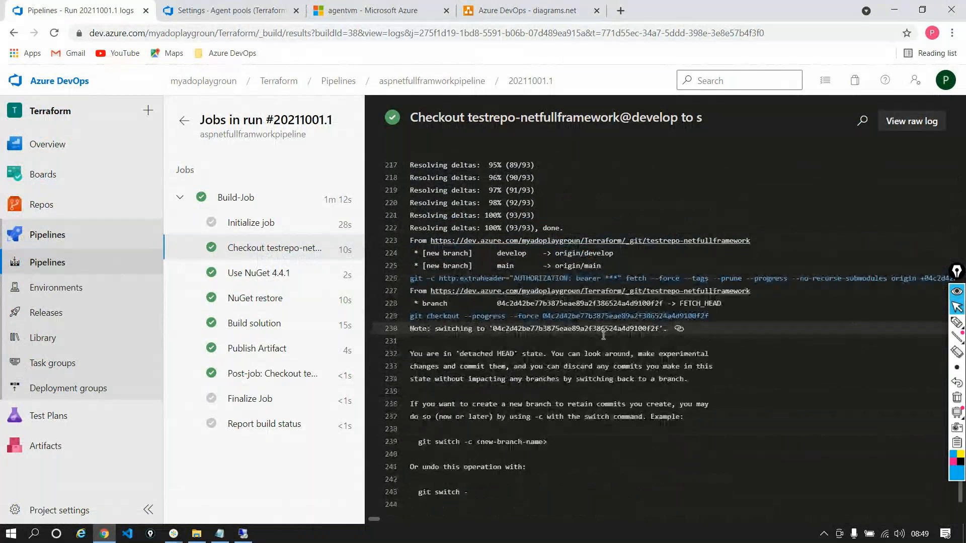
{"action": "scroll", "coordinate": [603, 352], "scroll_direction": "down", "scroll_amount": 1}
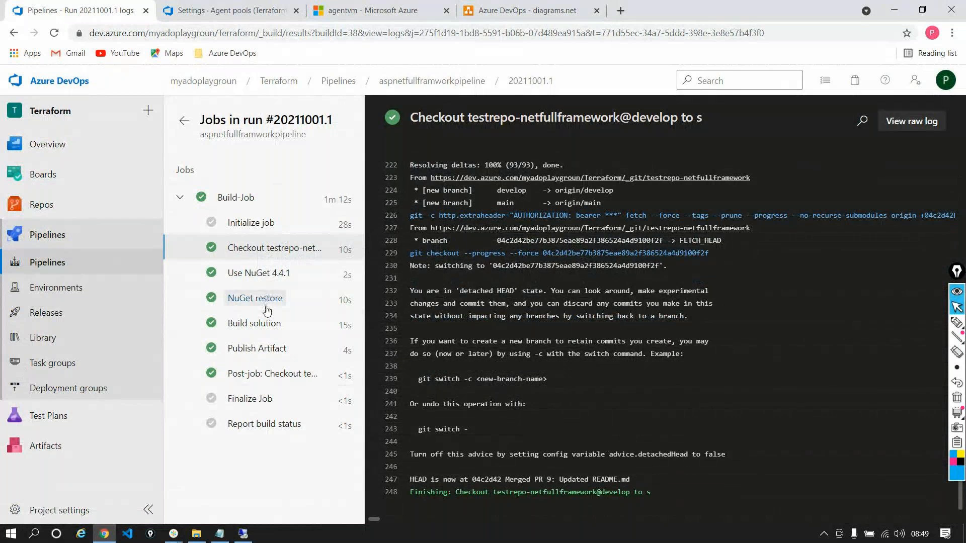
Examine the Build solution log and highlight the folder number following _work in a copied file's path
{"action": "left_click", "coordinate": [254, 323]}
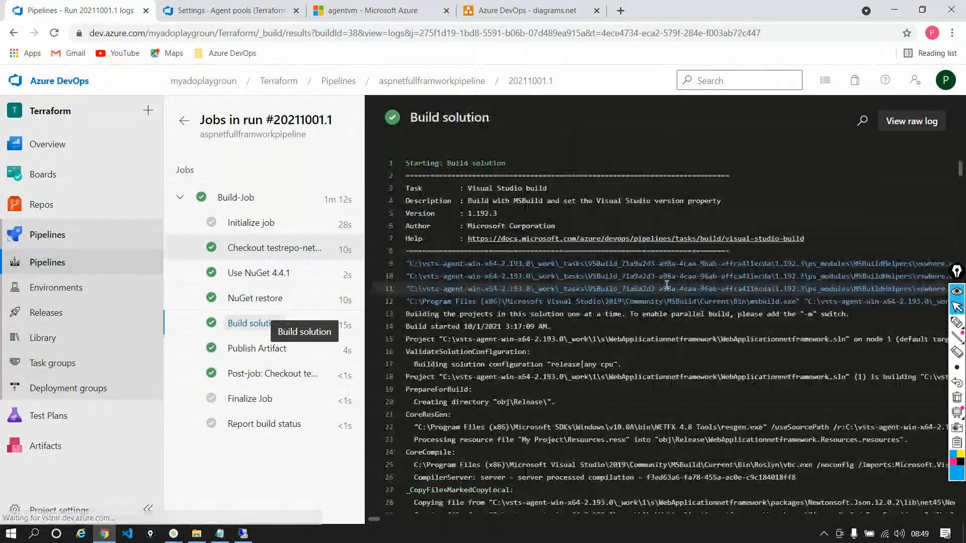
{"action": "scroll", "coordinate": [509, 378], "scroll_direction": "down", "scroll_amount": 1}
{"action": "scroll", "coordinate": [509, 379], "scroll_direction": "down", "scroll_amount": 3}
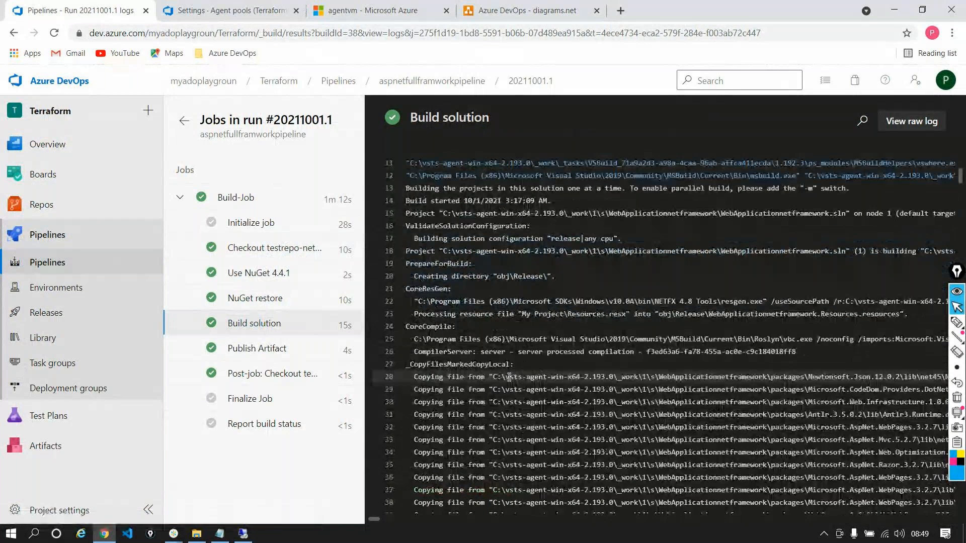
{"action": "double_click", "coordinate": [644, 378]}
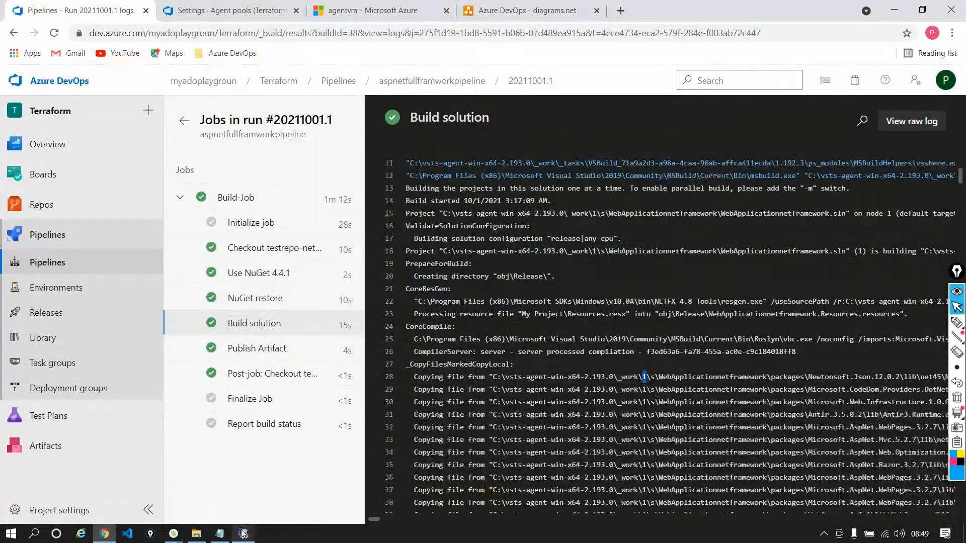
Return to the agent VM and open the s source folder inside _work\1
{"action": "left_click", "coordinate": [242, 532]}
{"action": "double_click", "coordinate": [128, 120]}
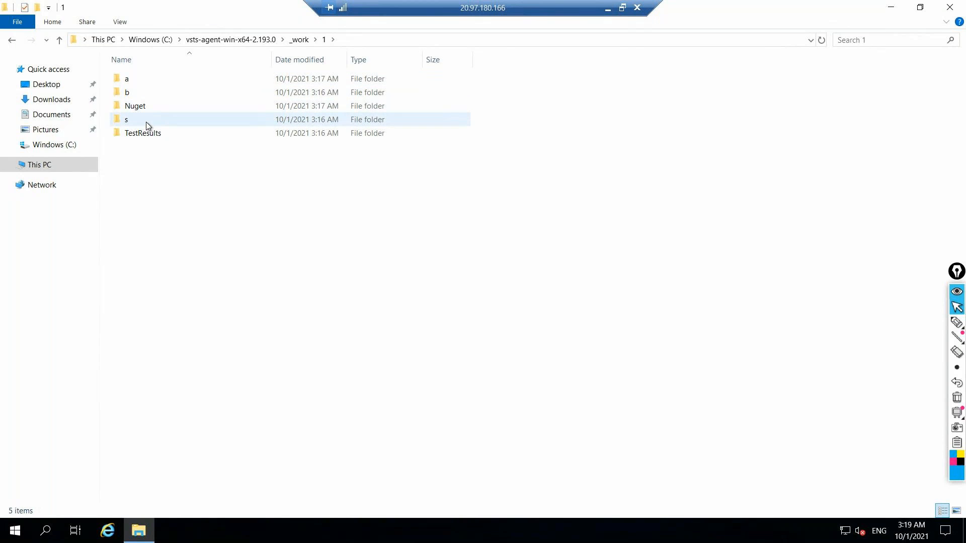
{"action": "mouse_move", "coordinate": [147, 123]}
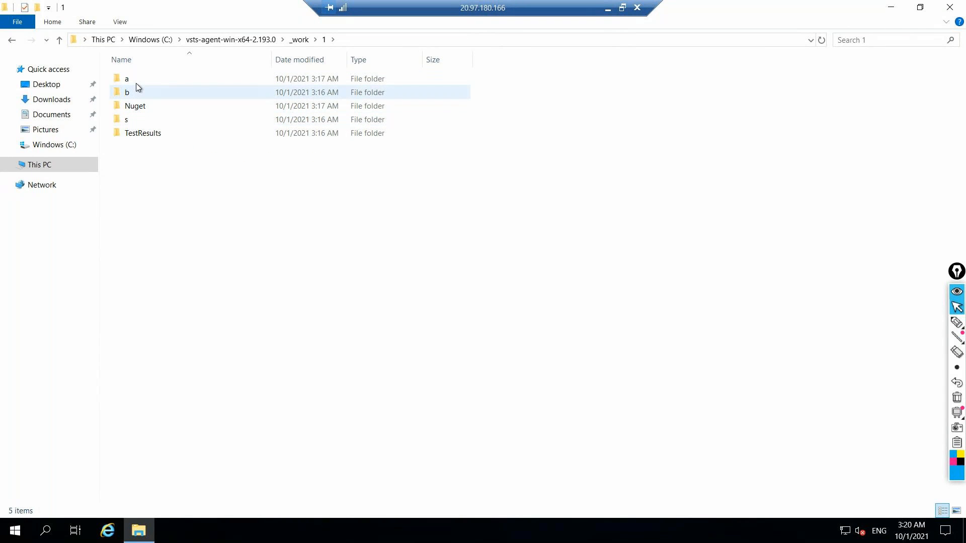
{"action": "double_click", "coordinate": [132, 122]}
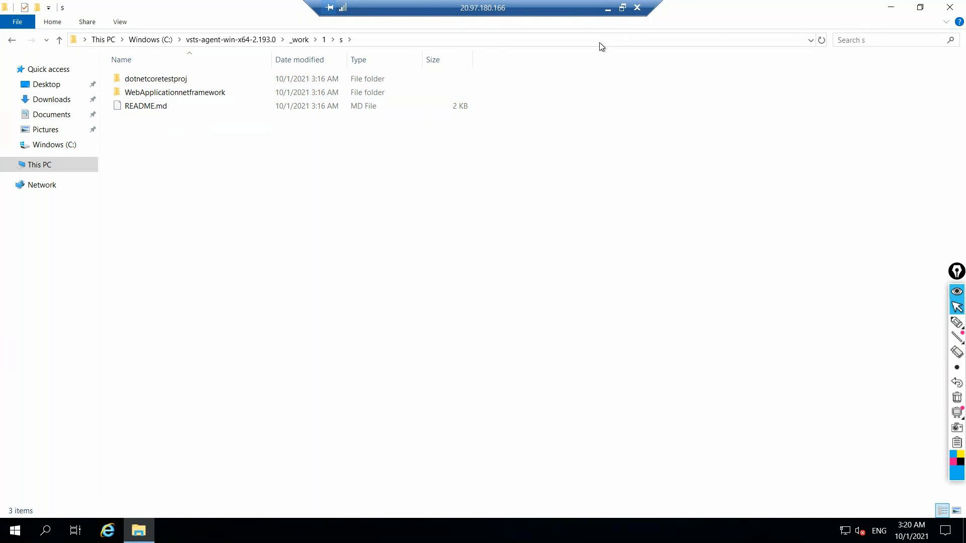
Switch back to Azure DevOps and open the Repos files of testrepo-netfullframework in a new browser tab
{"action": "left_click", "coordinate": [609, 11]}
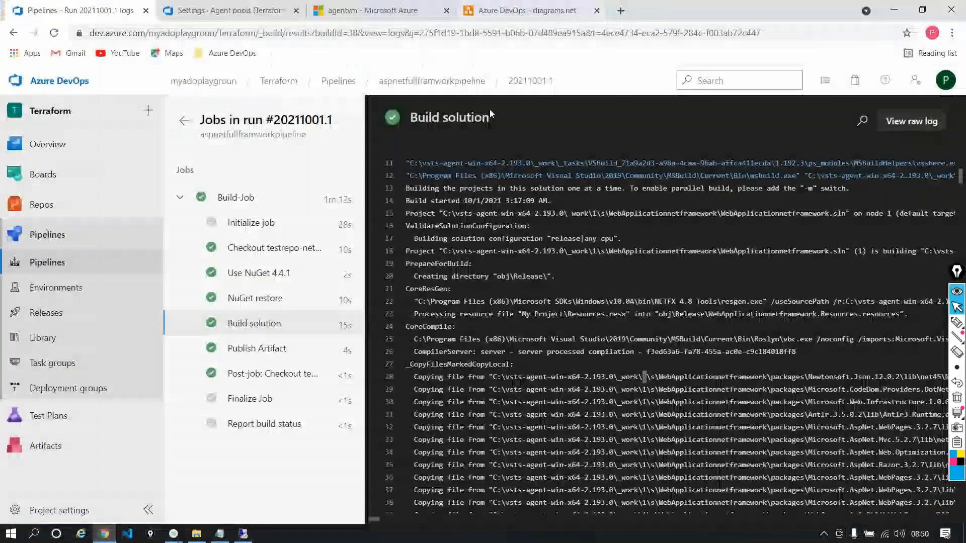
{"action": "right_click", "coordinate": [43, 211]}
{"action": "left_click", "coordinate": [75, 217]}
{"action": "key", "text": "ctrl+Tab"}
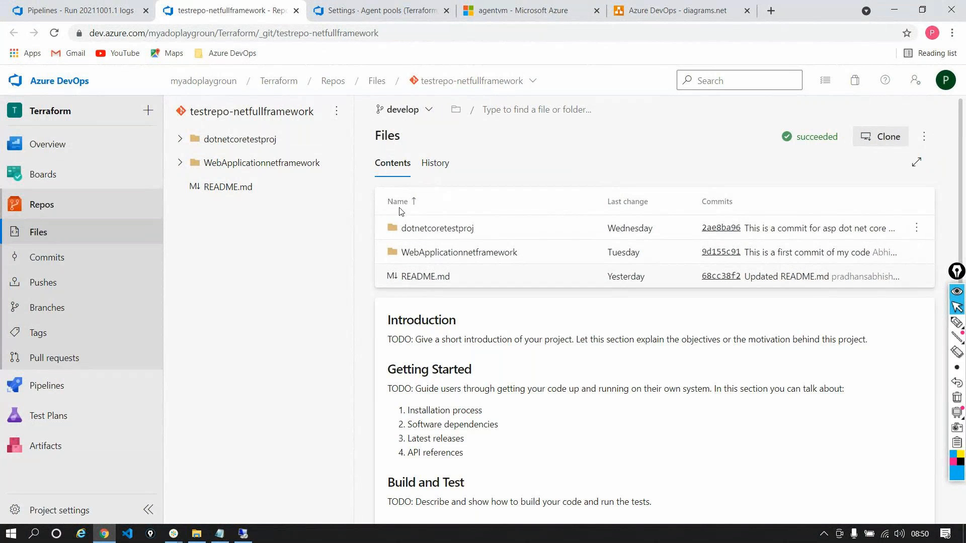
On the agent VM, inspect the dotnetcoretestproj and WebApplicationnetframework folders under s, and return to folder 1
{"action": "left_click", "coordinate": [243, 532]}
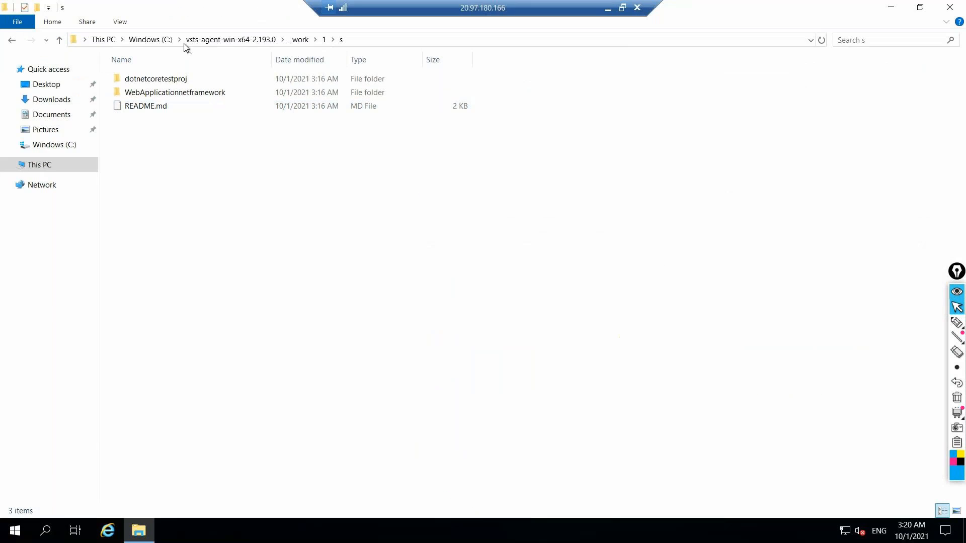
{"action": "double_click", "coordinate": [175, 79]}
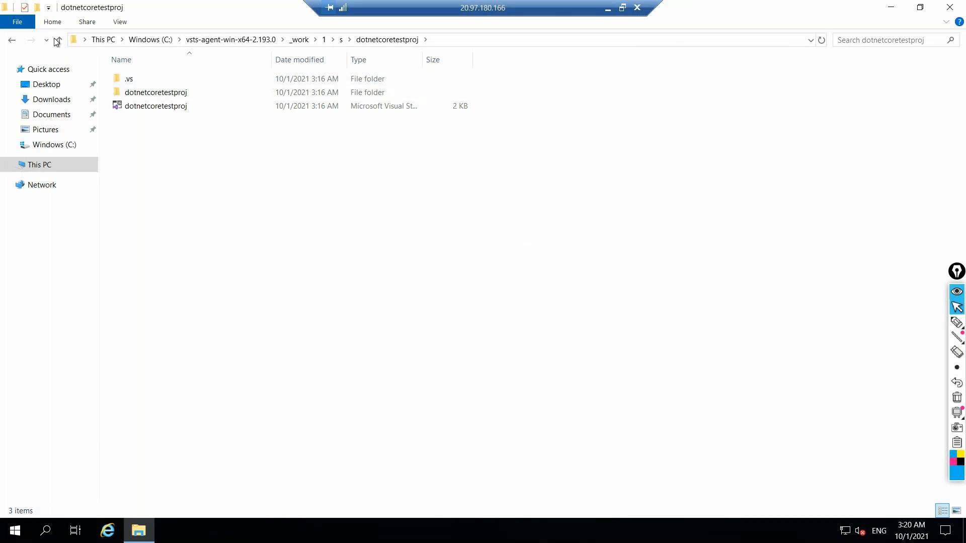
{"action": "left_click", "coordinate": [14, 45]}
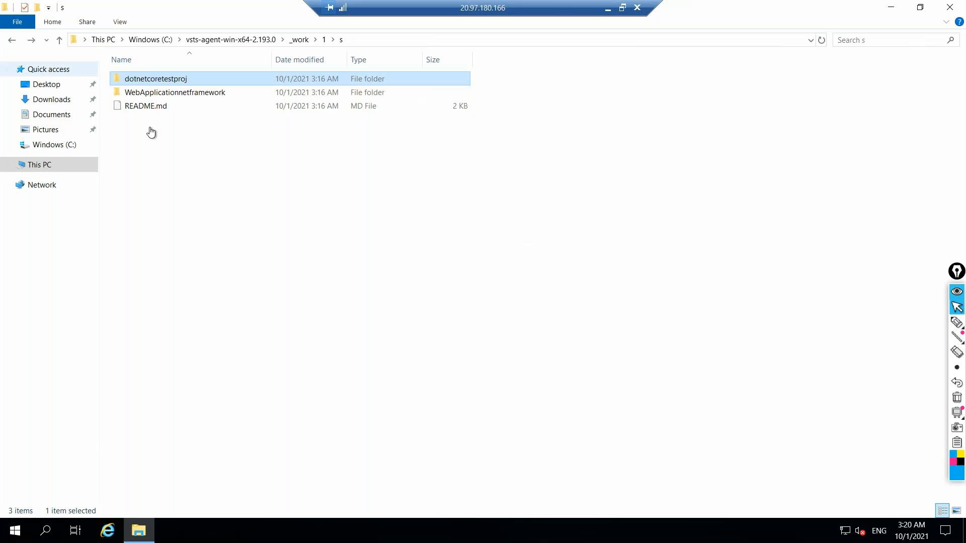
{"action": "double_click", "coordinate": [166, 93]}
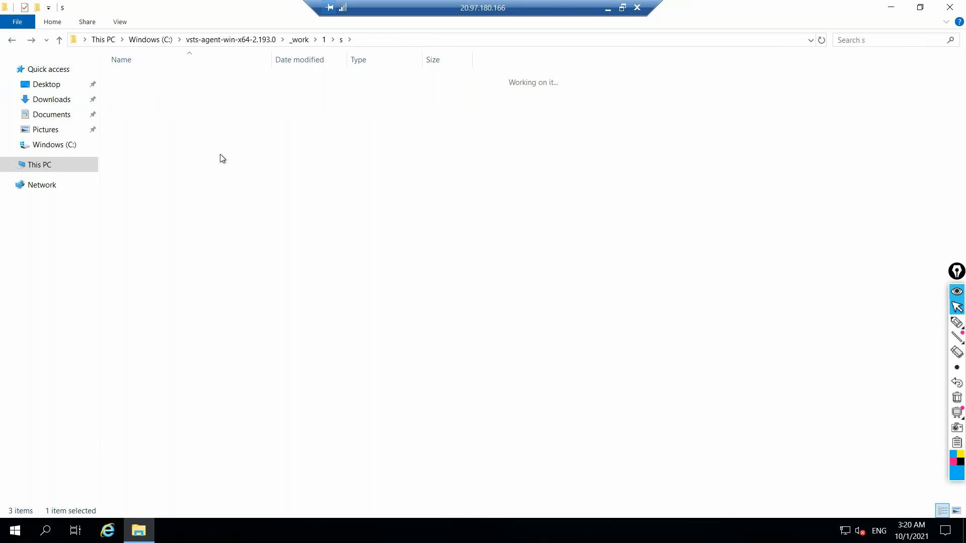
{"action": "left_click", "coordinate": [12, 43]}
{"action": "left_click", "coordinate": [12, 44]}
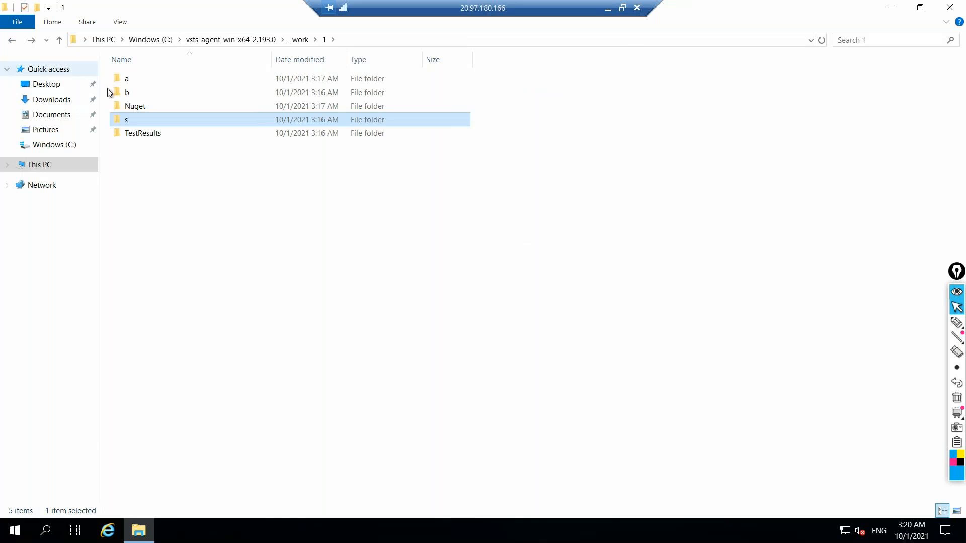
Inspect the b and a folders, select the WebApplicationnetframework zip in a, and switch back to the Azure DevOps browser
{"action": "left_click", "coordinate": [122, 96]}
{"action": "key", "text": "Return"}
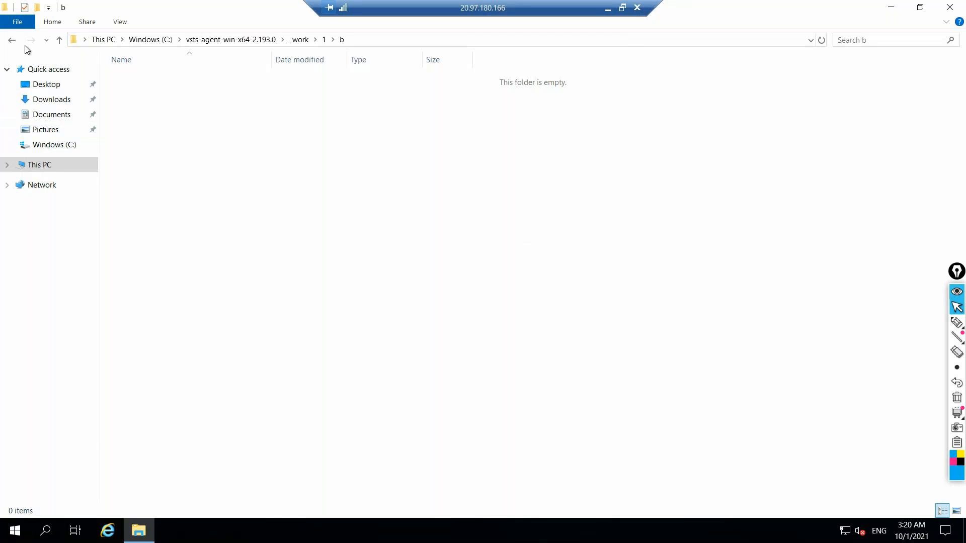
{"action": "left_click", "coordinate": [12, 40]}
{"action": "double_click", "coordinate": [128, 78]}
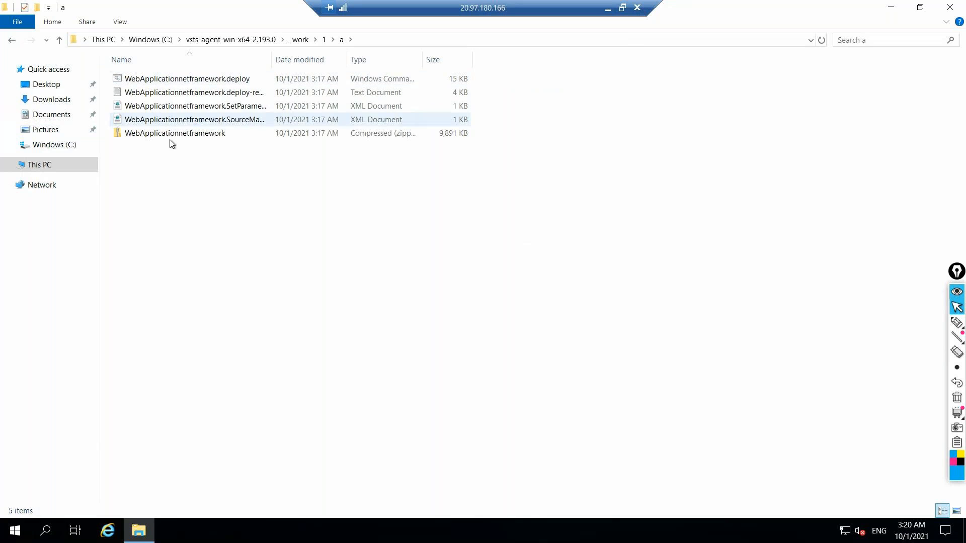
{"action": "left_click", "coordinate": [171, 138]}
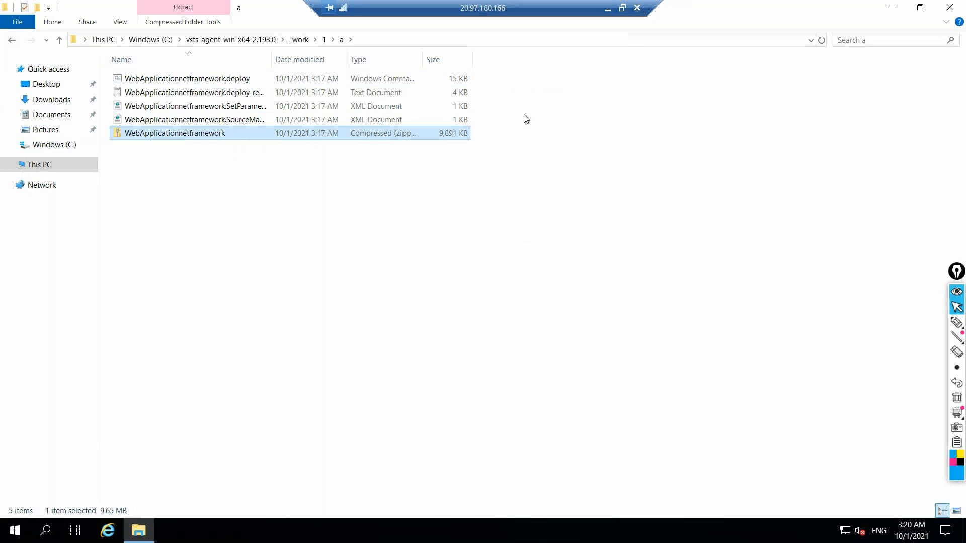
{"action": "left_click", "coordinate": [608, 9]}
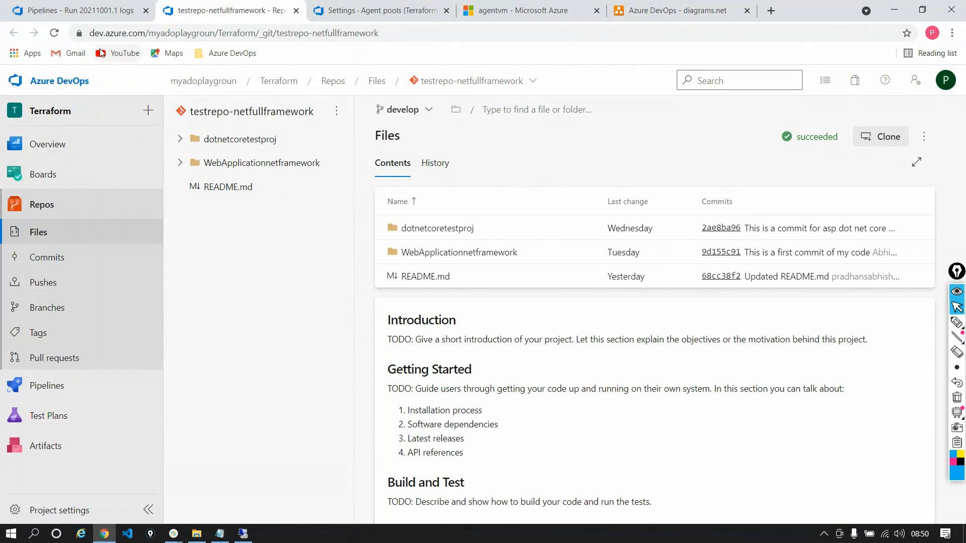
Compare the run's published drop artifacts with the a folder on the agent VM, and open the run's Build-Job details
{"action": "left_click", "coordinate": [80, 15]}
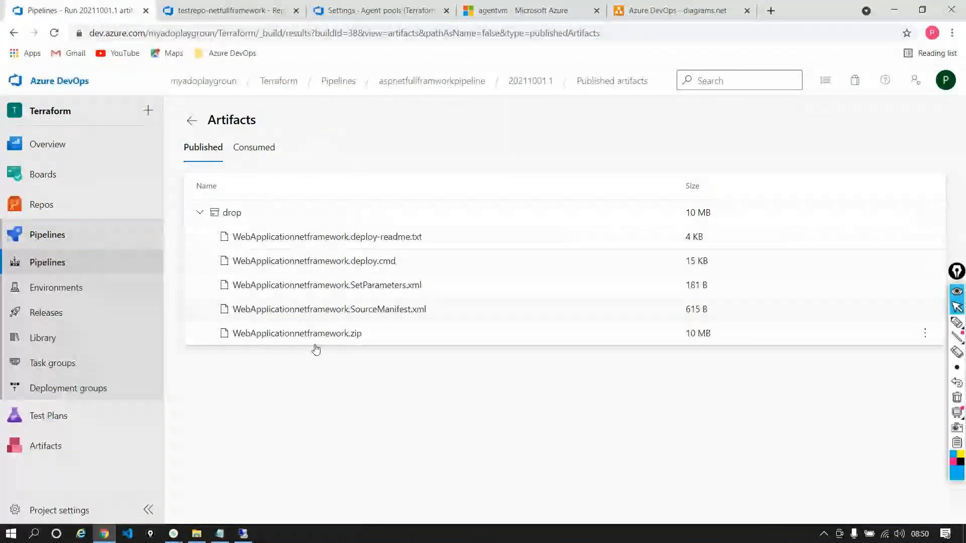
{"action": "left_click", "coordinate": [243, 534]}
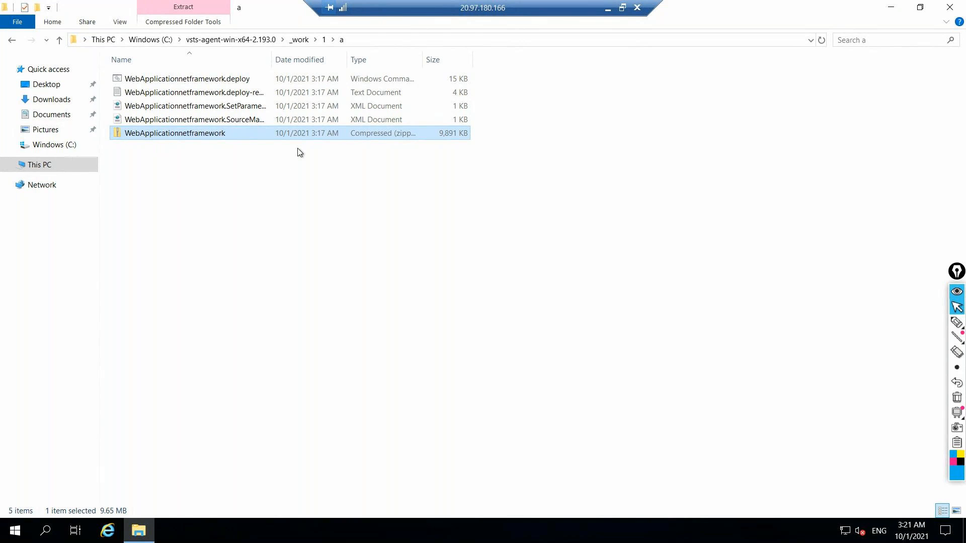
{"action": "left_click", "coordinate": [608, 10]}
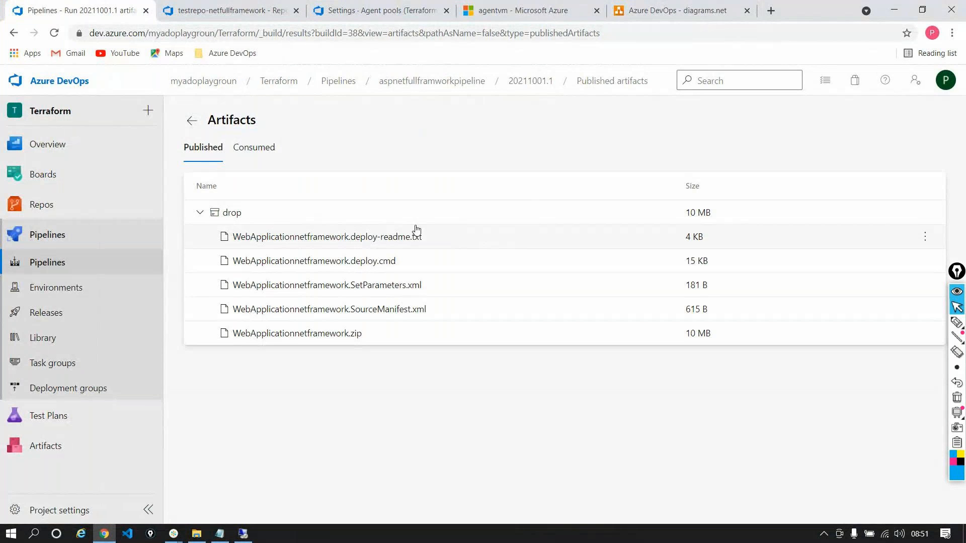
{"action": "left_click", "coordinate": [191, 121]}
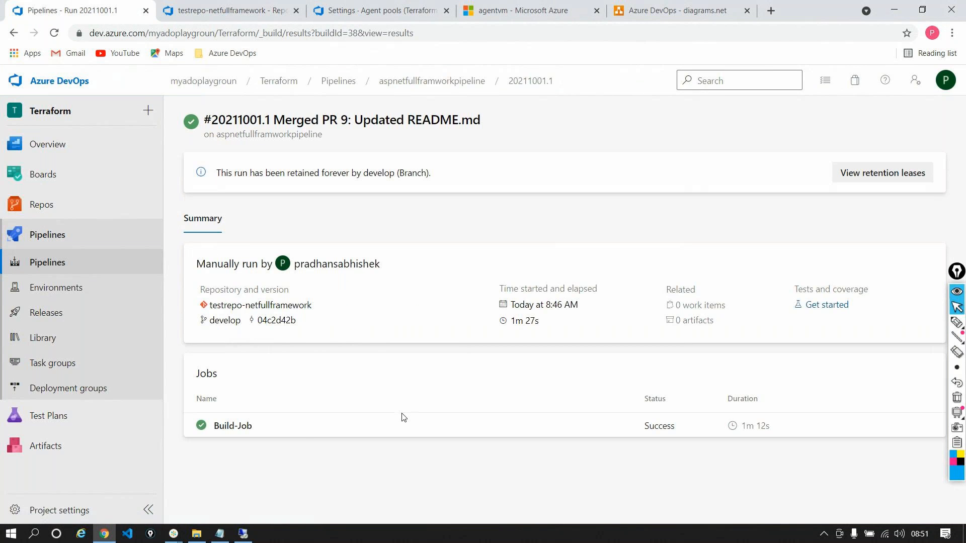
{"action": "left_click", "coordinate": [298, 426]}
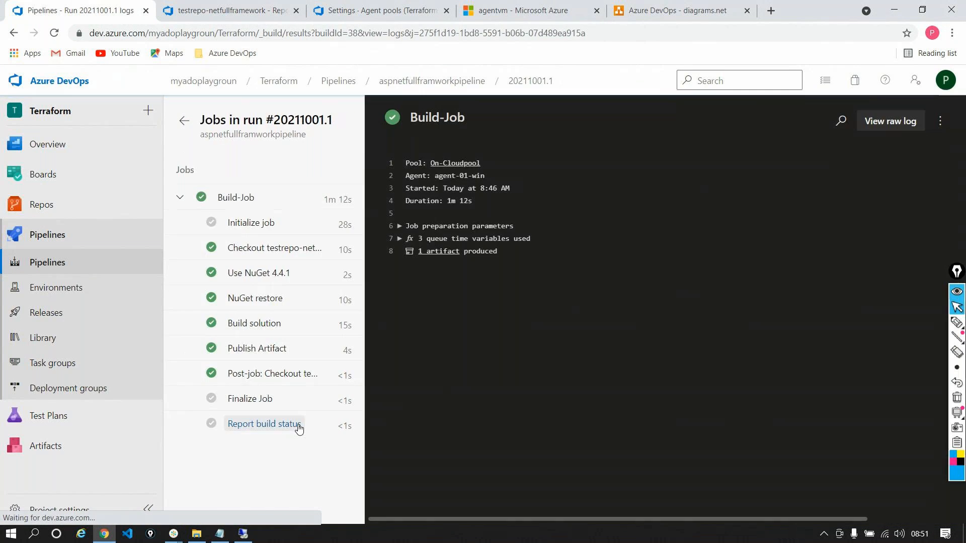
On the agent VM, inspect the s folder under _work\1, go to This PC, and switch back to the Azure DevOps browser
{"action": "left_click", "coordinate": [254, 535]}
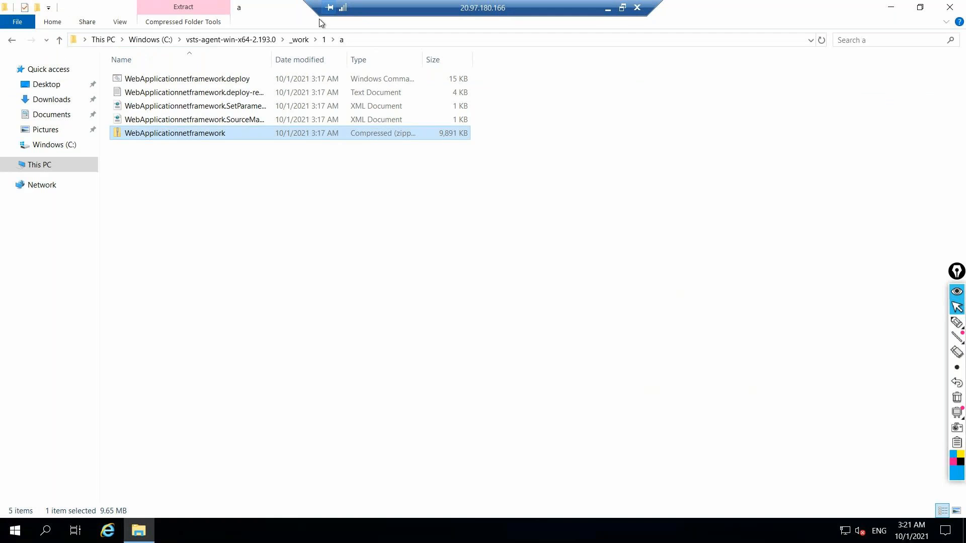
{"action": "left_click", "coordinate": [324, 39]}
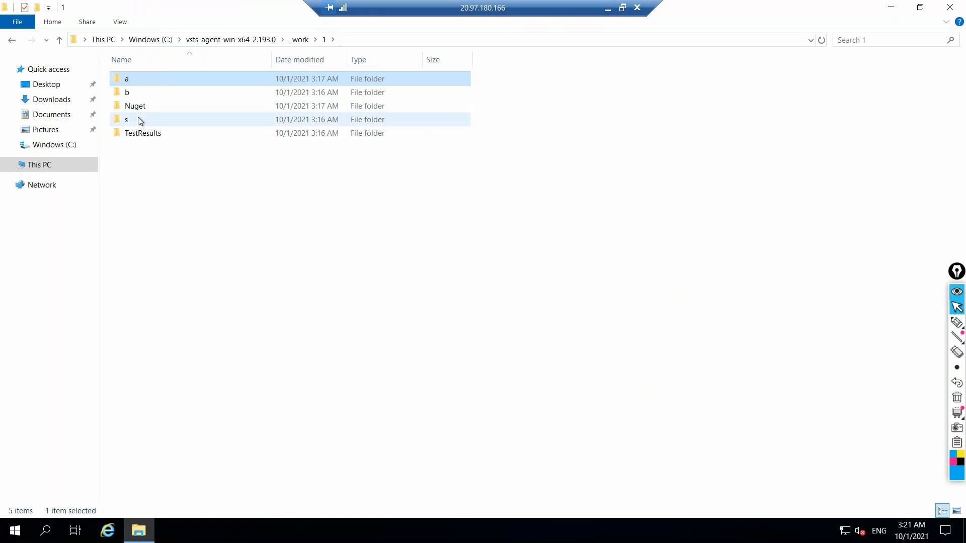
{"action": "double_click", "coordinate": [140, 121]}
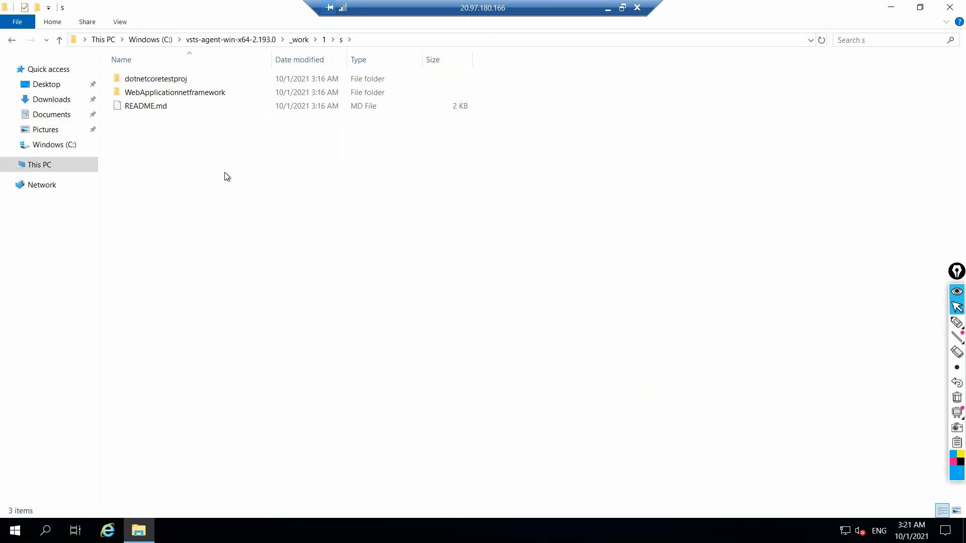
{"action": "left_click", "coordinate": [38, 164]}
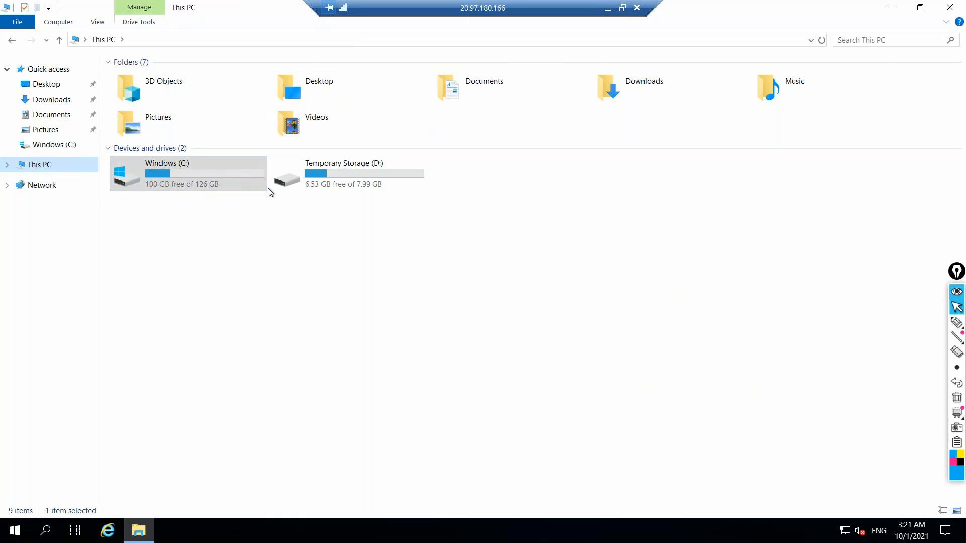
{"action": "left_click", "coordinate": [605, 10]}
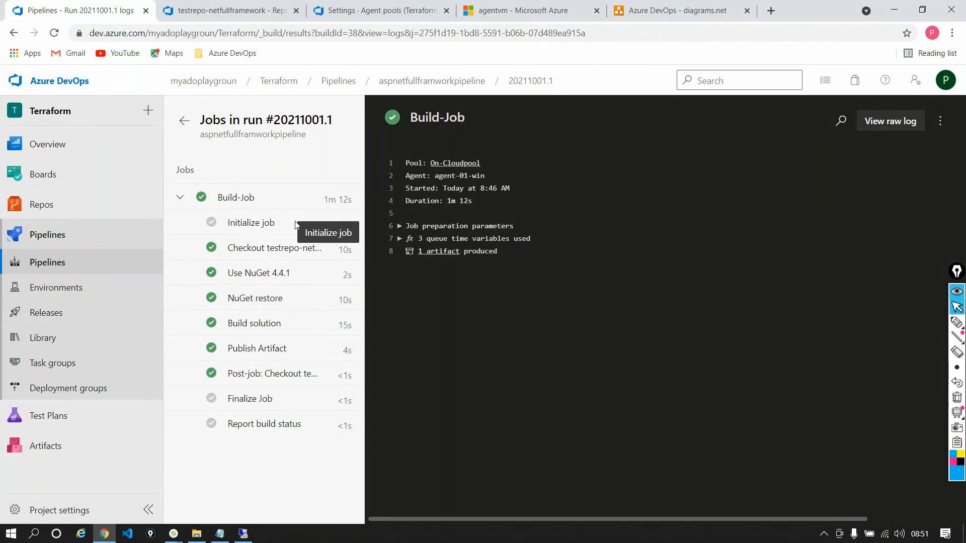
Return to the run summary, and on the agent VM open the _work folder inside vsts-agent-win-x64-2.193.0 on the C: drive
{"action": "left_click", "coordinate": [184, 121]}
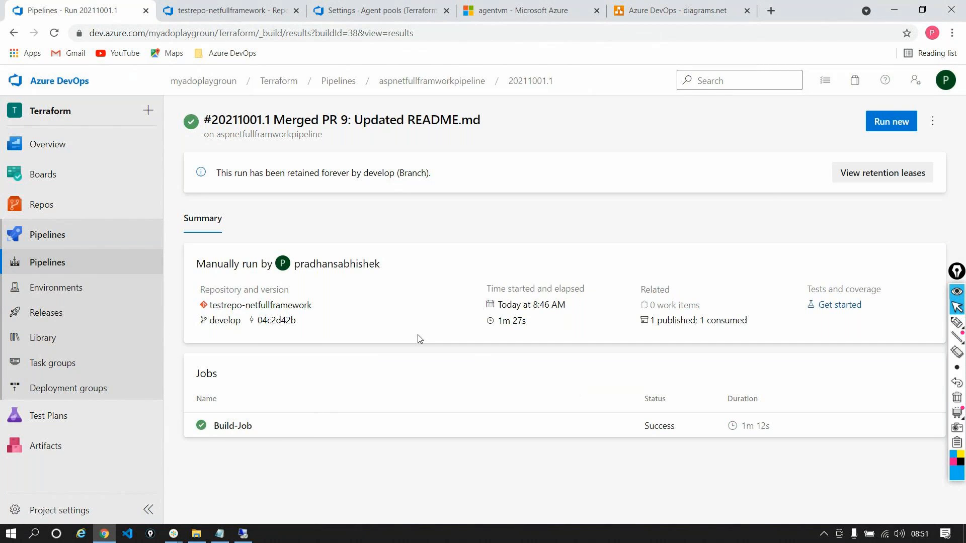
{"action": "left_click", "coordinate": [243, 533]}
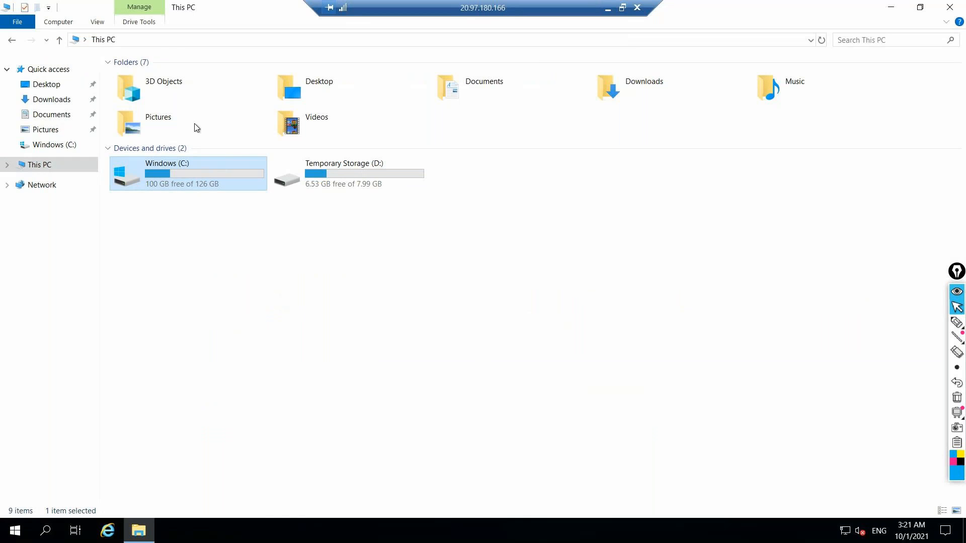
{"action": "key", "text": "Return"}
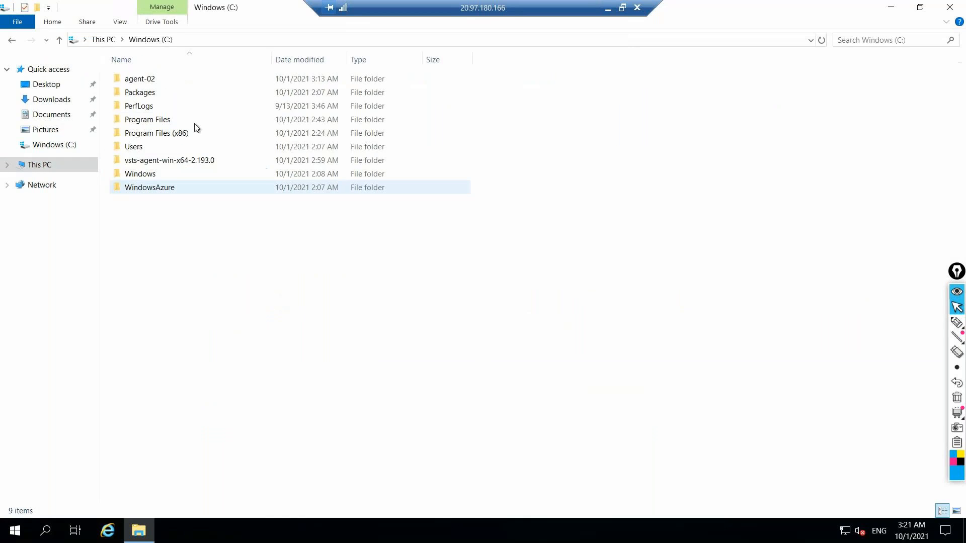
{"action": "left_click", "coordinate": [143, 160]}
{"action": "key", "text": "Return"}
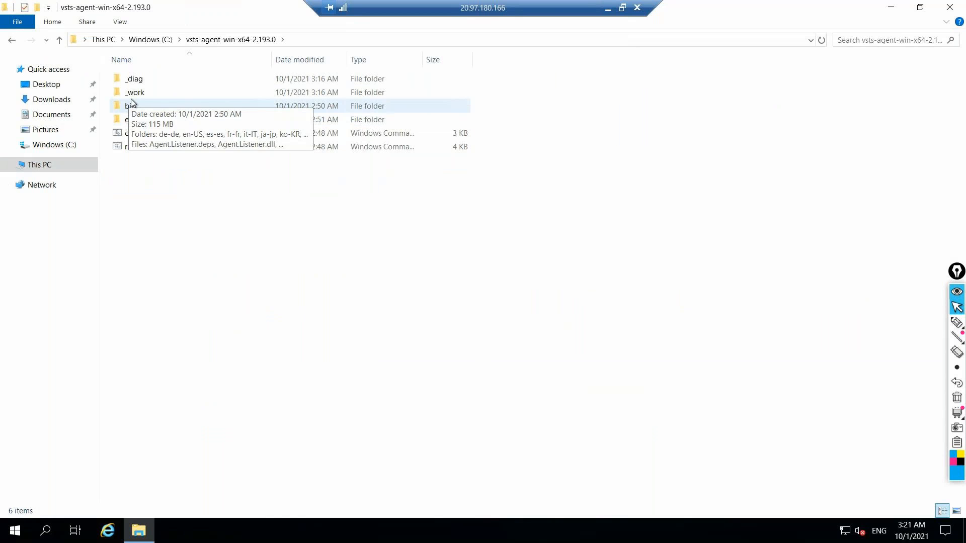
{"action": "double_click", "coordinate": [130, 97]}
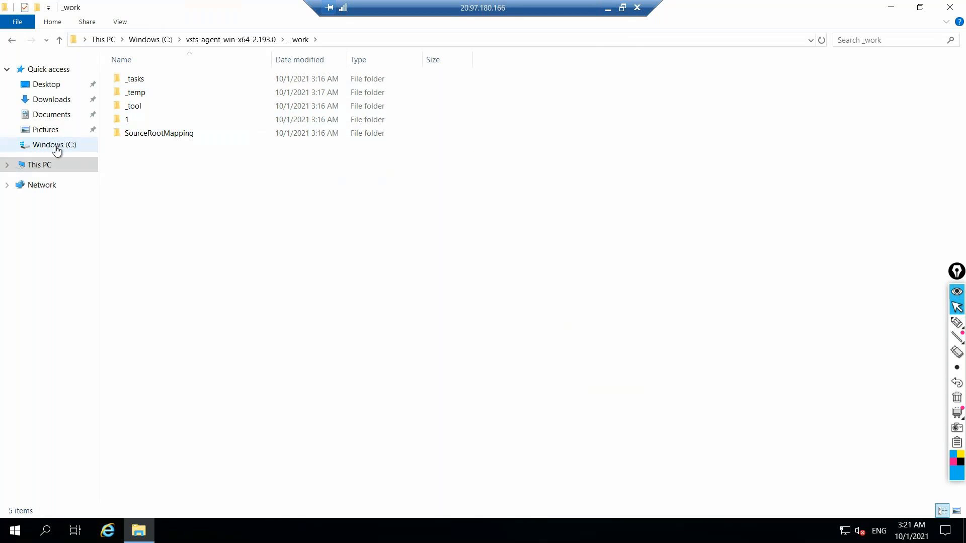
Go back to the root of the VM's C: drive and switch back to the Azure DevOps browser
{"action": "left_click", "coordinate": [47, 166]}
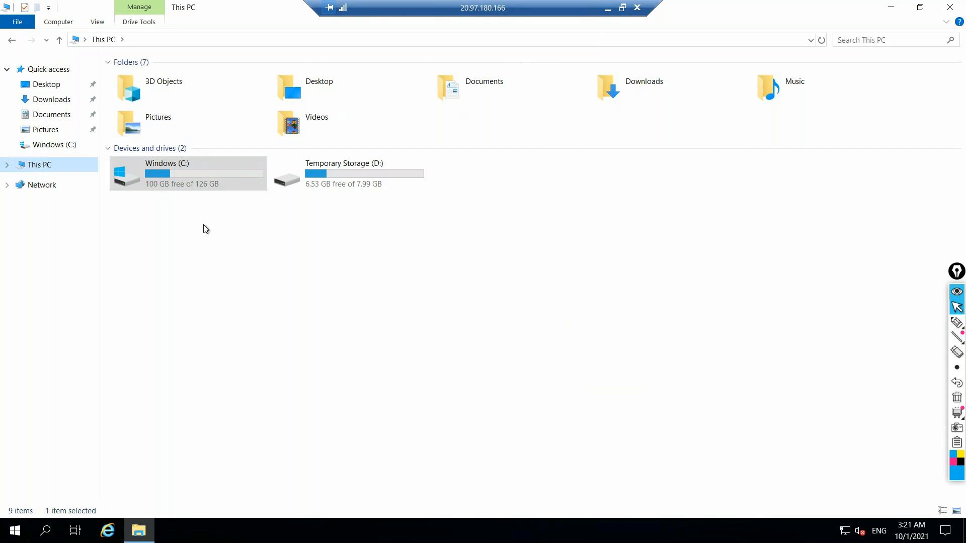
{"action": "double_click", "coordinate": [202, 165]}
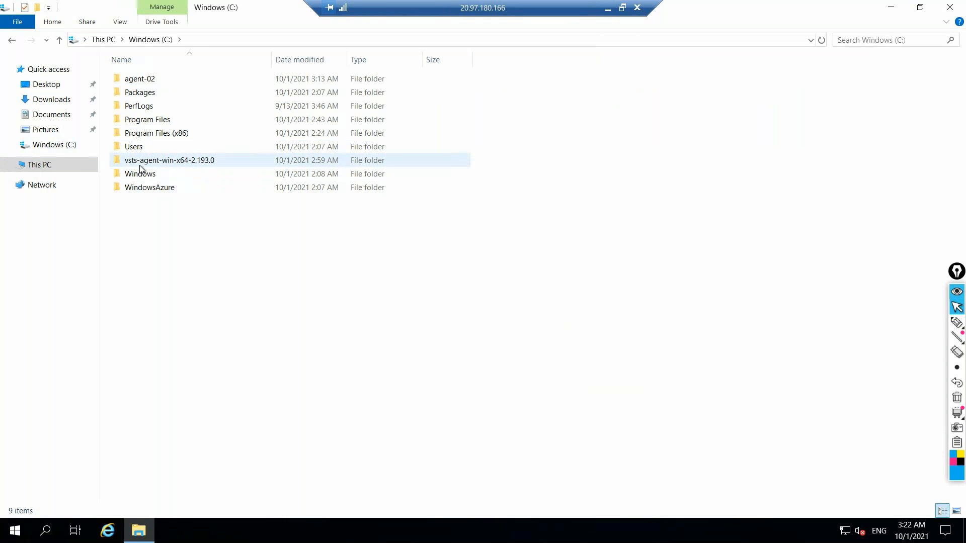
{"action": "left_click", "coordinate": [605, 8]}
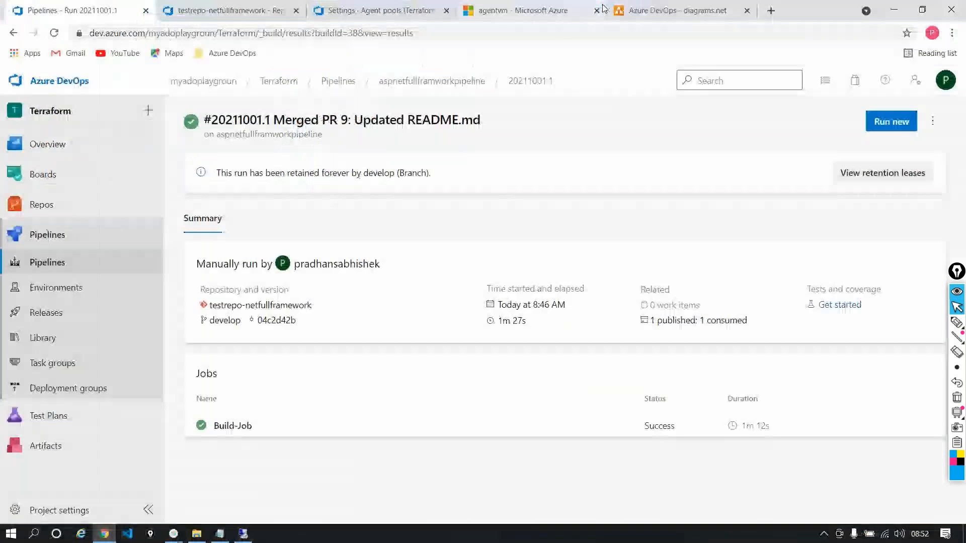
Open the run's pipeline for editing and show its Get sources settings
{"action": "left_click", "coordinate": [931, 121]}
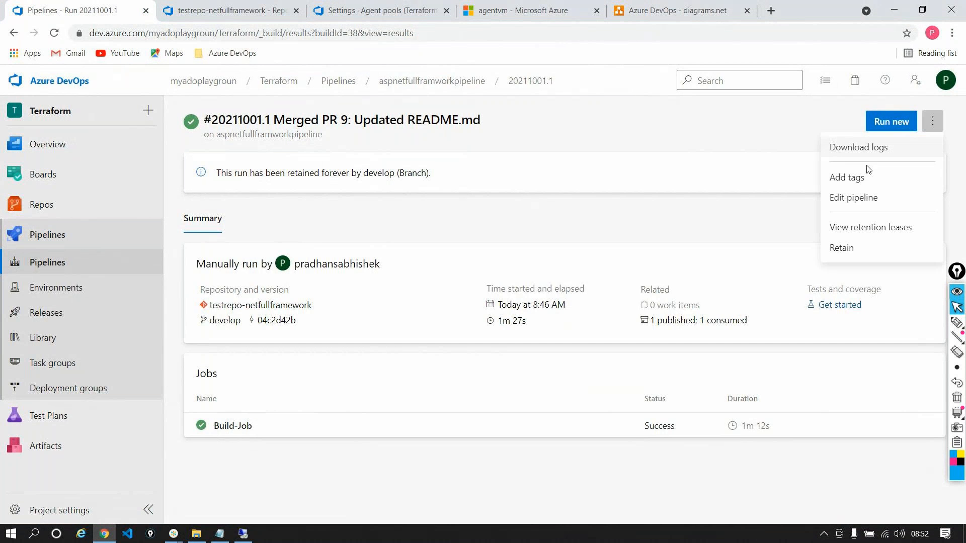
{"action": "left_click", "coordinate": [862, 197]}
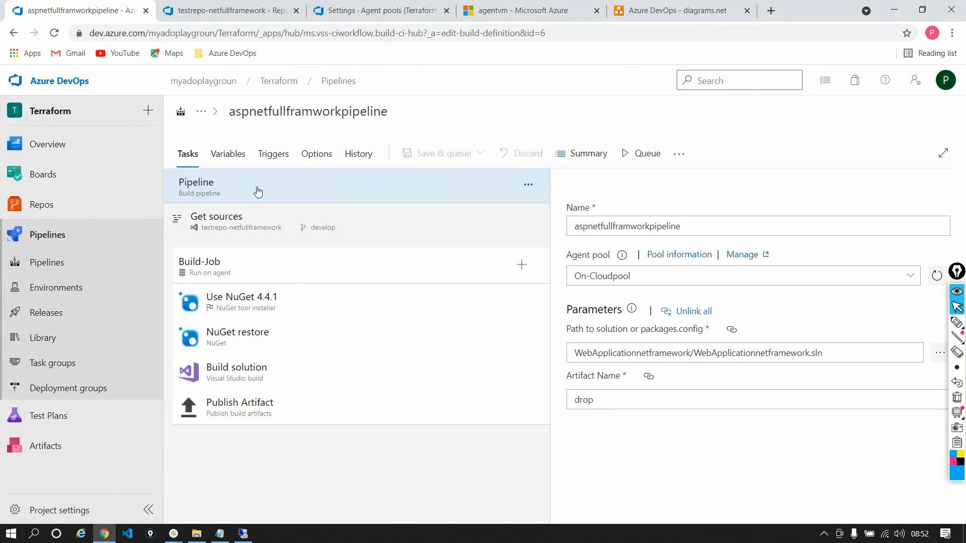
{"action": "left_click", "coordinate": [262, 221]}
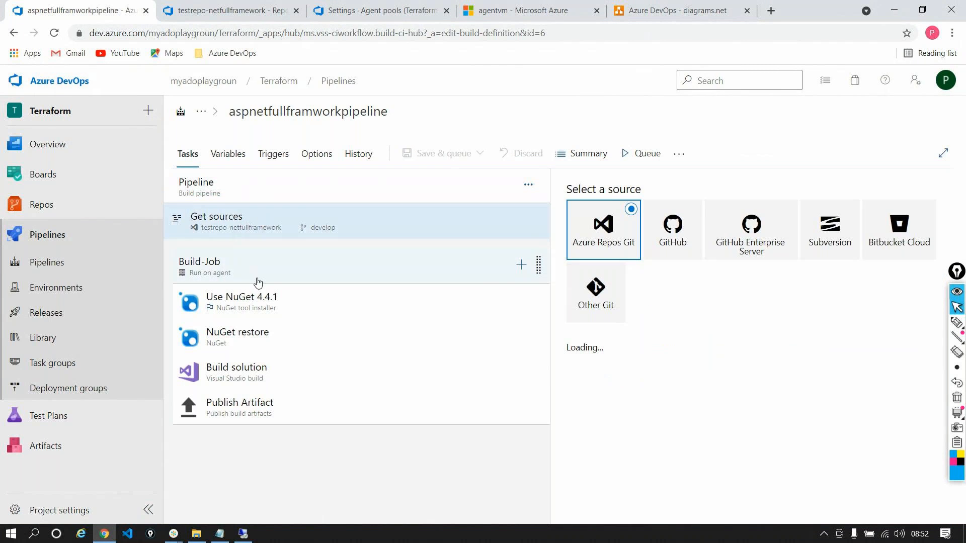
Set Clean to true for the sources, with All build directories as the clean option
{"action": "scroll", "coordinate": [706, 340], "scroll_direction": "down", "scroll_amount": 5}
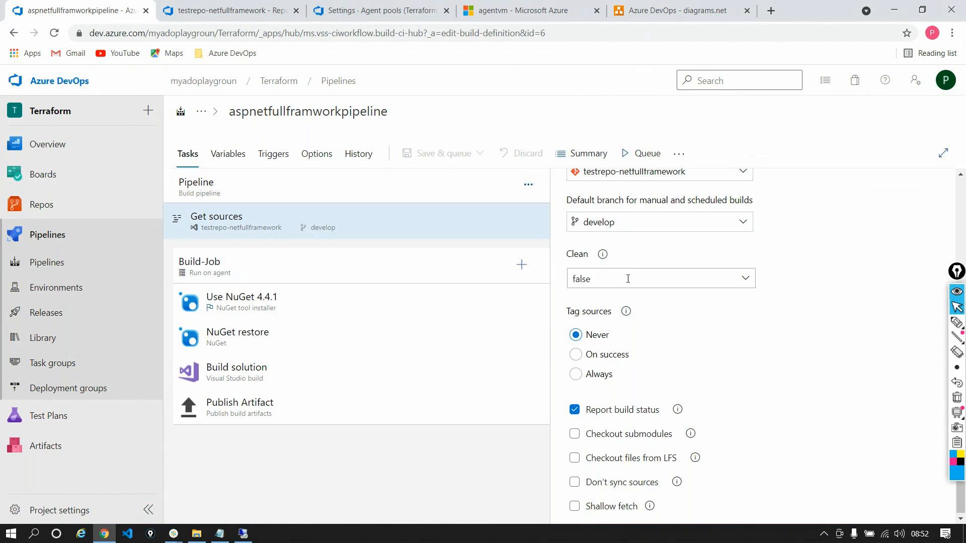
{"action": "left_click", "coordinate": [745, 278]}
{"action": "left_click", "coordinate": [602, 309]}
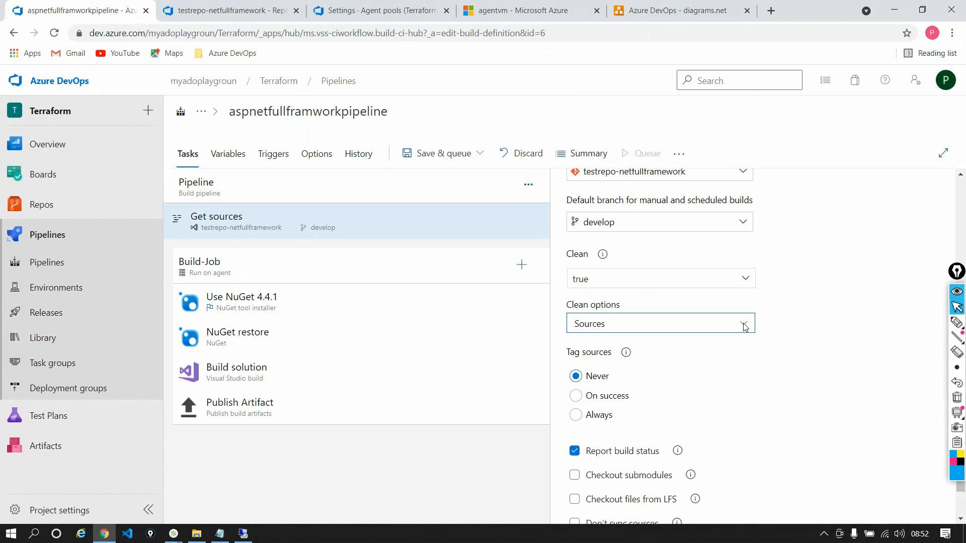
{"action": "left_click", "coordinate": [745, 325]}
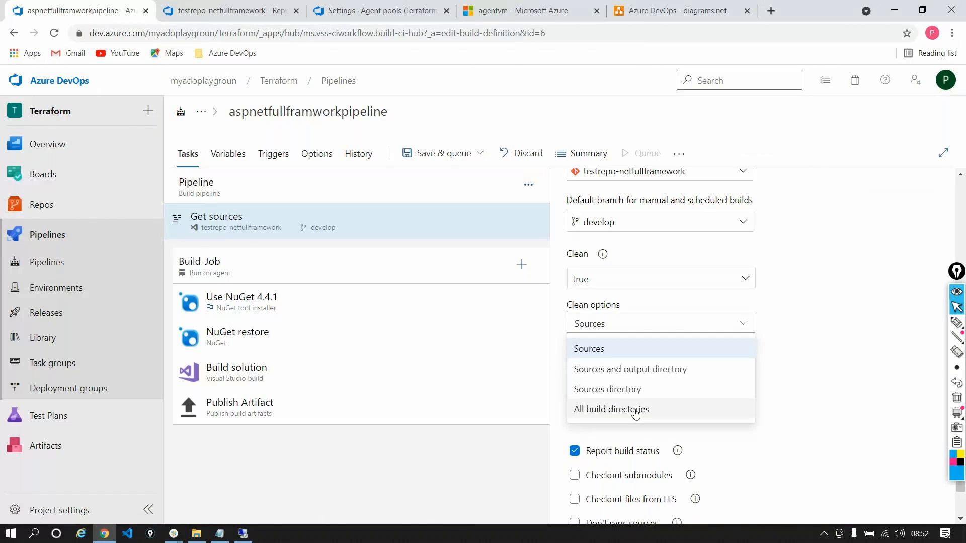
{"action": "left_click", "coordinate": [635, 413]}
Save the pipeline without queuing a run, using the comment "Clean option enabled"
{"action": "left_click", "coordinate": [479, 153]}
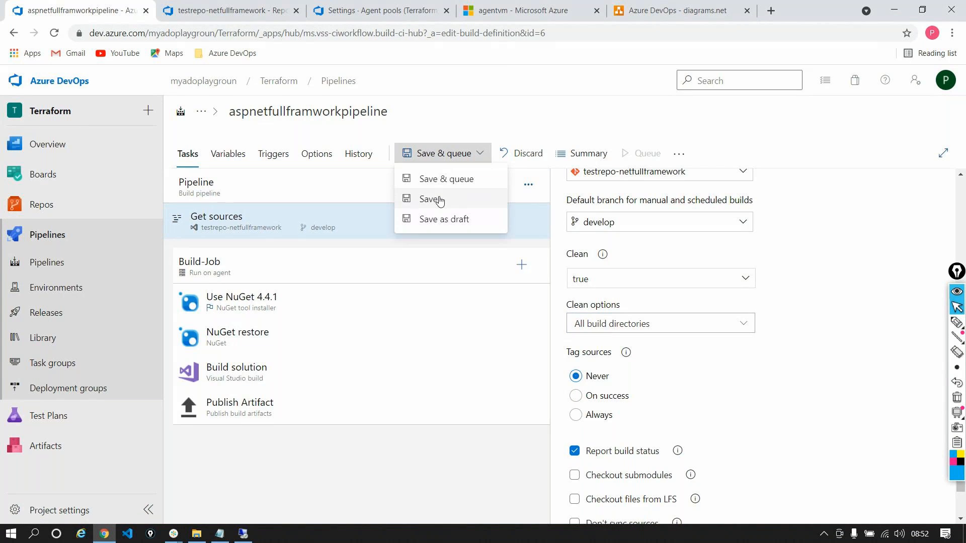
{"action": "left_click", "coordinate": [428, 198]}
{"action": "type", "text": "Clean op"}
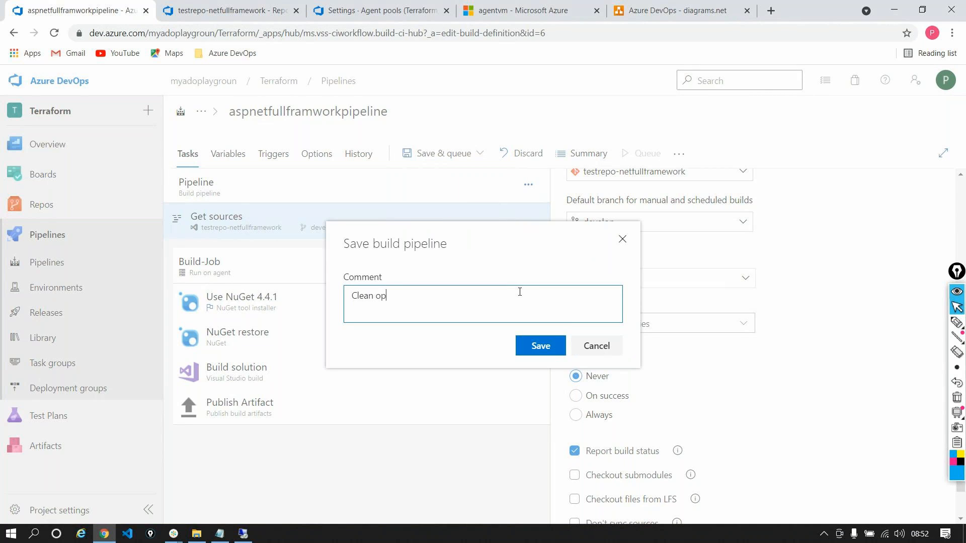
{"action": "type", "text": "tion enabled"}
{"action": "left_click", "coordinate": [539, 346]}
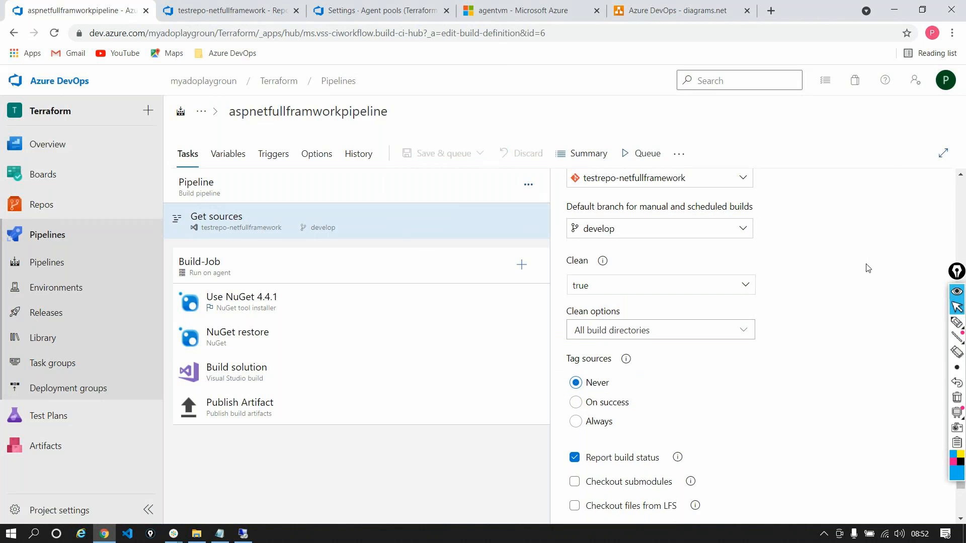
{"action": "scroll", "coordinate": [868, 268], "scroll_direction": "up", "scroll_amount": 3}
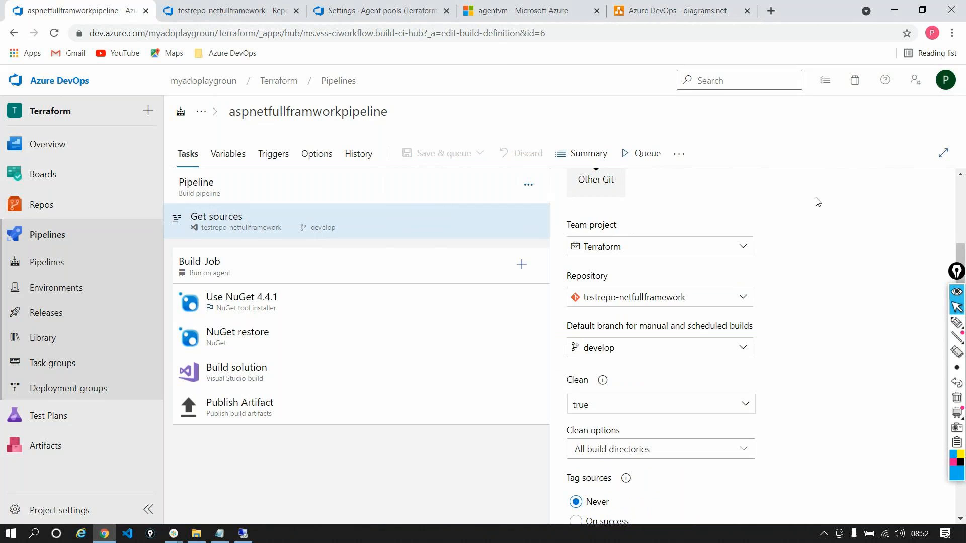
On the agent VM, open folder 1 under vsts-agent-win-x64-2.193.0\_work and inspect its subfolders
{"action": "left_click", "coordinate": [243, 534]}
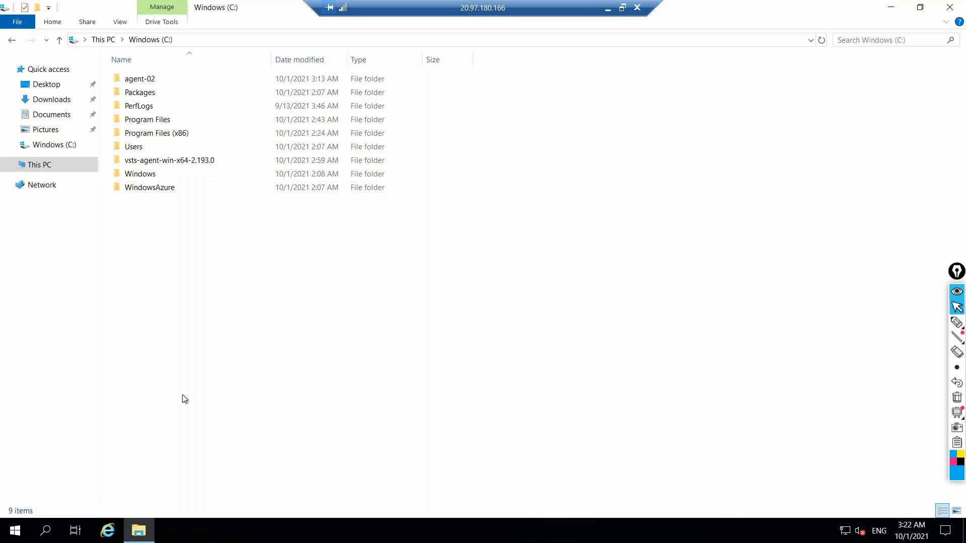
{"action": "left_click", "coordinate": [151, 164]}
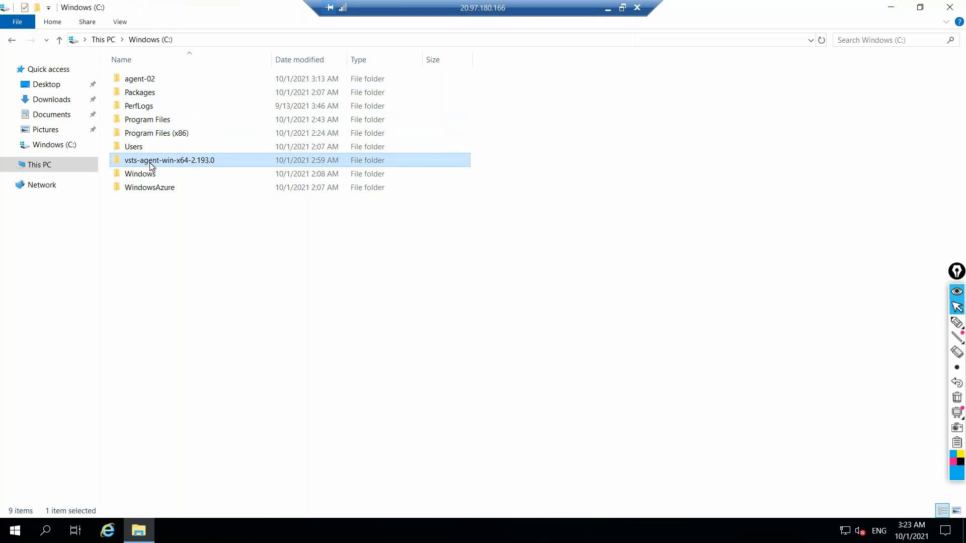
{"action": "double_click", "coordinate": [151, 161]}
{"action": "double_click", "coordinate": [133, 93]}
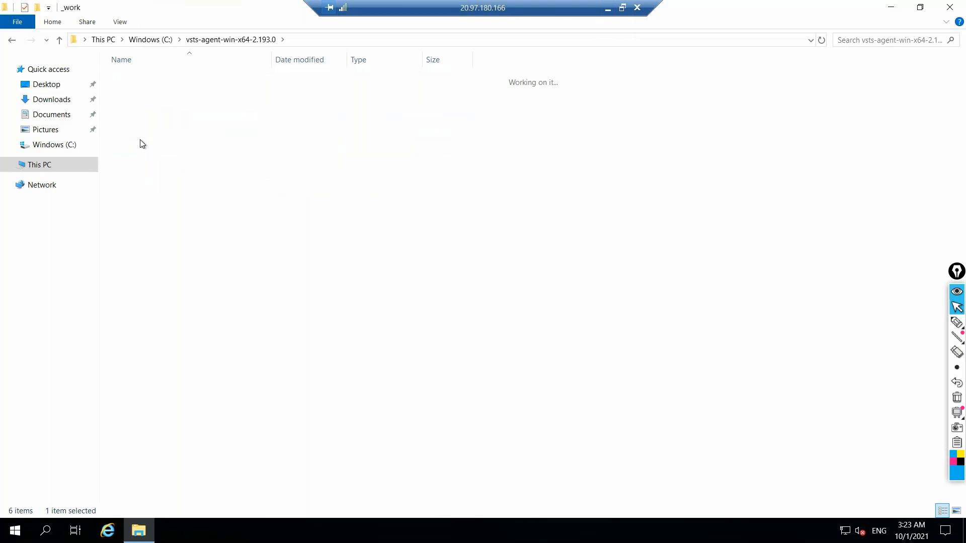
{"action": "double_click", "coordinate": [131, 119]}
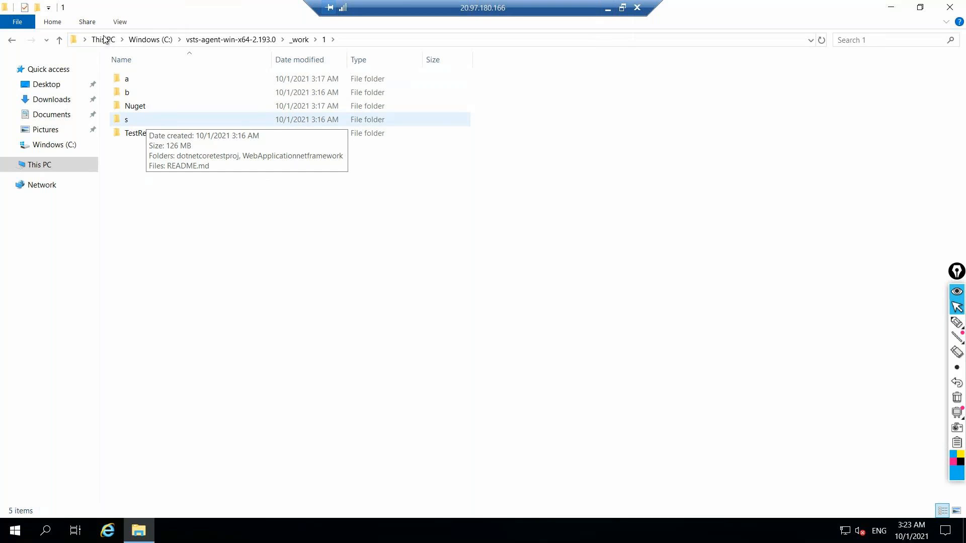
Return to the _work folder, and switch back to Azure DevOps to review the pipeline's Clean settings
{"action": "left_click", "coordinate": [12, 41]}
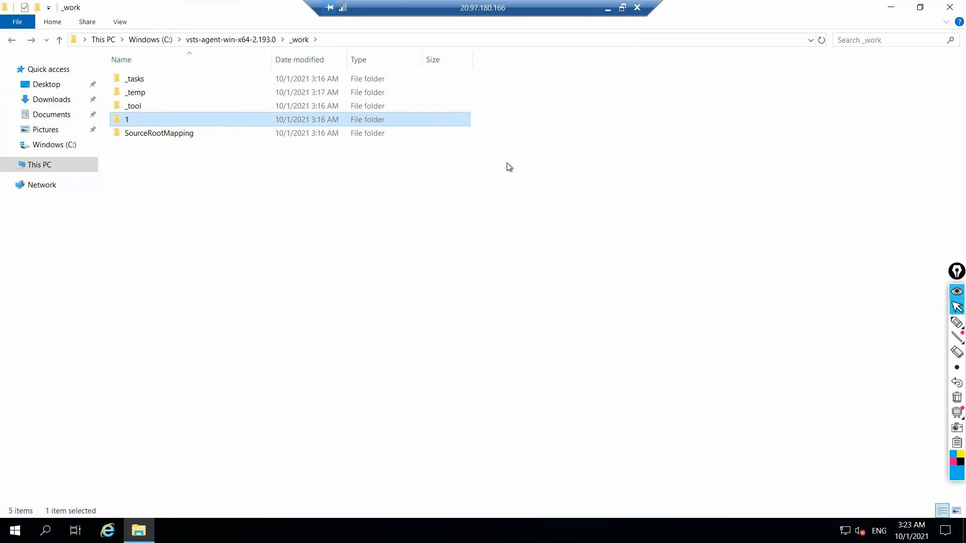
{"action": "left_click", "coordinate": [607, 9]}
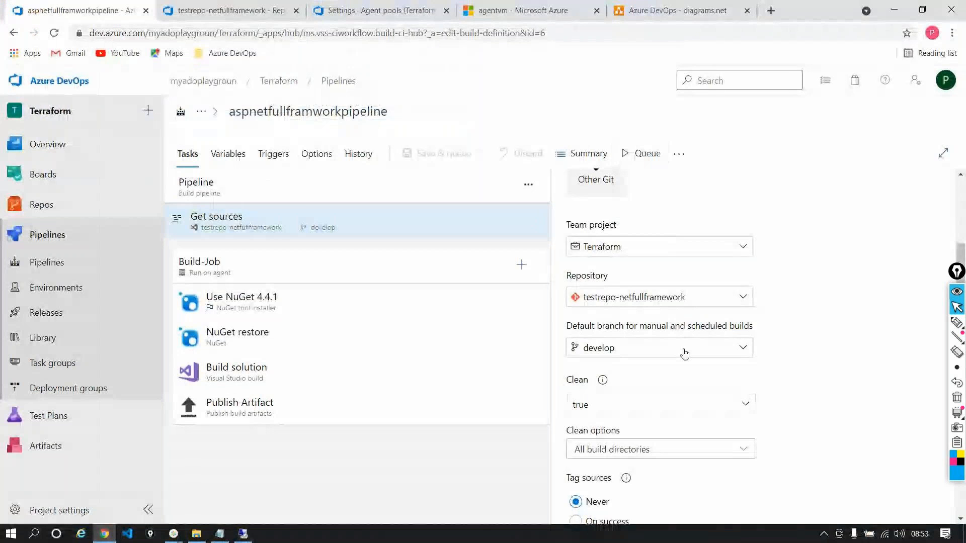
{"action": "scroll", "coordinate": [693, 370], "scroll_direction": "down", "scroll_amount": 1}
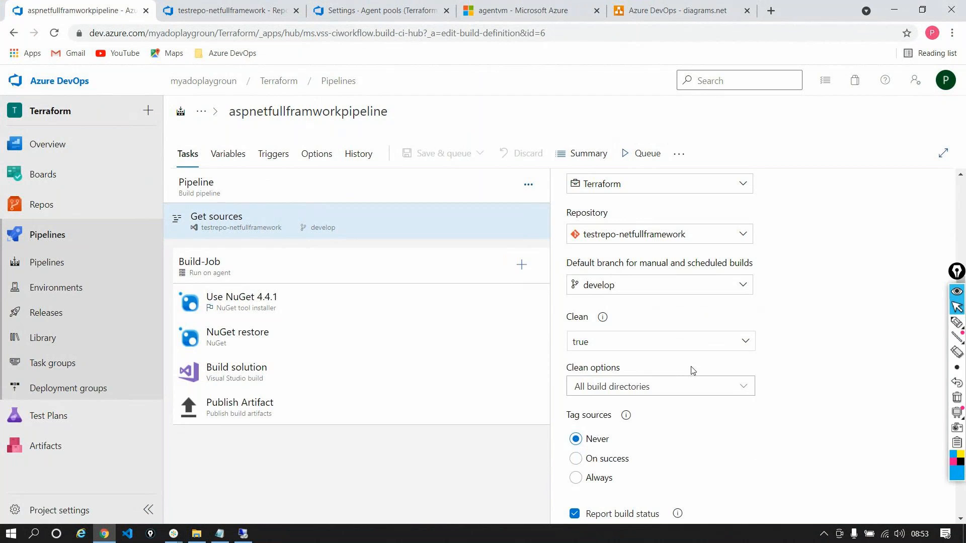
Check the _work folder on the agent VM, and return to the pipeline's Clean settings in Azure DevOps
{"action": "left_click", "coordinate": [243, 533]}
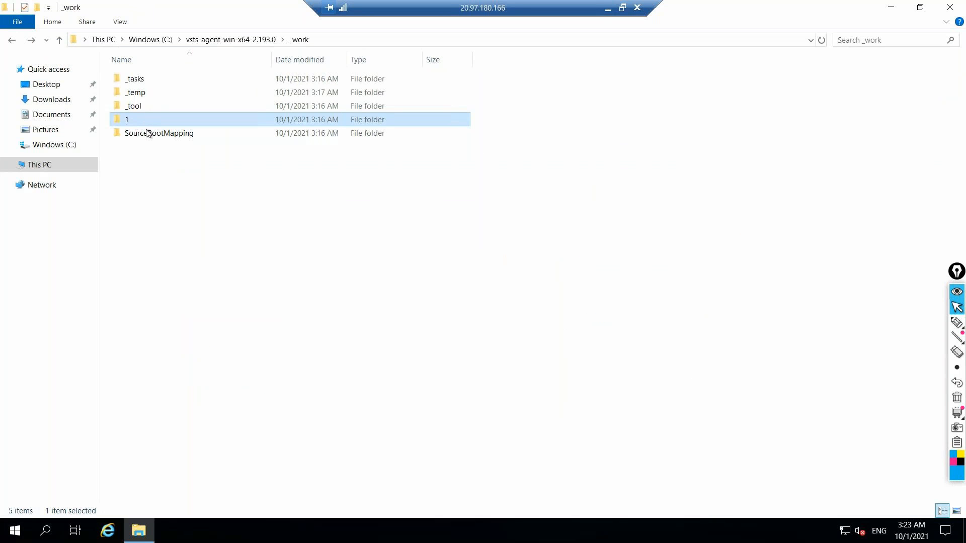
{"action": "left_click", "coordinate": [609, 7]}
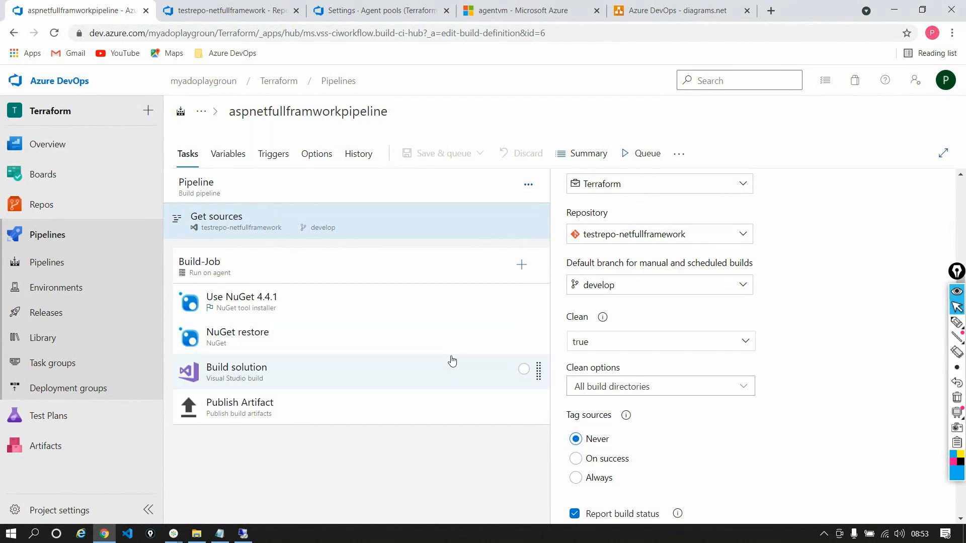
{"action": "left_click", "coordinate": [174, 533]}
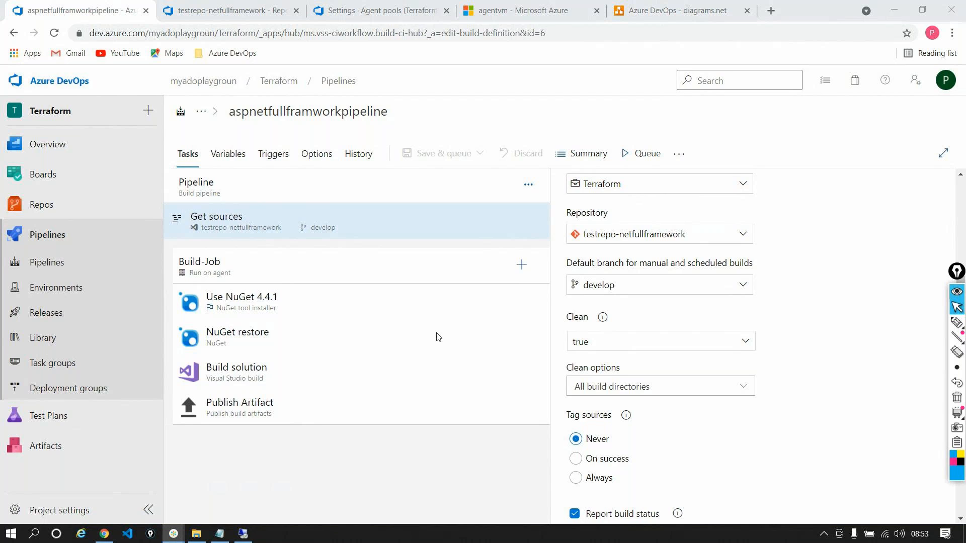
{"action": "left_click", "coordinate": [902, 9]}
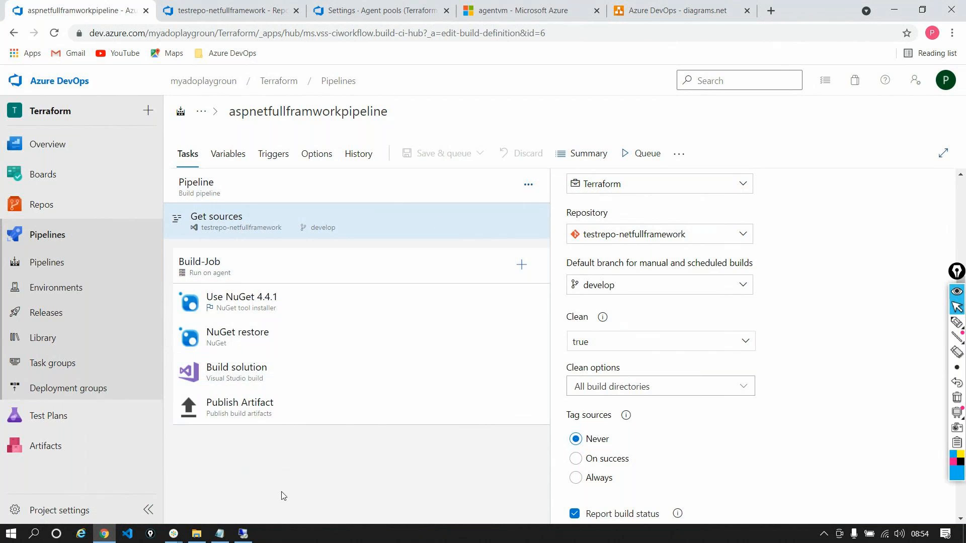
Minimize the _work folder window on the agent VM, and switch back to the pipeline in Azure DevOps
{"action": "left_click", "coordinate": [243, 533]}
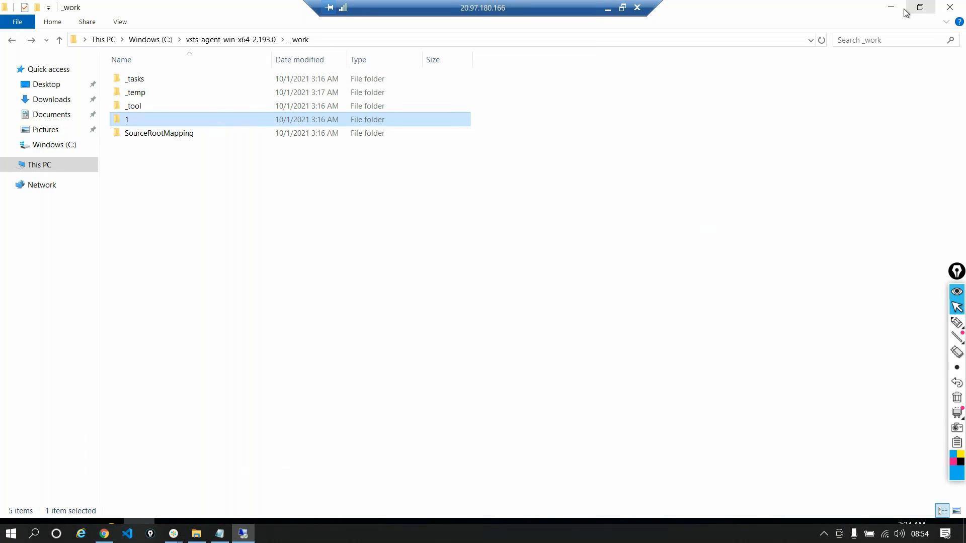
{"action": "left_click", "coordinate": [892, 8]}
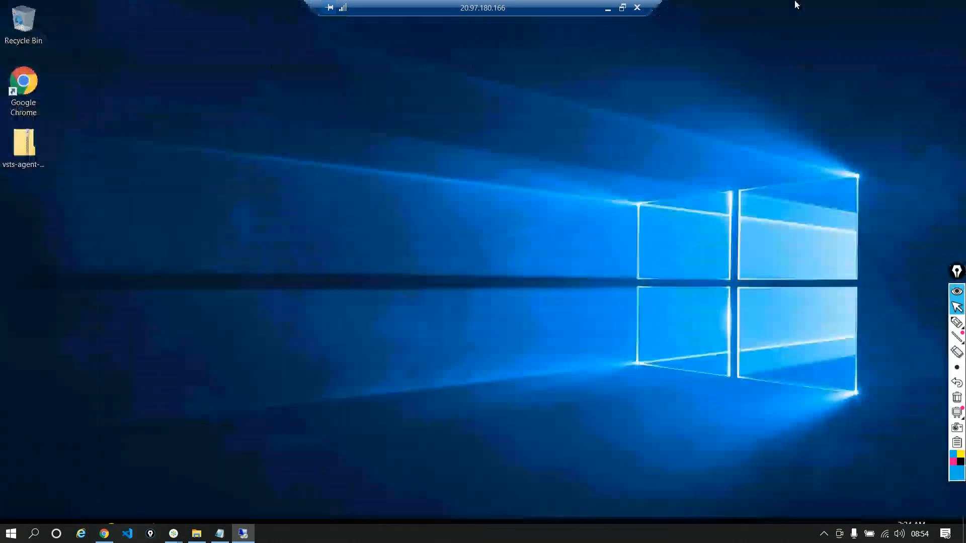
{"action": "right_click", "coordinate": [403, 536]}
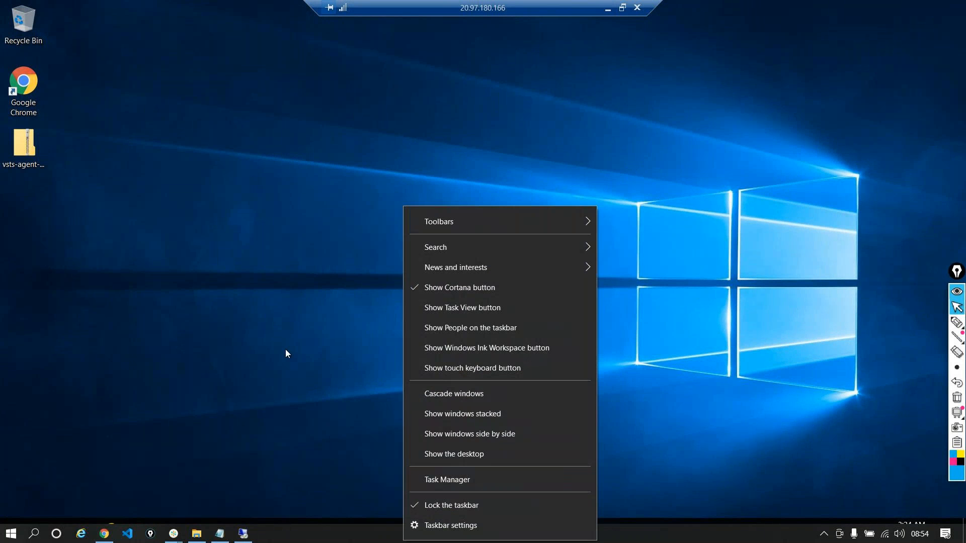
{"action": "left_click", "coordinate": [286, 349]}
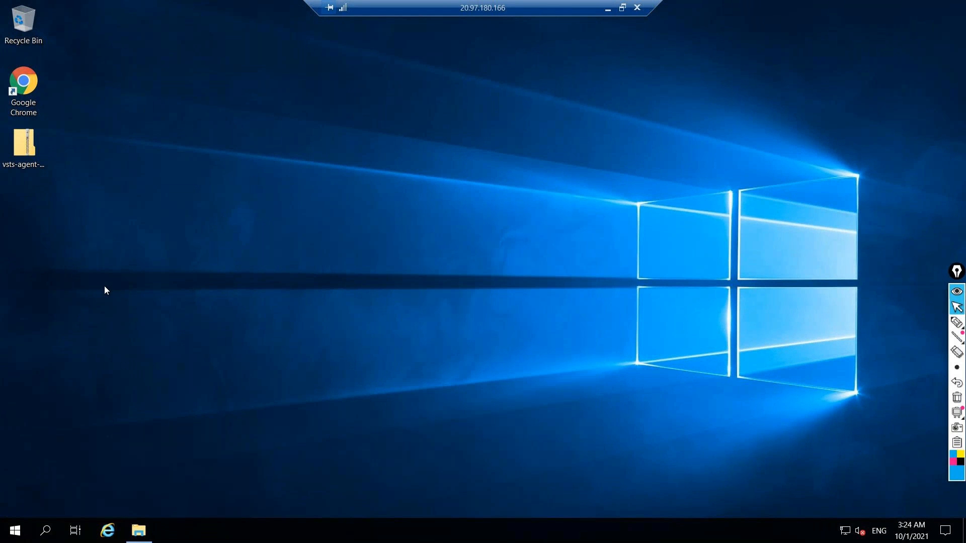
{"action": "left_click", "coordinate": [607, 8]}
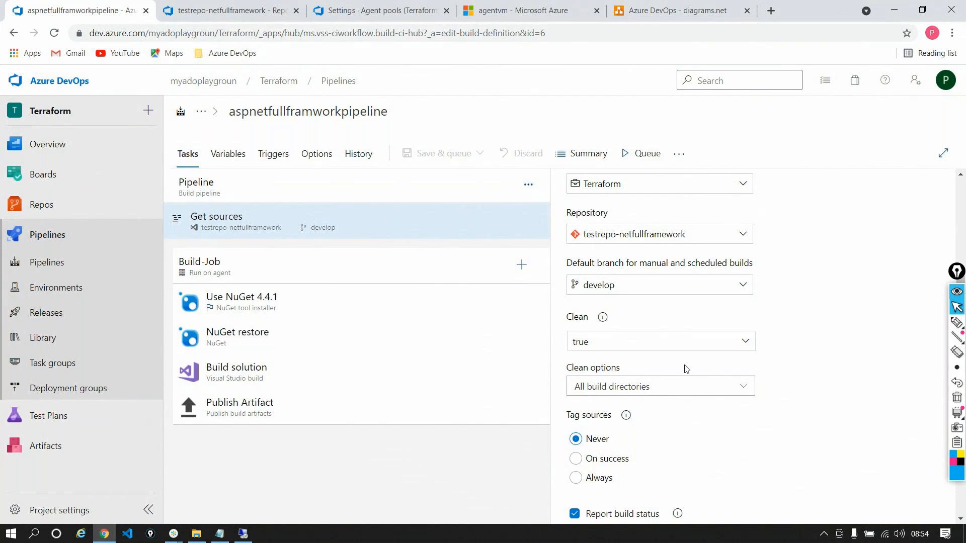
{"action": "scroll", "coordinate": [685, 369], "scroll_direction": "up", "scroll_amount": 2}
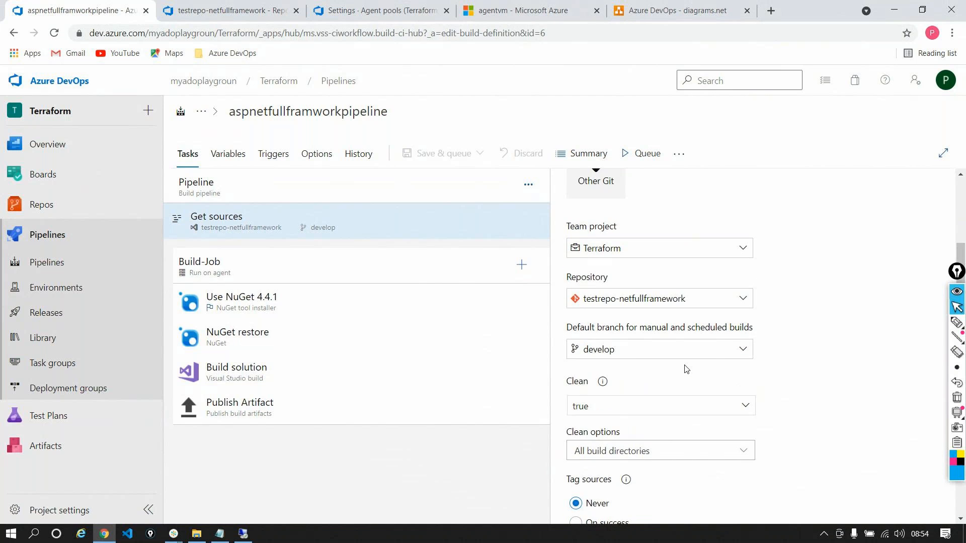
{"action": "scroll", "coordinate": [685, 369], "scroll_direction": "up", "scroll_amount": 1}
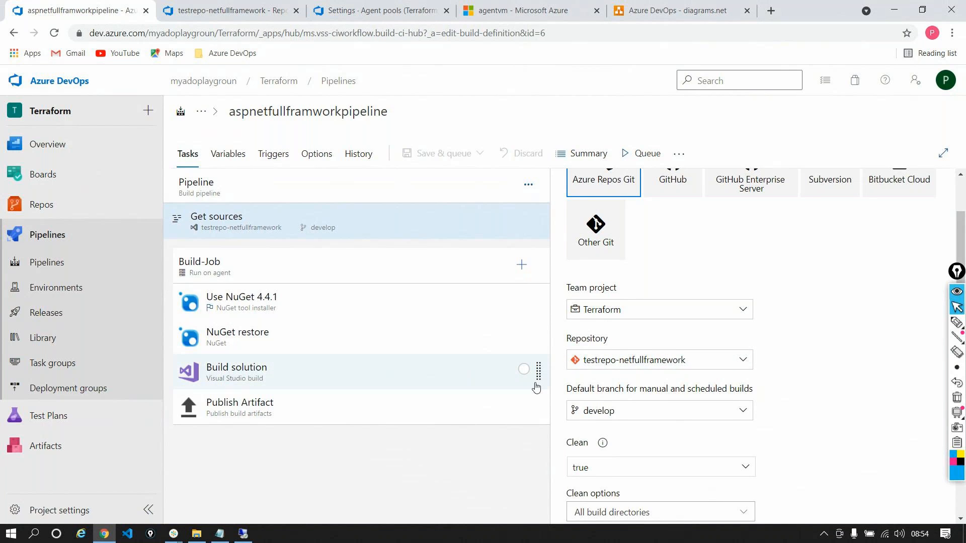
{"action": "left_click", "coordinate": [175, 534]}
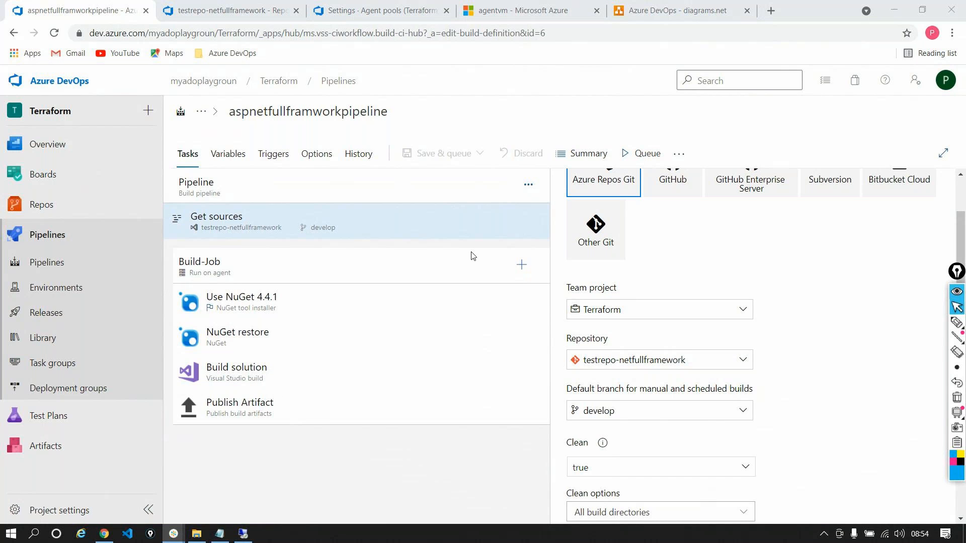
{"action": "left_click", "coordinate": [882, 19]}
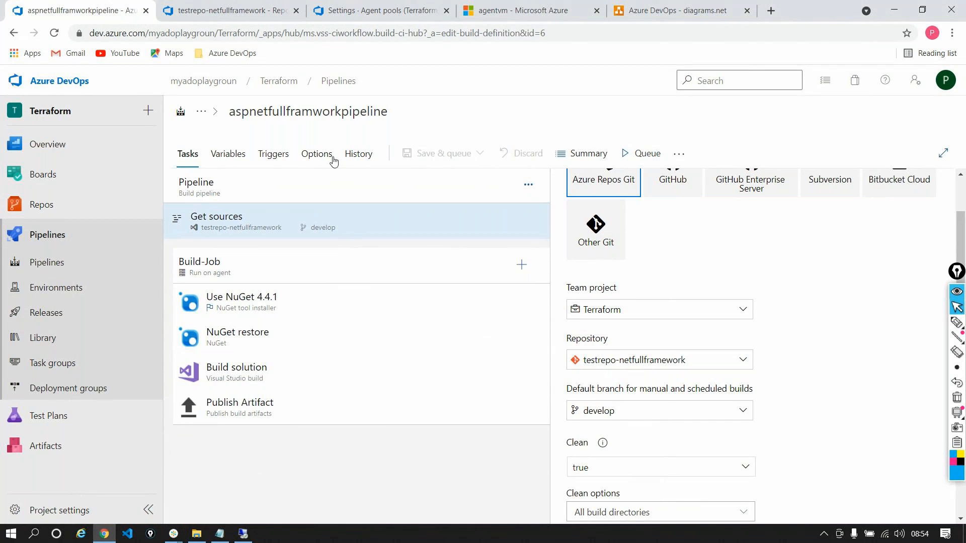
Review the pipeline's agent pool setting and examine the agents listed in the On-Cloudpool pool
{"action": "left_click", "coordinate": [233, 8]}
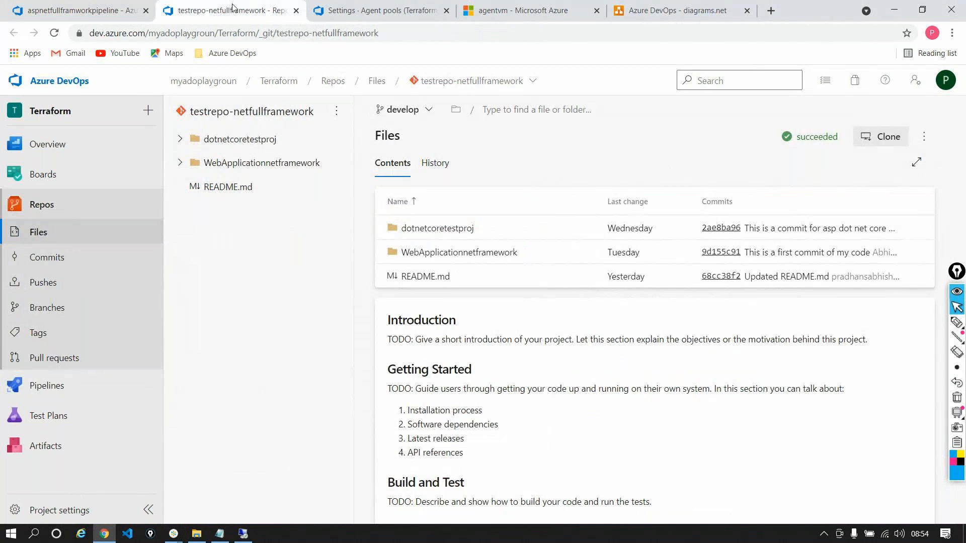
{"action": "left_click", "coordinate": [326, 14]}
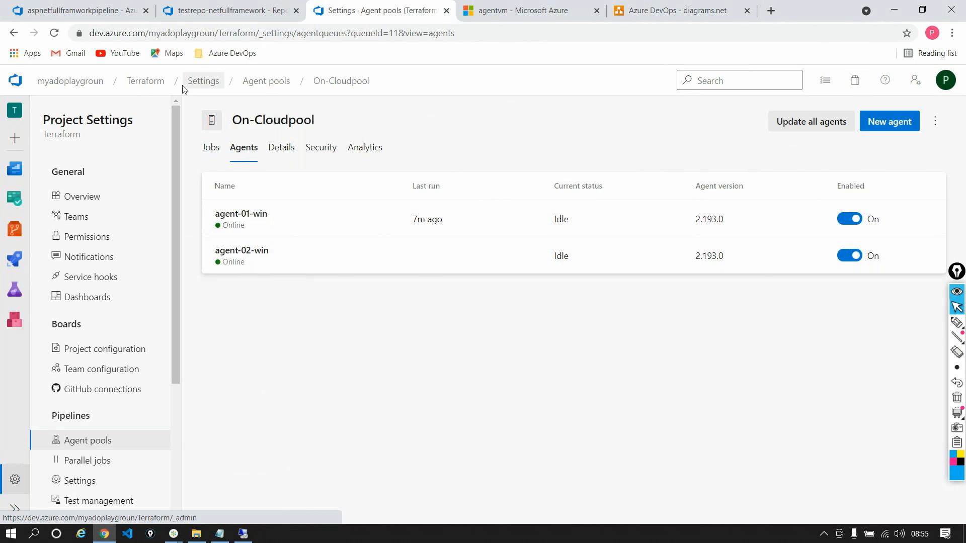
{"action": "left_click", "coordinate": [216, 16]}
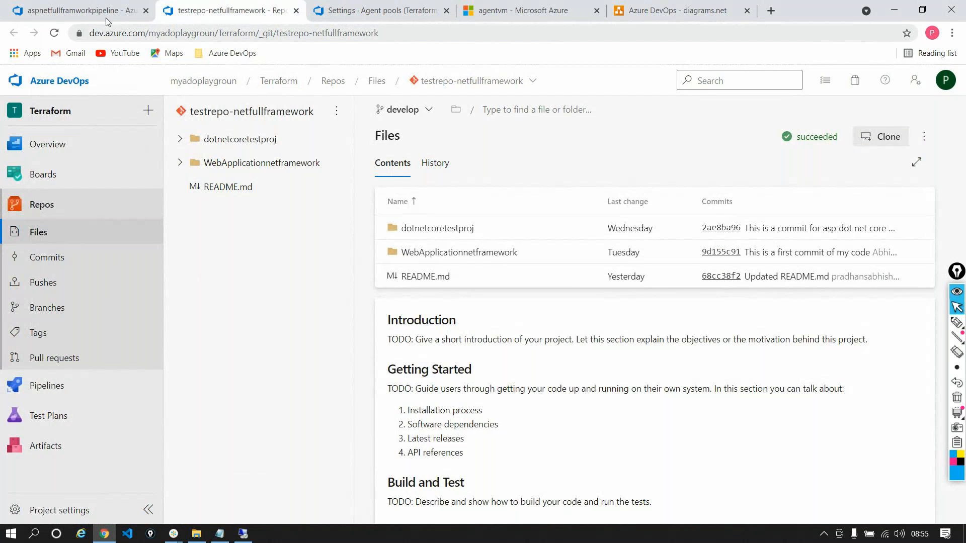
{"action": "left_click", "coordinate": [81, 11]}
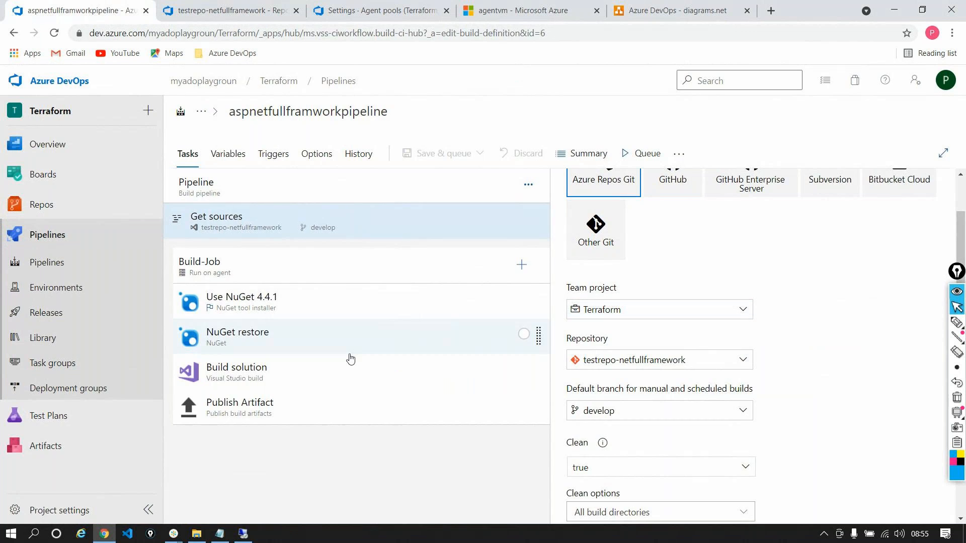
{"action": "left_click", "coordinate": [230, 180]}
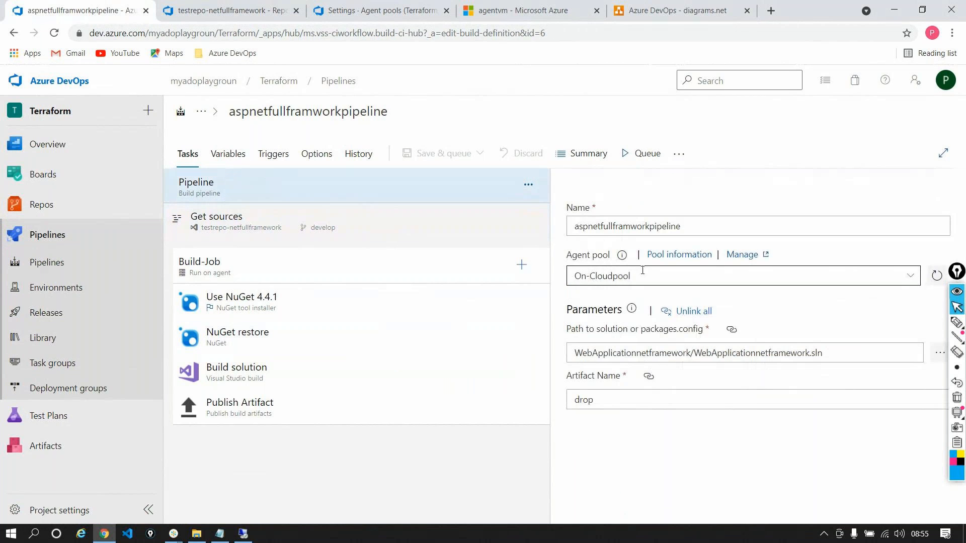
{"action": "left_click", "coordinate": [613, 274]}
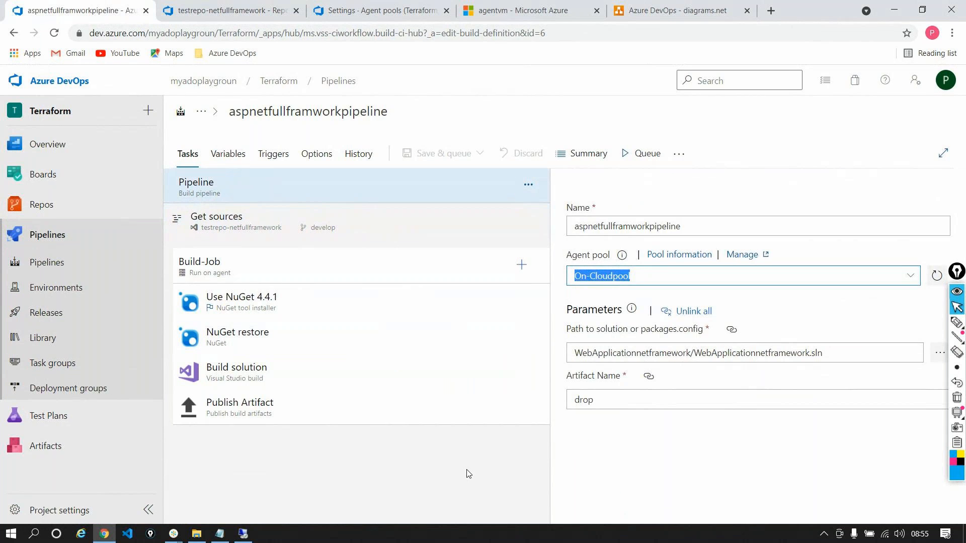
{"action": "left_click", "coordinate": [348, 14]}
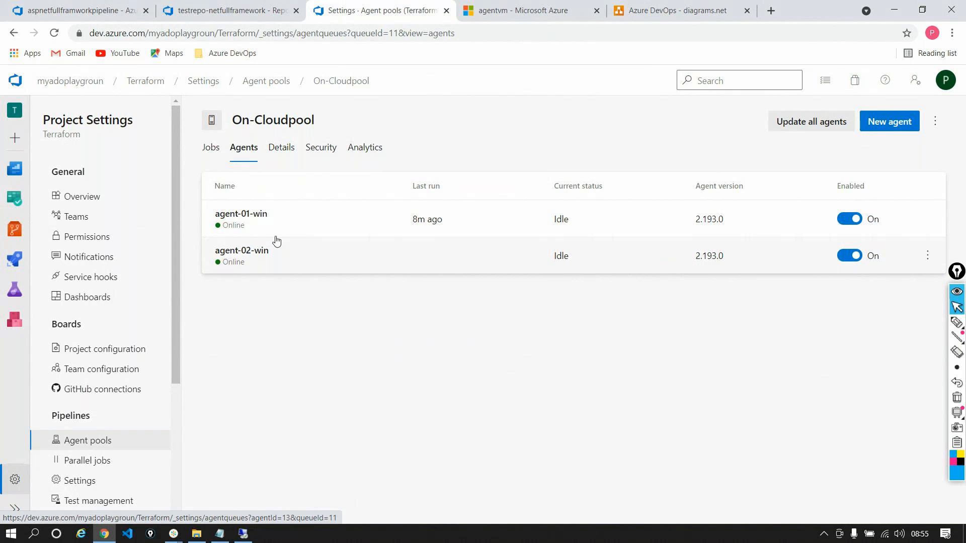
{"action": "left_click", "coordinate": [91, 18]}
Disable agent-02-win in the On-Cloudpool pool, enable it again, and return to the pipeline editor
{"action": "left_click", "coordinate": [856, 256]}
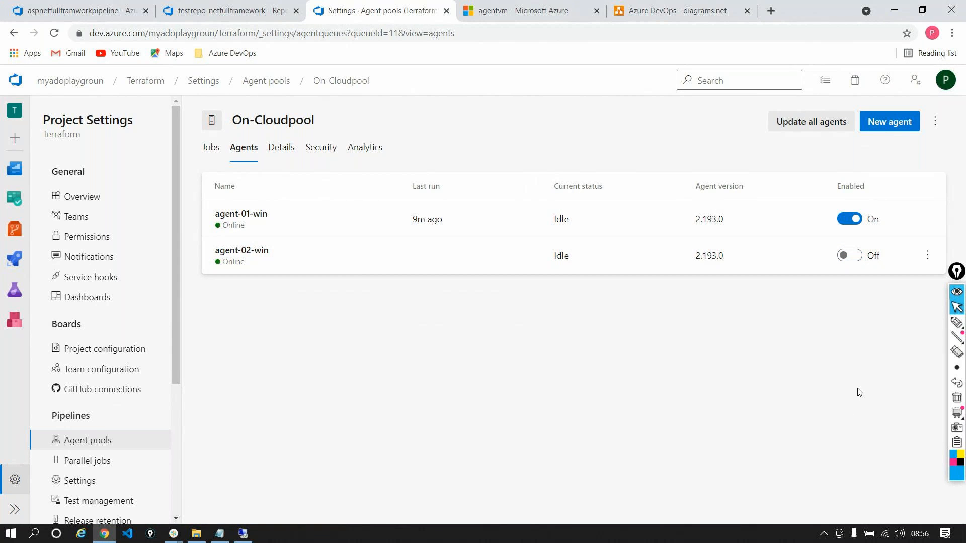
{"action": "left_click", "coordinate": [858, 255]}
{"action": "left_click", "coordinate": [95, 10]}
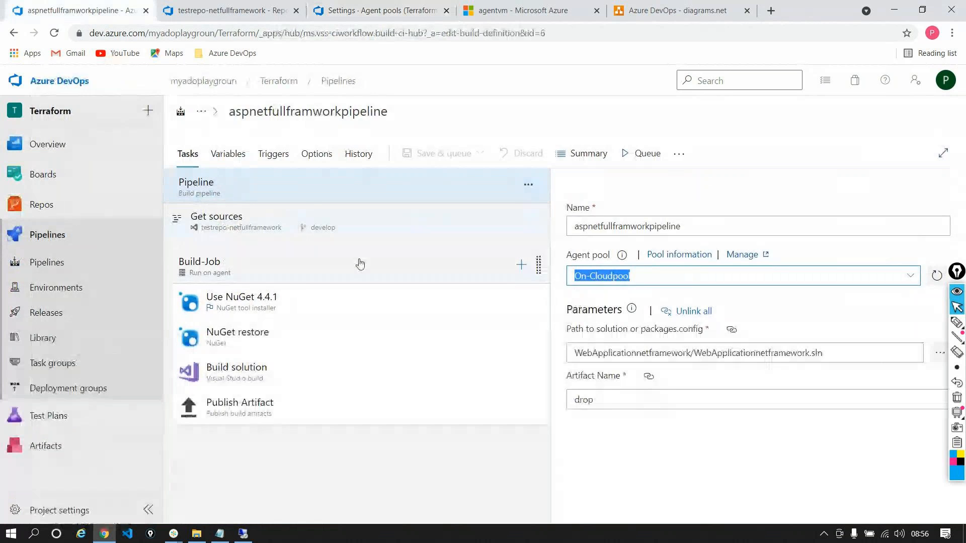
Open agent-01-win in the On-Cloudpool pool and examine the Agent.Name and Agent.ComputerName values among its system capabilities
{"action": "left_click", "coordinate": [375, 11]}
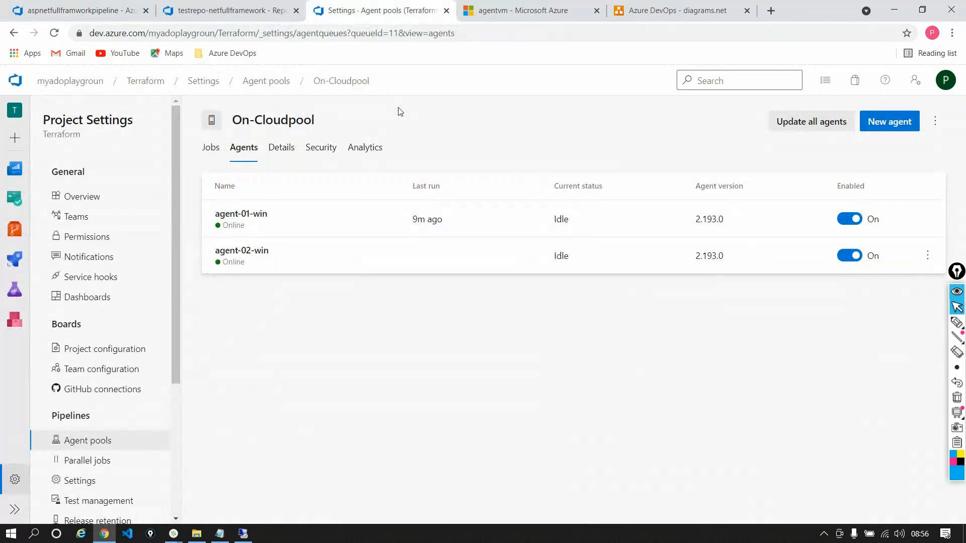
{"action": "left_click", "coordinate": [289, 229]}
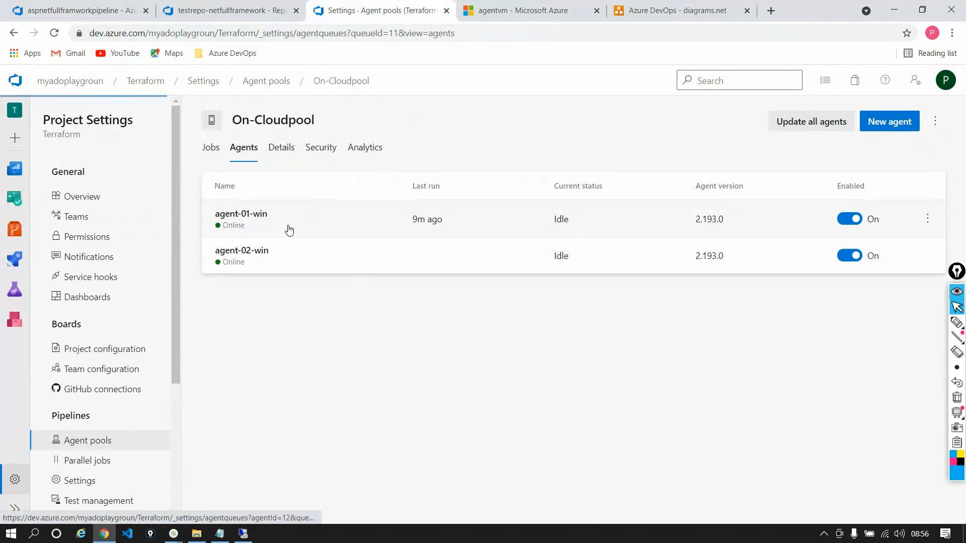
{"action": "left_click", "coordinate": [259, 158]}
{"action": "scroll", "coordinate": [501, 357], "scroll_direction": "down", "scroll_amount": 1}
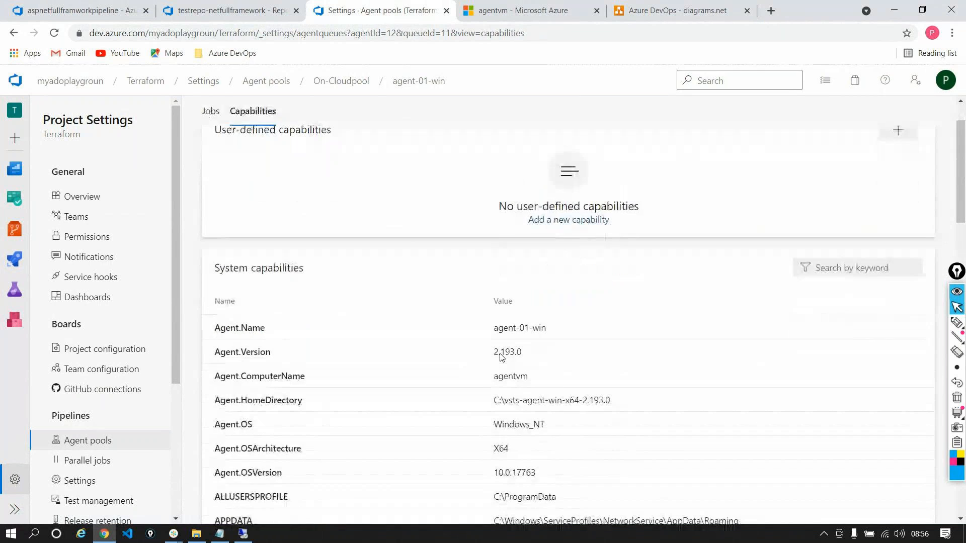
{"action": "double_click", "coordinate": [260, 327]}
{"action": "triple_click", "coordinate": [520, 328]}
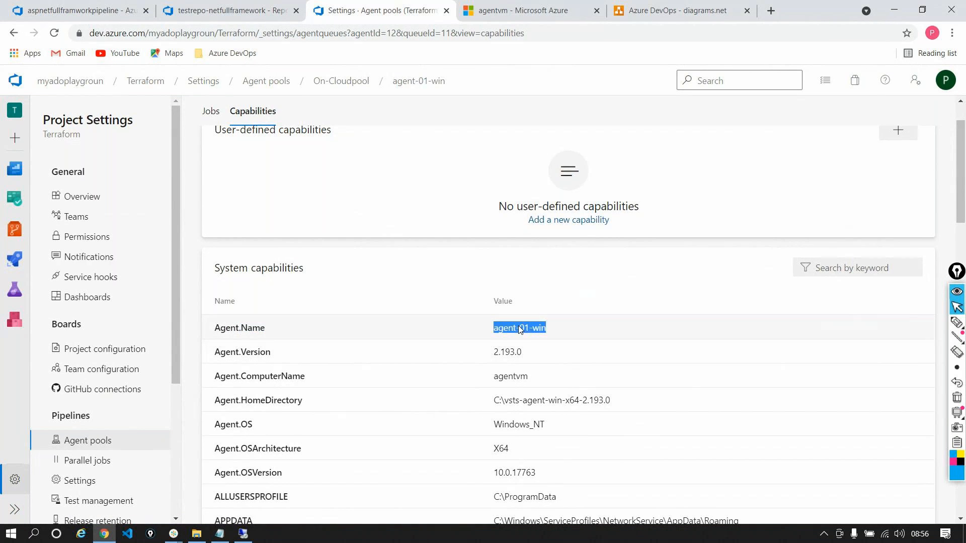
{"action": "scroll", "coordinate": [535, 355], "scroll_direction": "down", "scroll_amount": 1}
{"action": "double_click", "coordinate": [505, 314]}
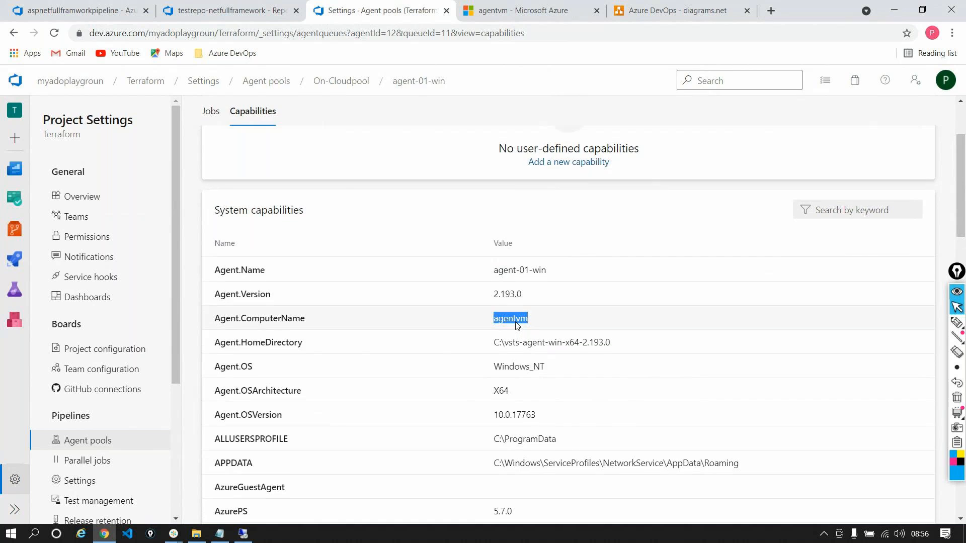
{"action": "scroll", "coordinate": [517, 326], "scroll_direction": "up", "scroll_amount": 3}
{"action": "scroll", "coordinate": [517, 325], "scroll_direction": "down", "scroll_amount": 1}
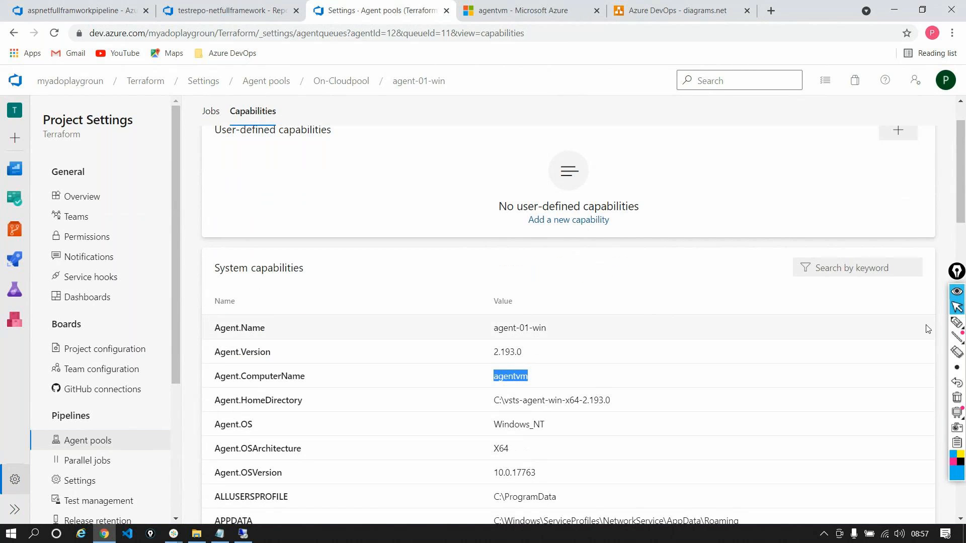
Mark the Agent.Name and Agent.ComputerName entries with freehand pen annotations, and clear all the markings
{"action": "mouse_move", "coordinate": [956, 323]}
{"action": "left_click", "coordinate": [912, 322]}
{"action": "mouse_move", "coordinate": [535, 315]}
{"action": "left_mouse_down"}
{"action": "mouse_move", "coordinate": [496, 349]}
{"action": "mouse_move", "coordinate": [573, 324]}
{"action": "mouse_move", "coordinate": [537, 316]}
{"action": "left_mouse_up"}
{"action": "mouse_move", "coordinate": [493, 362]}
{"action": "left_mouse_down"}
{"action": "mouse_move", "coordinate": [477, 380]}
{"action": "mouse_move", "coordinate": [509, 398]}
{"action": "mouse_move", "coordinate": [549, 372]}
{"action": "mouse_move", "coordinate": [481, 361]}
{"action": "left_mouse_up"}
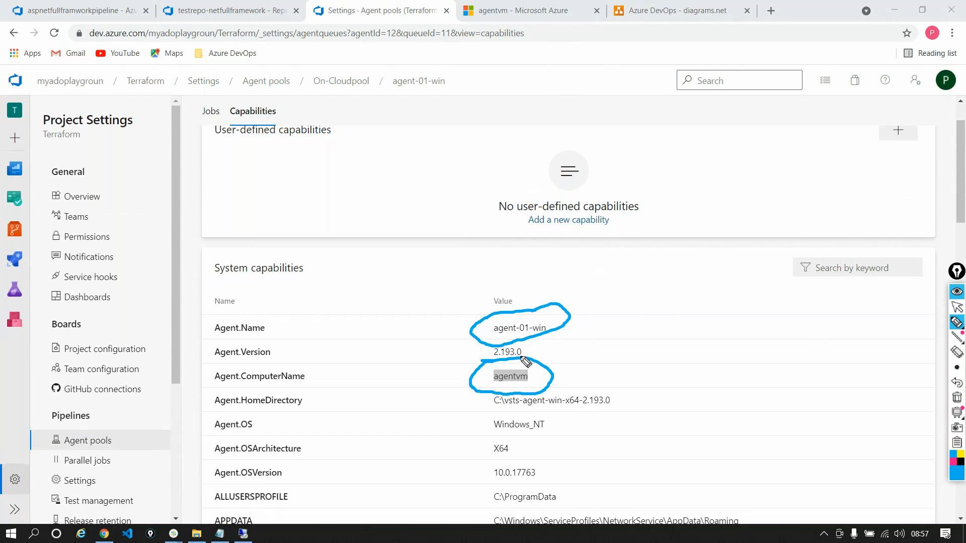
{"action": "mouse_move", "coordinate": [311, 379]}
{"action": "left_mouse_down"}
{"action": "mouse_move", "coordinate": [352, 394]}
{"action": "mouse_move", "coordinate": [443, 393]}
{"action": "mouse_move", "coordinate": [436, 400]}
{"action": "left_mouse_up"}
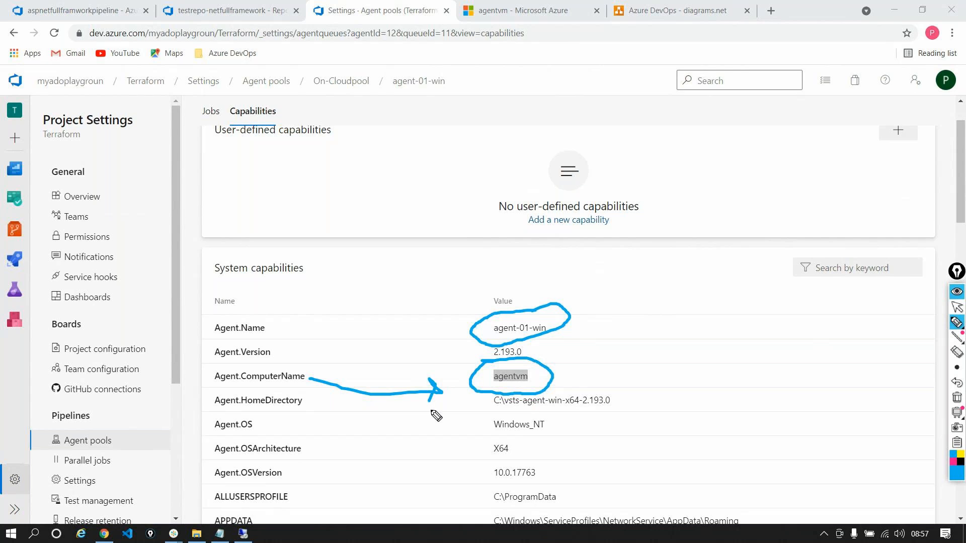
{"action": "left_click_drag", "start_coordinate": [456, 304], "coordinate": [509, 275]}
{"action": "mouse_move", "coordinate": [241, 290]}
{"action": "left_mouse_down"}
{"action": "mouse_move", "coordinate": [198, 318]}
{"action": "mouse_move", "coordinate": [267, 354]}
{"action": "mouse_move", "coordinate": [204, 284]}
{"action": "left_mouse_up"}
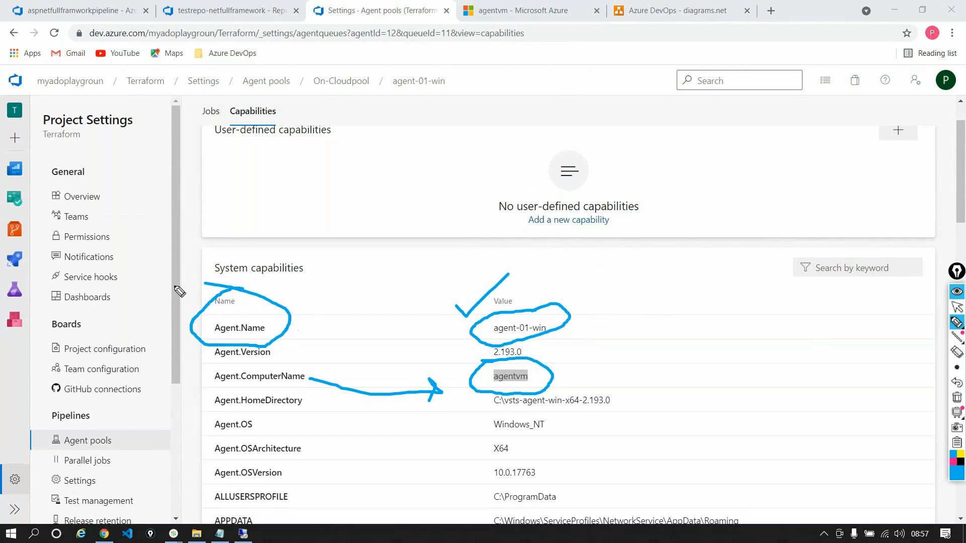
{"action": "left_click", "coordinate": [953, 397]}
{"action": "left_click", "coordinate": [956, 307]}
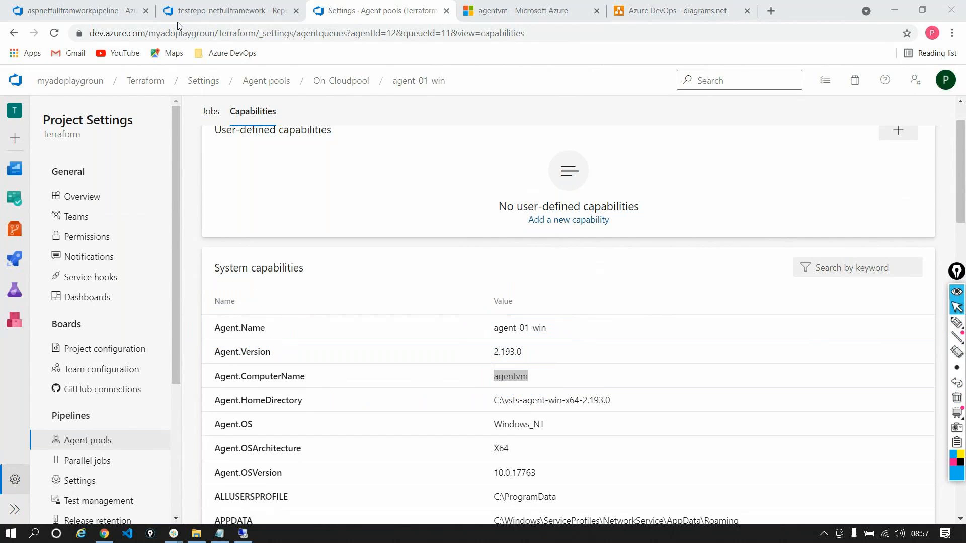
Open the Build-Job settings of aspnetfullframworkpipeline and review the agent selection and demands
{"action": "left_click", "coordinate": [85, 11]}
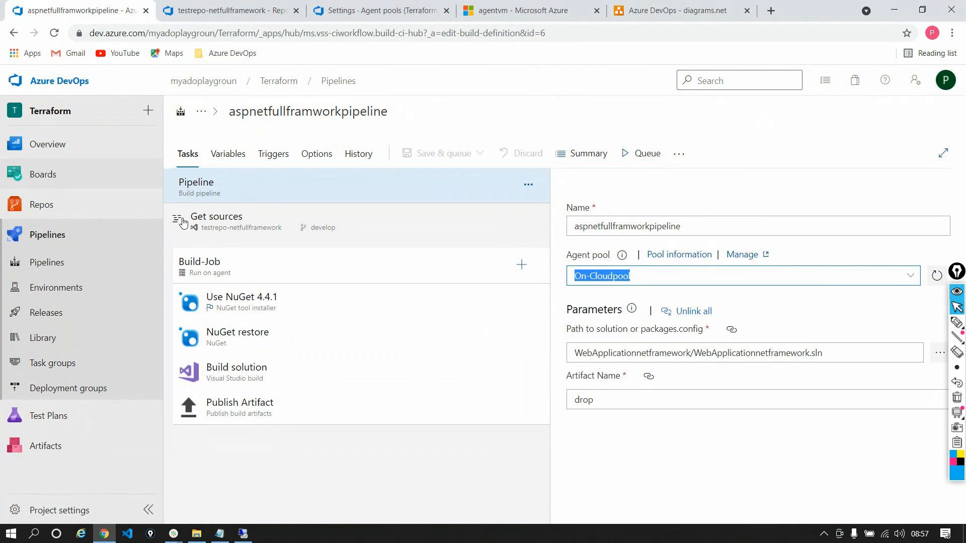
{"action": "left_click", "coordinate": [211, 262]}
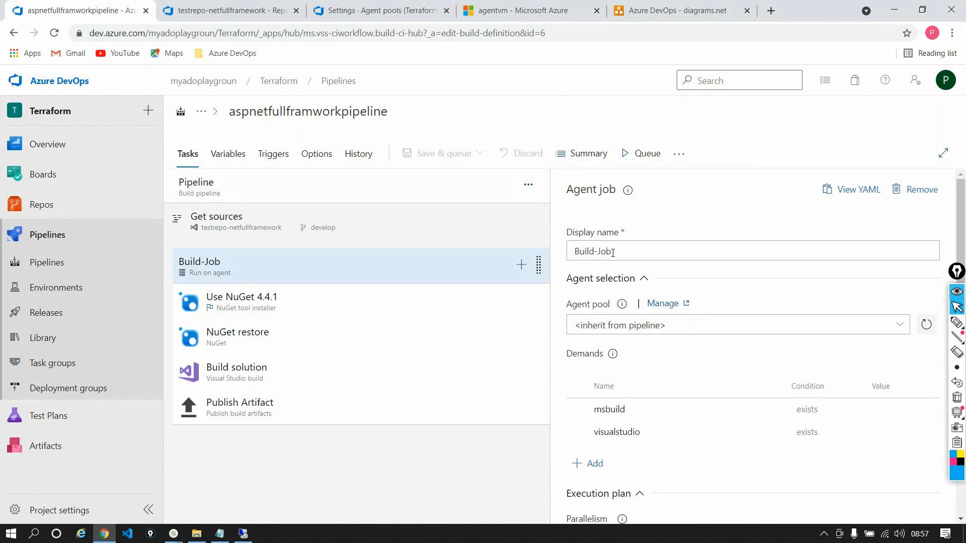
{"action": "scroll", "coordinate": [653, 243], "scroll_direction": "down", "scroll_amount": 2}
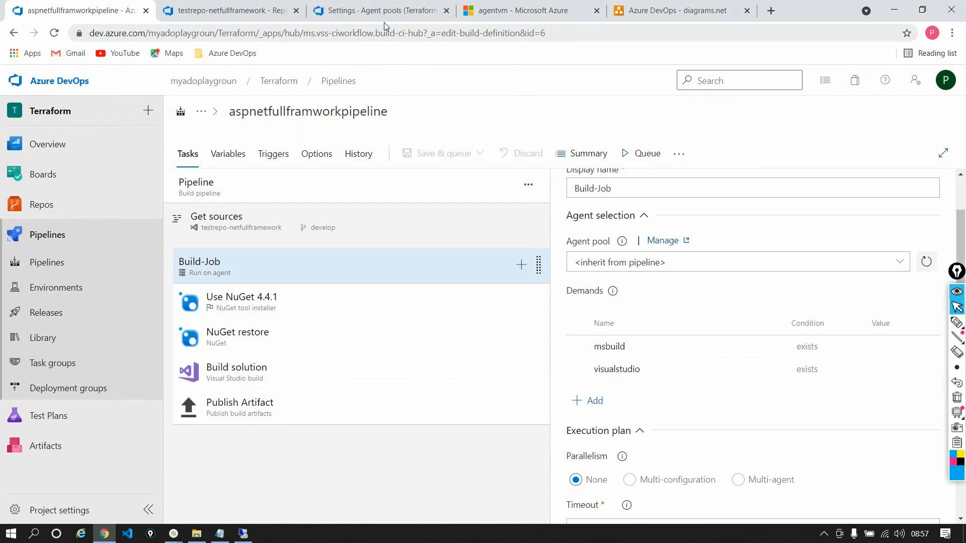
Add a Build-Job demand named Agent.Name, copied from agent-01-win's system capabilities, with the condition equals
{"action": "left_click_drag", "start_coordinate": [380, 13], "coordinate": [231, 11]}
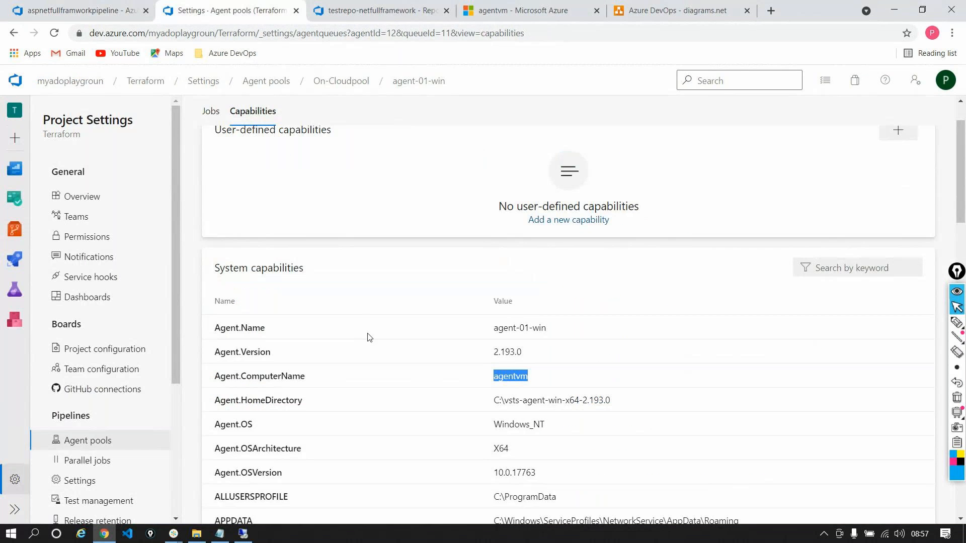
{"action": "double_click", "coordinate": [233, 328]}
{"action": "key", "text": "ctrl+c"}
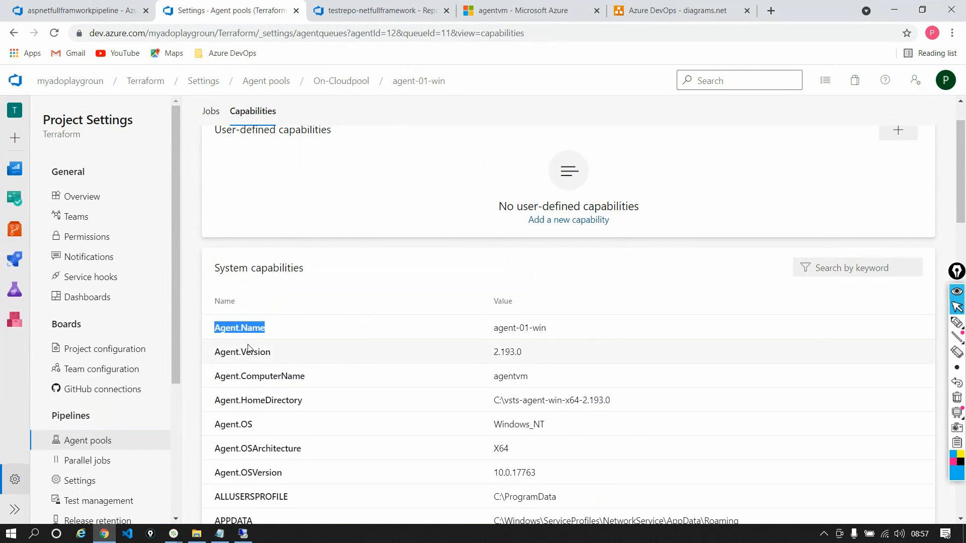
{"action": "left_click", "coordinate": [81, 10]}
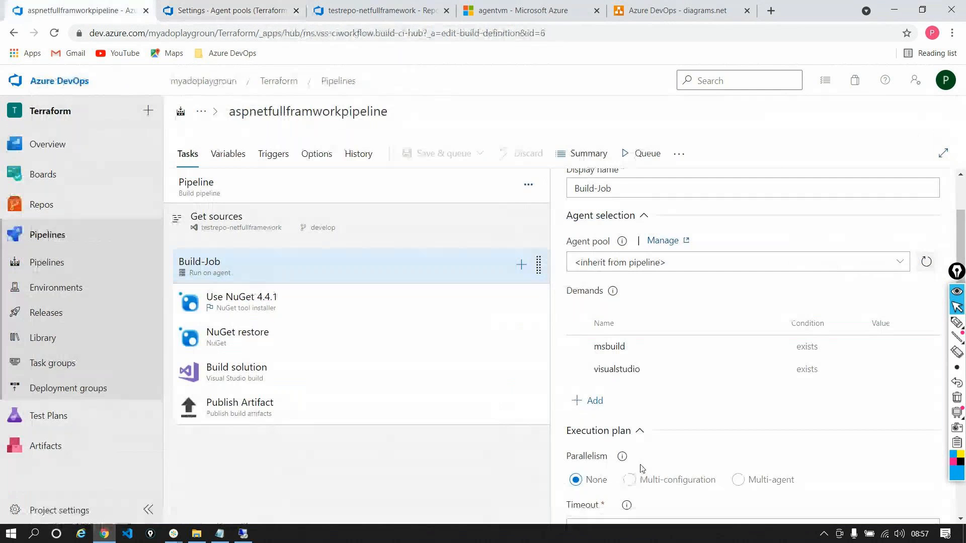
{"action": "left_click", "coordinate": [594, 402]}
{"action": "key", "text": "ctrl+v"}
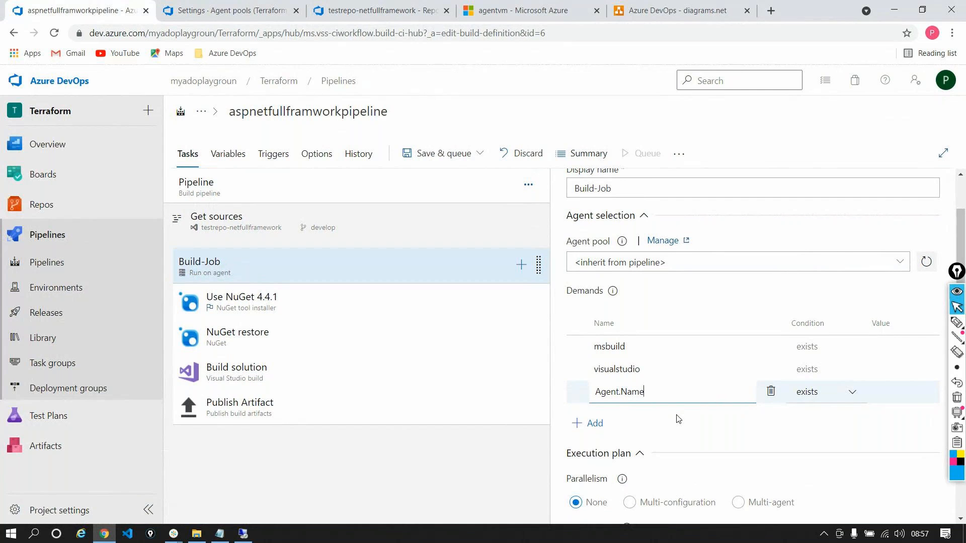
{"action": "left_click", "coordinate": [808, 396]}
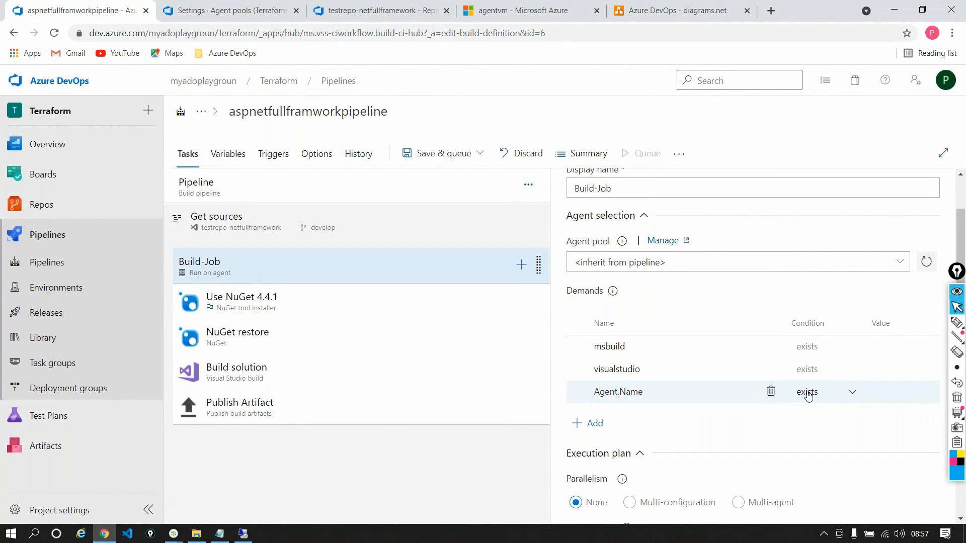
{"action": "left_click", "coordinate": [807, 395]}
{"action": "left_click", "coordinate": [811, 445]}
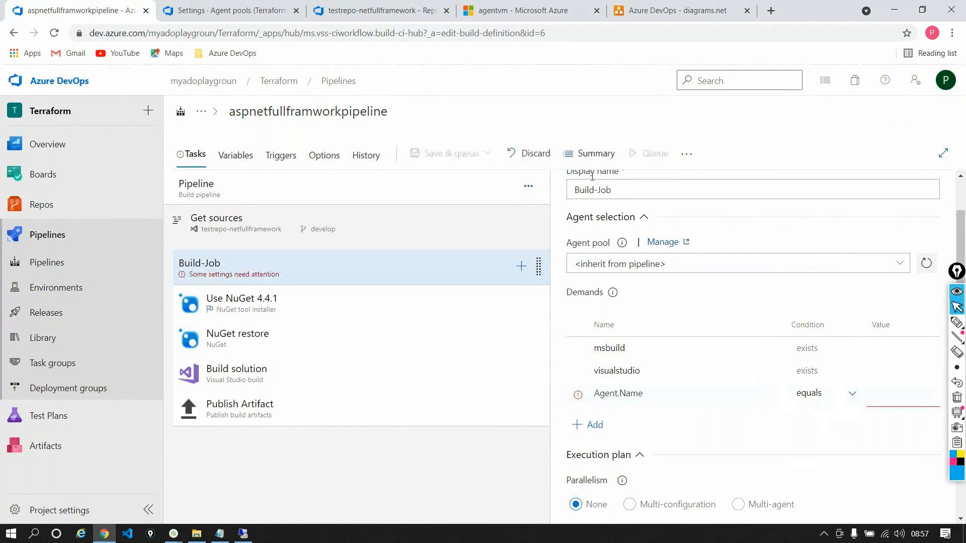
Set the Agent.Name demand's value to agent-01-win, copied from the agent's system capabilities
{"action": "left_click", "coordinate": [196, 7]}
{"action": "triple_click", "coordinate": [531, 328]}
{"action": "key", "text": "ctrl+c"}
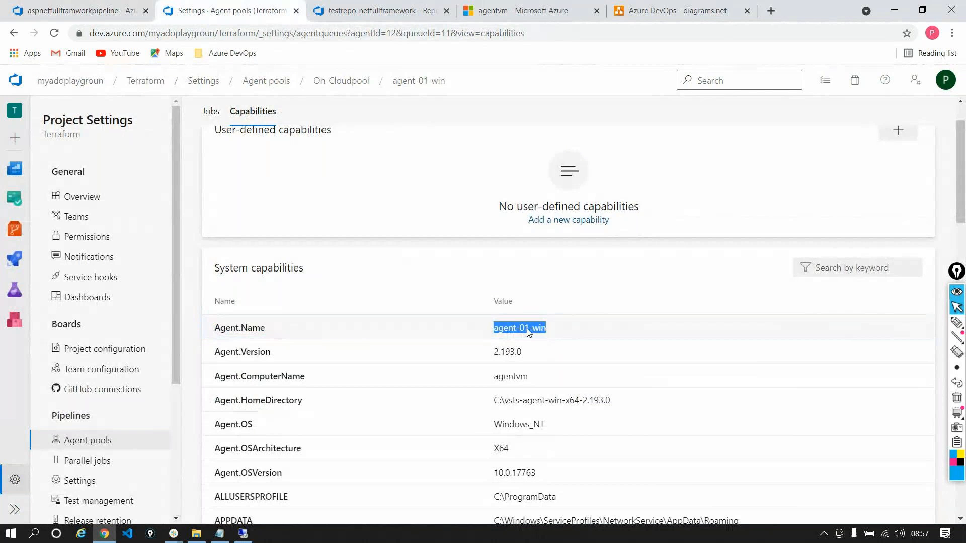
{"action": "left_click", "coordinate": [74, 12]}
{"action": "left_click", "coordinate": [912, 392]}
{"action": "key", "text": "ctrl+v"}
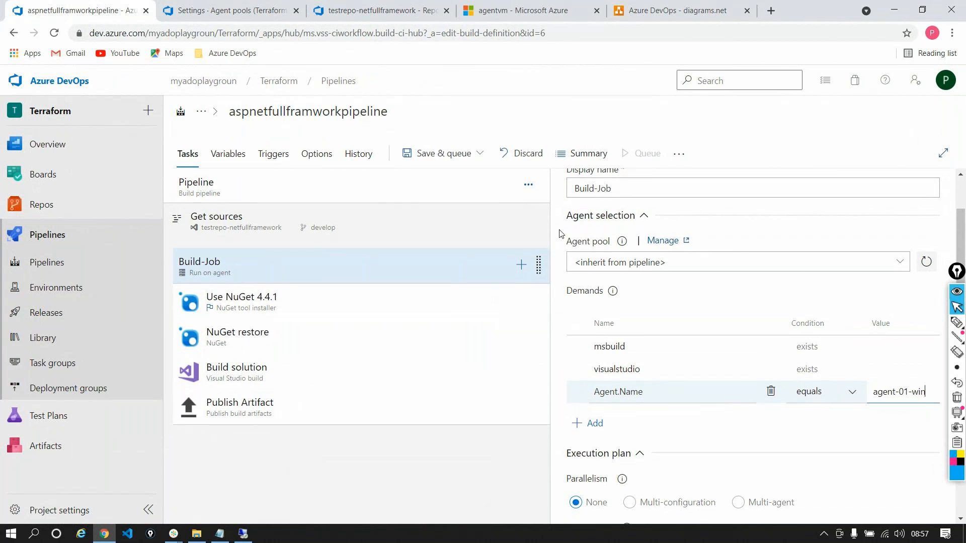
Save and run the pipeline on On-Cloudpool from the develop branch with the comment "Added a demand", and open the Build-Job log
{"action": "left_click", "coordinate": [434, 153]}
{"action": "left_click", "coordinate": [442, 179]}
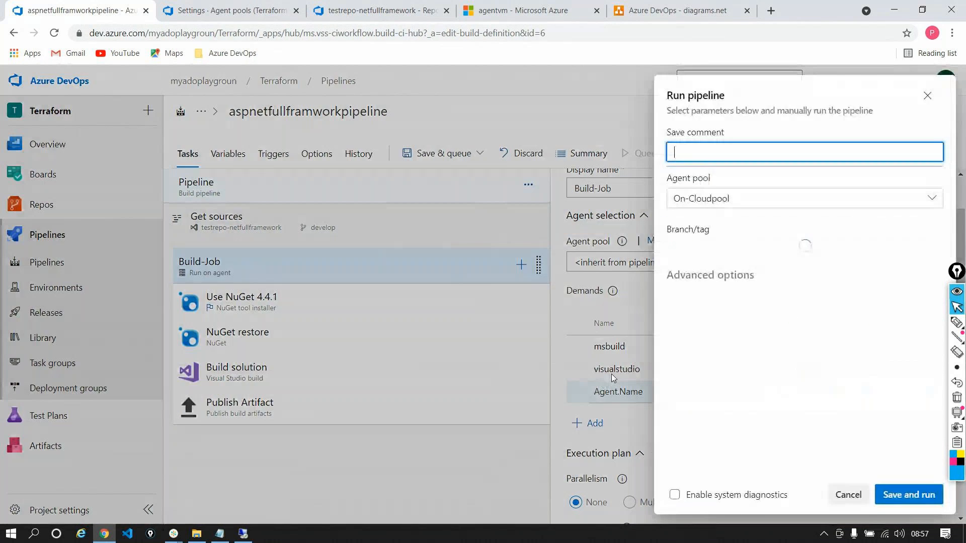
{"action": "type", "text": "Added a demand"}
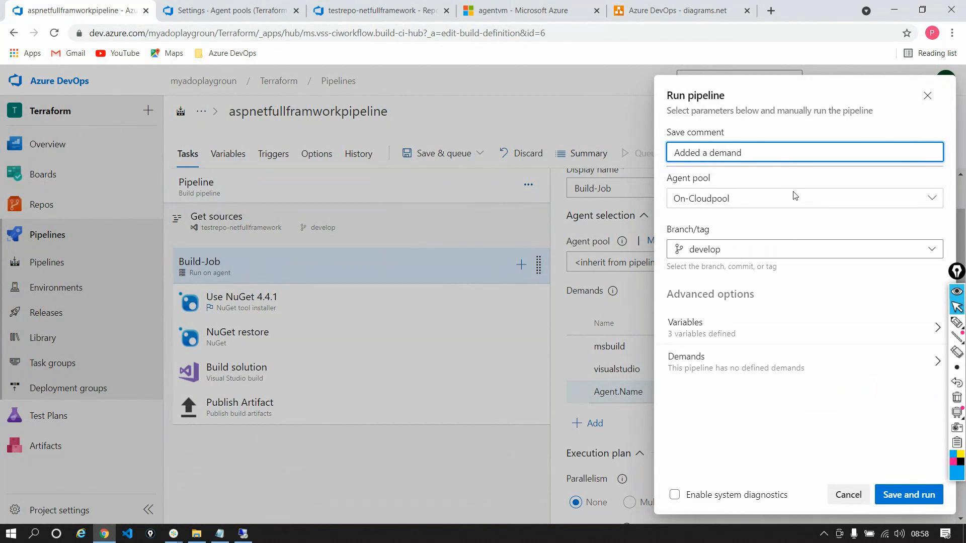
{"action": "left_click", "coordinate": [908, 494]}
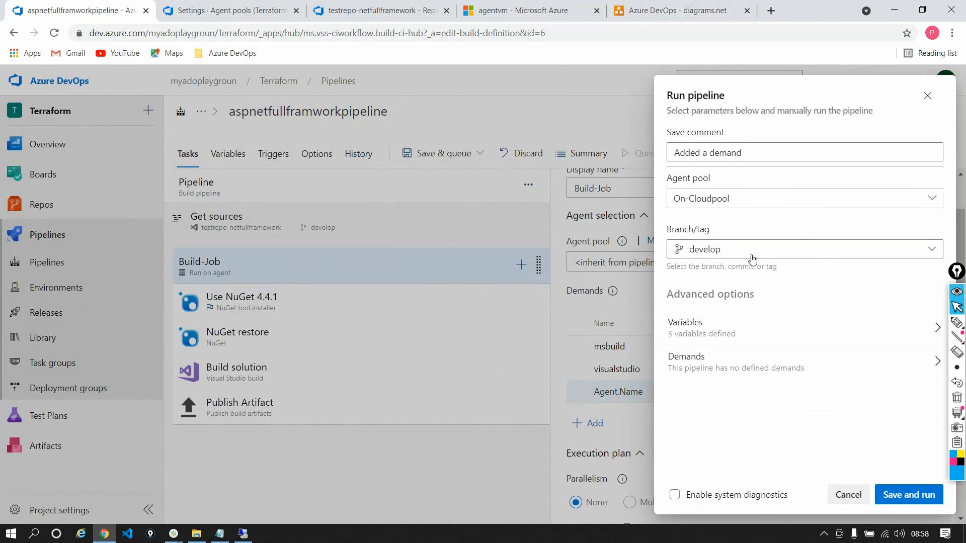
{"action": "left_click", "coordinate": [910, 495]}
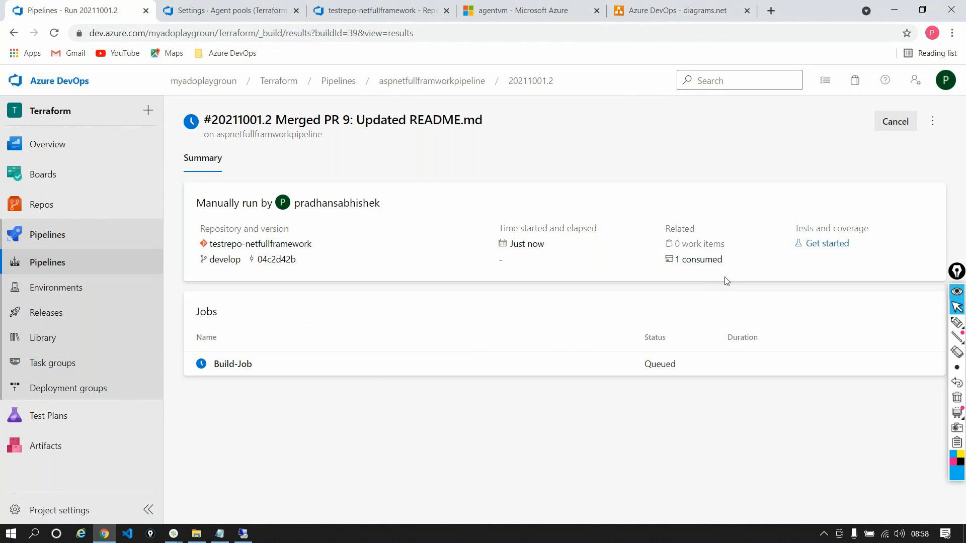
{"action": "left_click", "coordinate": [361, 368]}
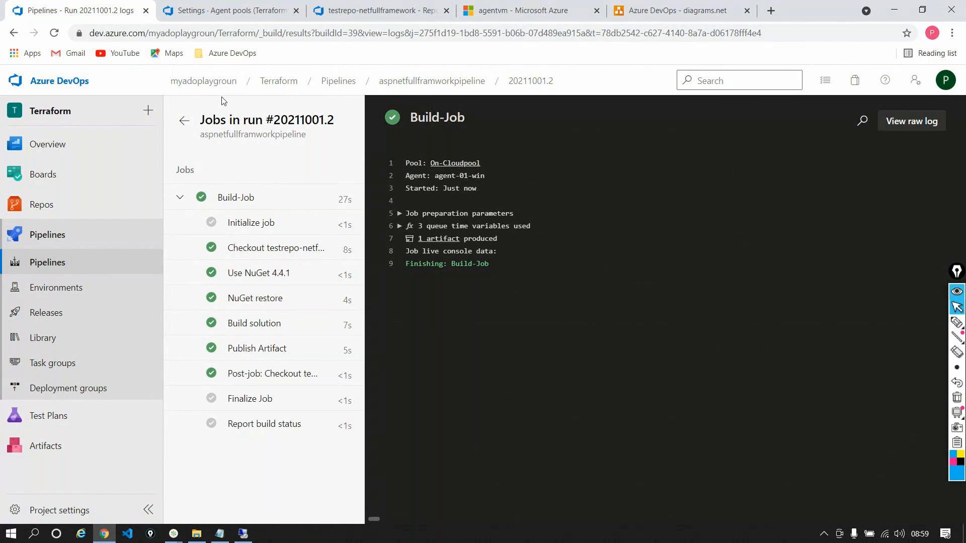
Return to the On-Cloudpool agents list and view the update and delete options available for agent-01-win
{"action": "left_click", "coordinate": [235, 9]}
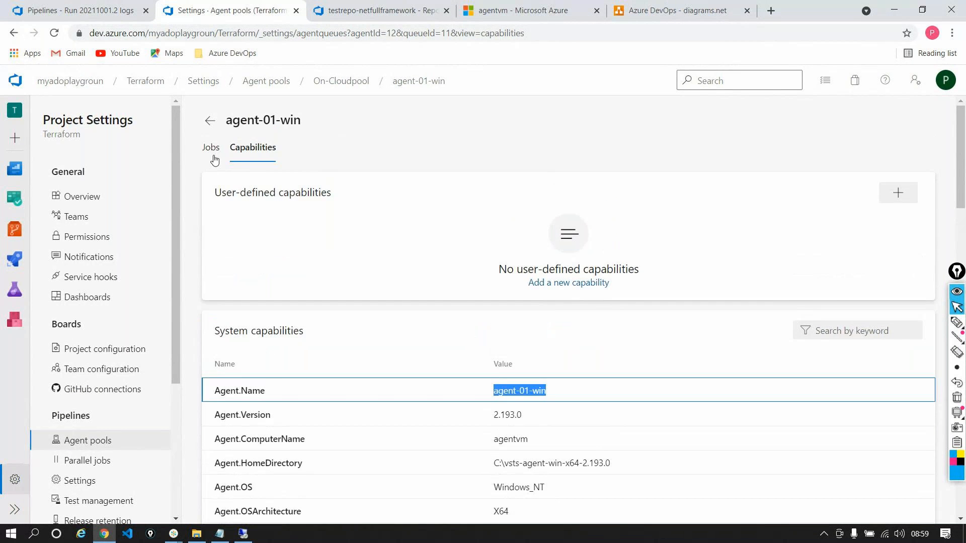
{"action": "left_click", "coordinate": [215, 159]}
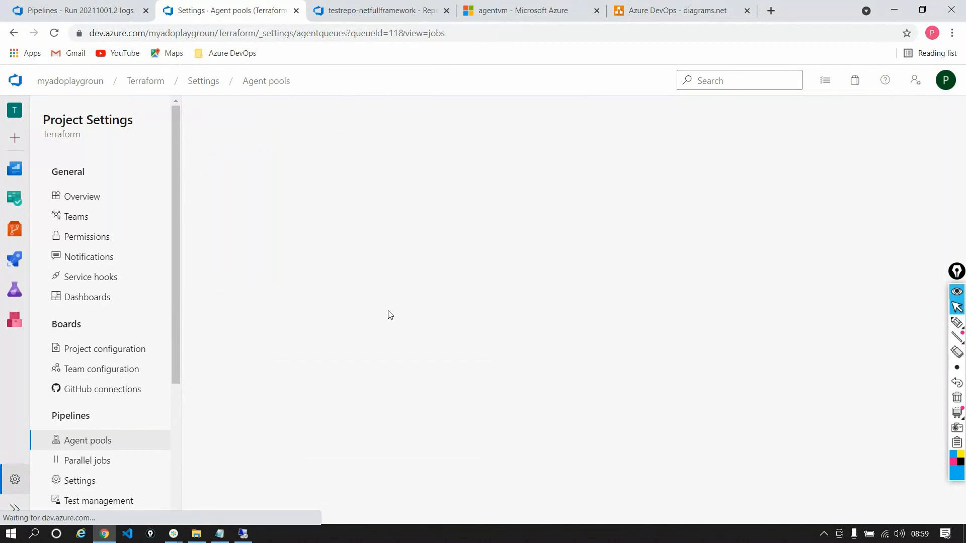
{"action": "left_click", "coordinate": [244, 147]}
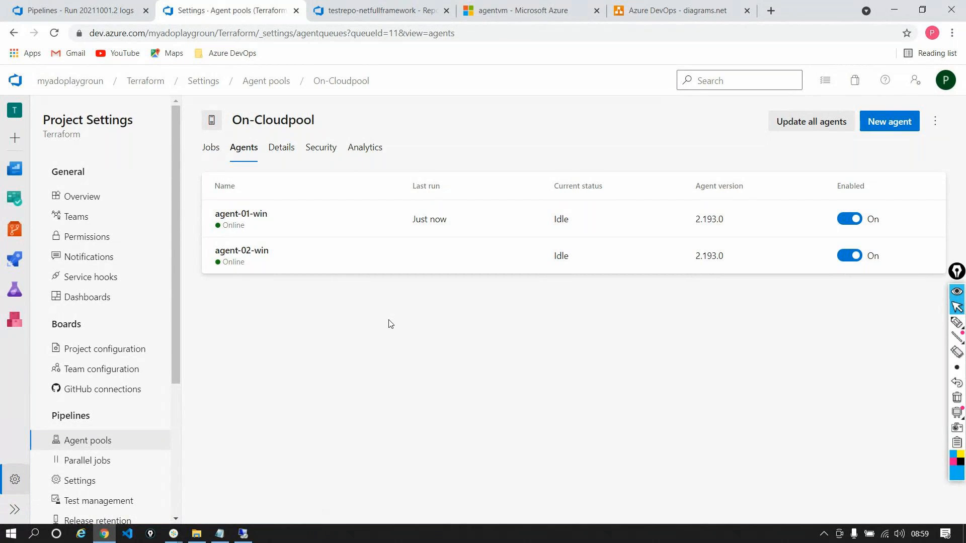
{"action": "left_click", "coordinate": [928, 219]}
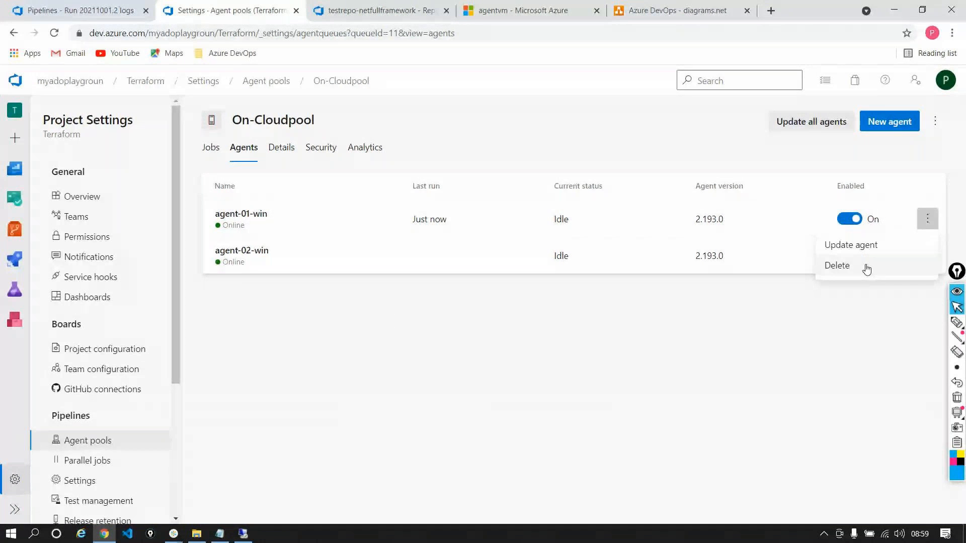
{"action": "left_click", "coordinate": [781, 318]}
Search the web for "azure devops self hosted agent" and open the Azure Pipelines Agents article on Microsoft Docs
{"action": "left_click", "coordinate": [770, 10]}
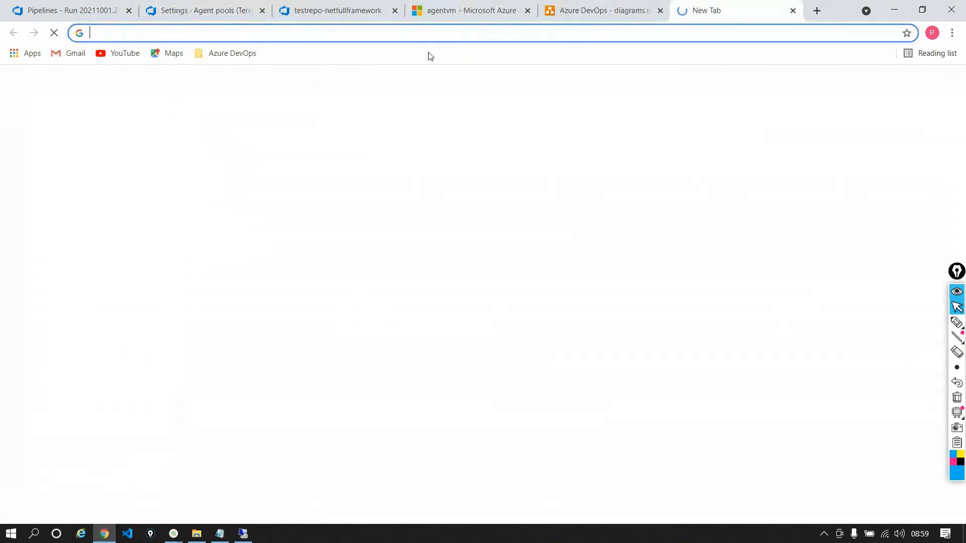
{"action": "left_click", "coordinate": [425, 36]}
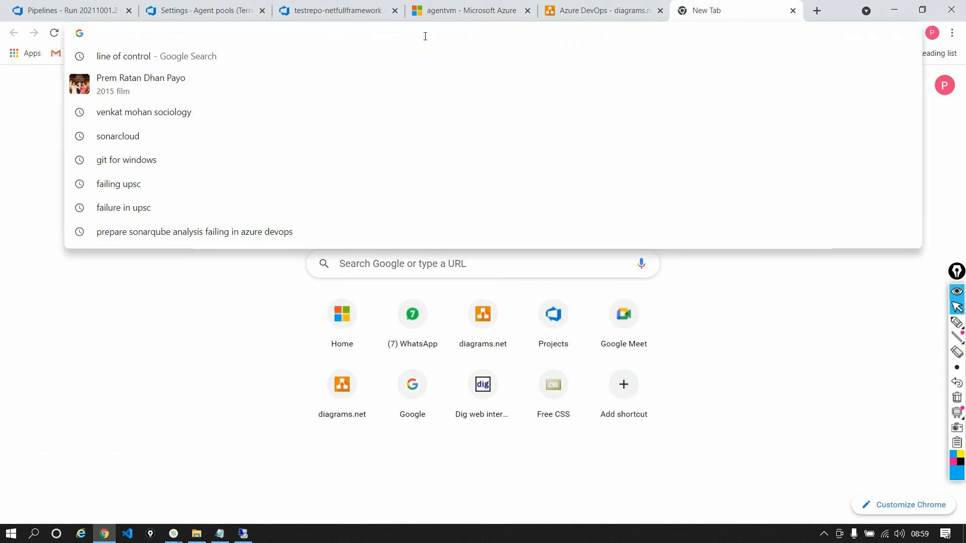
{"action": "type", "text": "azure devops"}
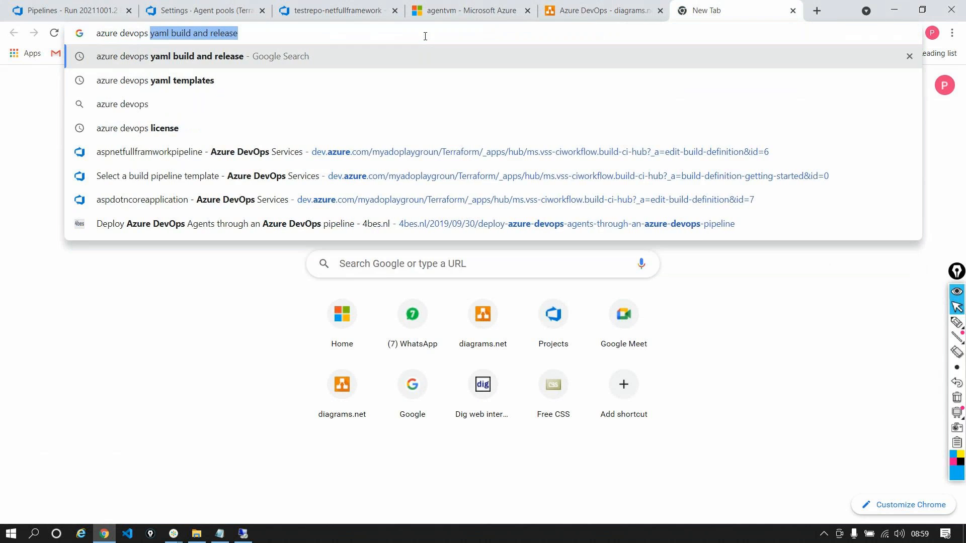
{"action": "type", "text": " self"}
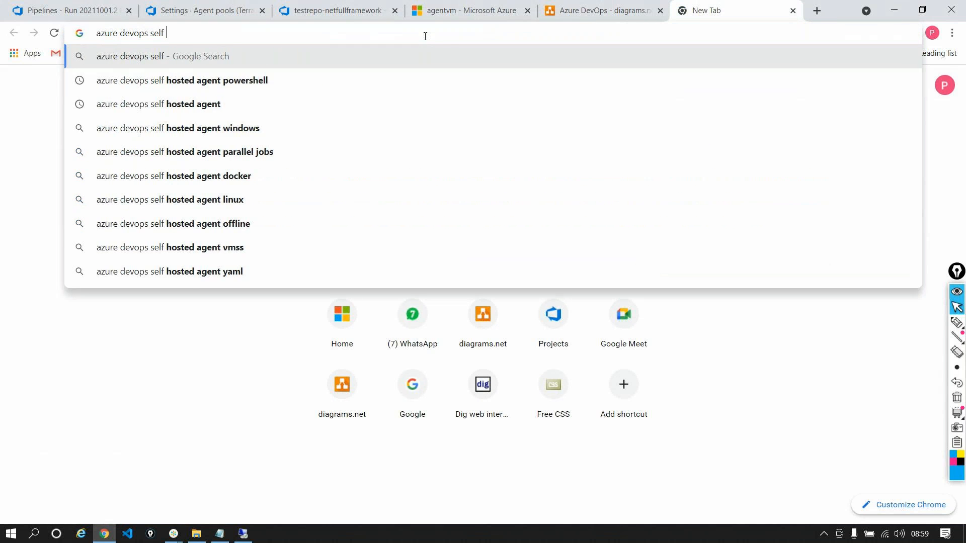
{"action": "key", "text": "Down"}
{"action": "key", "text": "Down"}
{"action": "key", "text": "Return"}
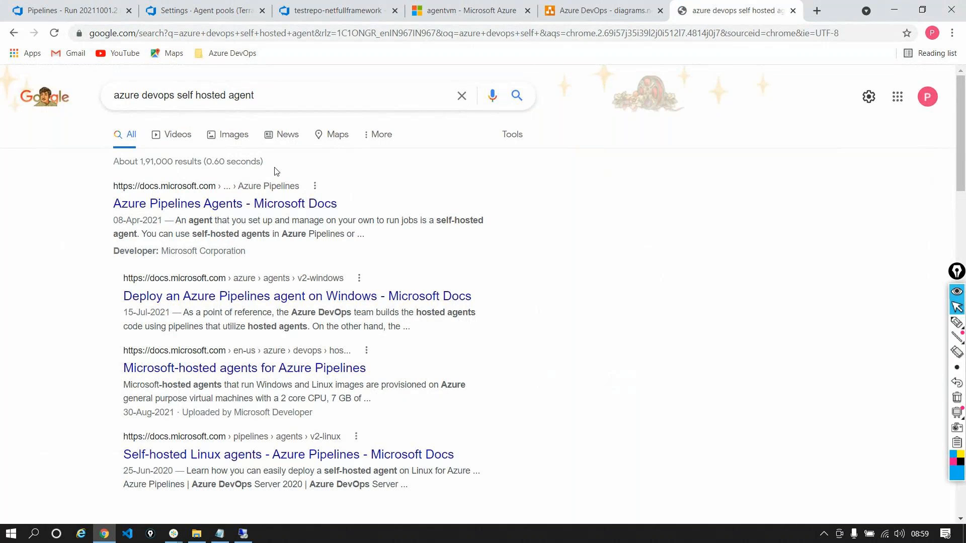
{"action": "left_click", "coordinate": [272, 202]}
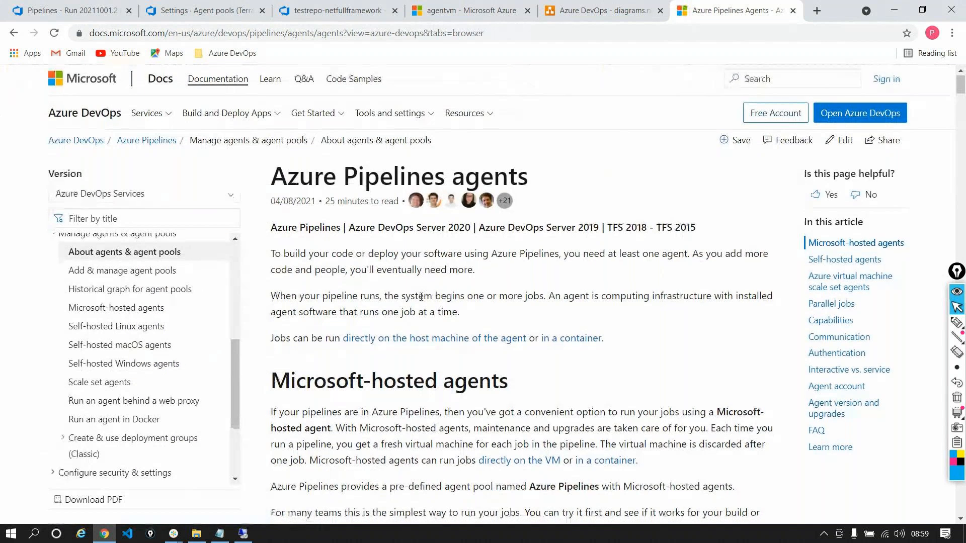
Find the Windows agent documentation's section on removing and re-configuring an agent, and select the .\config remove command
{"action": "scroll", "coordinate": [421, 297], "scroll_direction": "down", "scroll_amount": 5}
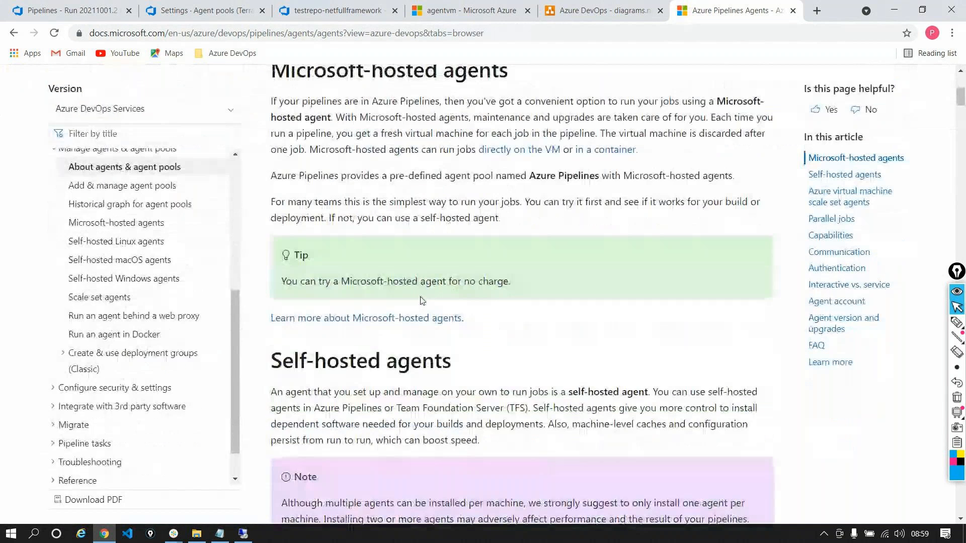
{"action": "scroll", "coordinate": [422, 300], "scroll_direction": "down", "scroll_amount": 6}
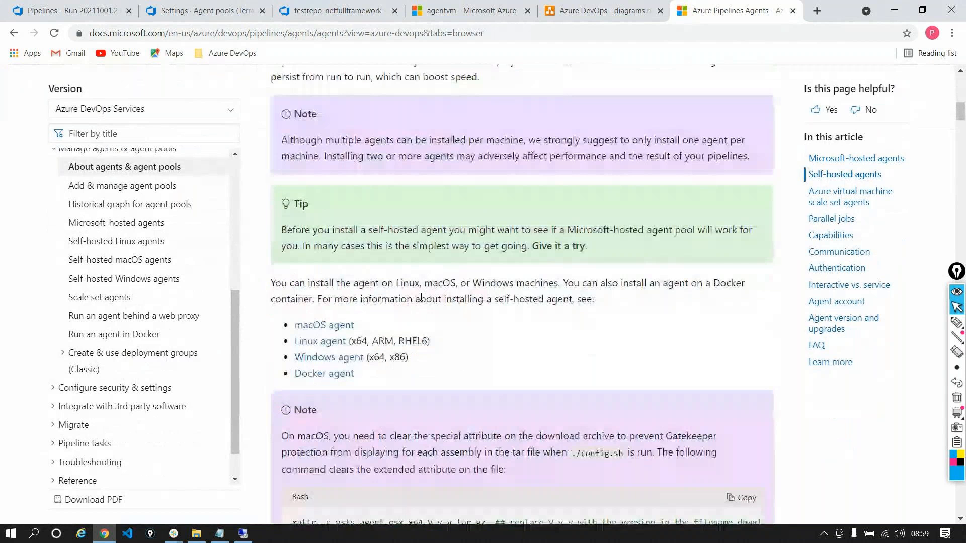
{"action": "scroll", "coordinate": [421, 297], "scroll_direction": "down", "scroll_amount": 3}
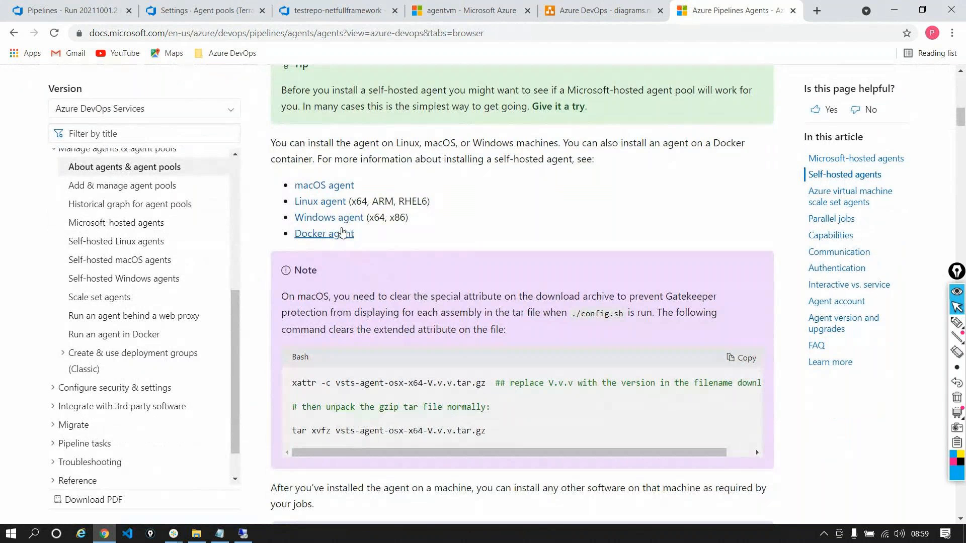
{"action": "left_click", "coordinate": [327, 217]}
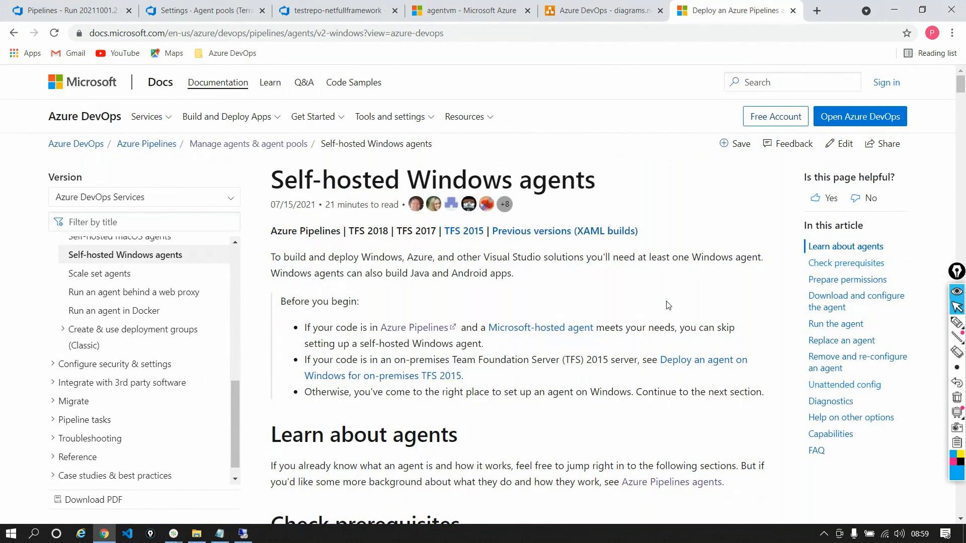
{"action": "scroll", "coordinate": [667, 305], "scroll_direction": "down", "scroll_amount": 5}
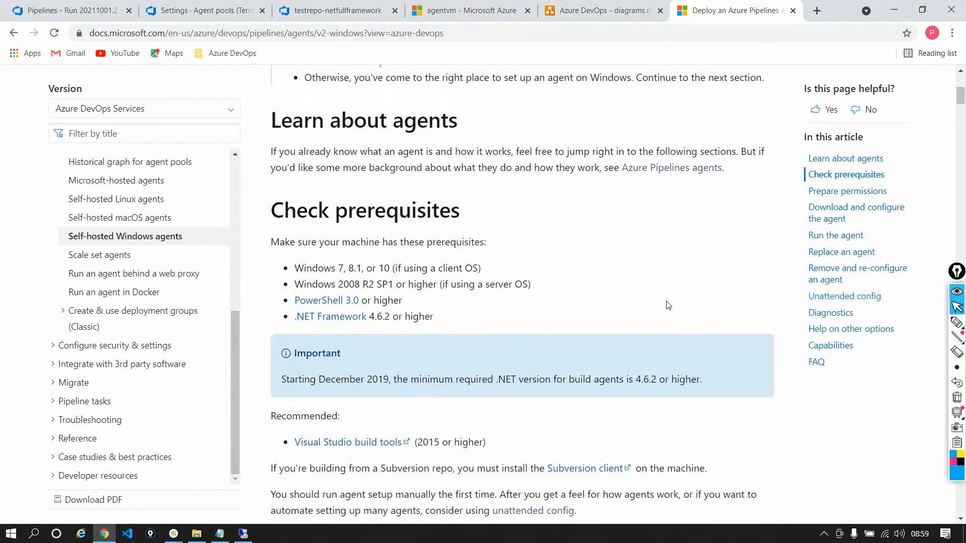
{"action": "scroll", "coordinate": [667, 305], "scroll_direction": "down", "scroll_amount": 2}
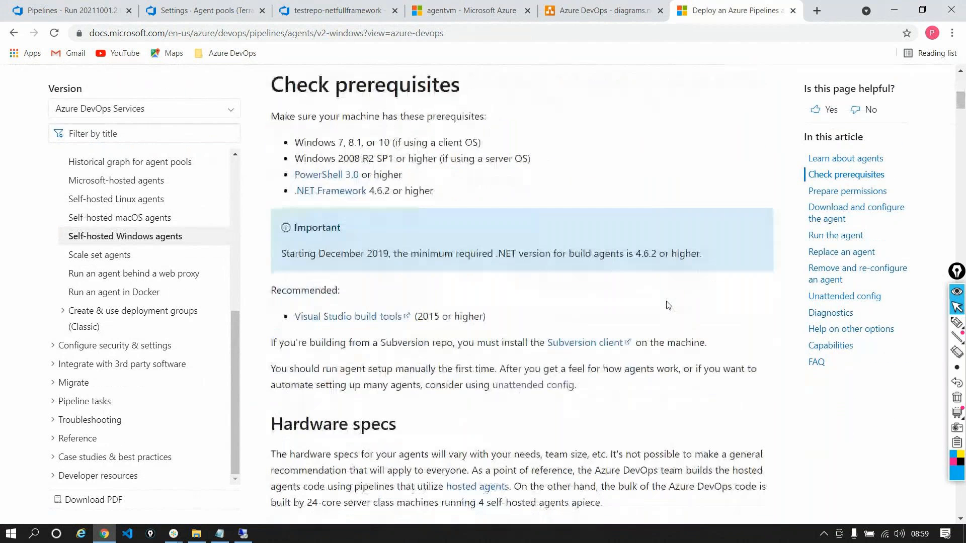
{"action": "left_click", "coordinate": [849, 270]}
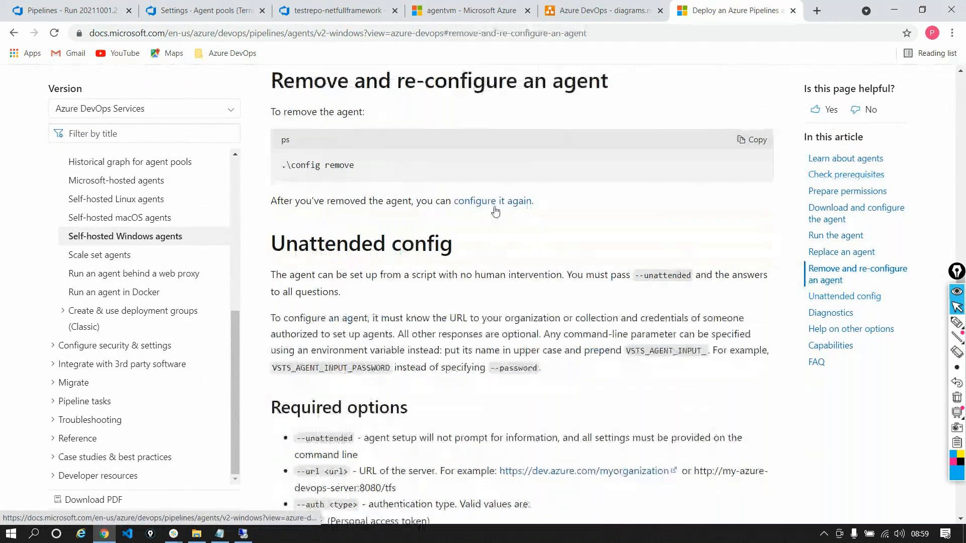
{"action": "left_click_drag", "start_coordinate": [282, 165], "coordinate": [439, 195]}
{"action": "key", "text": "ctrl+c"}
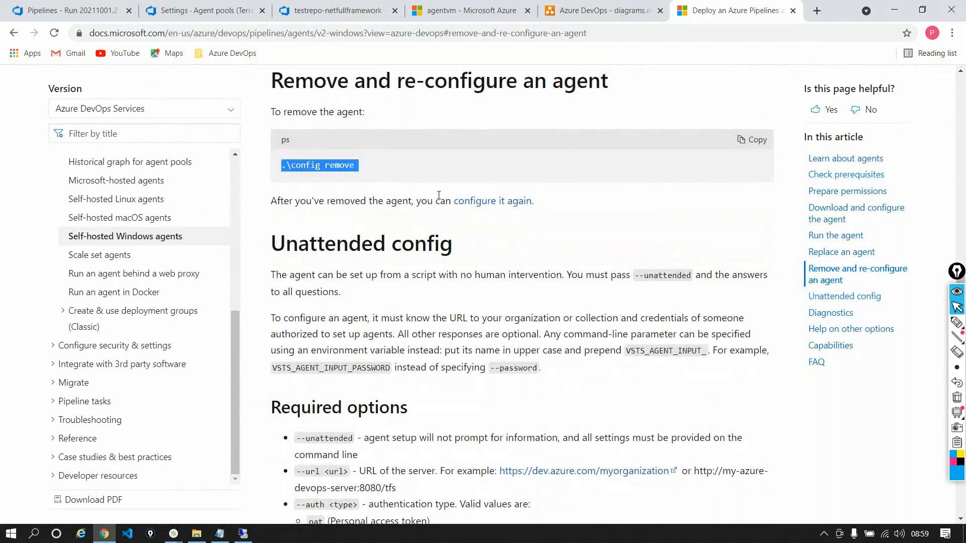
Switch to the remote VM and open a command prompt in the C:\vsts-agent-win-x64-2.193.0 folder
{"action": "left_click", "coordinate": [243, 534]}
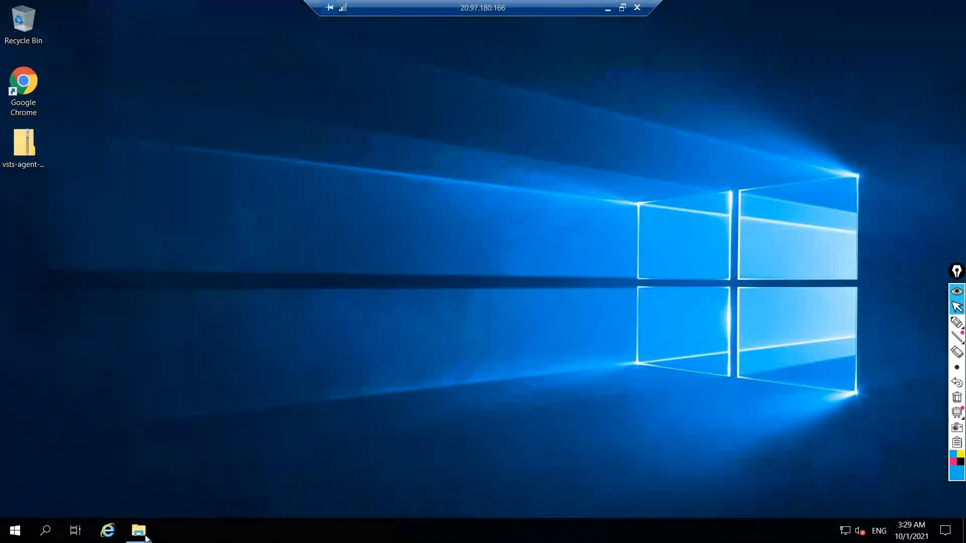
{"action": "left_click", "coordinate": [145, 535]}
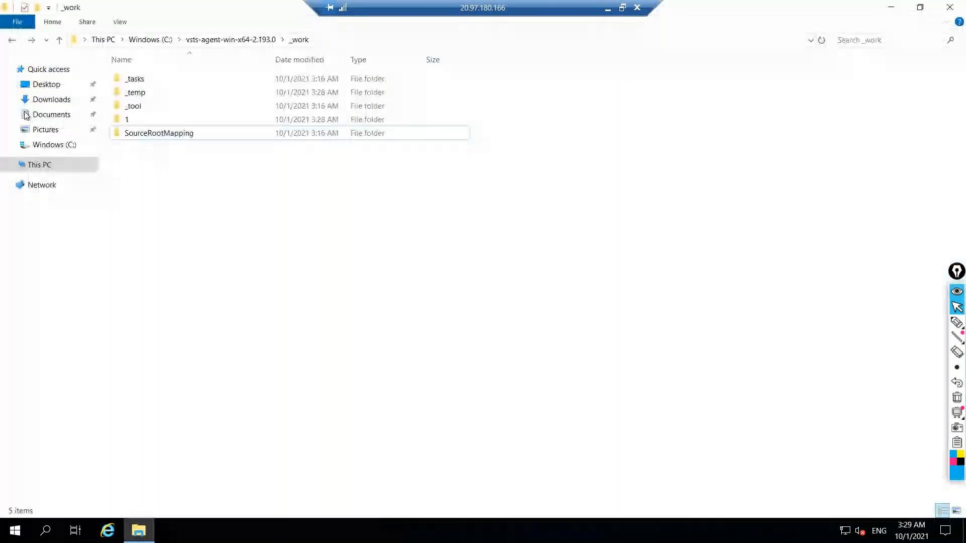
{"action": "left_click", "coordinate": [47, 162]}
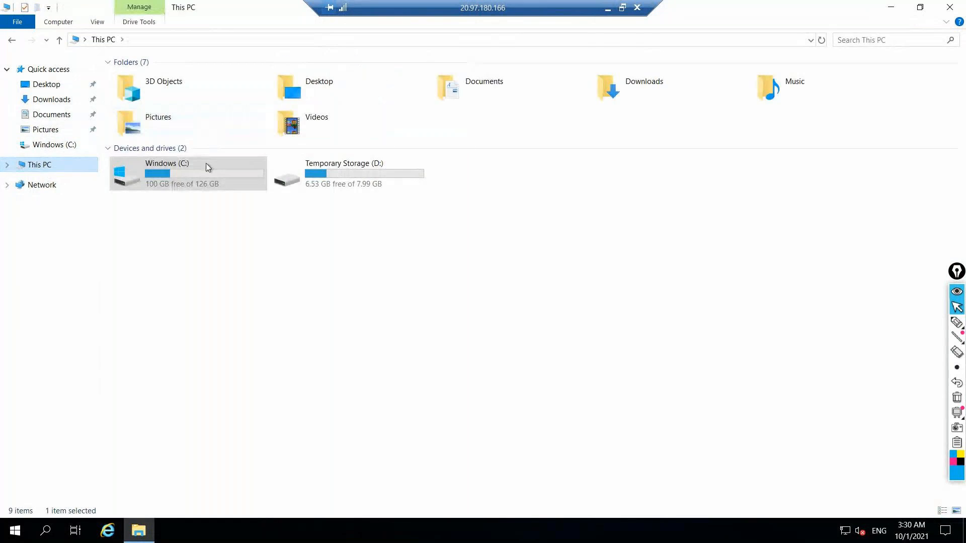
{"action": "double_click", "coordinate": [206, 163]}
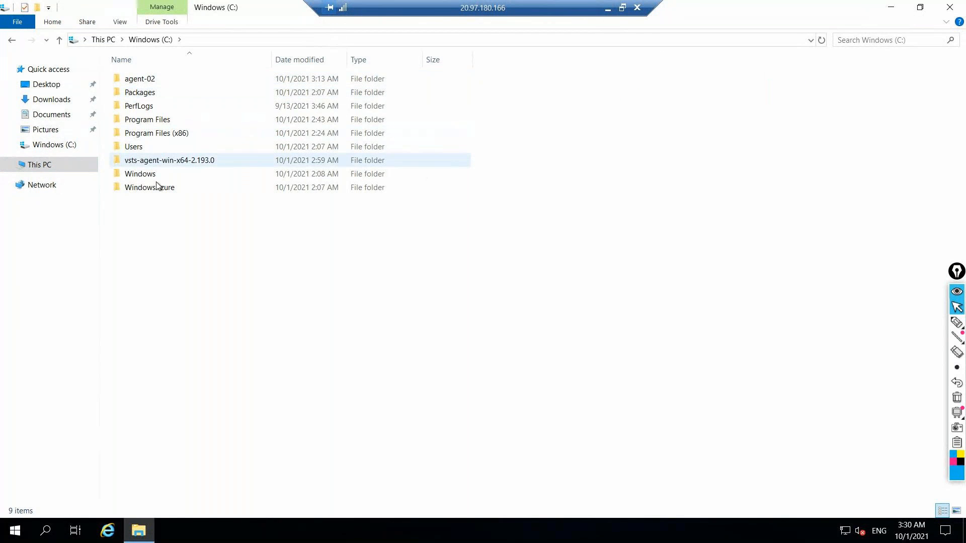
{"action": "double_click", "coordinate": [155, 161]}
{"action": "left_click", "coordinate": [303, 40]}
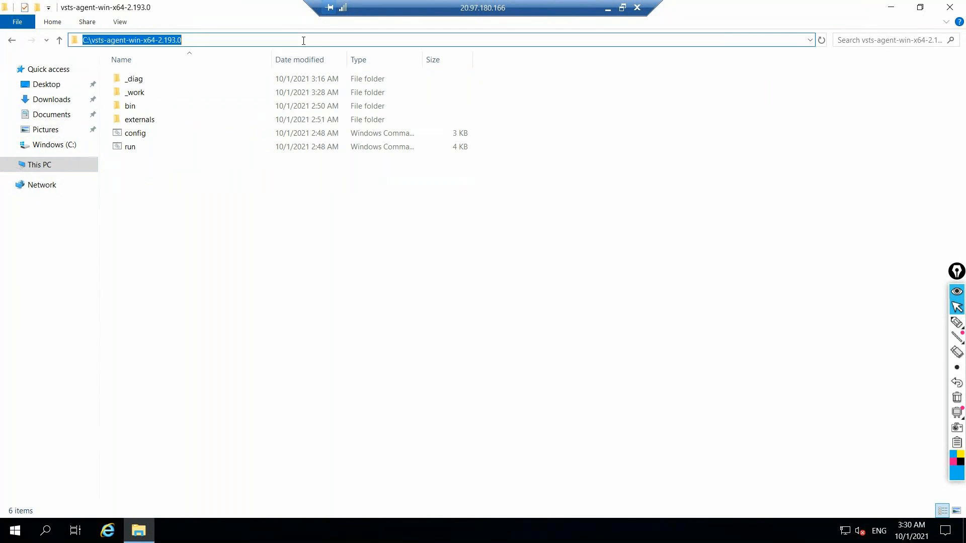
{"action": "type", "text": "cmd"}
{"action": "key", "text": "Return"}
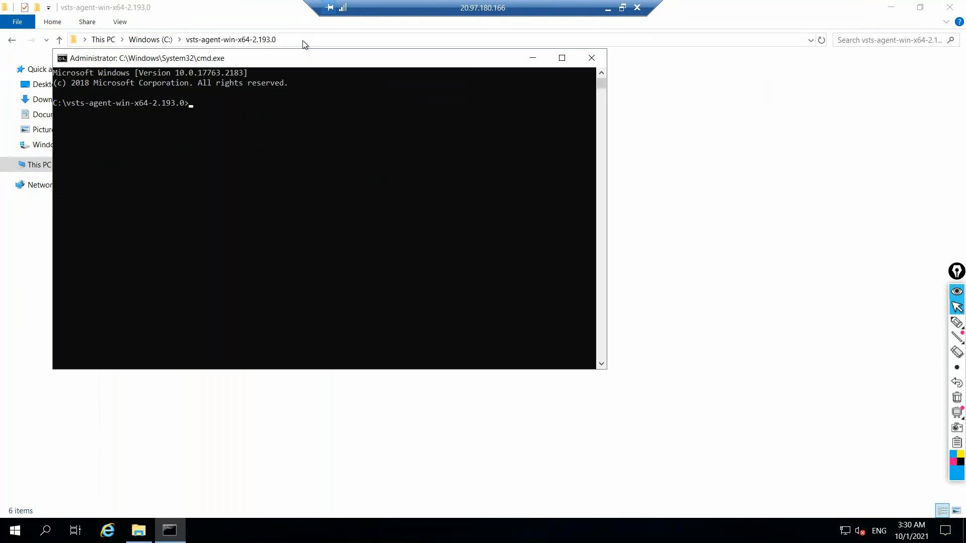
Run .\config remove in the agent folder and accept the default PAT authentication type
{"action": "type", "text": ".\\"}
{"action": "key", "text": "BackSpace"}
{"action": "key", "text": "BackSpace"}
{"action": "key", "text": "ctrl+v"}
{"action": "key", "text": "Return"}
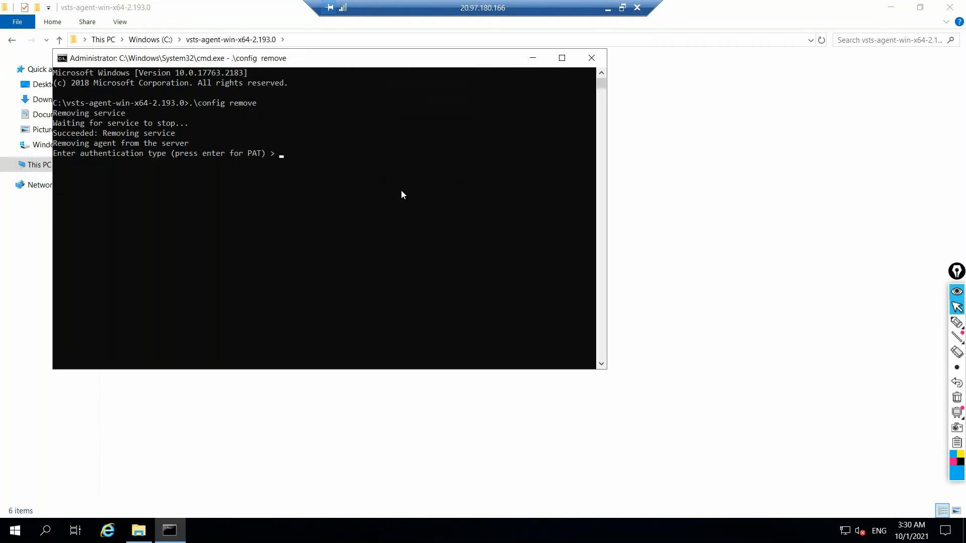
{"action": "key", "text": "Return"}
Copy the personal access token from Notepad and submit it at the VM's token prompt to remove the agent
{"action": "left_click", "coordinate": [608, 8]}
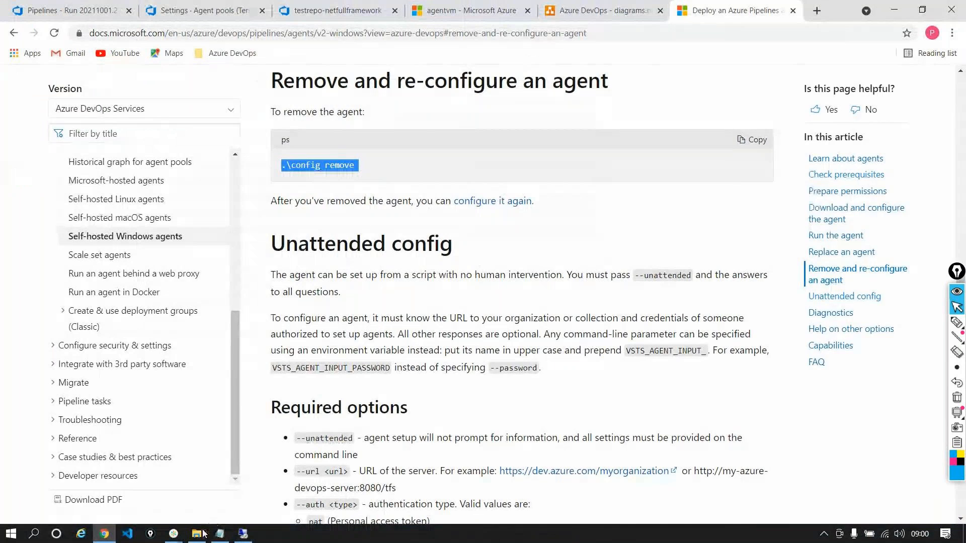
{"action": "left_click", "coordinate": [220, 534]}
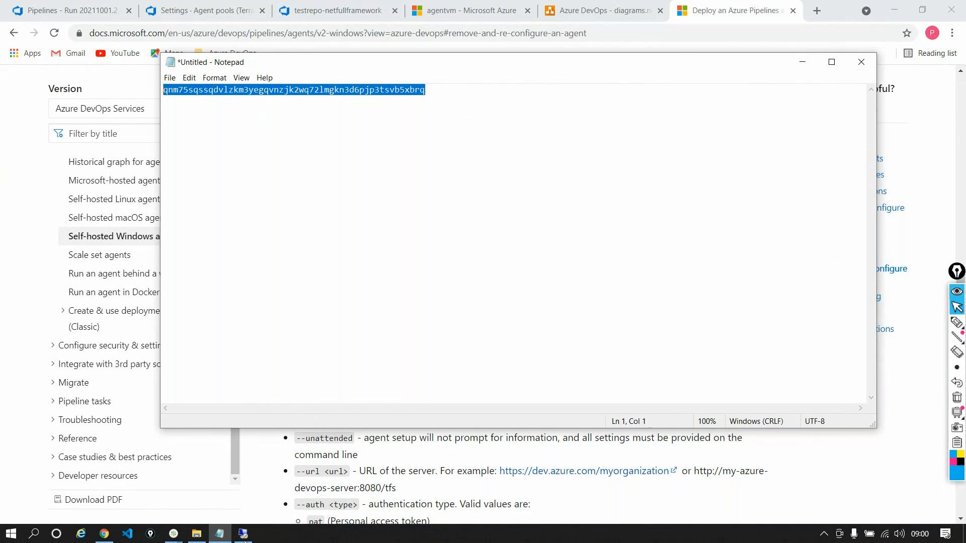
{"action": "left_click", "coordinate": [244, 536]}
{"action": "key", "text": "ctrl+v"}
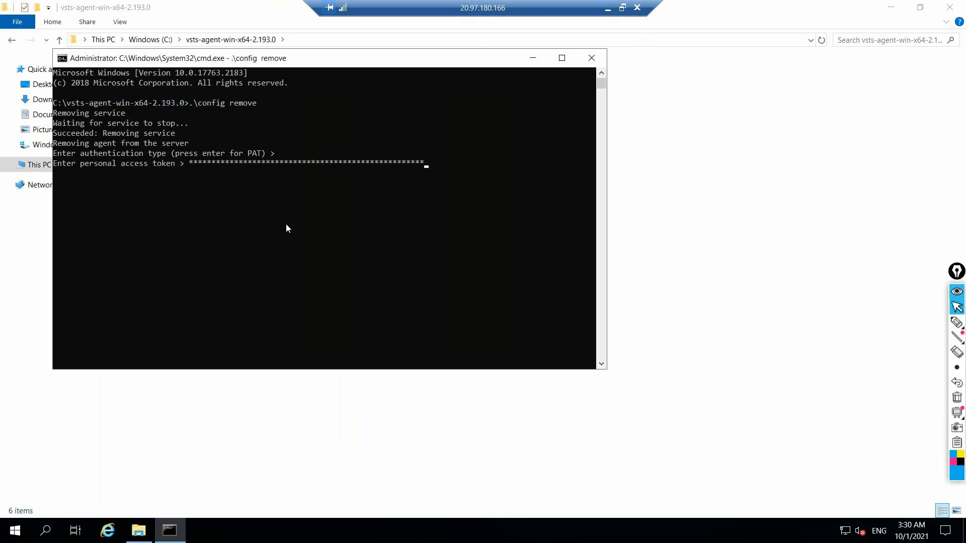
{"action": "key", "text": "Return"}
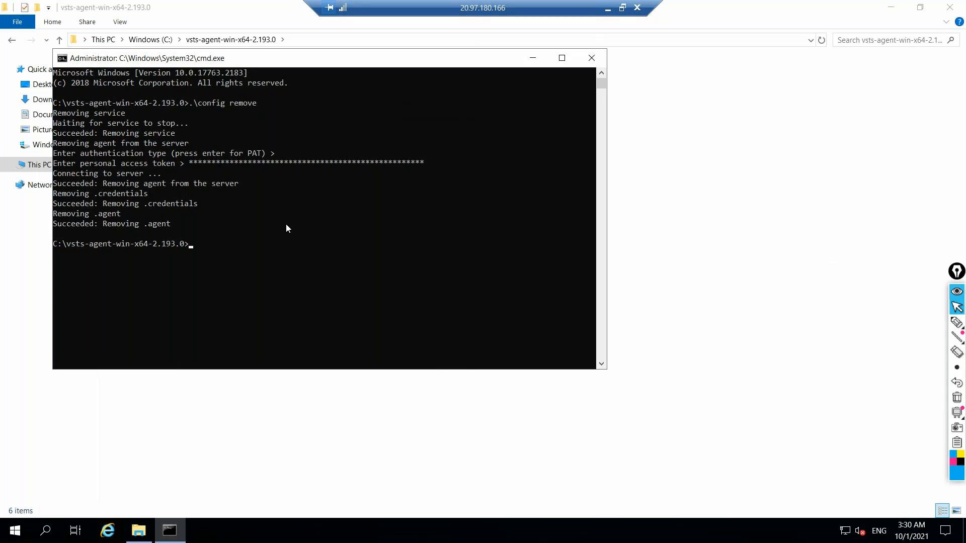
Return to the On-Cloudpool agents list in the browser and refresh it to check the agent's removal
{"action": "left_click", "coordinate": [607, 10]}
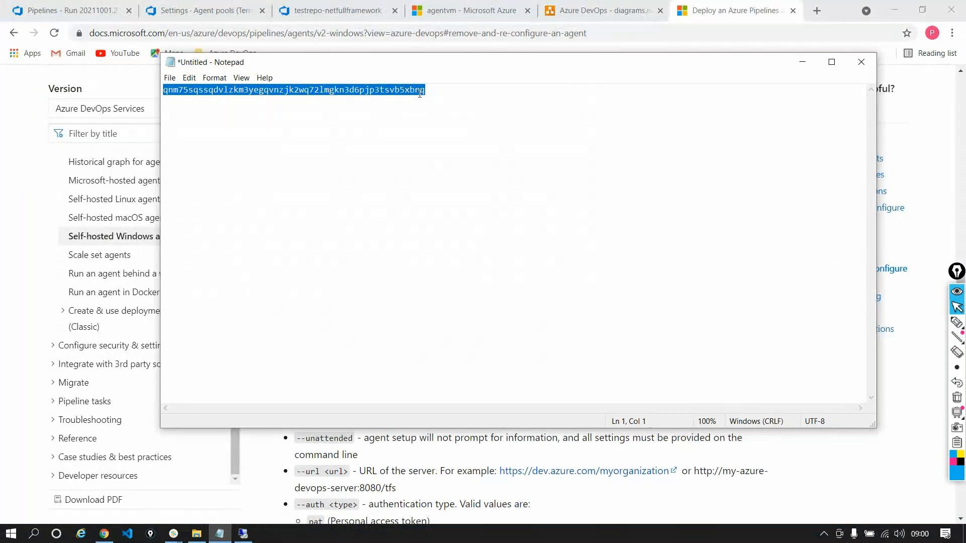
{"action": "left_click", "coordinate": [291, 12]}
{"action": "left_click", "coordinate": [211, 12]}
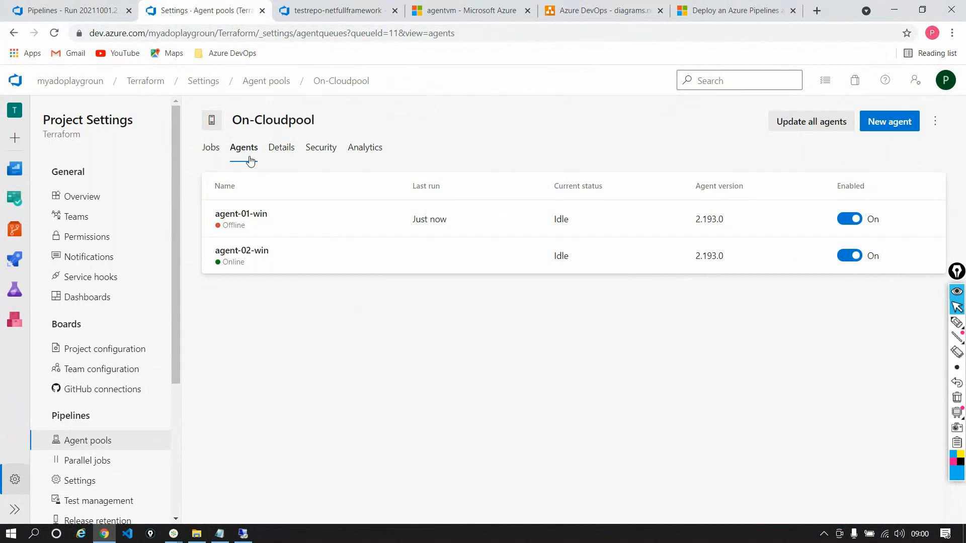
{"action": "left_click", "coordinate": [54, 33]}
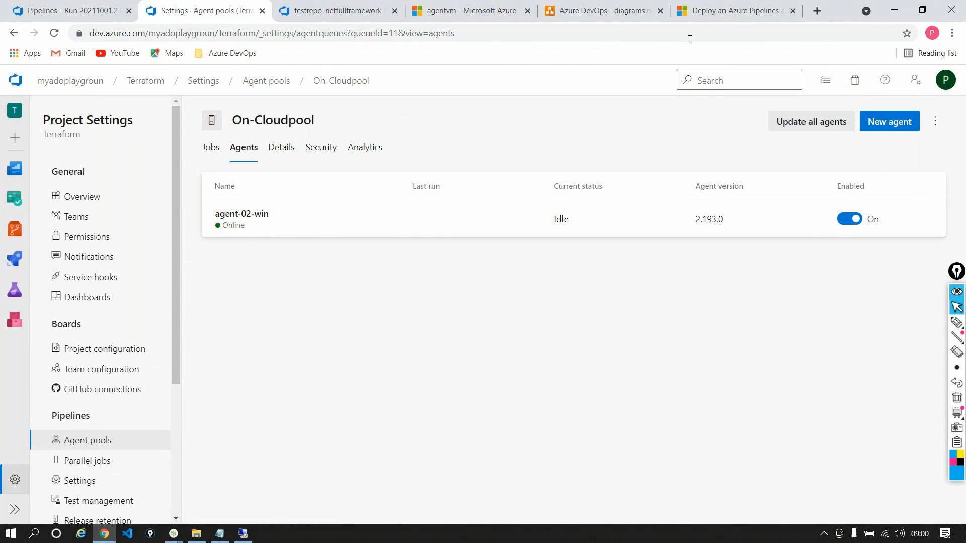
Review the Self-hosted Windows agents documentation, including its introduction, Learn about agents and Check prerequisites sections
{"action": "left_click", "coordinate": [746, 11]}
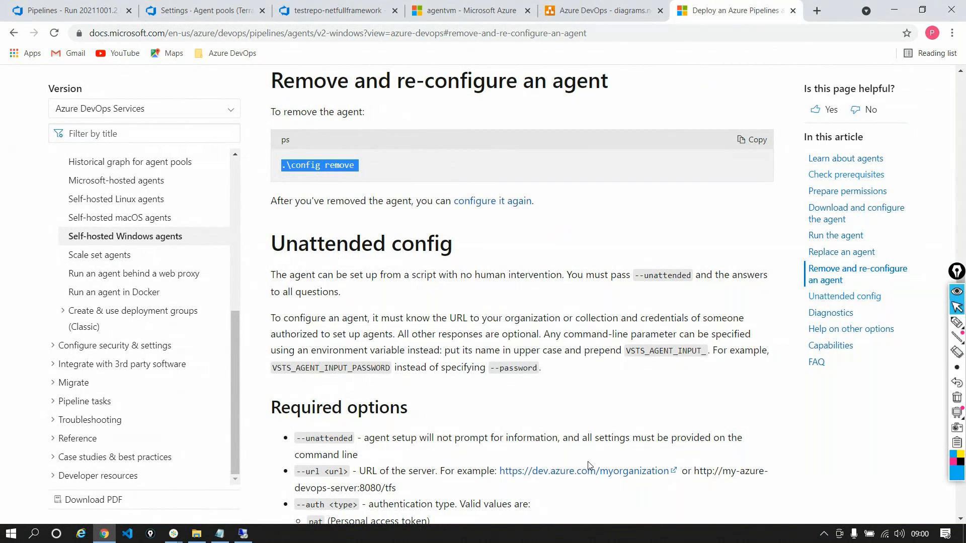
{"action": "scroll", "coordinate": [579, 445], "scroll_direction": "up", "scroll_amount": 5}
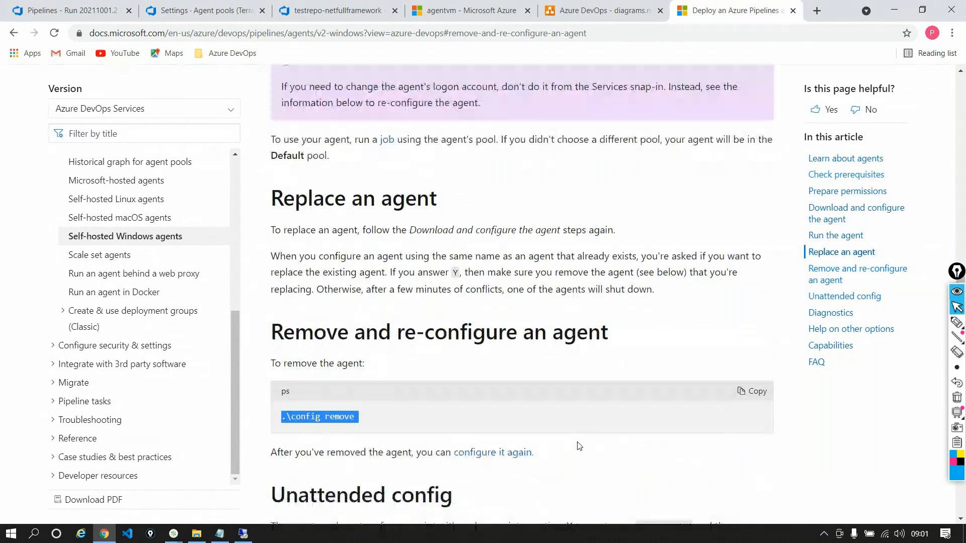
{"action": "scroll", "coordinate": [579, 444], "scroll_direction": "up", "scroll_amount": 12}
{"action": "scroll", "coordinate": [578, 442], "scroll_direction": "up", "scroll_amount": 15}
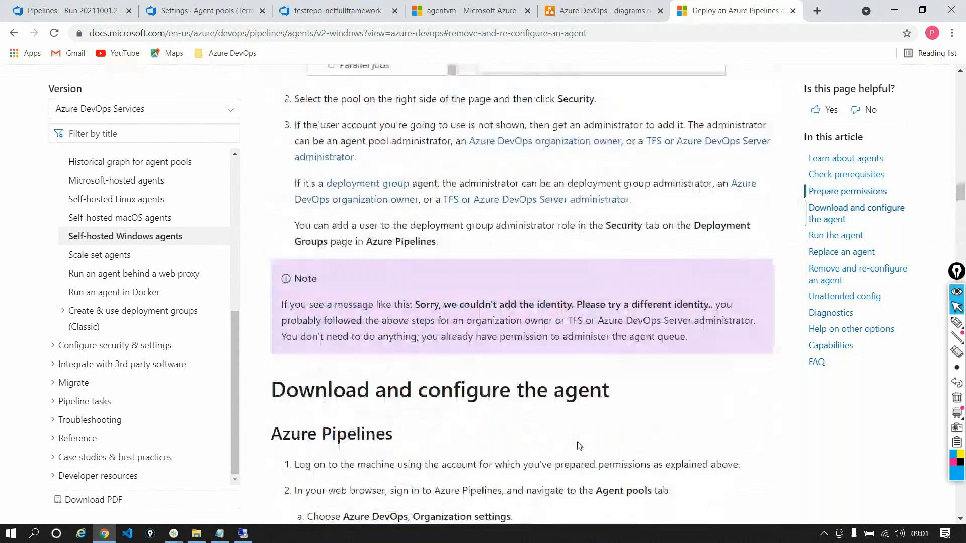
{"action": "scroll", "coordinate": [579, 447], "scroll_direction": "up", "scroll_amount": 5}
{"action": "left_click", "coordinate": [845, 158]}
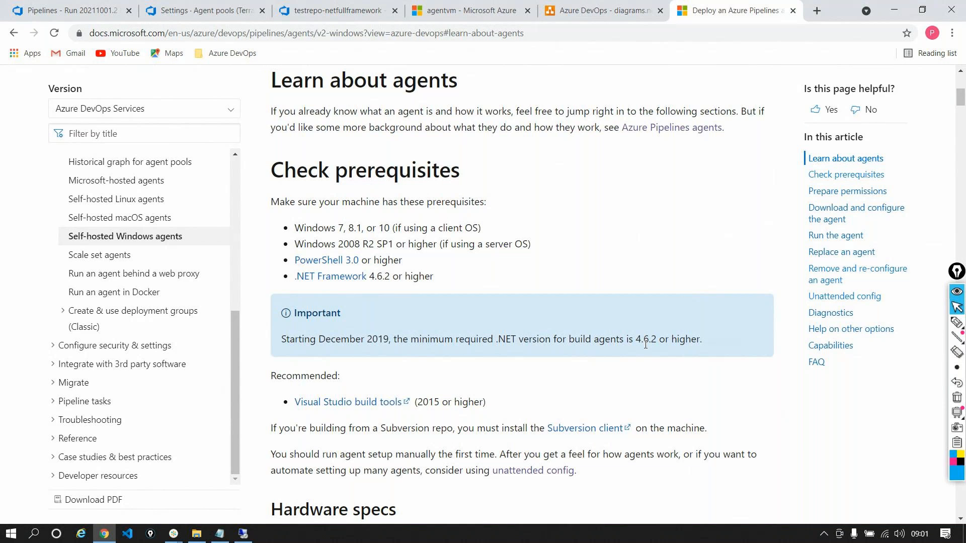
{"action": "scroll", "coordinate": [646, 347], "scroll_direction": "up", "scroll_amount": 2}
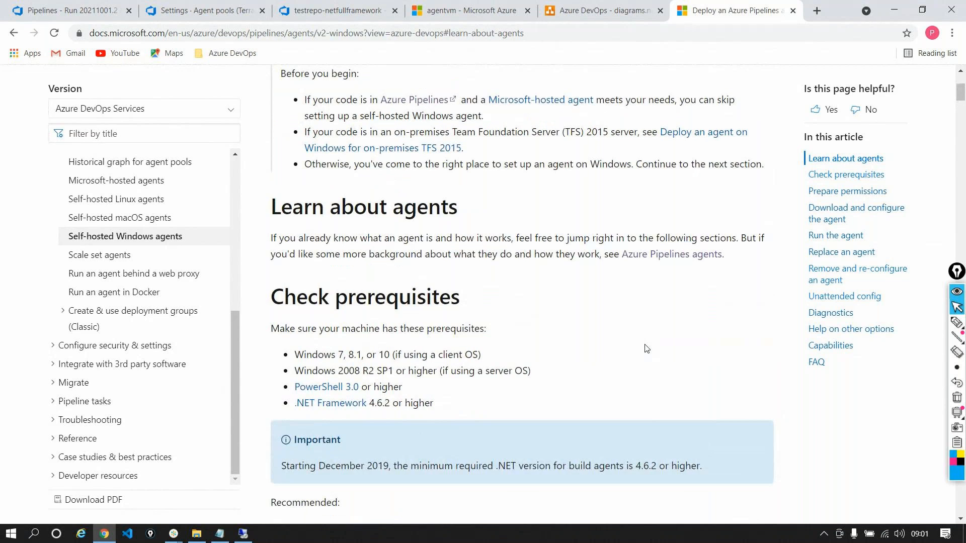
{"action": "scroll", "coordinate": [646, 348], "scroll_direction": "up", "scroll_amount": 1}
{"action": "scroll", "coordinate": [646, 348], "scroll_direction": "up", "scroll_amount": 2}
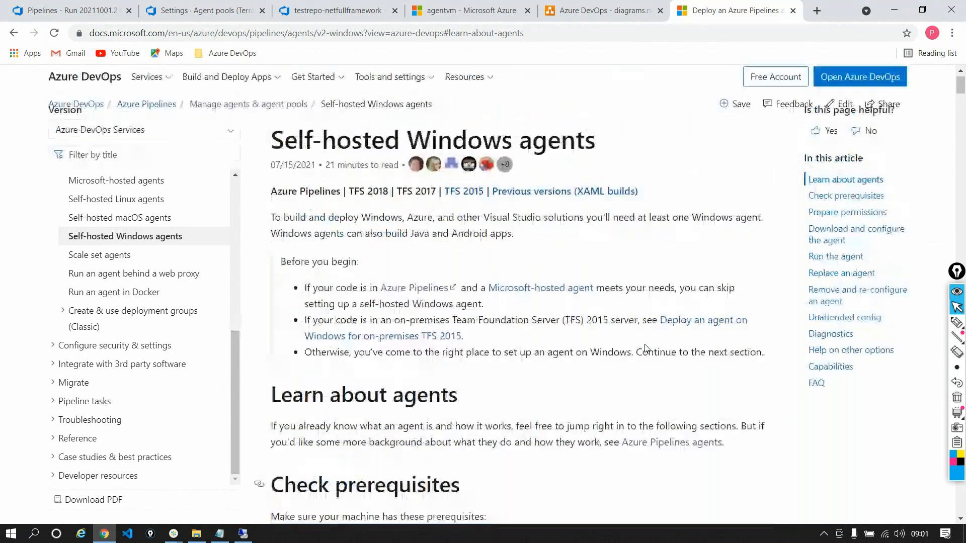
{"action": "scroll", "coordinate": [645, 347], "scroll_direction": "up", "scroll_amount": 1}
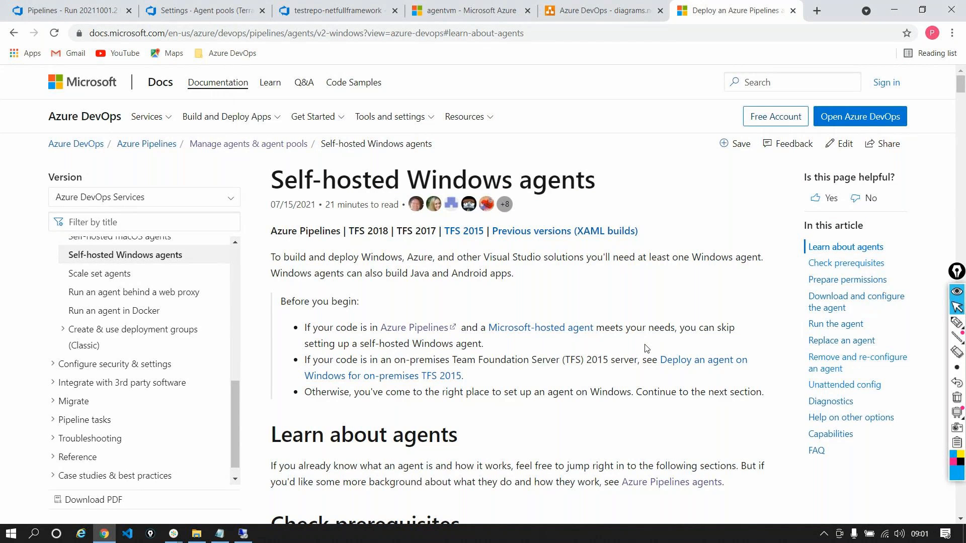
{"action": "scroll", "coordinate": [618, 406], "scroll_direction": "down", "scroll_amount": 2}
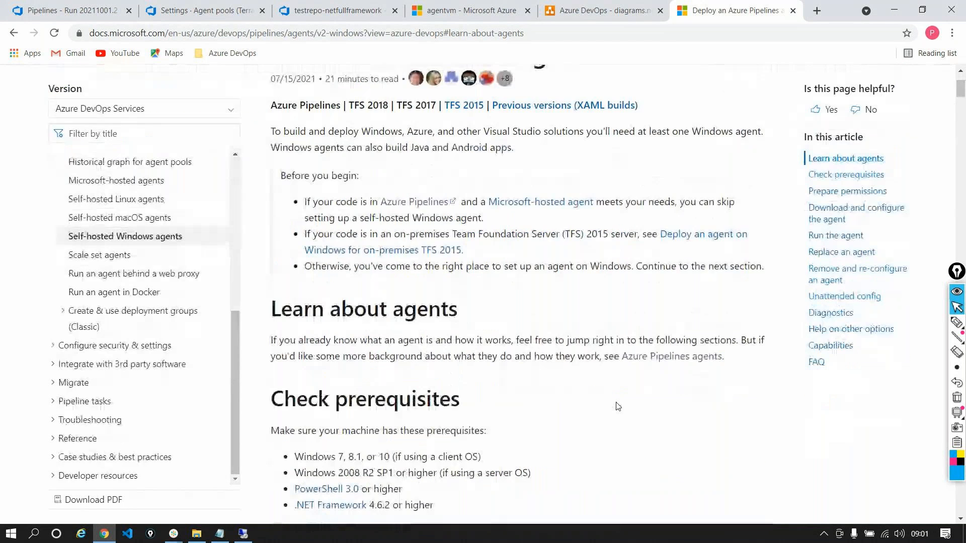
{"action": "scroll", "coordinate": [617, 406], "scroll_direction": "up", "scroll_amount": 2}
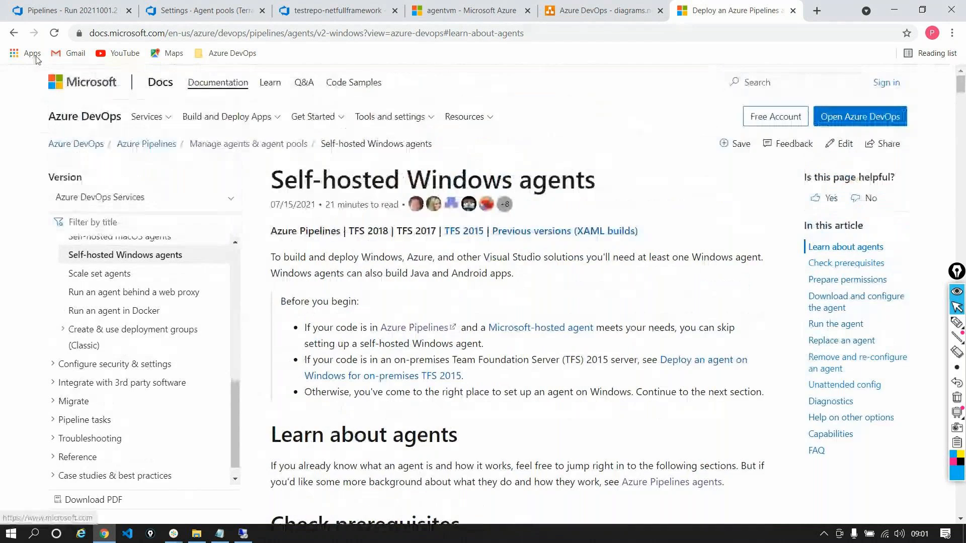
Go back to the Azure Pipelines agents article, open the Docker agent documentation and skim its Windows setup instructions
{"action": "left_click", "coordinate": [13, 33]}
{"action": "scroll", "coordinate": [429, 283], "scroll_direction": "up", "scroll_amount": 5}
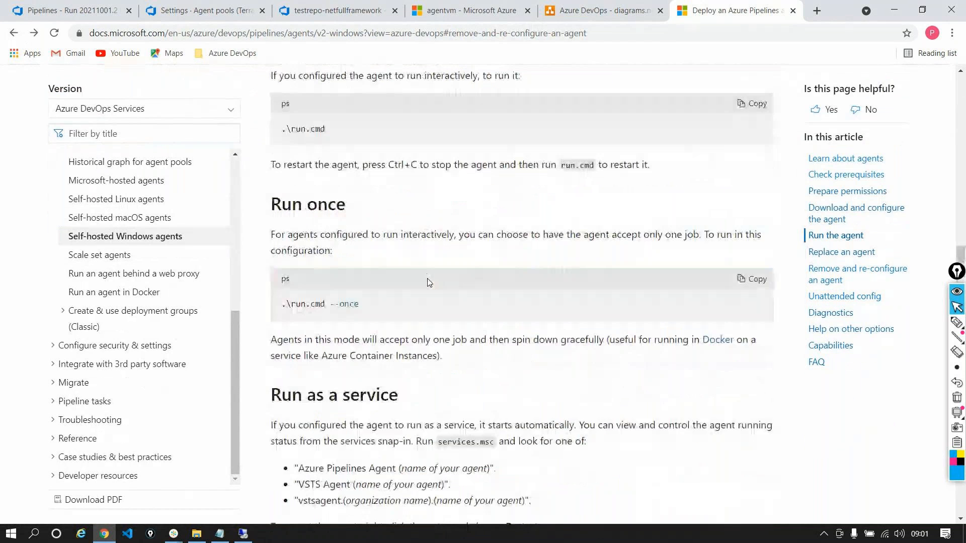
{"action": "left_click", "coordinate": [13, 32]}
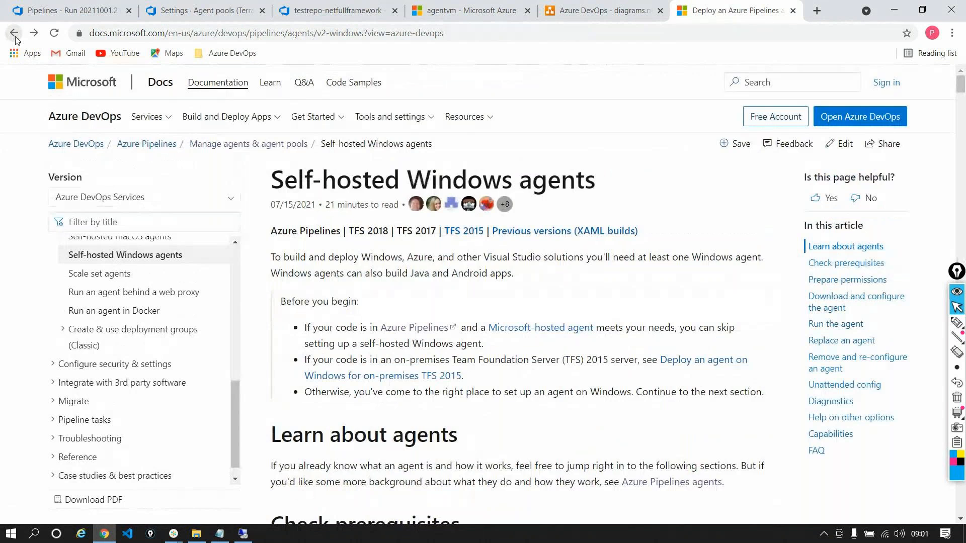
{"action": "left_click", "coordinate": [16, 37]}
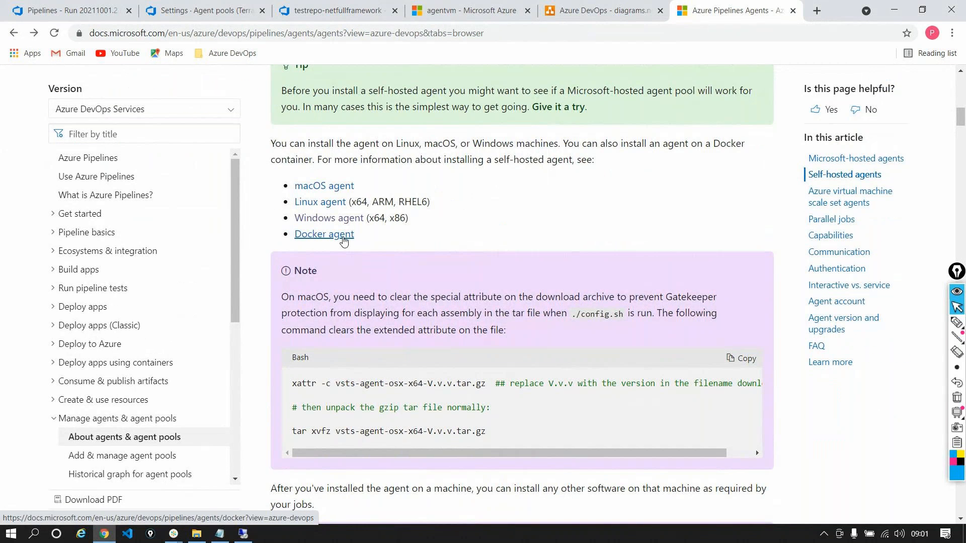
{"action": "left_click", "coordinate": [344, 241]}
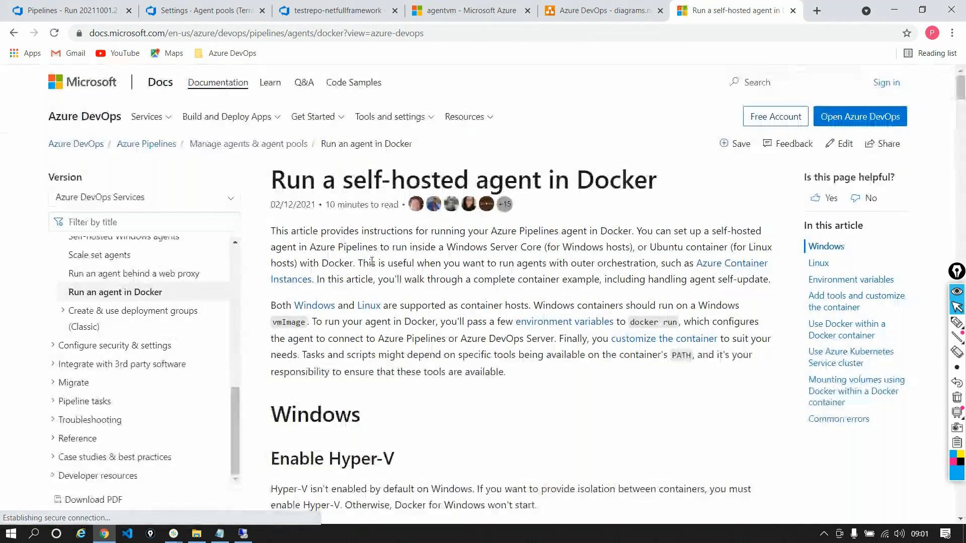
{"action": "scroll", "coordinate": [371, 261], "scroll_direction": "down", "scroll_amount": 10}
{"action": "scroll", "coordinate": [451, 293], "scroll_direction": "down", "scroll_amount": 7}
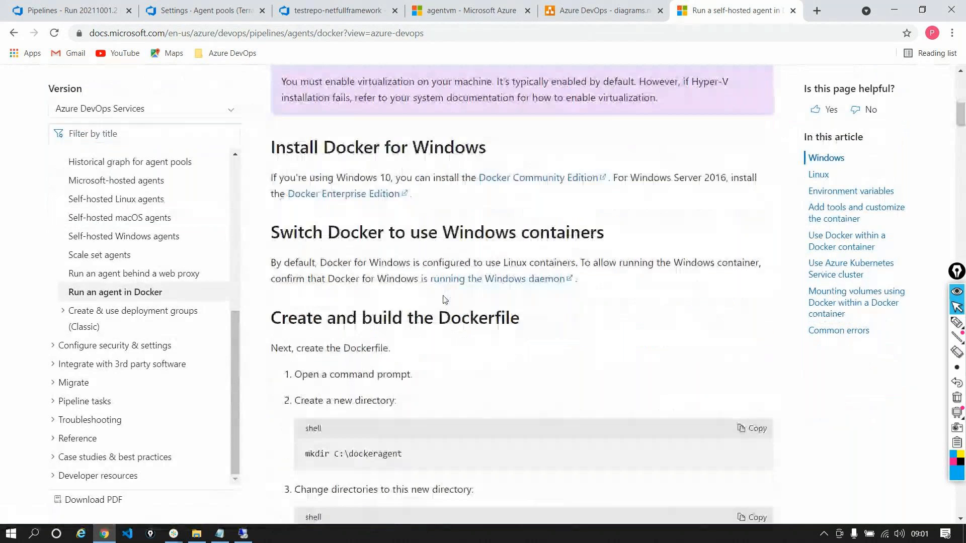
{"action": "scroll", "coordinate": [446, 299], "scroll_direction": "up", "scroll_amount": 14}
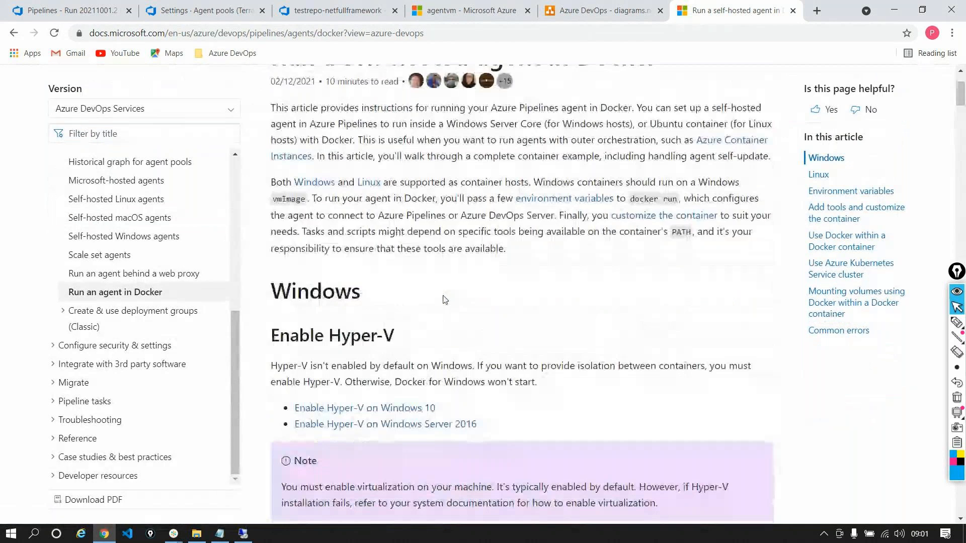
{"action": "scroll", "coordinate": [445, 300], "scroll_direction": "up", "scroll_amount": 3}
Return to the Azure Pipelines agents article and view its introduction and Microsoft-hosted agents section
{"action": "left_click", "coordinate": [13, 33]}
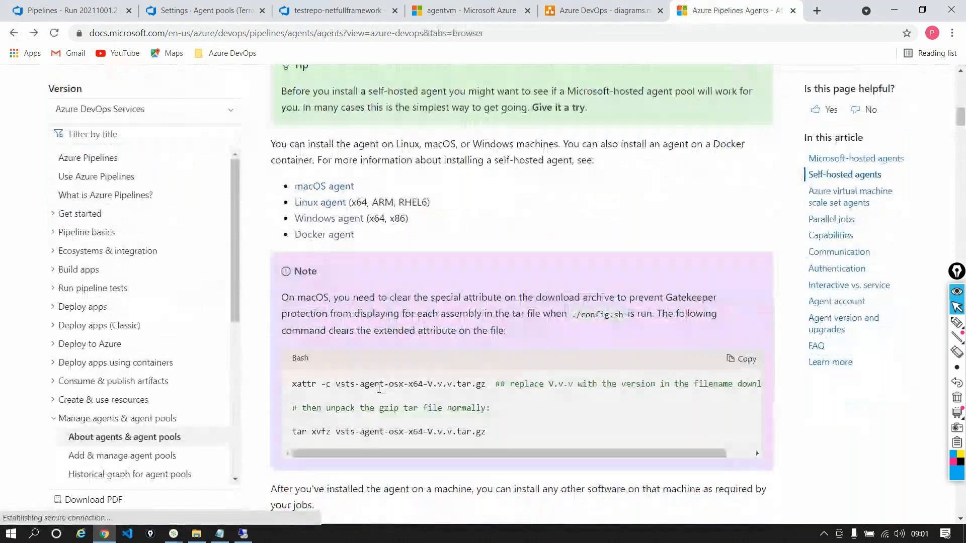
{"action": "scroll", "coordinate": [439, 411], "scroll_direction": "up", "scroll_amount": 10}
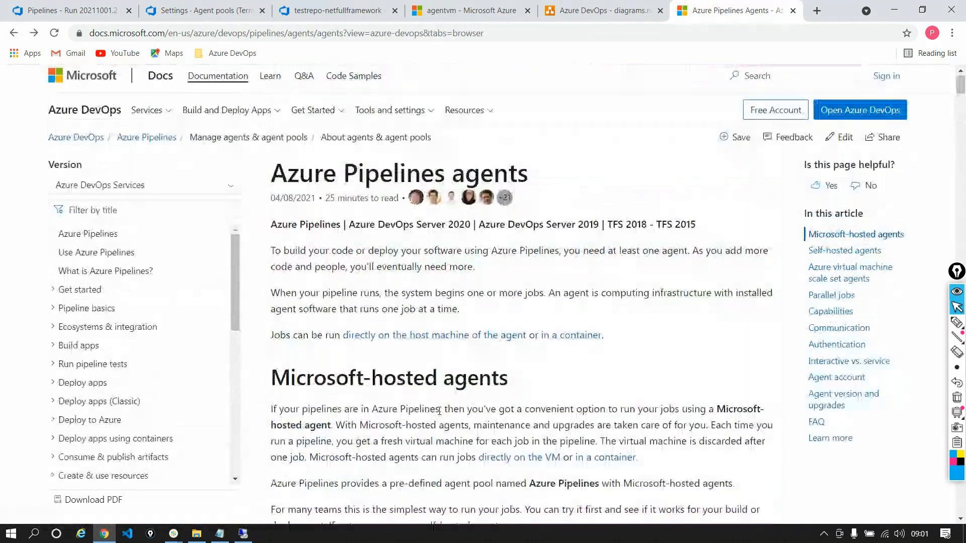
{"action": "scroll", "coordinate": [440, 411], "scroll_direction": "up", "scroll_amount": 1}
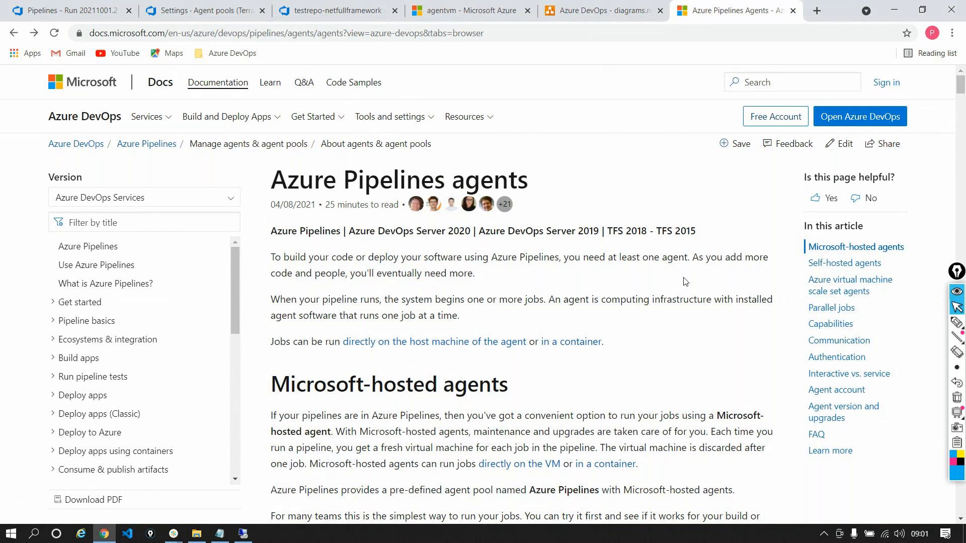
Check the On-Cloudpool agents list again and return to the logs of pipeline run 20211001.2
{"action": "left_click", "coordinate": [240, 5]}
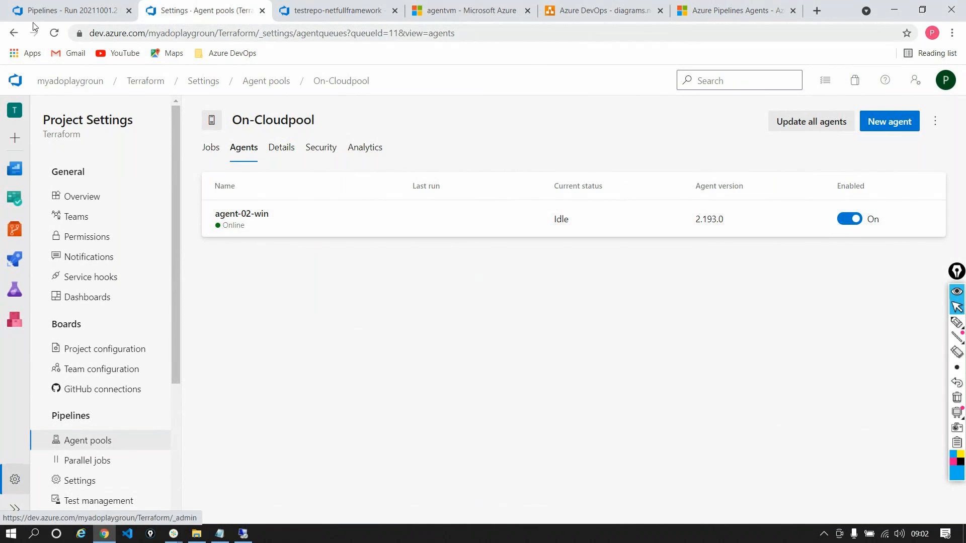
{"action": "left_click", "coordinate": [29, 5]}
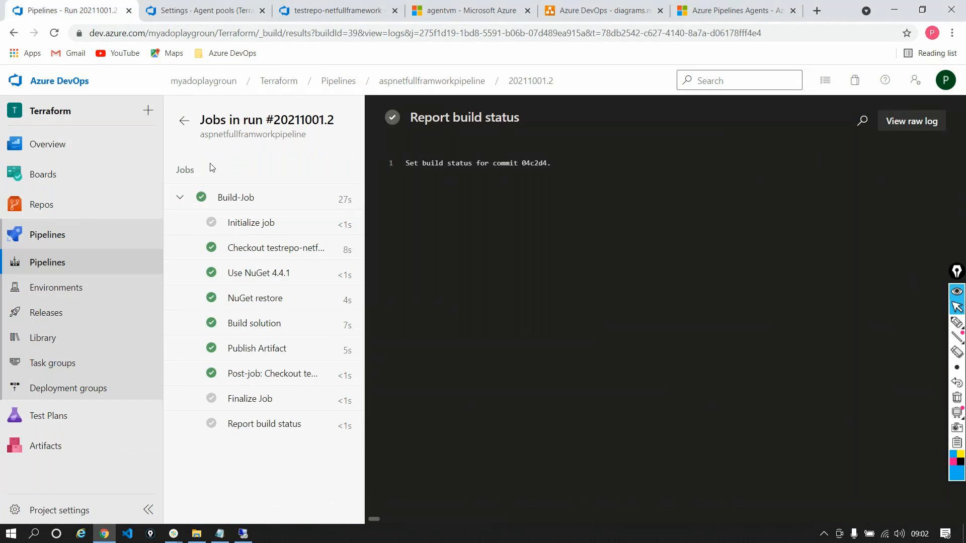
Start a new run of aspnetfullframworkpipeline on the On-Cloudpool agent pool and open its Build-Job log
{"action": "left_click", "coordinate": [184, 121]}
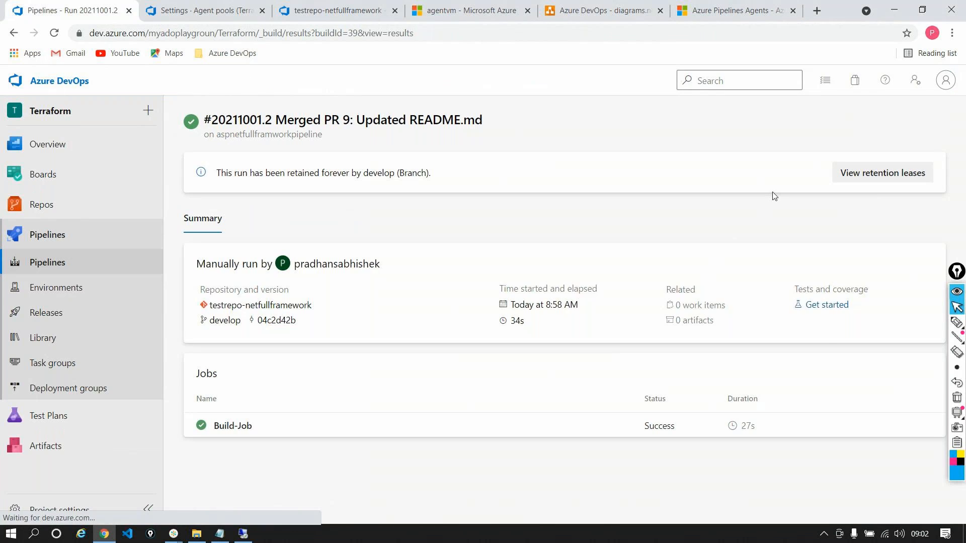
{"action": "left_click", "coordinate": [901, 122]}
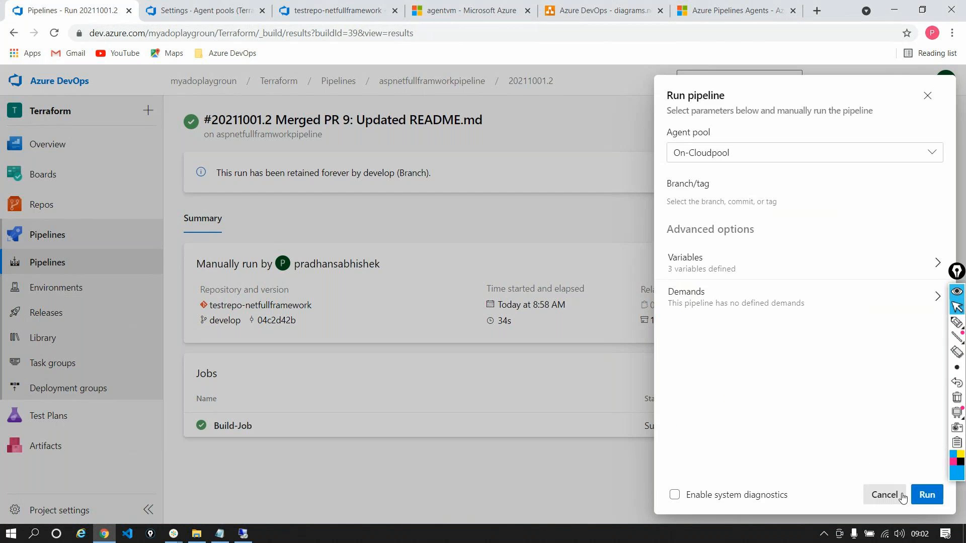
{"action": "left_click", "coordinate": [926, 495]}
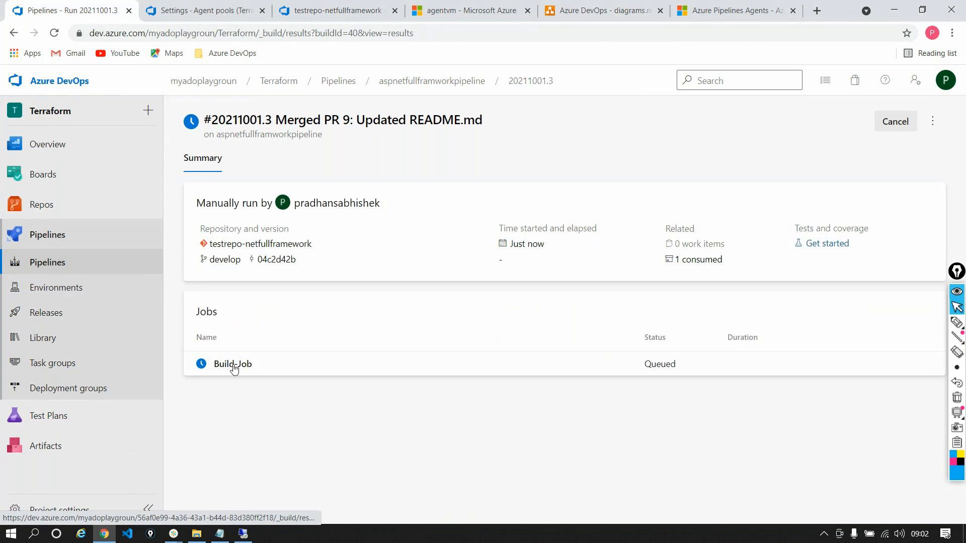
{"action": "left_click", "coordinate": [383, 363]}
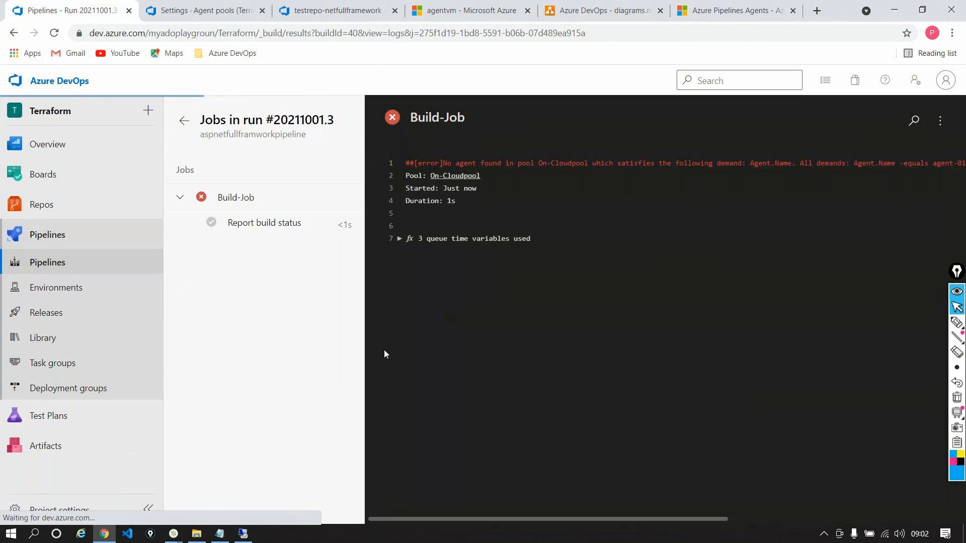
Examine the Build-Job error message in the log and the Errors and Jobs sections of the run summary
{"action": "left_click_drag", "start_coordinate": [569, 177], "coordinate": [541, 160]}
{"action": "triple_click", "coordinate": [542, 161]}
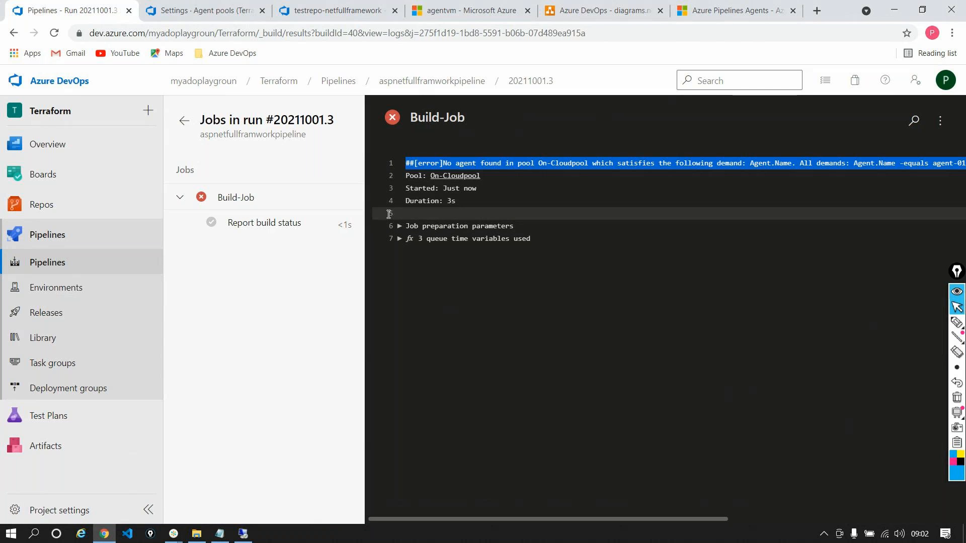
{"action": "left_click", "coordinate": [184, 121]}
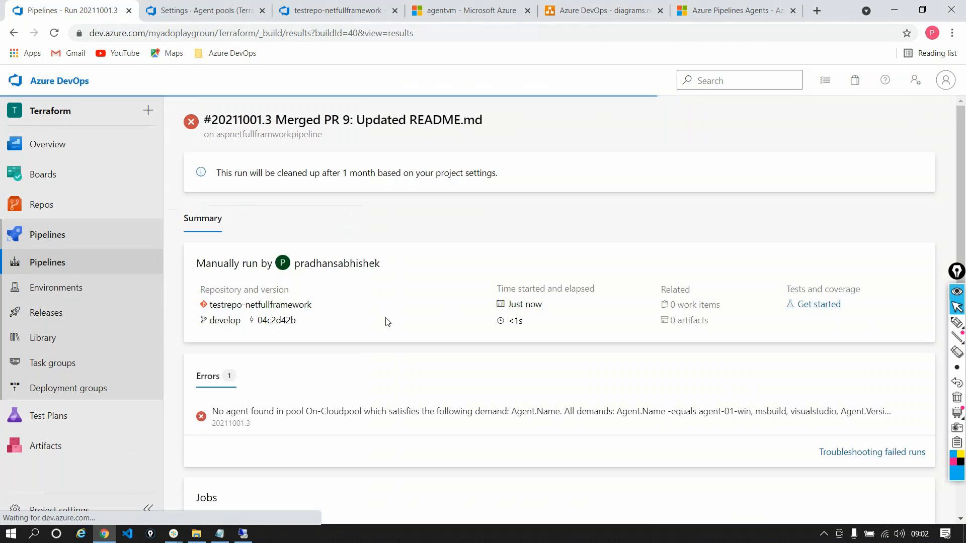
{"action": "scroll", "coordinate": [388, 344], "scroll_direction": "down", "scroll_amount": 1}
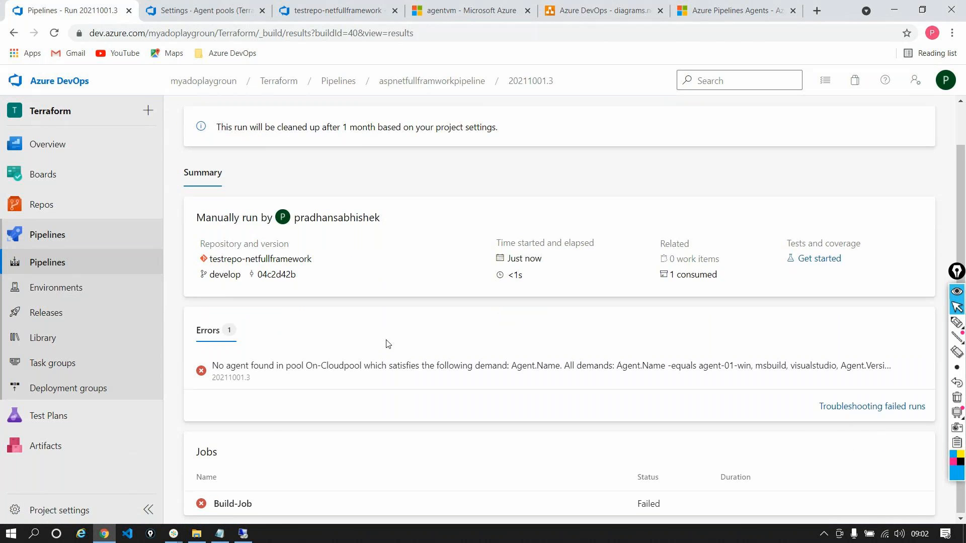
{"action": "scroll", "coordinate": [387, 344], "scroll_direction": "up", "scroll_amount": 1}
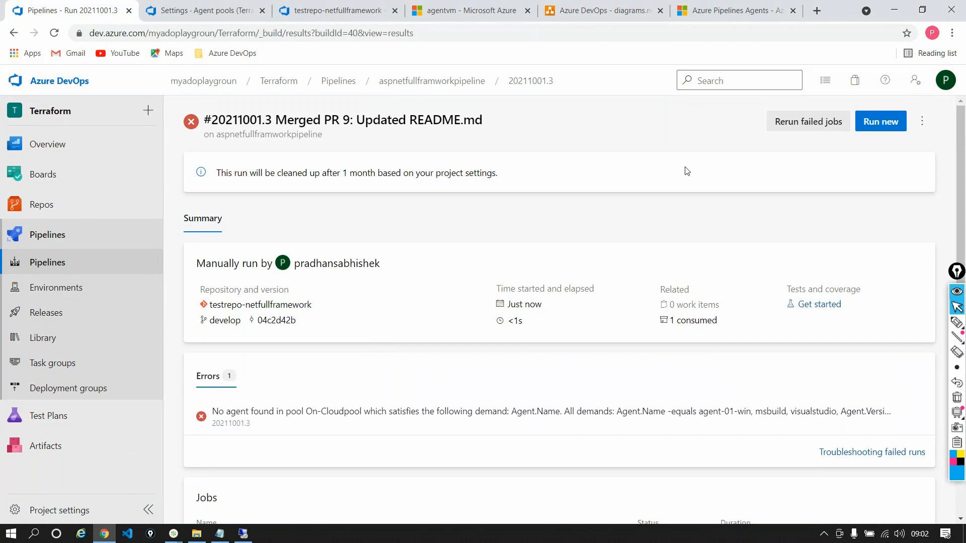
{"action": "left_click", "coordinate": [898, 126]}
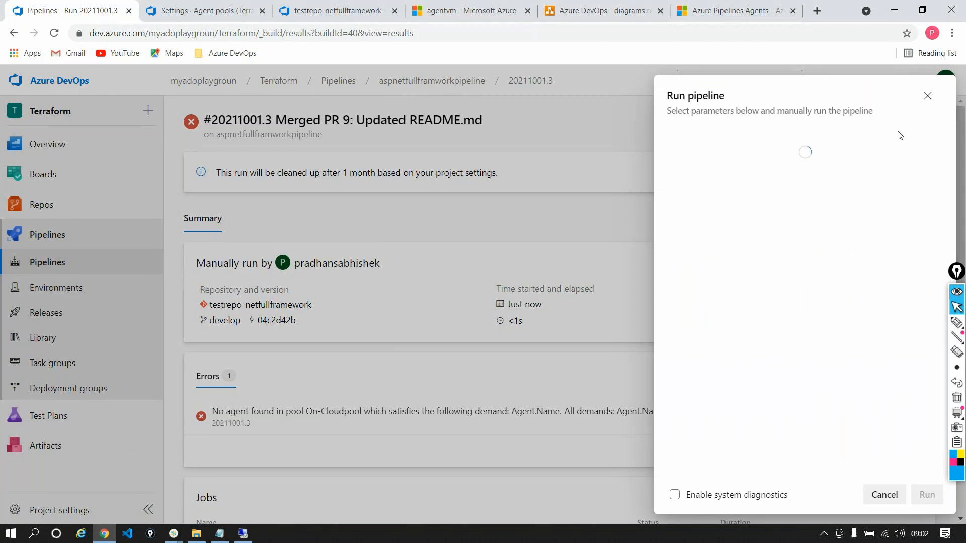
{"action": "left_click", "coordinate": [672, 308]}
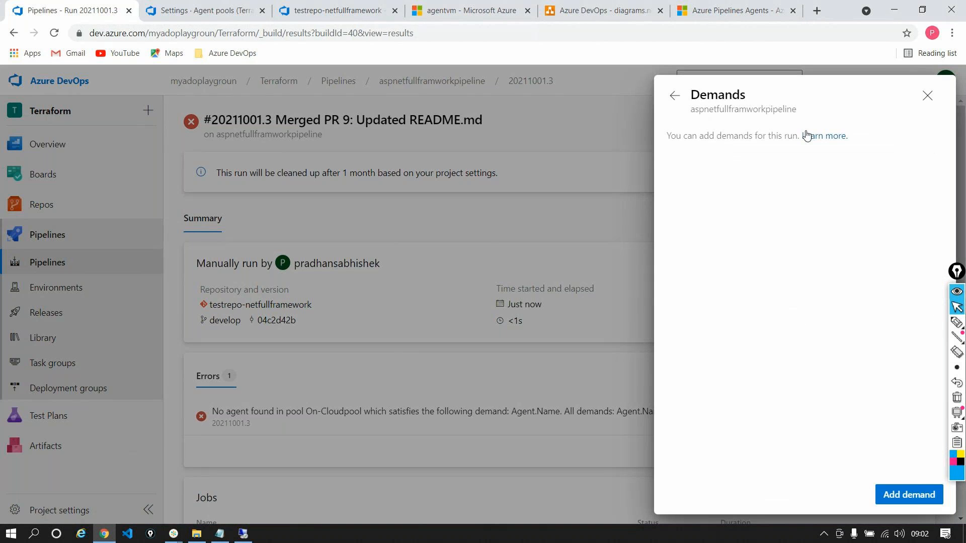
{"action": "left_click", "coordinate": [927, 97]}
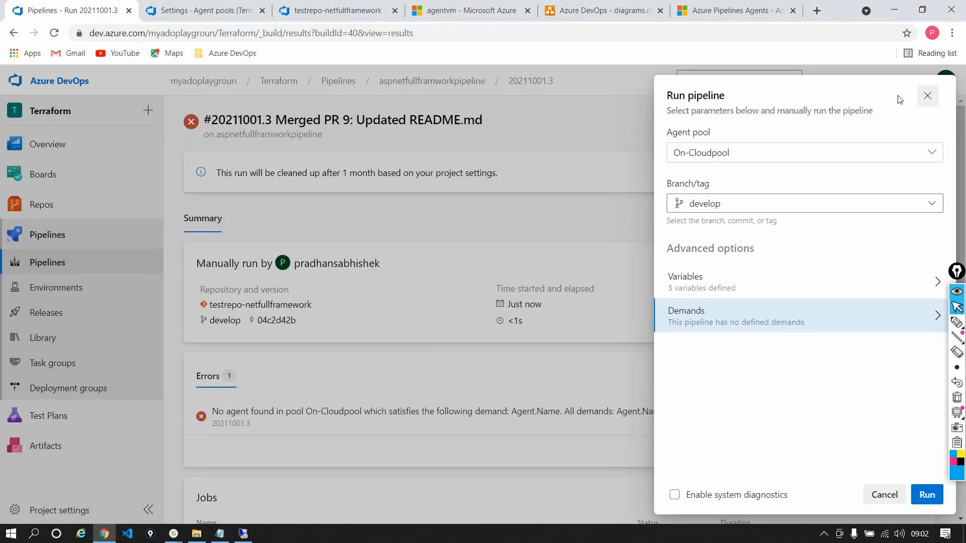
{"action": "left_click", "coordinate": [928, 96]}
Edit the pipeline from the failed run and delete the Agent.Name demand from the Build-Job agent job
{"action": "left_click", "coordinate": [922, 121]}
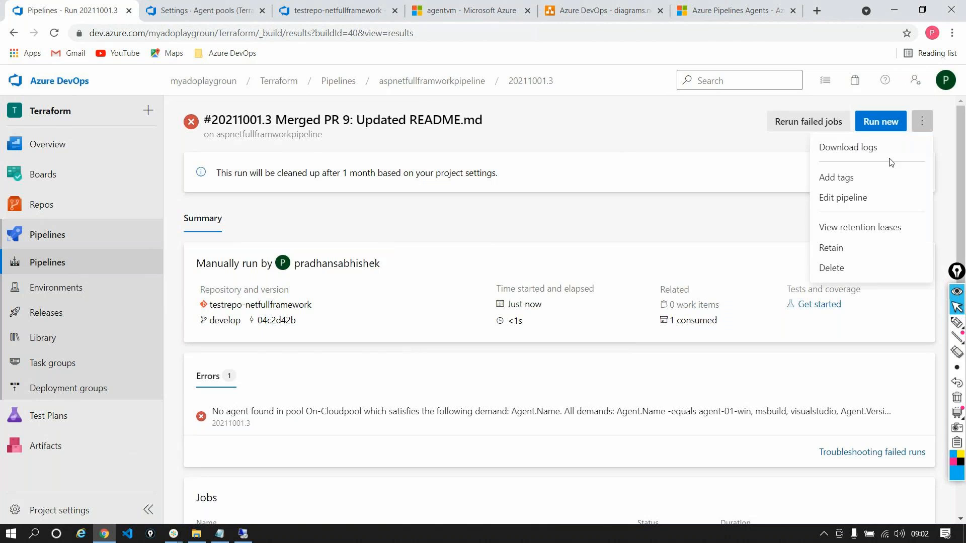
{"action": "left_click", "coordinate": [861, 197]}
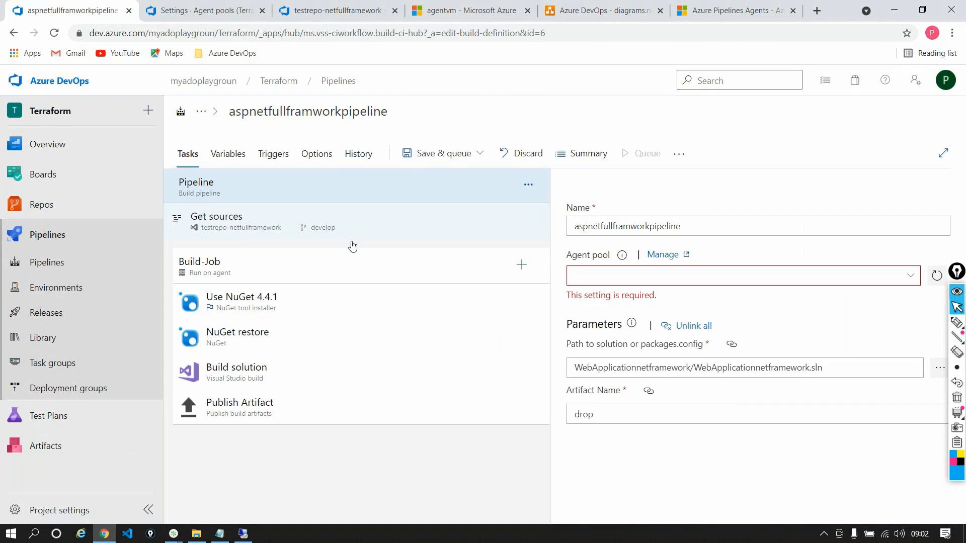
{"action": "left_click", "coordinate": [273, 278]}
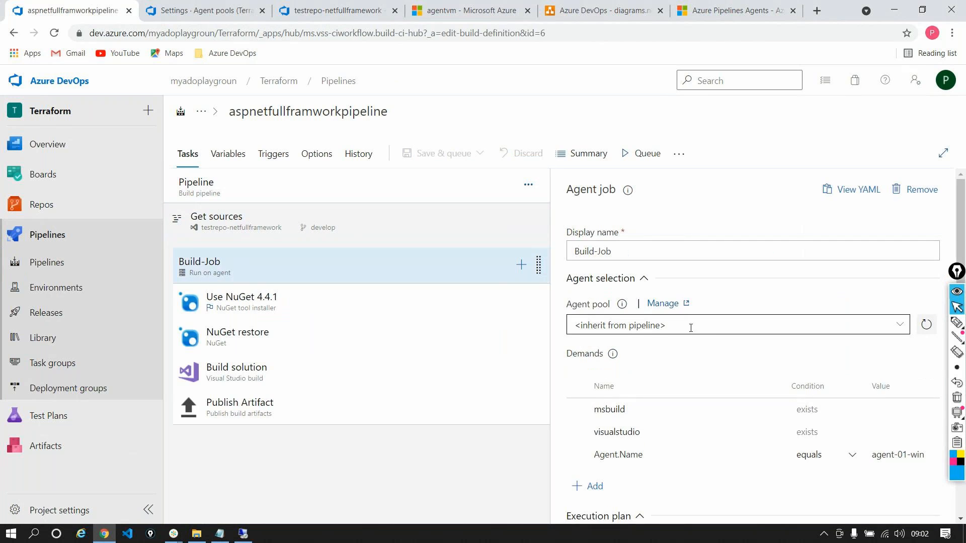
{"action": "scroll", "coordinate": [740, 364], "scroll_direction": "down", "scroll_amount": 2}
{"action": "mouse_move", "coordinate": [771, 329]}
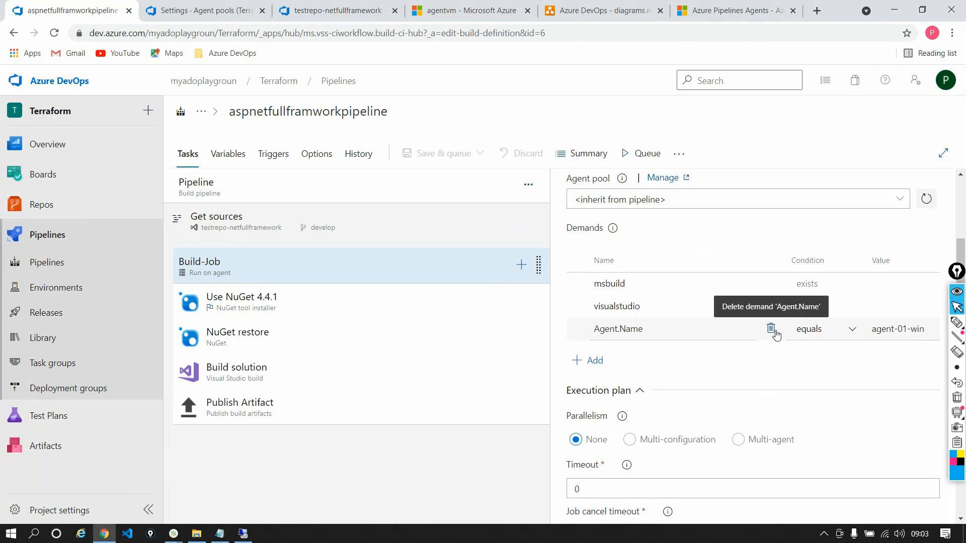
{"action": "left_click", "coordinate": [771, 329]}
{"action": "scroll", "coordinate": [777, 333], "scroll_direction": "up", "scroll_amount": 3}
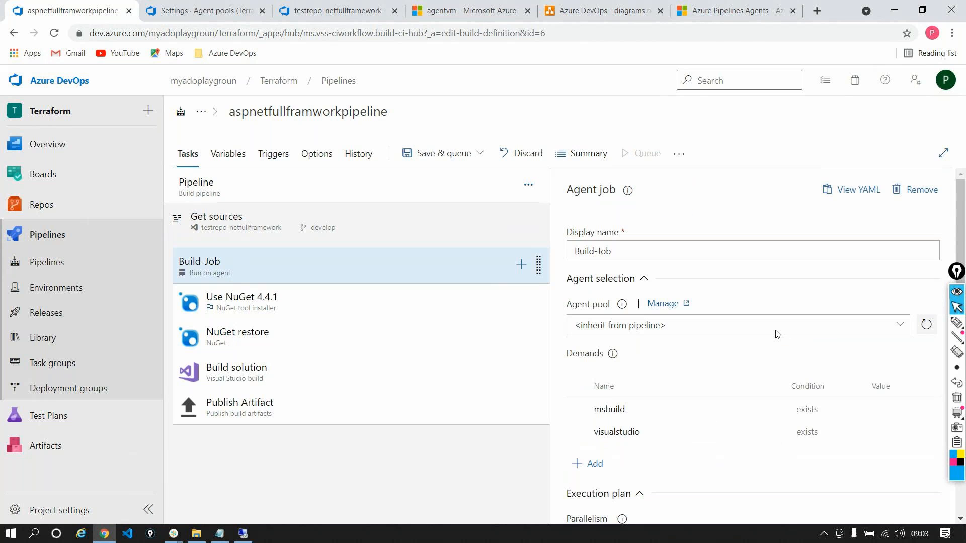
Save the pipeline without queuing it, with the comment "Removed the demand"
{"action": "left_click", "coordinate": [479, 154]}
{"action": "left_click", "coordinate": [417, 199]}
{"action": "type", "text": "Removed the demand"}
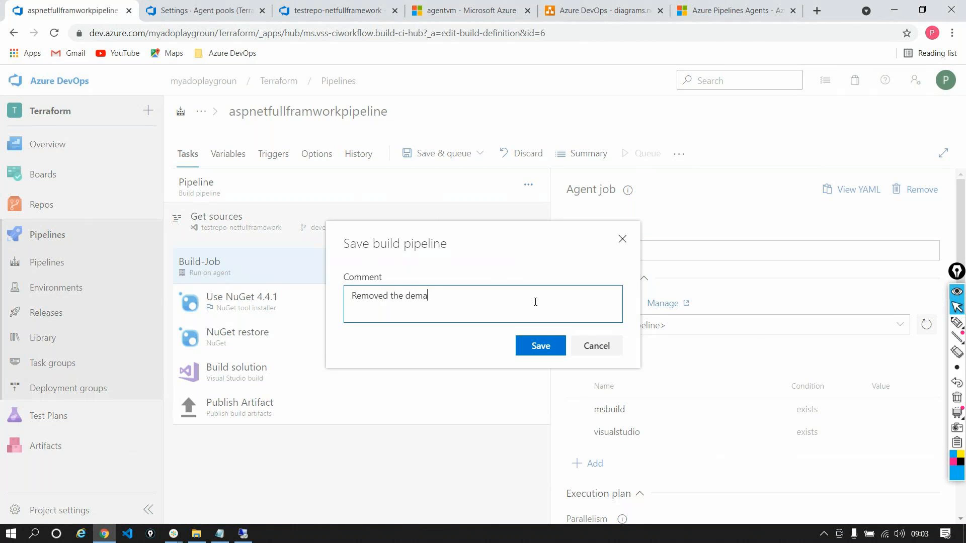
{"action": "left_click", "coordinate": [540, 345]}
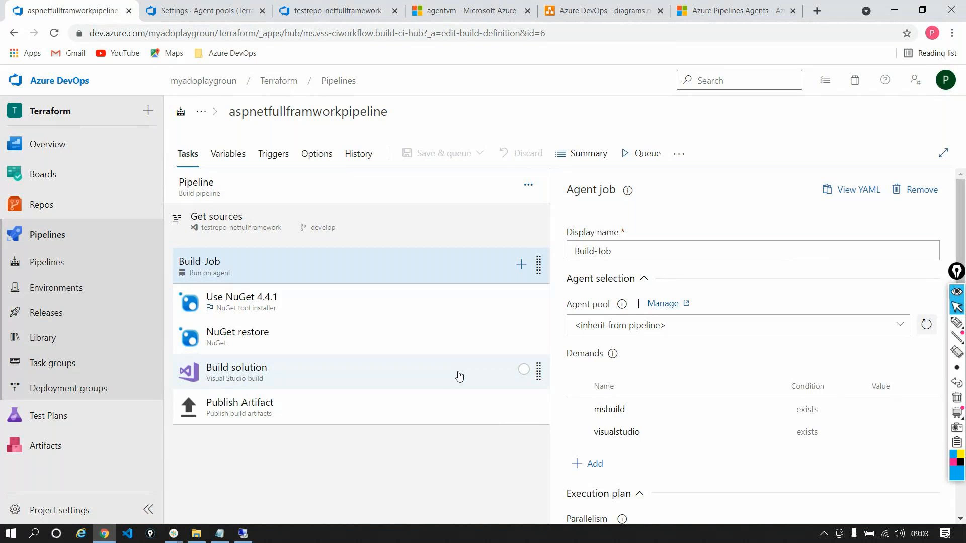
Switch to the agent VM's remote desktop, inspect the _work folder inside C:\agent-02, and return to the pipeline editor
{"action": "left_click", "coordinate": [243, 534]}
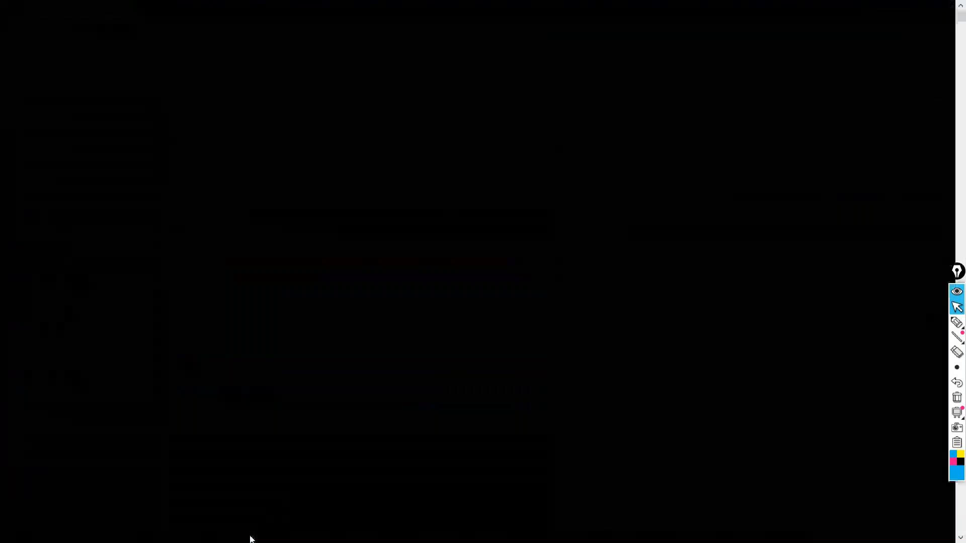
{"action": "left_click", "coordinate": [586, 61]}
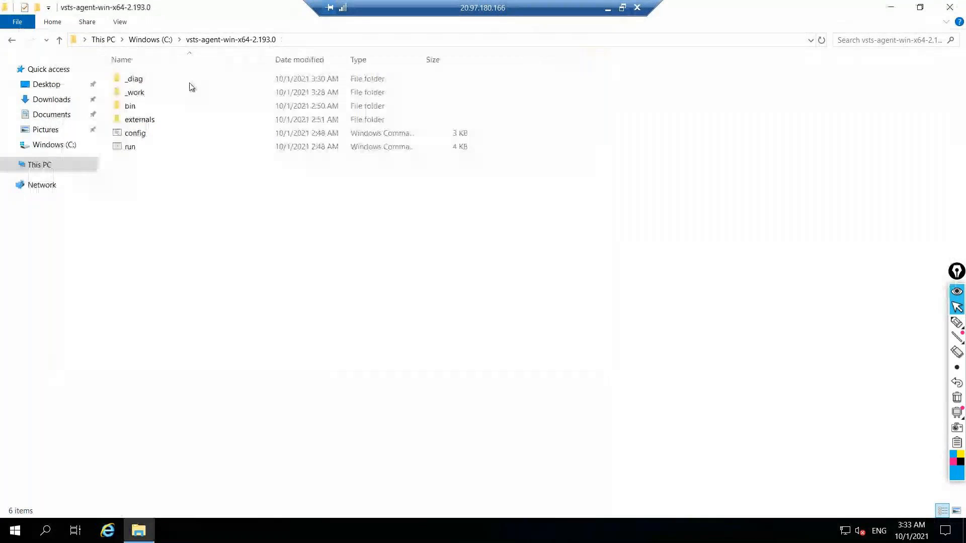
{"action": "left_click", "coordinate": [12, 41]}
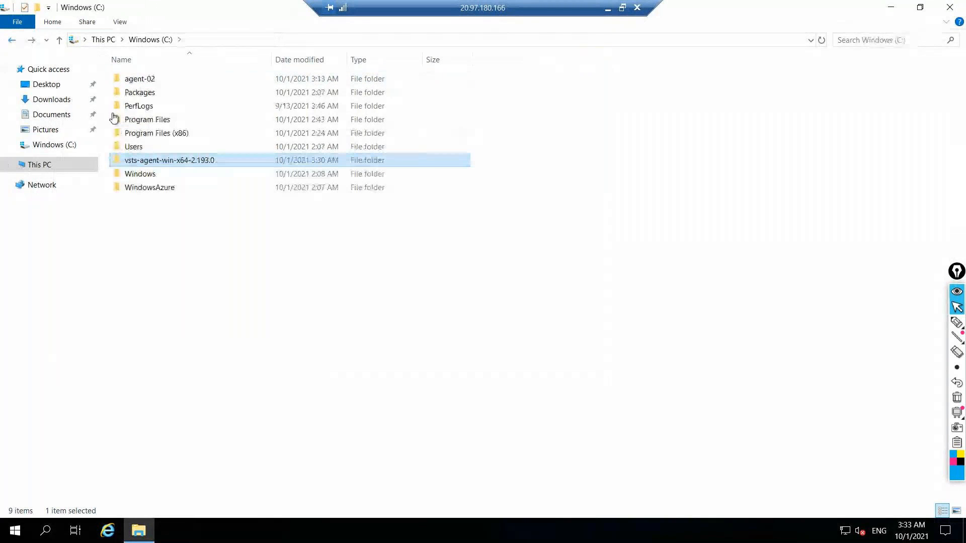
{"action": "double_click", "coordinate": [135, 79]}
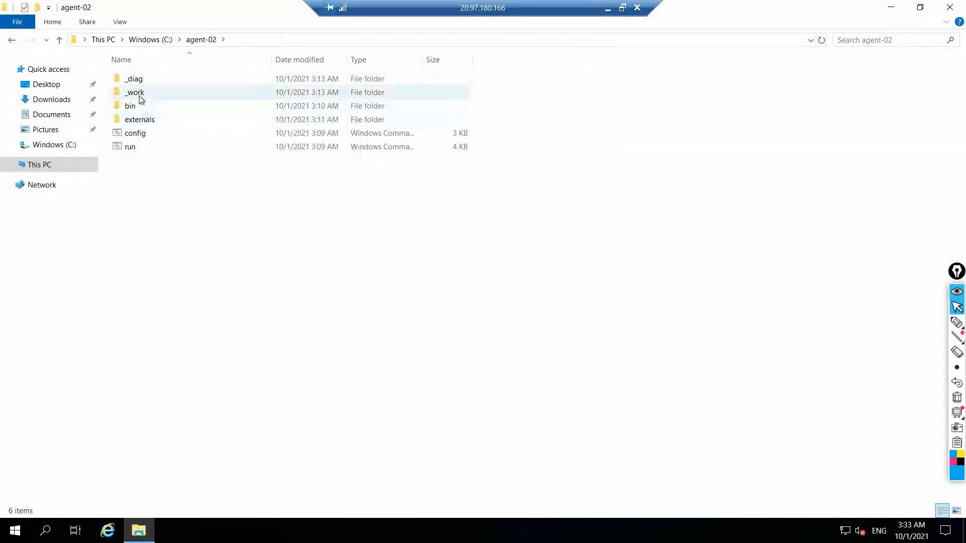
{"action": "double_click", "coordinate": [136, 93]}
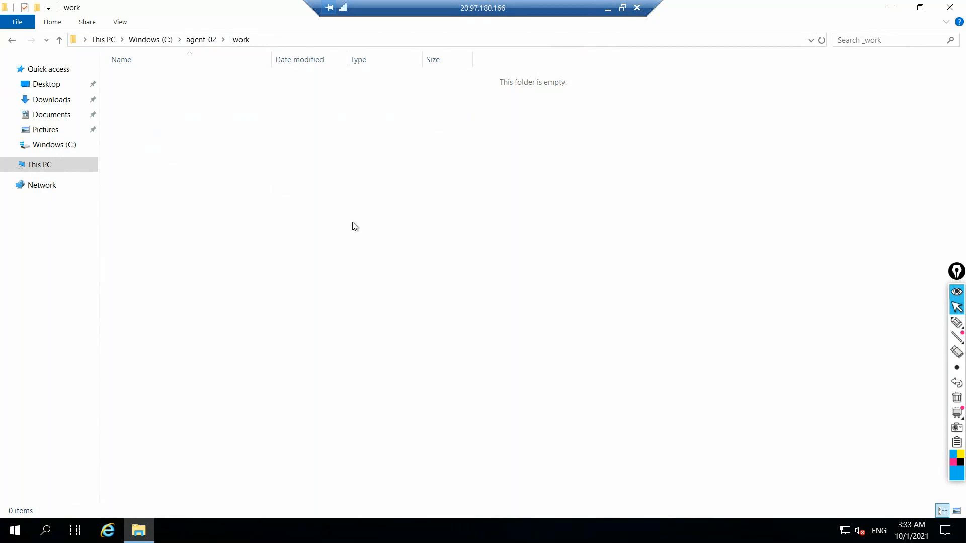
{"action": "left_click", "coordinate": [607, 8]}
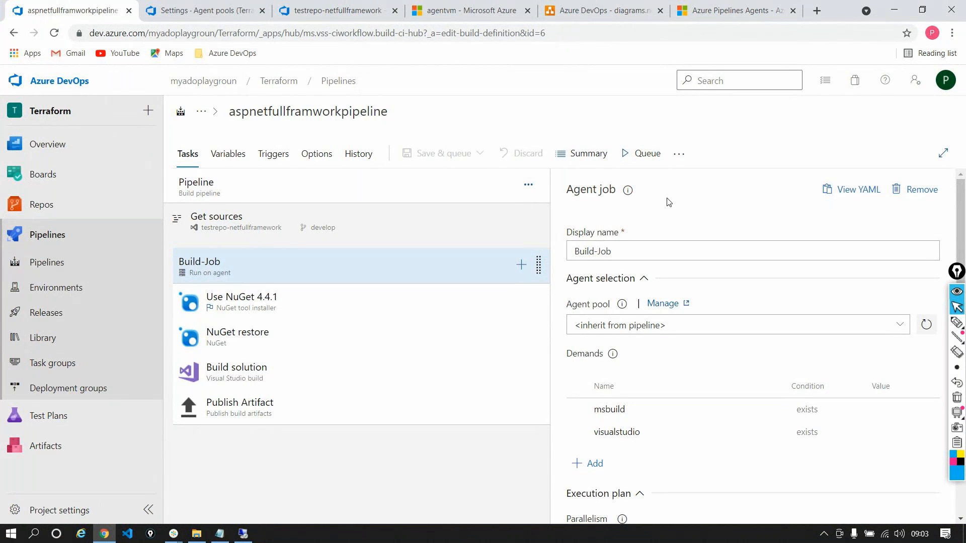
Search the web for "azure devops predefined variables" and open the Use predefined variables article in the Microsoft documentation
{"action": "left_click", "coordinate": [714, 16]}
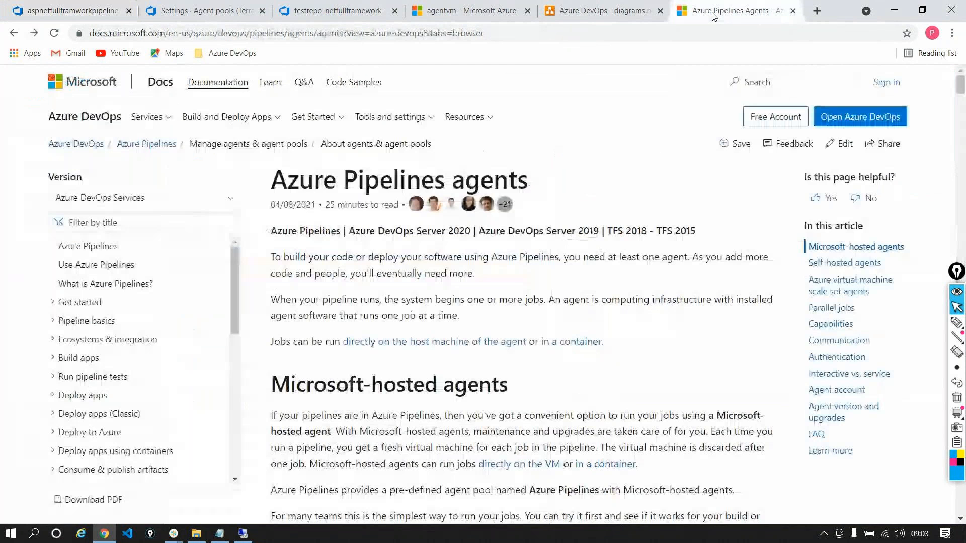
{"action": "left_click", "coordinate": [428, 33]}
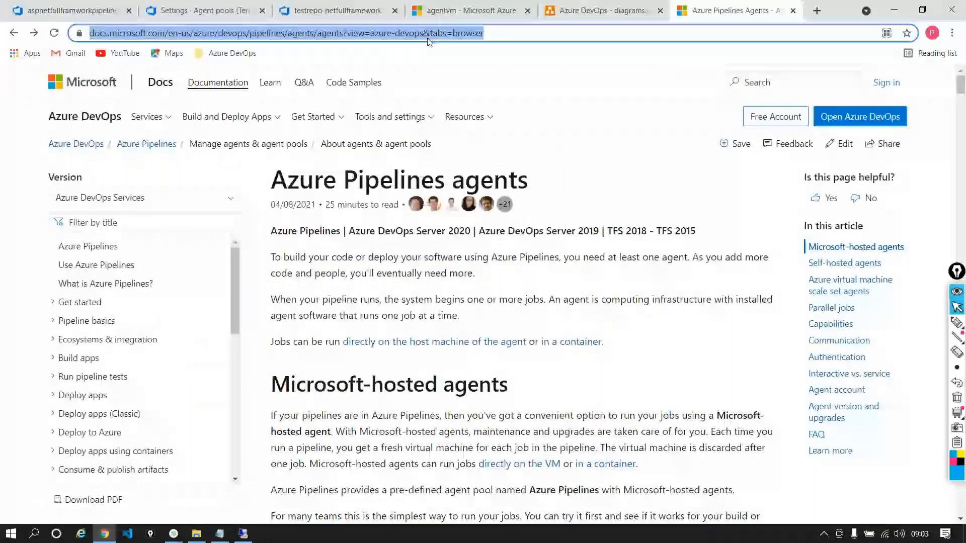
{"action": "type", "text": "azure de"}
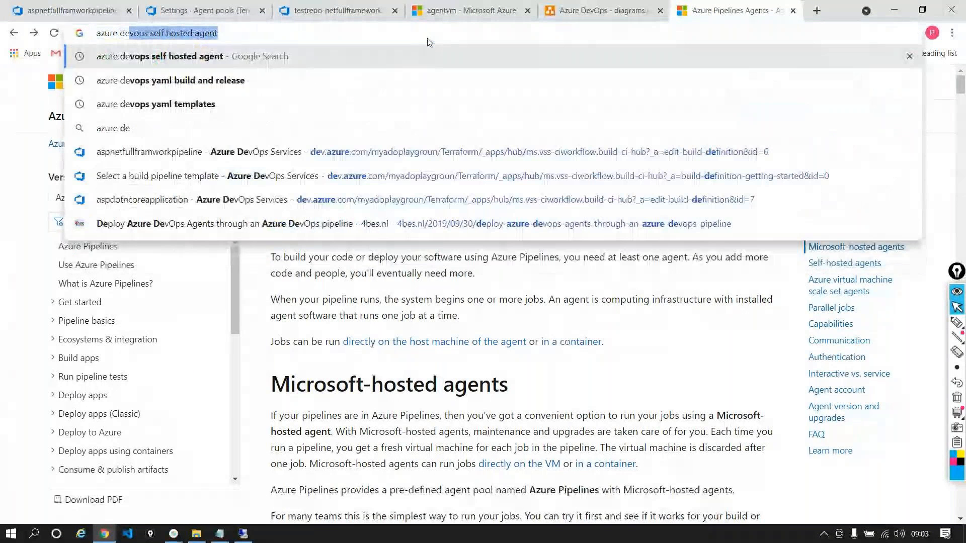
{"action": "type", "text": "vops"}
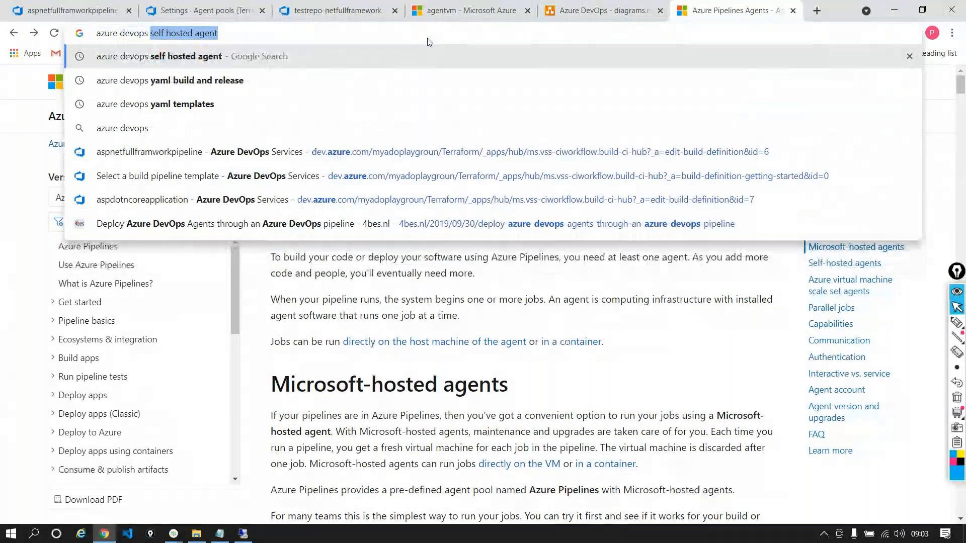
{"action": "type", "text": " pre deployment approval"}
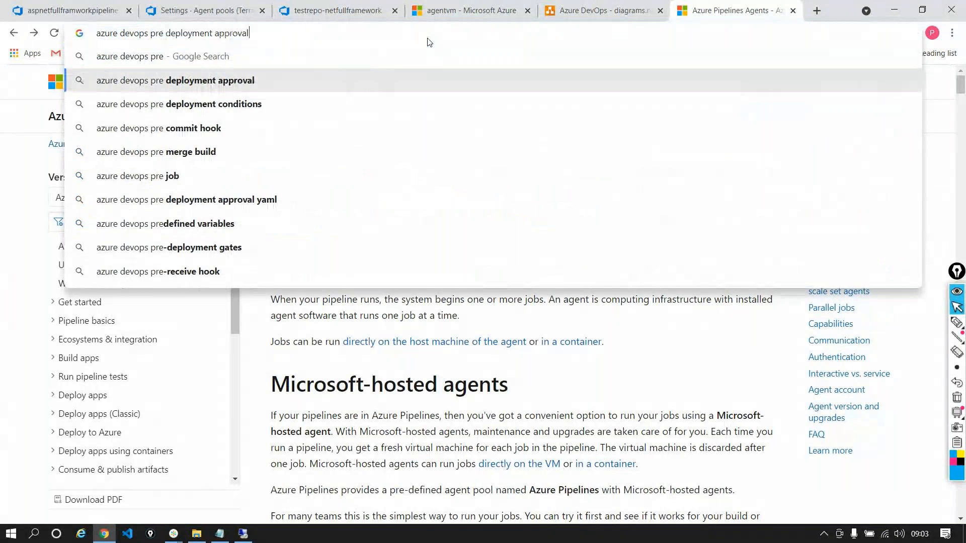
{"action": "key", "text": "BackSpace"}
{"action": "key", "text": "BackSpace"}
{"action": "key", "text": "BackSpace"}
{"action": "key", "text": "BackSpace"}
{"action": "key", "text": "BackSpace"}
{"action": "key", "text": "BackSpace"}
{"action": "key", "text": "BackSpace"}
{"action": "key", "text": "BackSpace"}
{"action": "key", "text": "BackSpace"}
{"action": "key", "text": "BackSpace"}
{"action": "key", "text": "BackSpace"}
{"action": "key", "text": "BackSpace"}
{"action": "key", "text": "BackSpace"}
{"action": "key", "text": "BackSpace"}
{"action": "key", "text": "BackSpace"}
{"action": "key", "text": "BackSpace"}
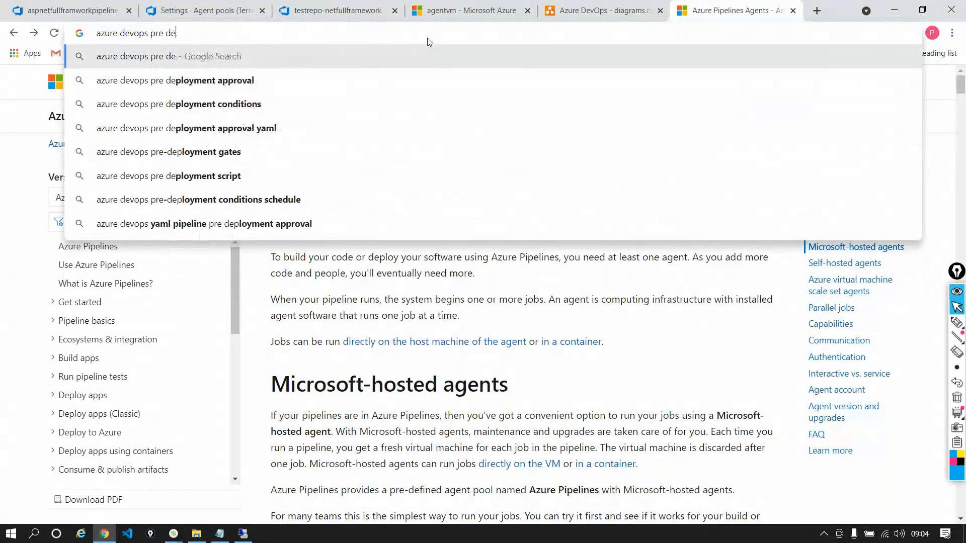
{"action": "key", "text": "BackSpace"}
{"action": "key", "text": "BackSpace"}
{"action": "key", "text": "BackSpace"}
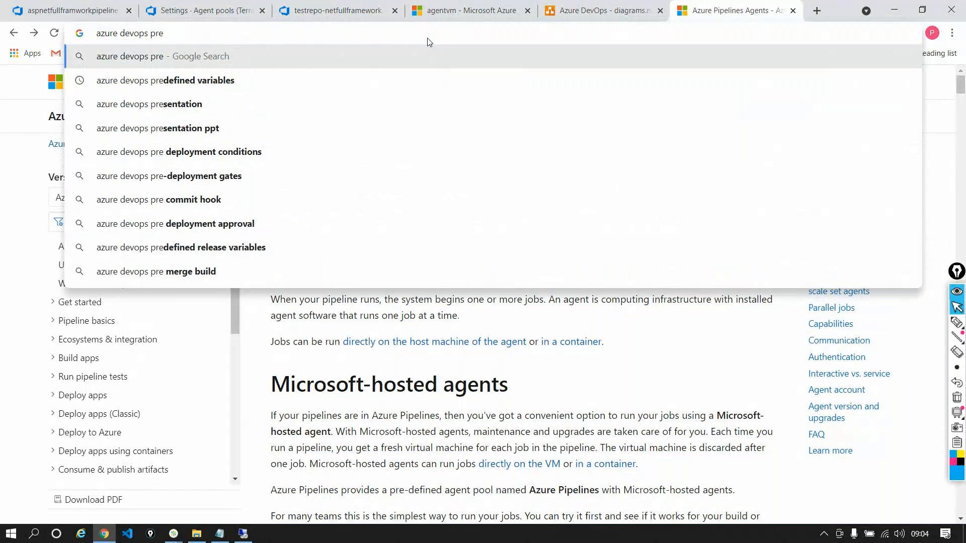
{"action": "key", "text": "Down"}
{"action": "key", "text": "Return"}
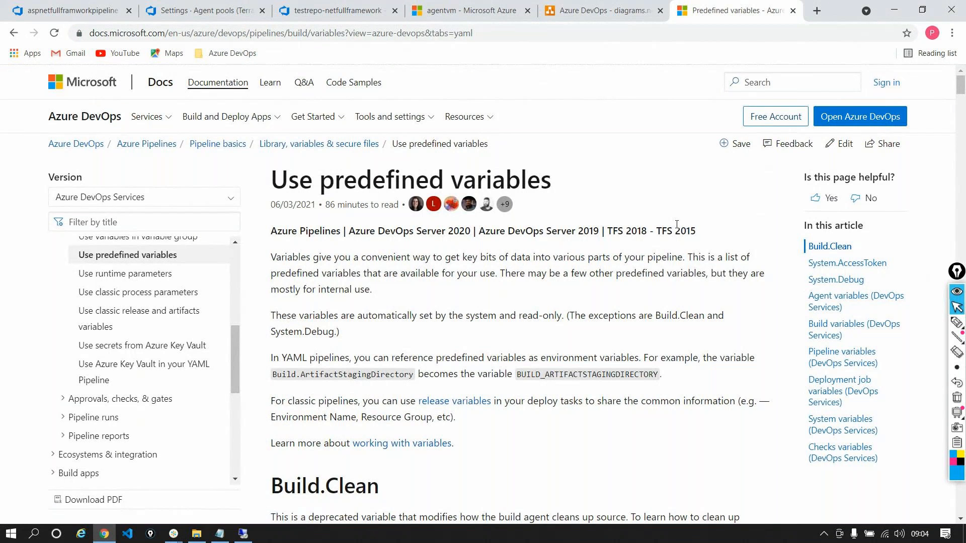
Search the article for "Build.sou" and highlight the Build.SourcesDirectory variable in the Build.Repository.LocalPath description
{"action": "key", "text": "ctrl+f"}
{"action": "type", "text": "Buil"}
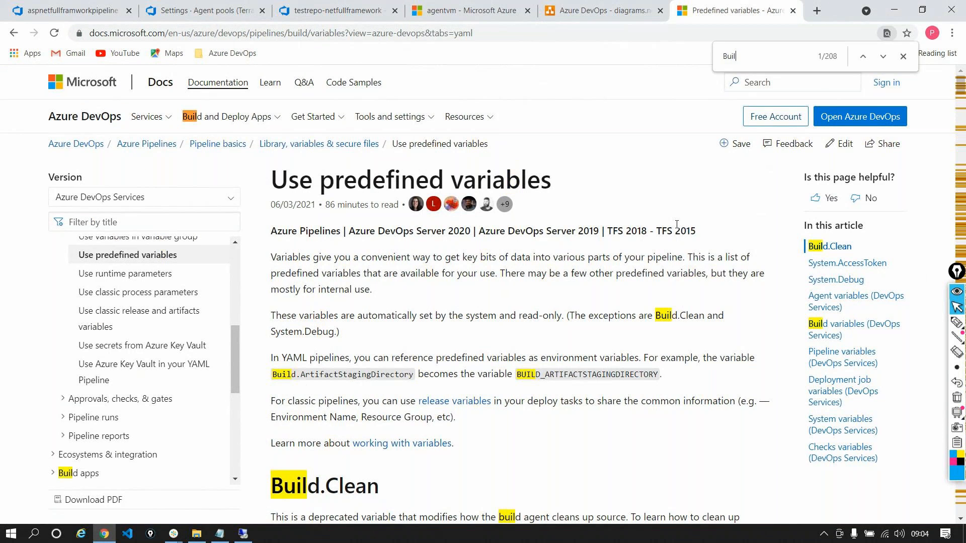
{"action": "type", "text": "d.s"}
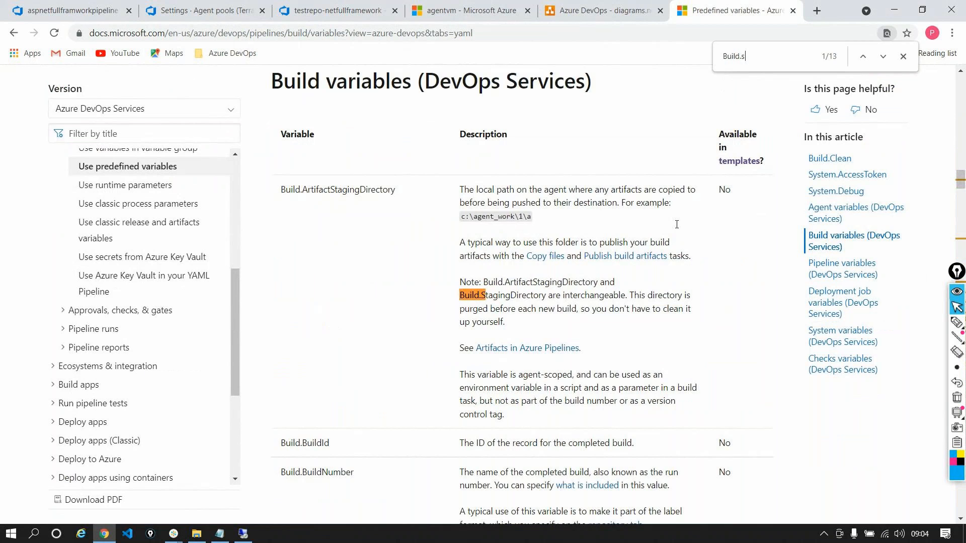
{"action": "type", "text": "ou"}
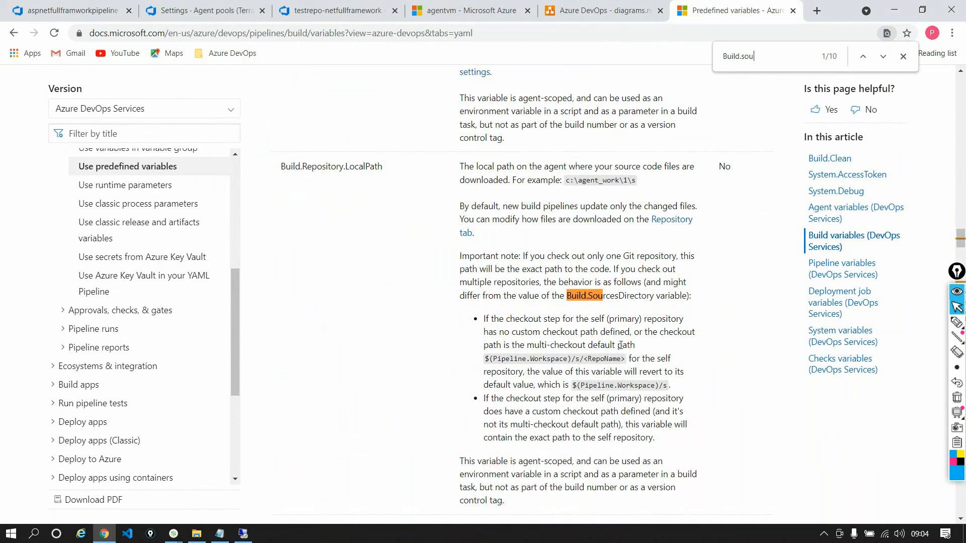
{"action": "triple_click", "coordinate": [587, 306]}
{"action": "left_click", "coordinate": [586, 302]}
{"action": "left_click_drag", "start_coordinate": [567, 296], "coordinate": [655, 296]}
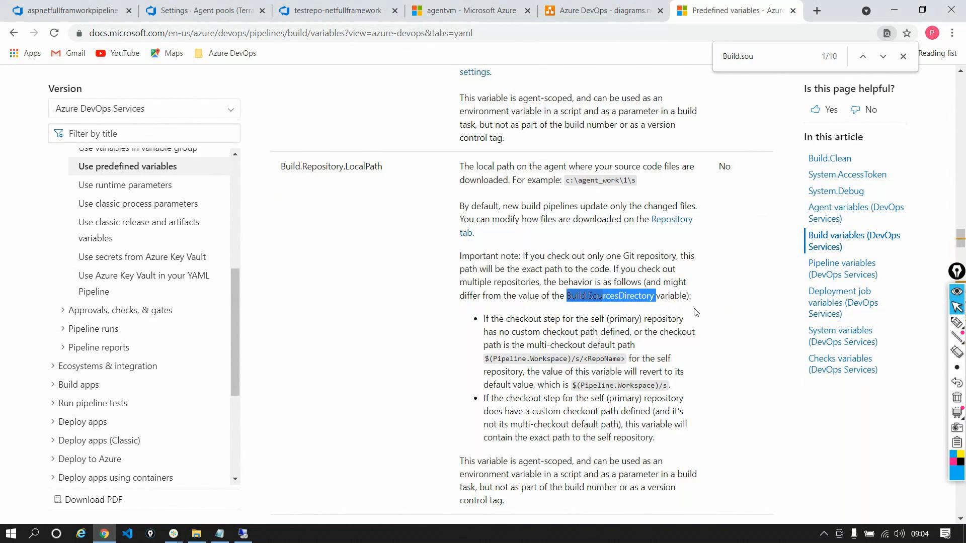
{"action": "left_click", "coordinate": [909, 57]}
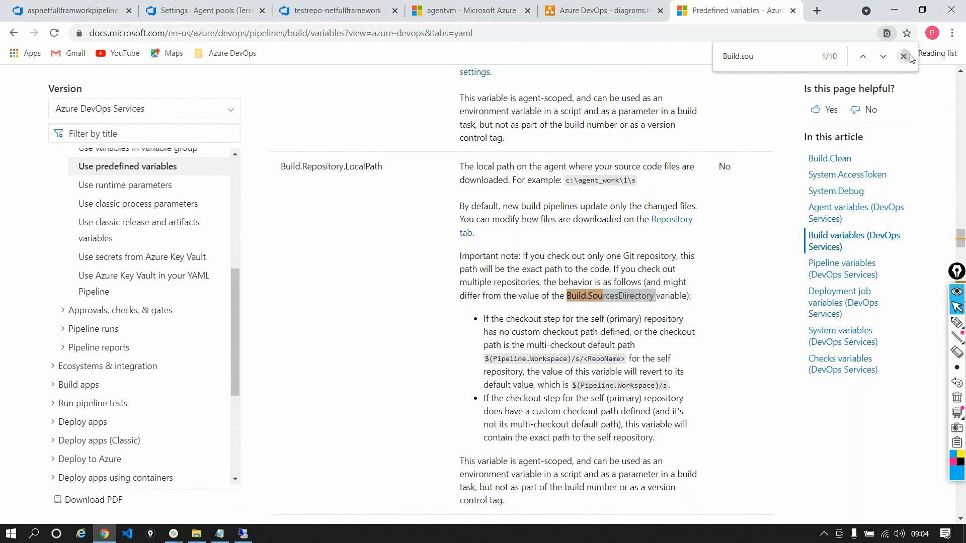
Open Notepad, write the variable reference $(Build.SourcesDirectory) in a new note, and minimize the window
{"action": "key", "text": "super+r"}
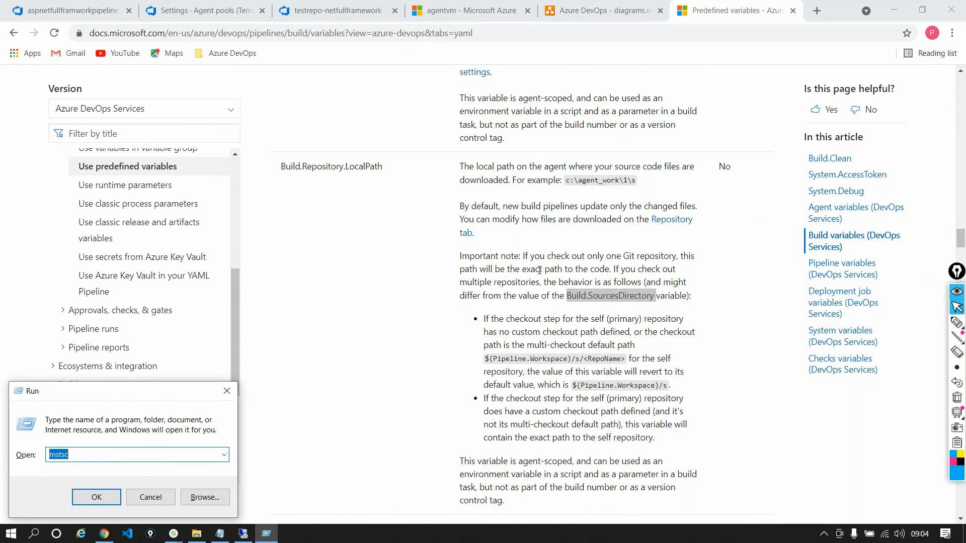
{"action": "type", "text": "notepad"}
{"action": "key", "text": "Return"}
{"action": "type", "text": "$("}
{"action": "type", "text": "Build."}
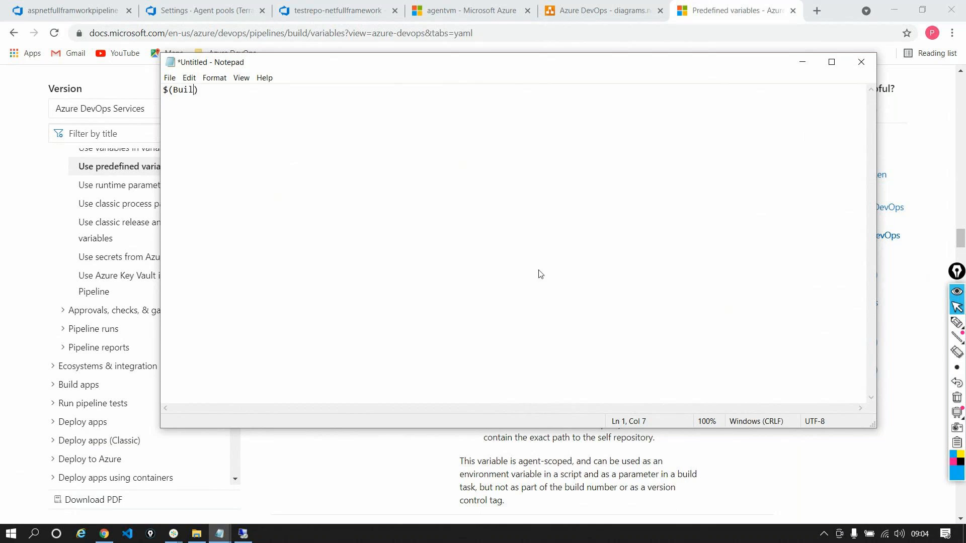
{"action": "type", "text": "SourcesDirectory"}
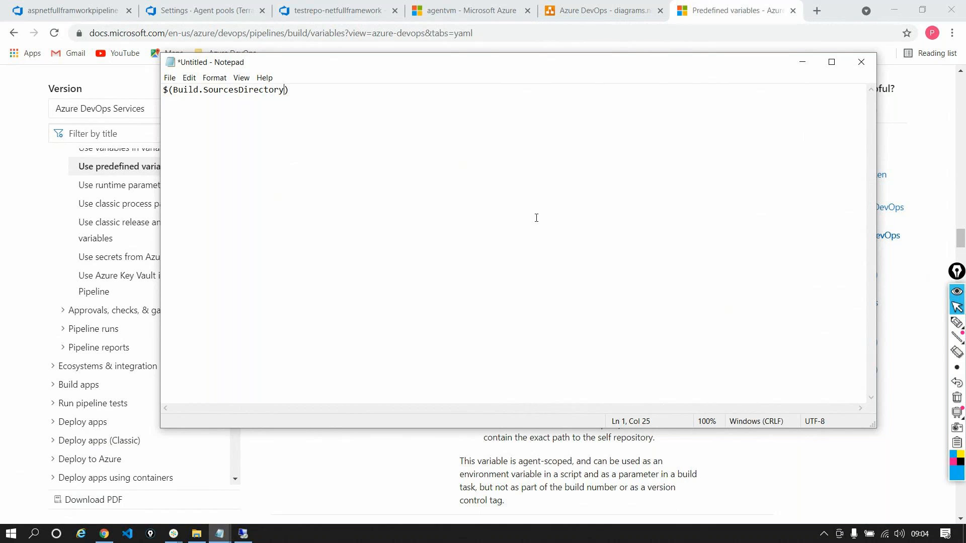
{"action": "left_click", "coordinate": [802, 61]}
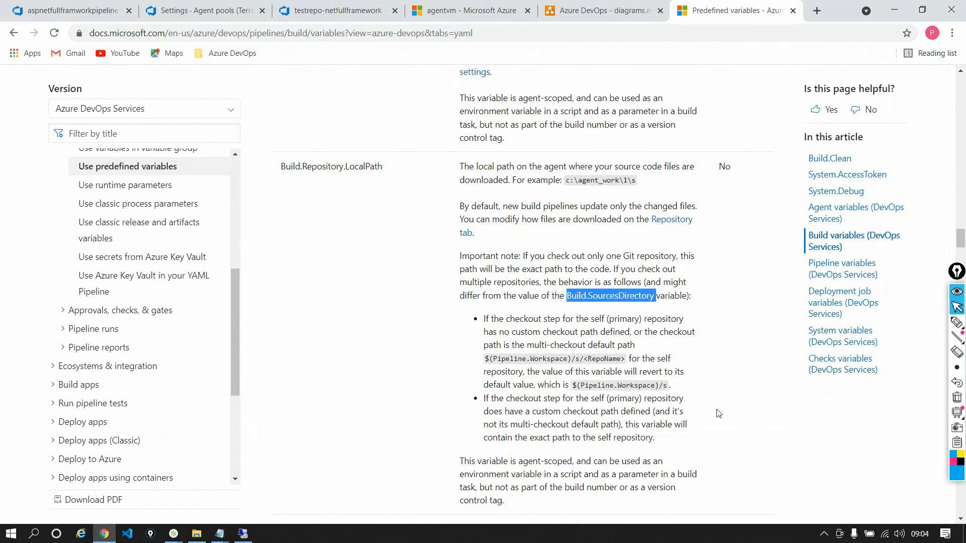
Look through the article's build variables and examine the Build.ArtifactStagingDirectory entry with its description and example path
{"action": "scroll", "coordinate": [718, 414], "scroll_direction": "down", "scroll_amount": 4}
{"action": "scroll", "coordinate": [718, 414], "scroll_direction": "up", "scroll_amount": 5}
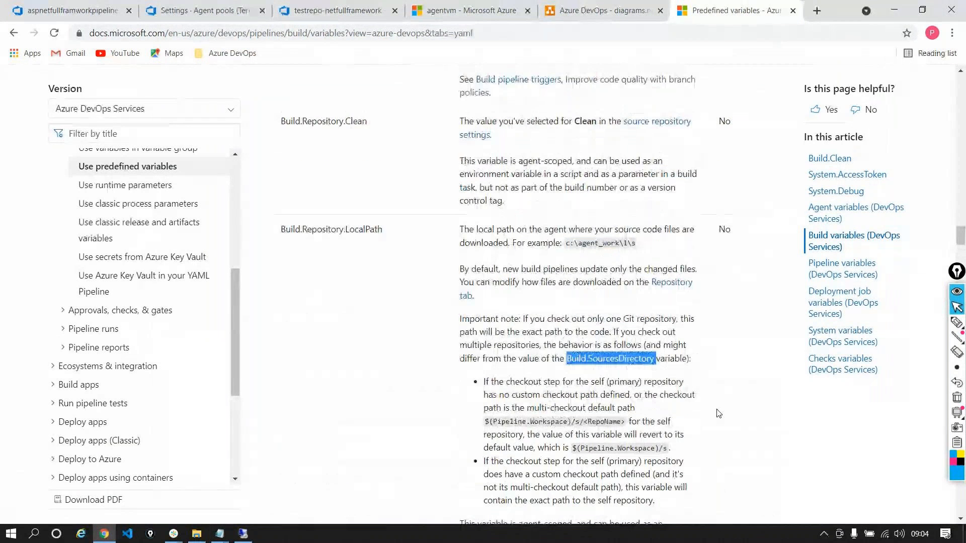
{"action": "scroll", "coordinate": [718, 413], "scroll_direction": "down", "scroll_amount": 8}
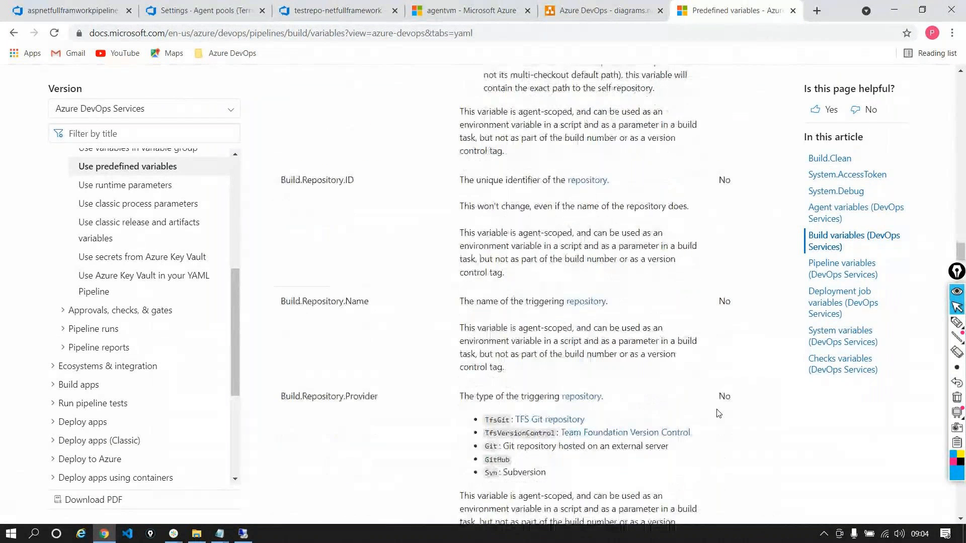
{"action": "scroll", "coordinate": [719, 413], "scroll_direction": "down", "scroll_amount": 13}
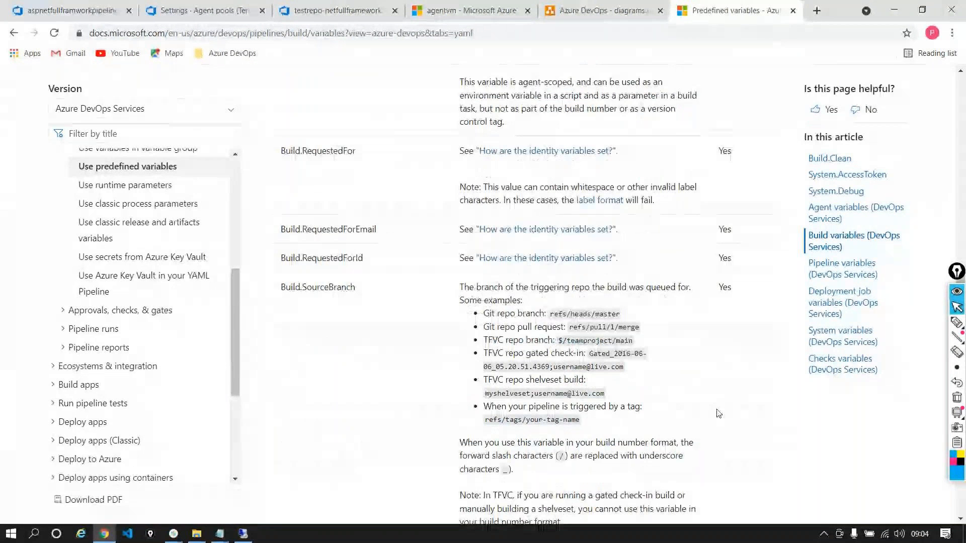
{"action": "left_click", "coordinate": [489, 32]}
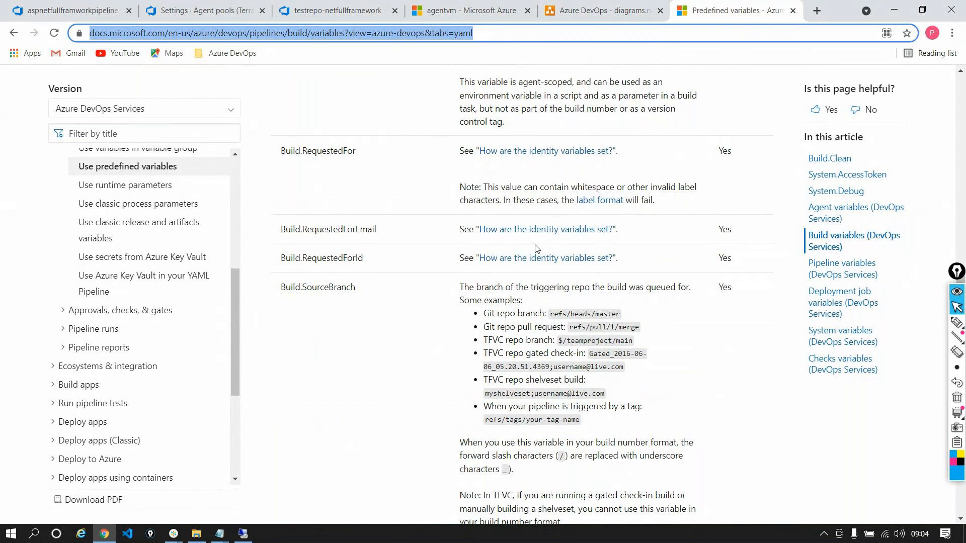
{"action": "scroll", "coordinate": [536, 249], "scroll_direction": "up", "scroll_amount": 15}
{"action": "scroll", "coordinate": [536, 249], "scroll_direction": "up", "scroll_amount": 10}
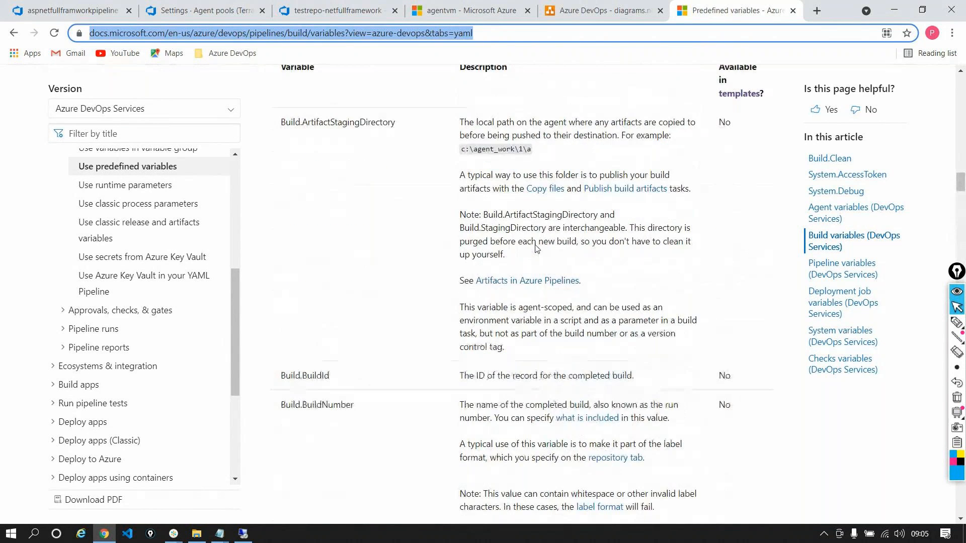
{"action": "scroll", "coordinate": [536, 249], "scroll_direction": "down", "scroll_amount": 5}
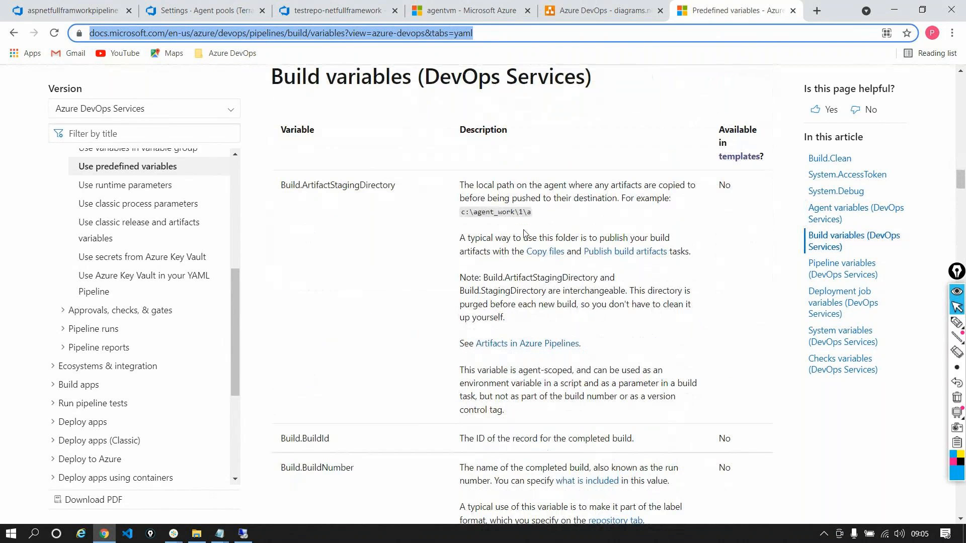
{"action": "left_click", "coordinate": [301, 186]}
{"action": "double_click", "coordinate": [301, 186]}
{"action": "triple_click", "coordinate": [488, 213]}
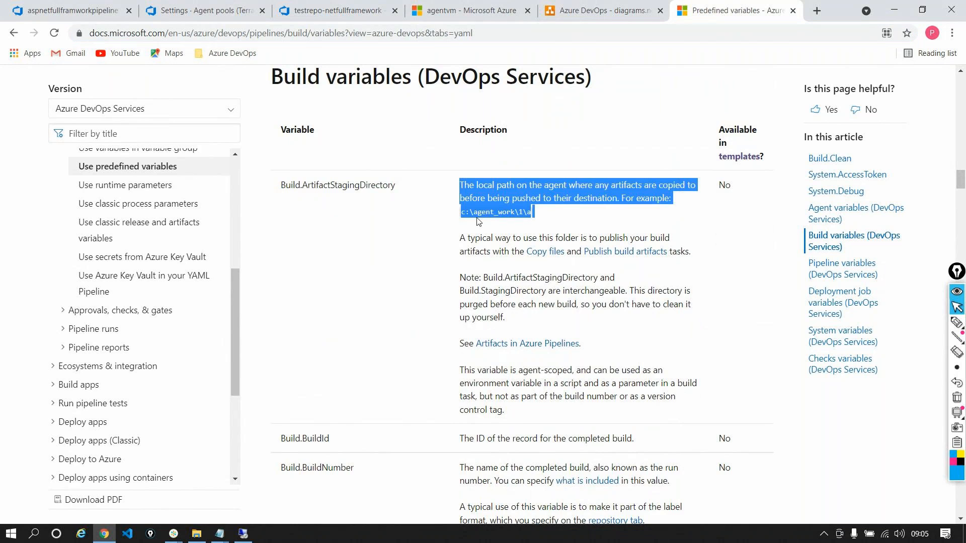
{"action": "left_click", "coordinate": [477, 218]}
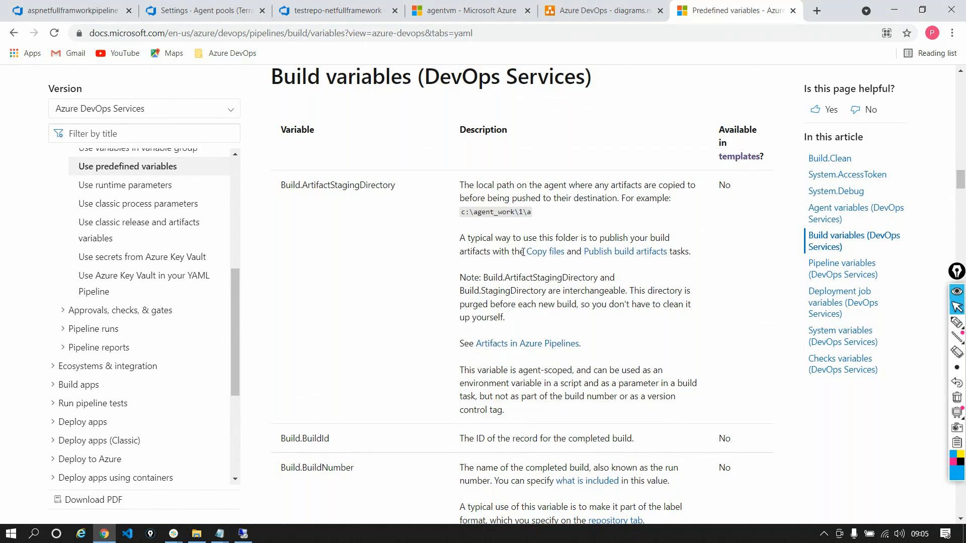
{"action": "left_click_drag", "start_coordinate": [533, 214], "coordinate": [389, 185]}
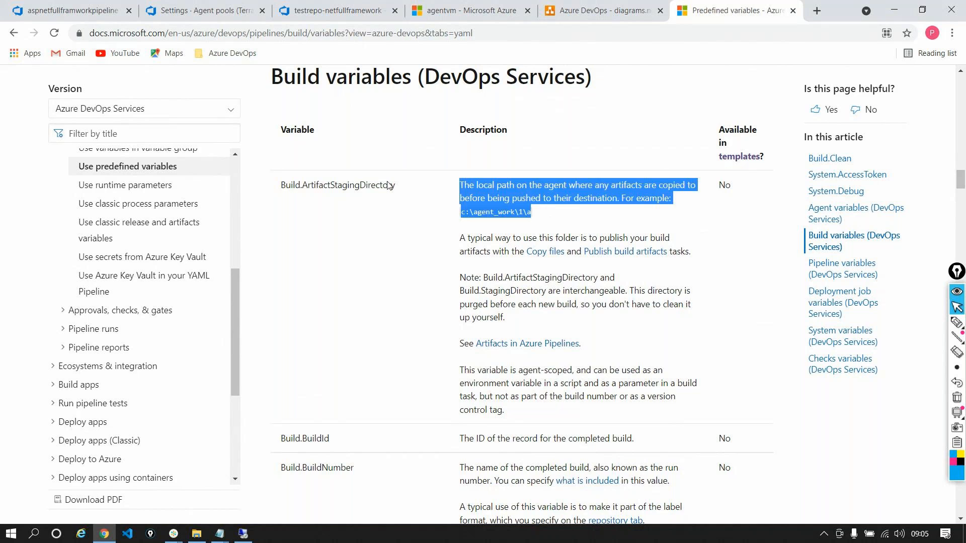
{"action": "double_click", "coordinate": [345, 186]}
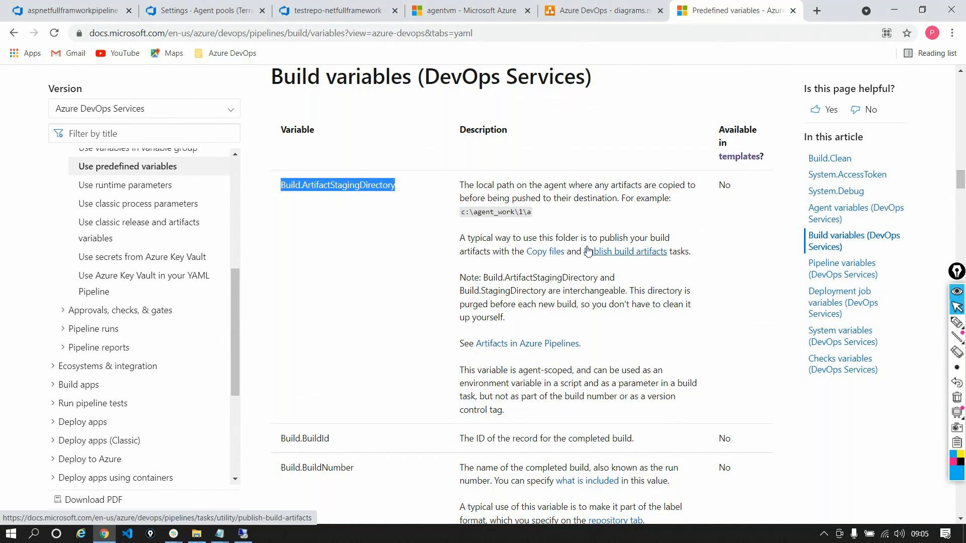
{"action": "scroll", "coordinate": [588, 250], "scroll_direction": "up", "scroll_amount": 6}
{"action": "scroll", "coordinate": [587, 250], "scroll_direction": "up", "scroll_amount": 20}
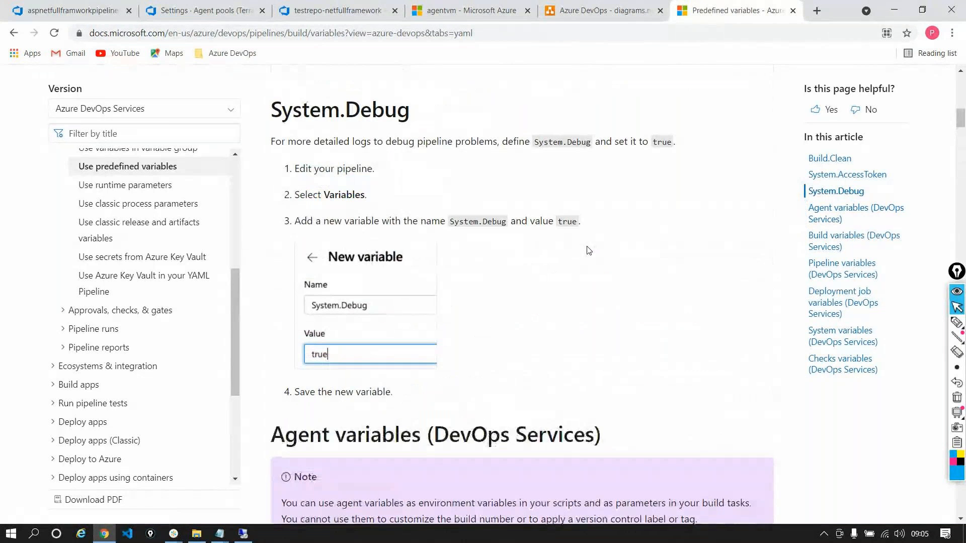
{"action": "scroll", "coordinate": [588, 250], "scroll_direction": "up", "scroll_amount": 15}
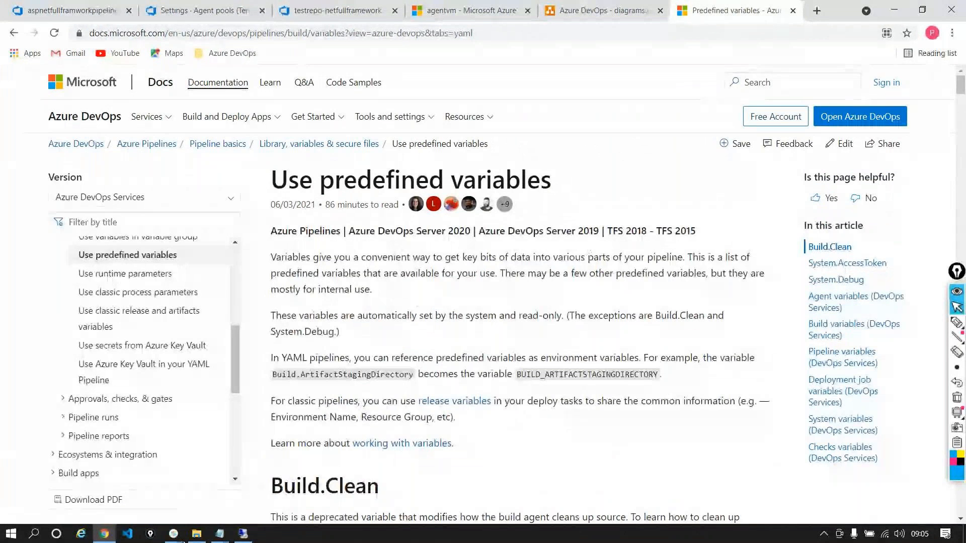
Switch to the agent VM's remote desktop and disconnect the remote session
{"action": "mouse_move", "coordinate": [183, 542]}
{"action": "left_click", "coordinate": [204, 488]}
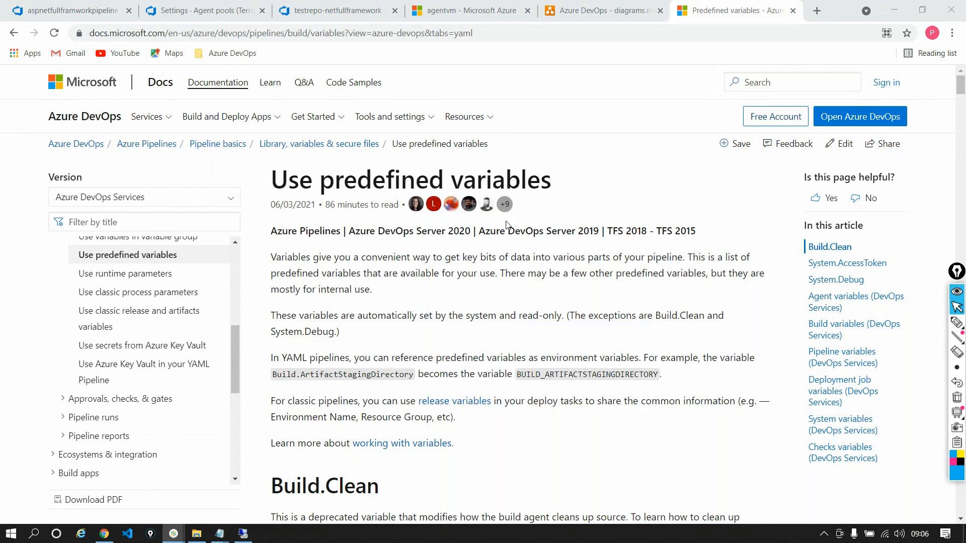
{"action": "left_click", "coordinate": [247, 539]}
{"action": "left_click", "coordinate": [638, 7]}
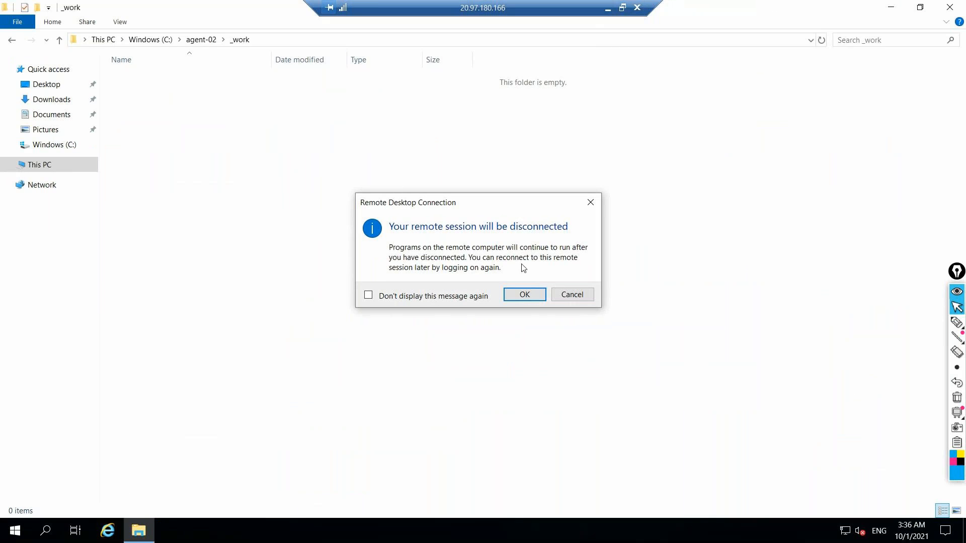
{"action": "left_click", "coordinate": [535, 295]}
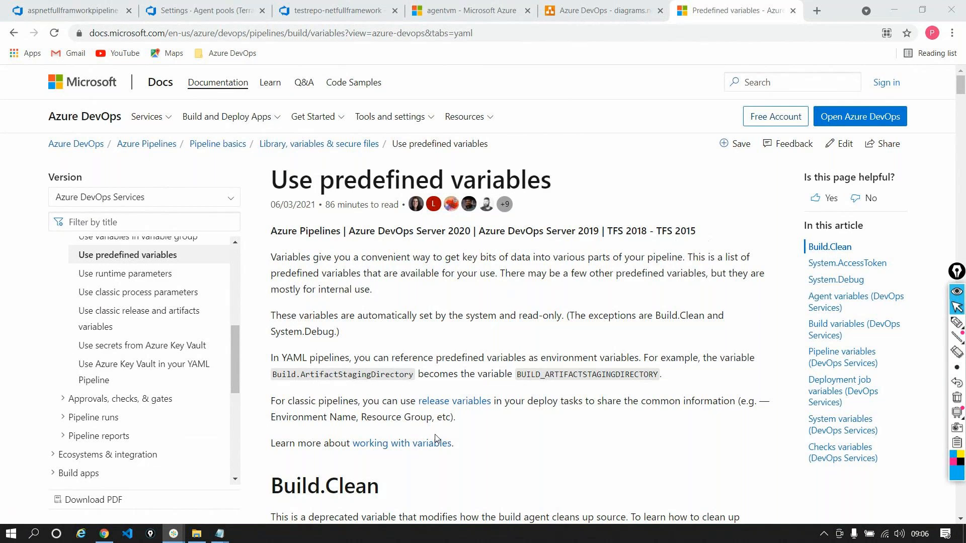
Return to the browser and open the agent-machine resource group from the agentvm virtual machine in the Azure portal
{"action": "left_click", "coordinate": [104, 533]}
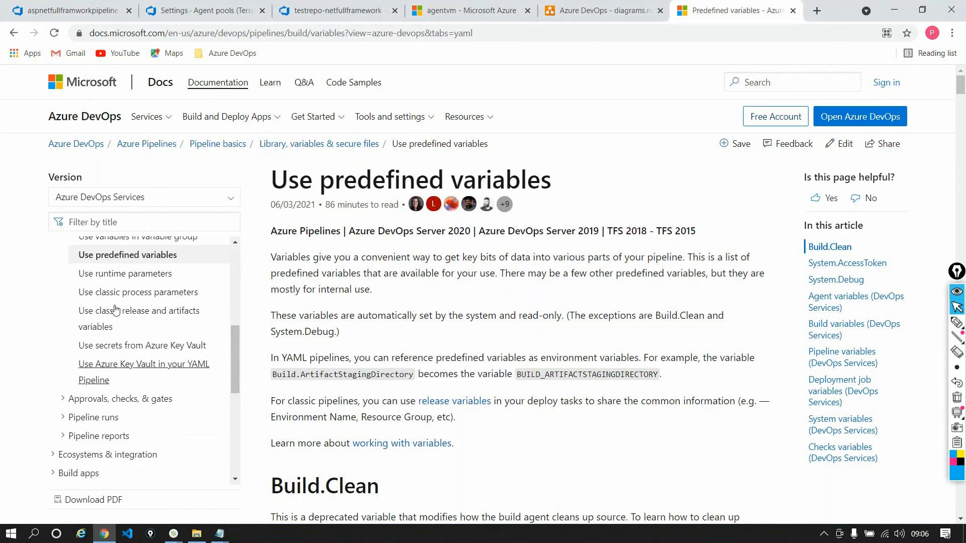
{"action": "left_click", "coordinate": [55, 10]}
{"action": "left_click", "coordinate": [212, 15]}
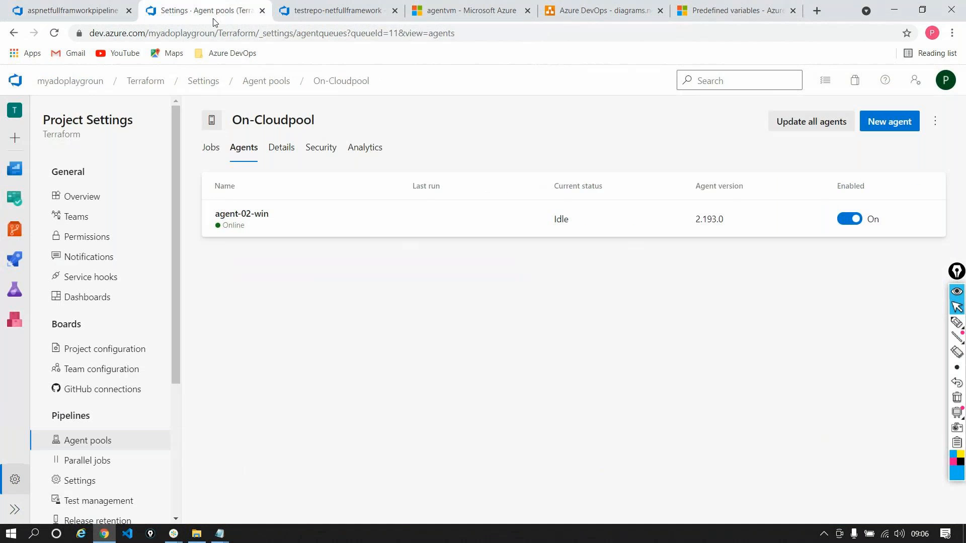
{"action": "left_click", "coordinate": [463, 6]}
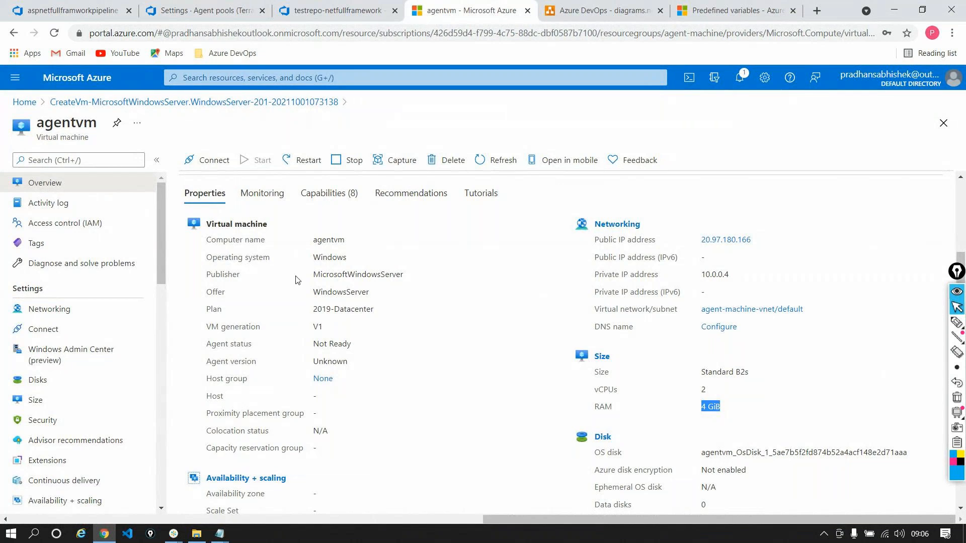
{"action": "scroll", "coordinate": [297, 280], "scroll_direction": "up", "scroll_amount": 3}
{"action": "left_click", "coordinate": [313, 202]}
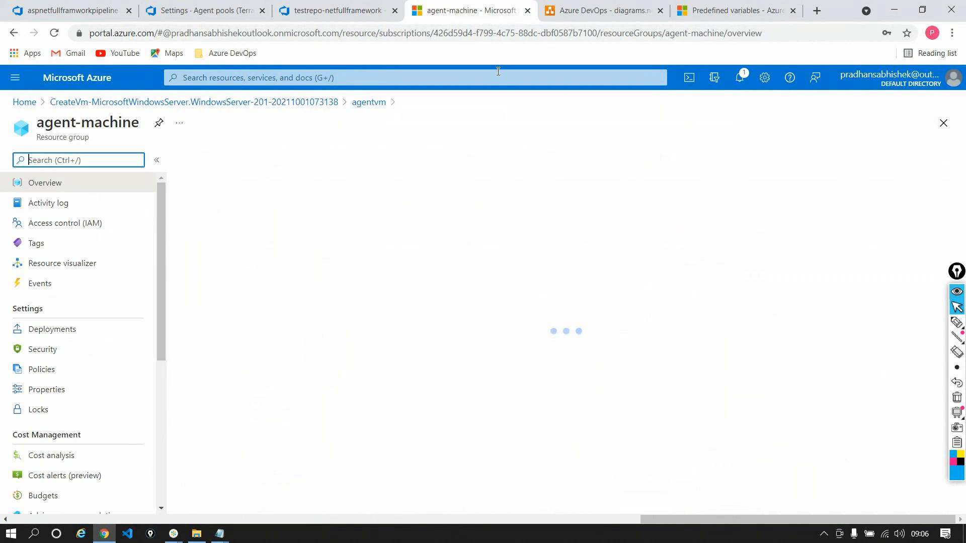
Delete the agent-machine resource group with all its resources, entering agent-machine as the confirmation name
{"action": "left_click", "coordinate": [354, 160]}
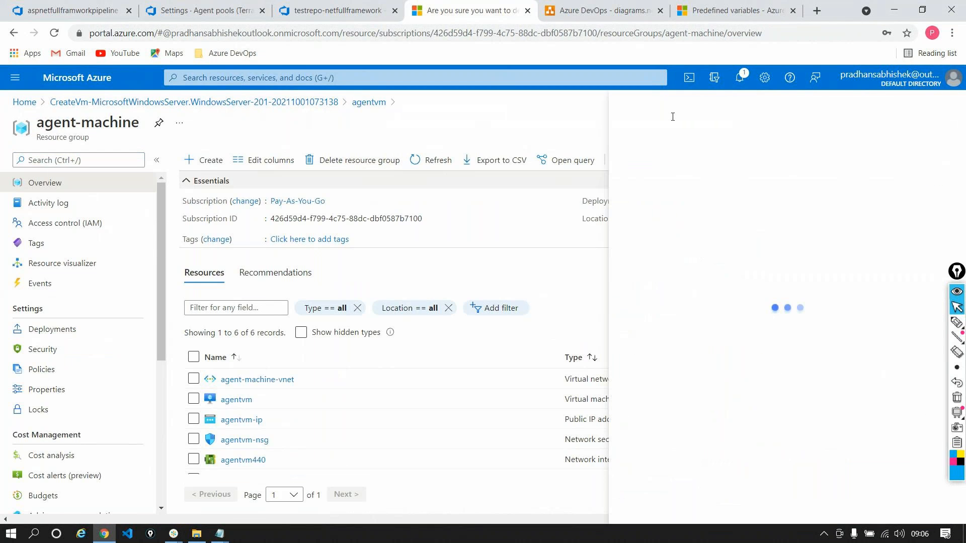
{"action": "left_click_drag", "start_coordinate": [736, 149], "coordinate": [786, 149]}
{"action": "key", "text": "ctrl+c"}
{"action": "left_click", "coordinate": [680, 210]}
{"action": "key", "text": "ctrl+v"}
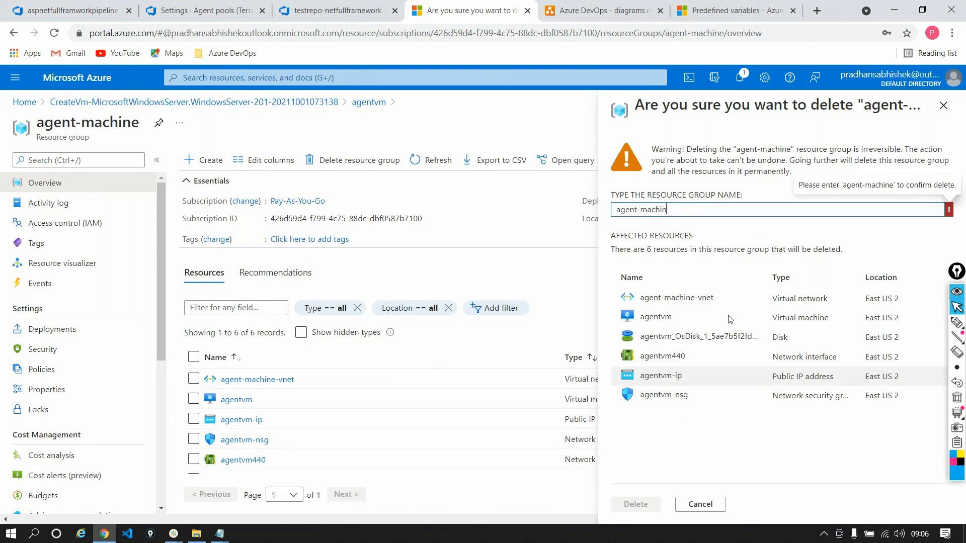
{"action": "type", "text": "e"}
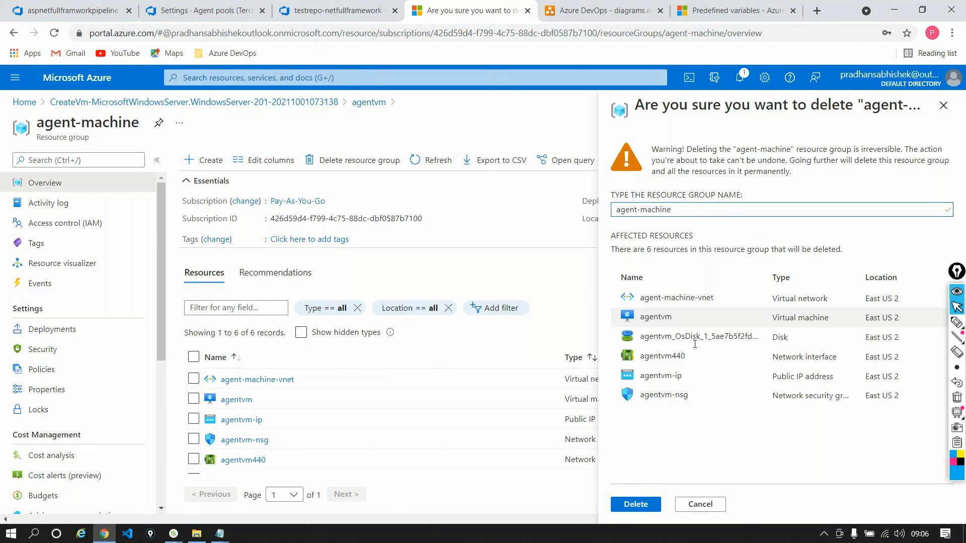
{"action": "left_click", "coordinate": [636, 503]}
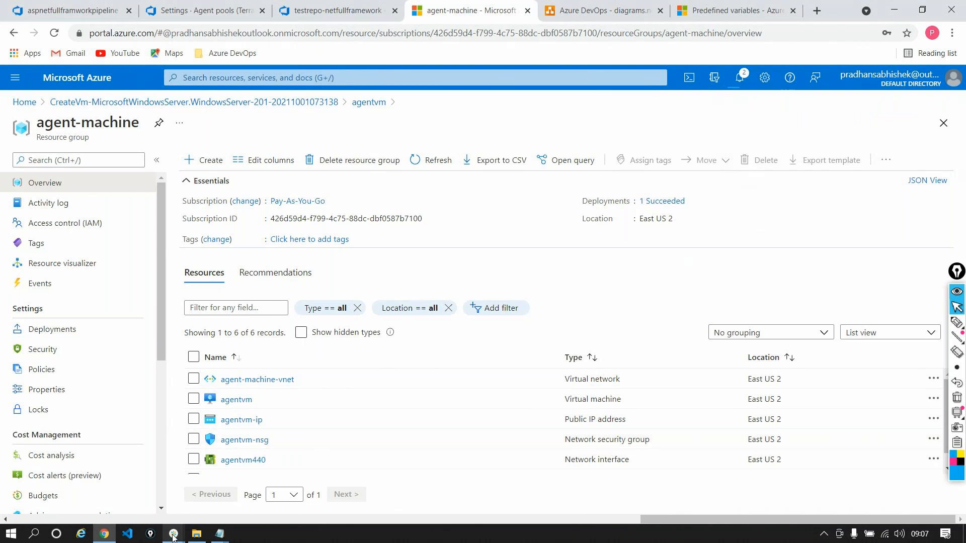
Return to the On-Cloudpool agent pool in Azure DevOps and open the capabilities of agent-02-win
{"action": "mouse_move", "coordinate": [172, 536]}
{"action": "left_click", "coordinate": [222, 454]}
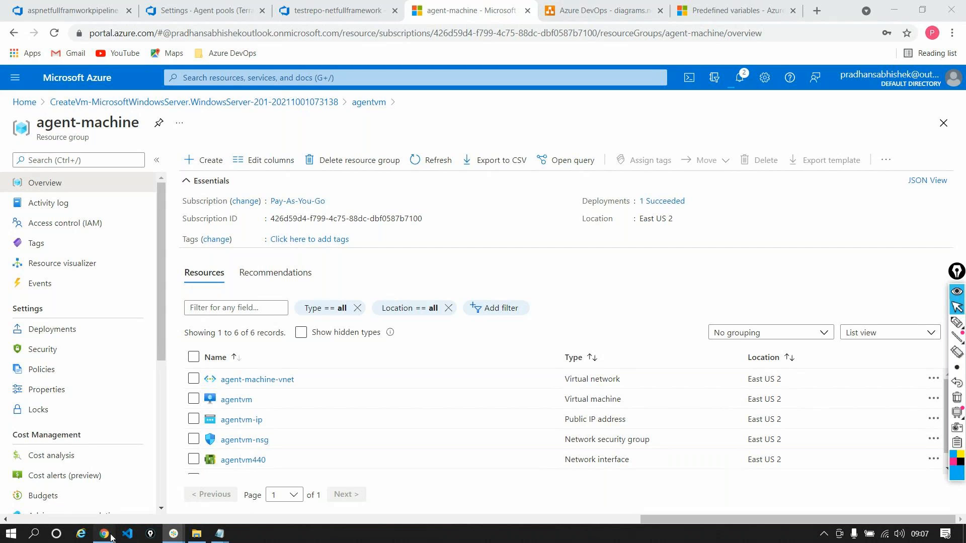
{"action": "left_click", "coordinate": [201, 10]}
{"action": "left_click", "coordinate": [300, 233]}
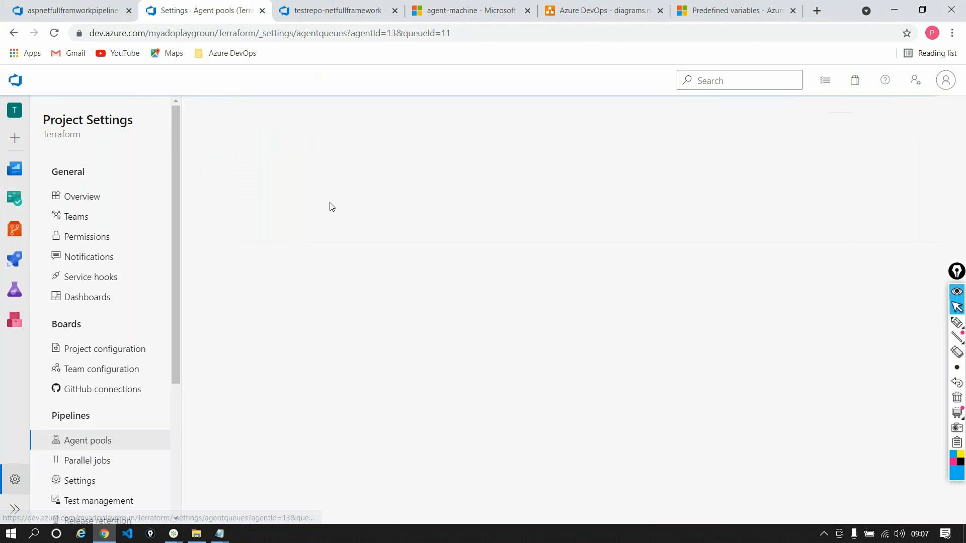
{"action": "left_click", "coordinate": [271, 153]}
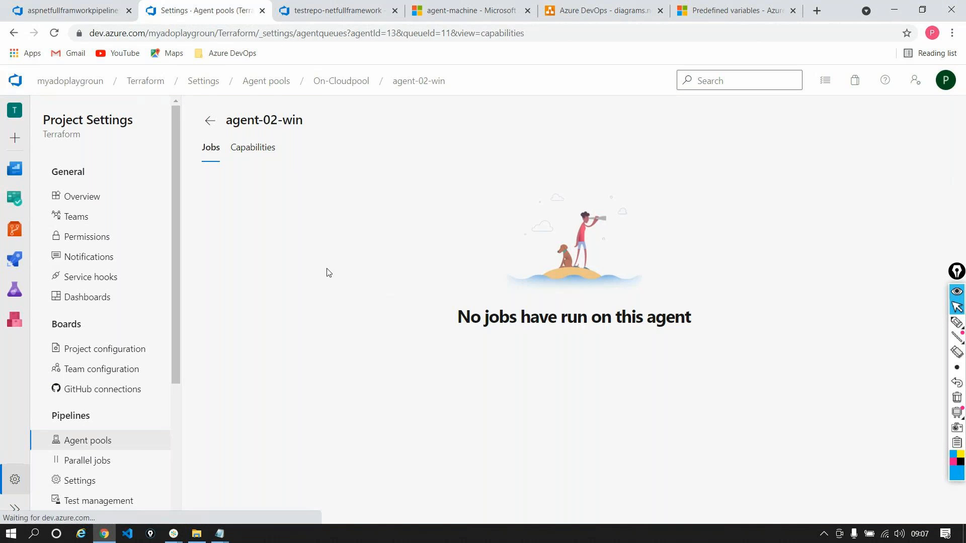
Examine the system capabilities of agent-02-win, highlighting the Agent.Name and Agent.ComputerName values
{"action": "scroll", "coordinate": [337, 279], "scroll_direction": "down", "scroll_amount": 3}
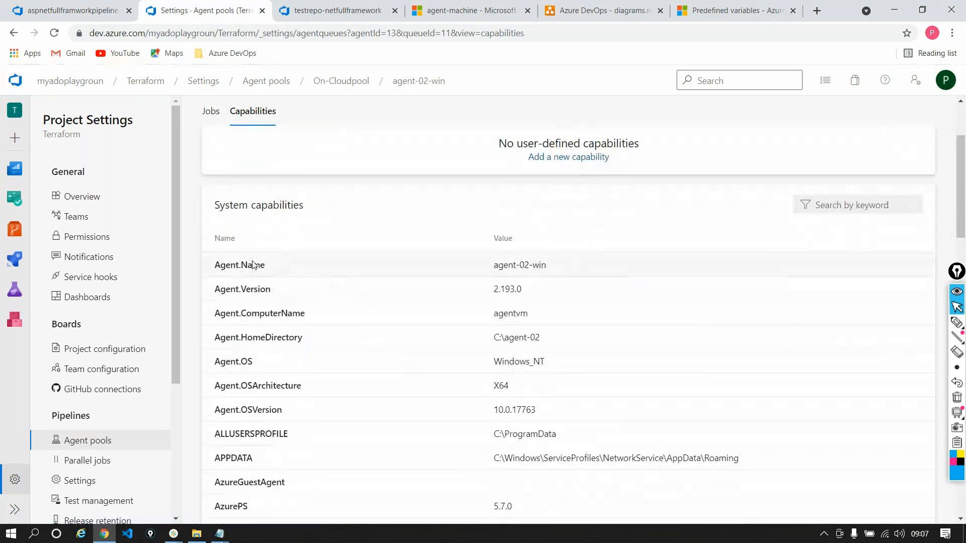
{"action": "triple_click", "coordinate": [254, 265]}
{"action": "triple_click", "coordinate": [510, 263]}
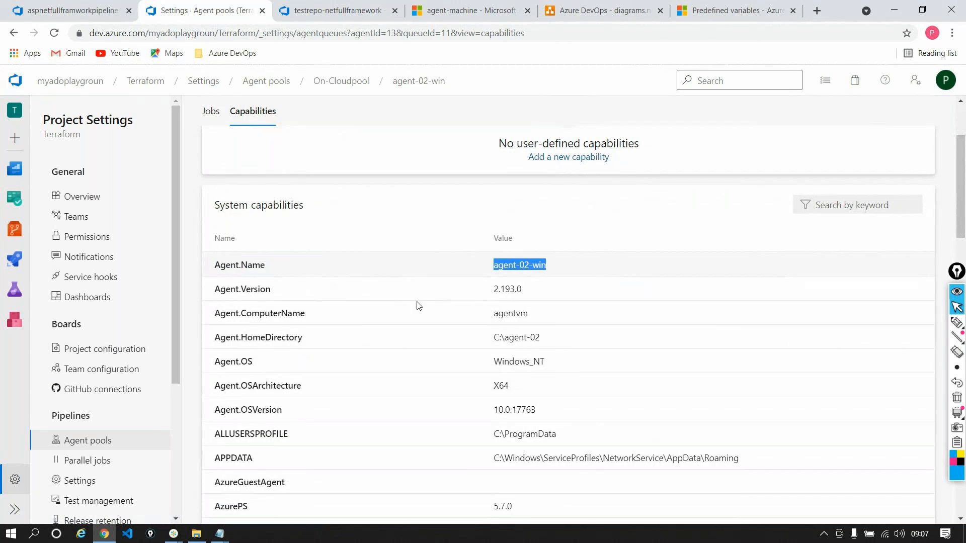
{"action": "double_click", "coordinate": [261, 322]}
{"action": "left_click", "coordinate": [516, 320]}
{"action": "double_click", "coordinate": [516, 321]}
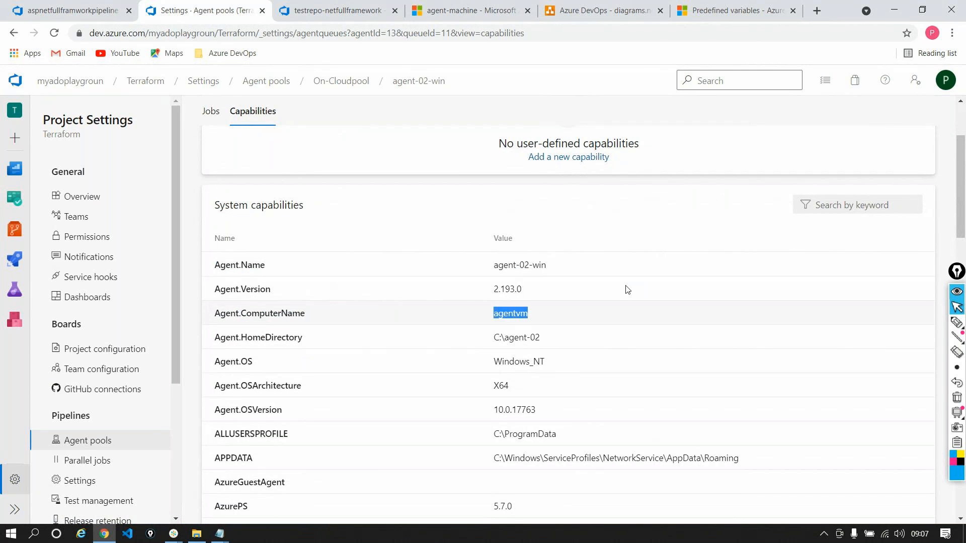
{"action": "triple_click", "coordinate": [535, 263]}
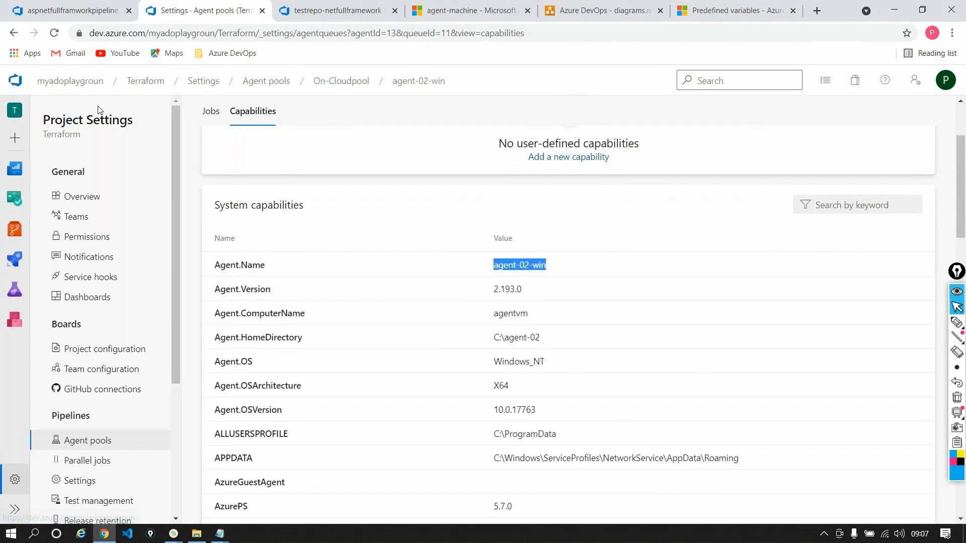
{"action": "scroll", "coordinate": [246, 302], "scroll_direction": "up", "scroll_amount": 3}
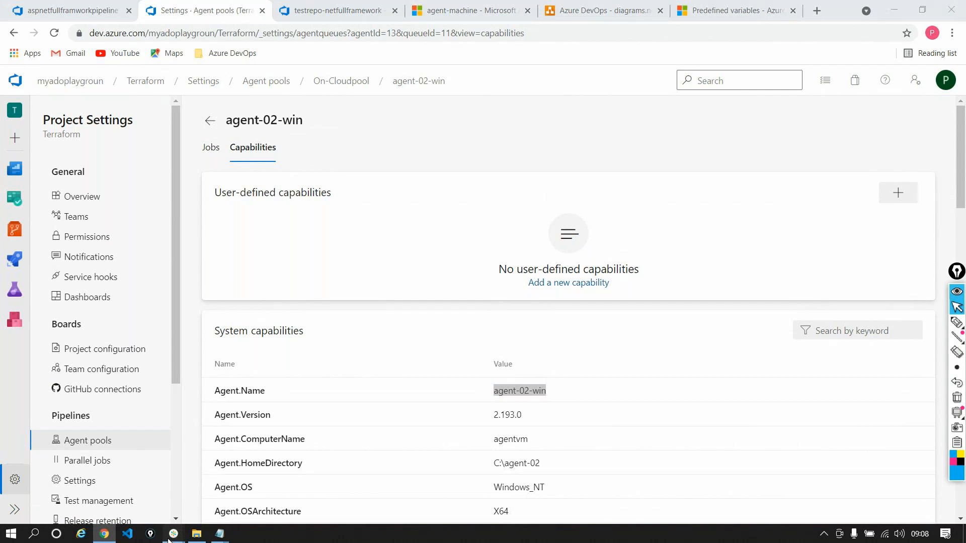
{"action": "mouse_move", "coordinate": [170, 538]}
{"action": "left_click", "coordinate": [184, 454]}
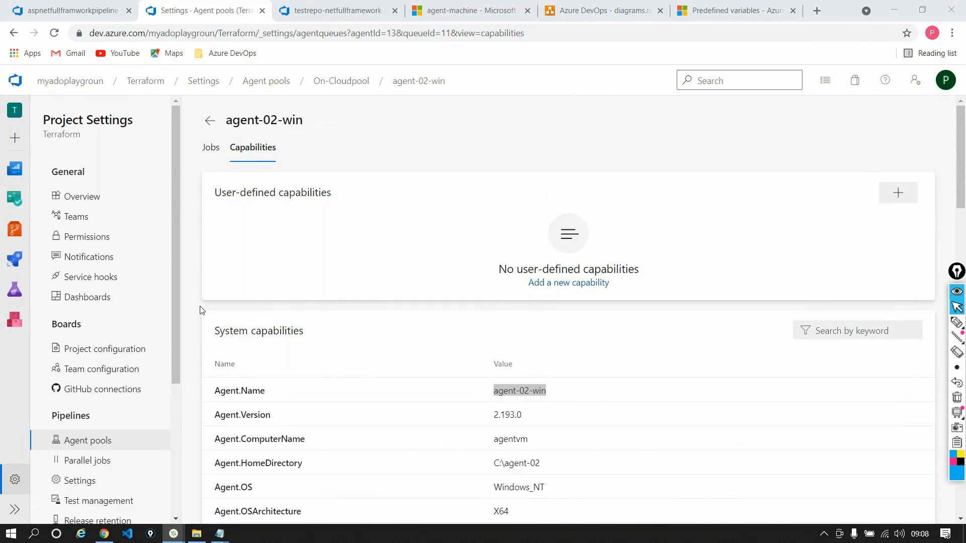